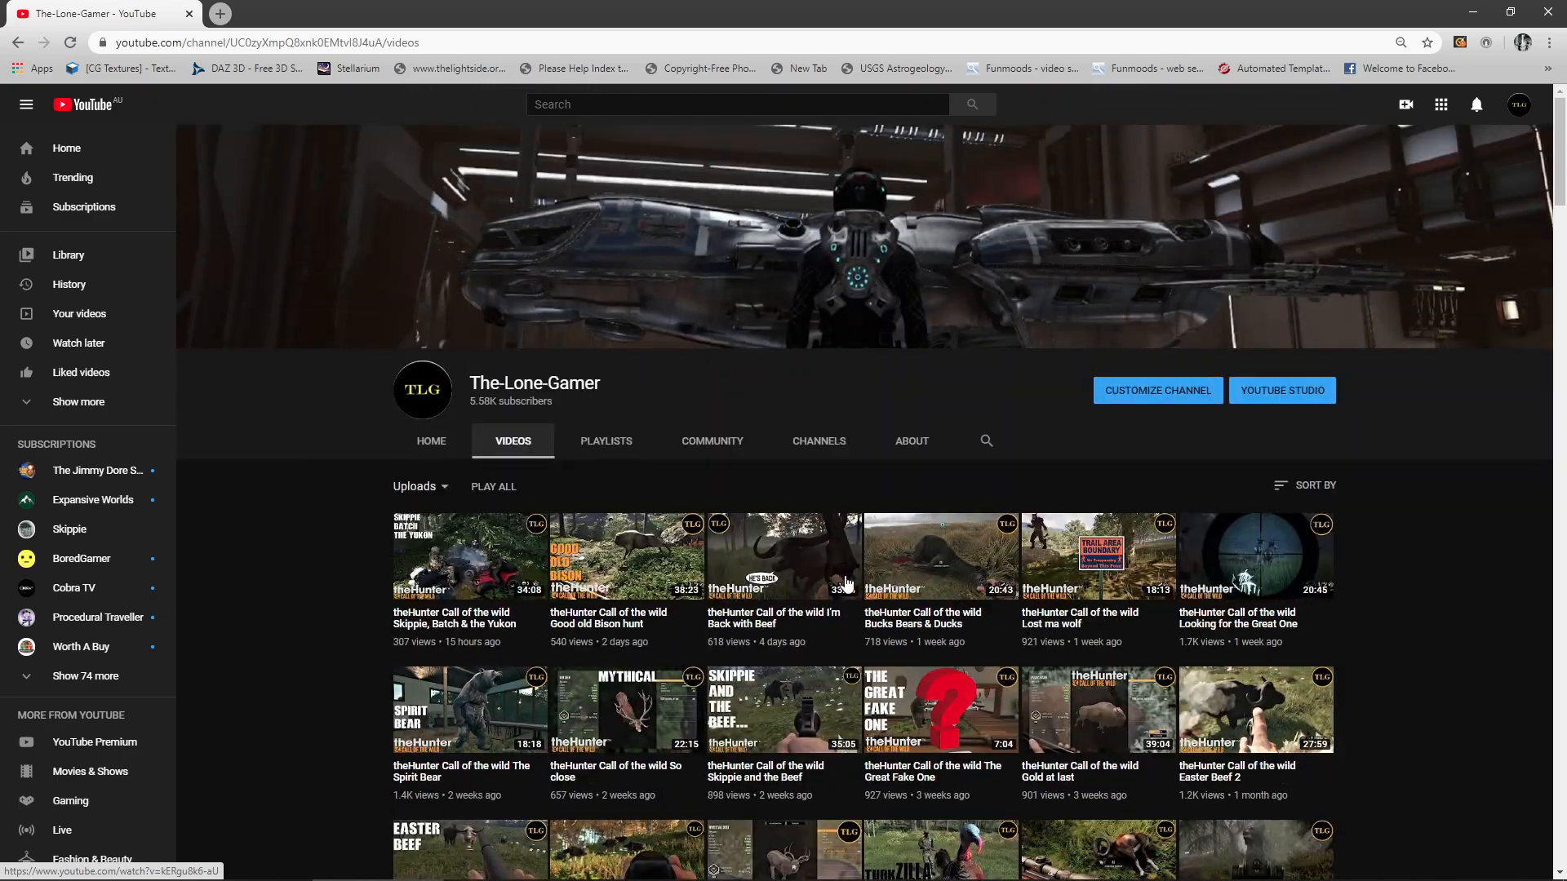
Search Google for "obs" and open the Open Broadcaster Software website at obsproject.com.
click(1489, 14)
click(618, 343)
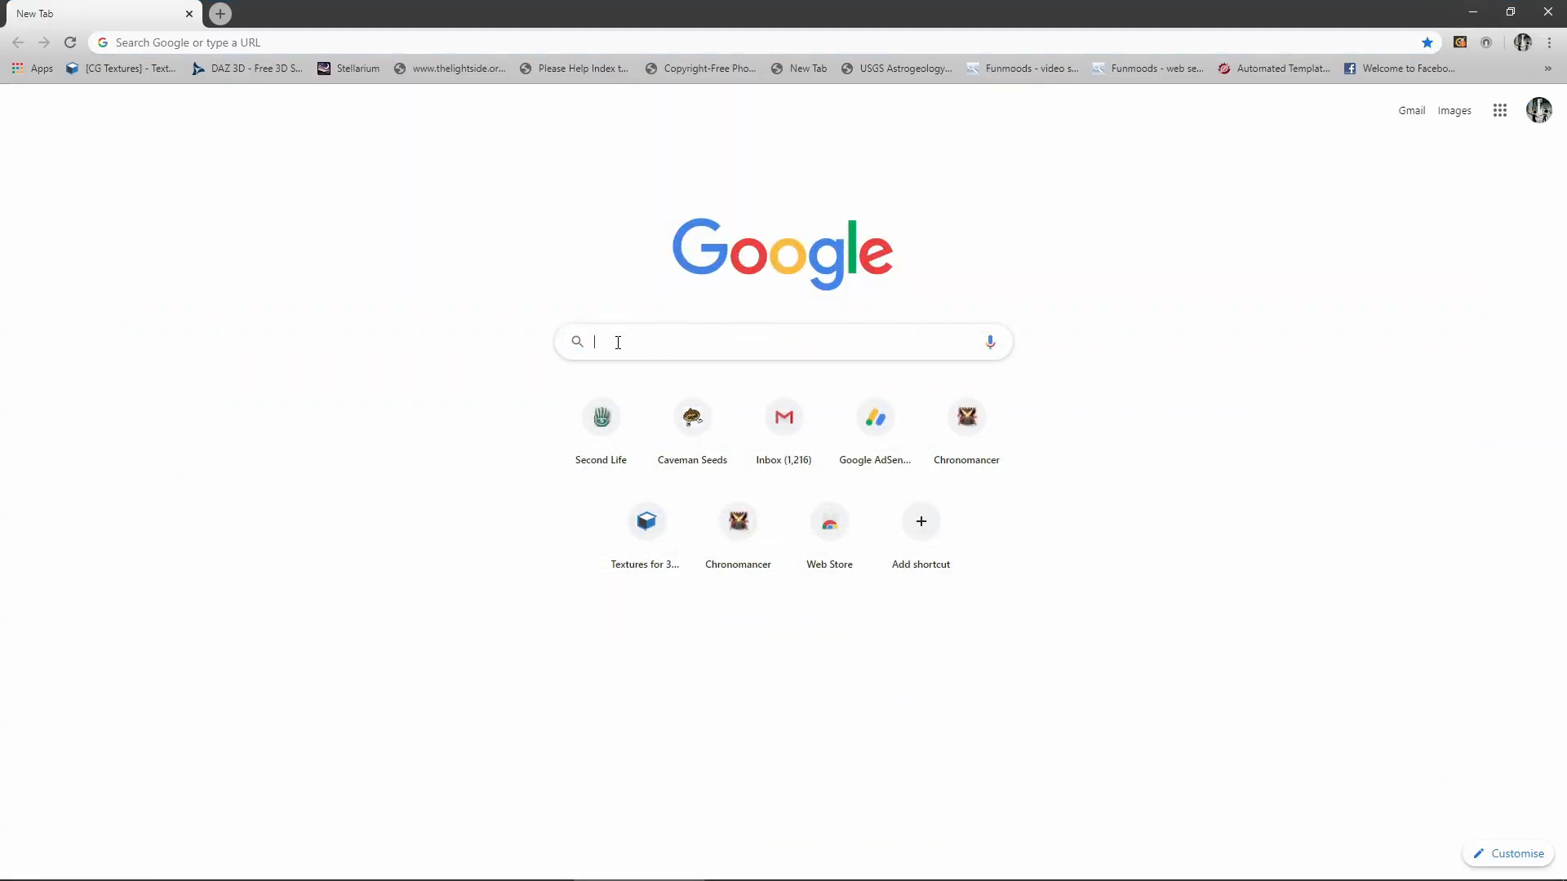
text(obs)
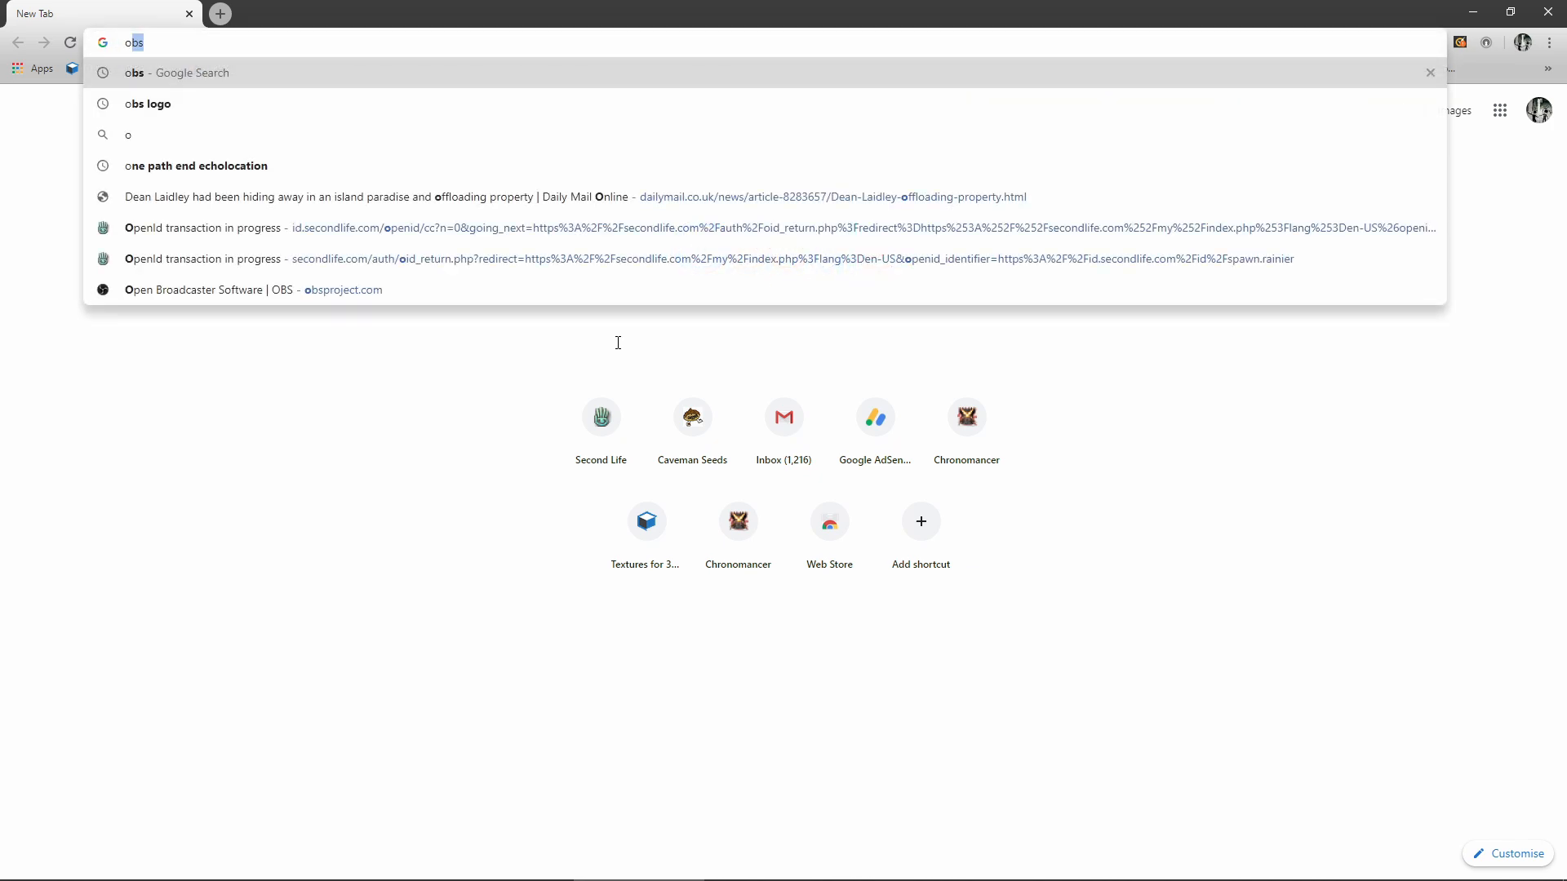
key(Return)
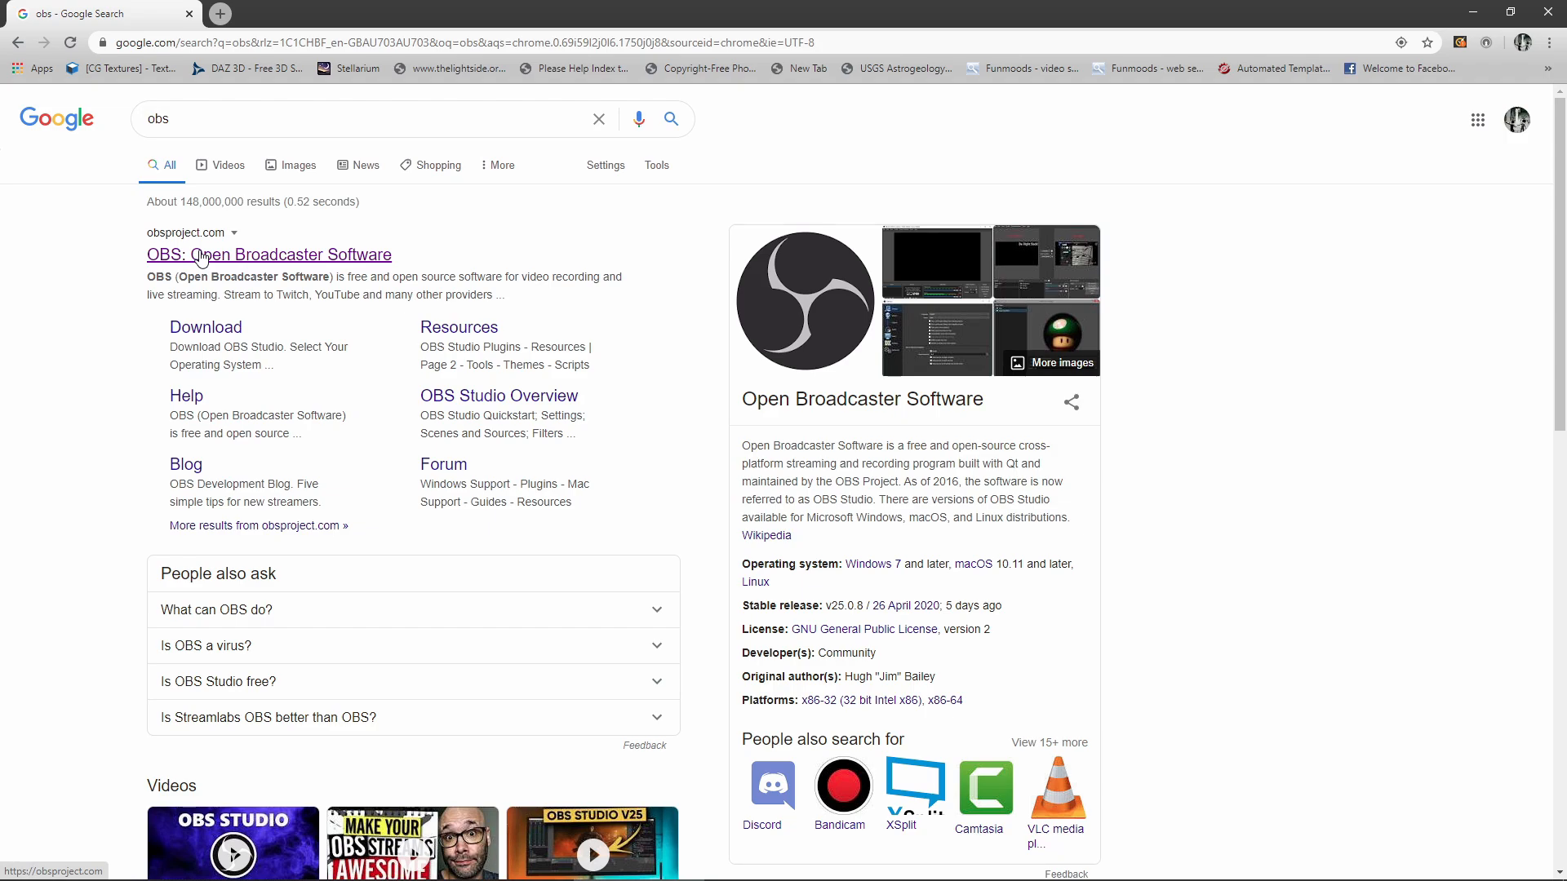
click(202, 255)
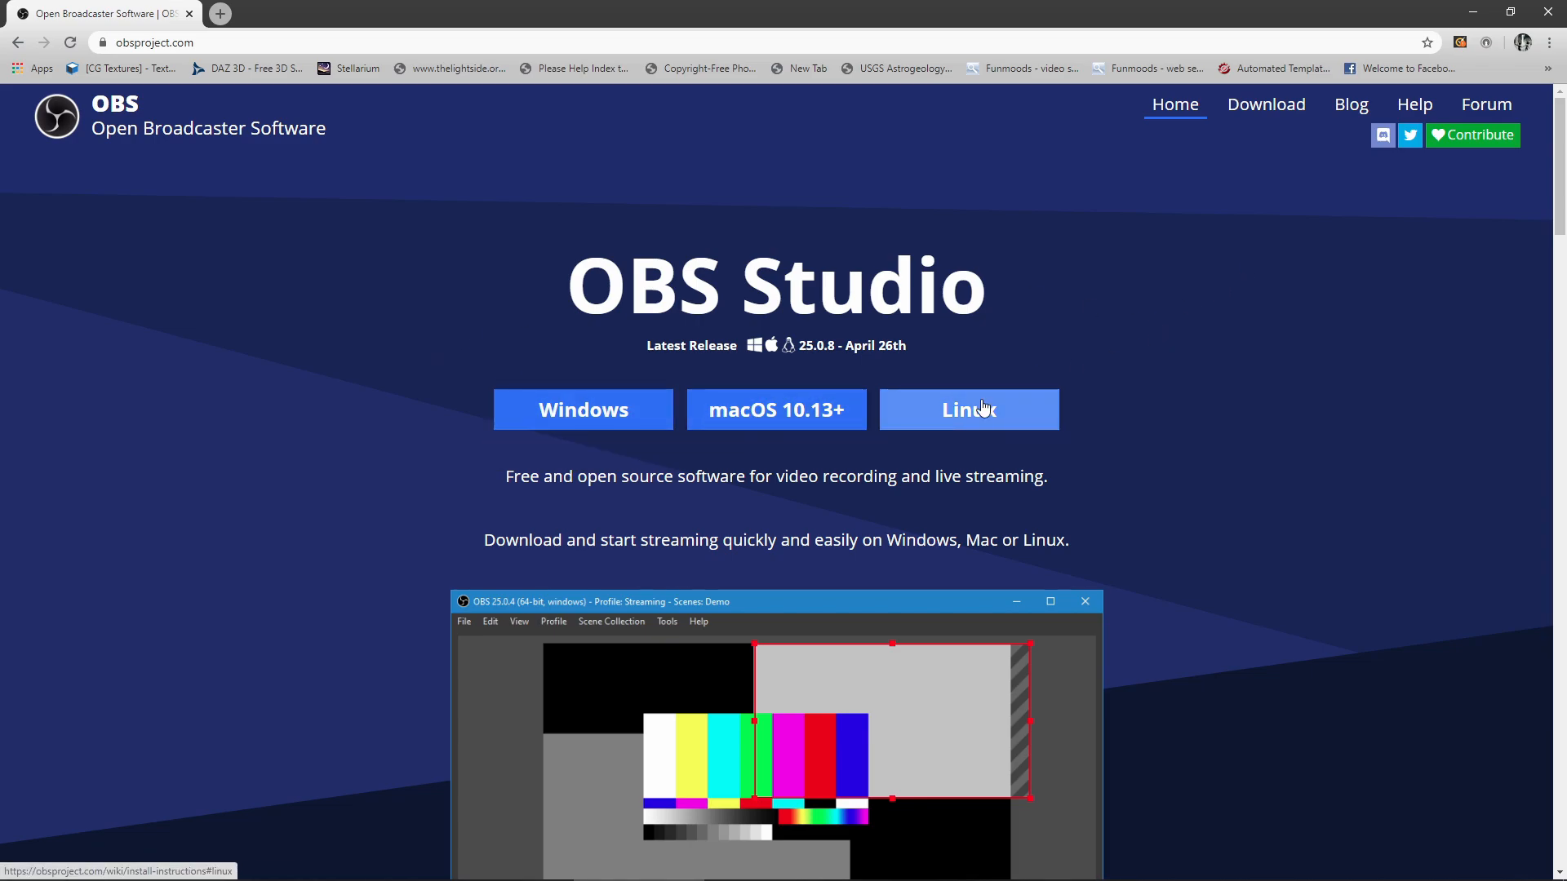
Look through the OBS Studio homepage down to its production features and return to the download options.
scroll(1190, 512, down, 12)
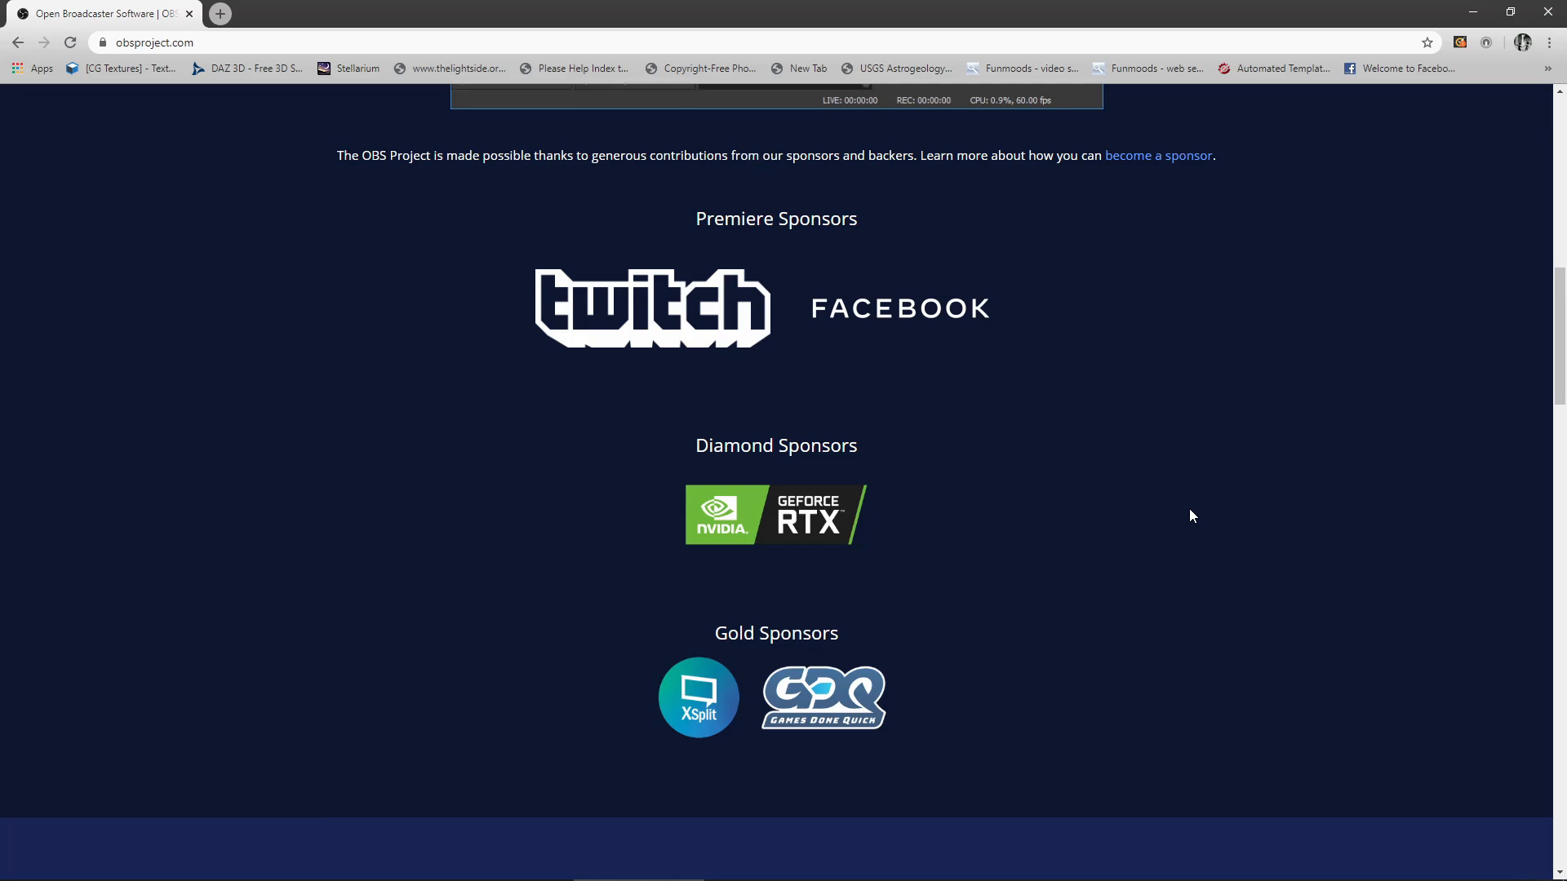
scroll(1190, 514, down, 10)
scroll(1339, 497, down, 13)
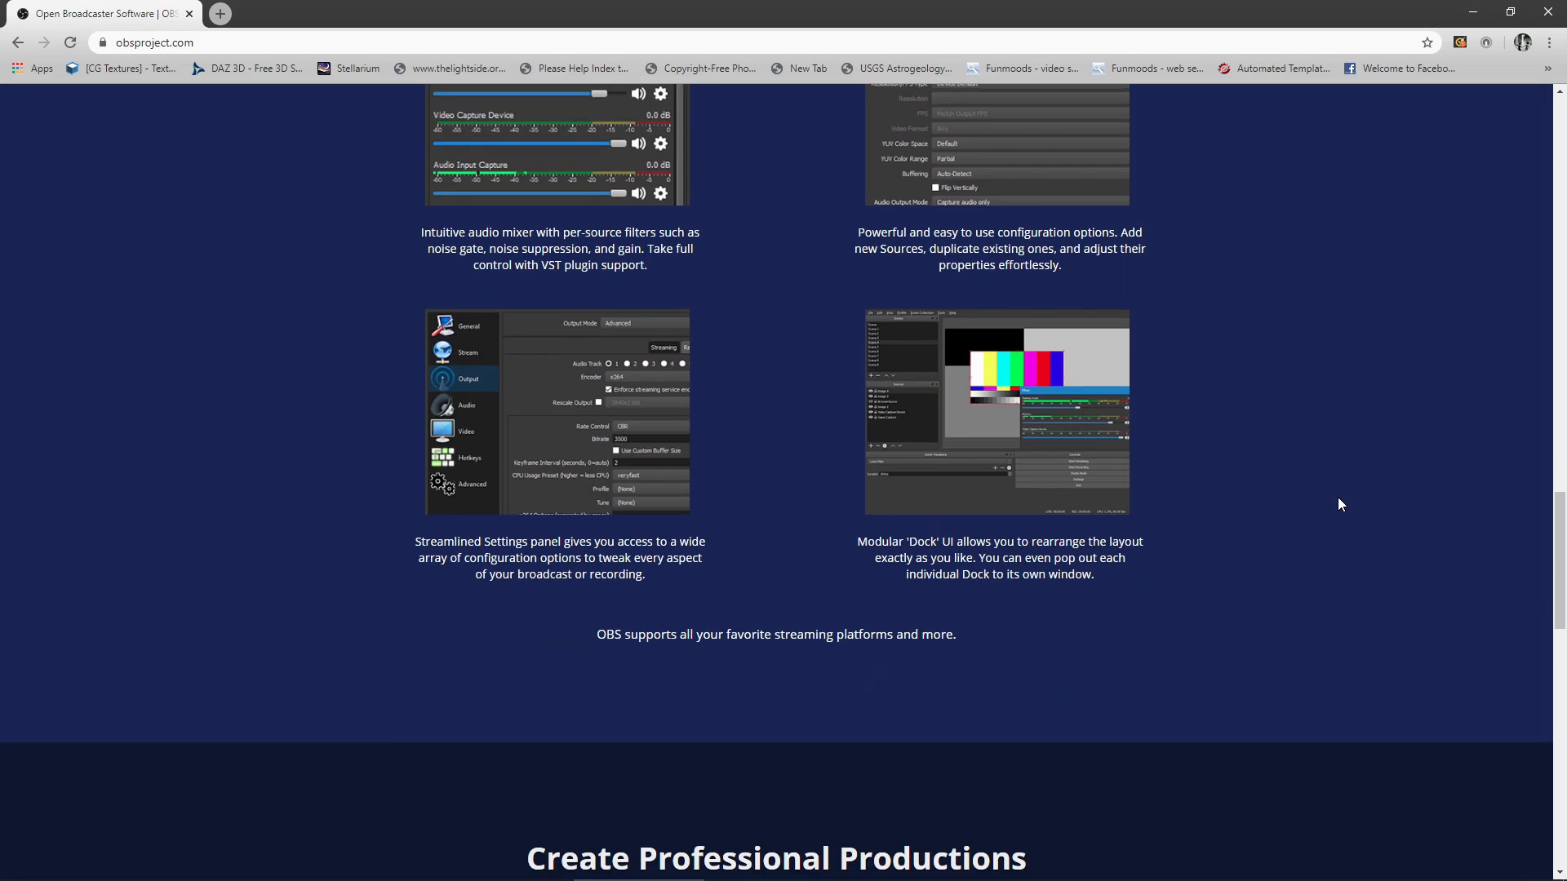
scroll(626, 704, down, 9)
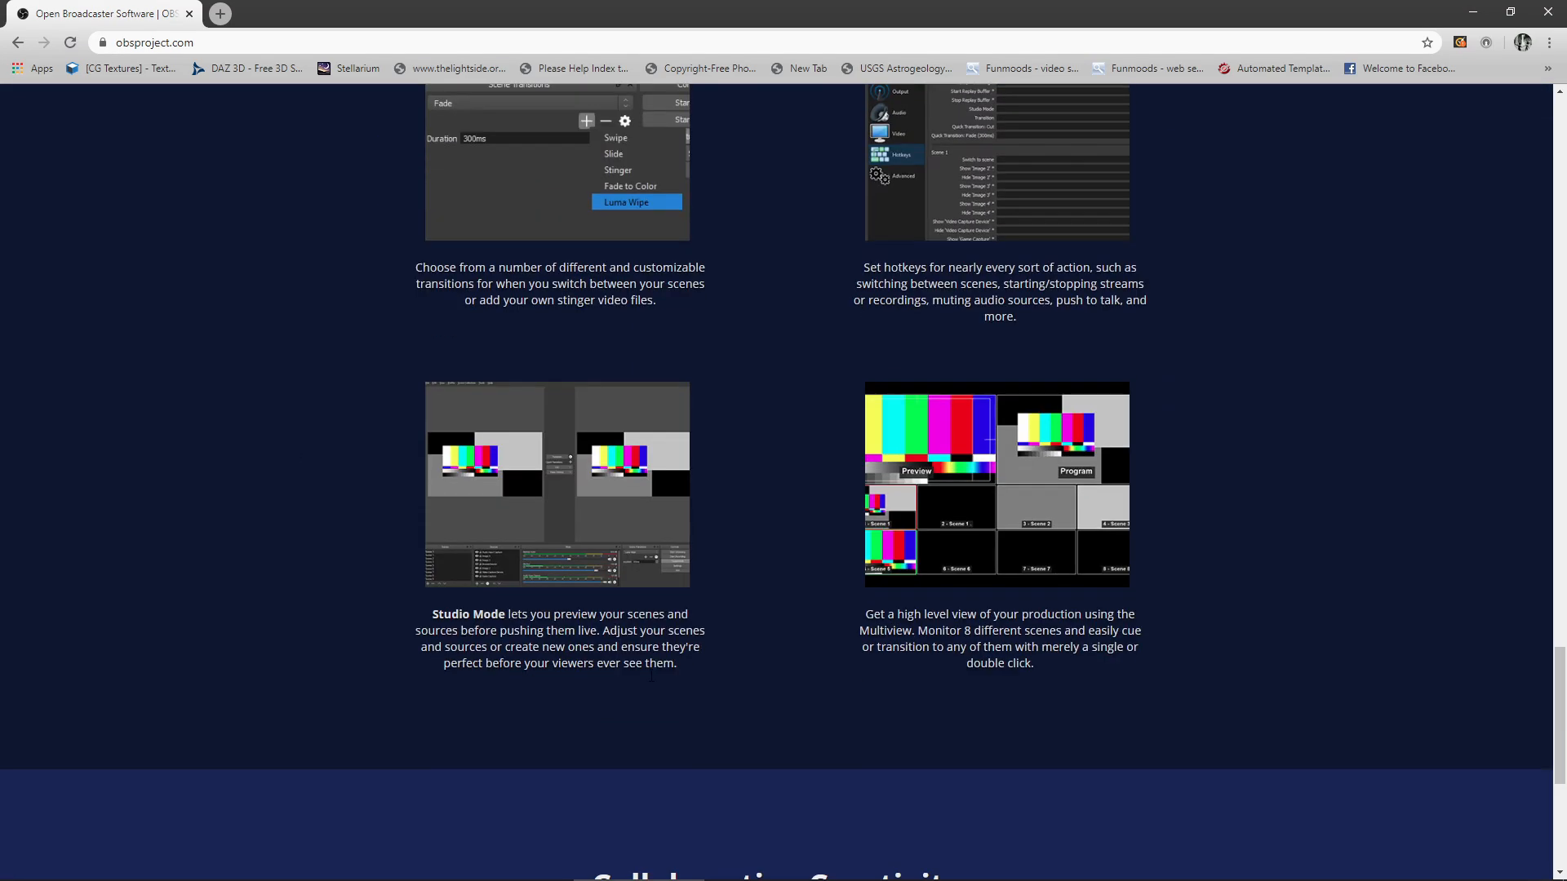
scroll(650, 674, up, 20)
scroll(650, 674, up, 4)
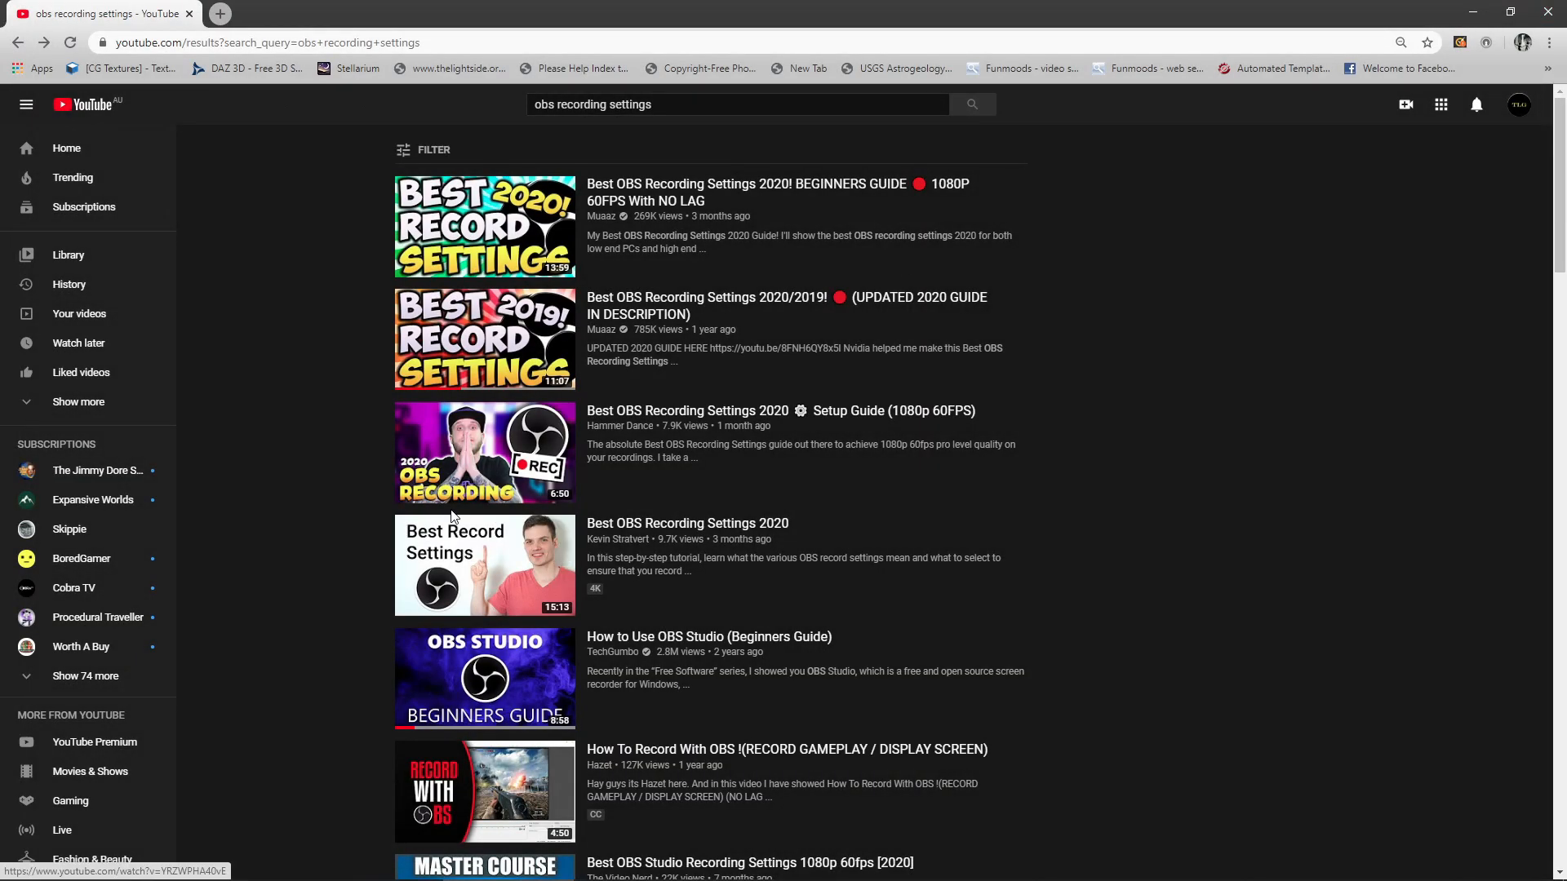
Switch to OBS Studio and review the video settings and the recording output settings.
click(1473, 11)
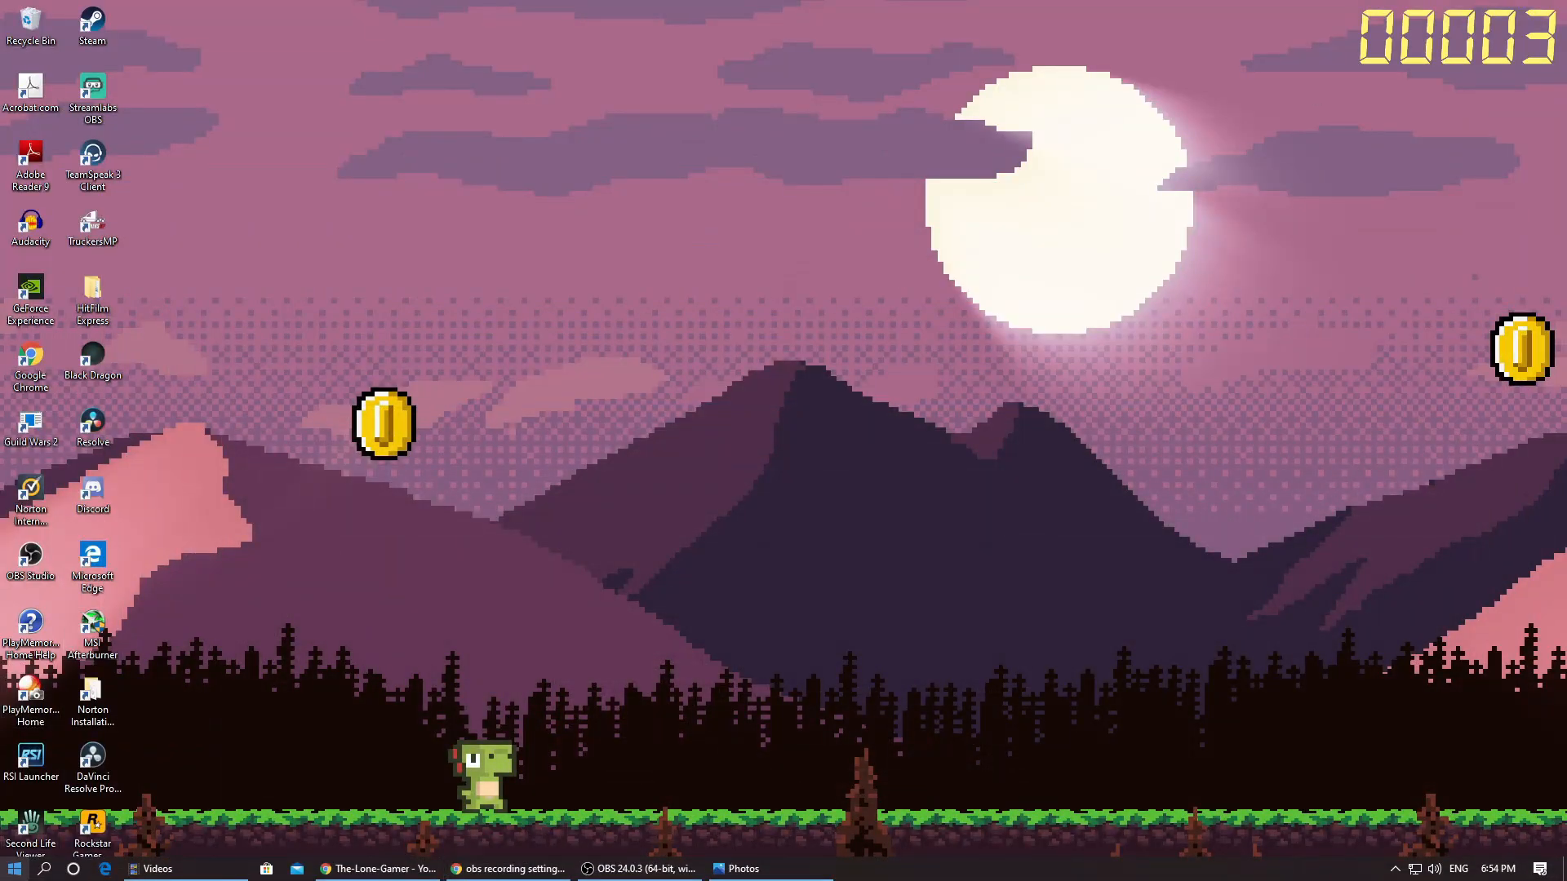
click(641, 870)
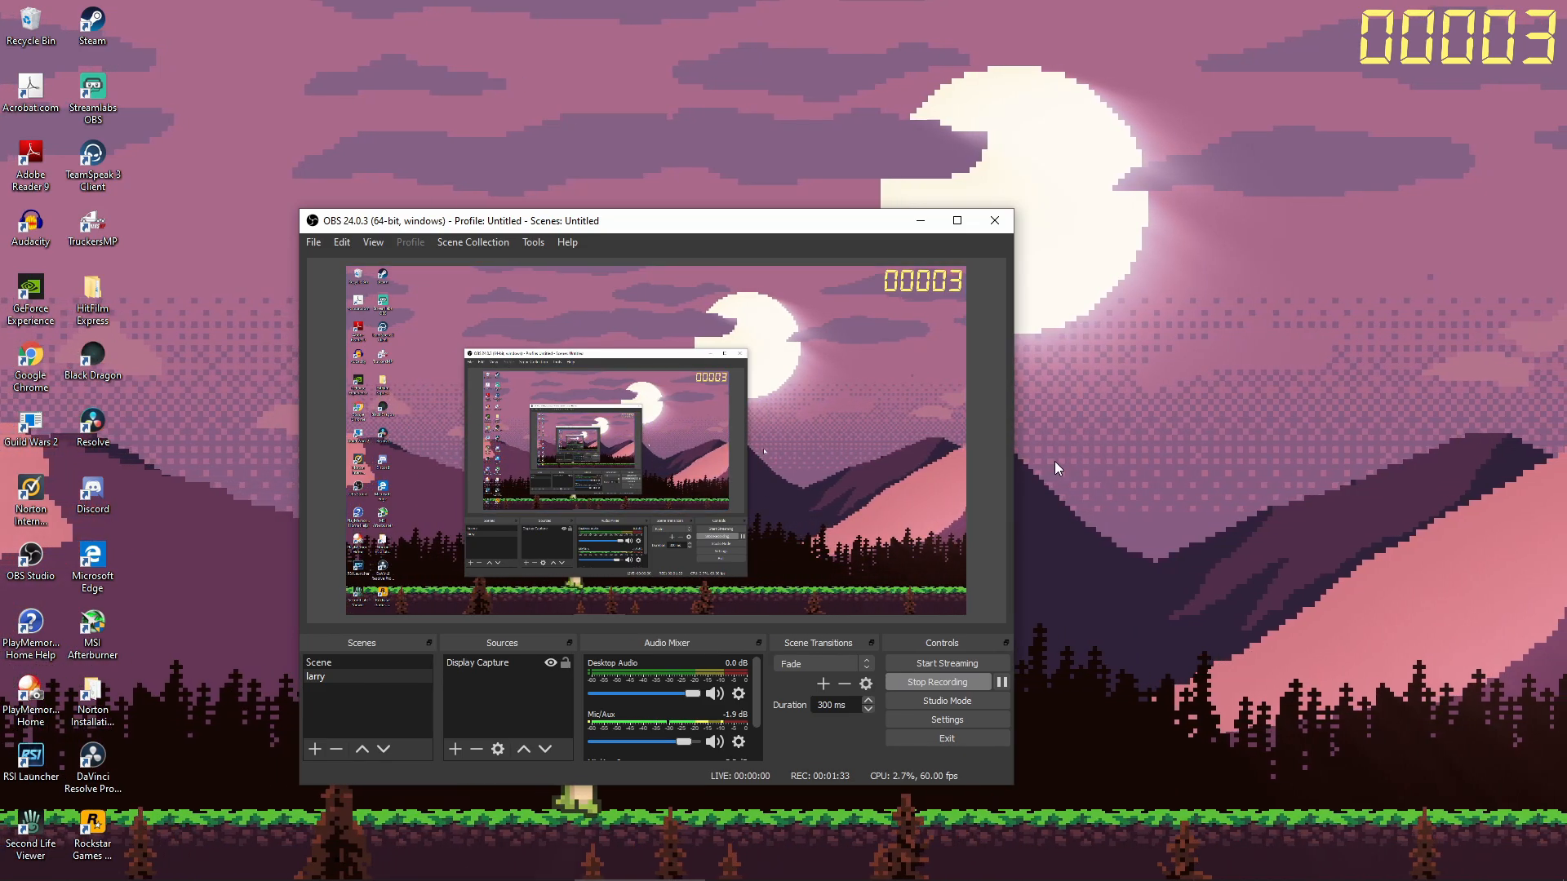
click(918, 721)
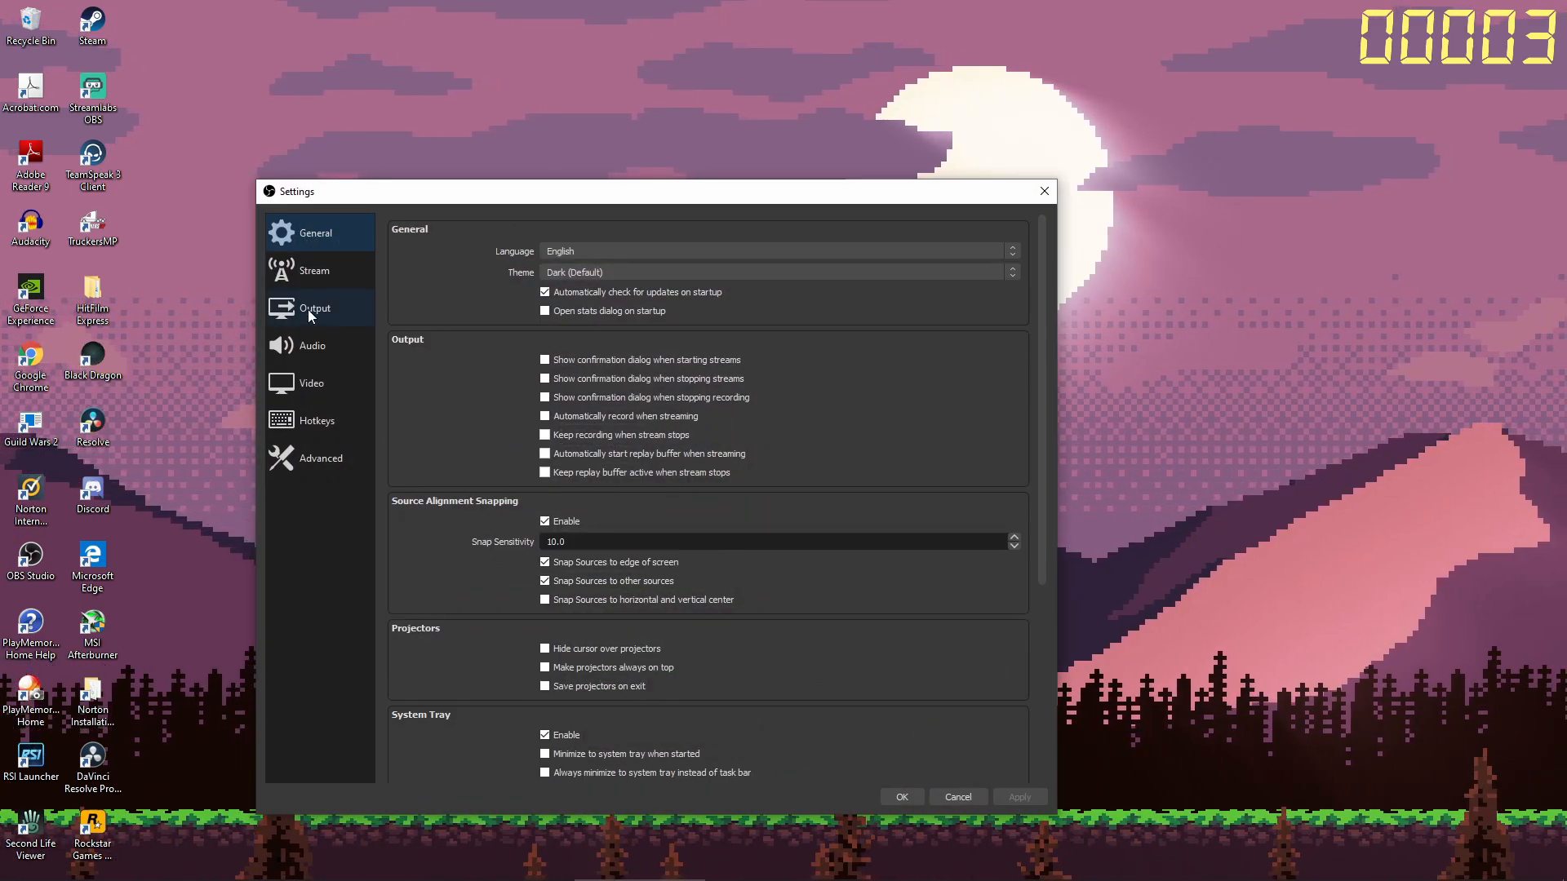
click(307, 384)
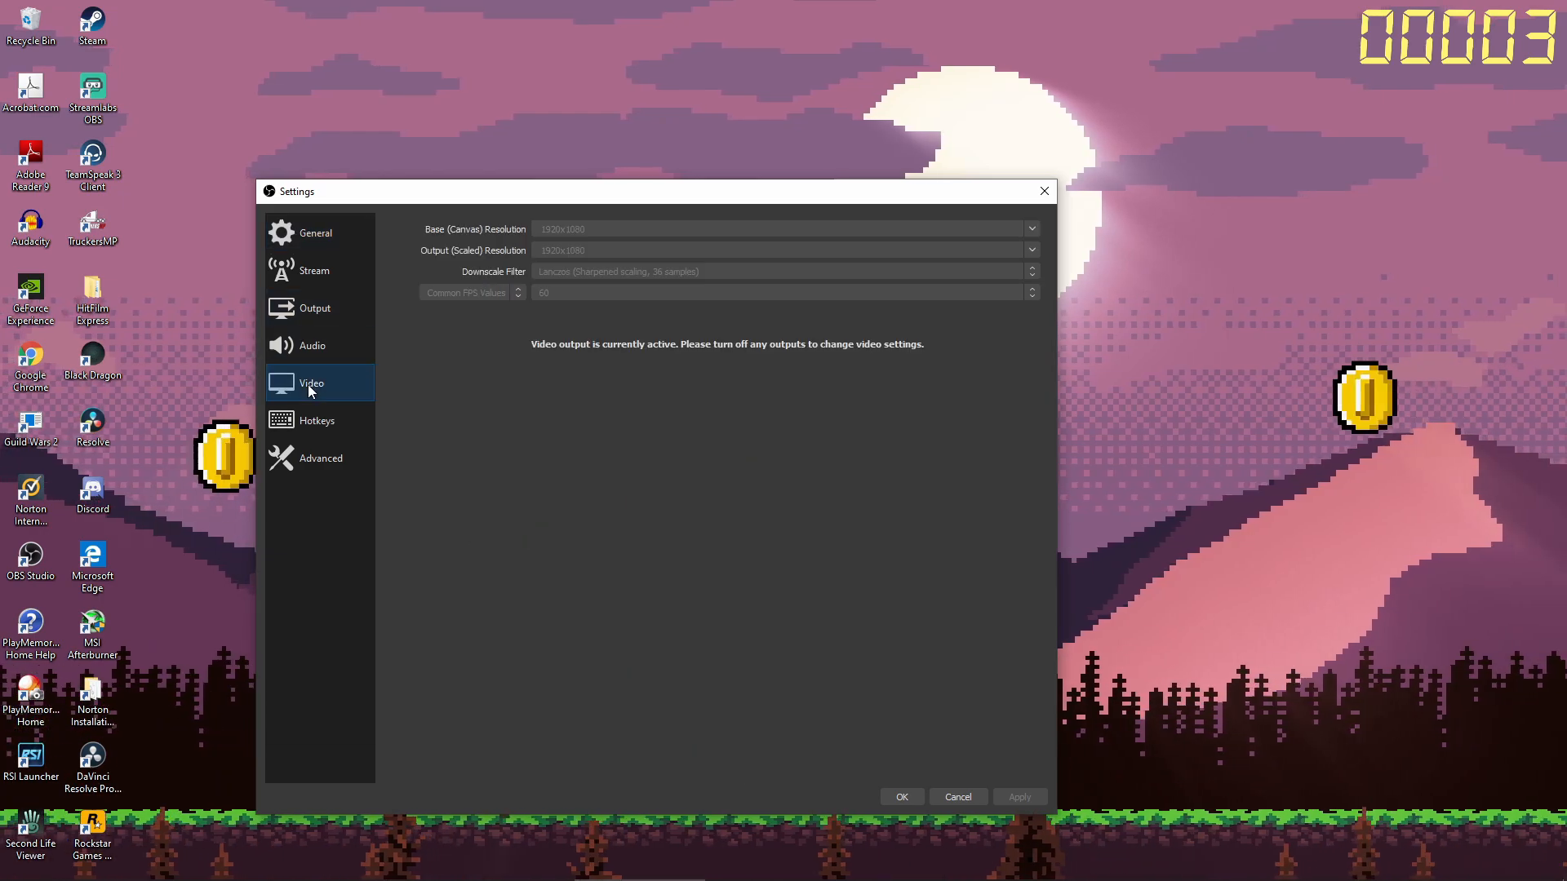
click(317, 309)
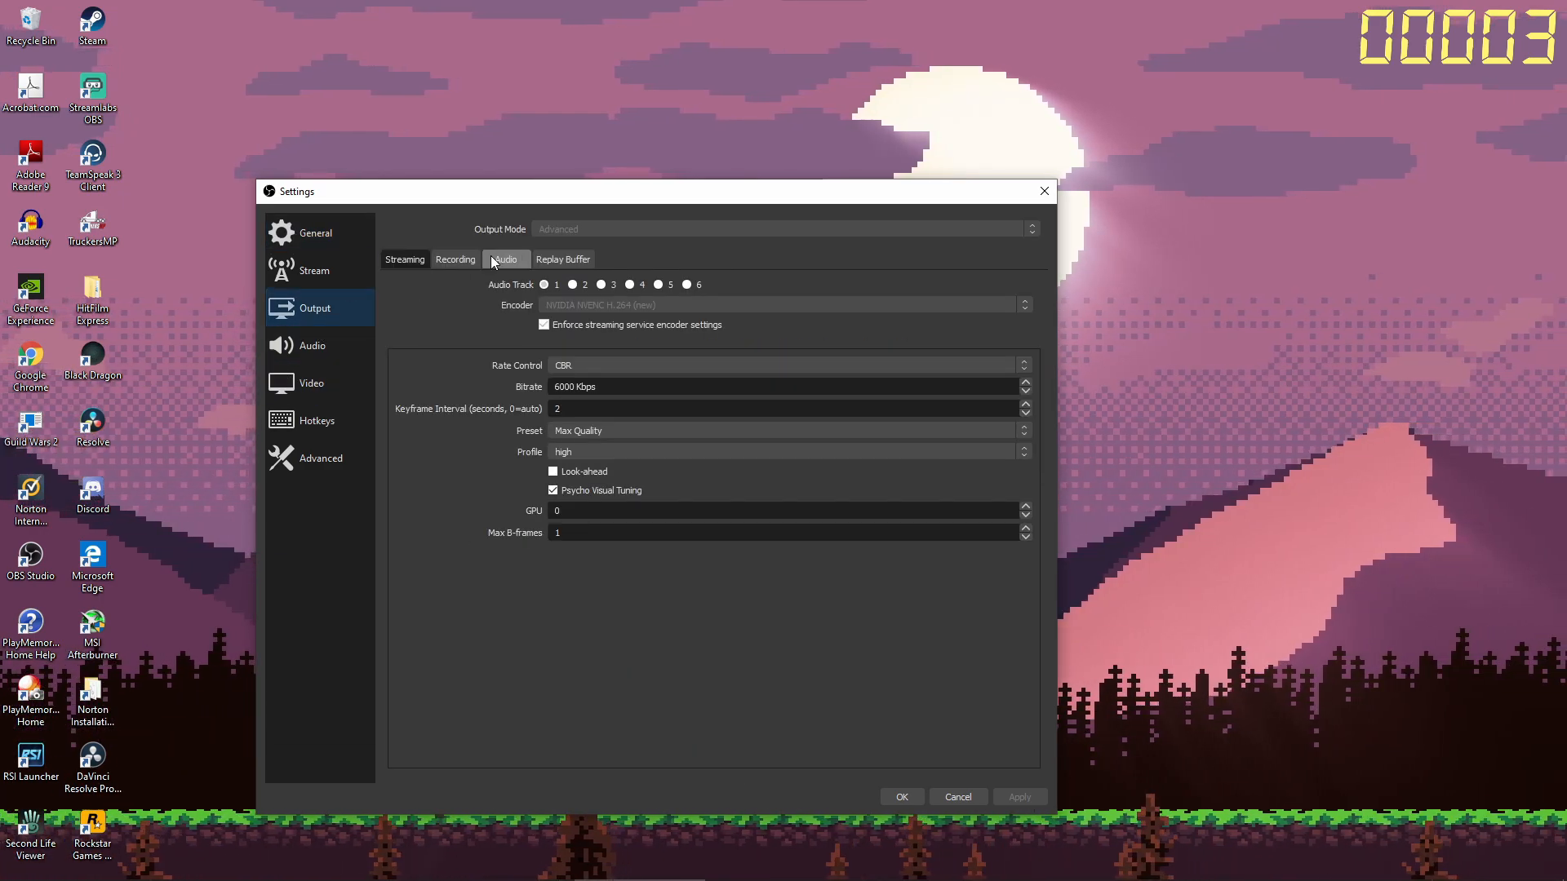
click(456, 258)
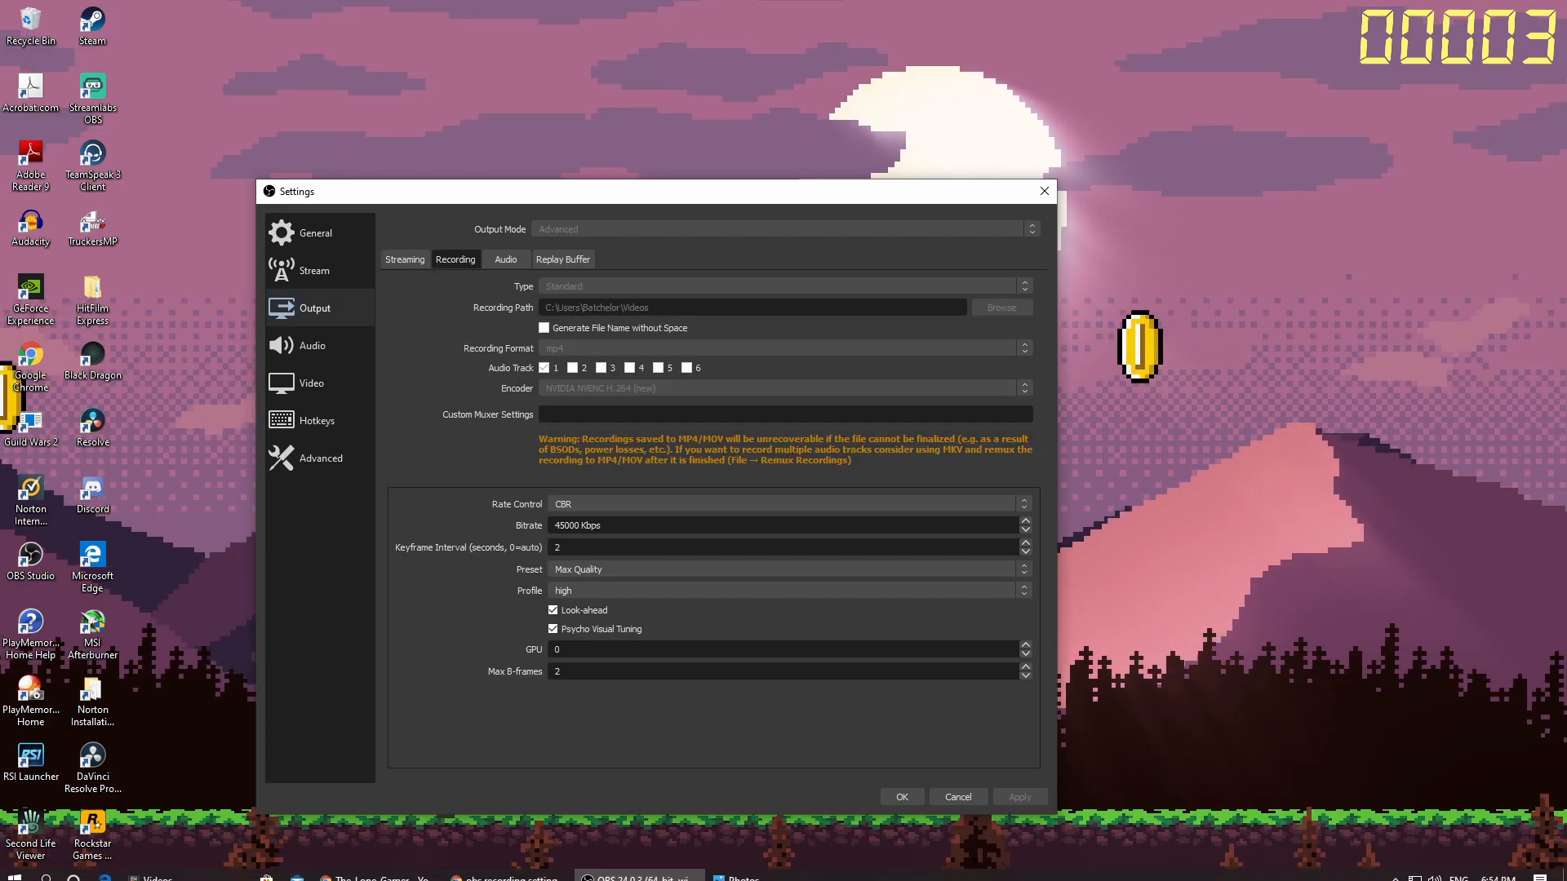
Switch to the YouTube results for "obs recording settings" and examine the recording settings guides listed first.
click(507, 870)
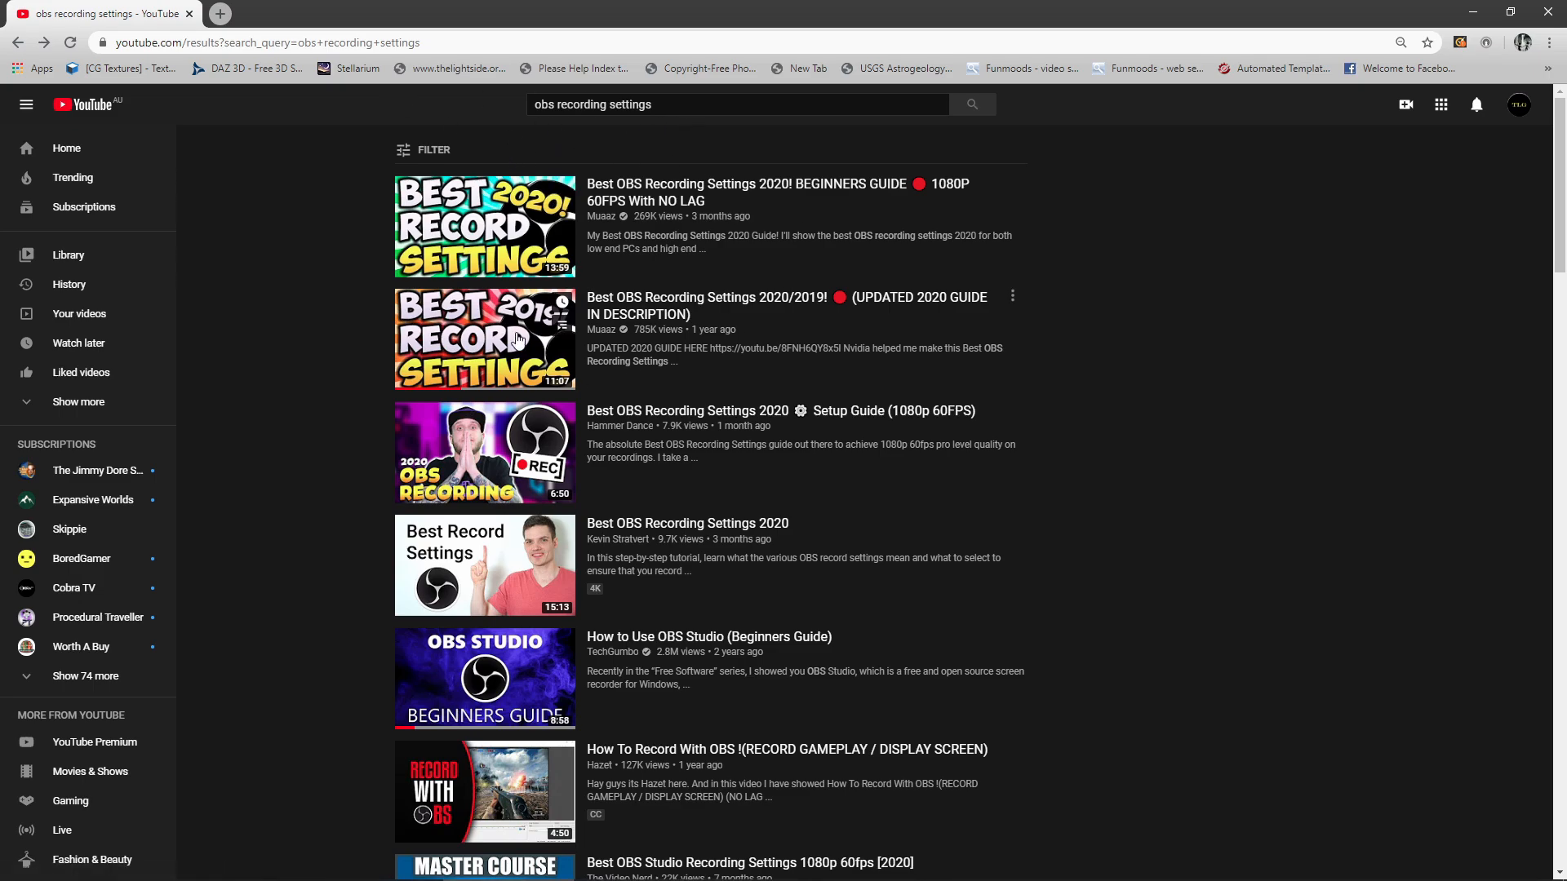
mouse_move(511, 335)
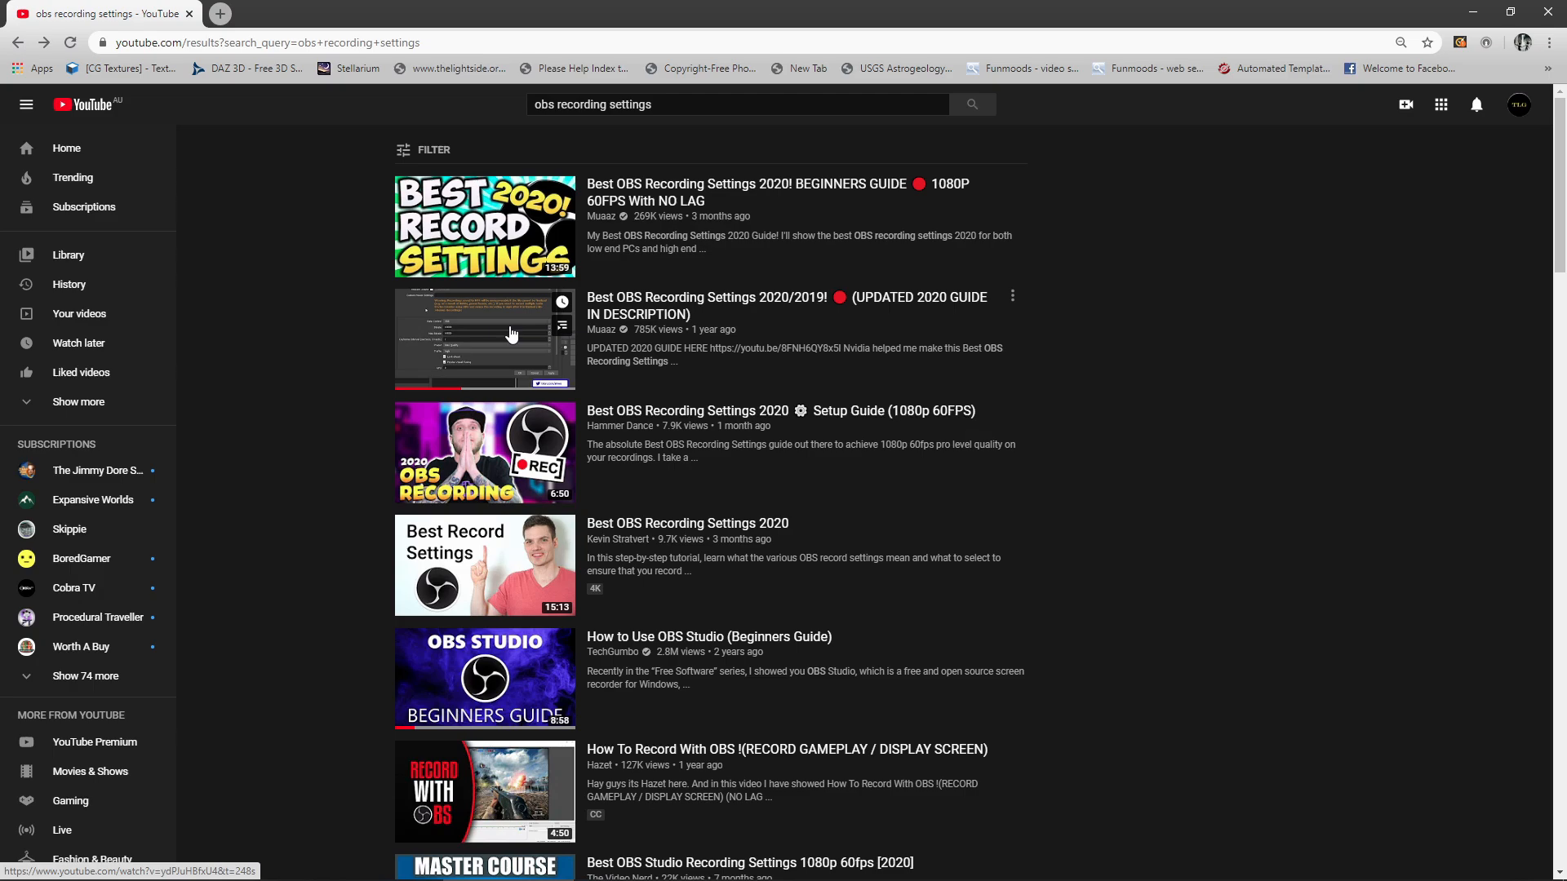
mouse_move(512, 234)
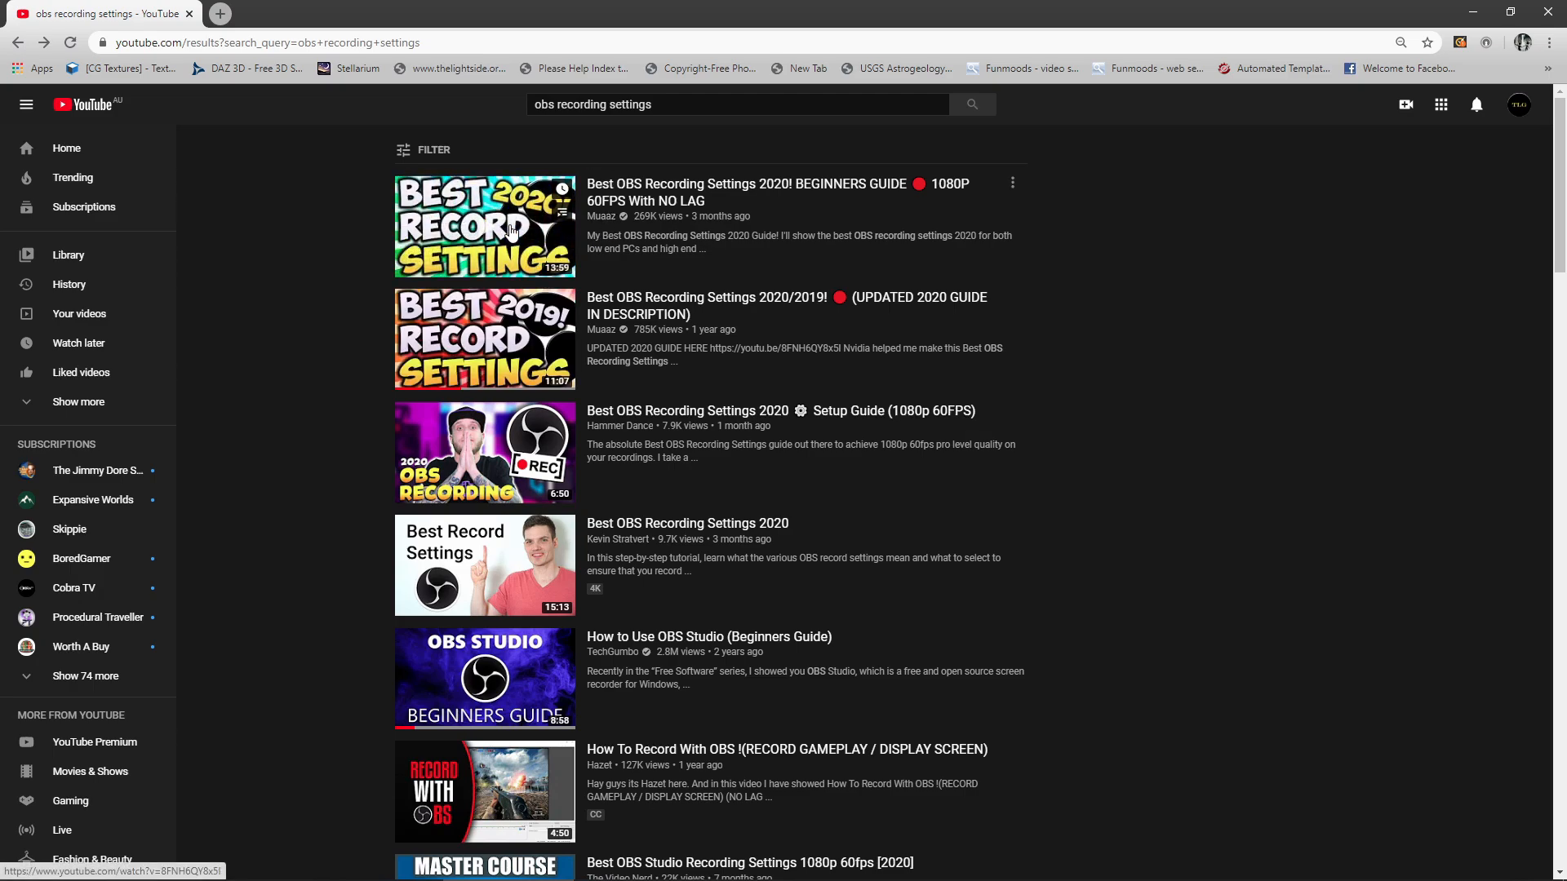
mouse_move(635, 327)
mouse_move(469, 356)
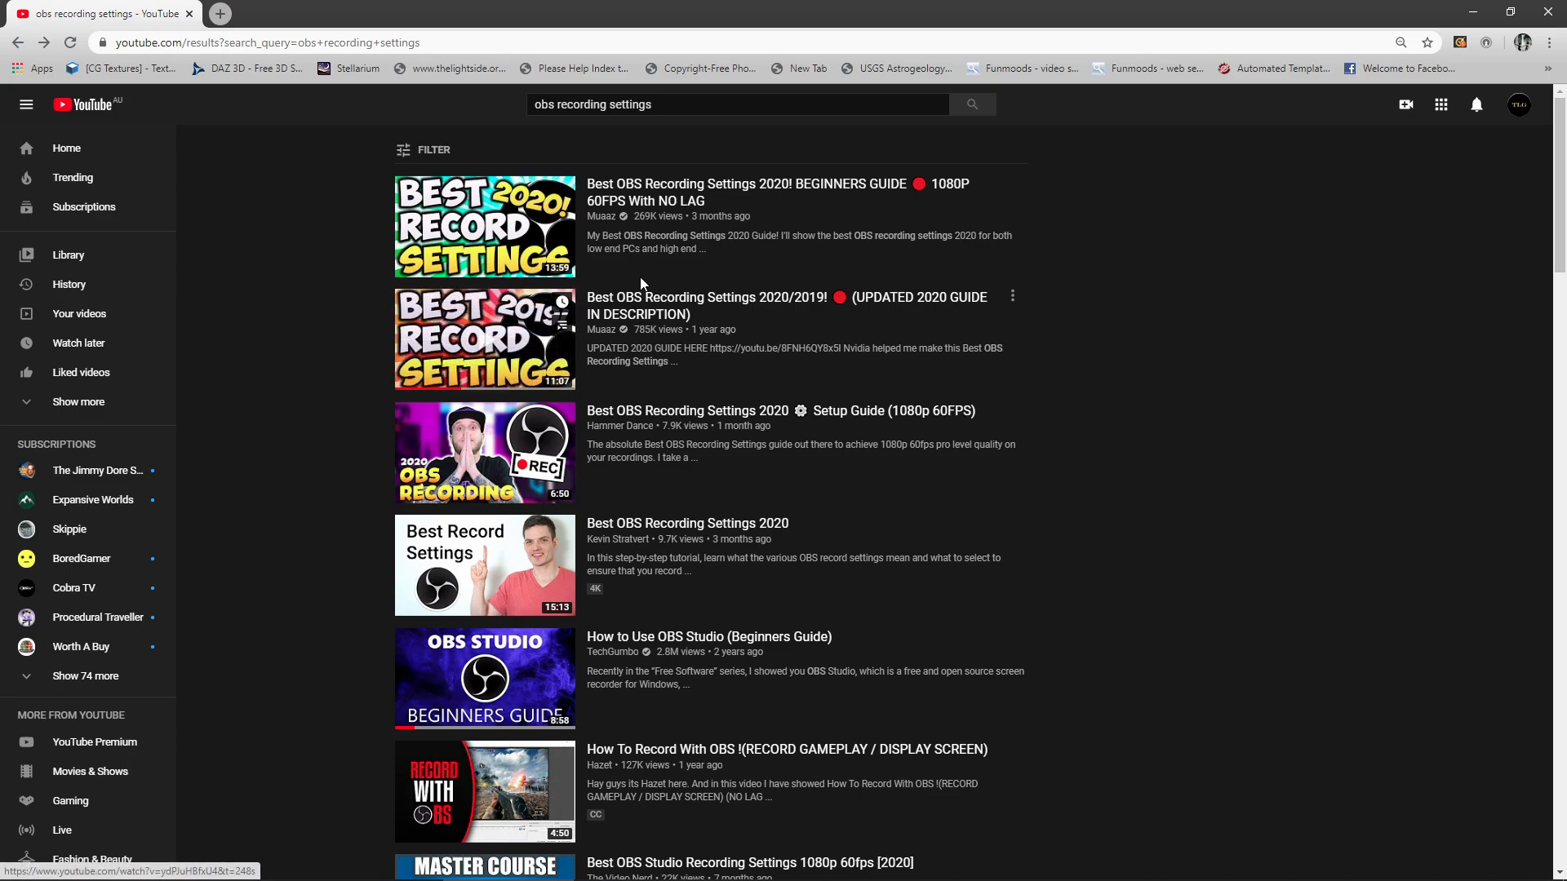
click(1472, 15)
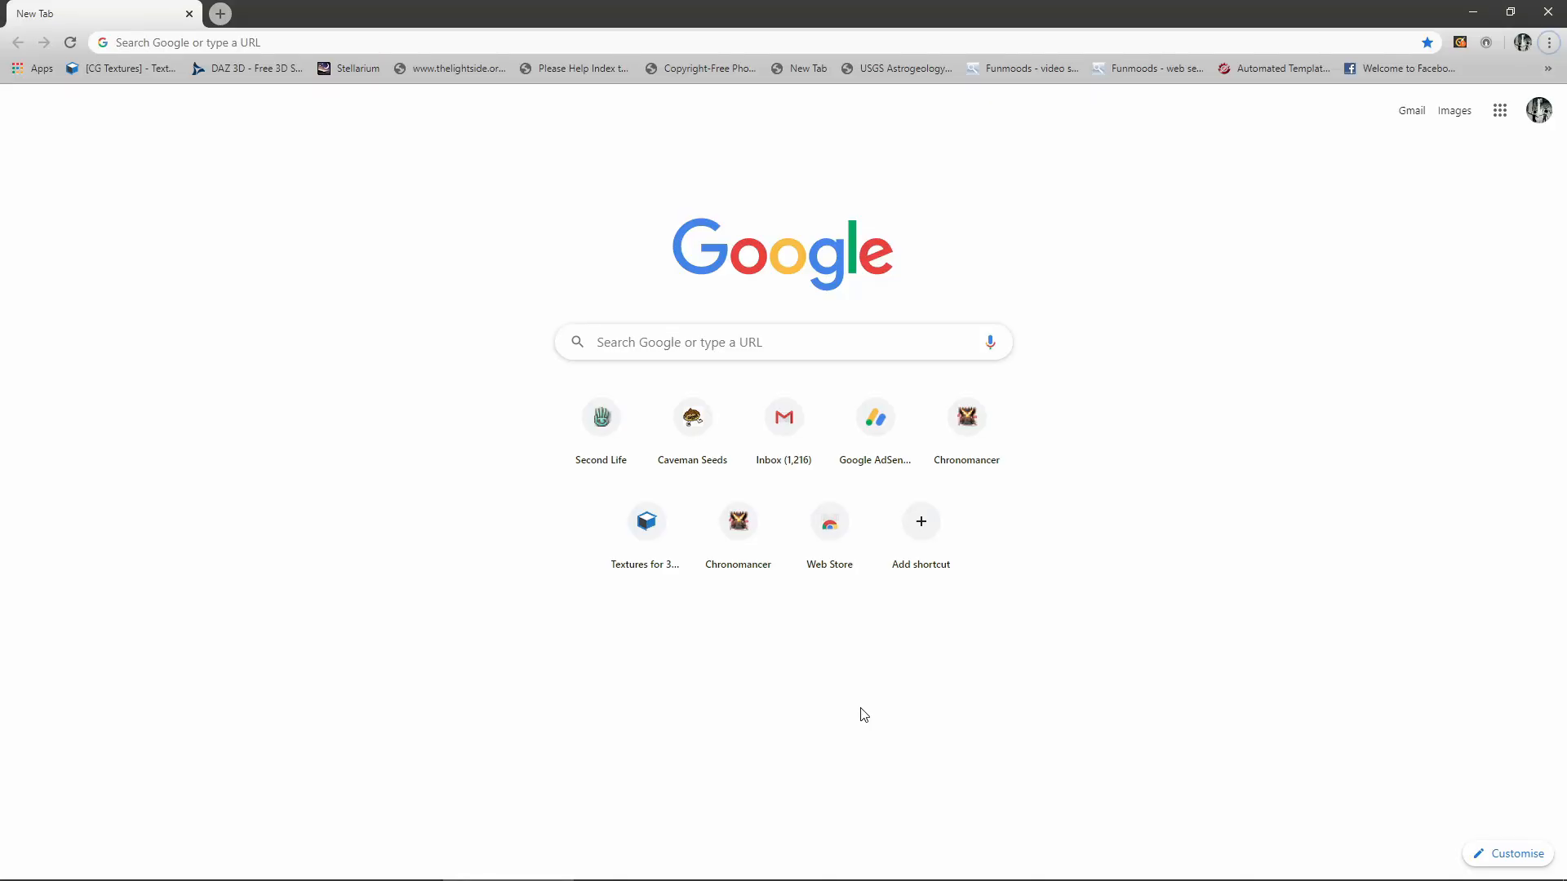
Search Google for "davinci resolve", open the Blackmagic Design product page and browse to its end.
click(635, 348)
text(da)
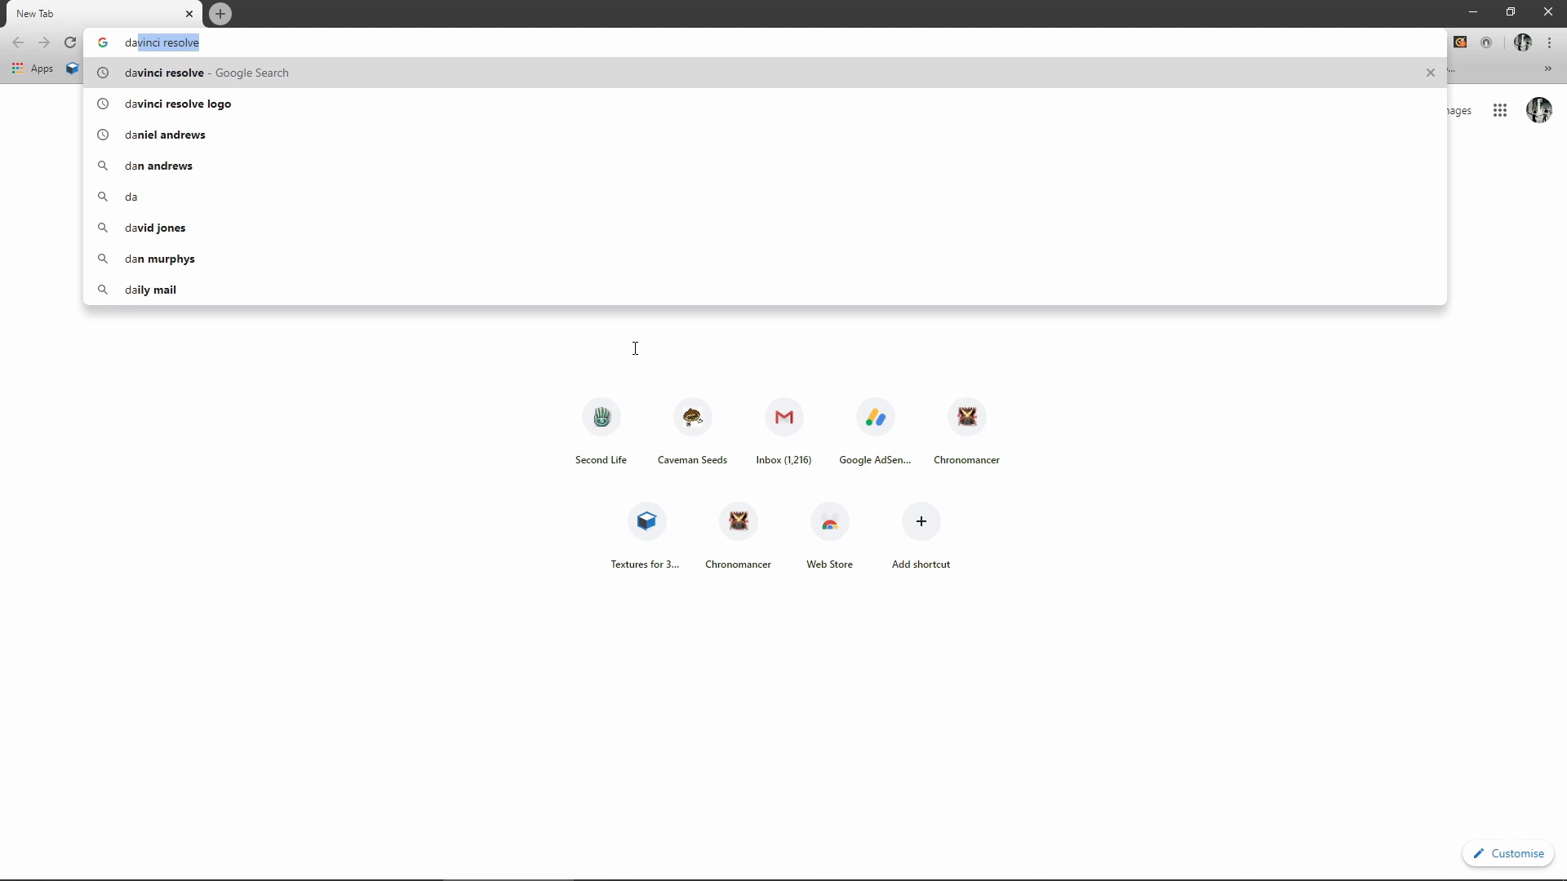
key(Return)
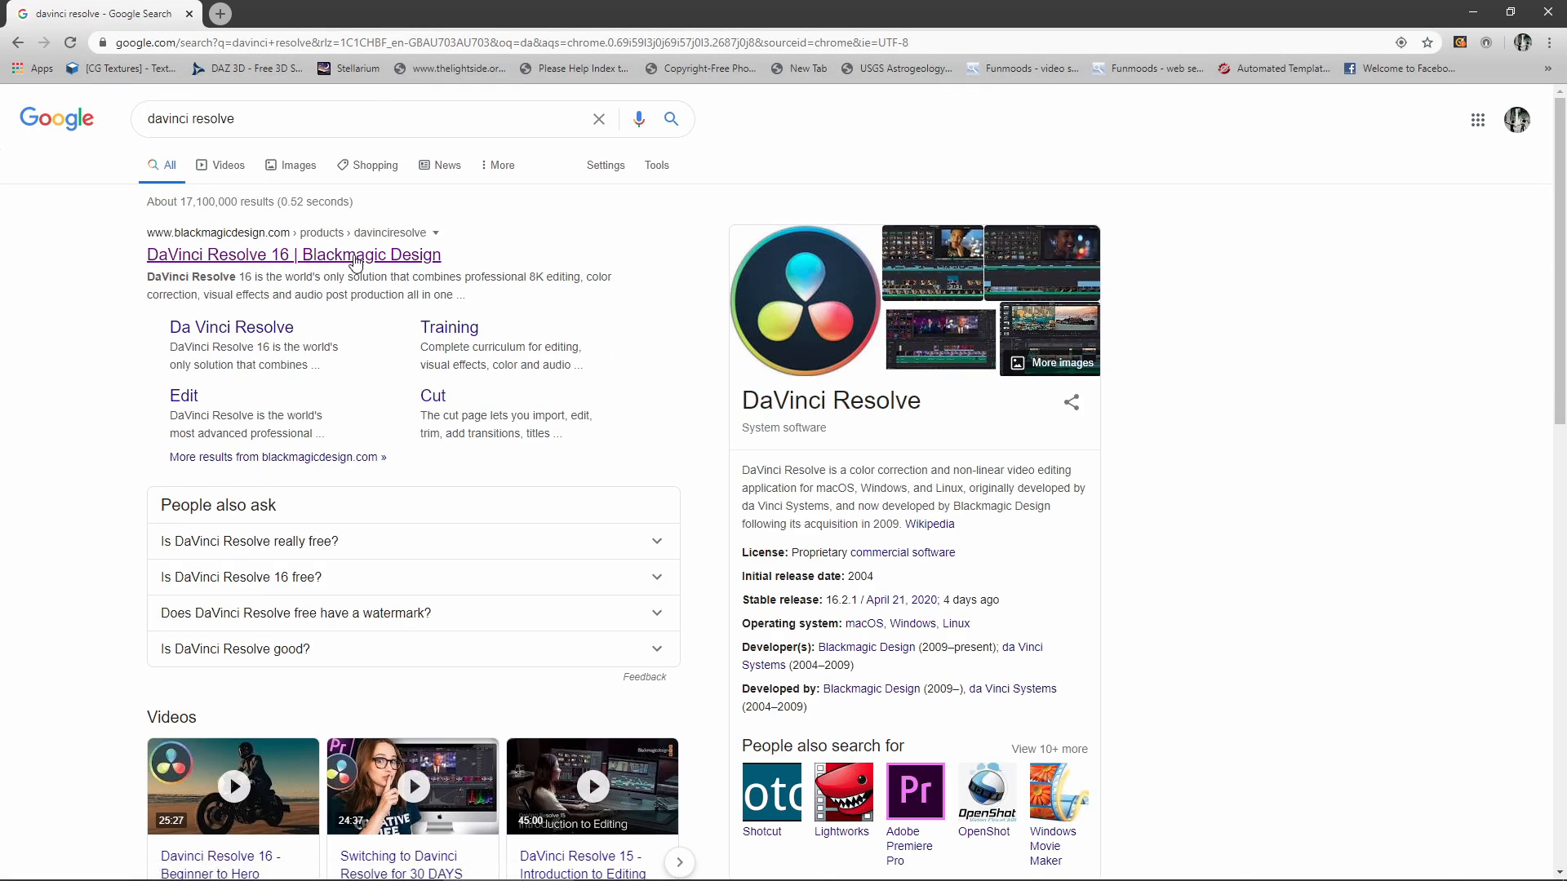
click(345, 256)
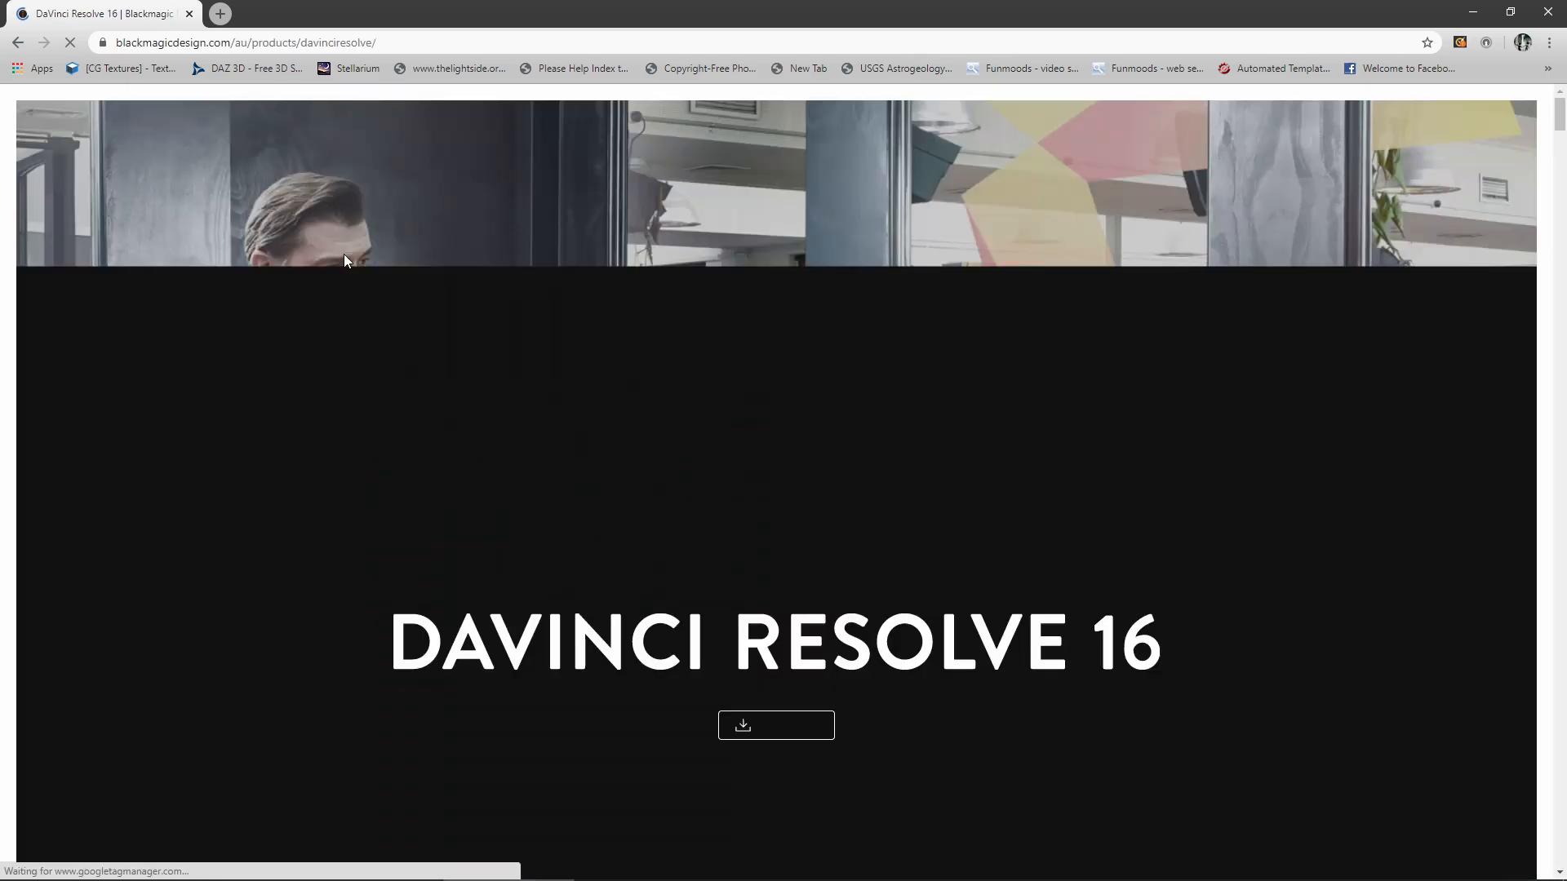
scroll(393, 413, down, 2)
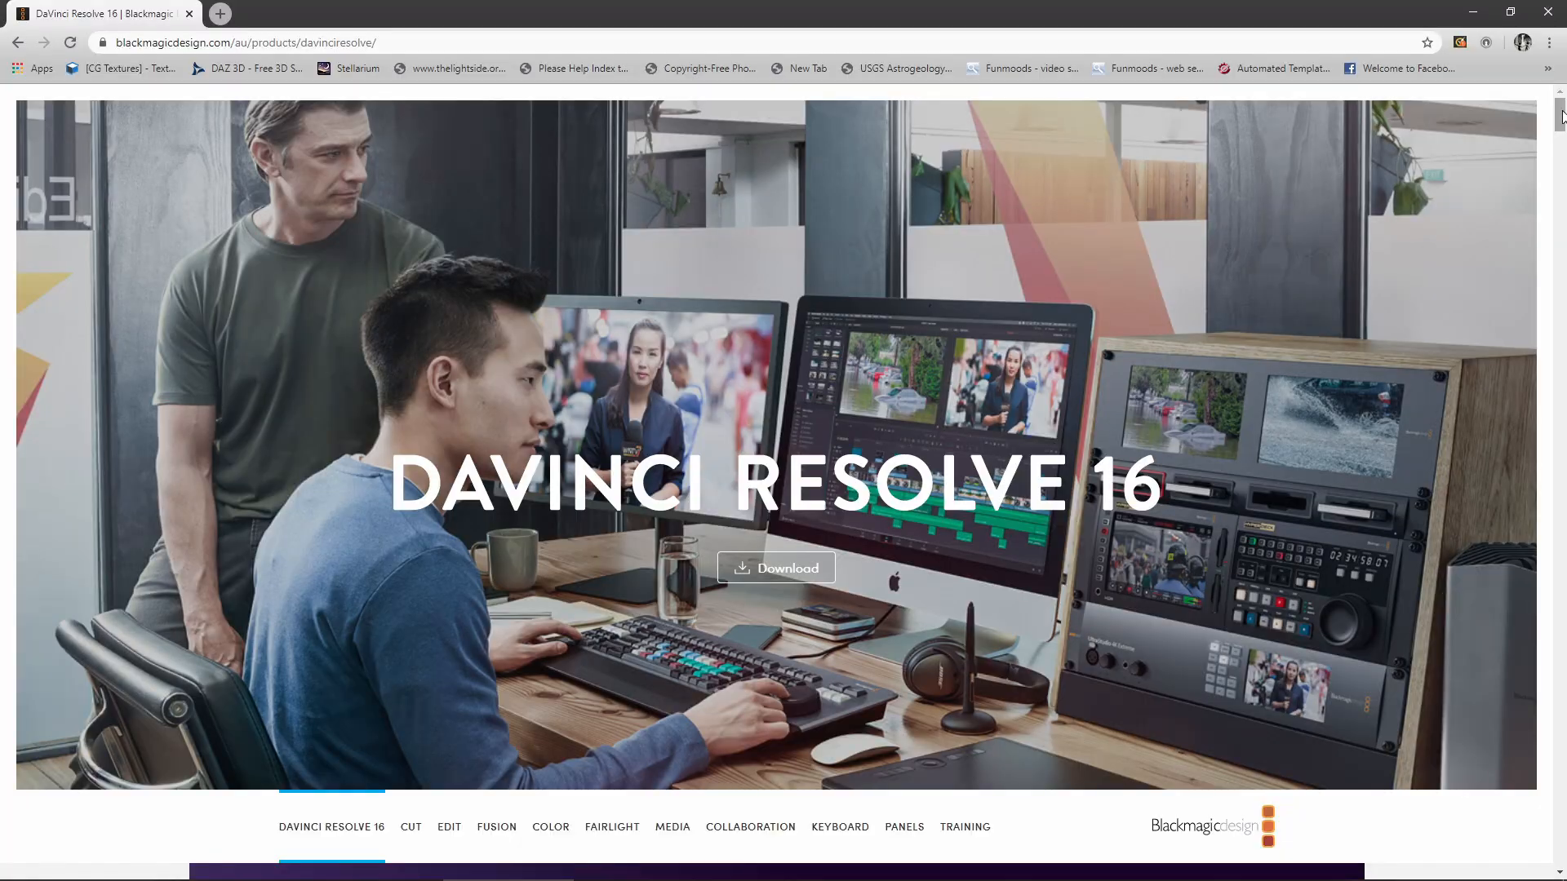
drag(1562, 117, 1561, 858)
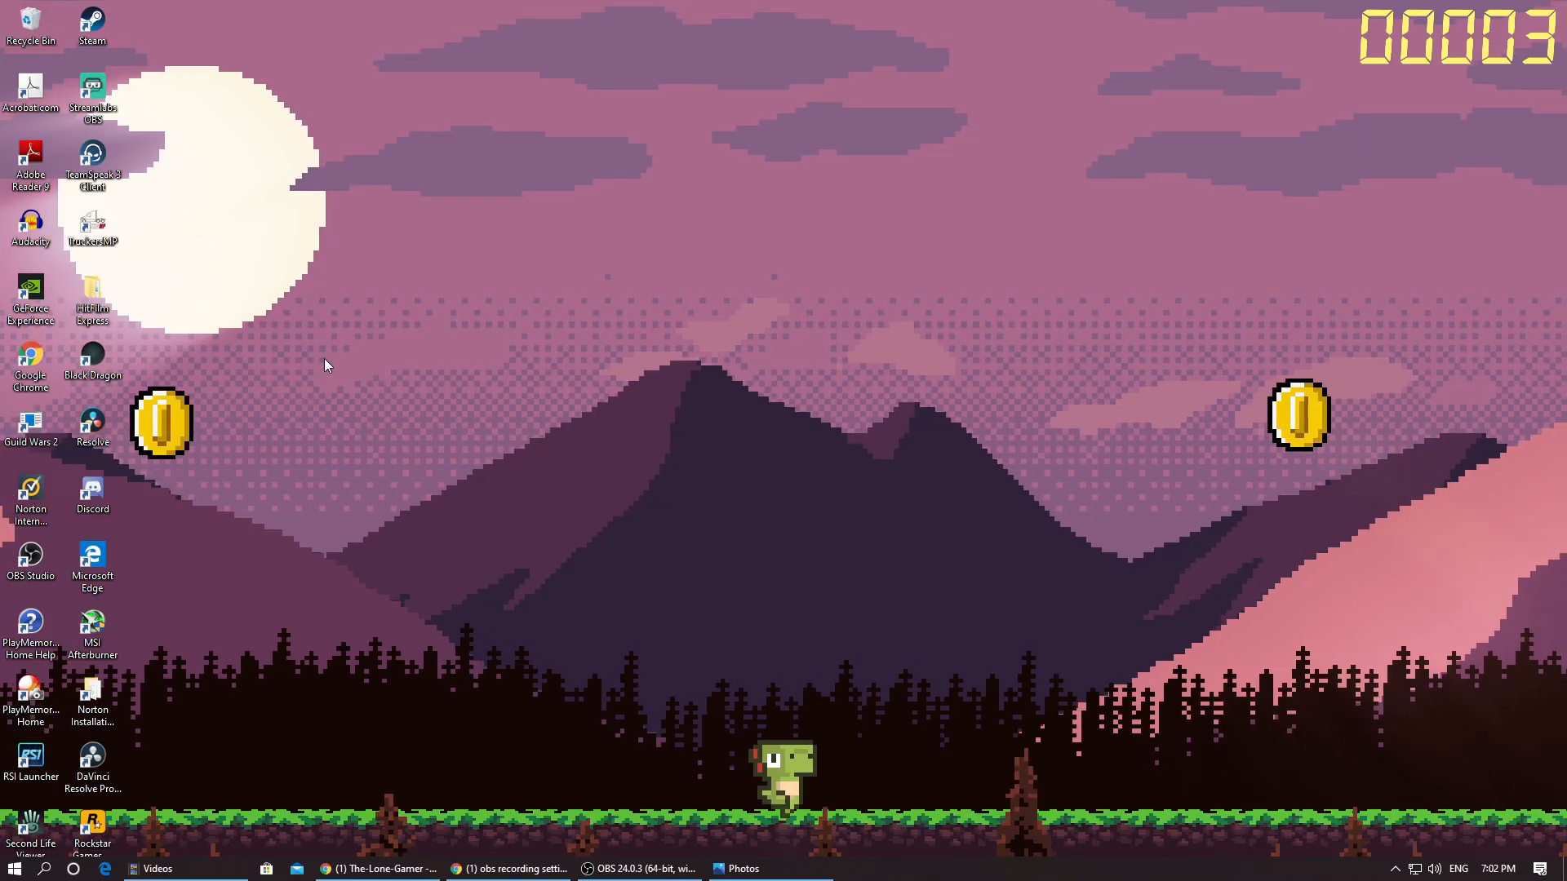
Launch DaVinci Resolve from the desktop and create a new project with the default name.
click(94, 426)
double_click(95, 427)
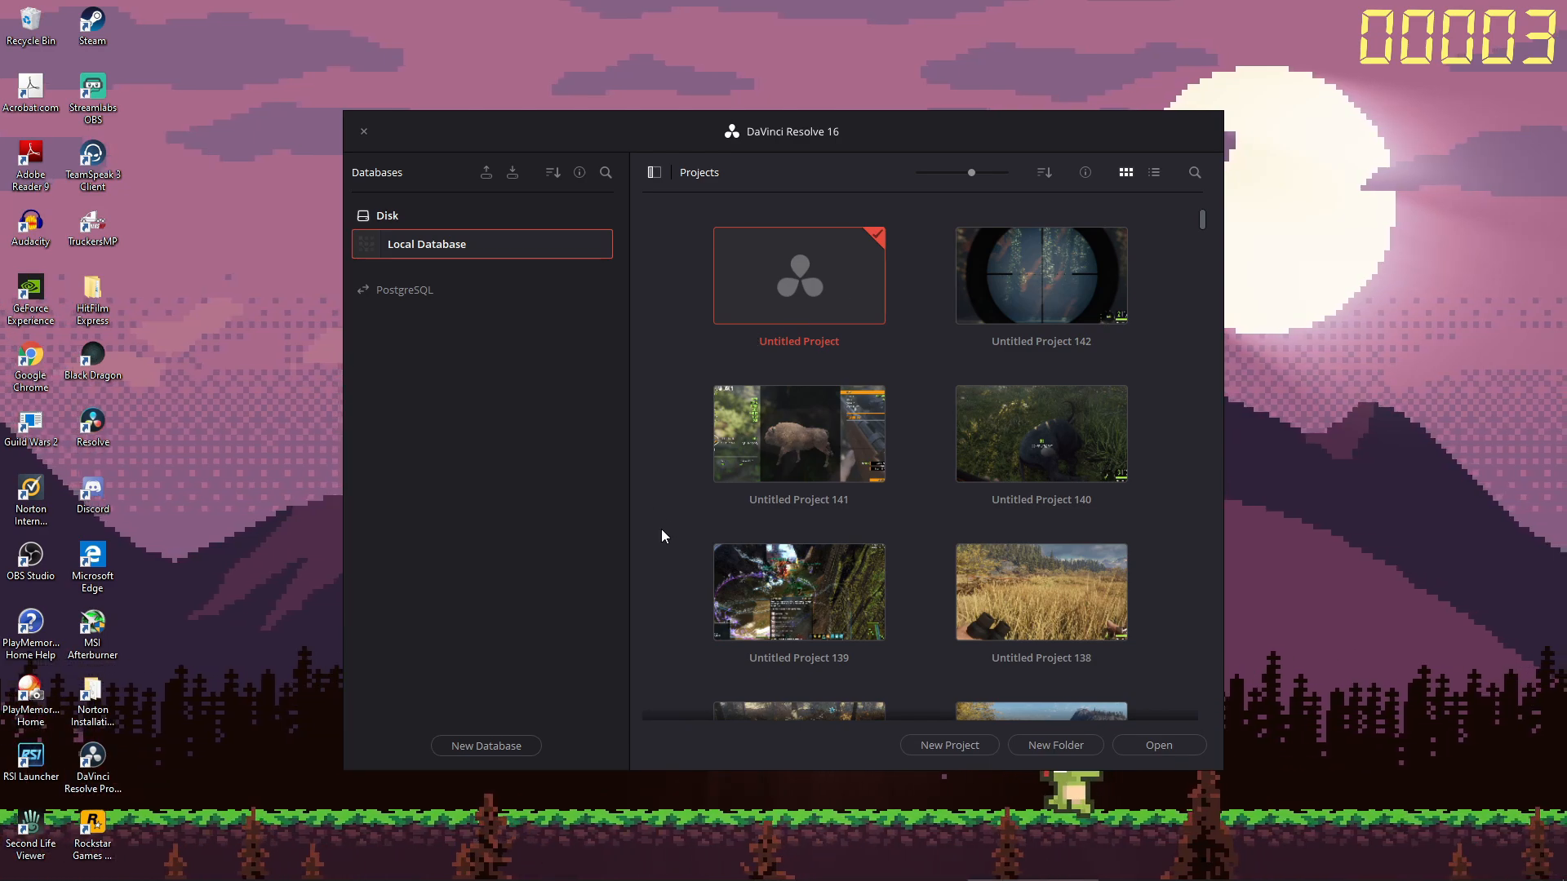
click(947, 746)
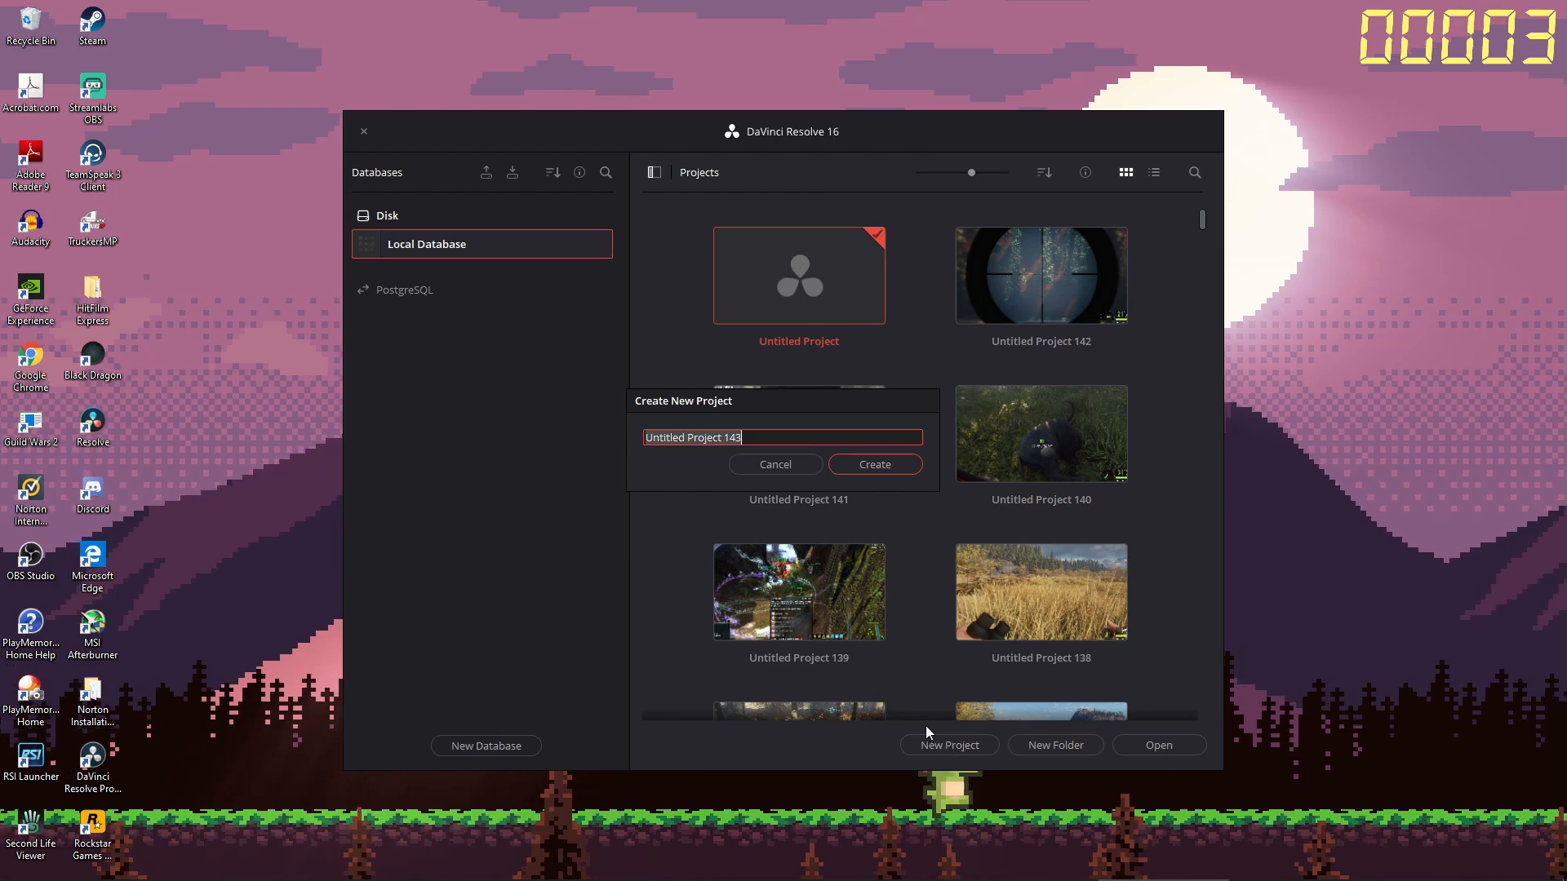
click(884, 467)
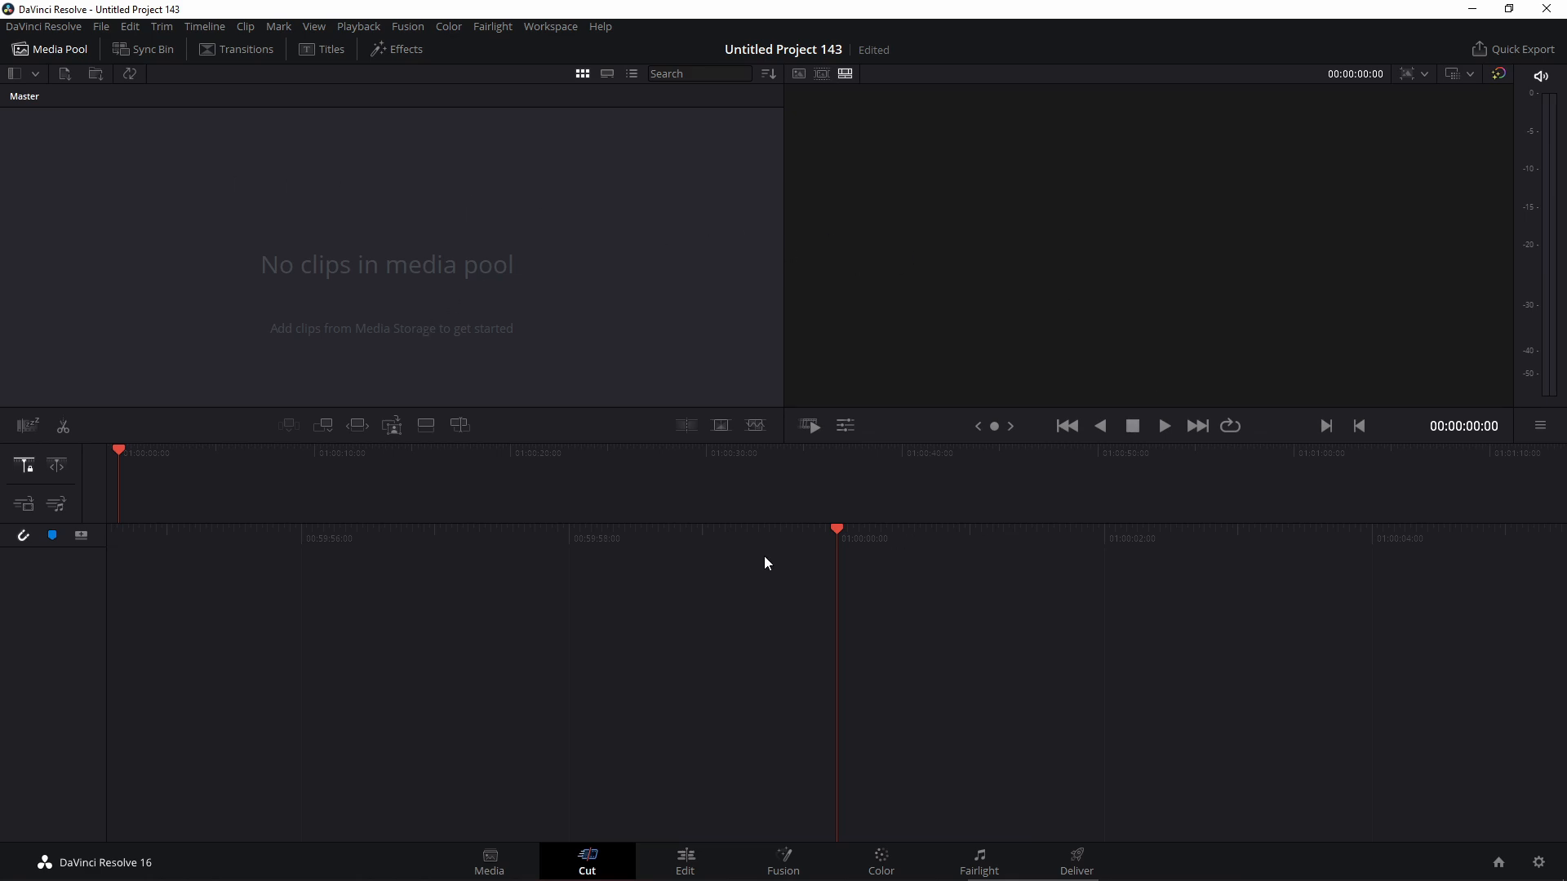
Set the project's timeline and playback frame rates to 60 and the video format to HD 1080p 60, and save the settings.
click(1542, 864)
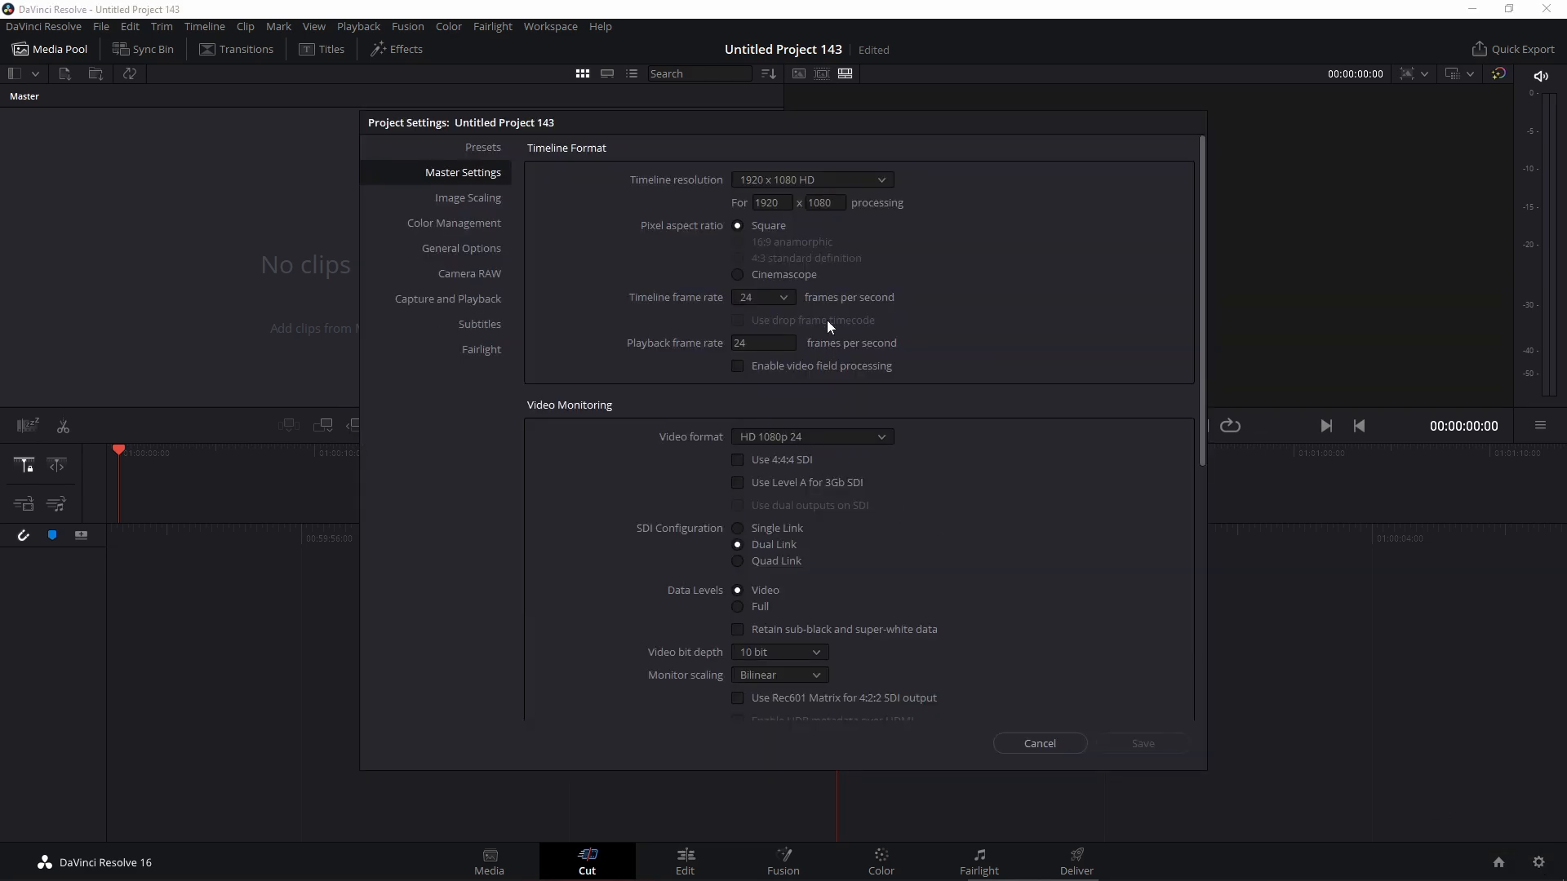
click(784, 298)
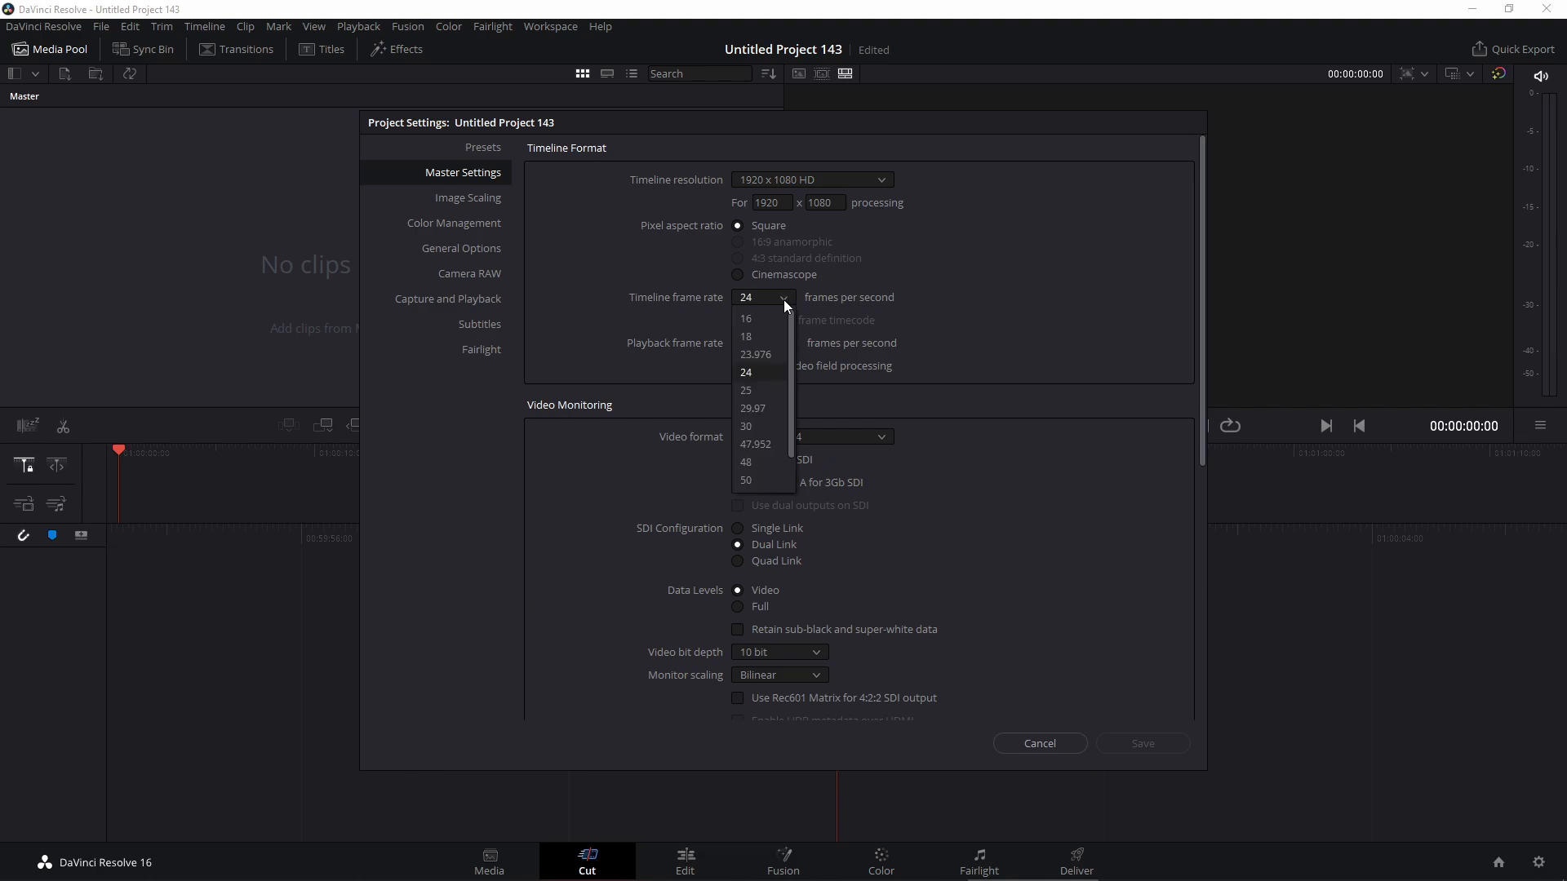
click(774, 482)
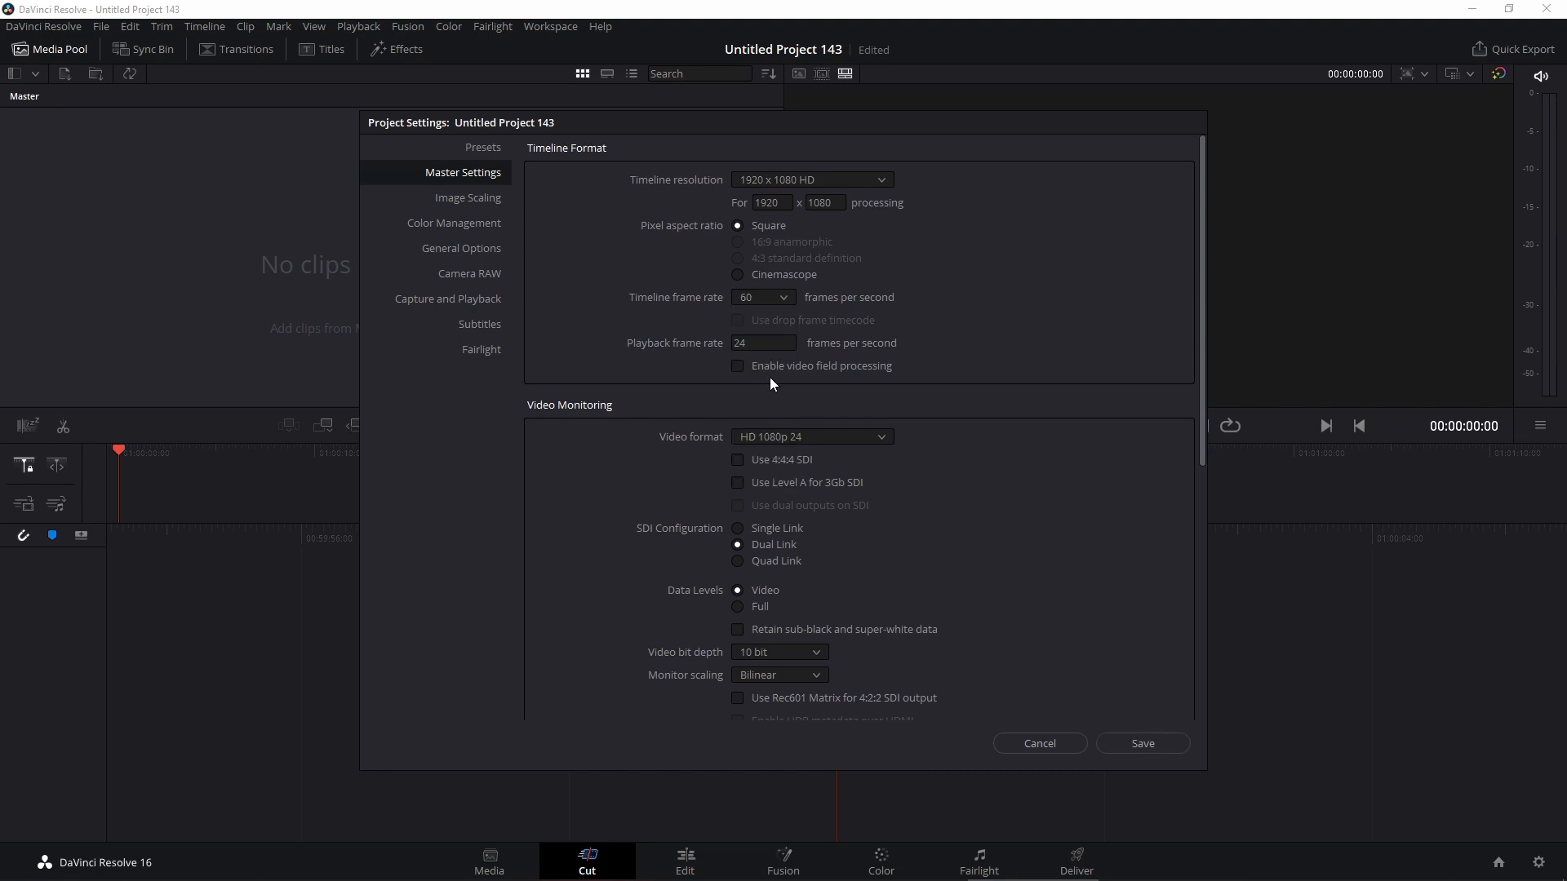
click(760, 346)
click(884, 439)
scroll(840, 560, down, 2)
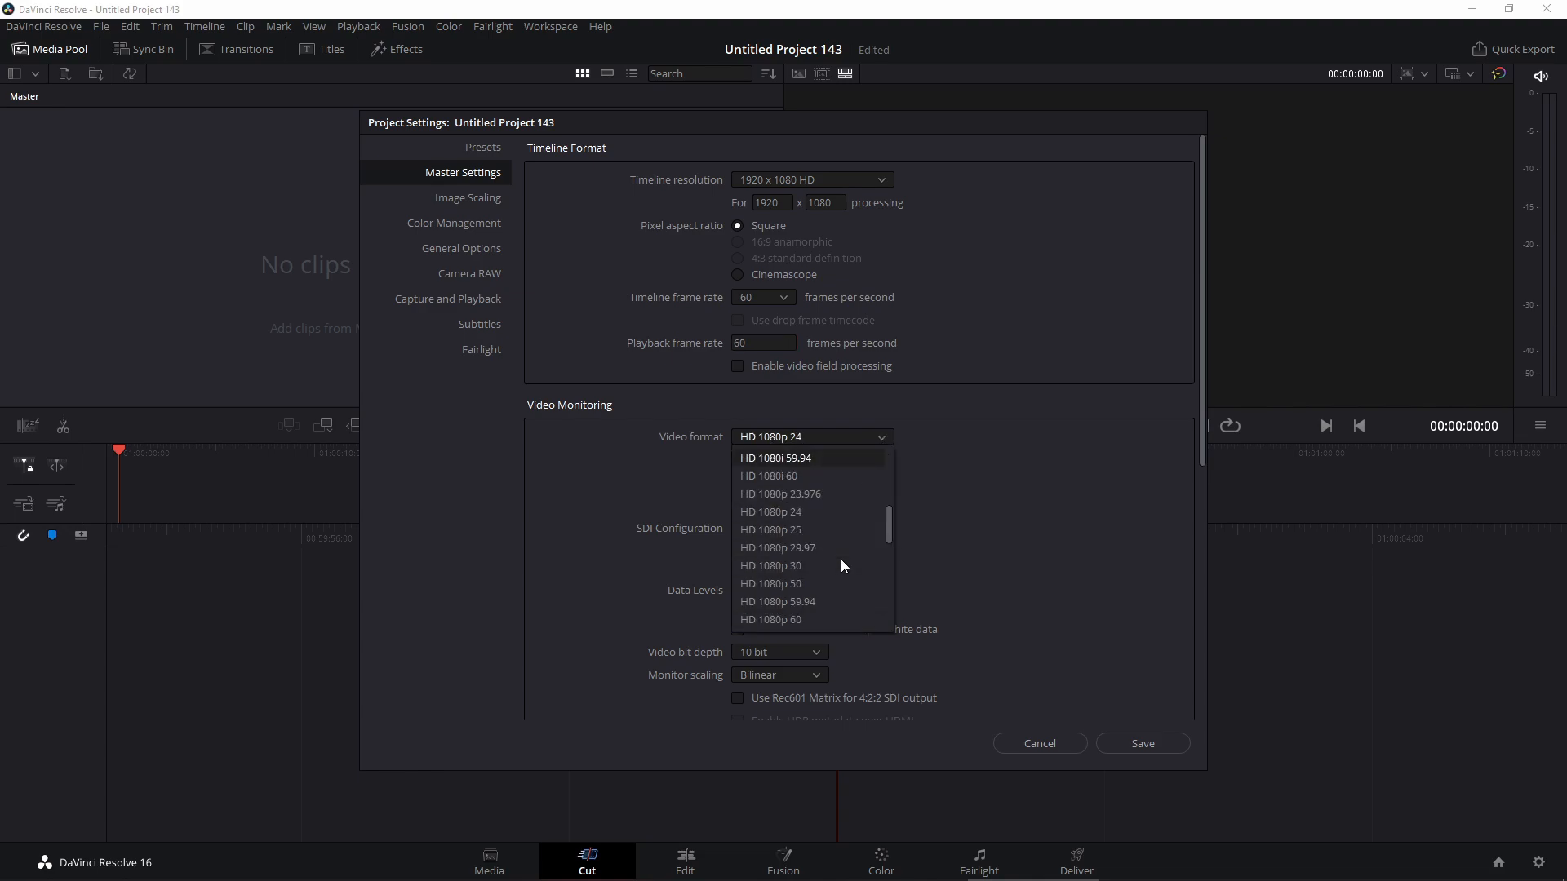
click(770, 622)
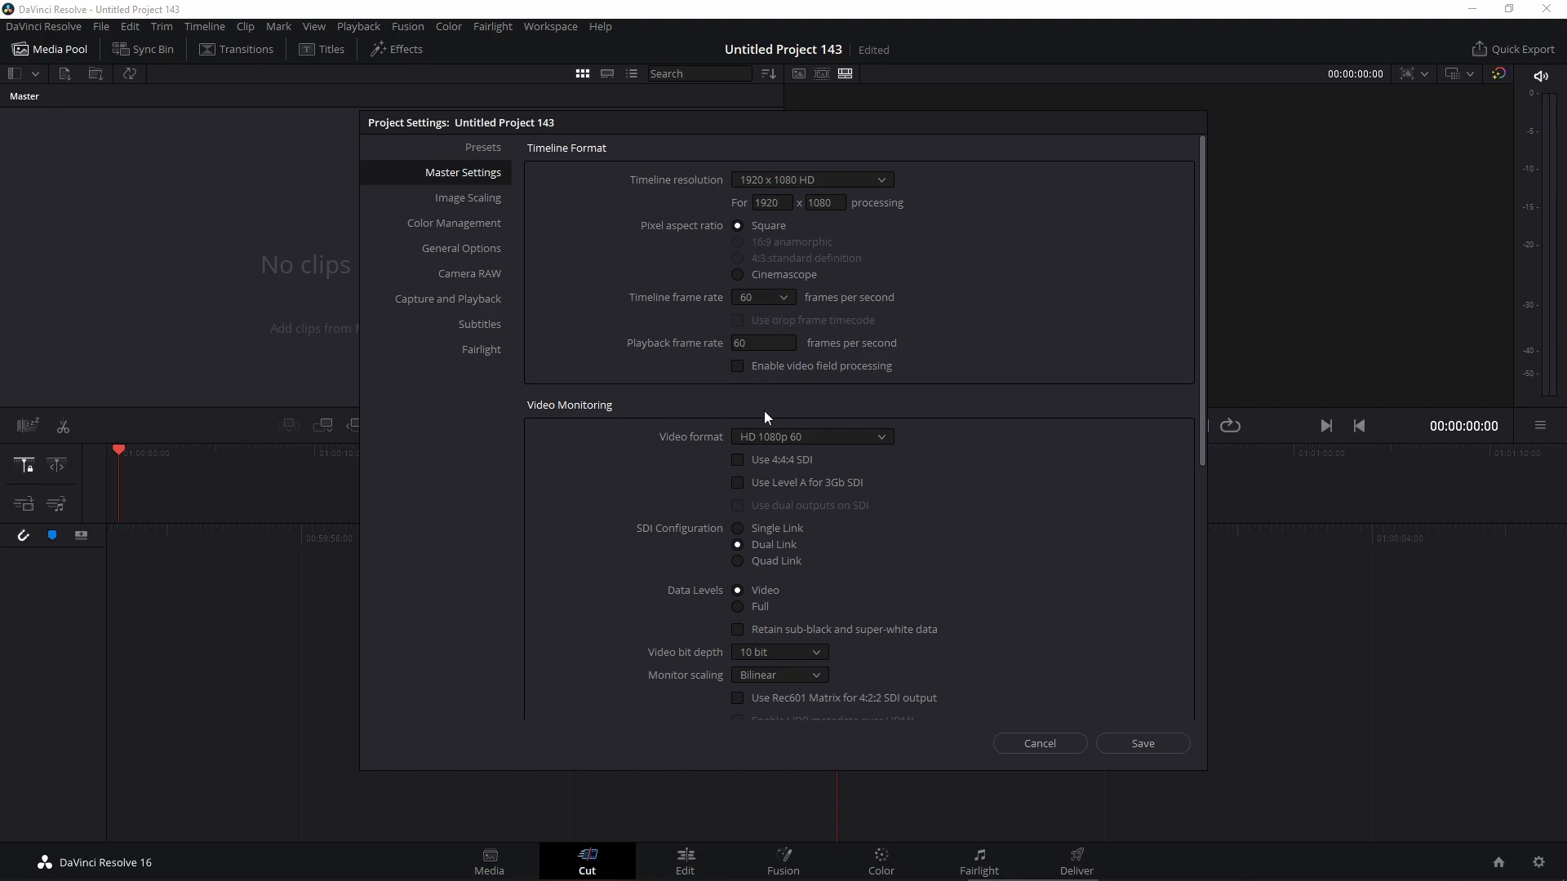
click(1143, 745)
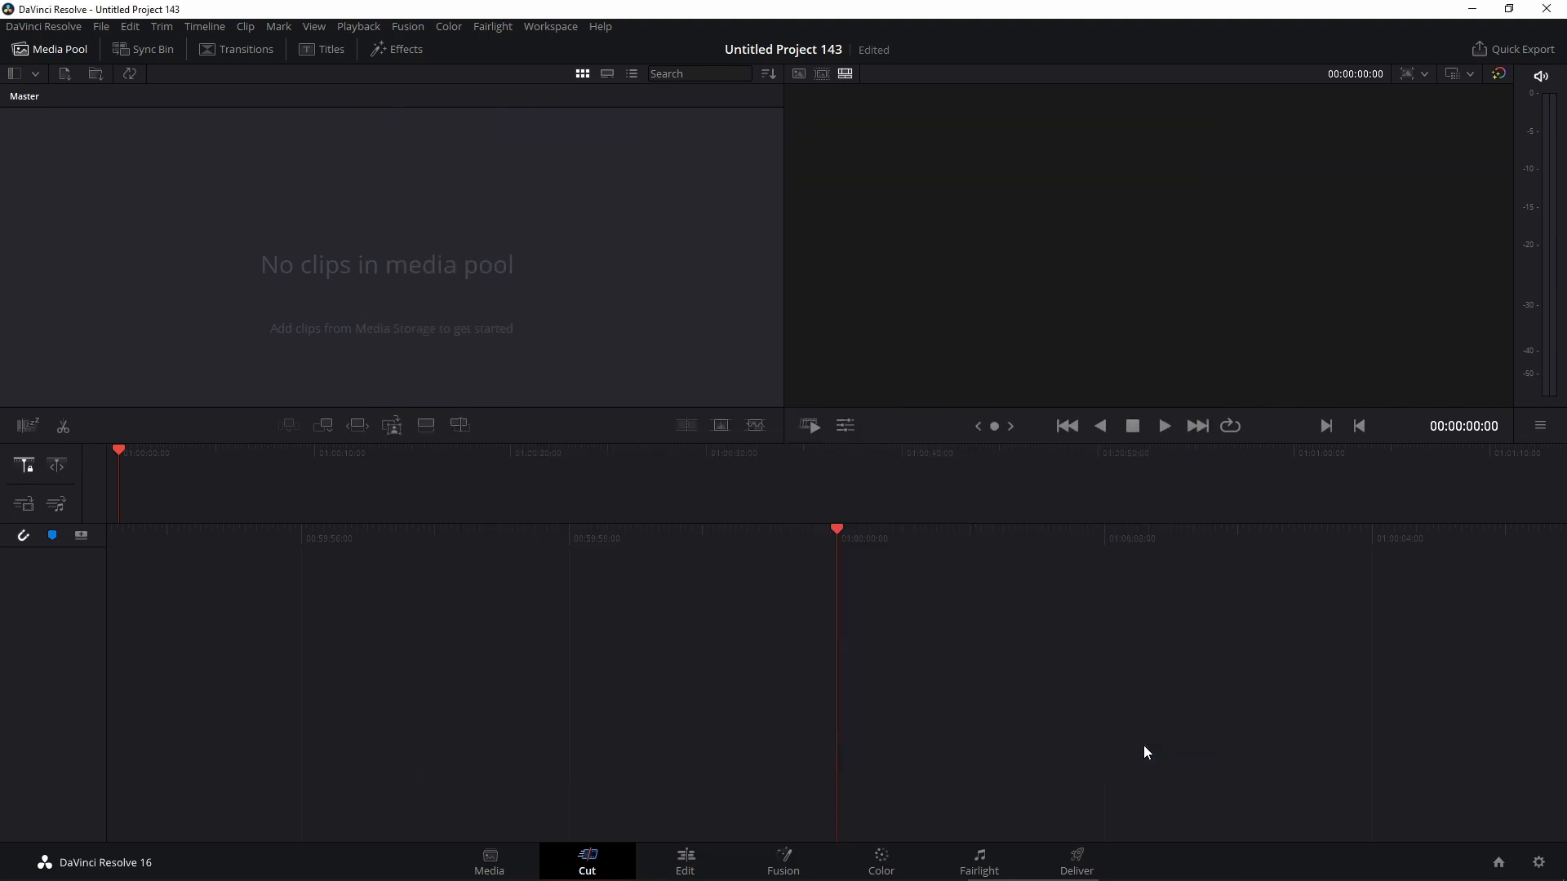
Switch the project to the Edit page and minimize the program to reach the desktop.
click(686, 877)
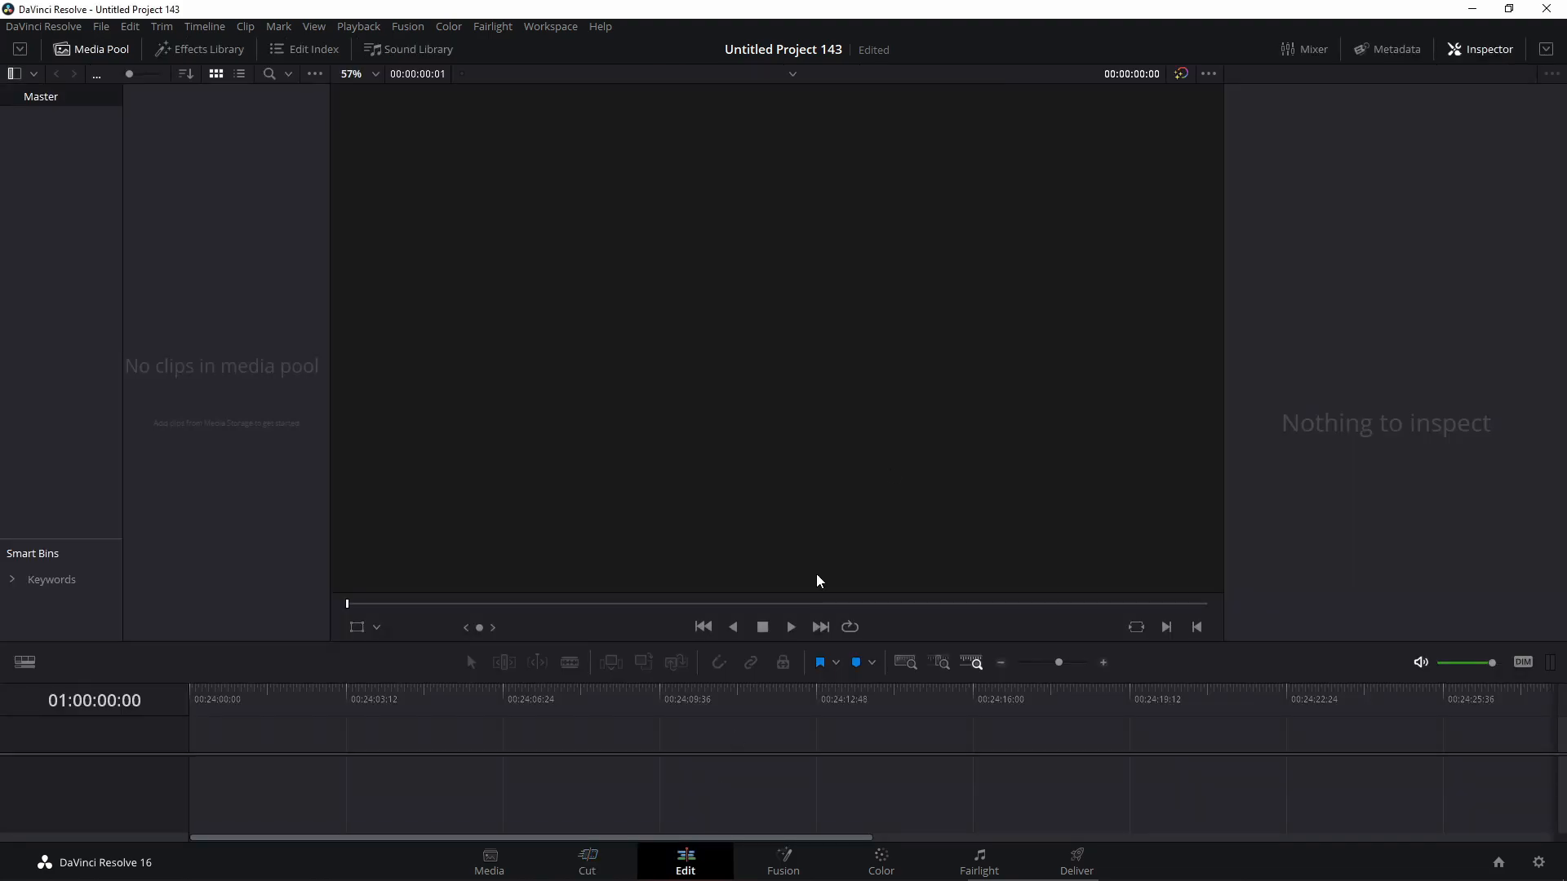
click(1472, 9)
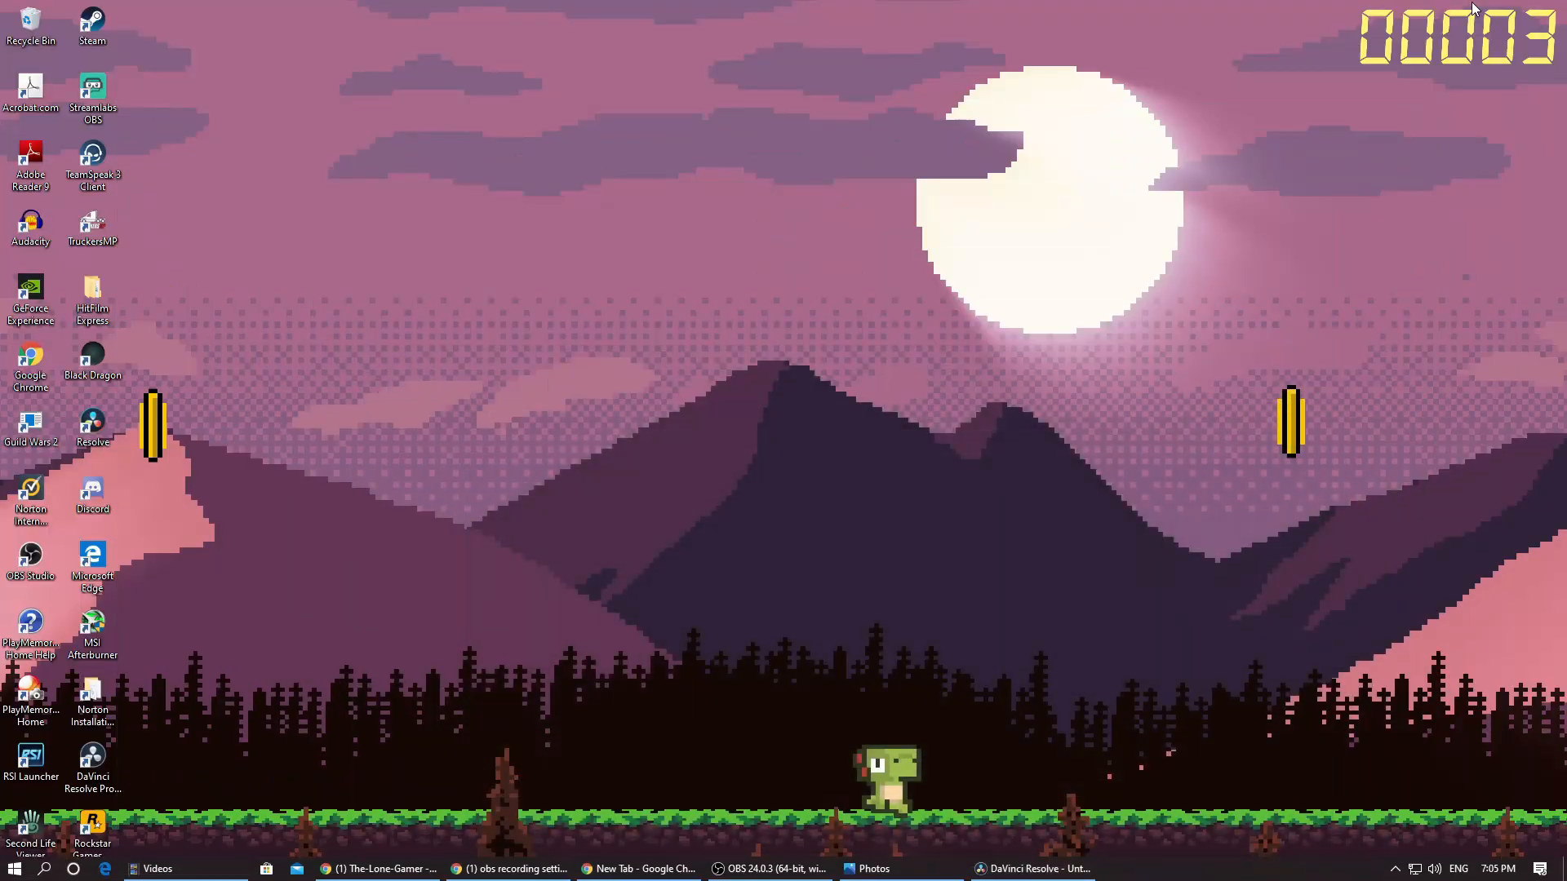
click(157, 869)
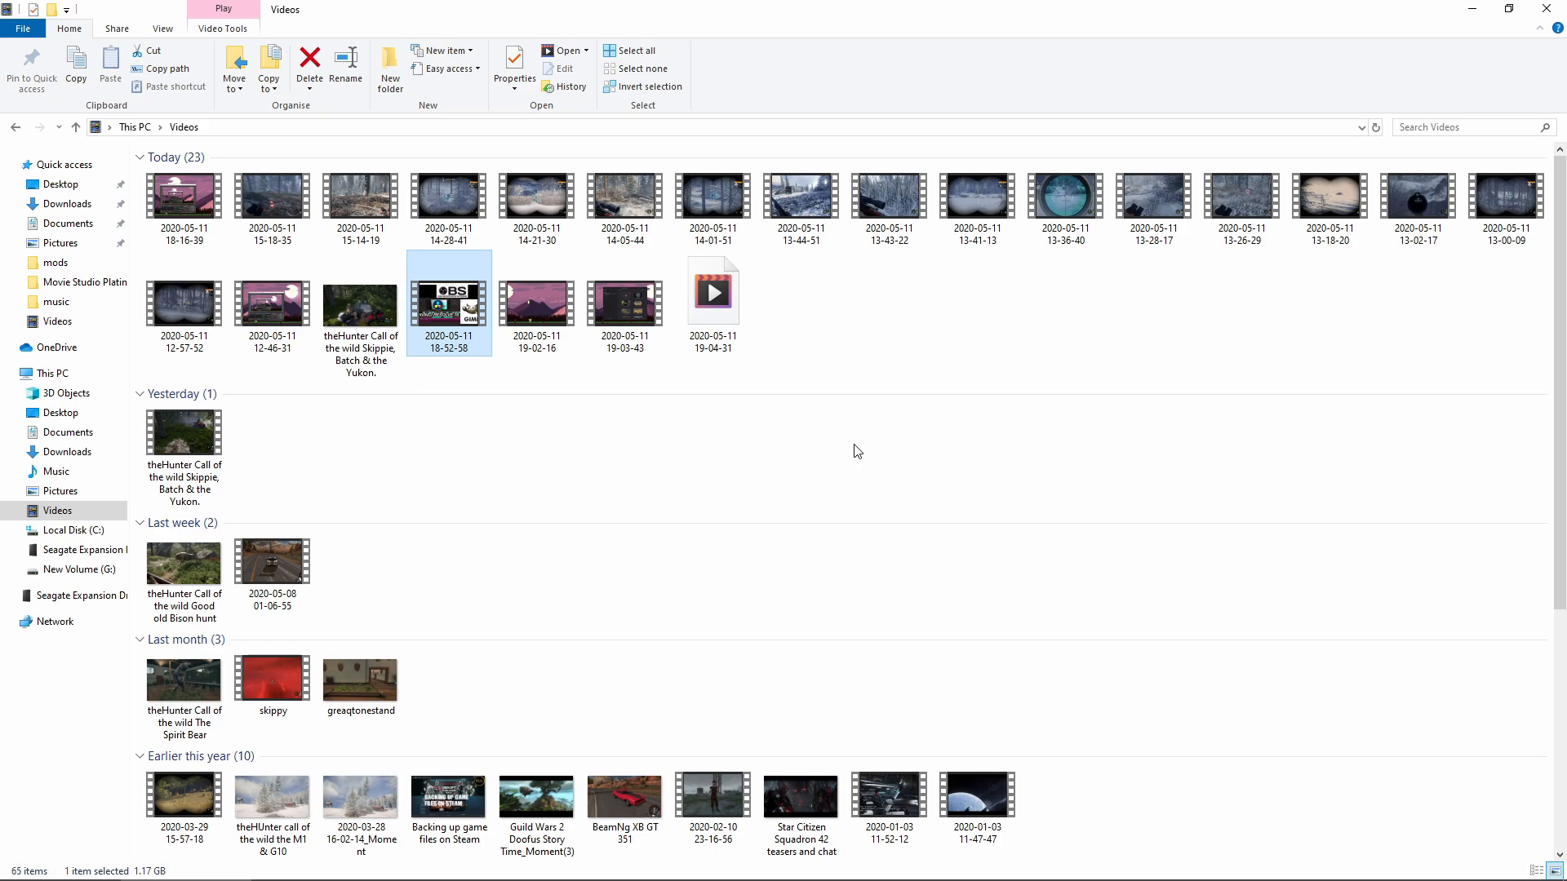
right_click(790, 197)
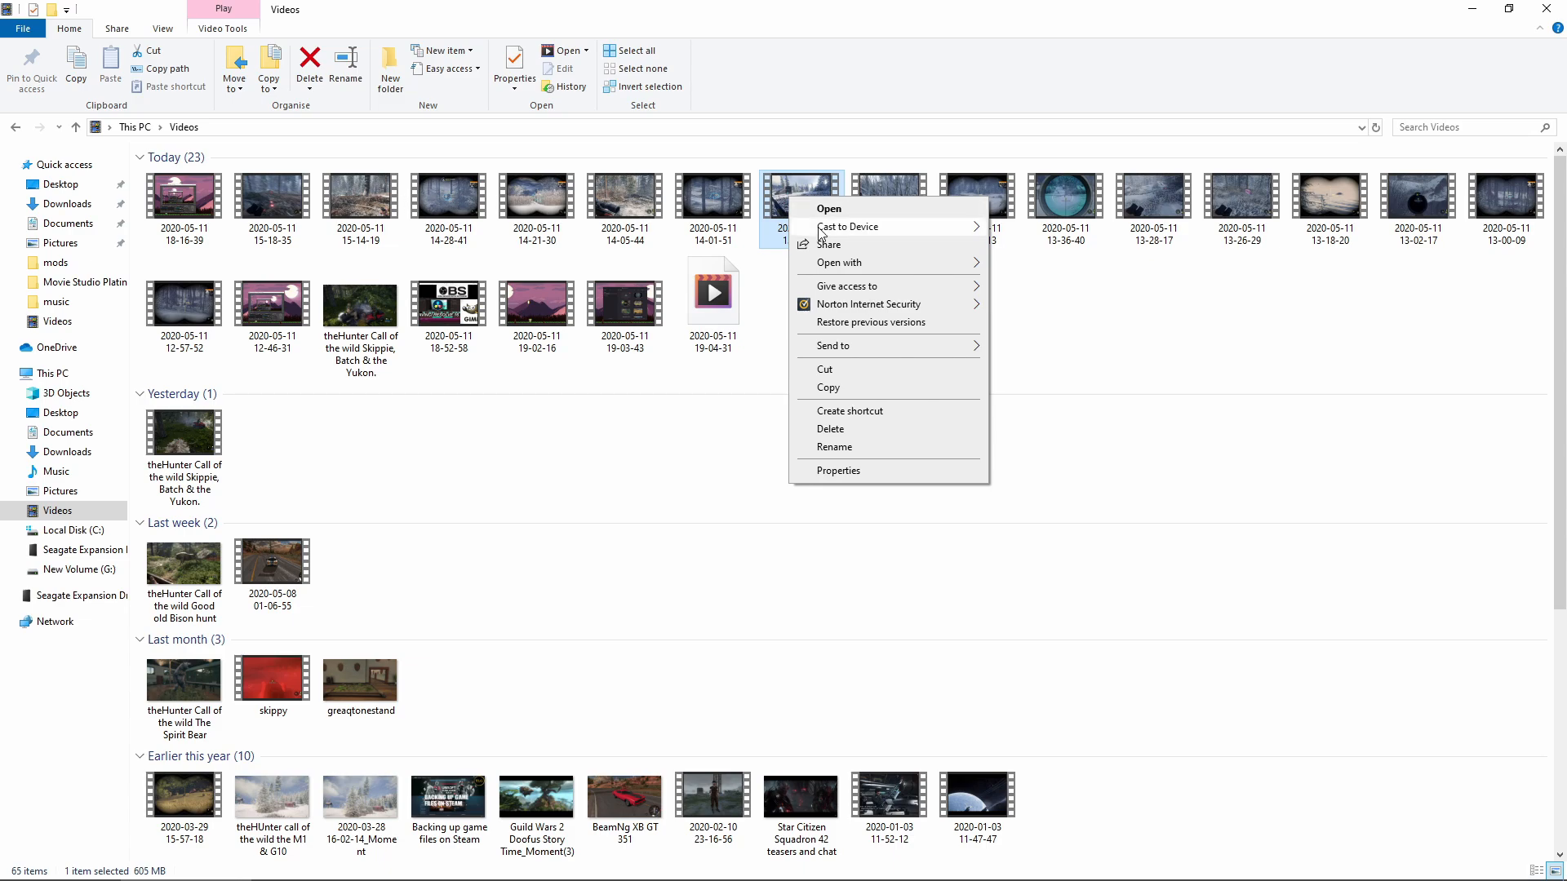
click(847, 472)
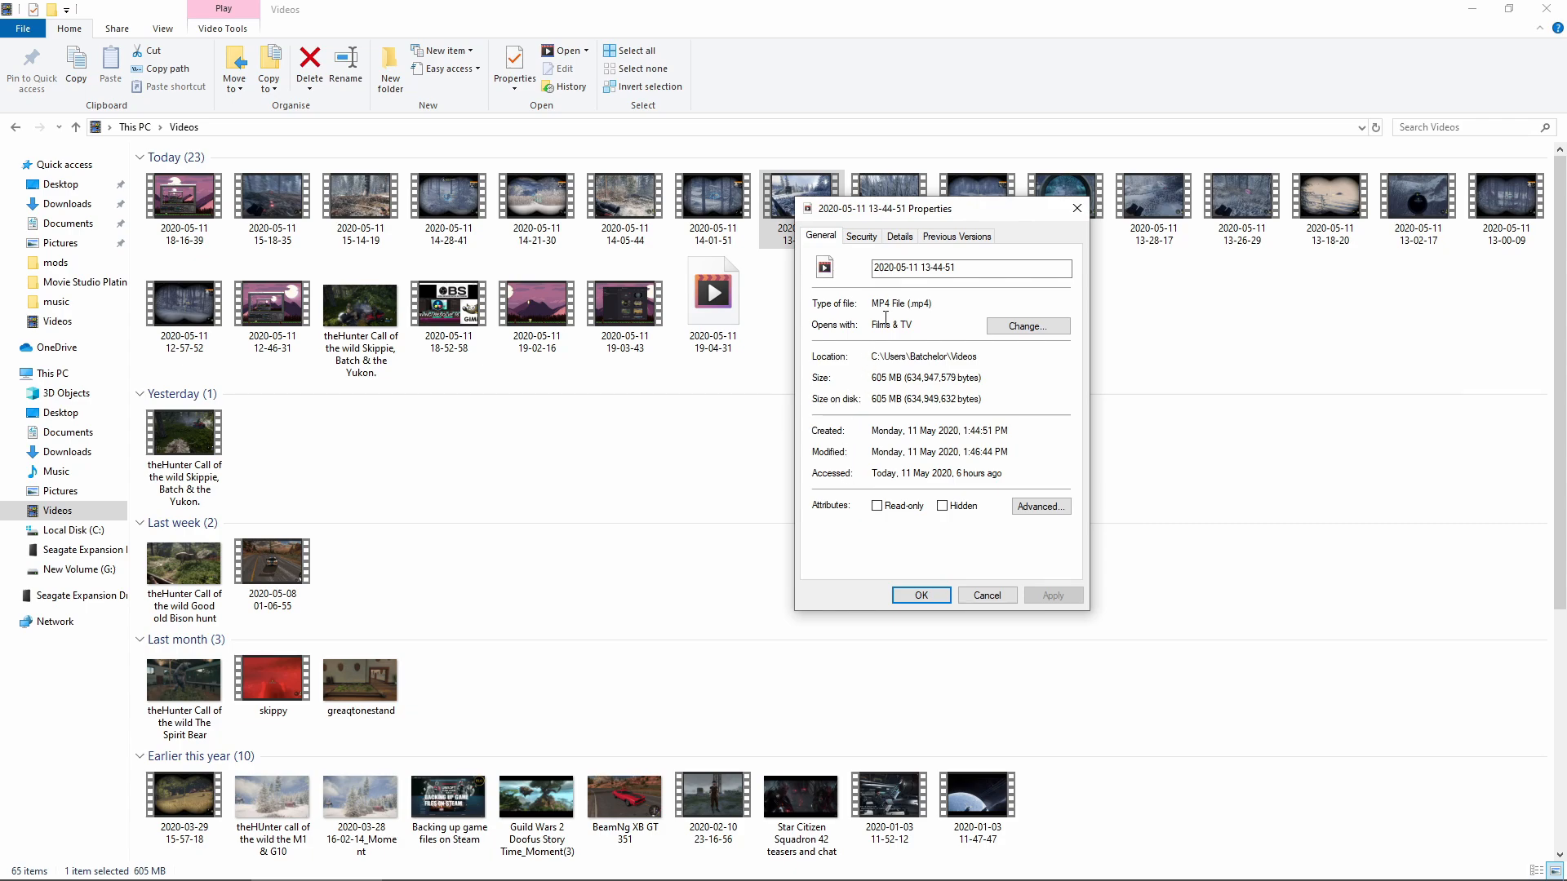
click(901, 237)
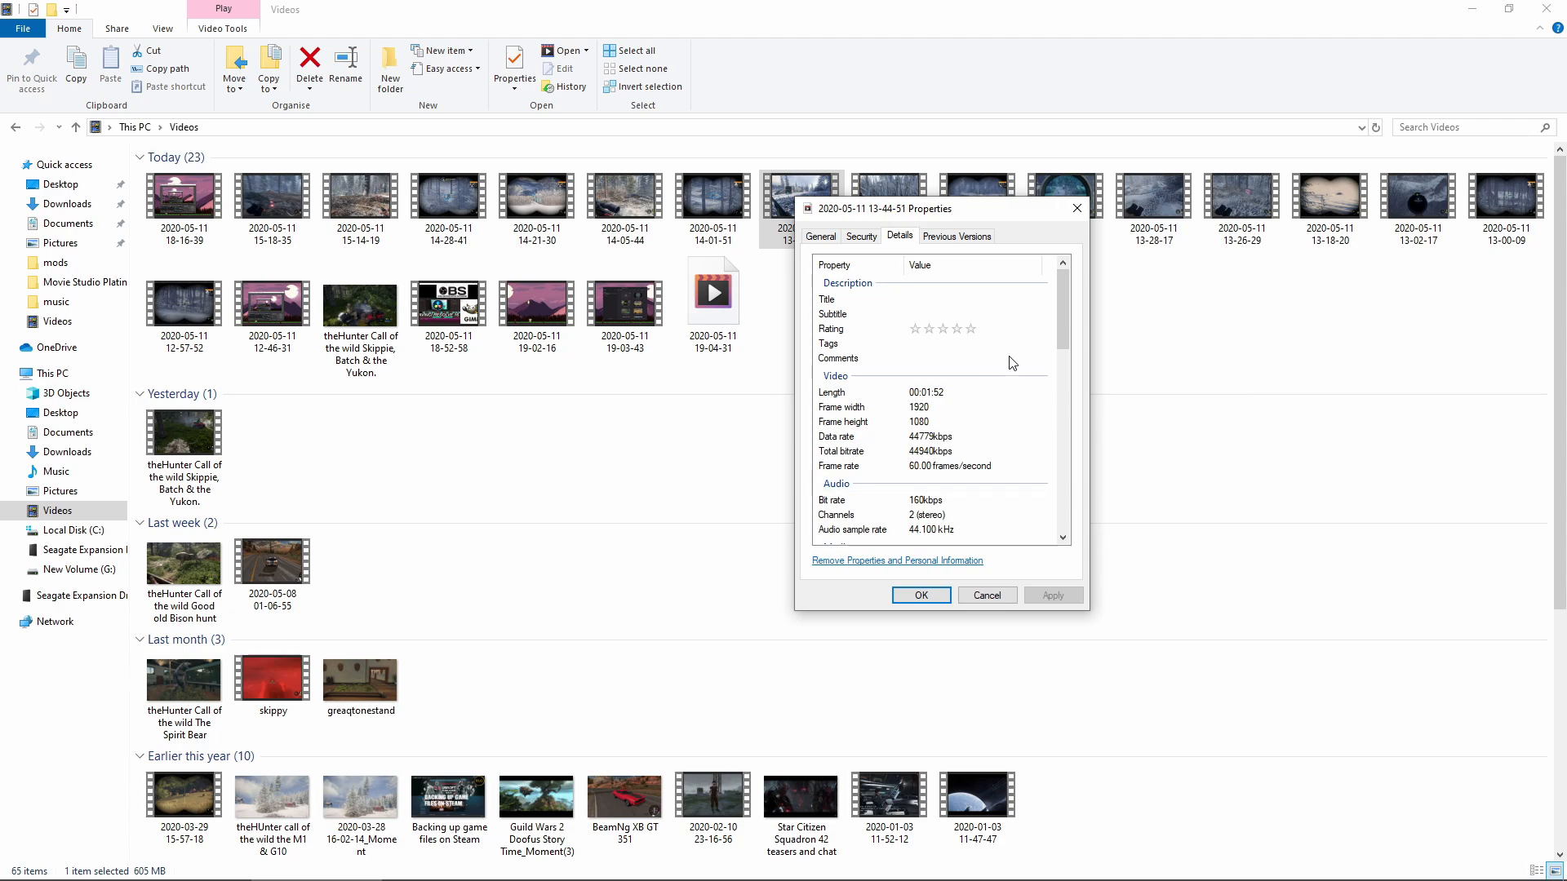
click(1077, 209)
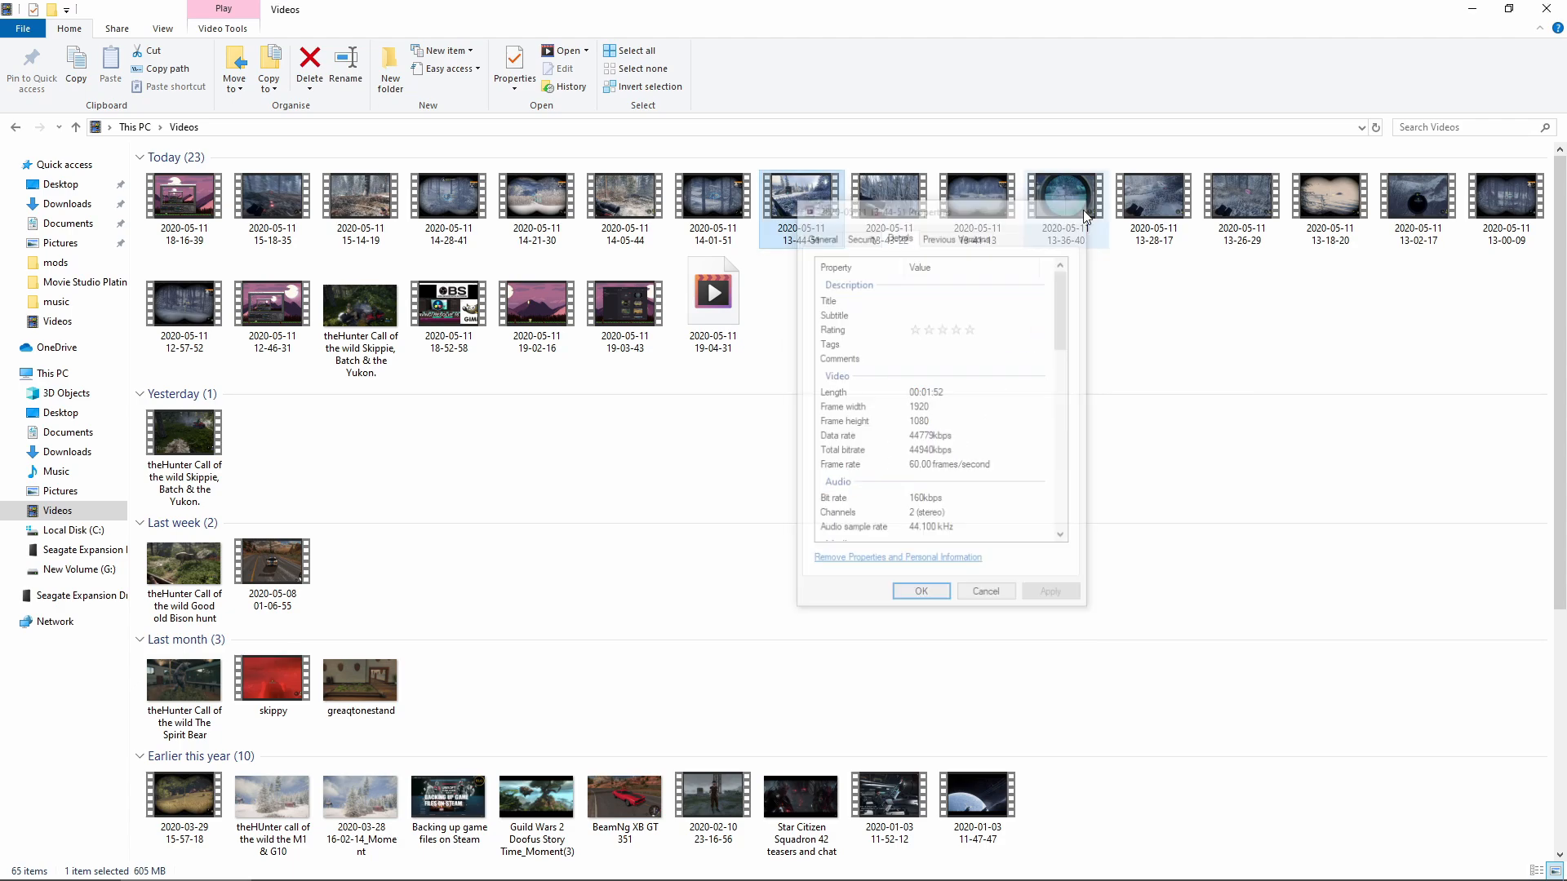
click(1469, 10)
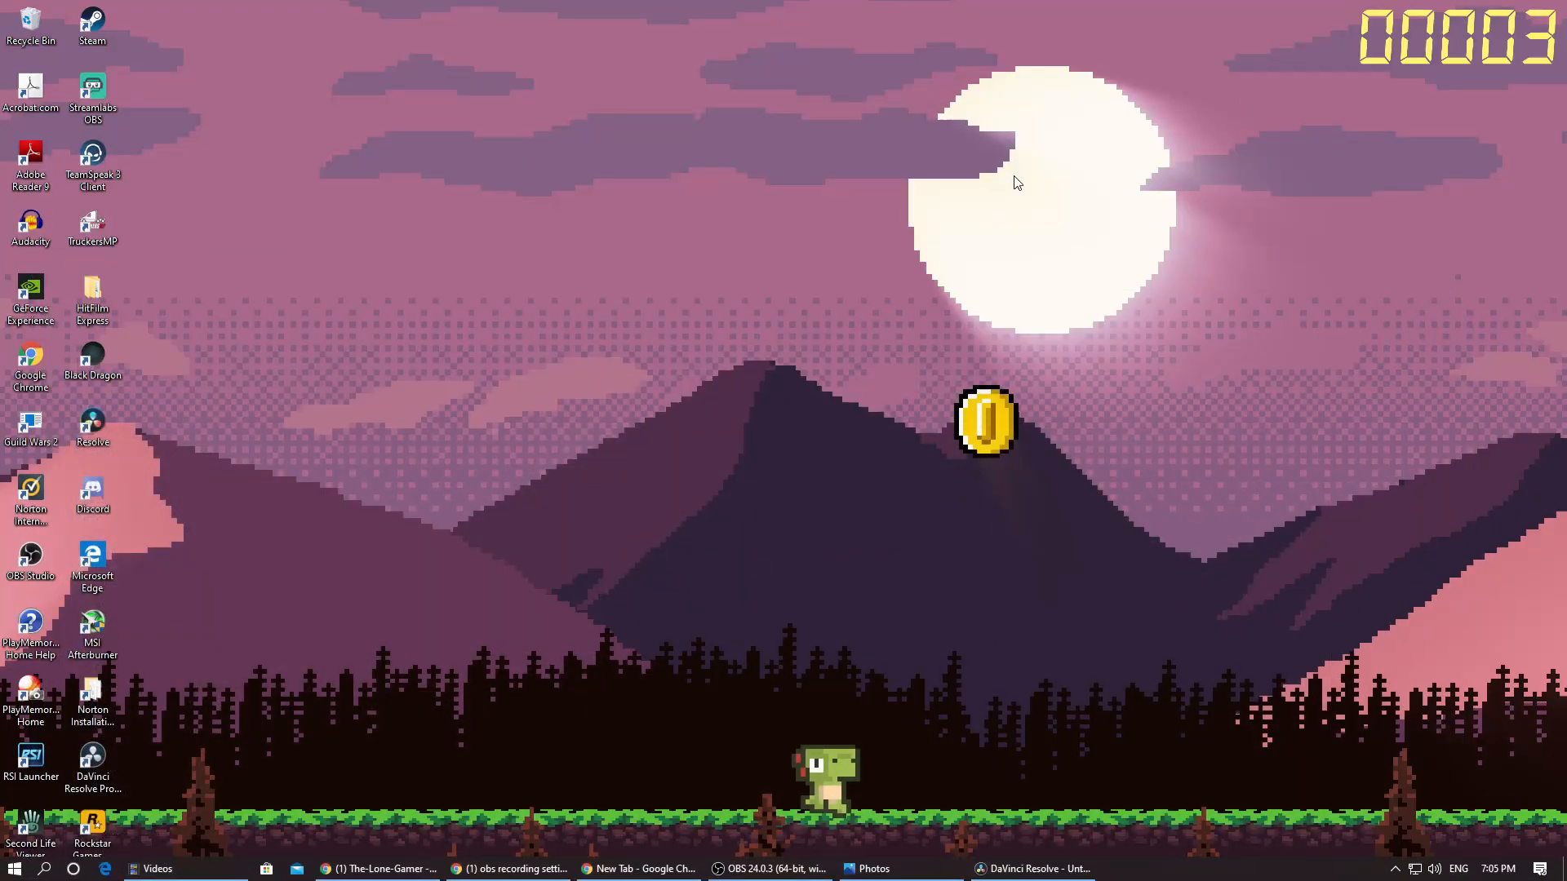
Switch to DaVinci Resolve, view the project's Media page and return to the Edit page.
click(1049, 871)
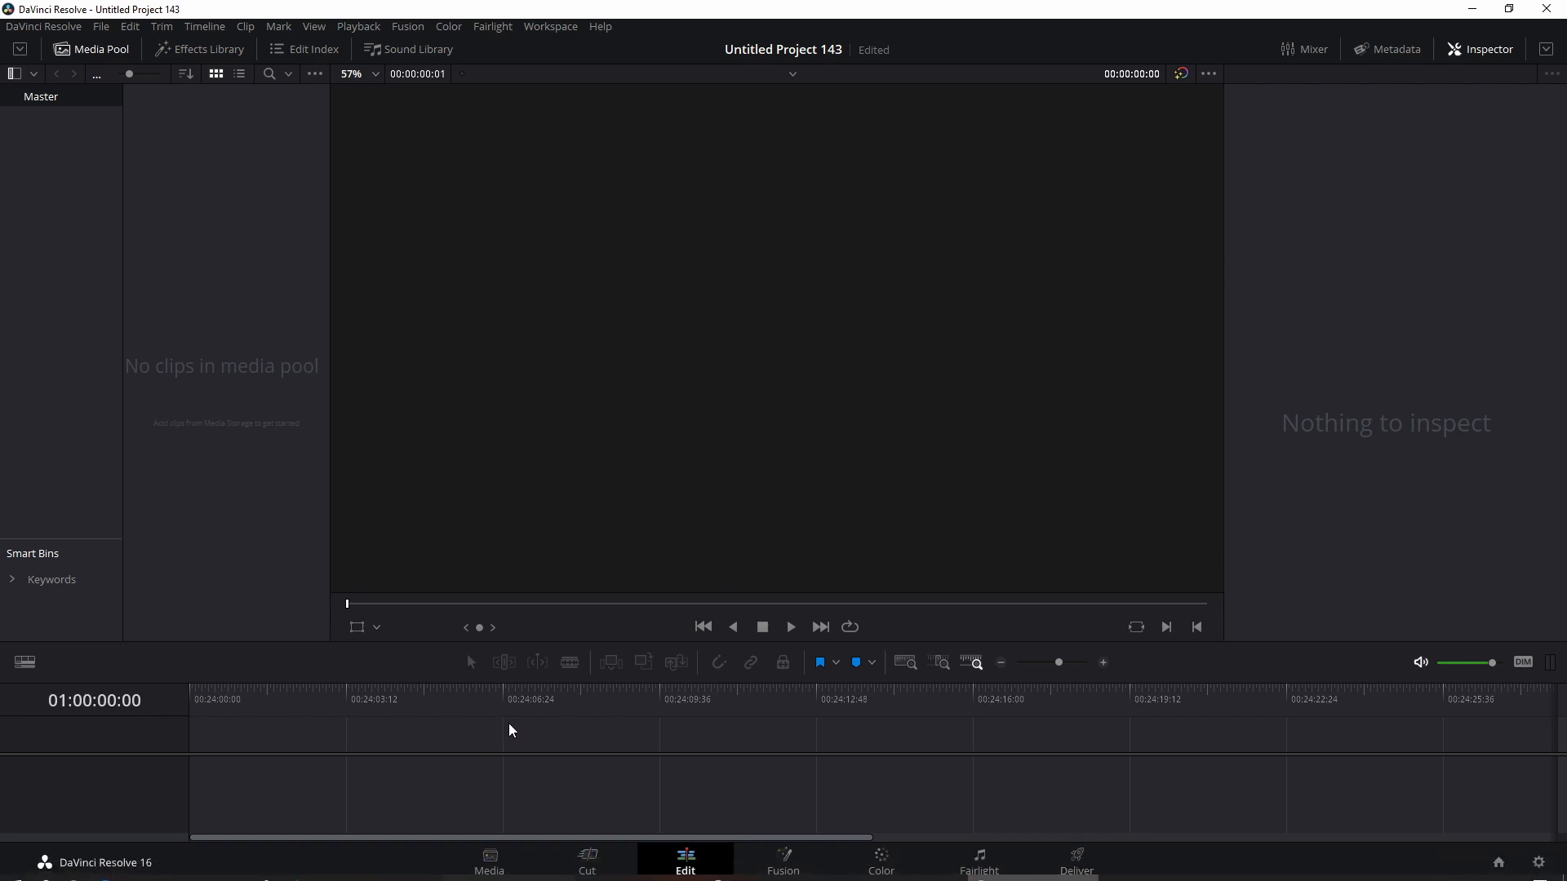
click(494, 865)
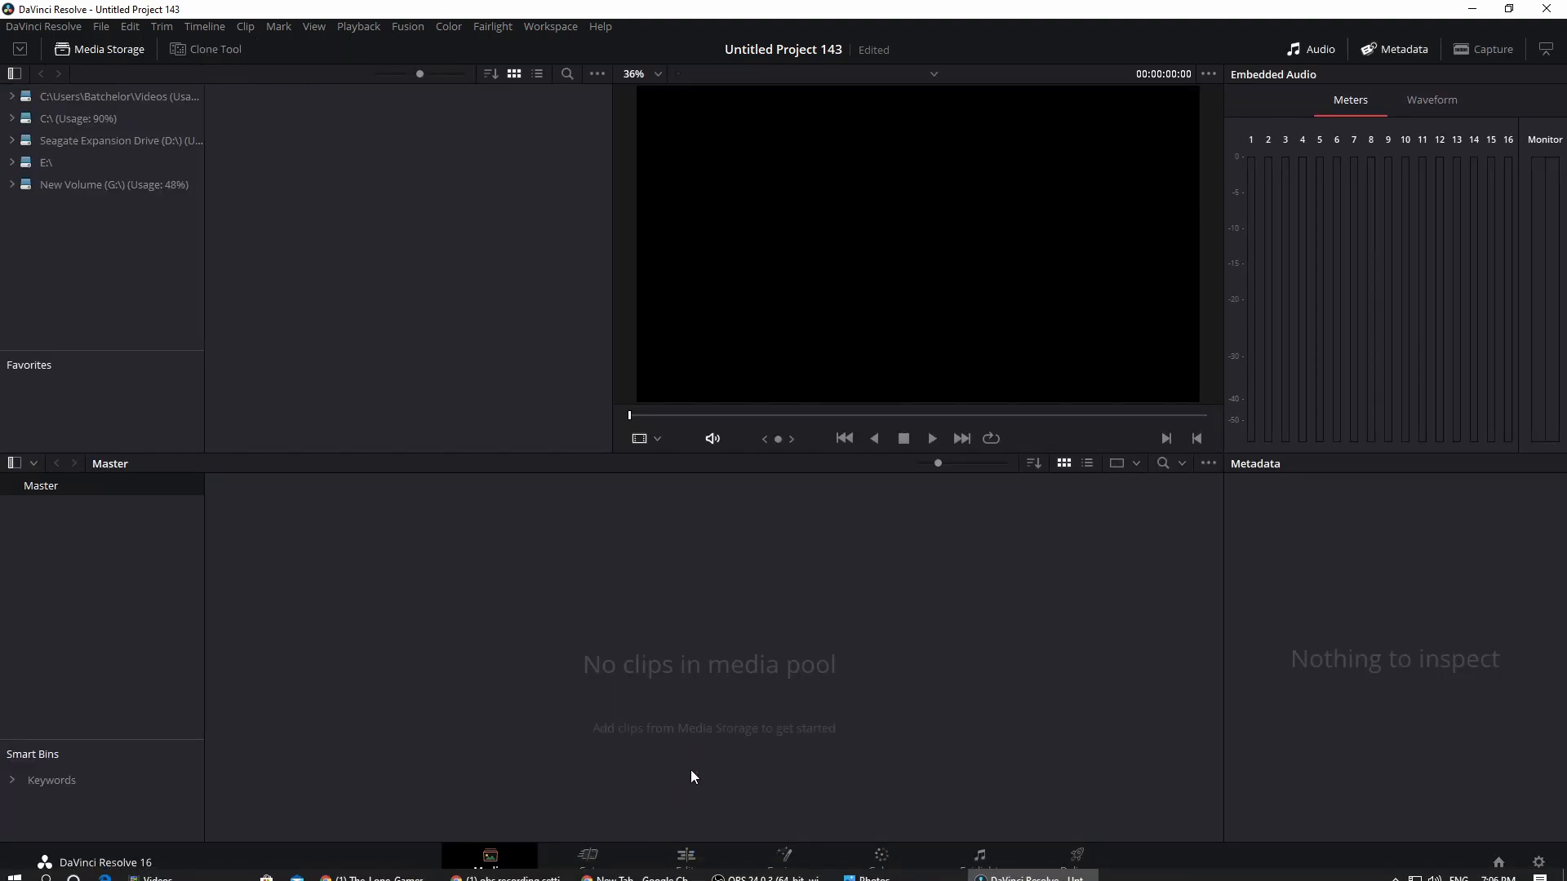
click(688, 866)
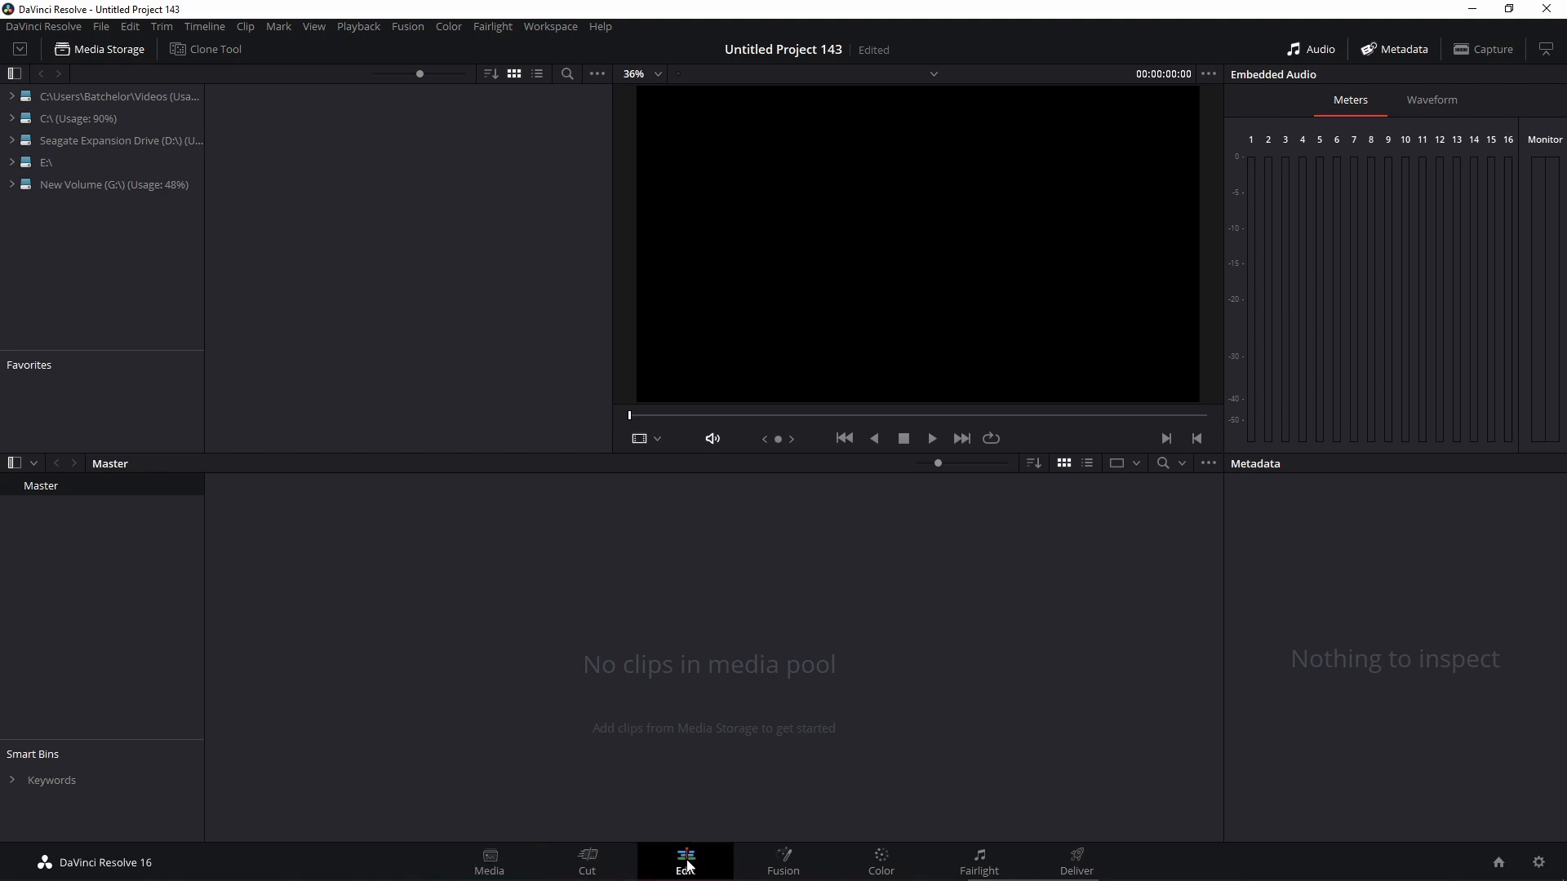
Start importing media into the project and browse the Videos folder for the recorded gameplay clips.
click(102, 28)
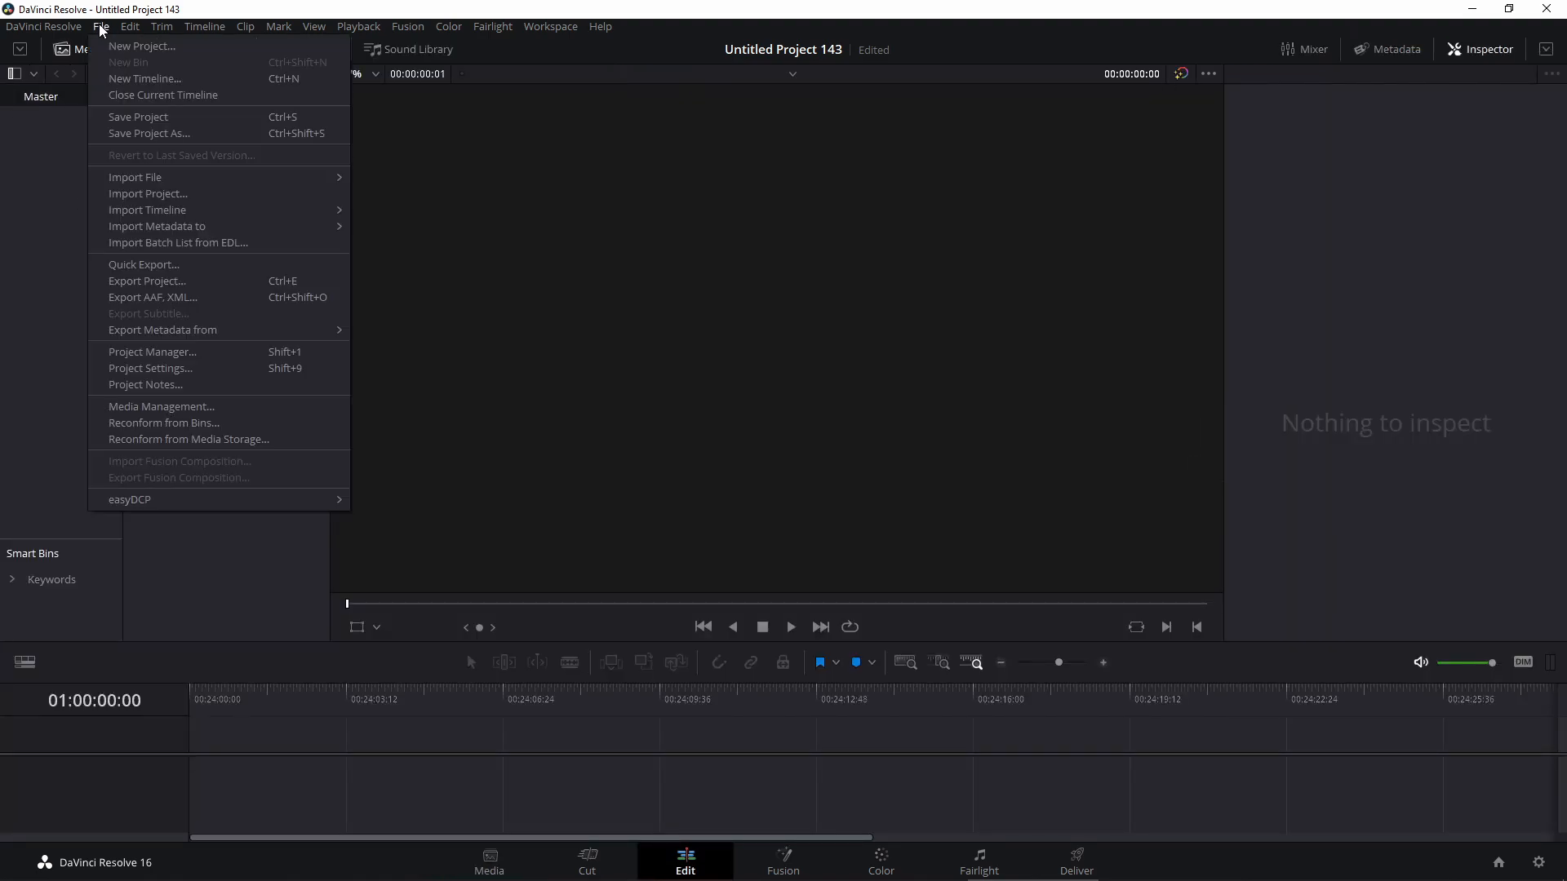
mouse_move(135, 178)
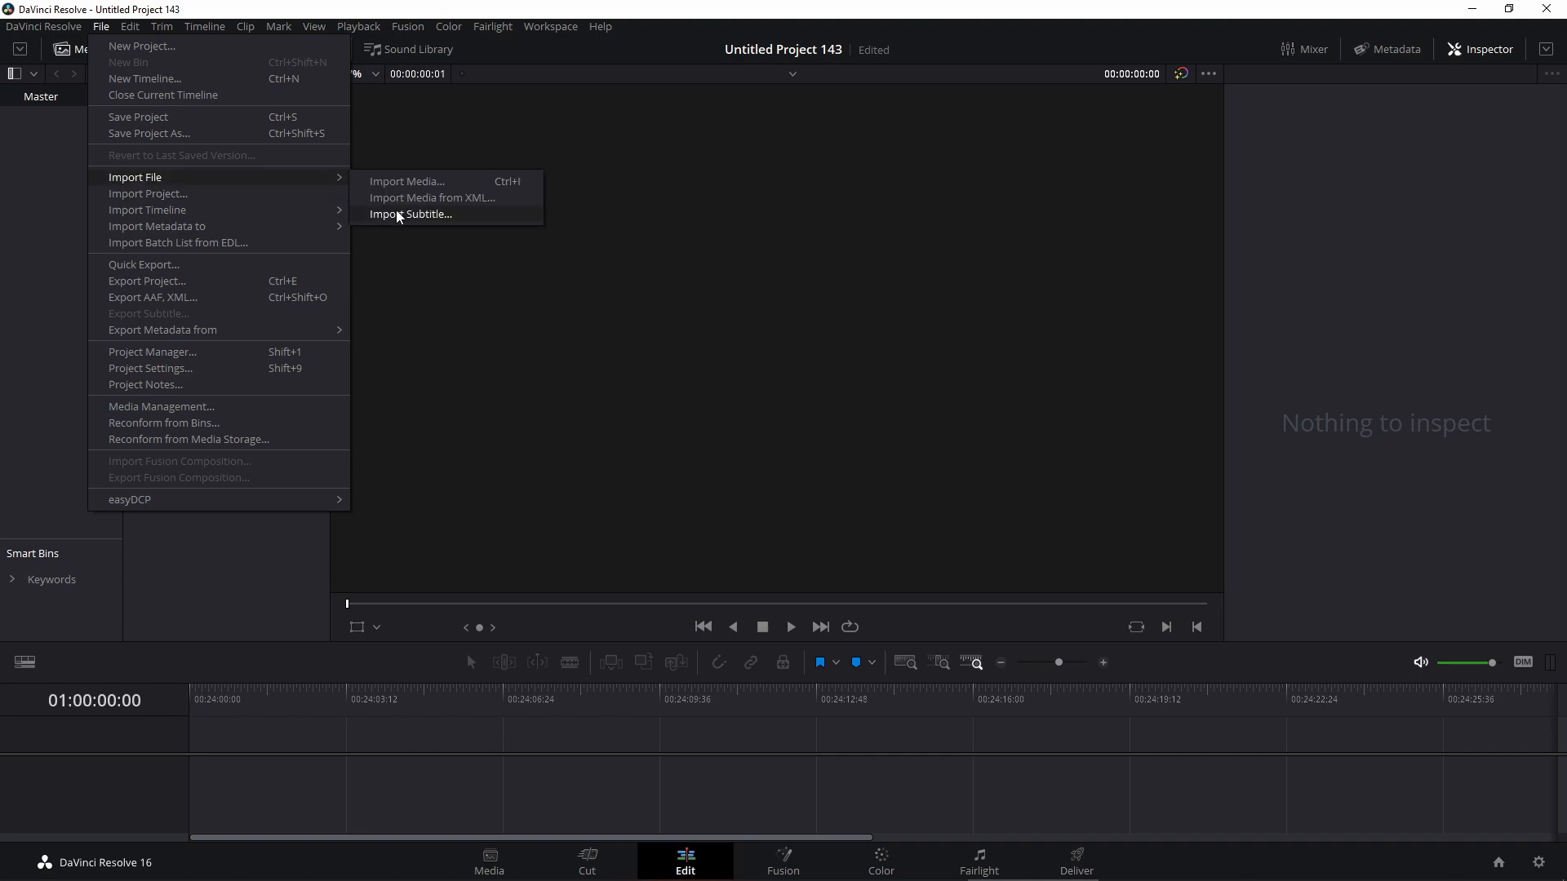
click(428, 184)
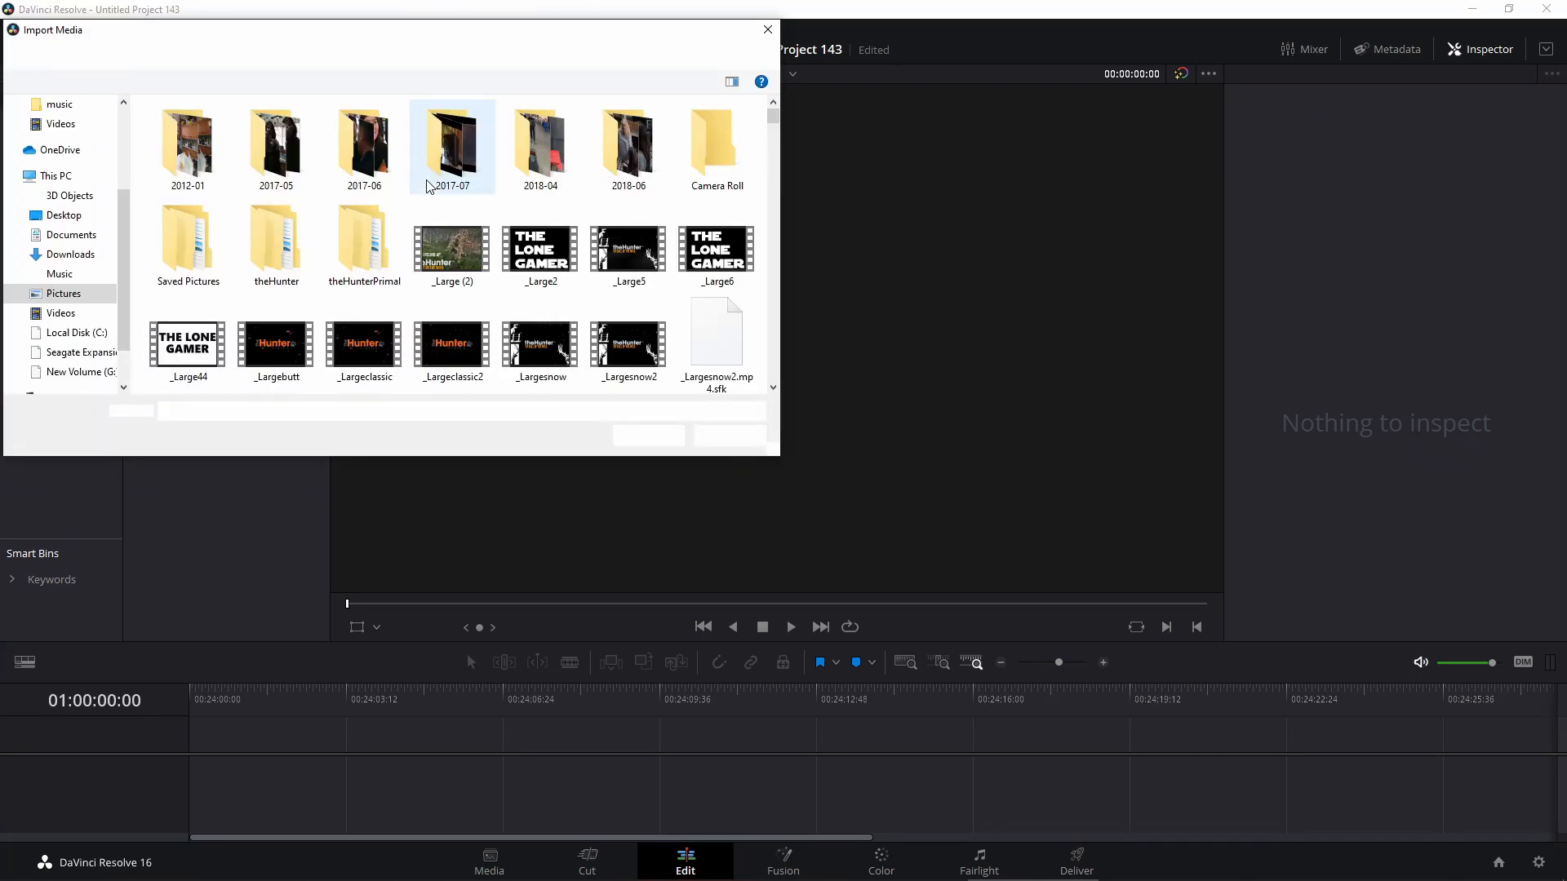
click(61, 314)
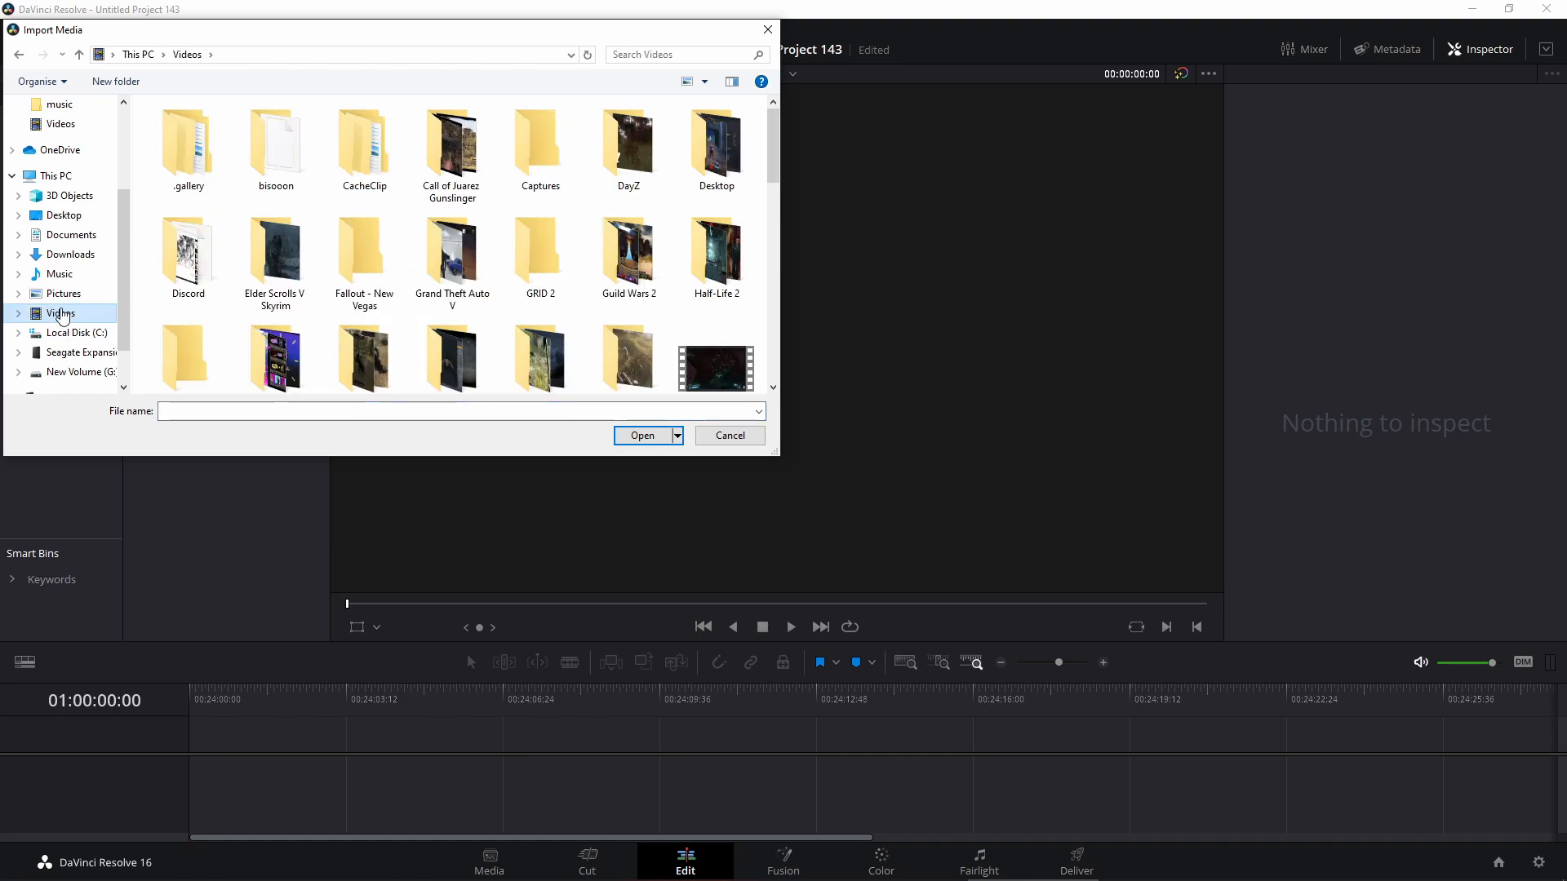
scroll(493, 311, down, 10)
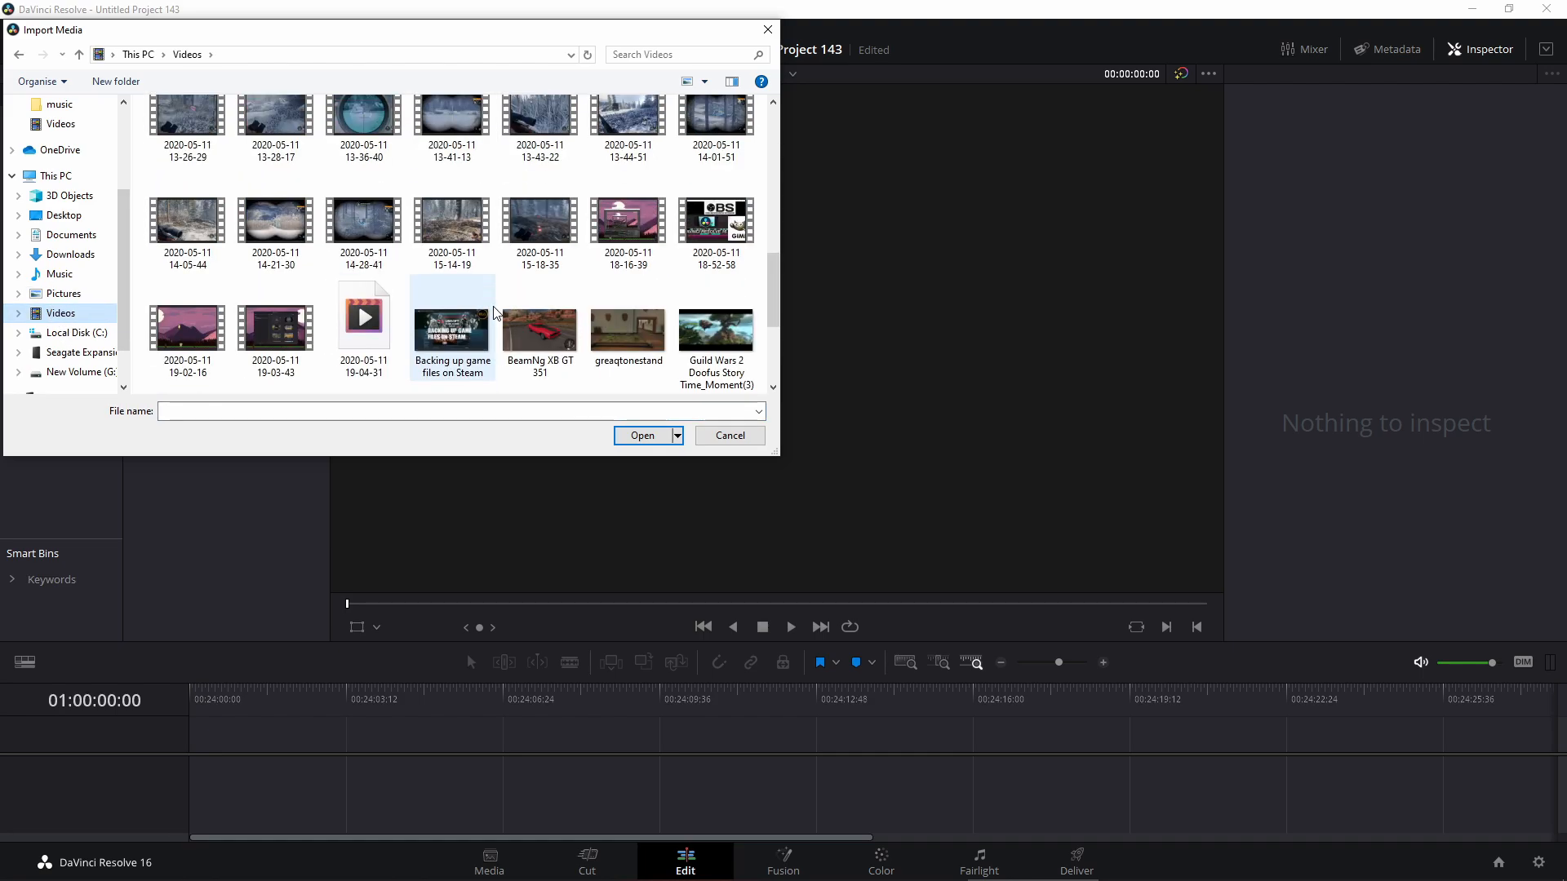
scroll(493, 312, up, 4)
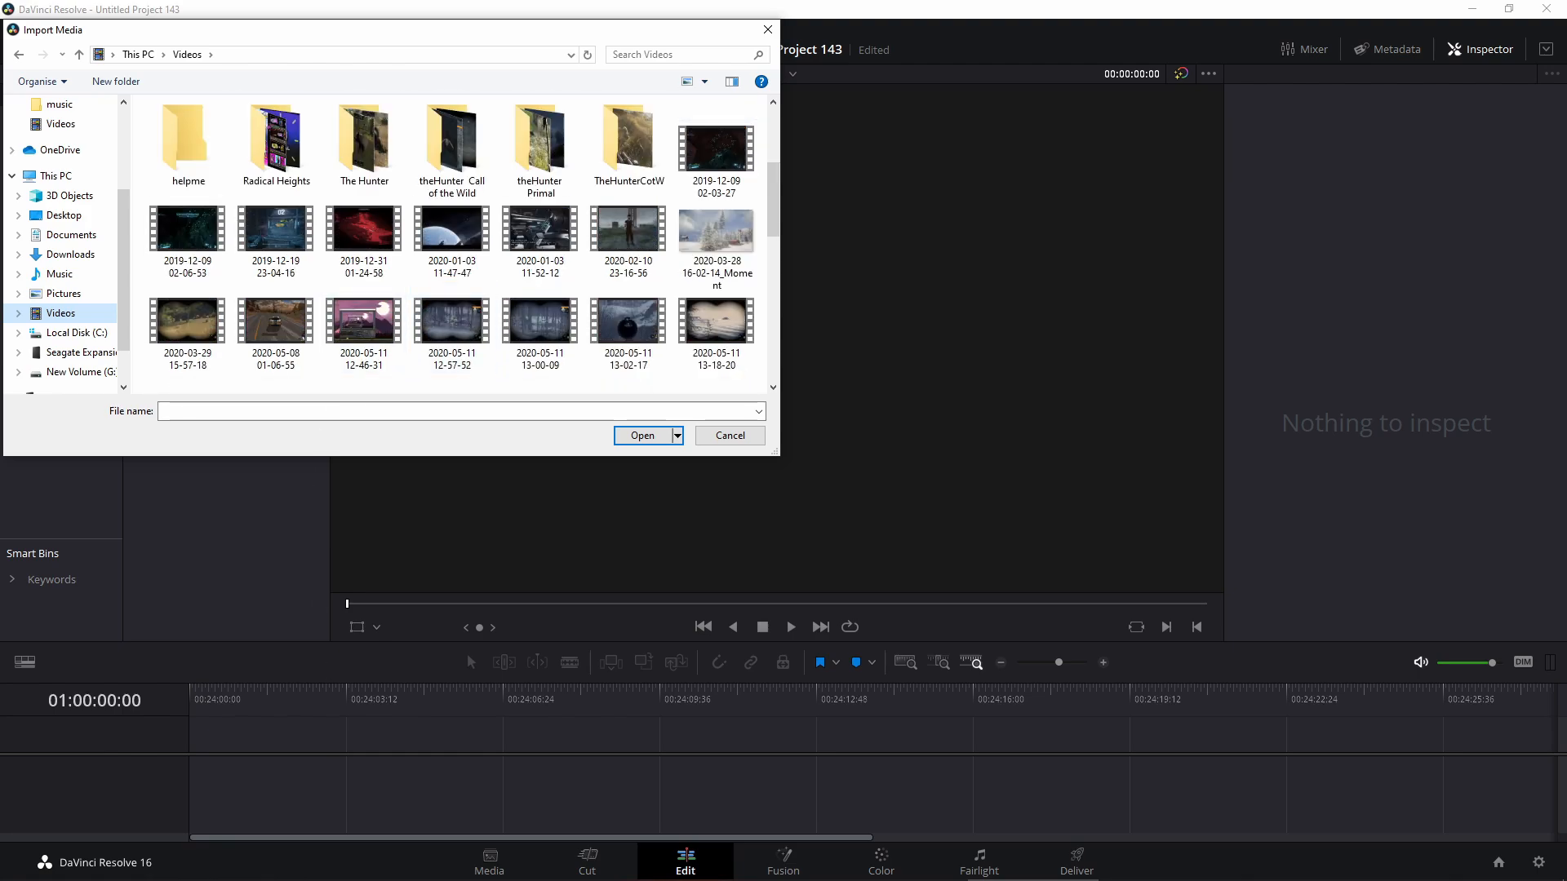
mouse_move(711, 879)
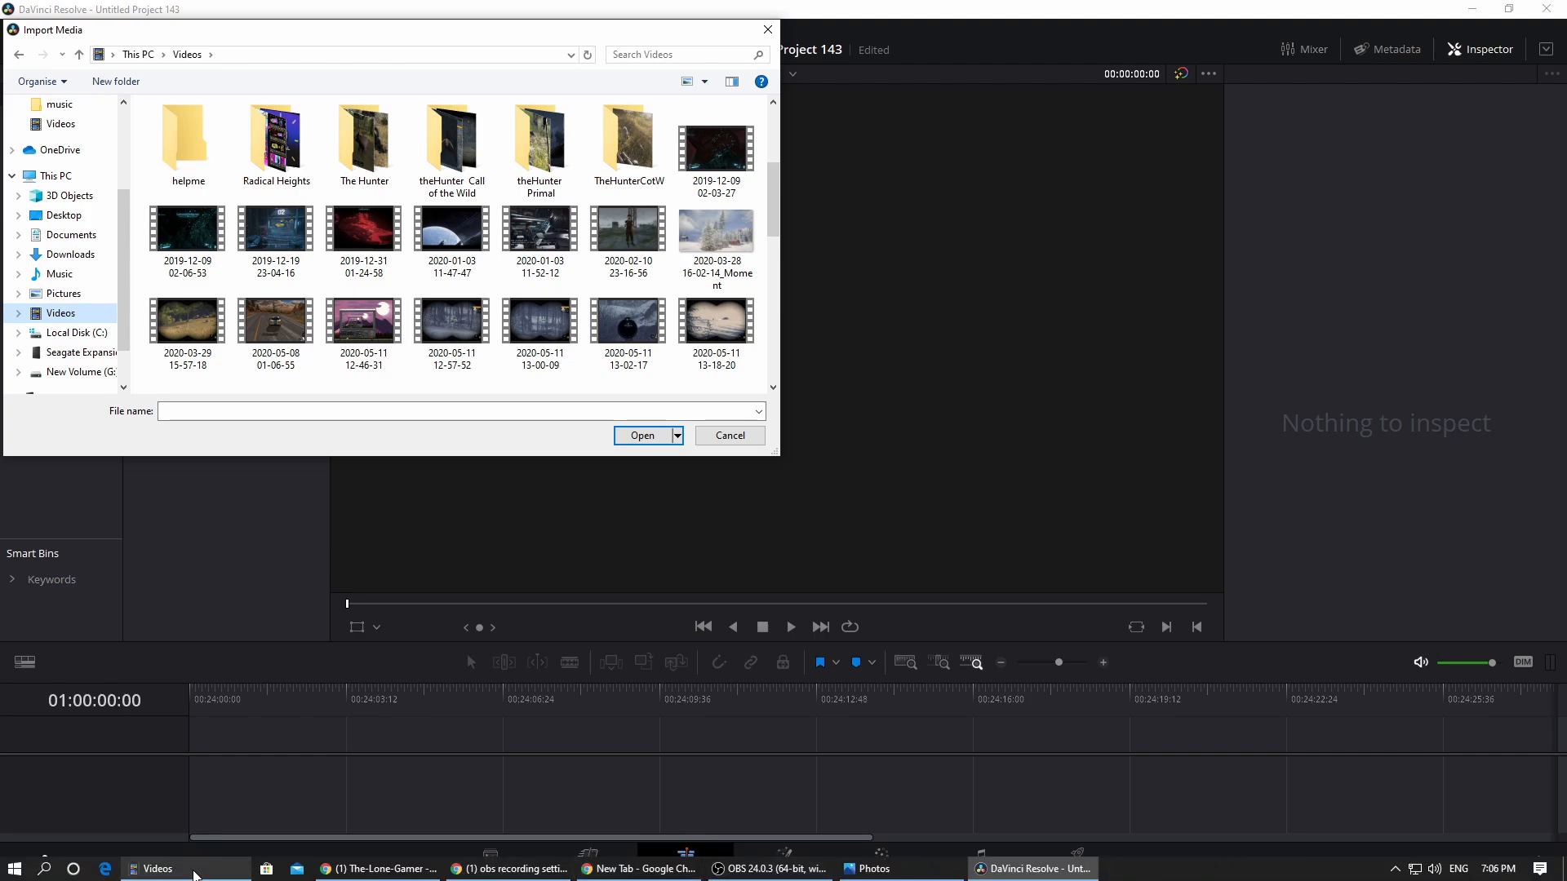
click(158, 869)
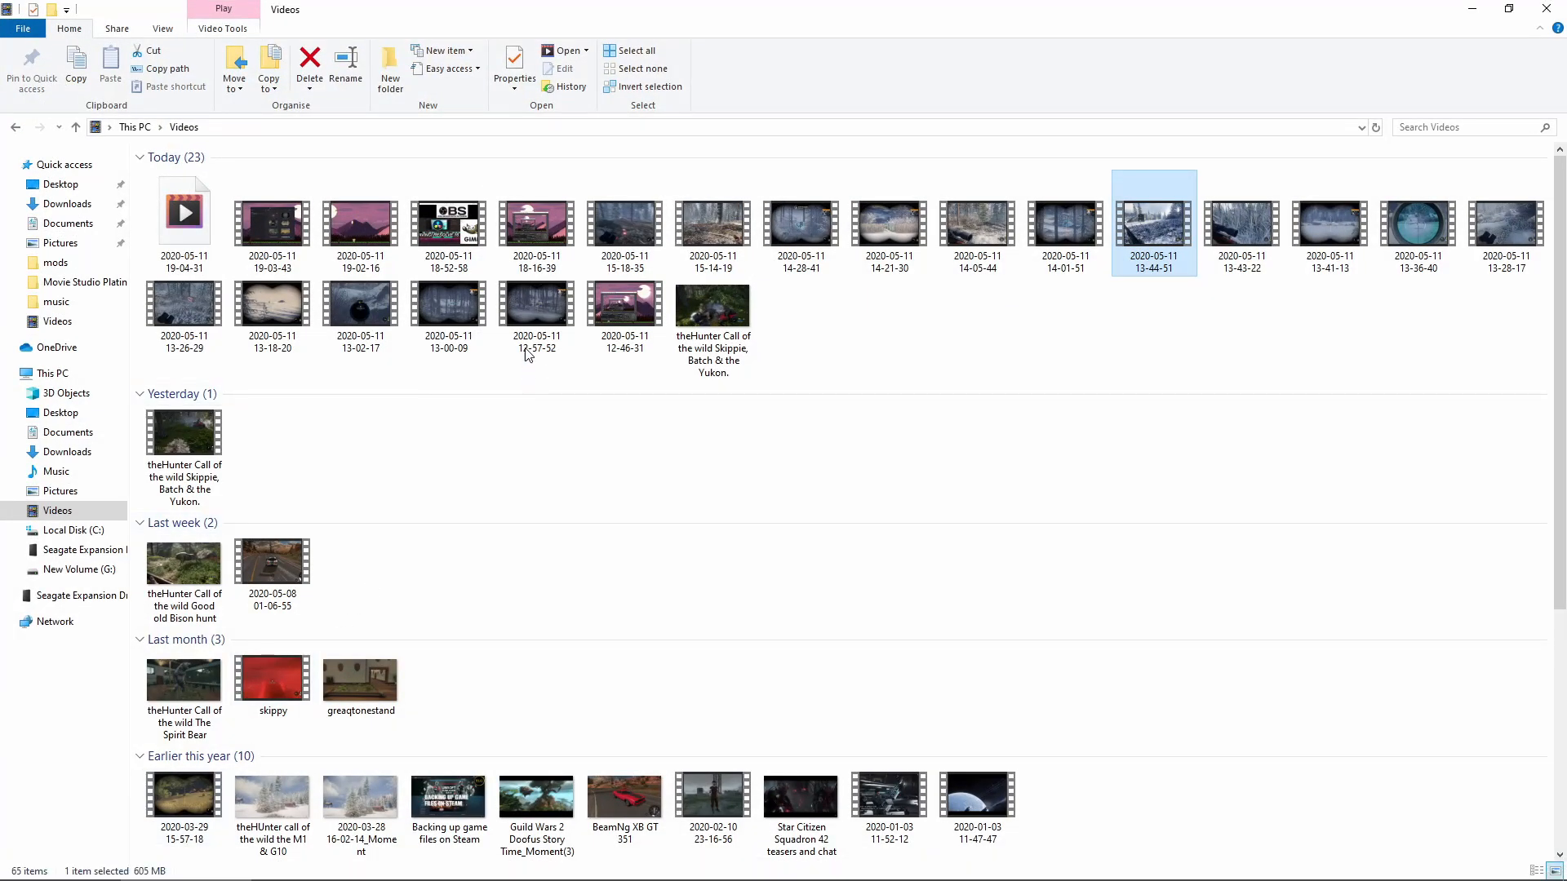
click(547, 311)
double_click(546, 307)
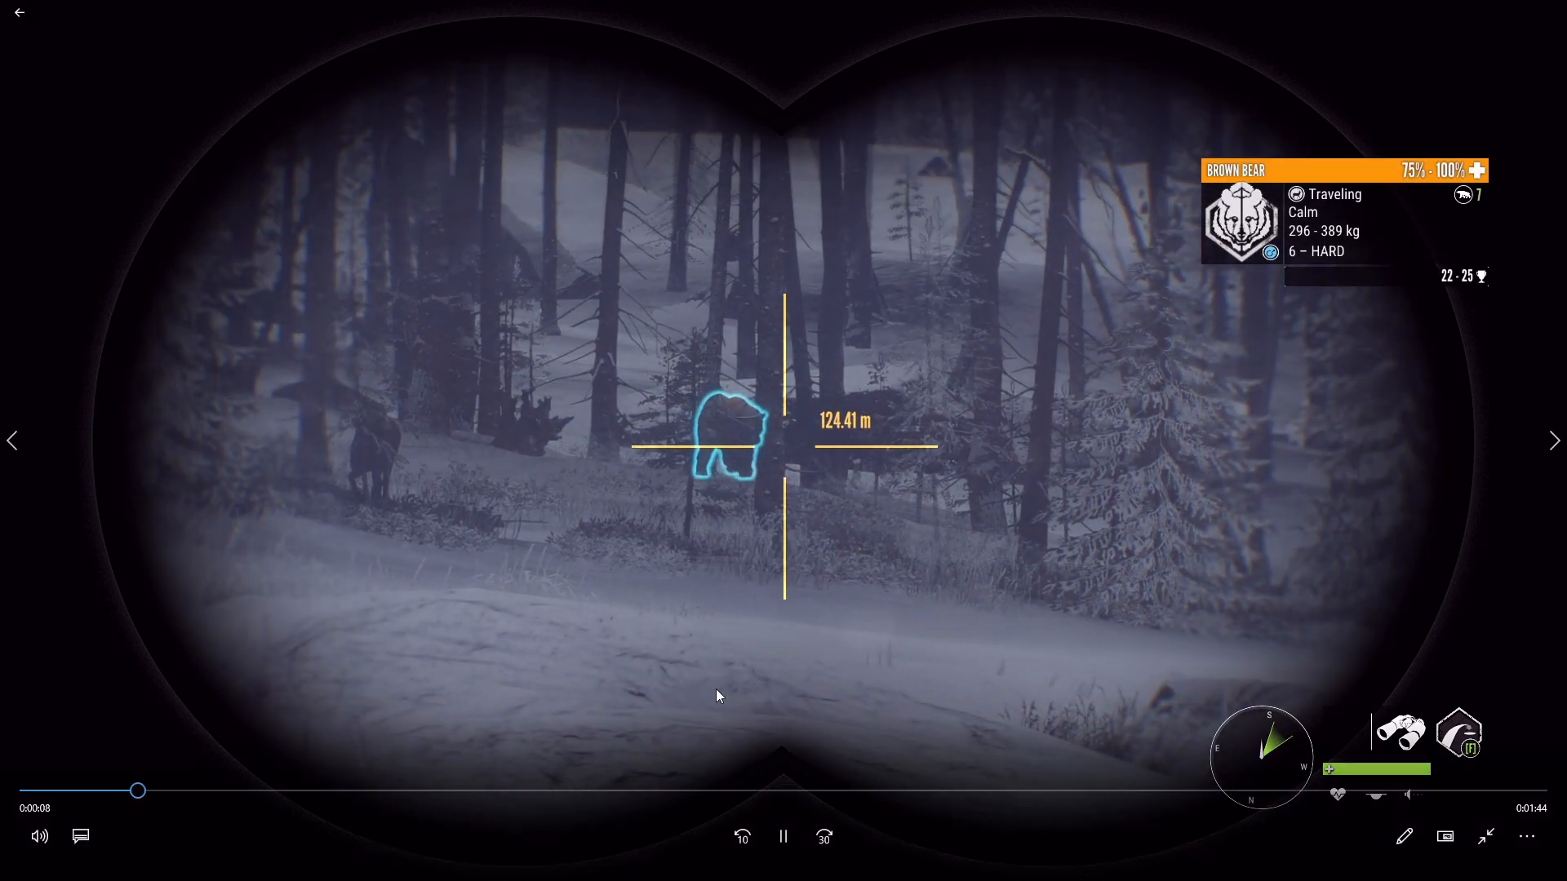
click(783, 837)
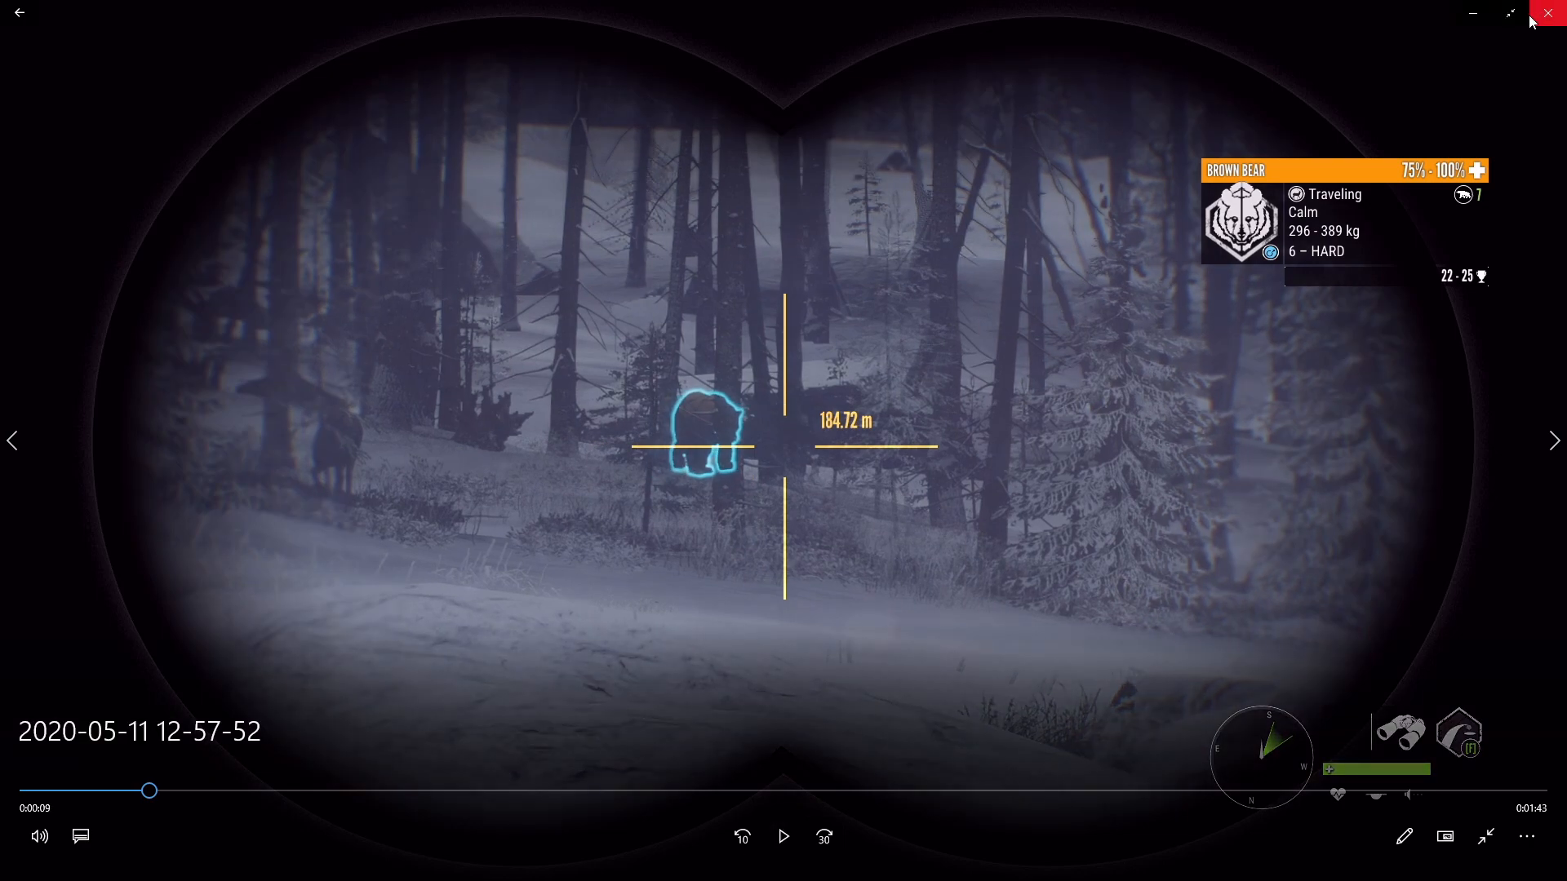
click(1535, 16)
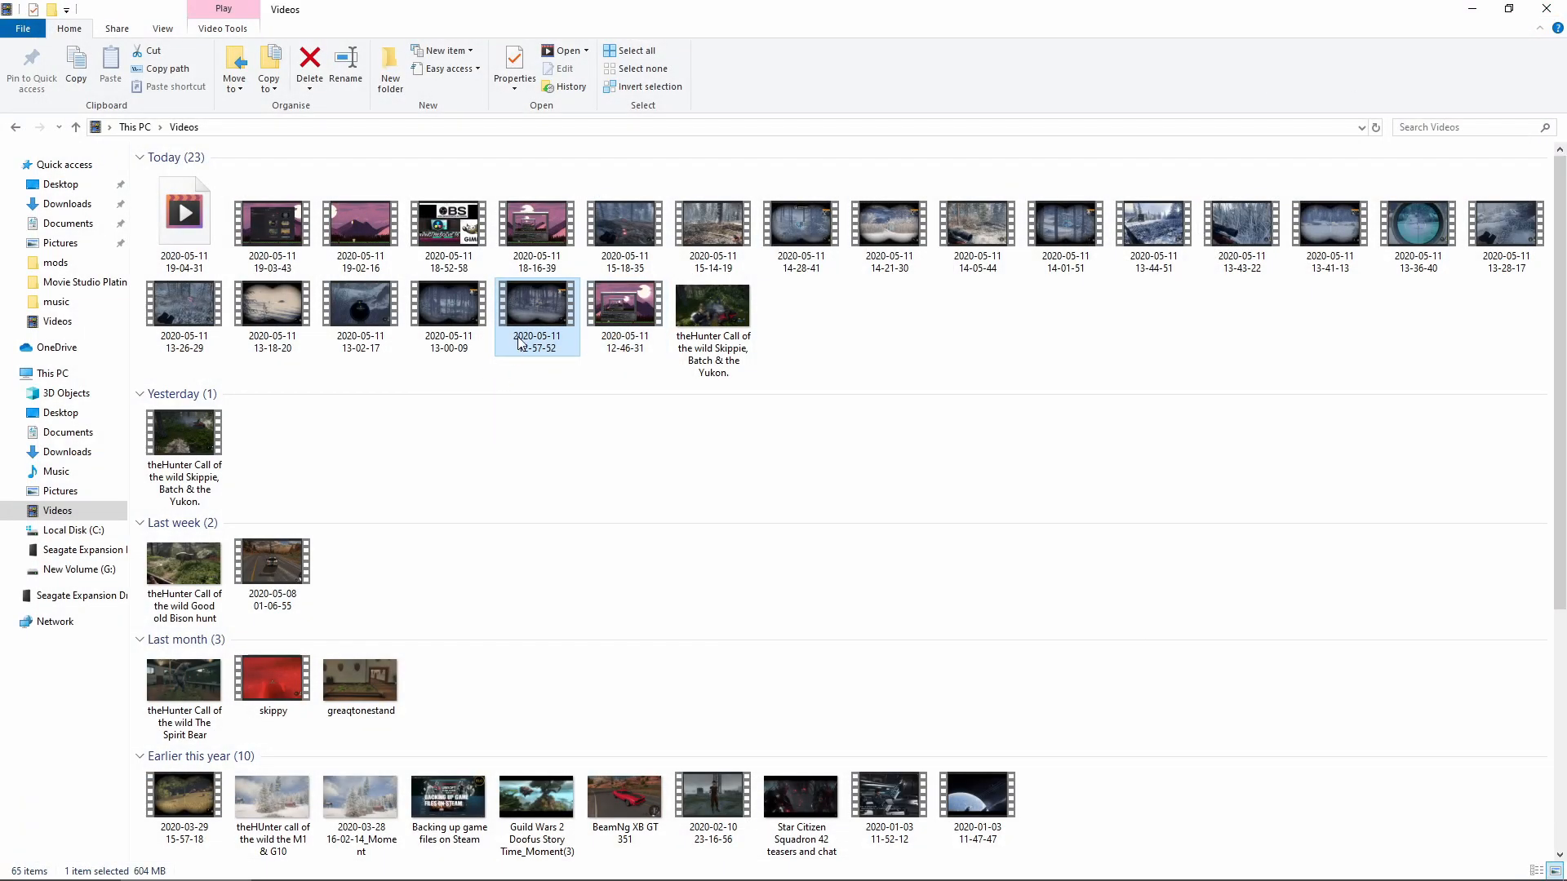
click(1472, 10)
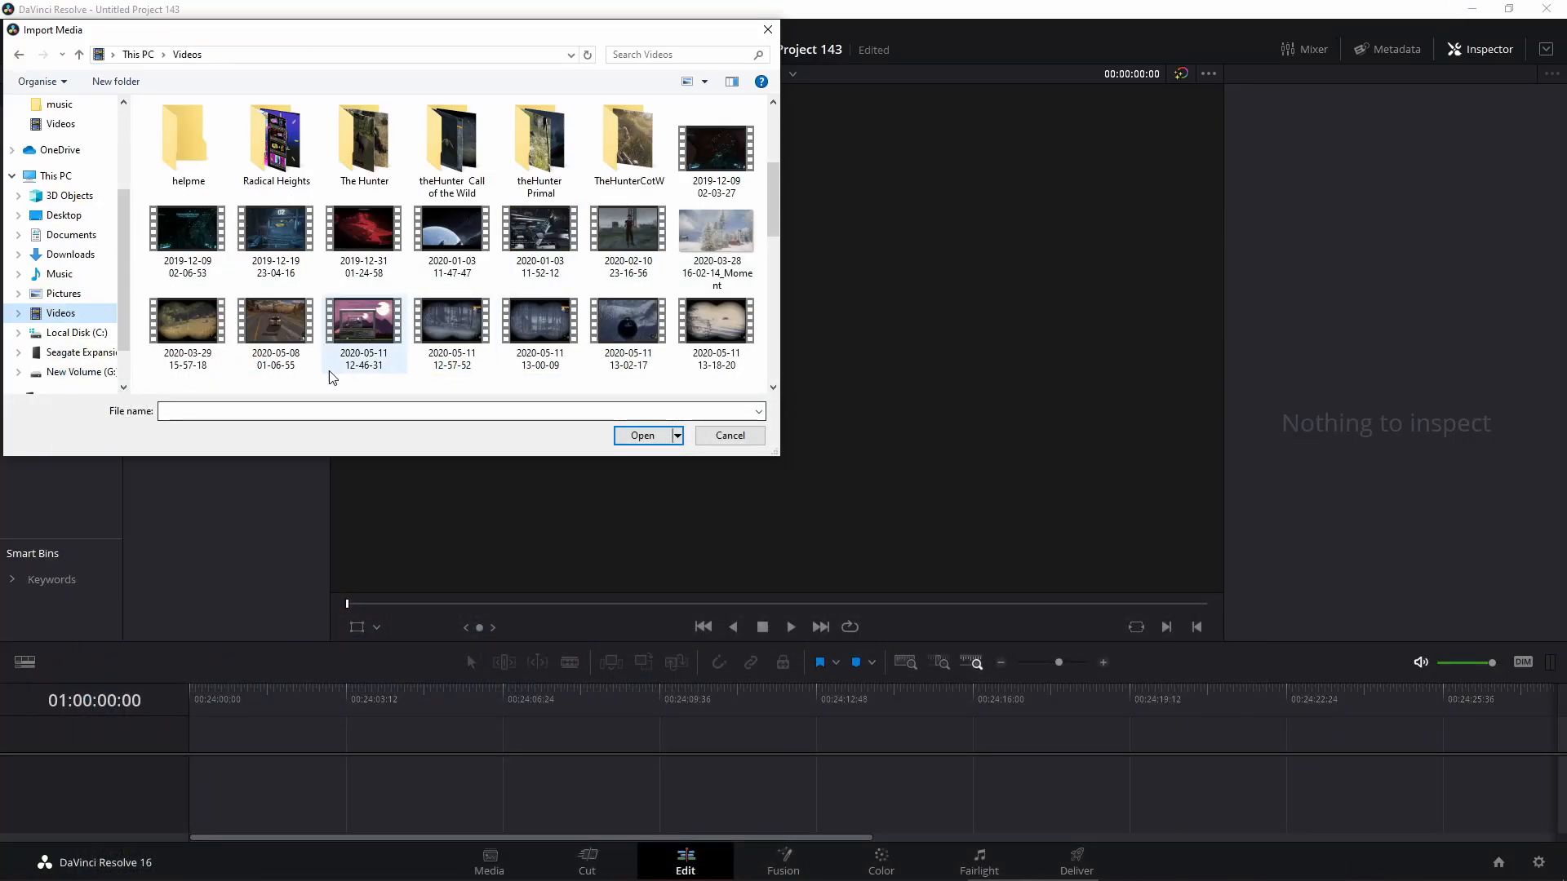
click(452, 331)
click(643, 435)
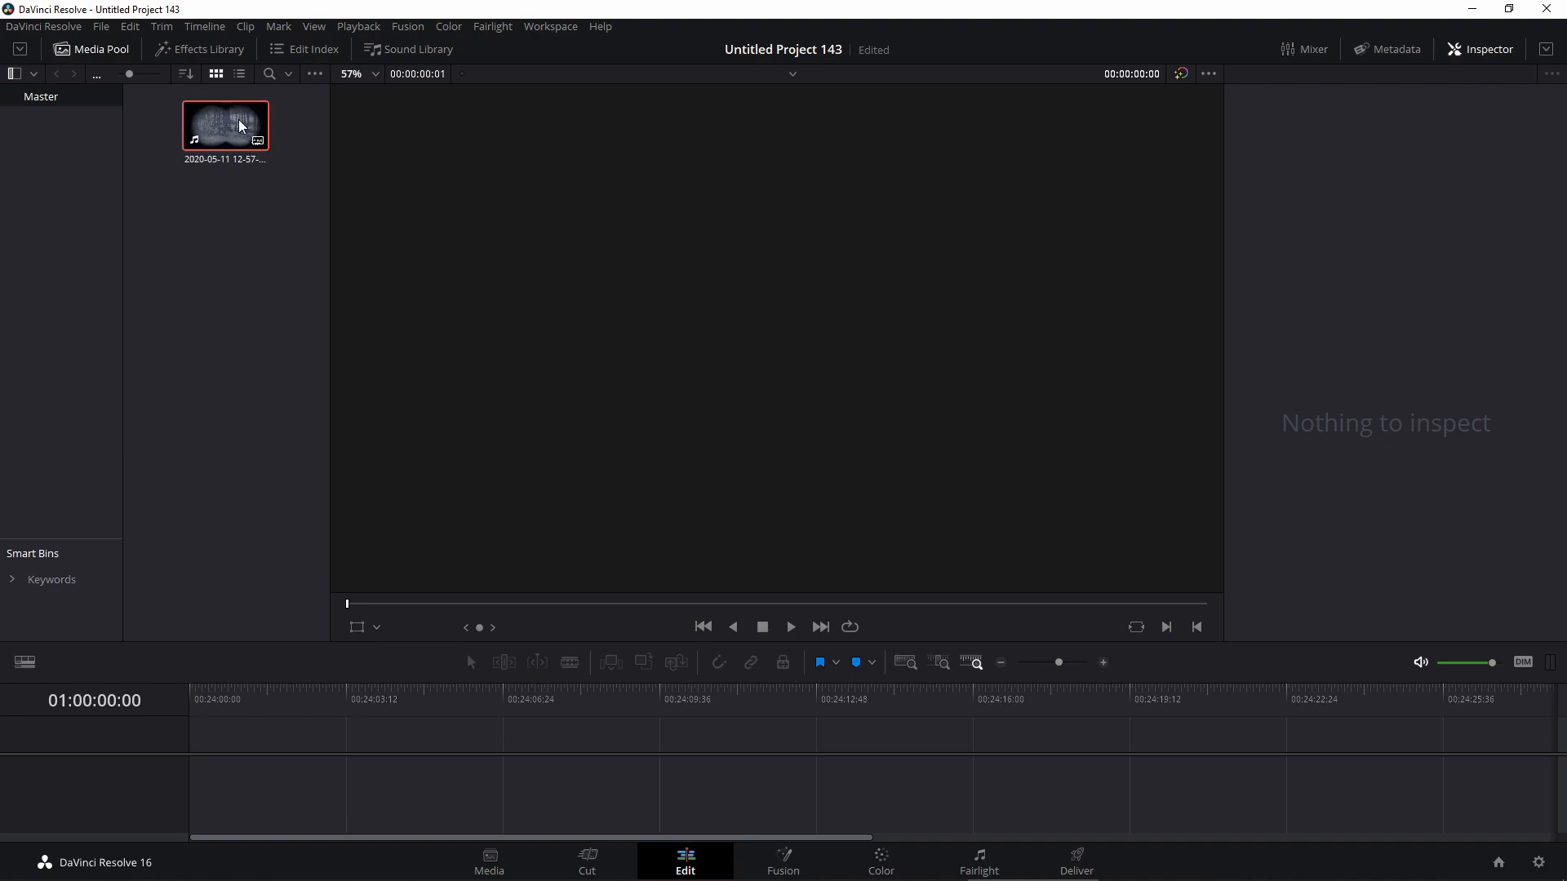
drag(242, 126, 321, 796)
drag(323, 808, 204, 816)
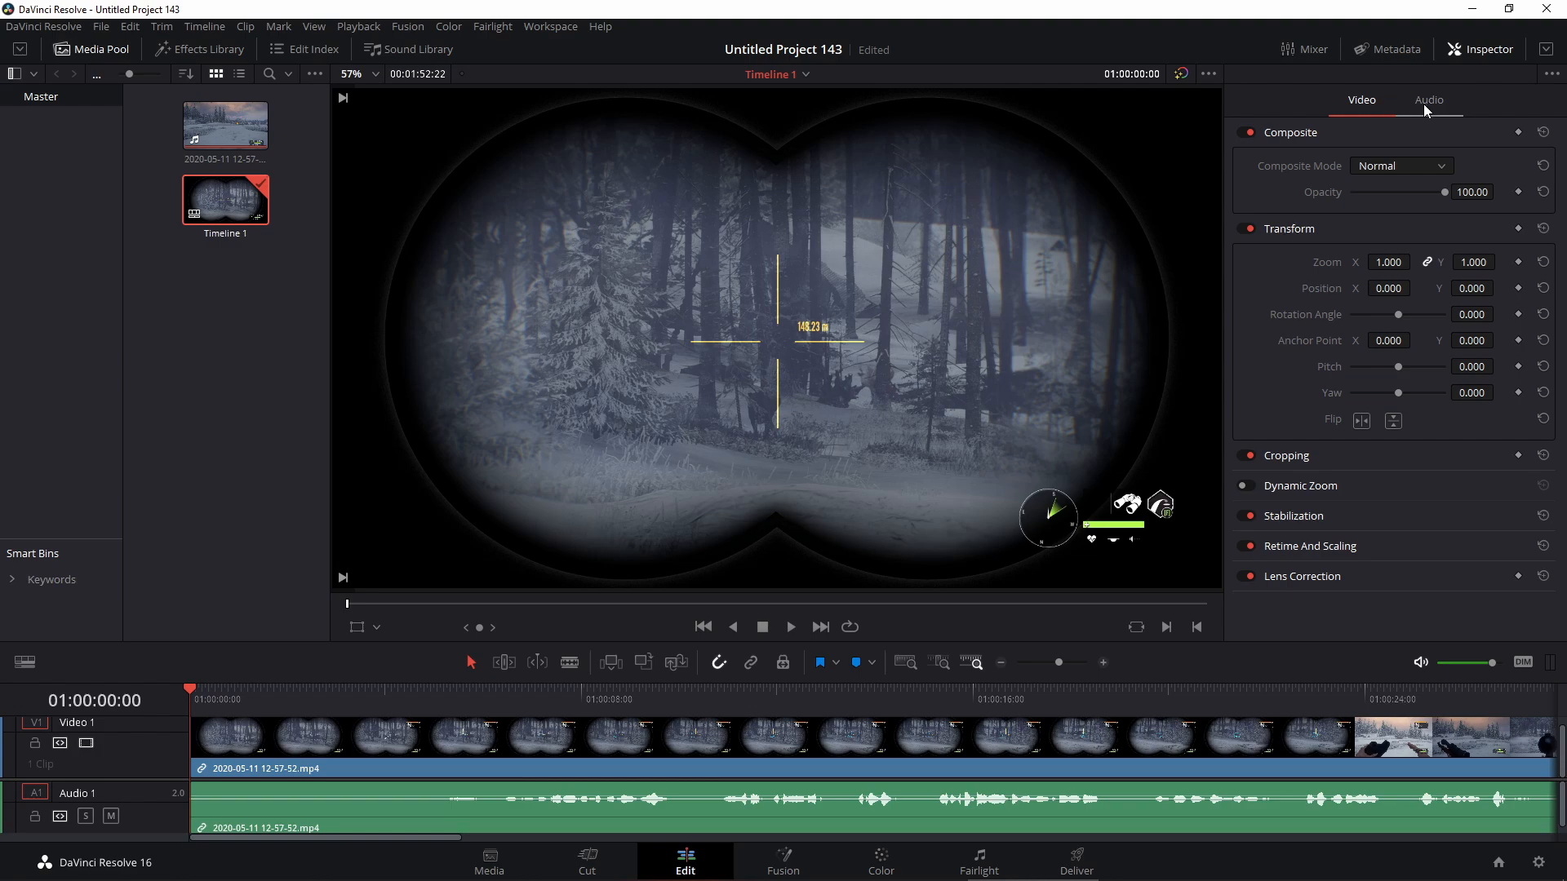
Raise the clip volume of the gameplay clip's audio on the timeline to 5.13.
scroll(1452, 289, down, 1)
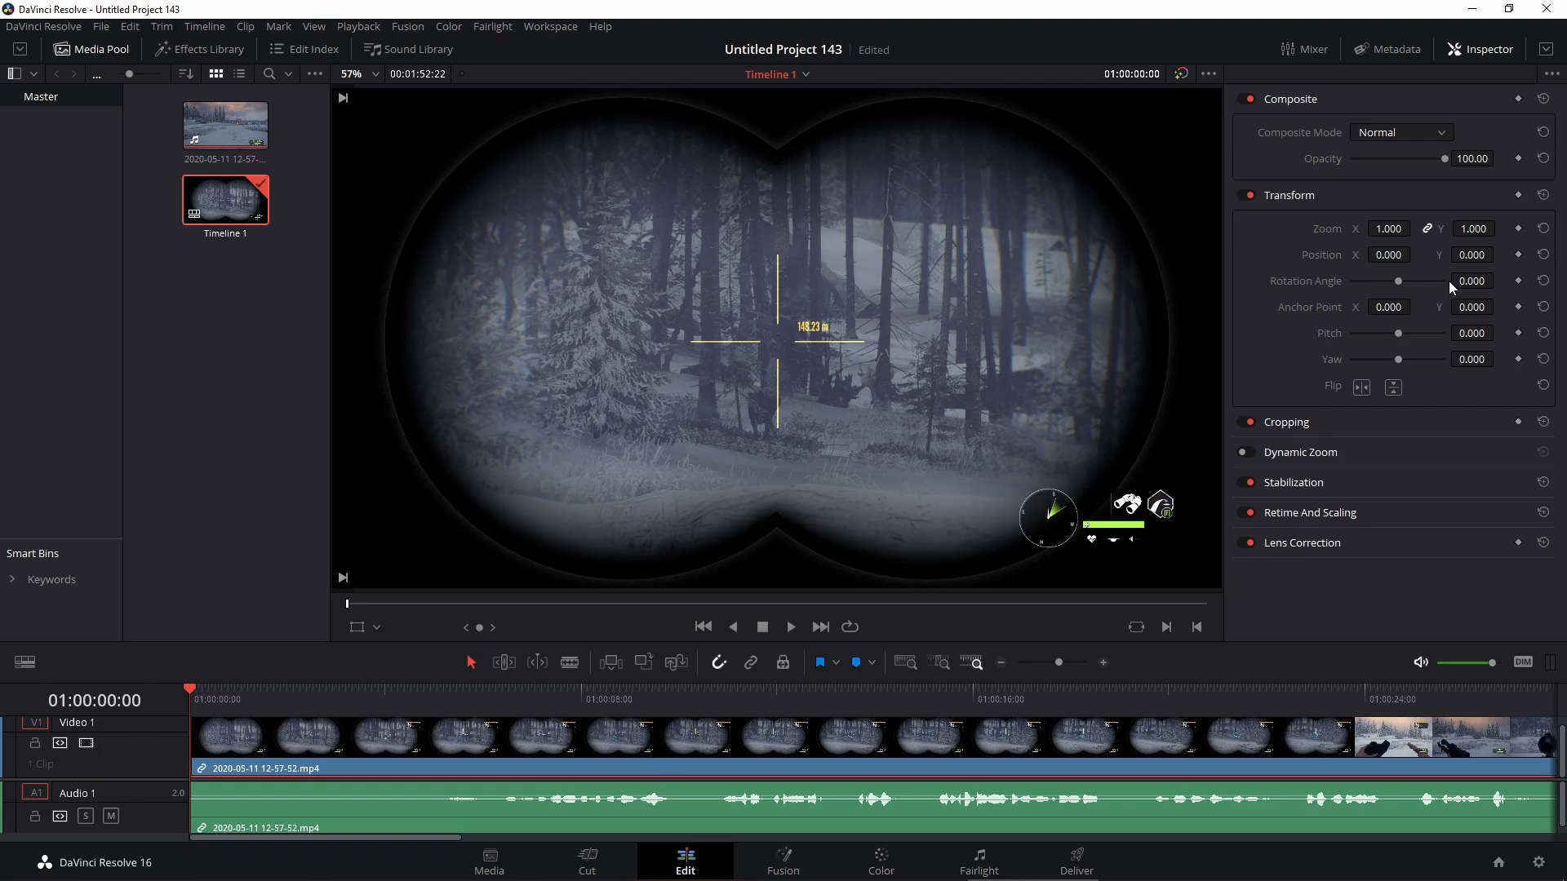
click(851, 818)
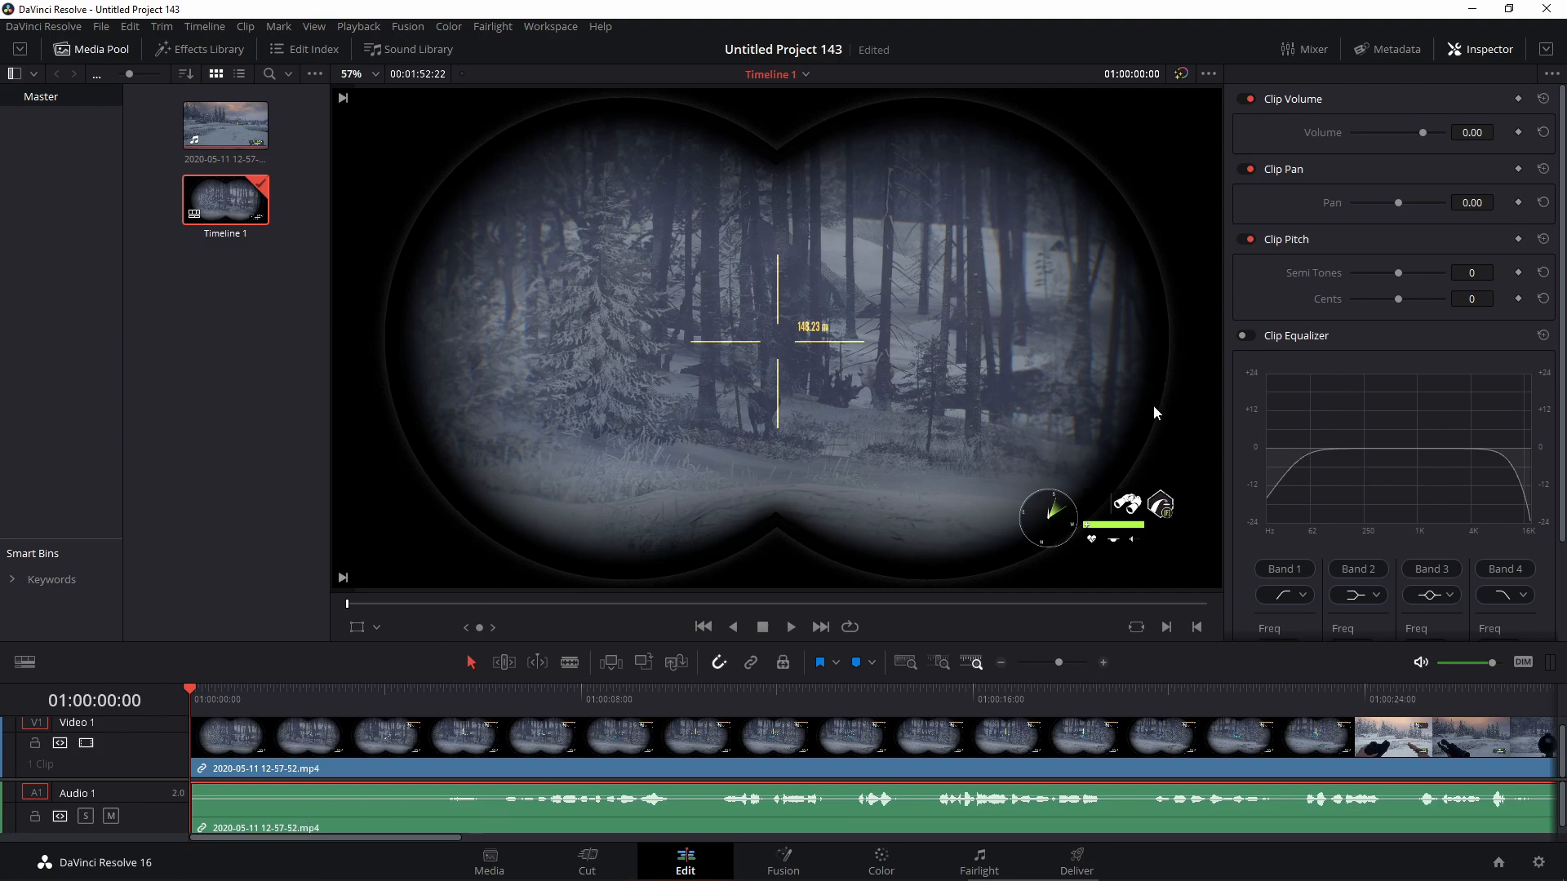
drag(1417, 134, 1426, 134)
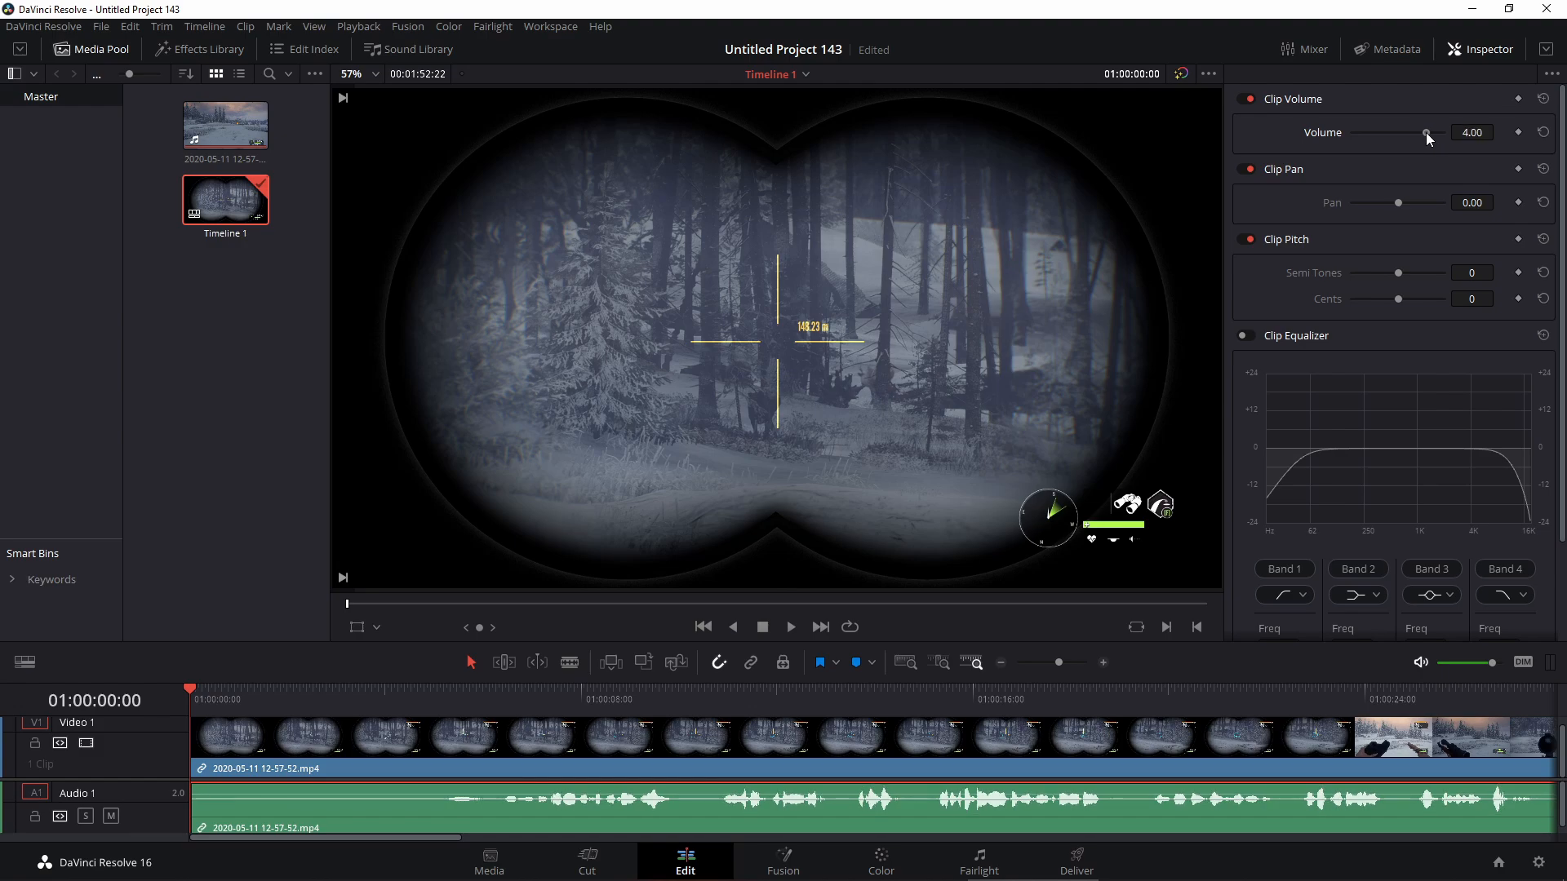
drag(1426, 133, 1427, 129)
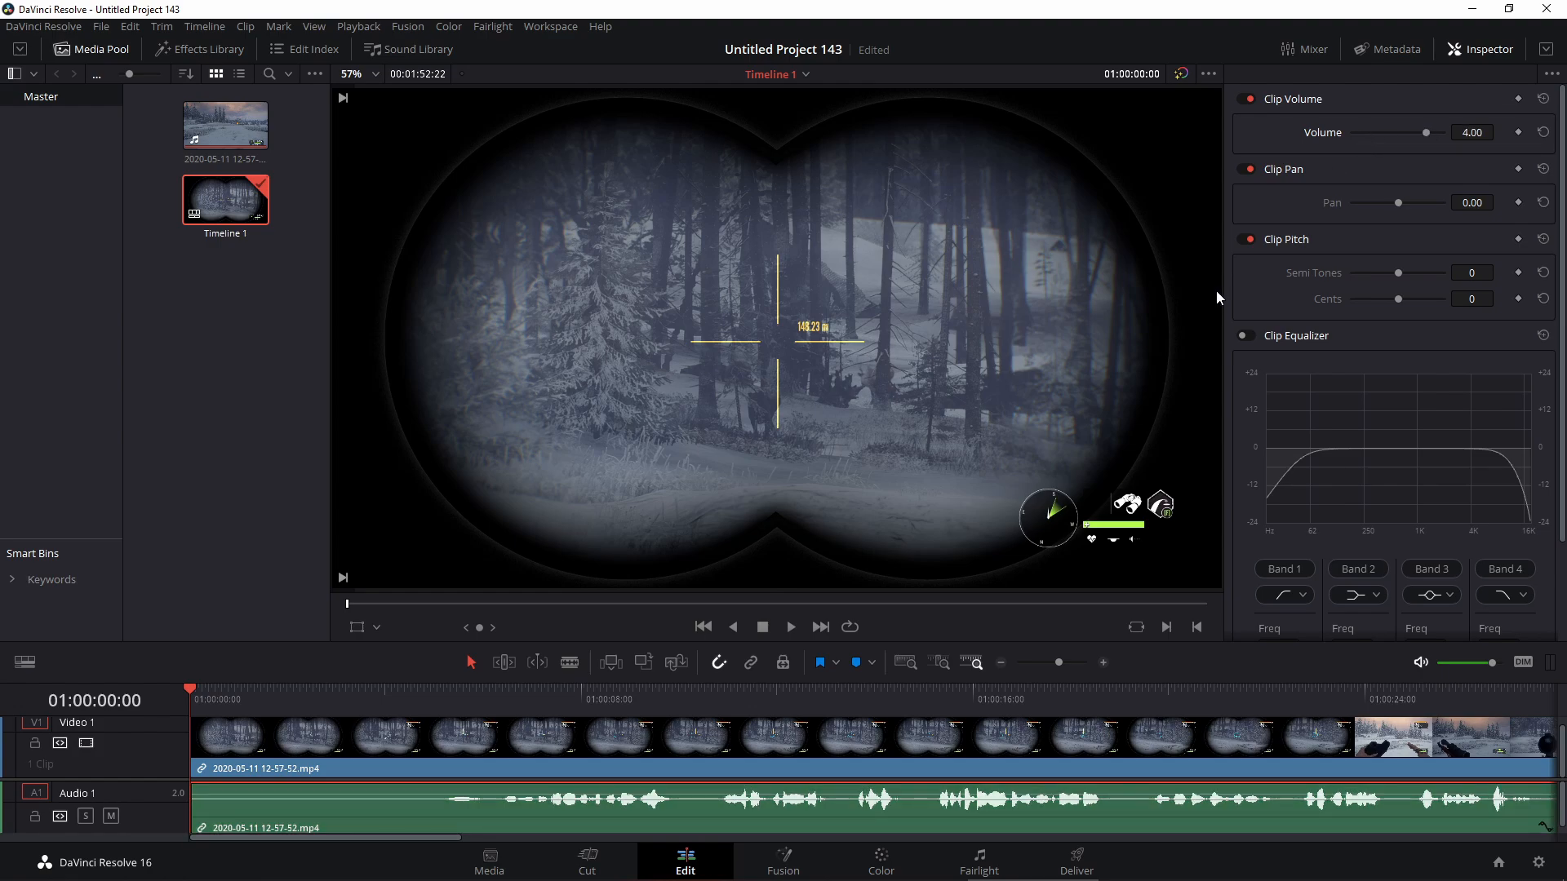
drag(1426, 131, 1427, 129)
Look through the timeline's audio tracks and play the clip from its beginning and again near its end.
scroll(930, 818, down, 1)
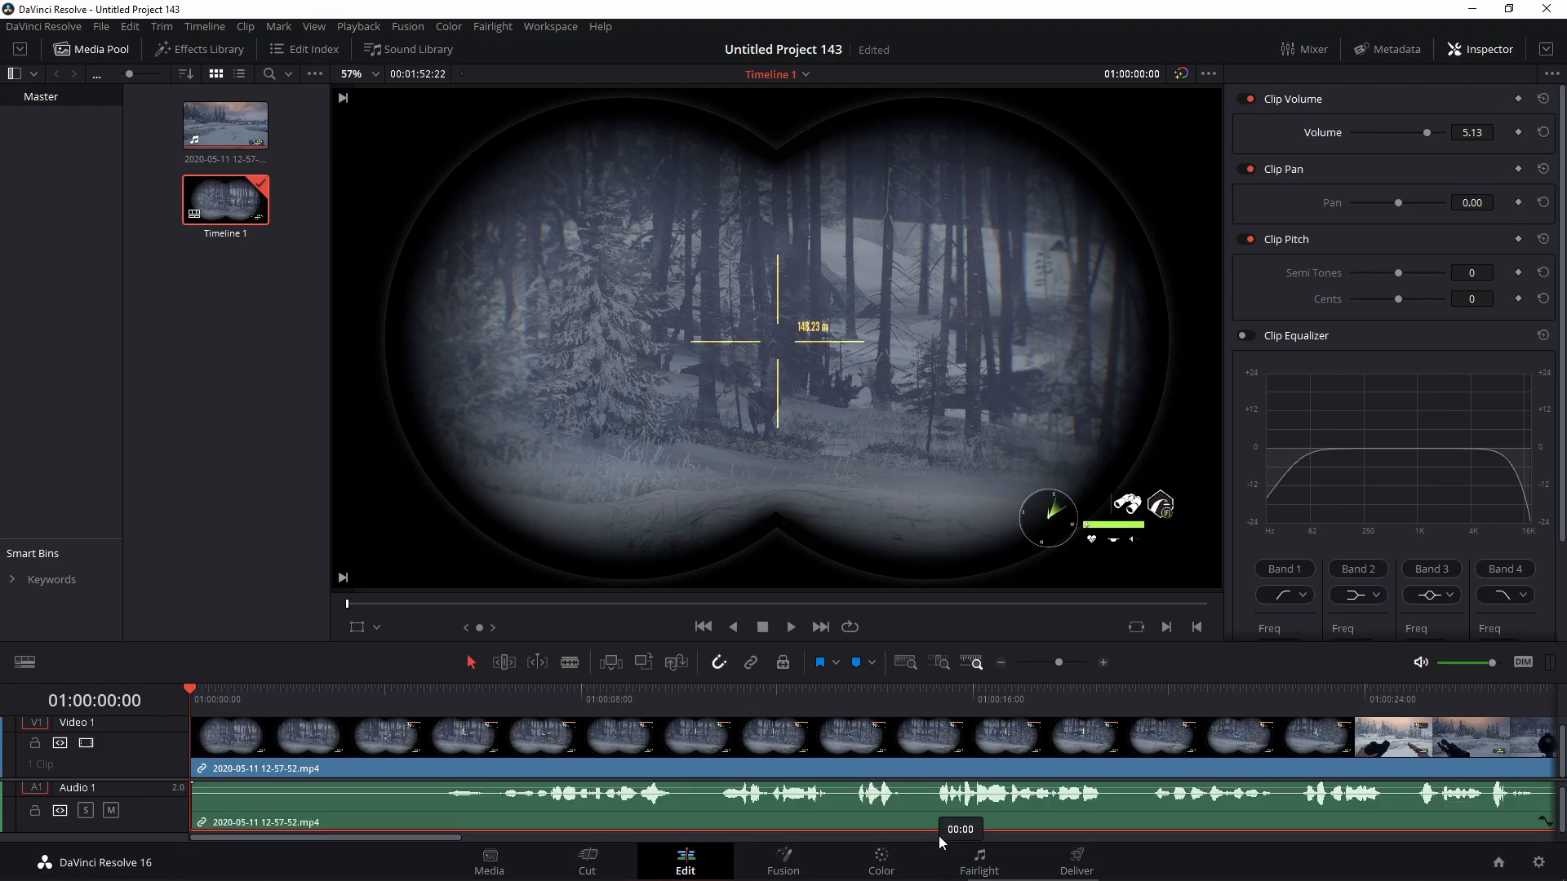
scroll(939, 836, down, 3)
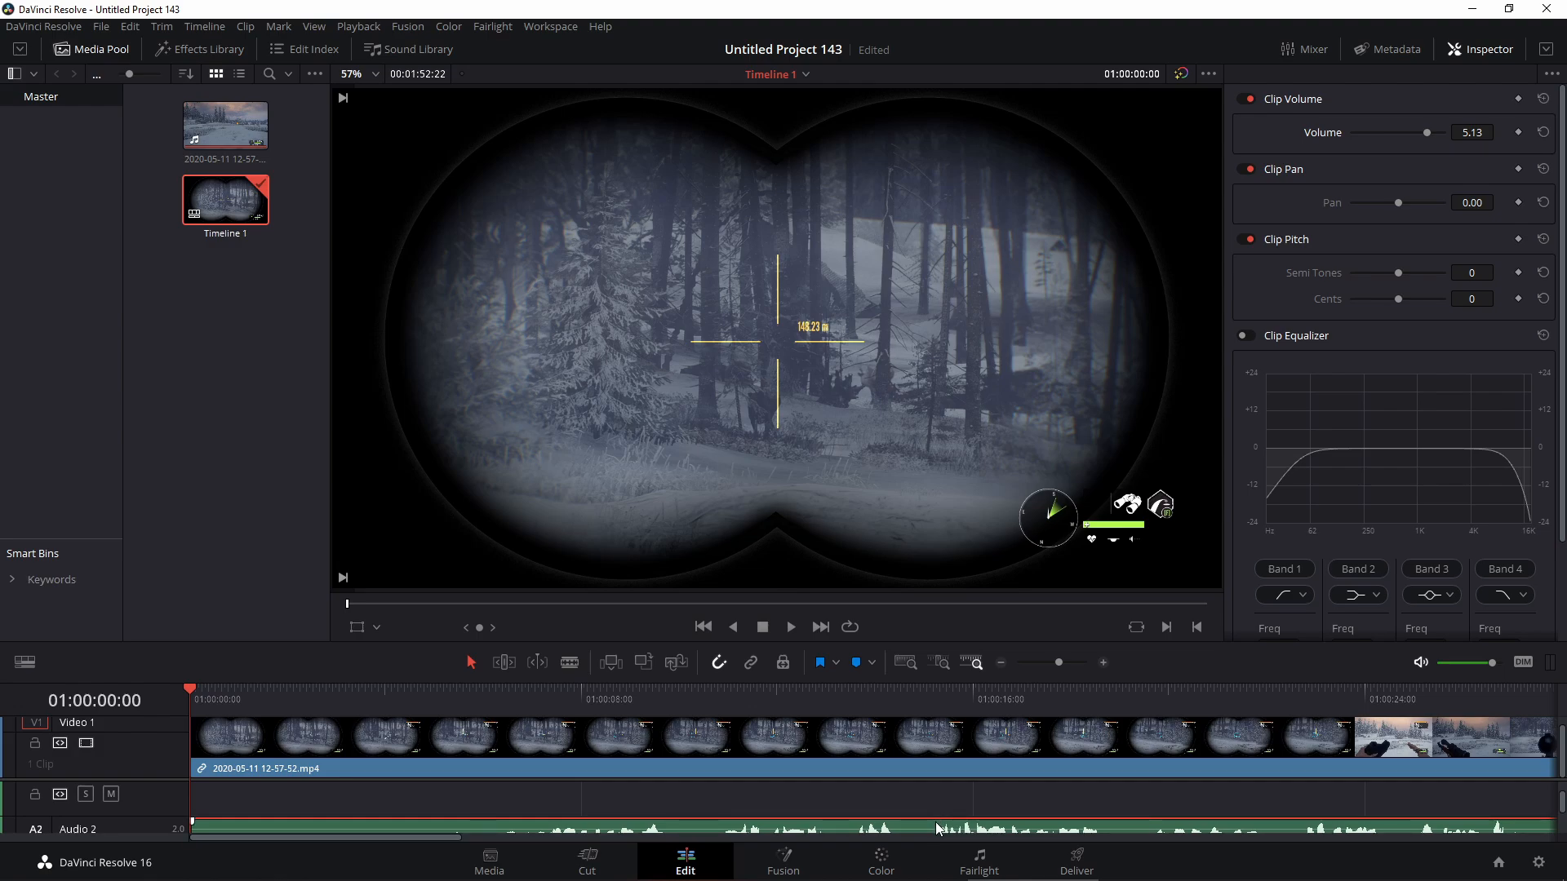
scroll(935, 821, down, 2)
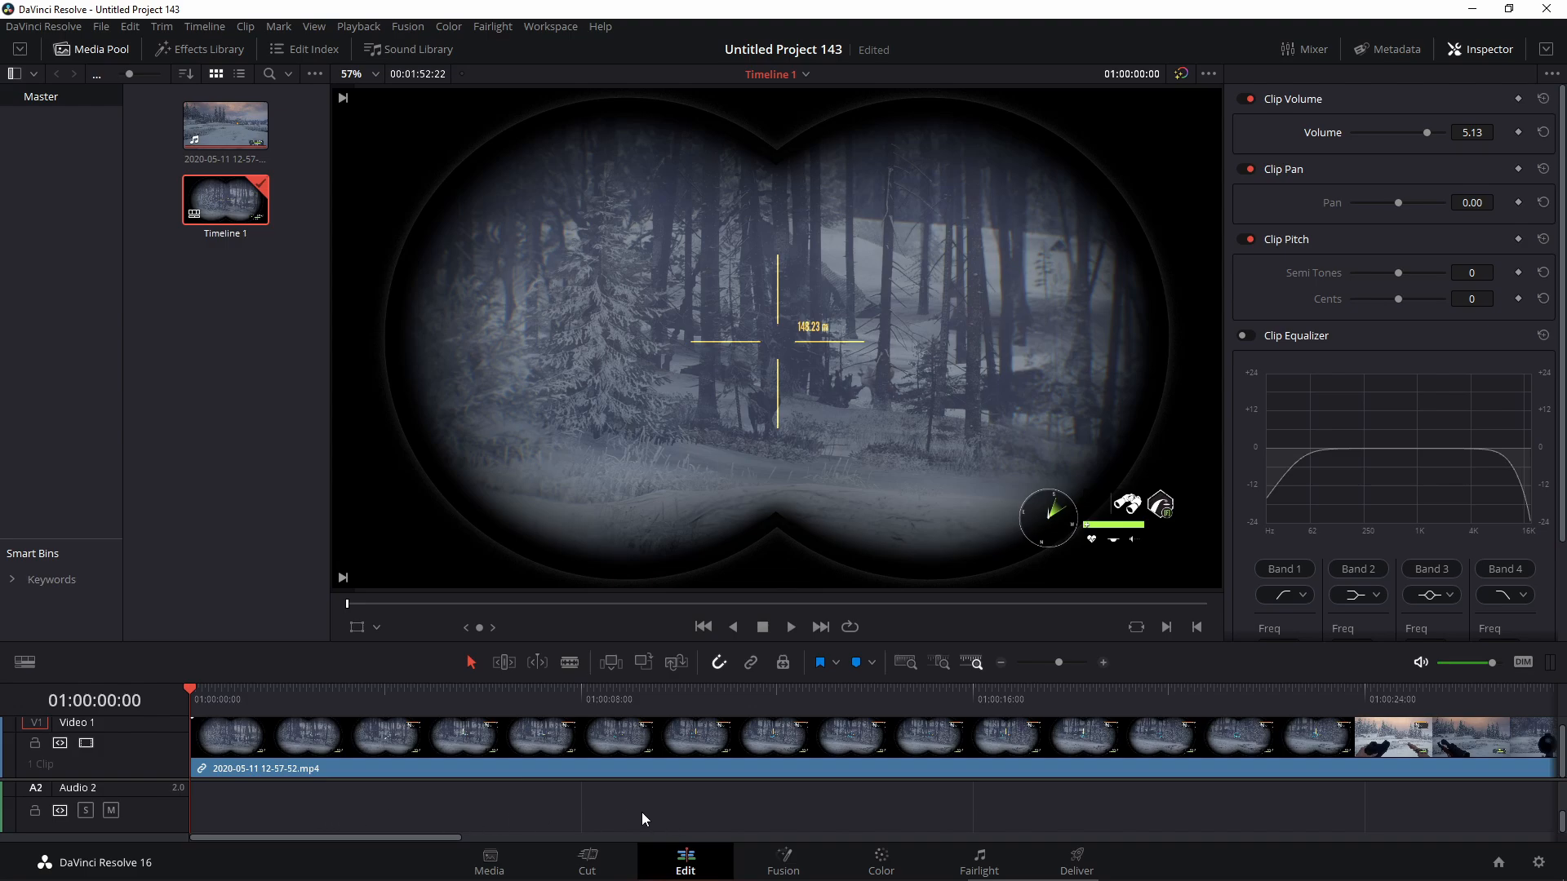
scroll(663, 806, up, 3)
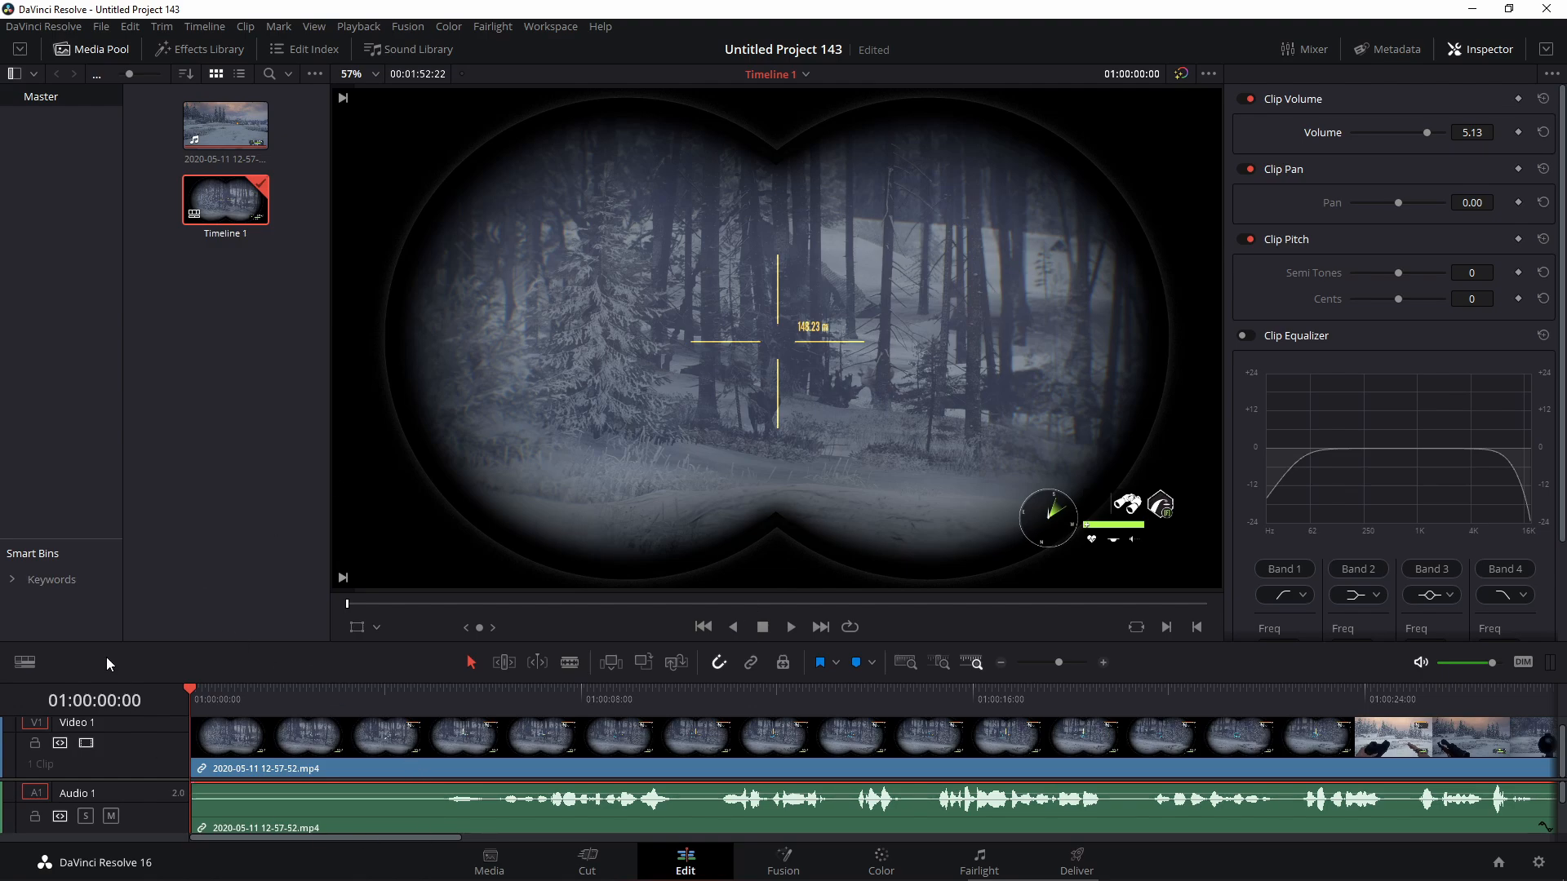
click(793, 628)
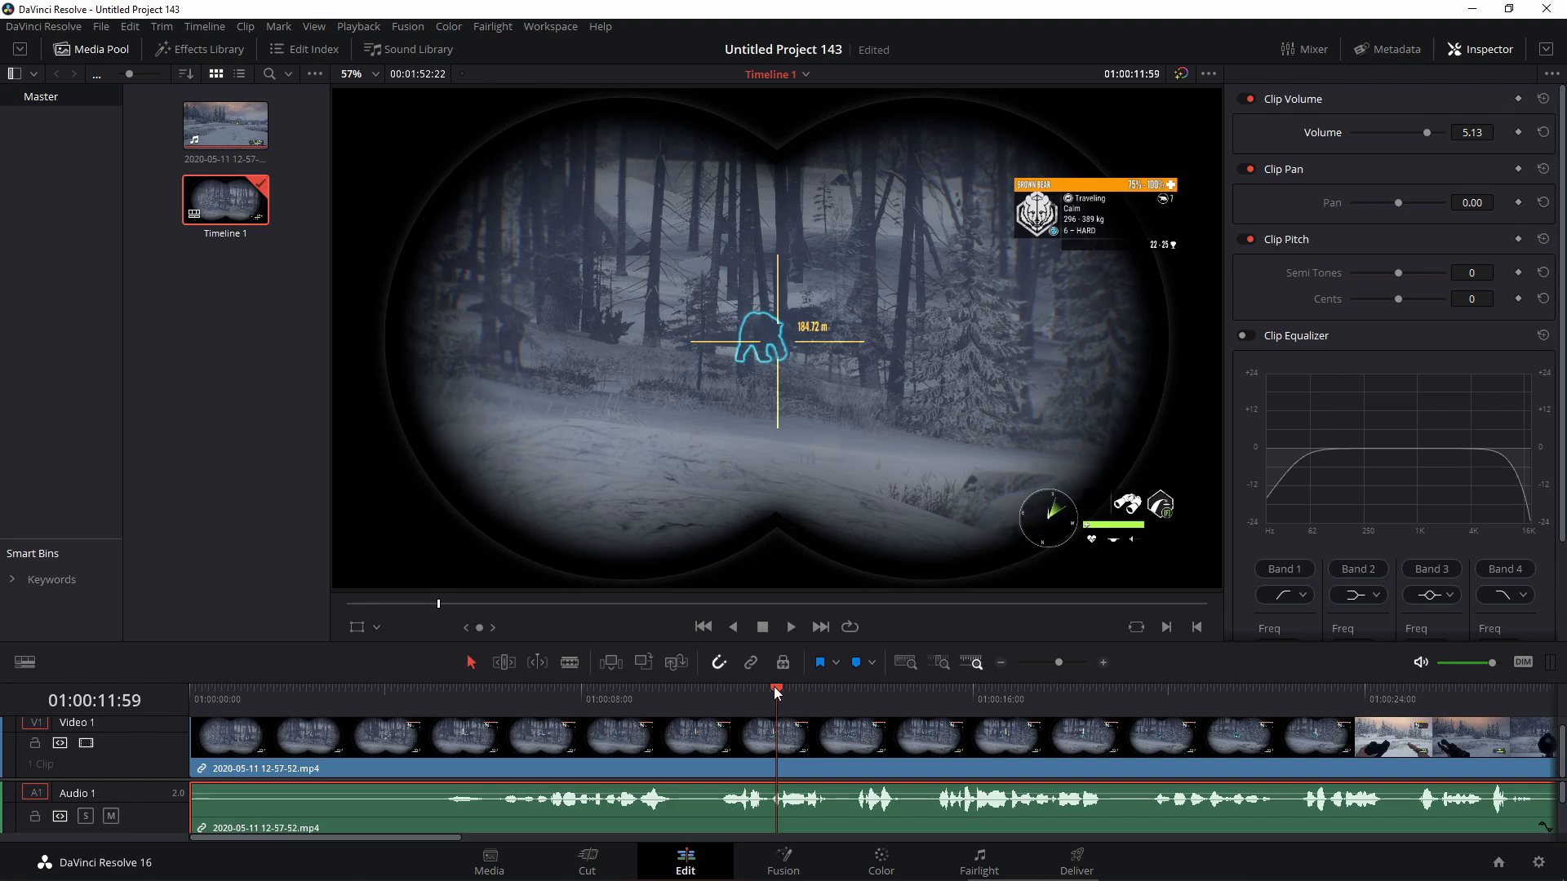
drag(774, 689, 751, 772)
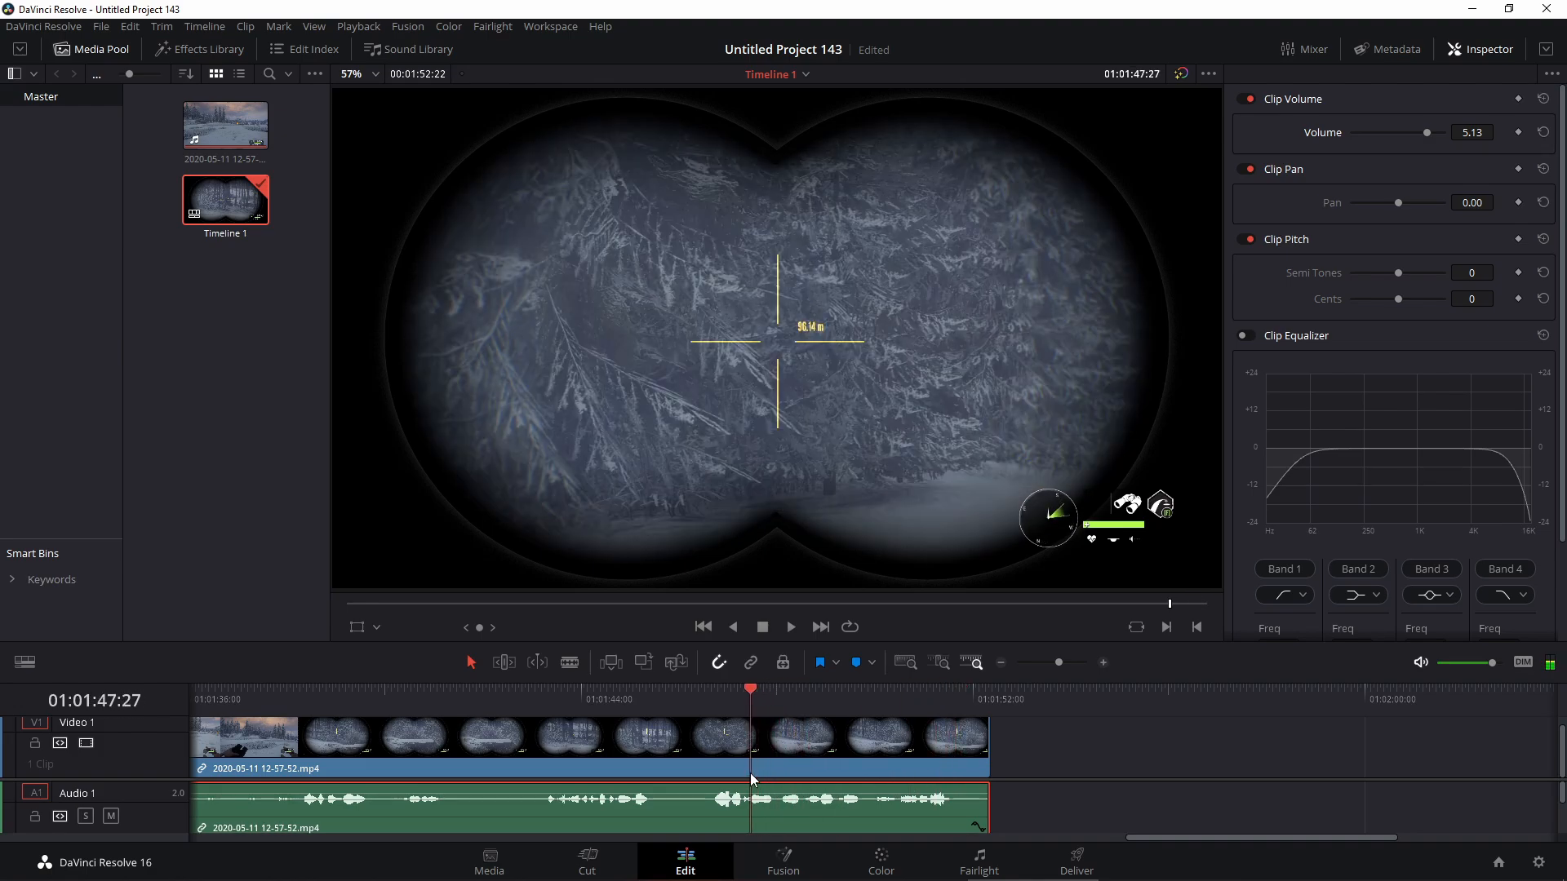
click(788, 626)
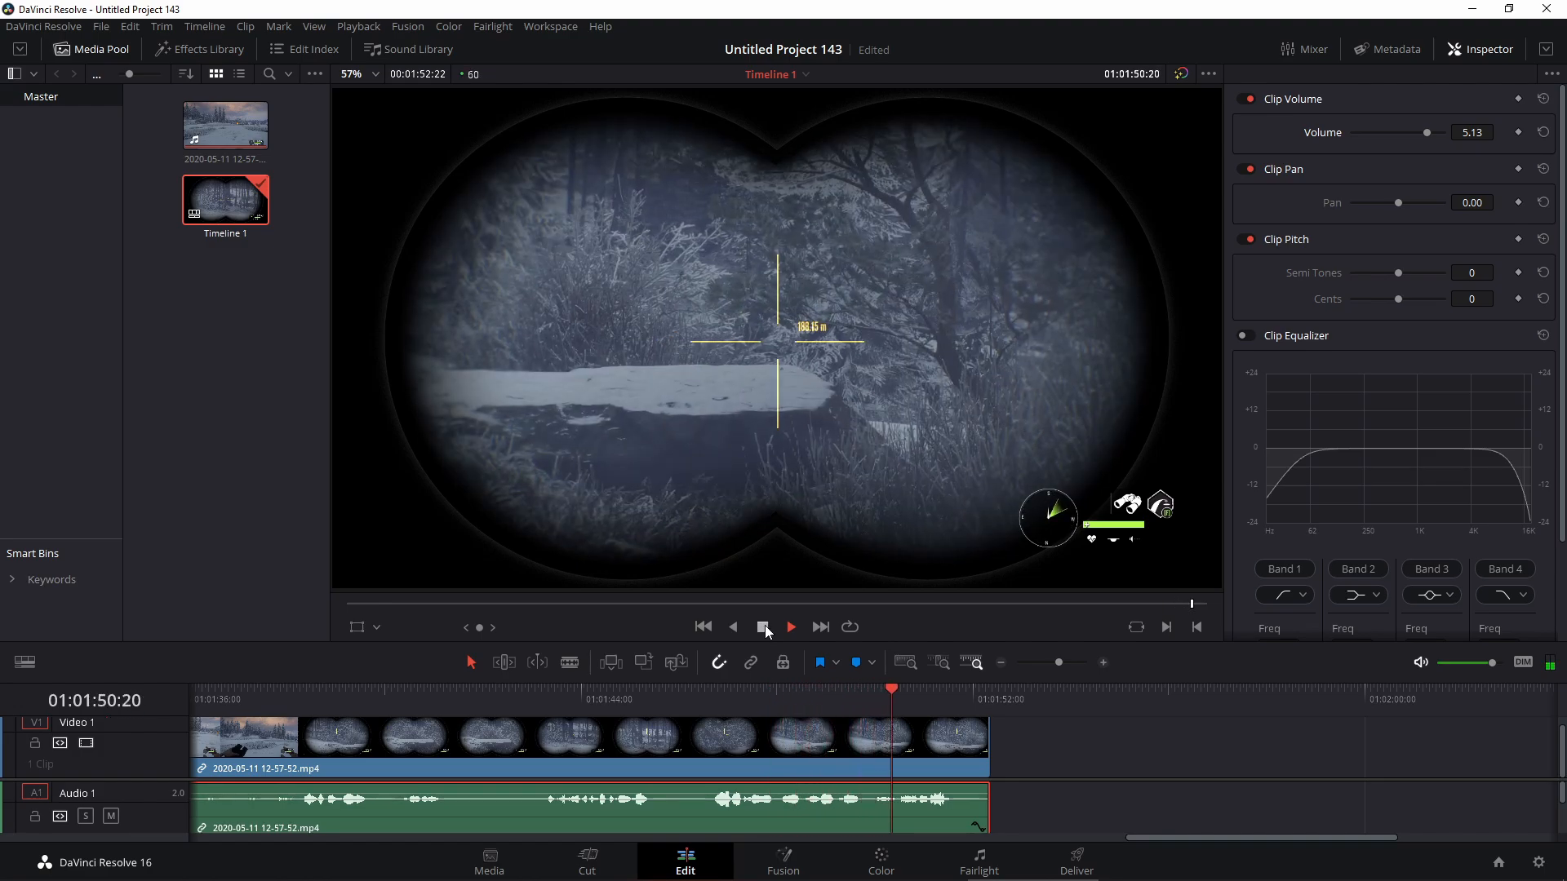
click(764, 625)
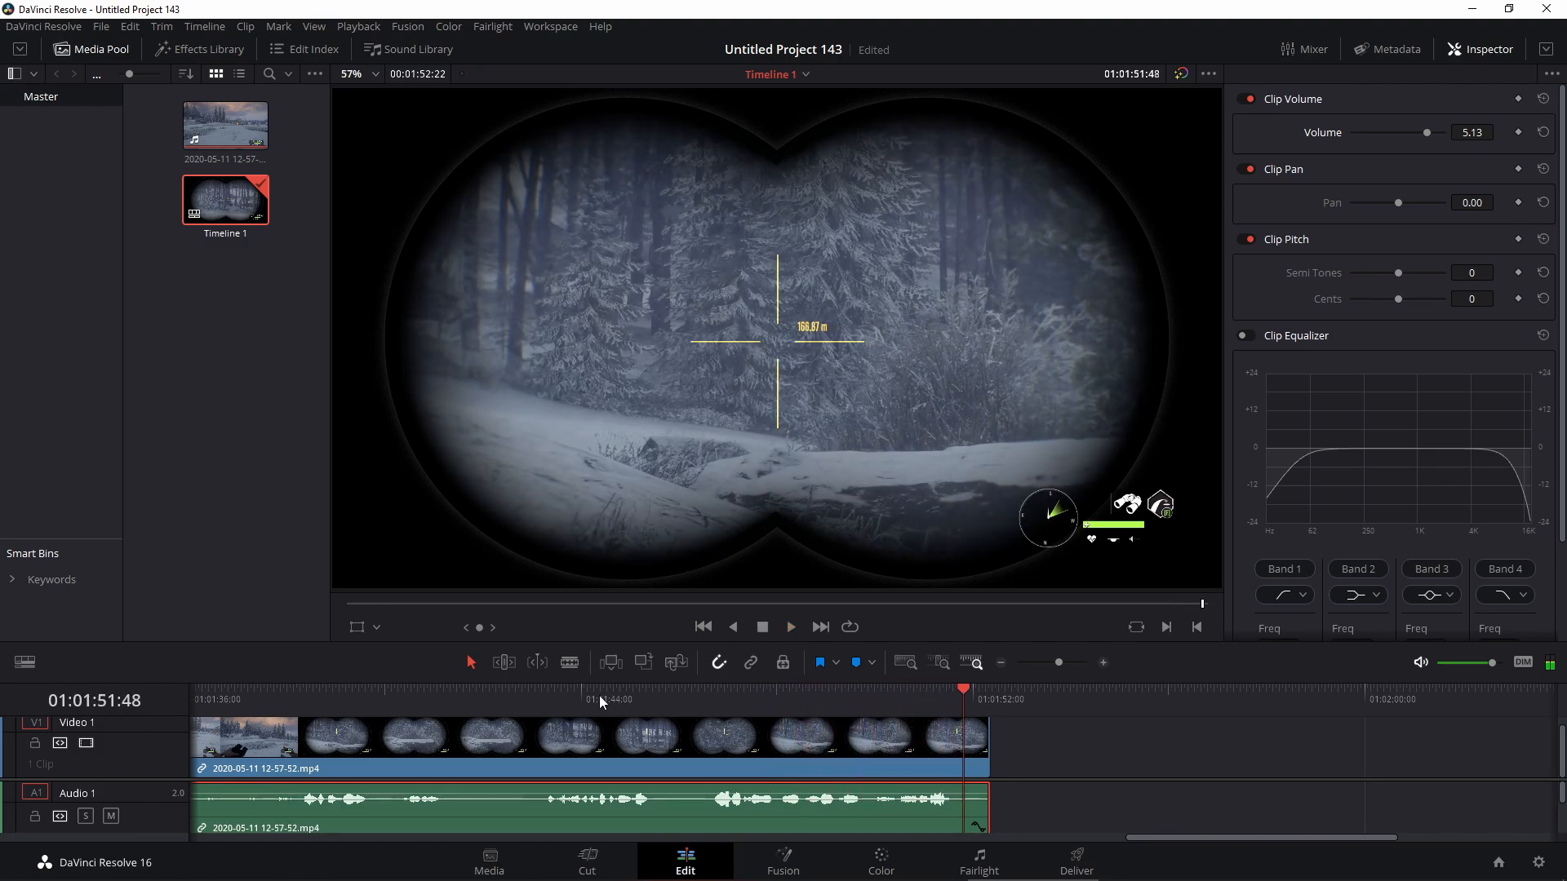
Split the gameplay clip's video and audio with the blade tool at 01:01:51:48.
click(568, 668)
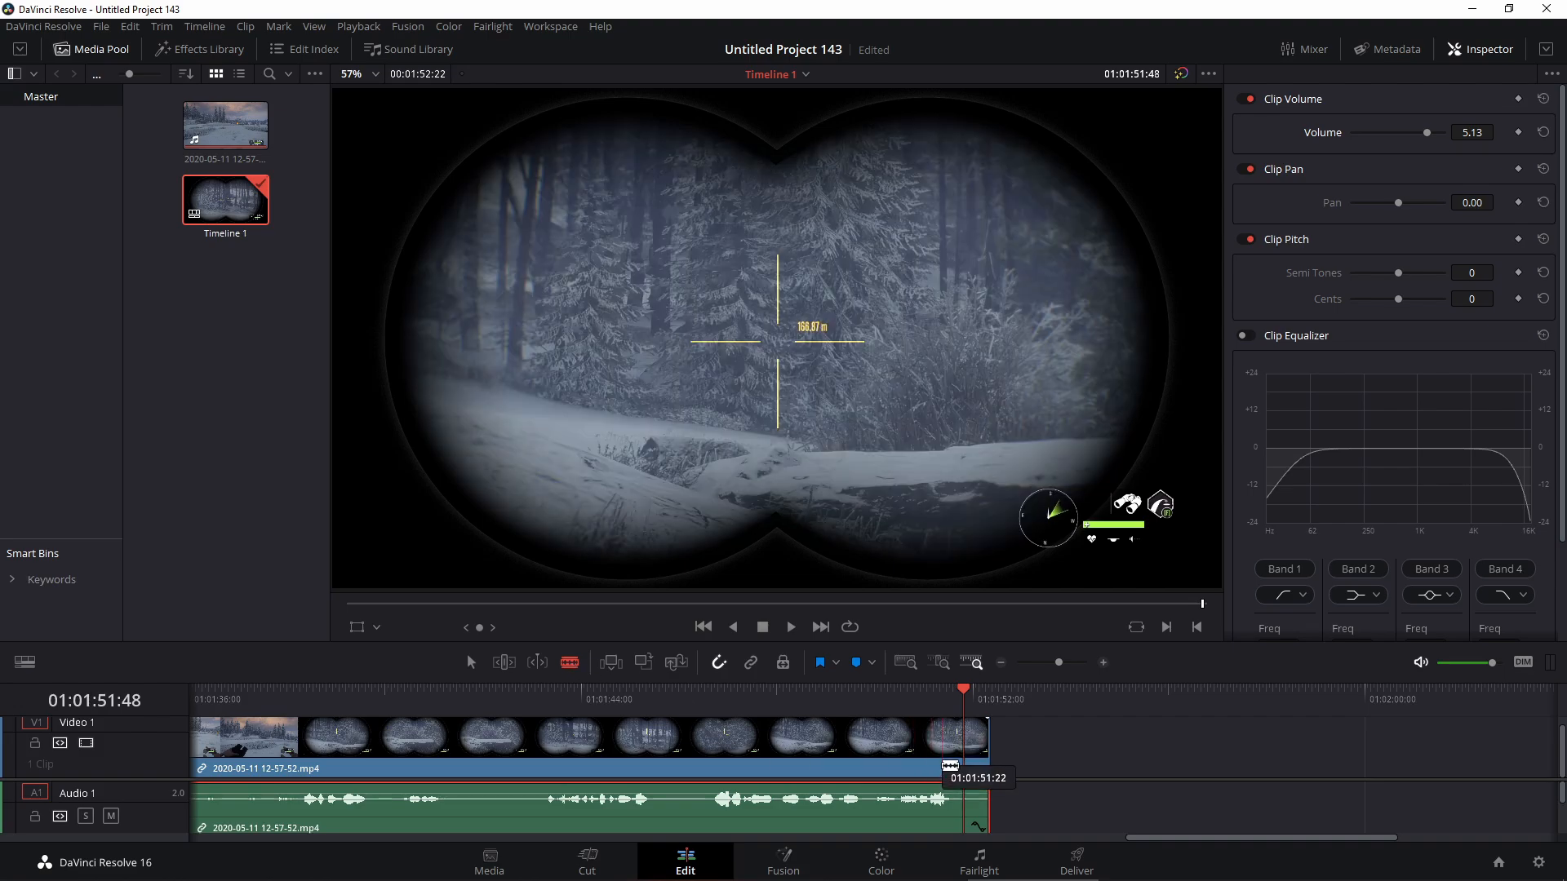
click(963, 760)
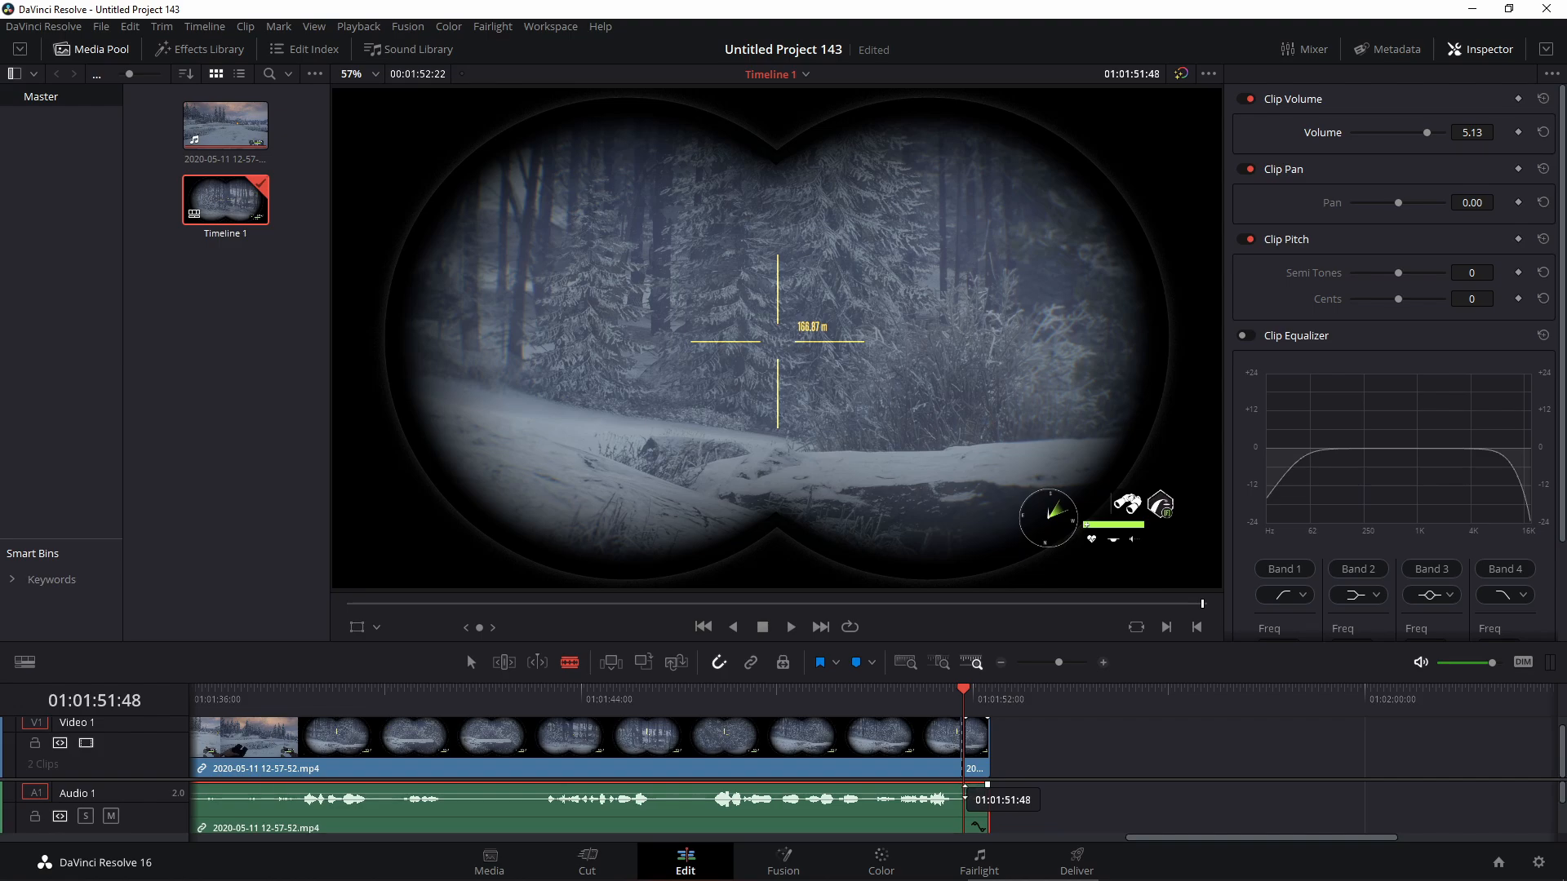
click(964, 797)
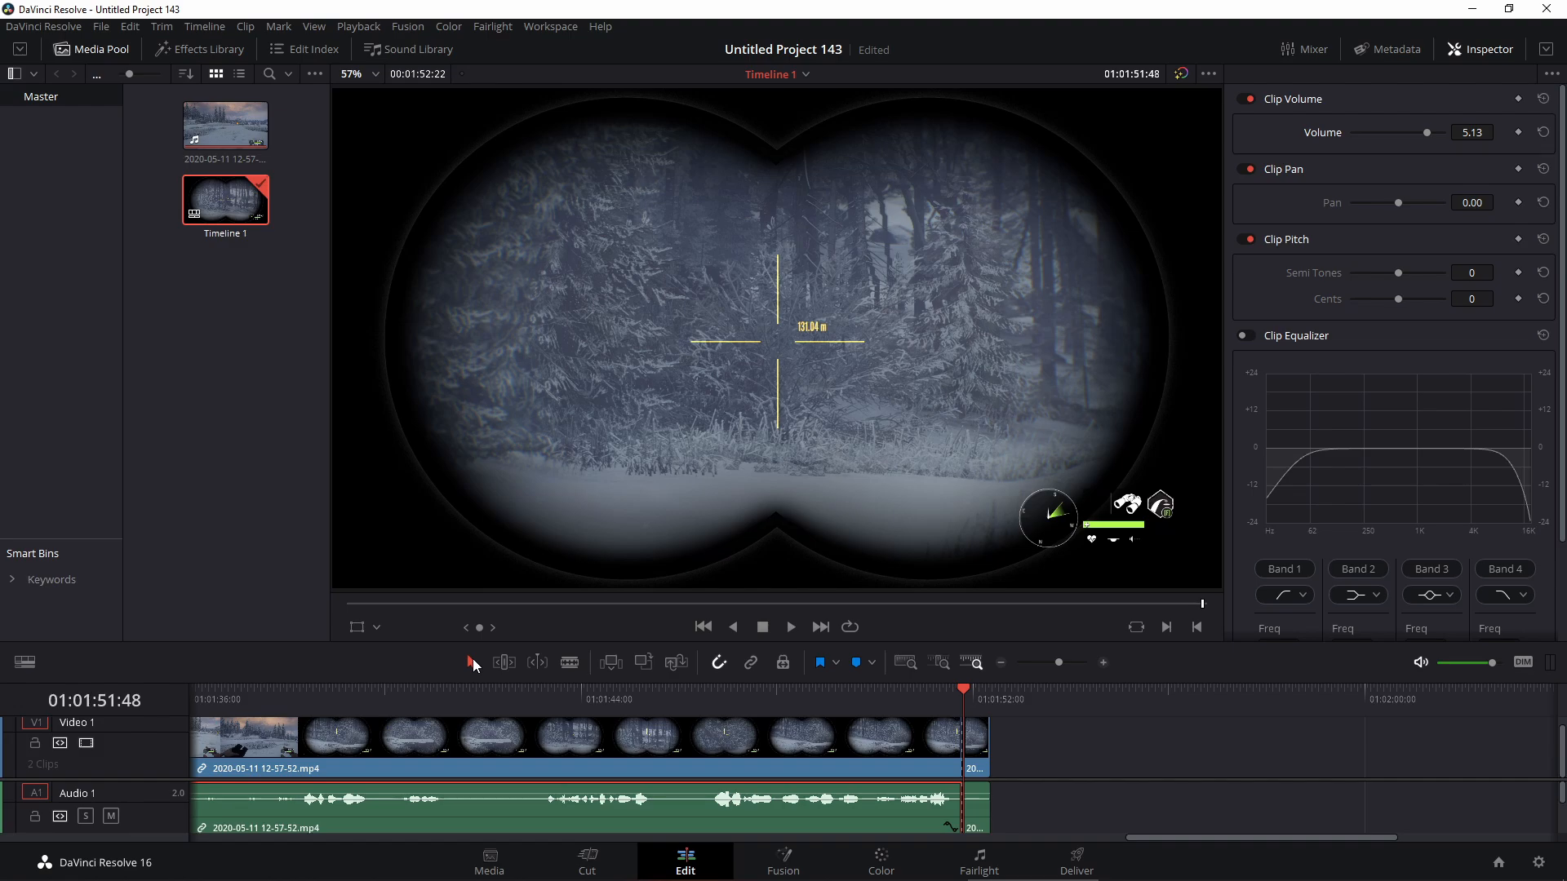
Delete the short audio and video pieces after the cut at 01:01:51:48.
right_click(981, 821)
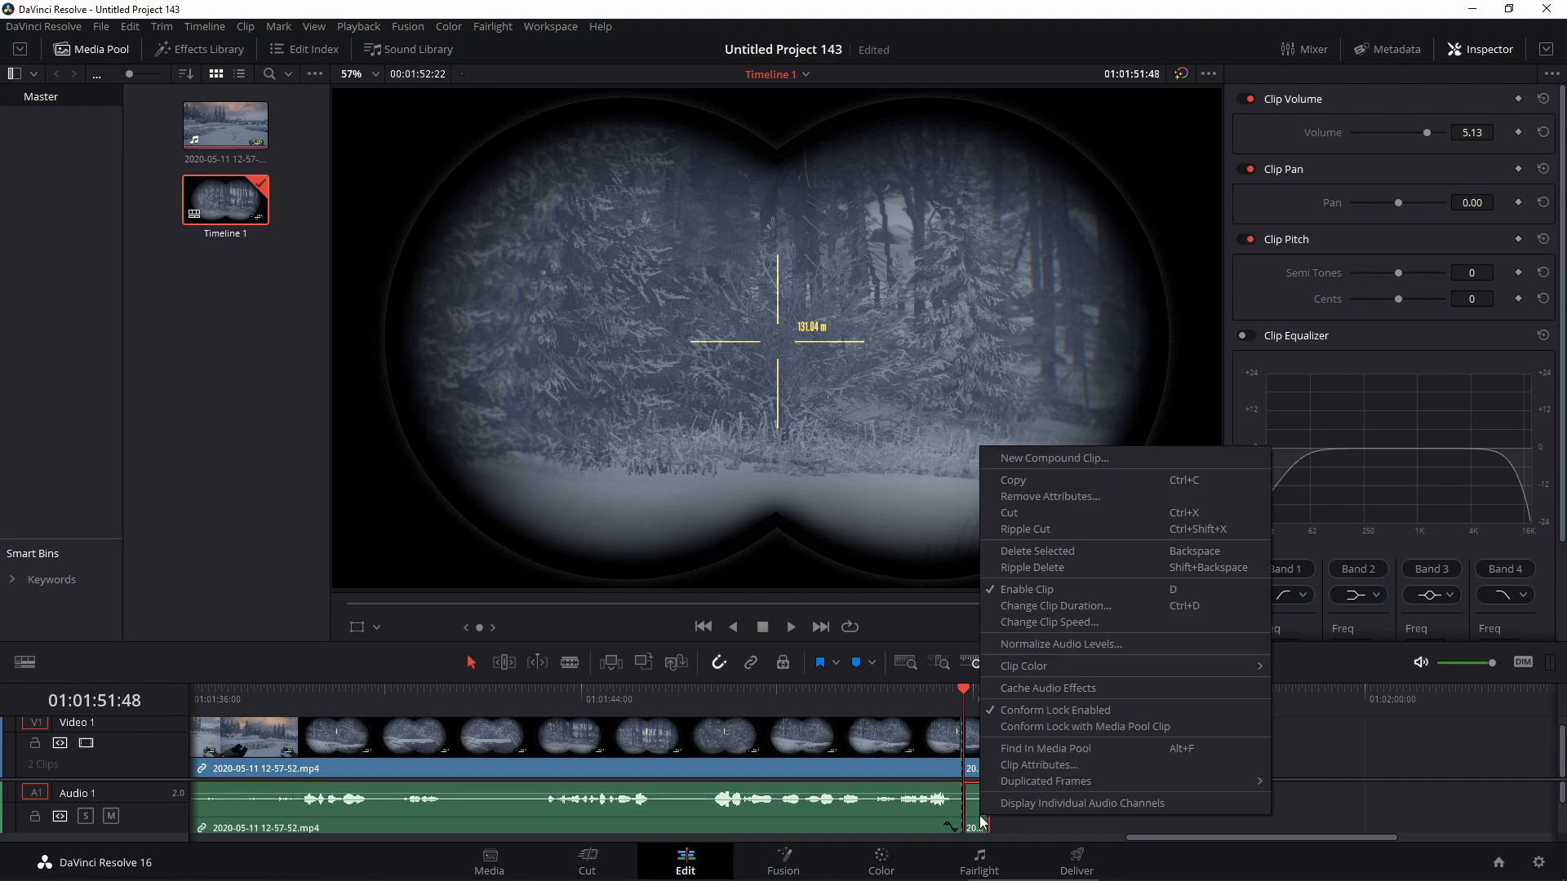
click(1025, 552)
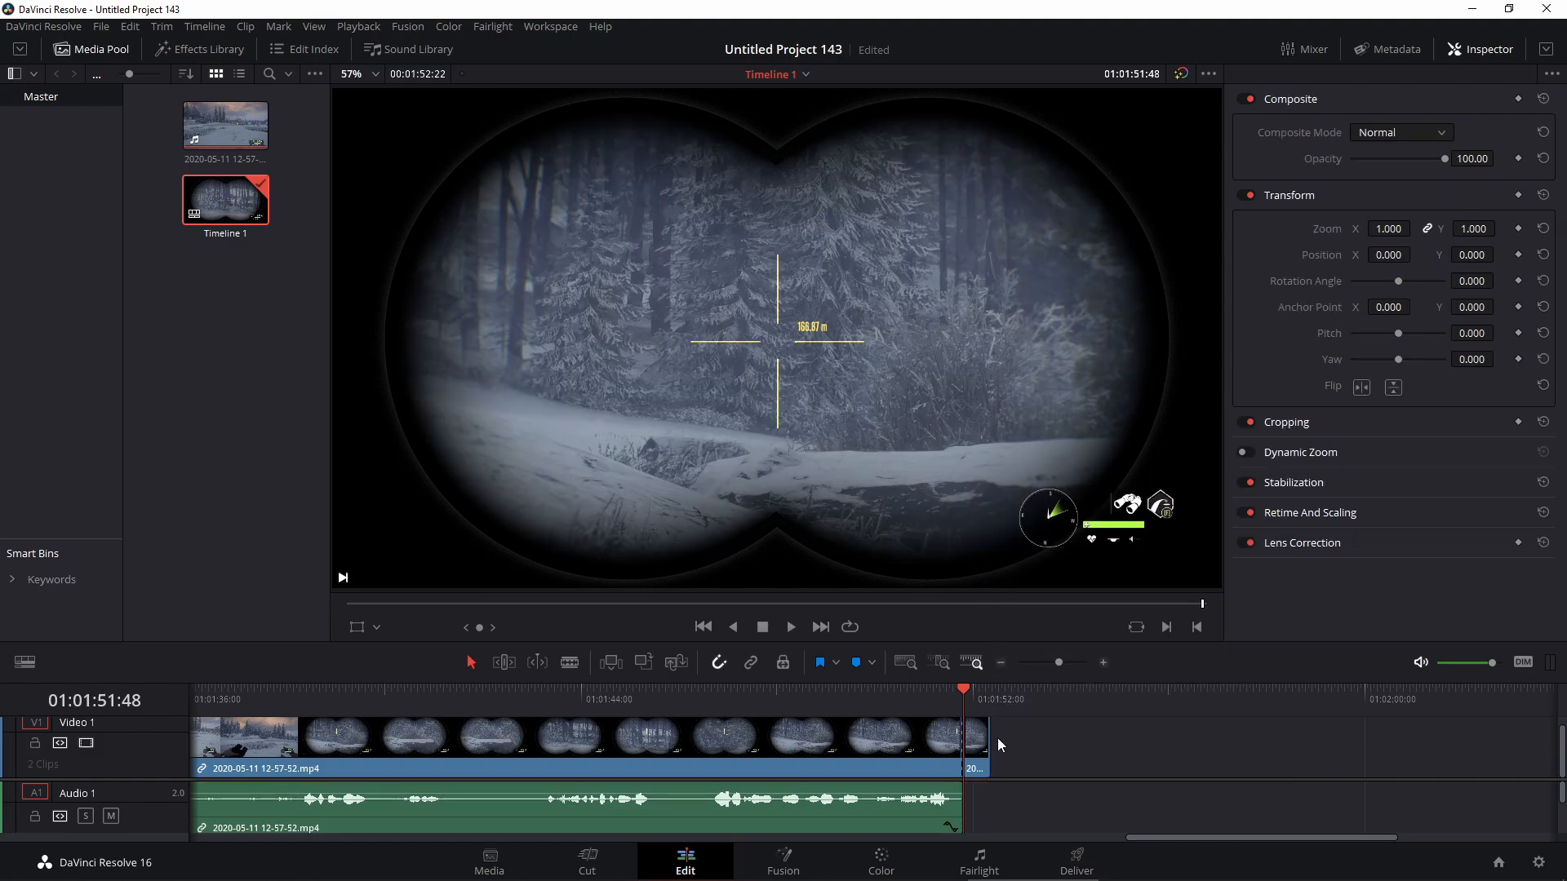
right_click(980, 755)
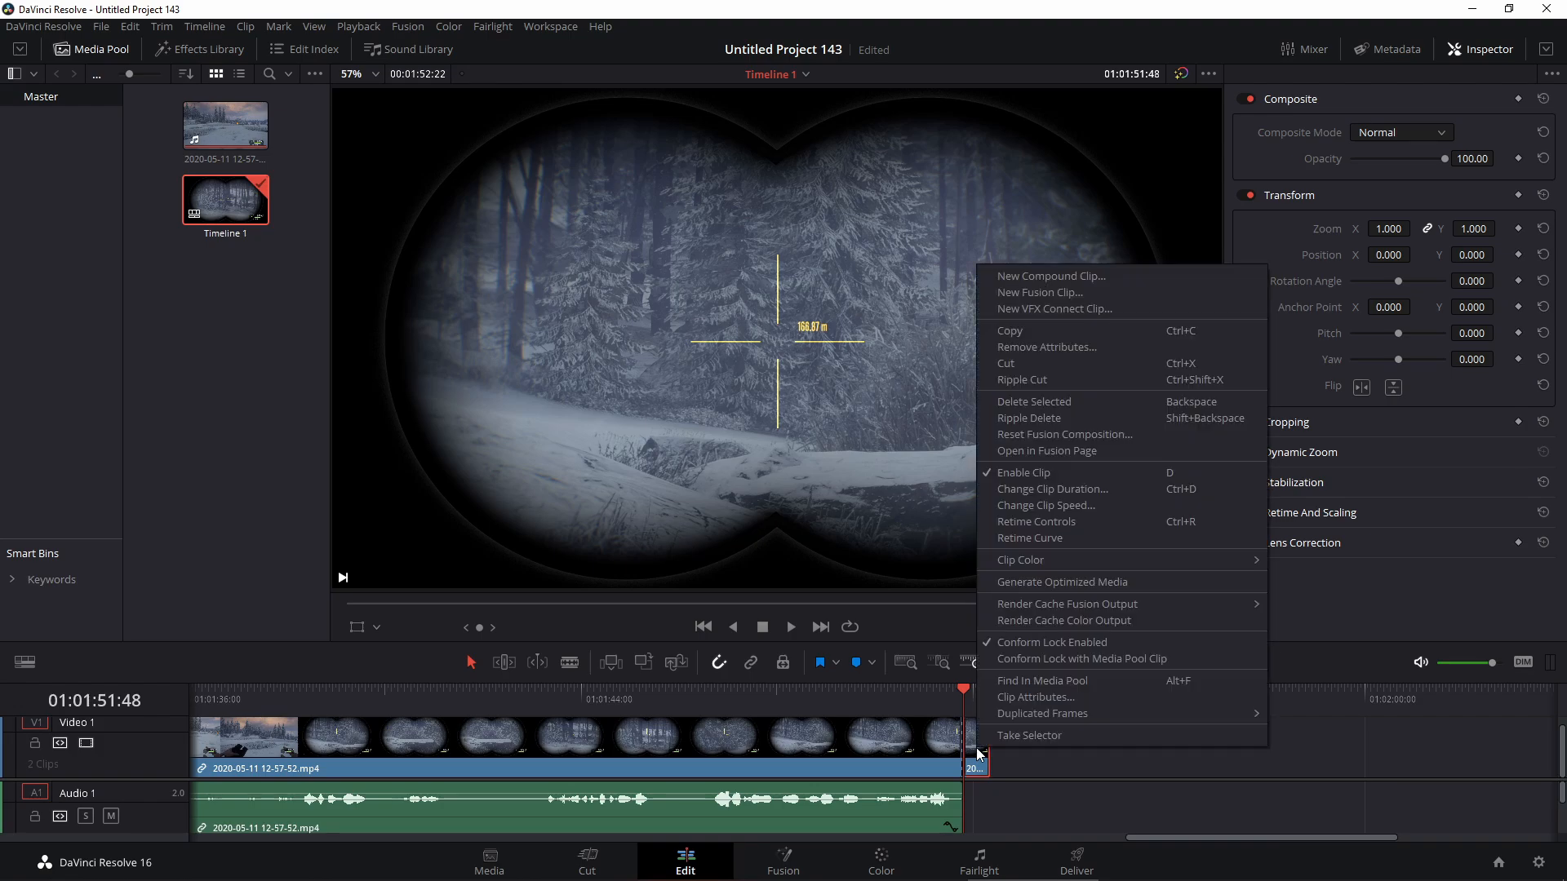
click(1036, 401)
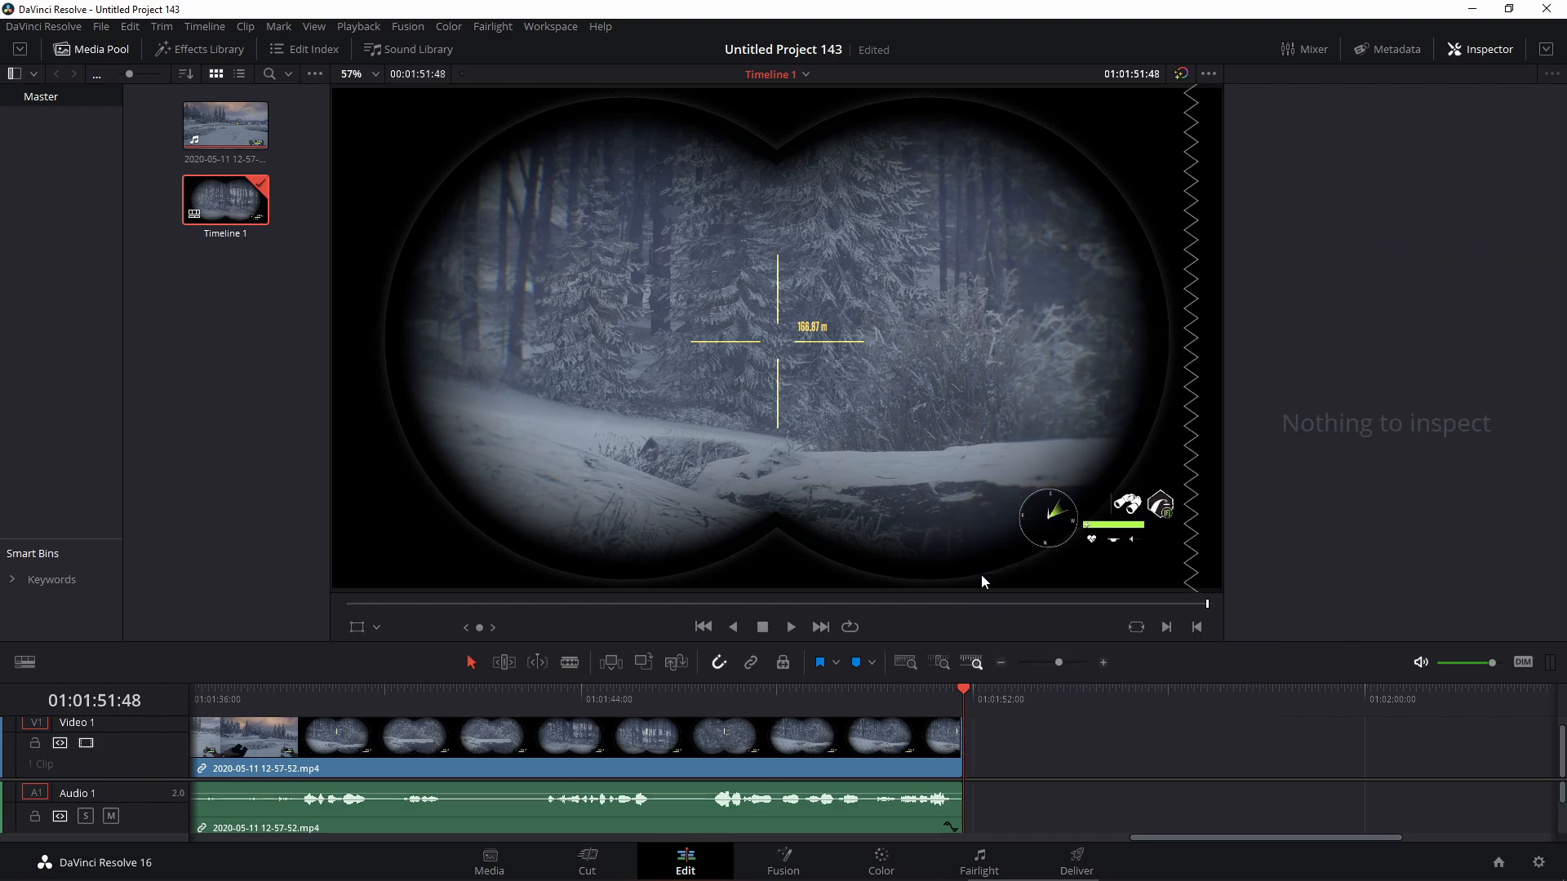
Select the gameplay clip and extend its trimmed video and audio ends back out to restore the removed ending.
click(875, 704)
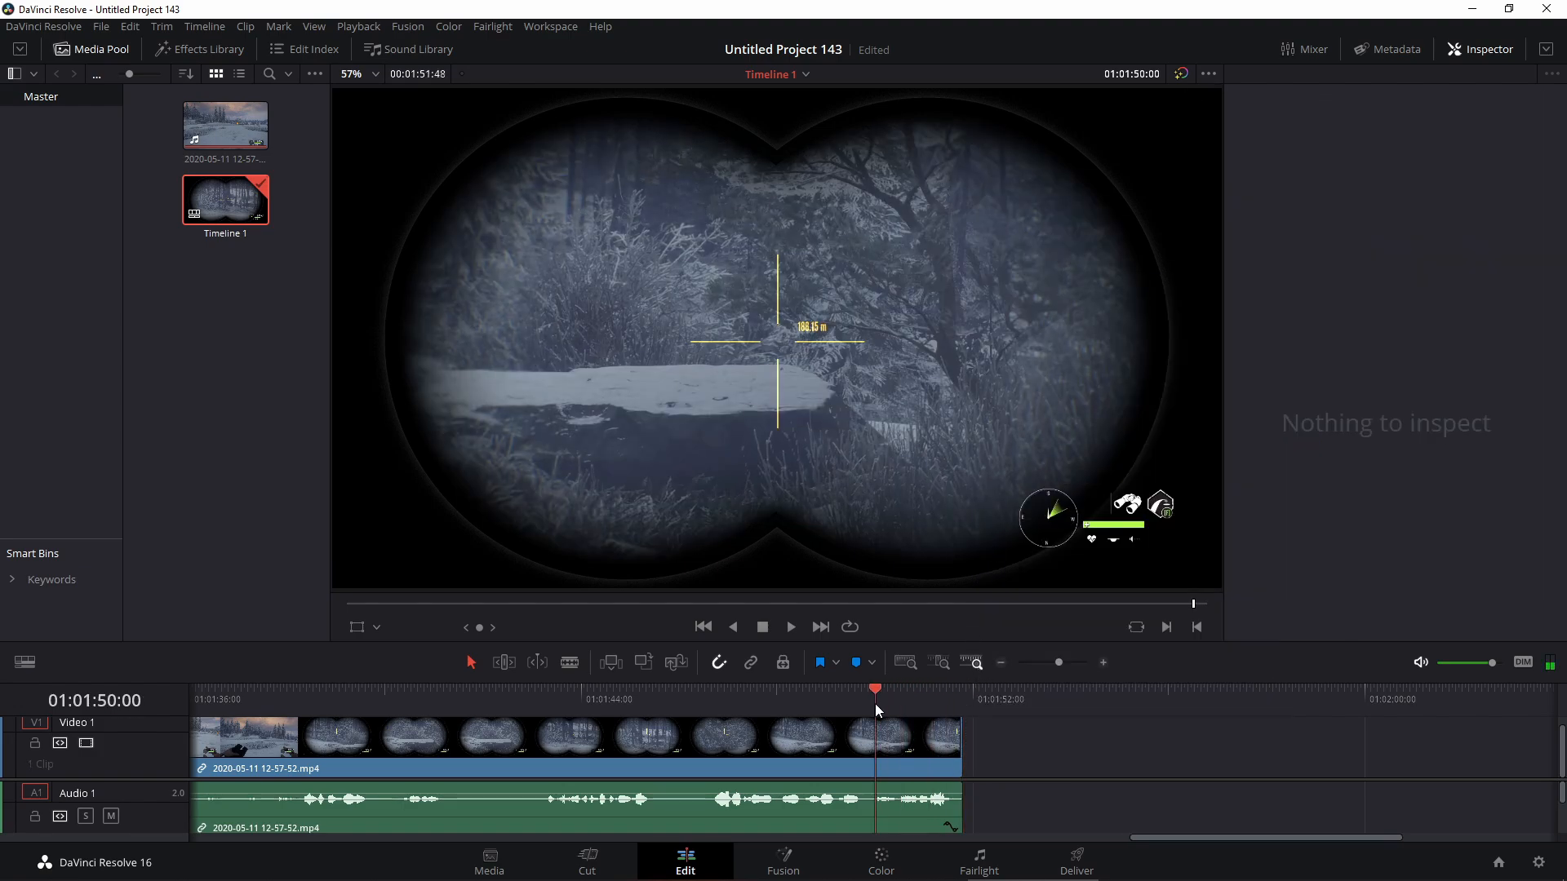
click(873, 728)
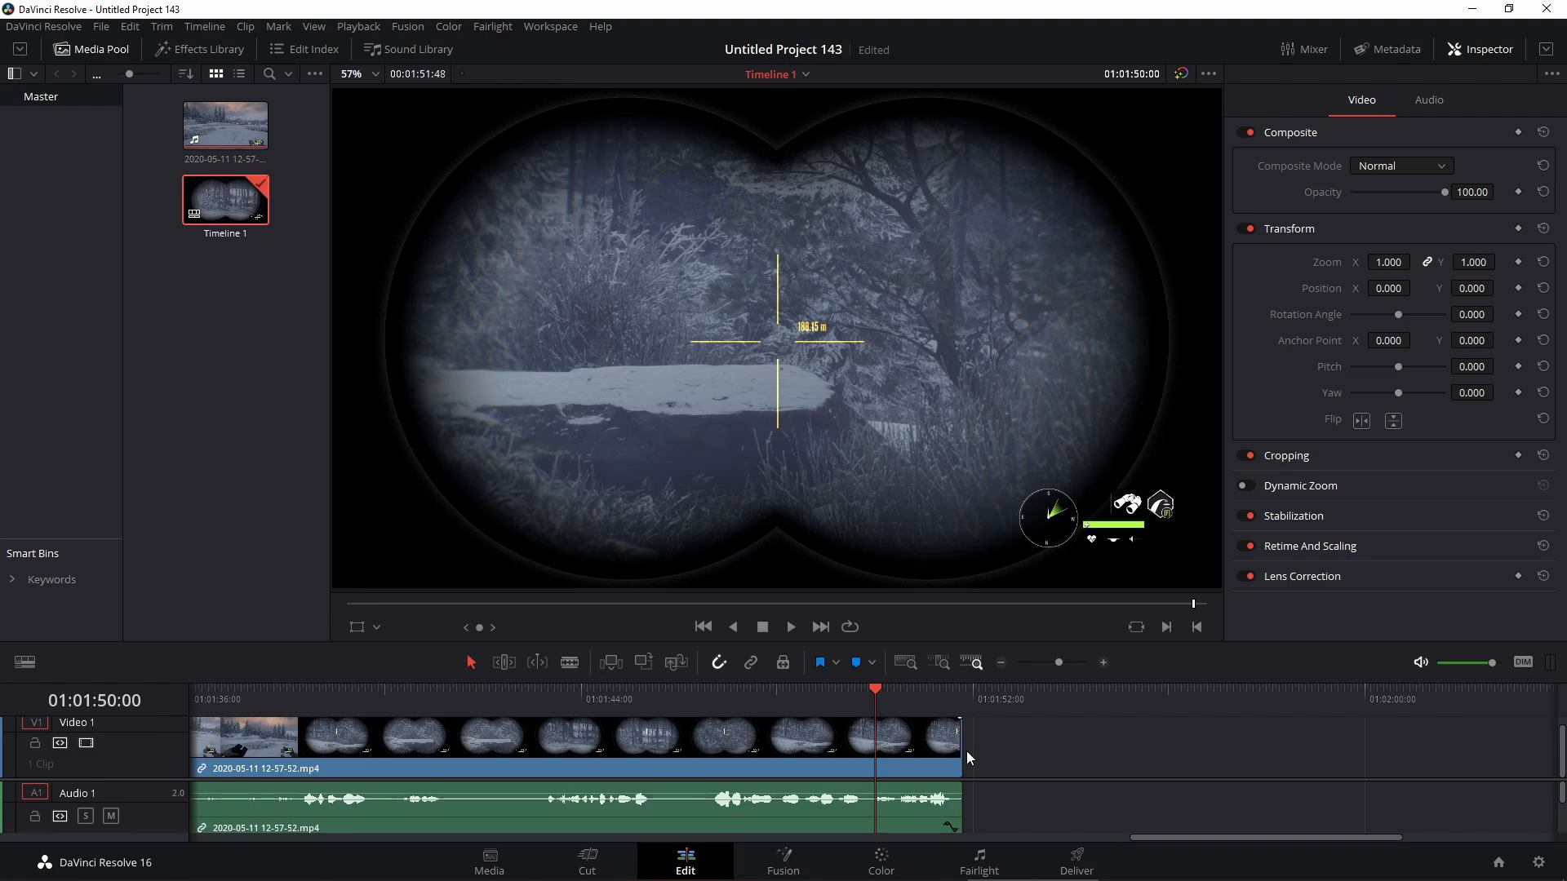
drag(963, 738, 1036, 751)
drag(963, 813, 991, 812)
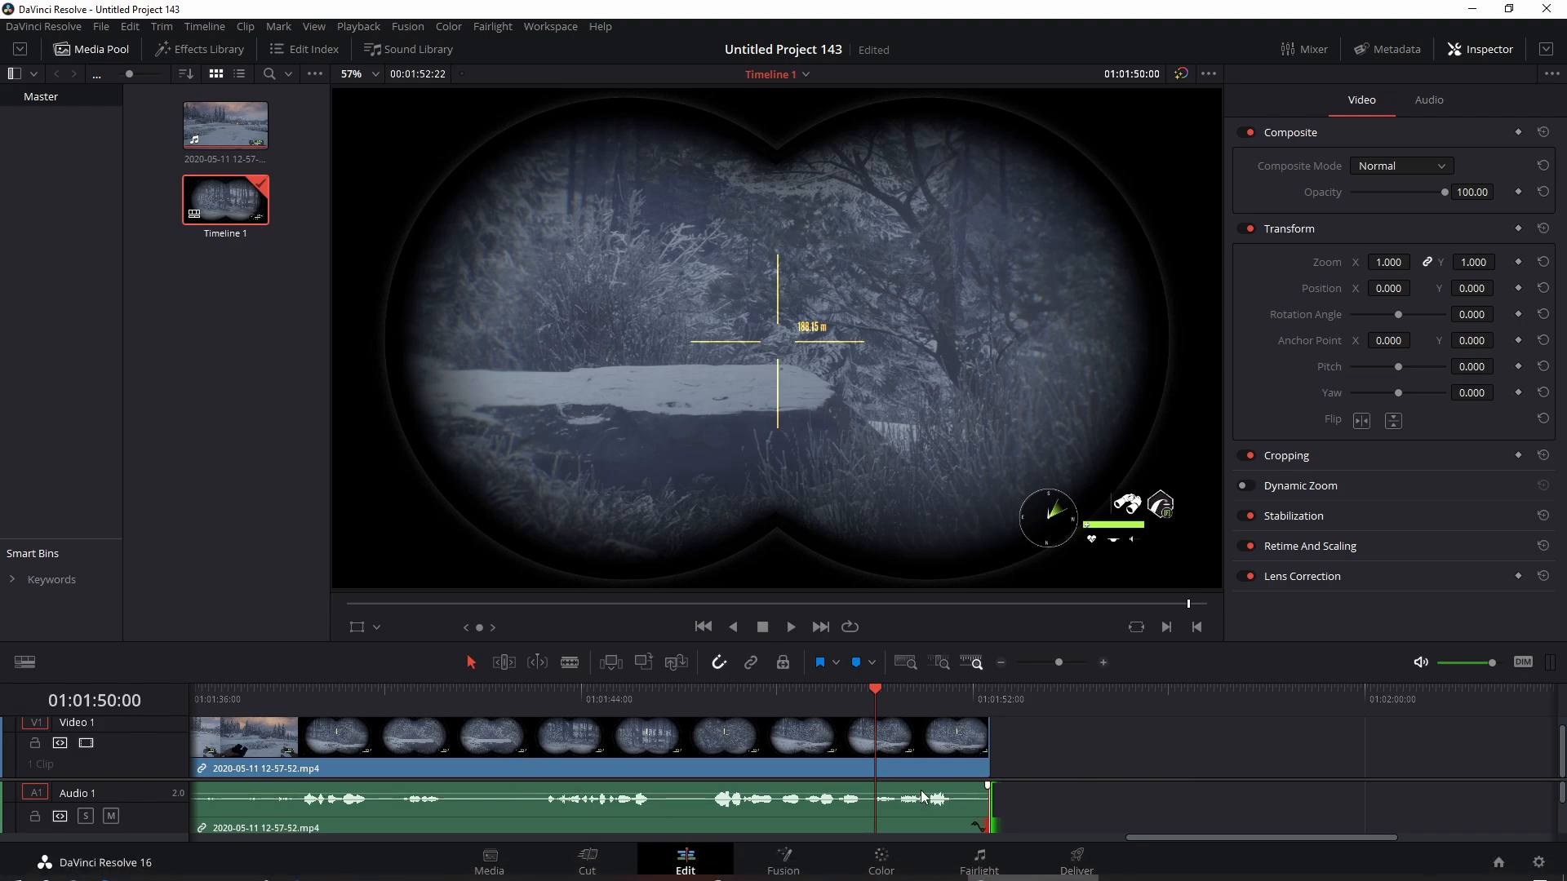
Split the gameplay clip's video and audio at 01:01:51:45 with the blade tool and return to the selection tool.
drag(873, 694, 962, 697)
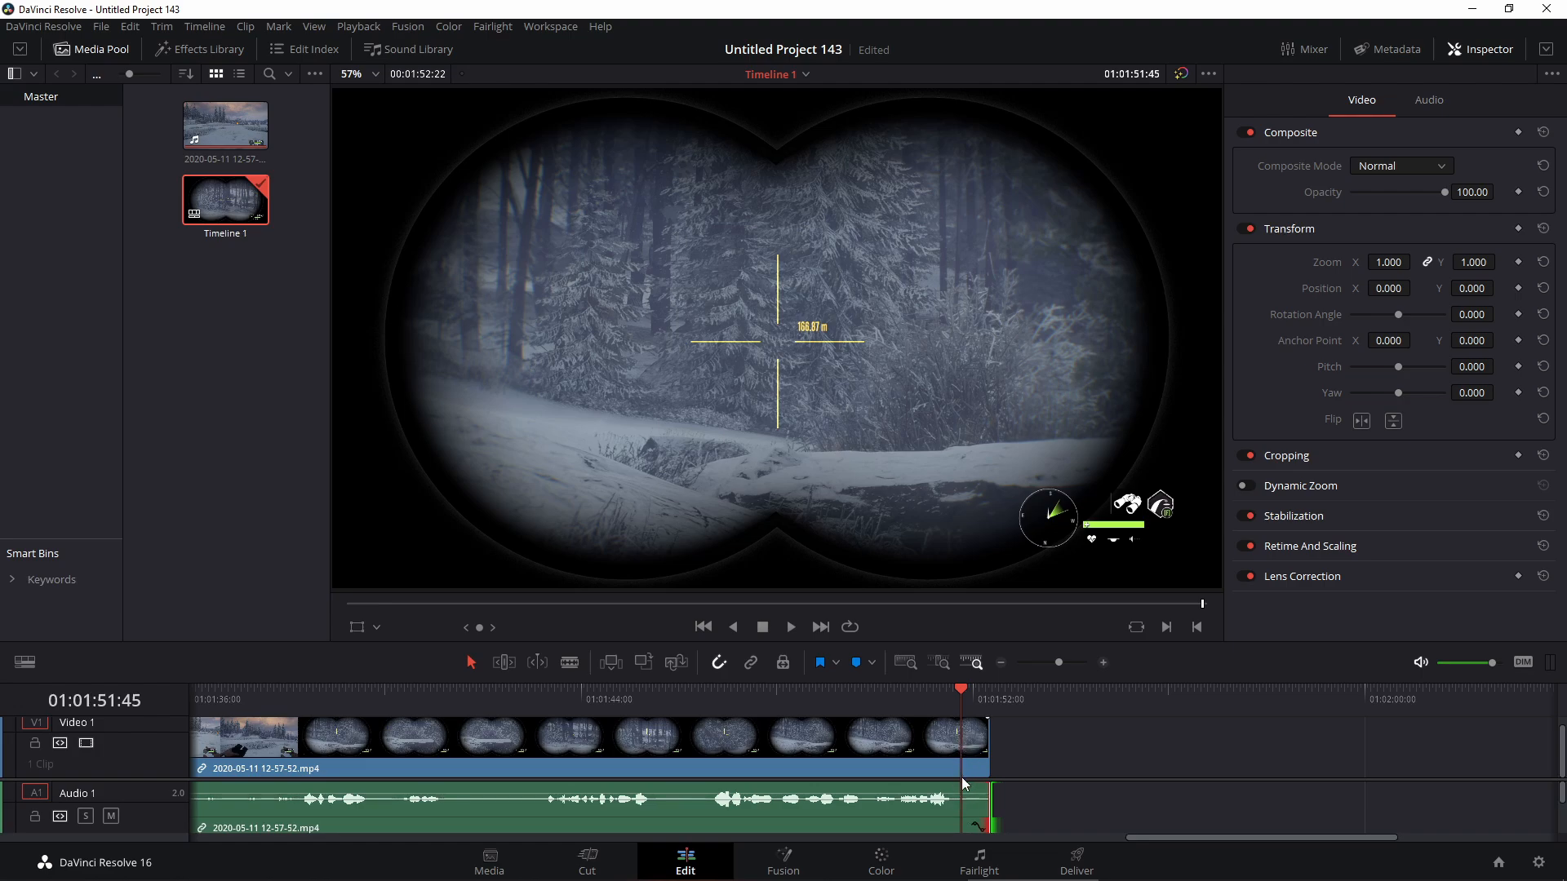
click(570, 664)
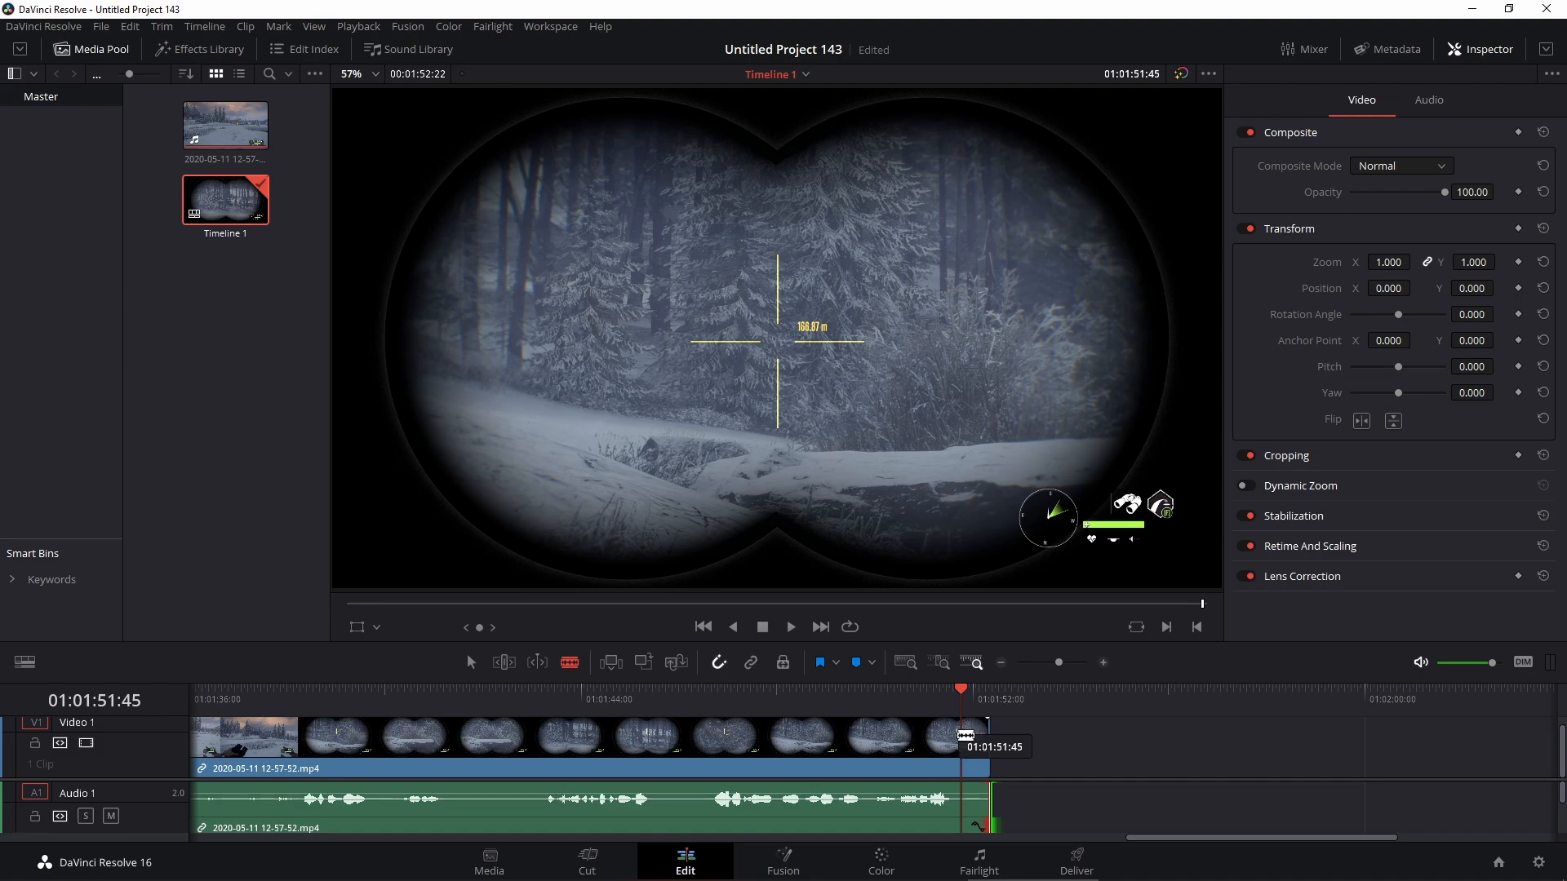
click(966, 736)
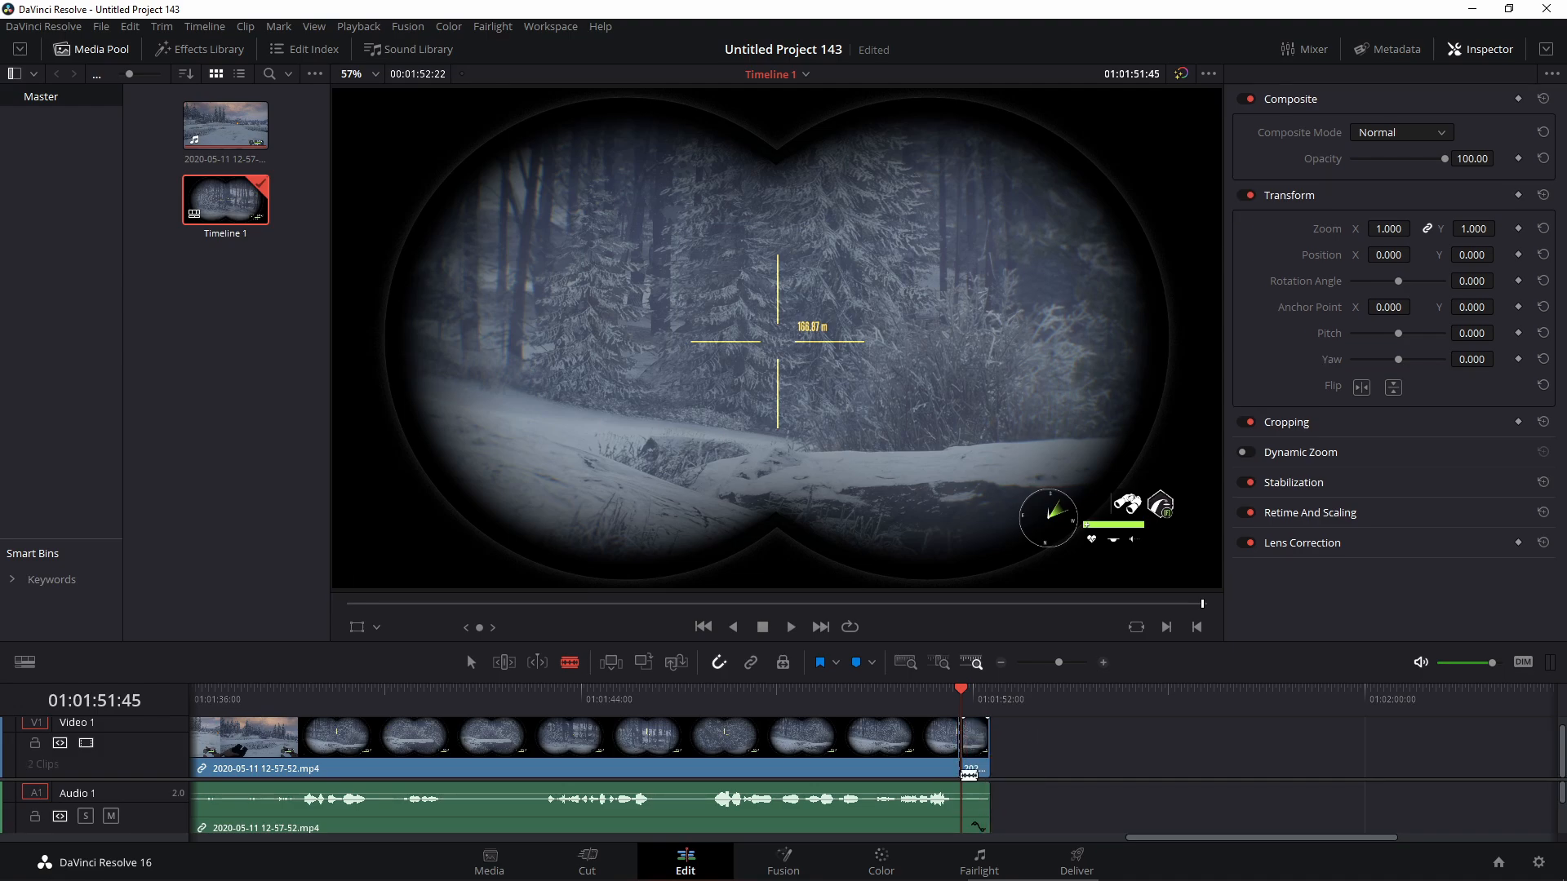
click(969, 786)
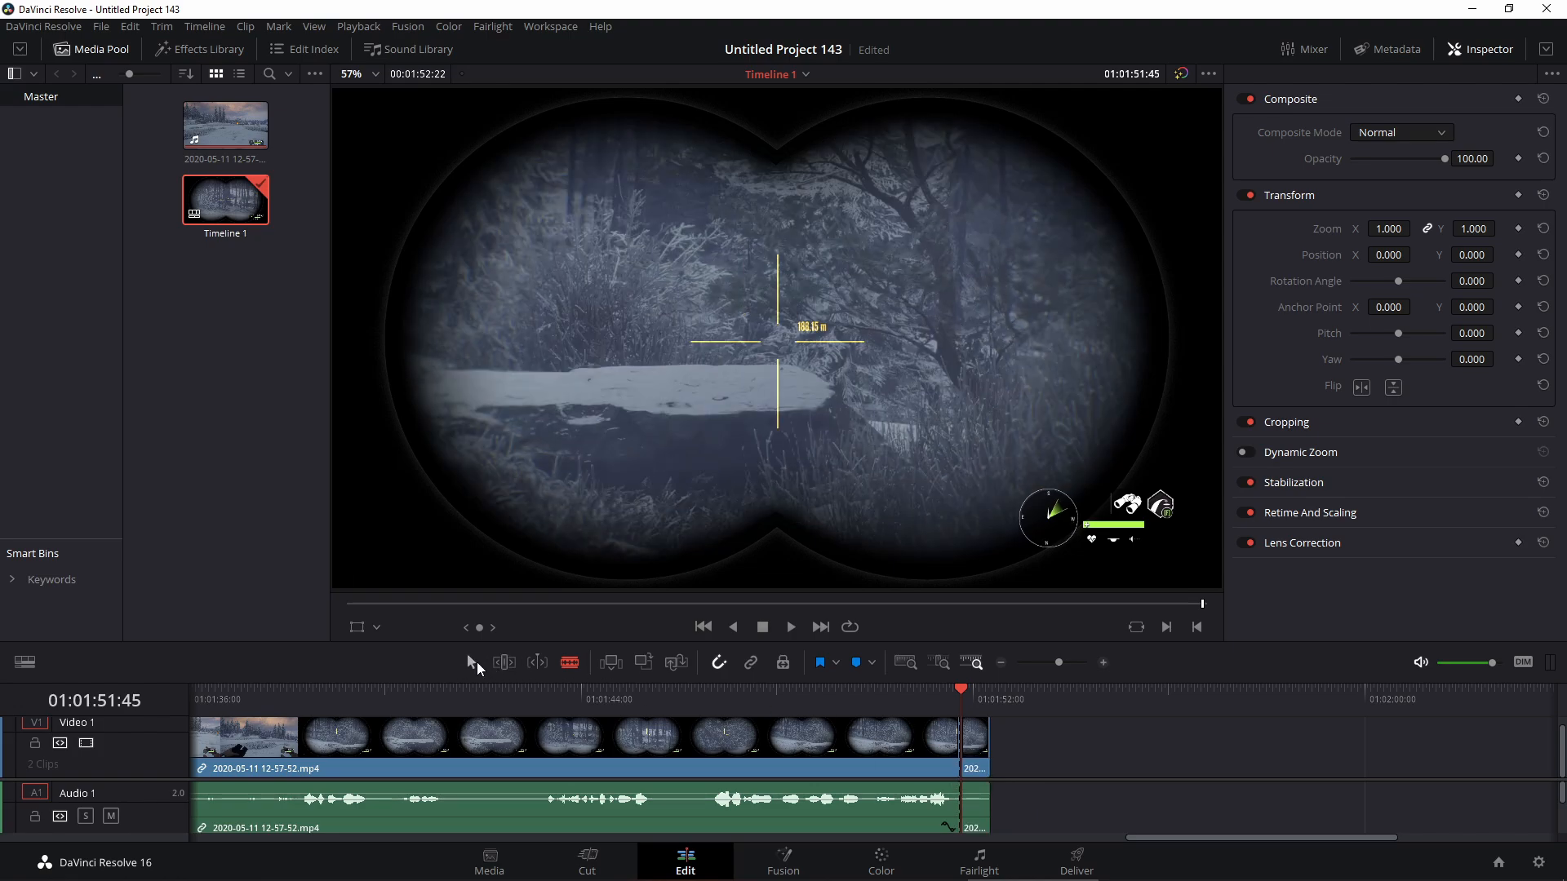
click(470, 663)
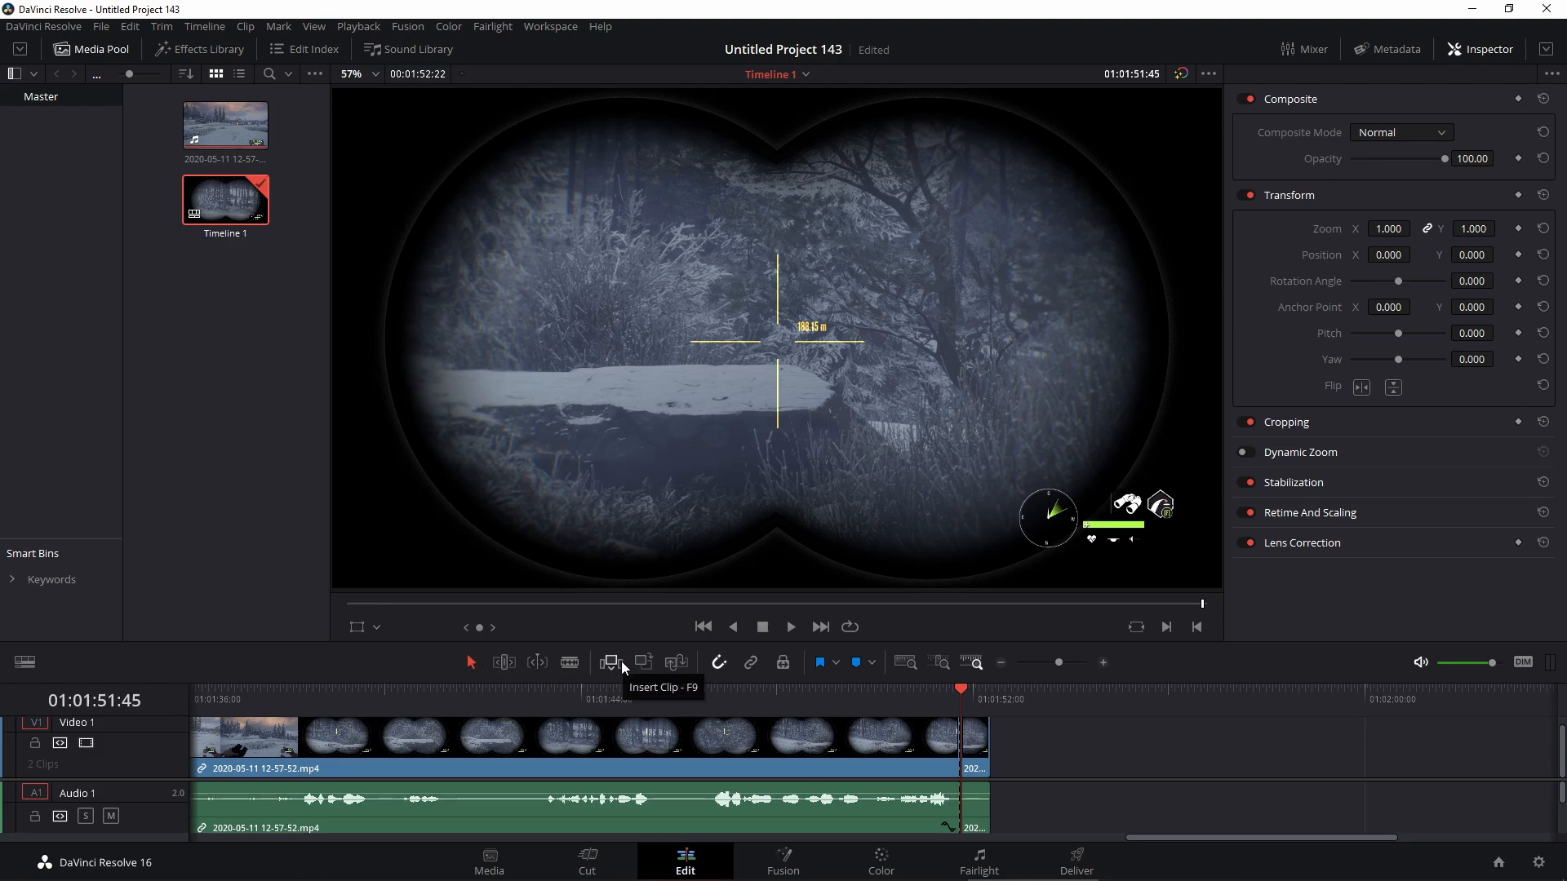
Delete the short video and audio pieces after the 01:01:51:45 cut and move the playhead back to 01:01:48:50.
right_click(977, 754)
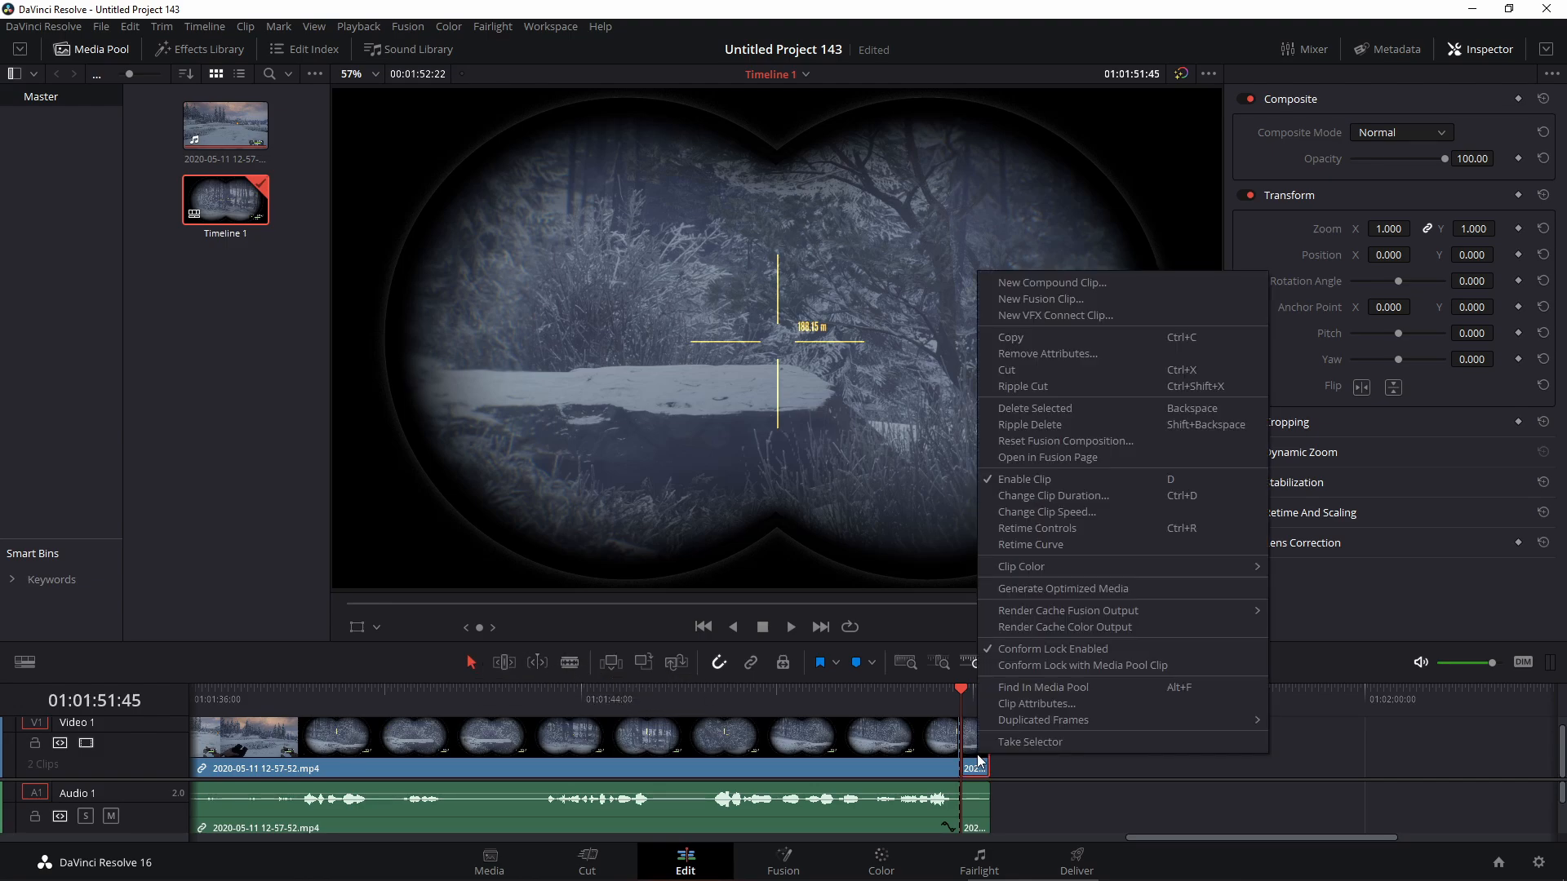
click(1009, 408)
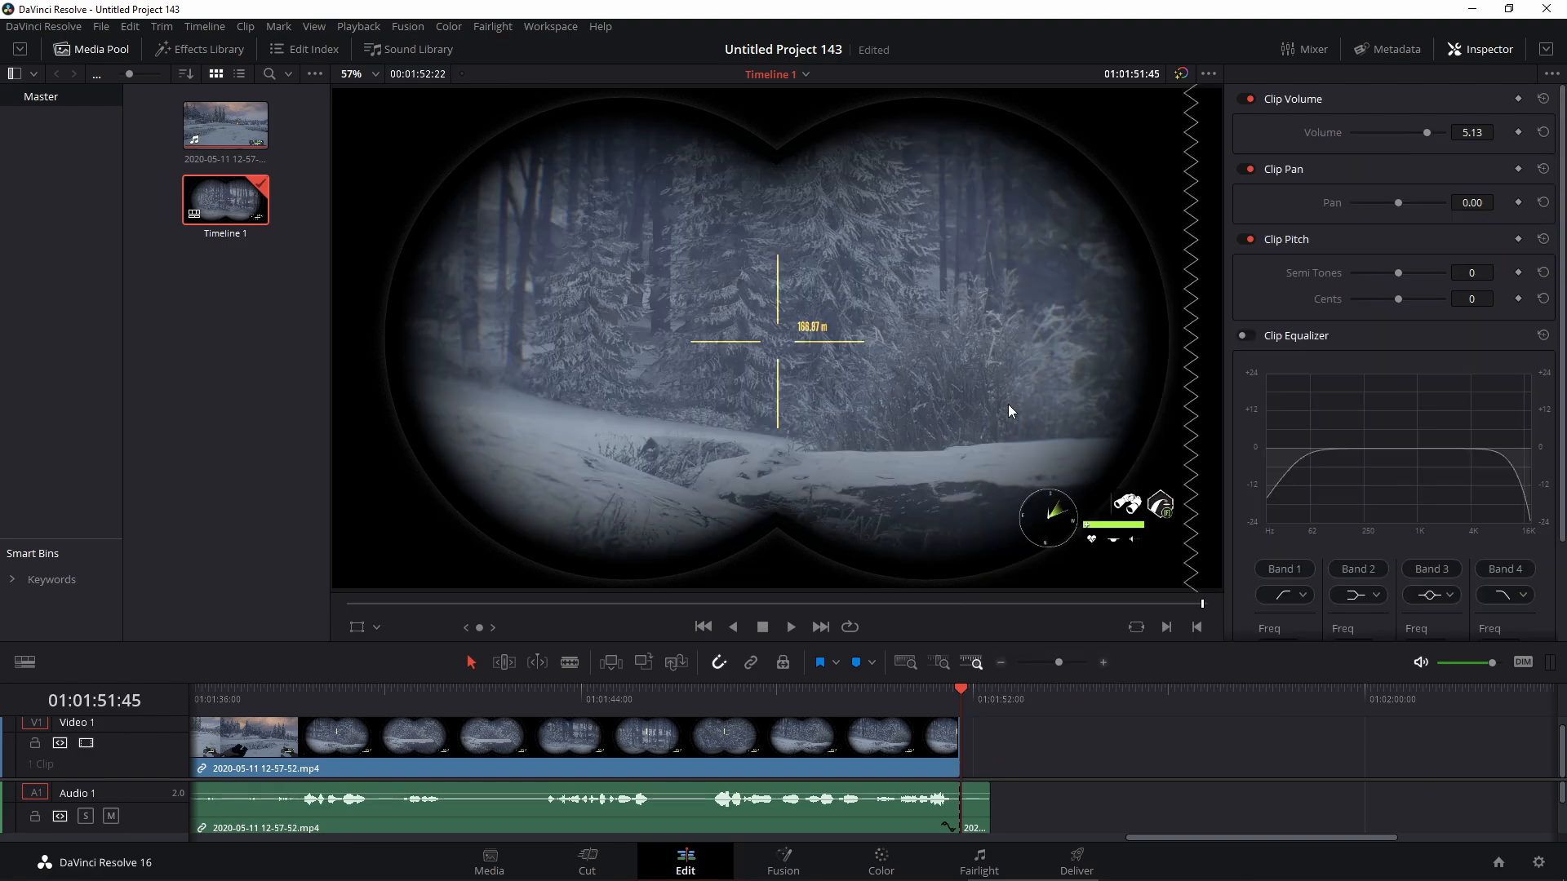
right_click(973, 813)
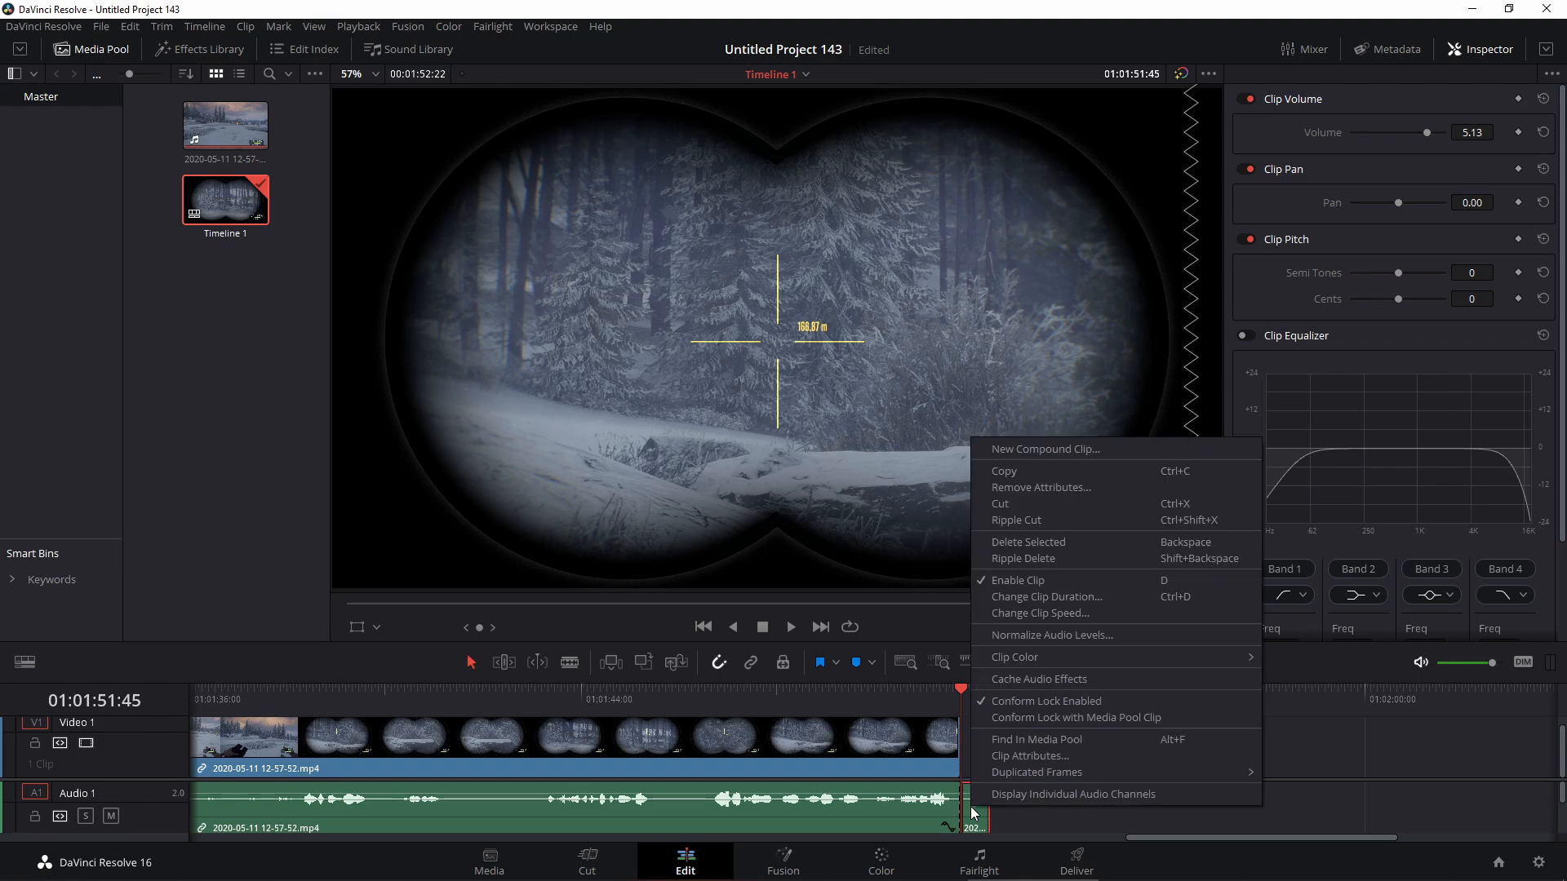
click(1011, 542)
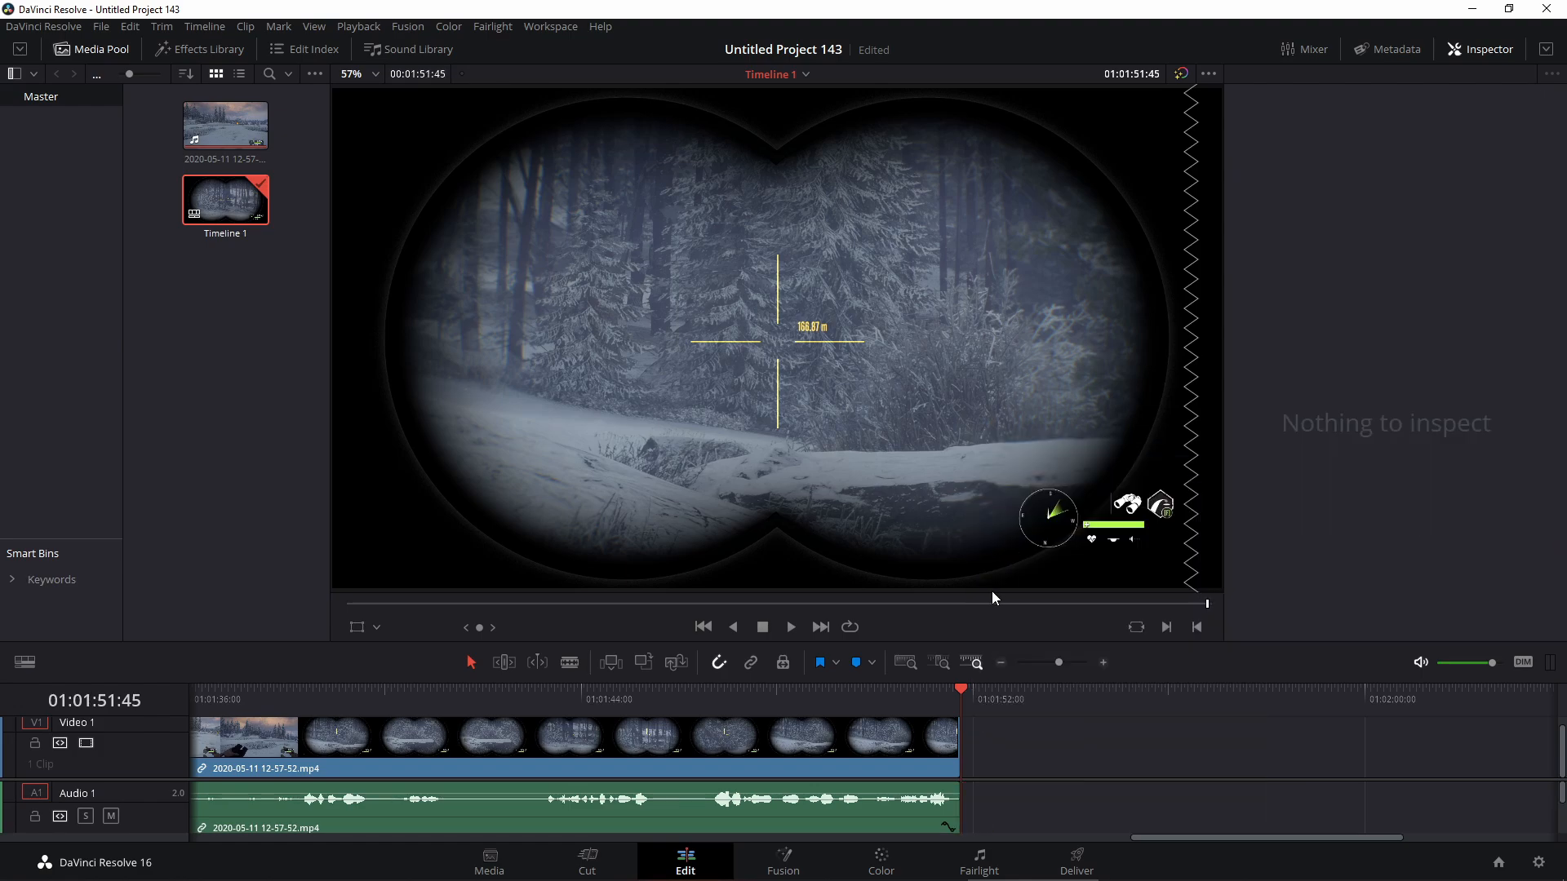
drag(960, 688, 818, 698)
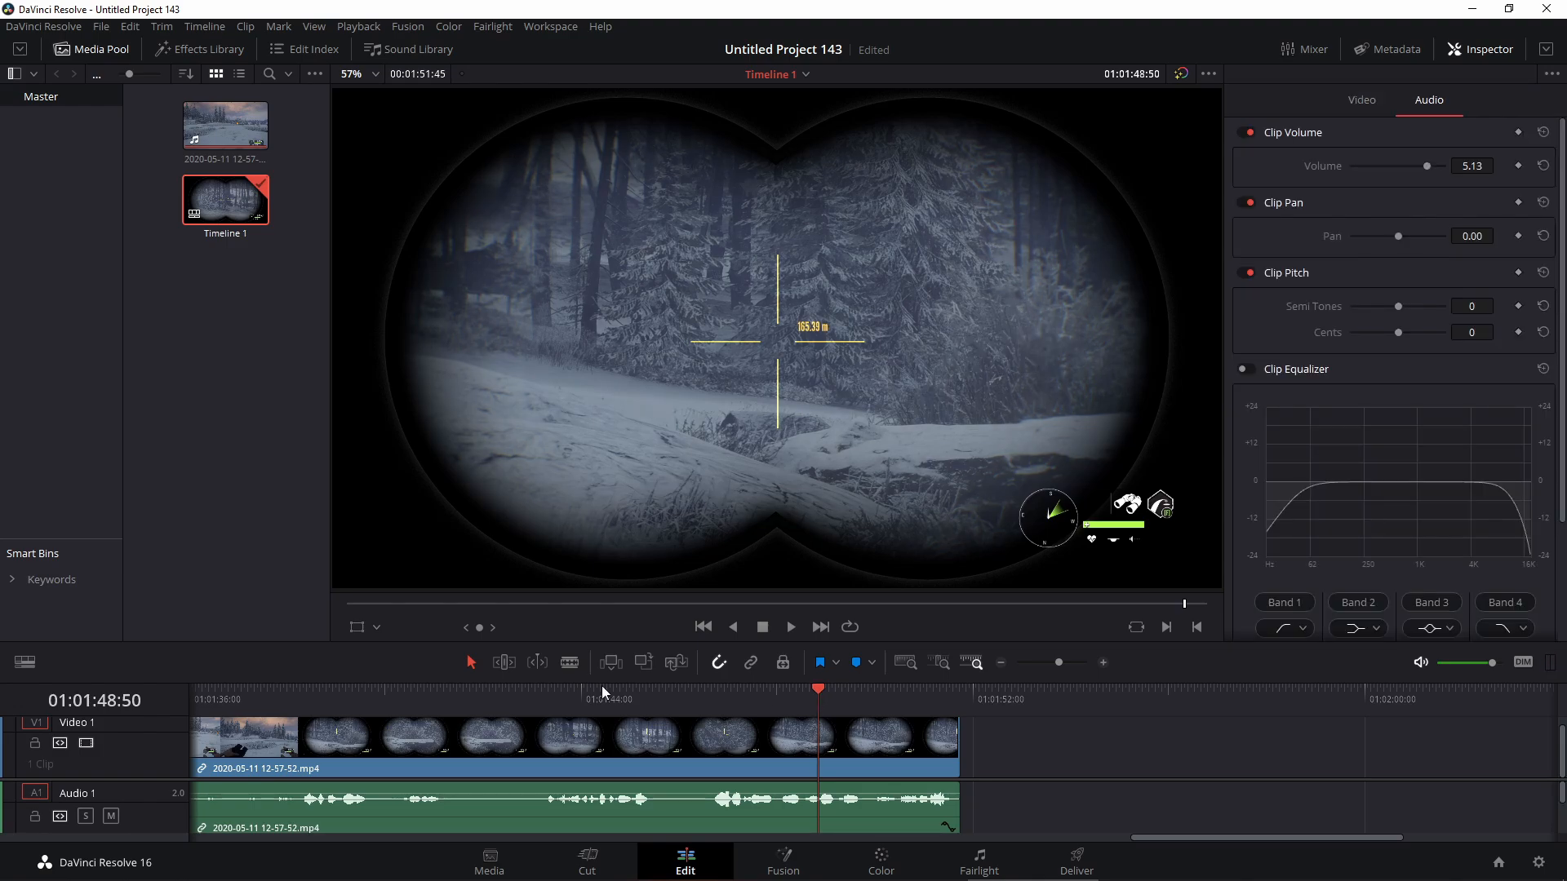
mouse_move(252, 880)
click(206, 870)
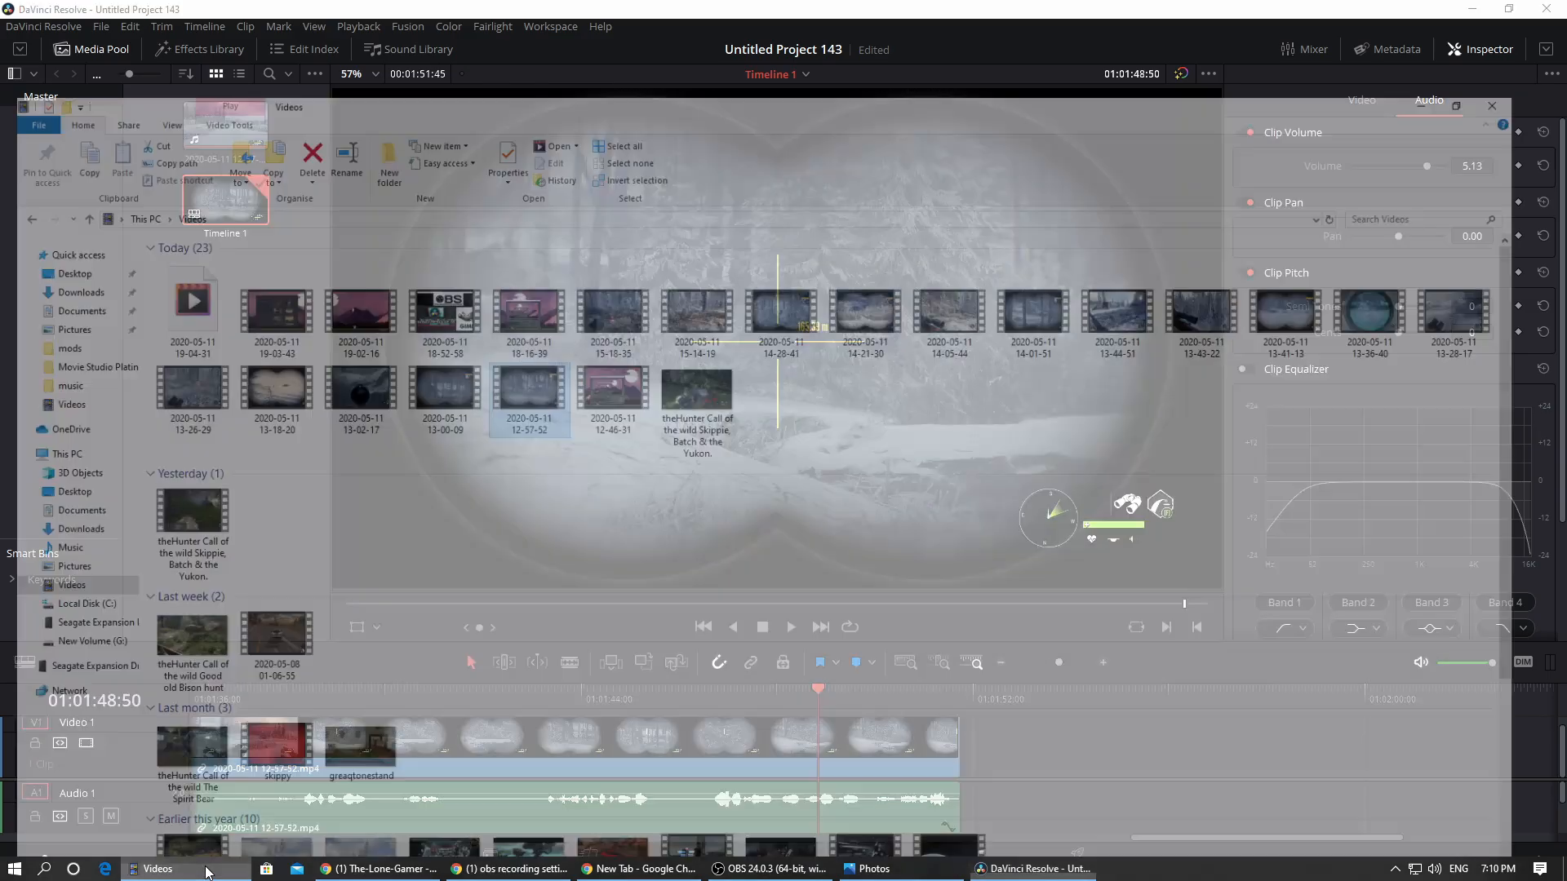
double_click(465, 307)
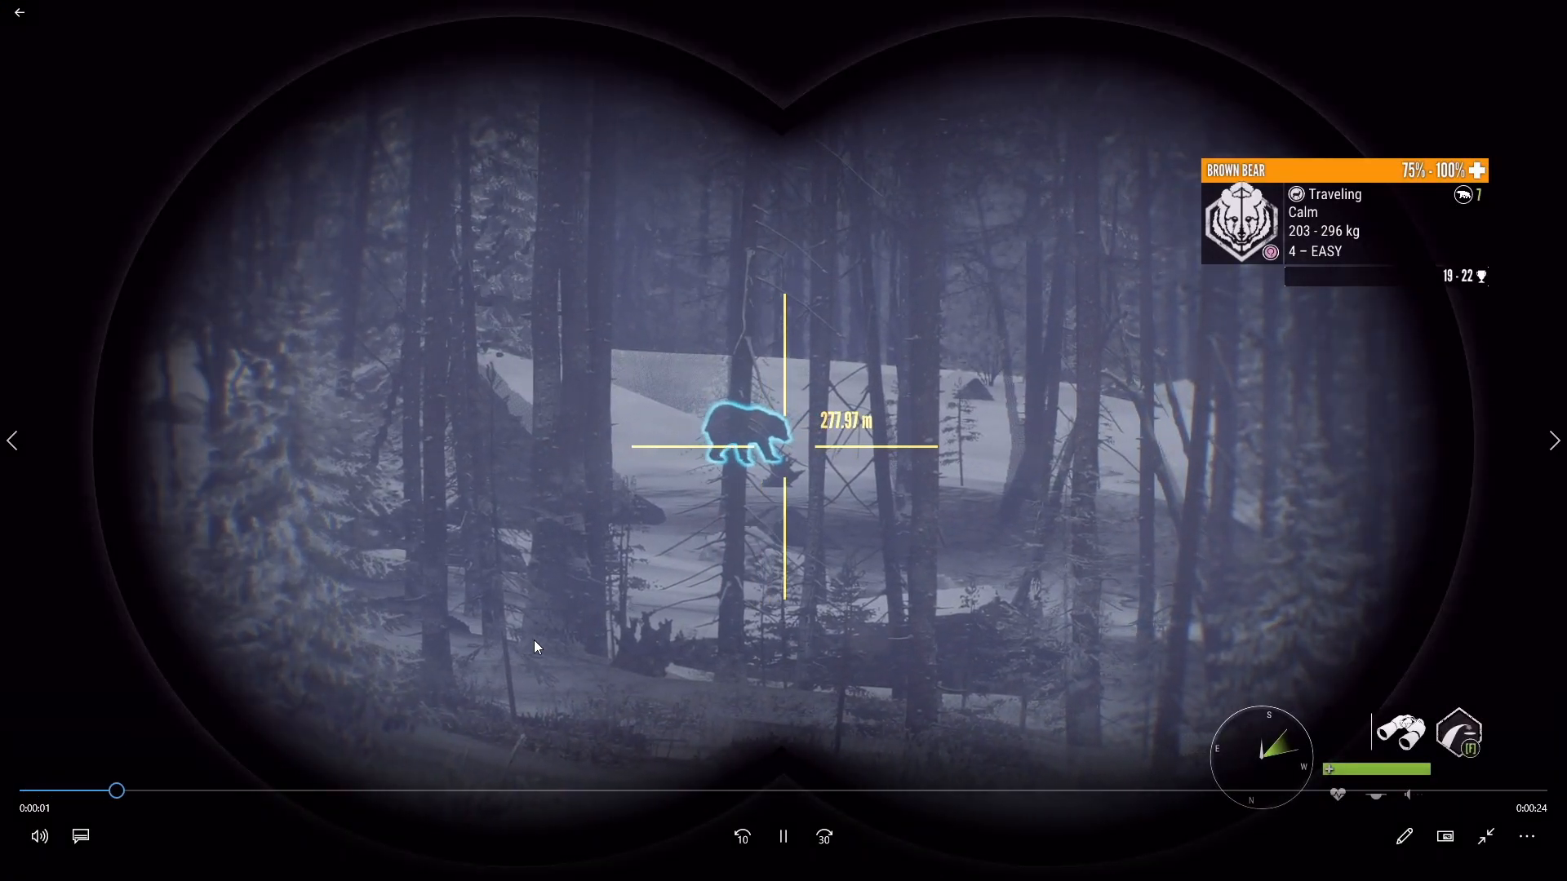
drag(206, 791, 471, 785)
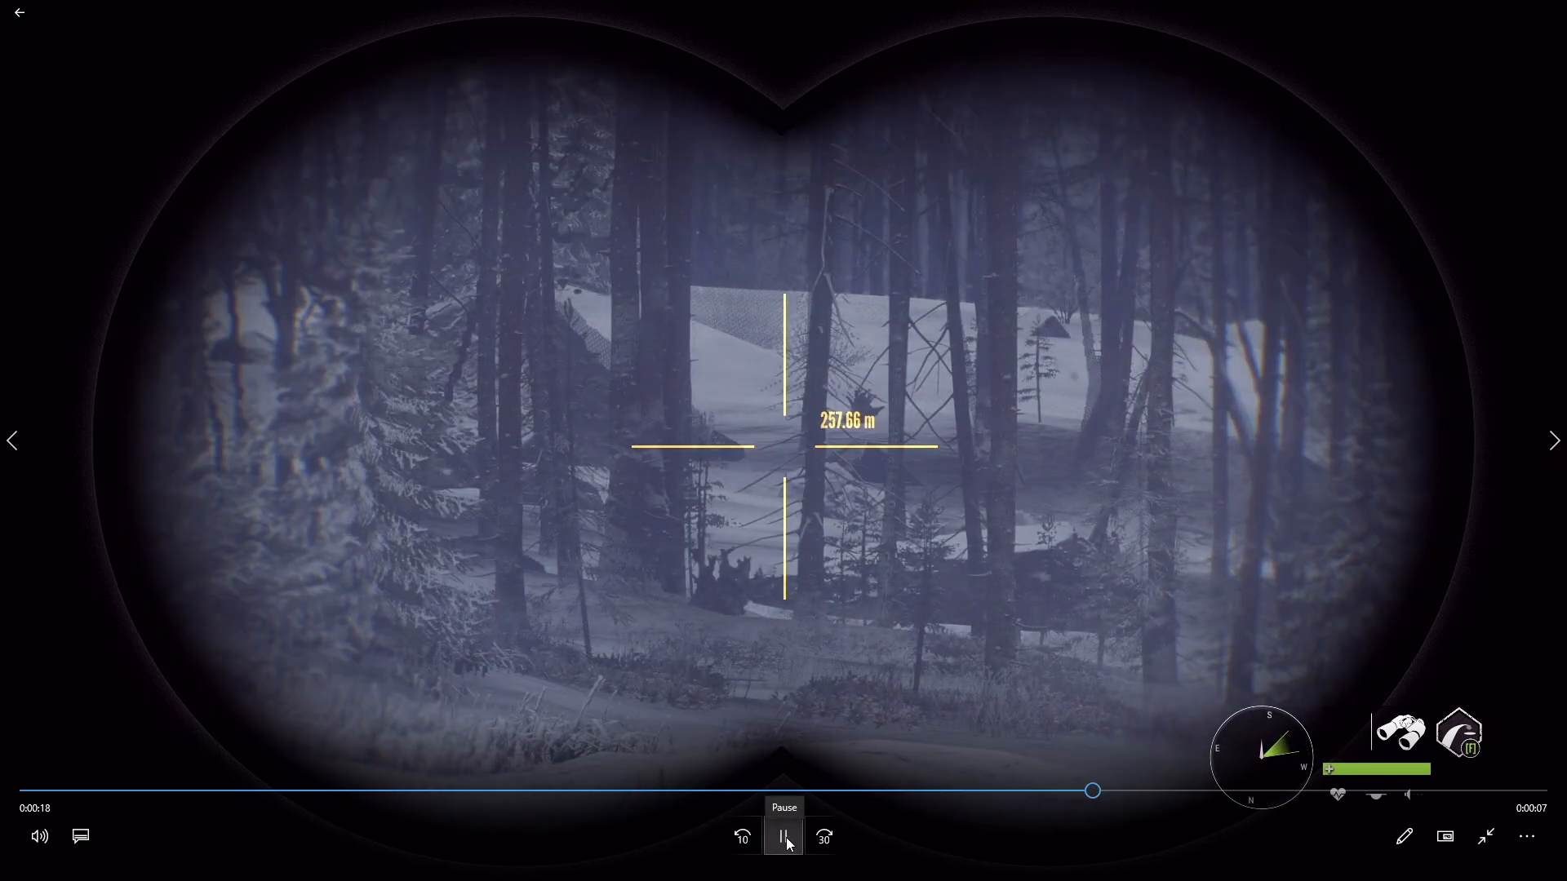
click(786, 838)
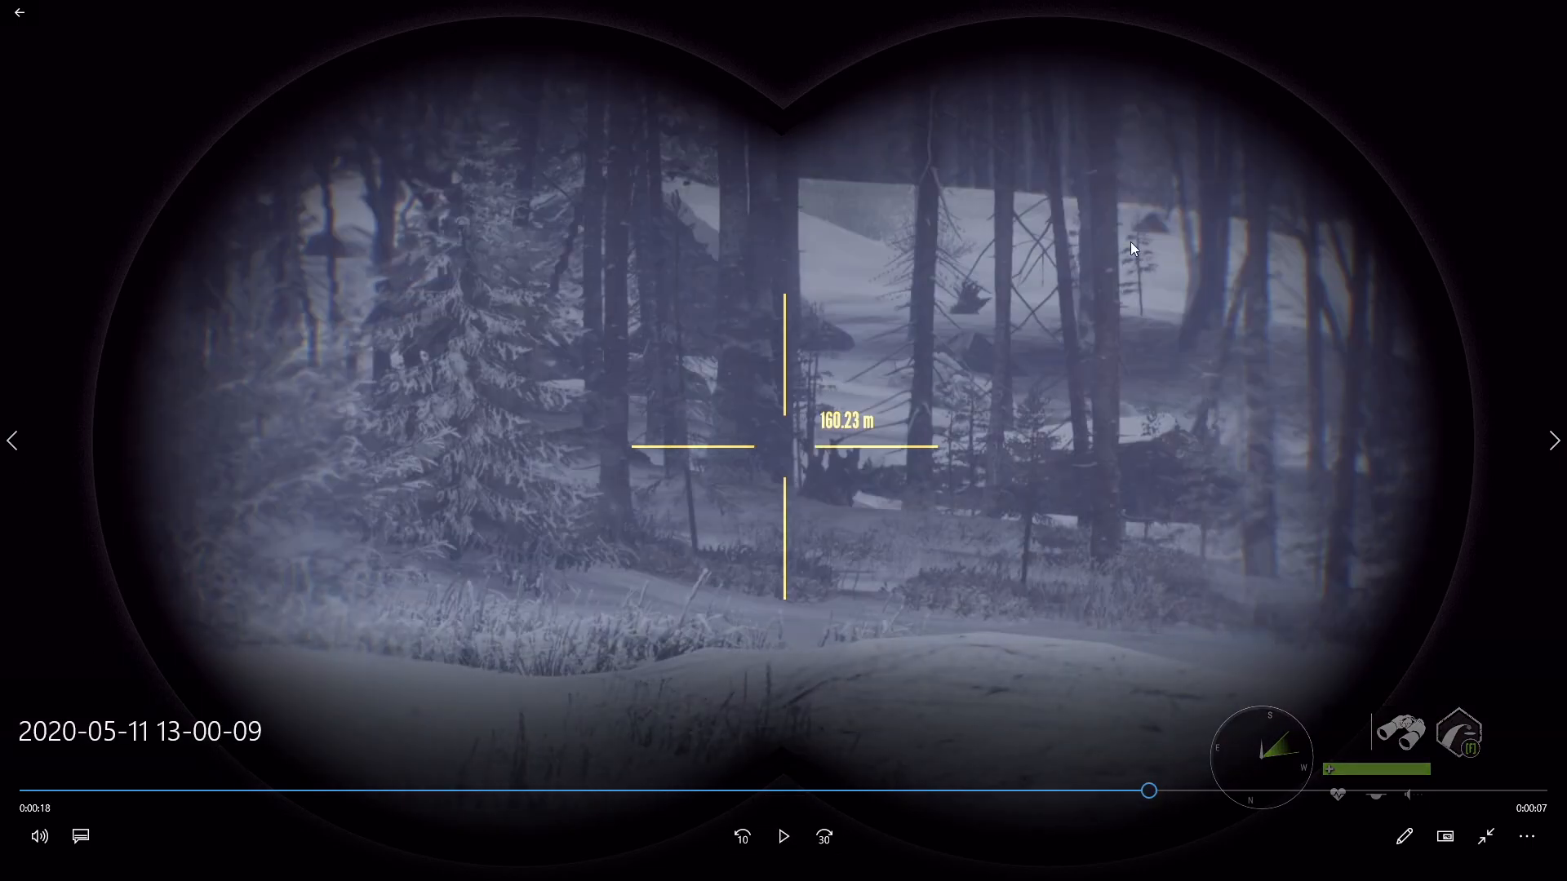
click(1479, 18)
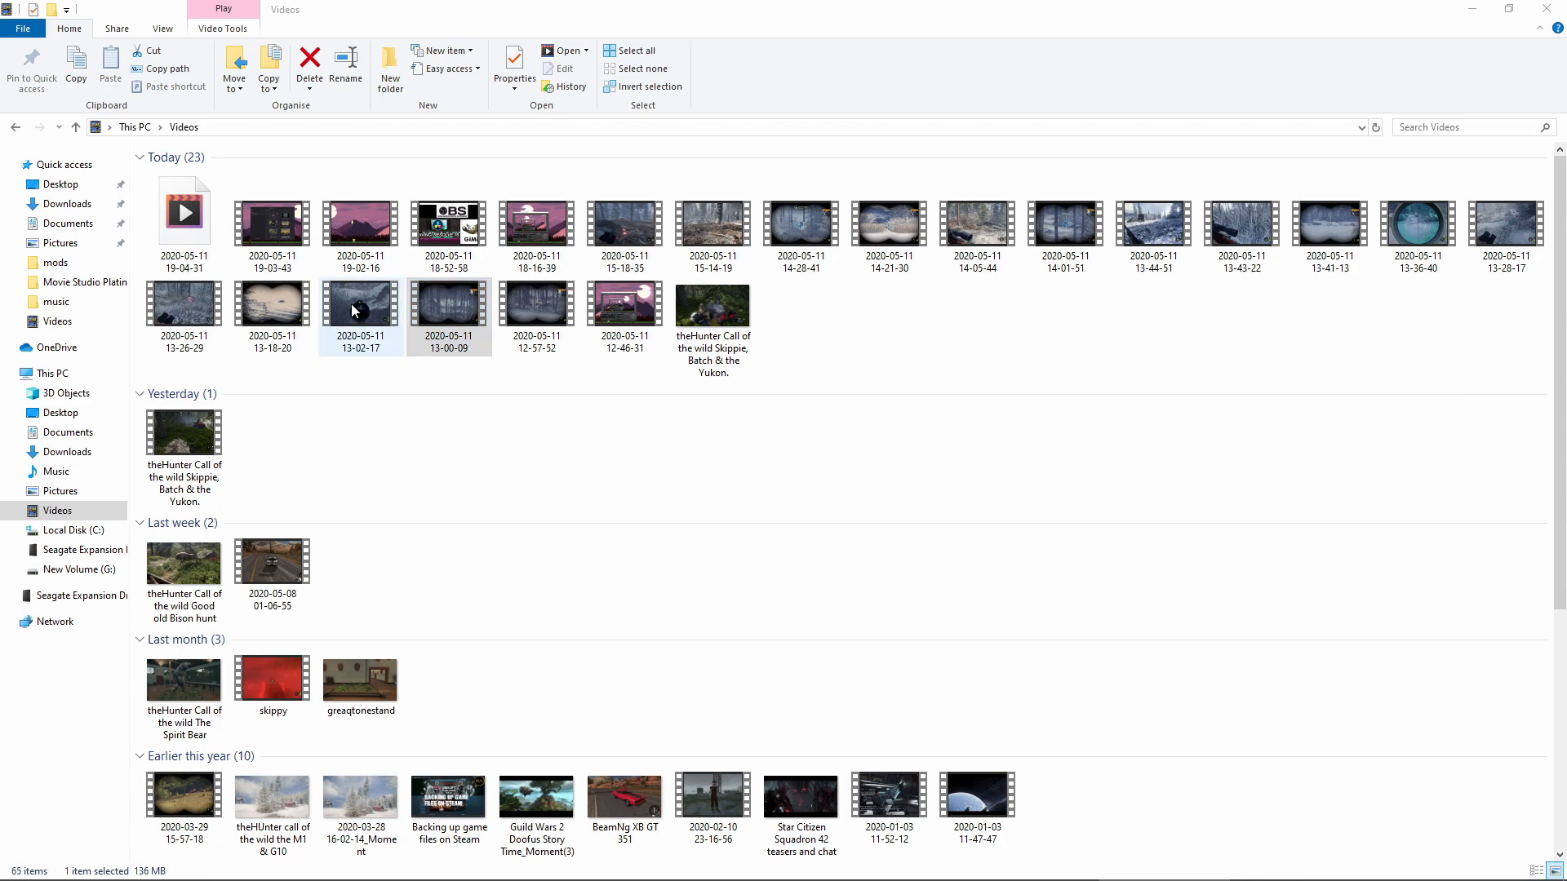
Minimize the open windows, switch to OBS Studio, review the recording hotkeys in its settings and close the settings.
click(1471, 10)
click(1474, 10)
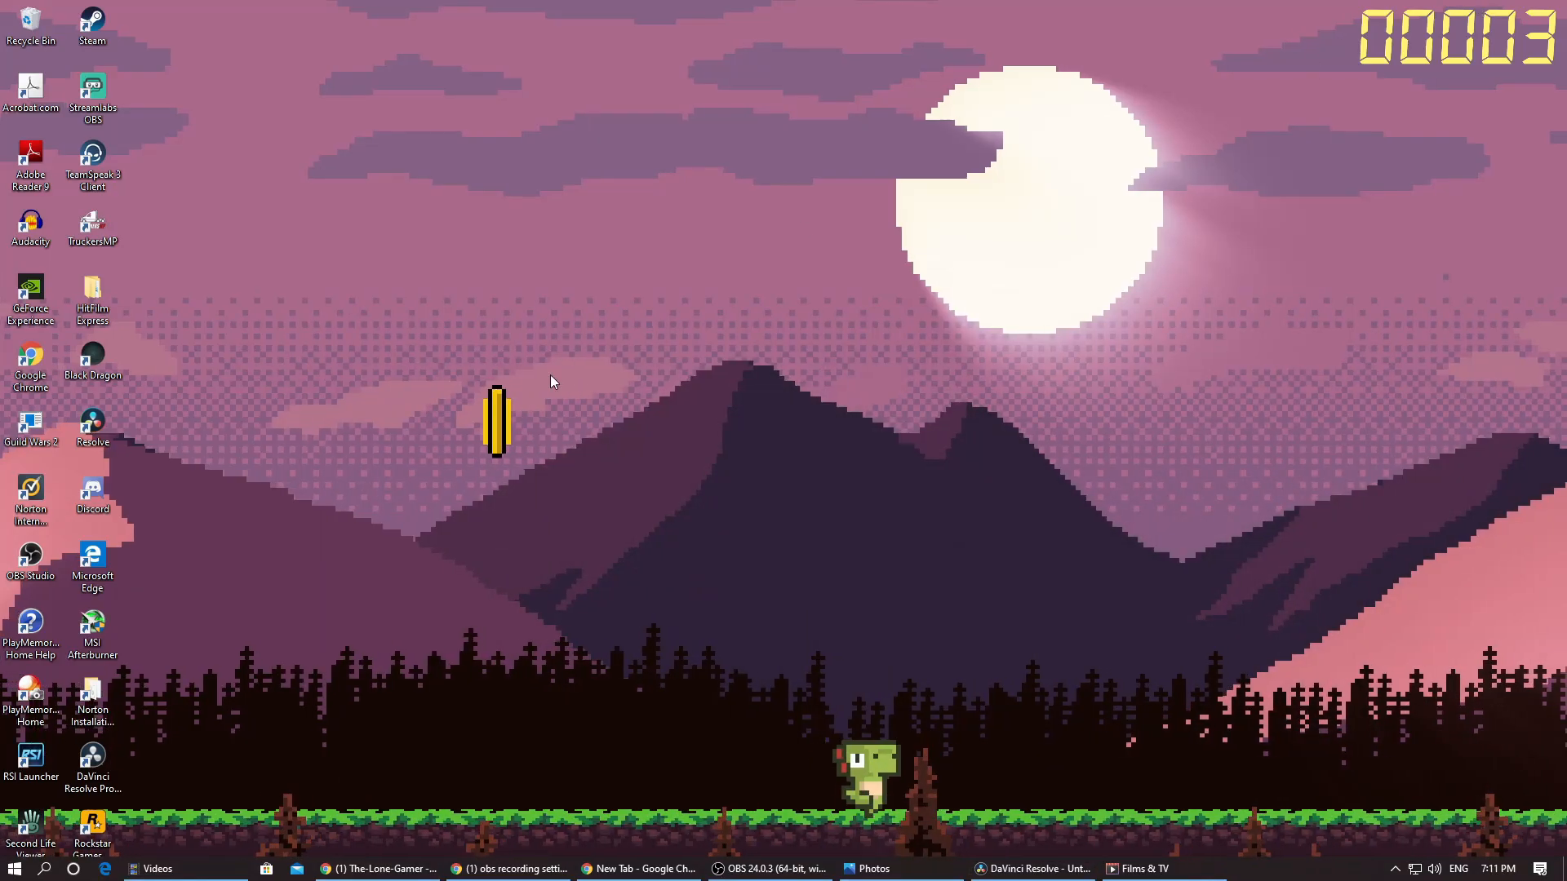
click(767, 869)
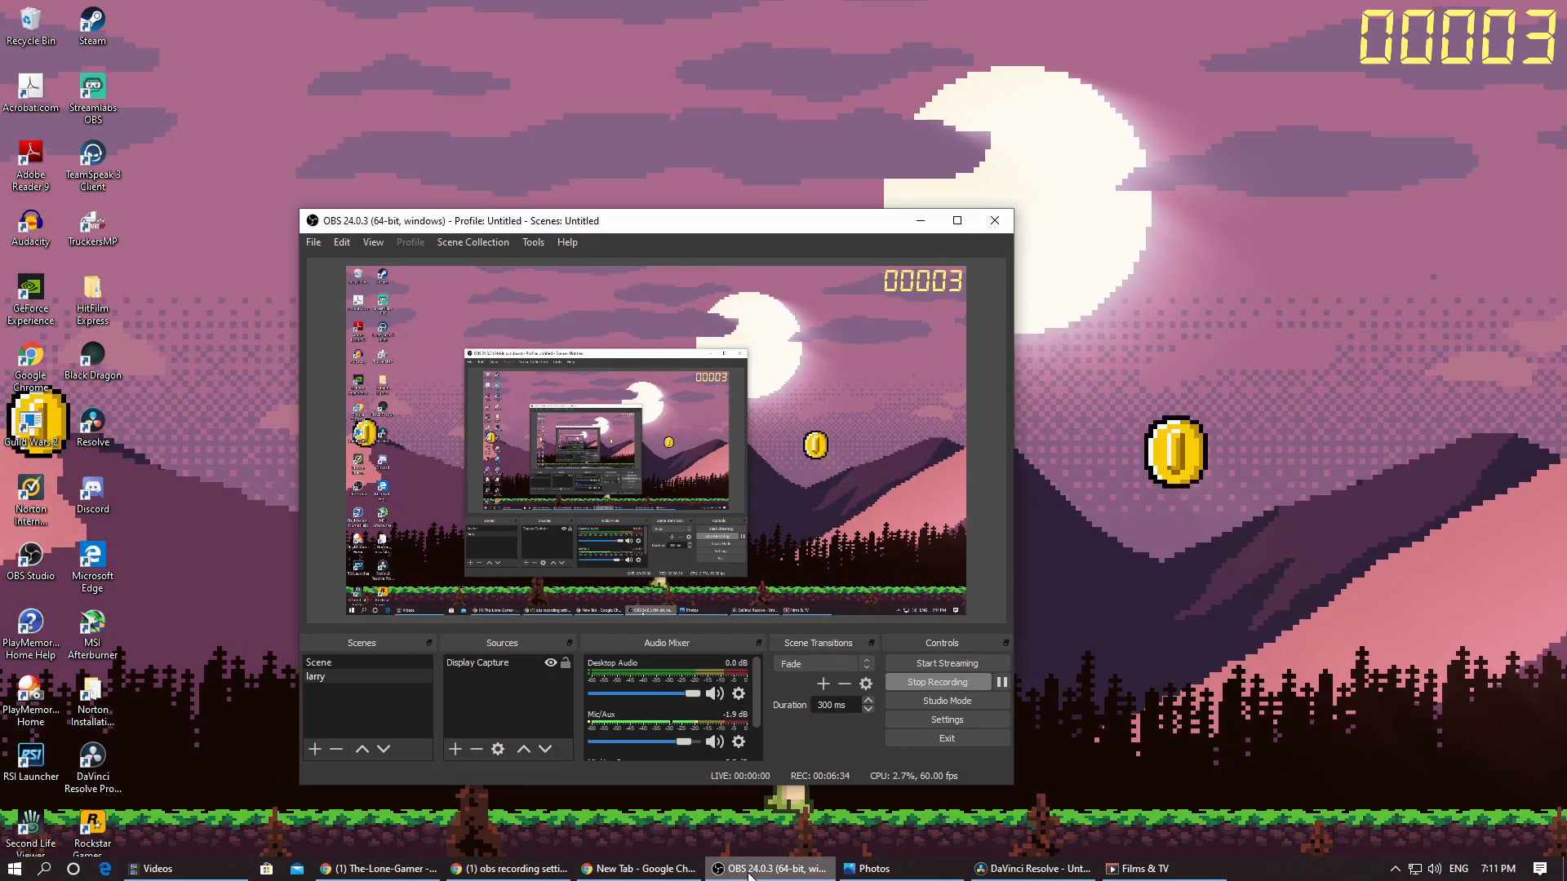
click(967, 717)
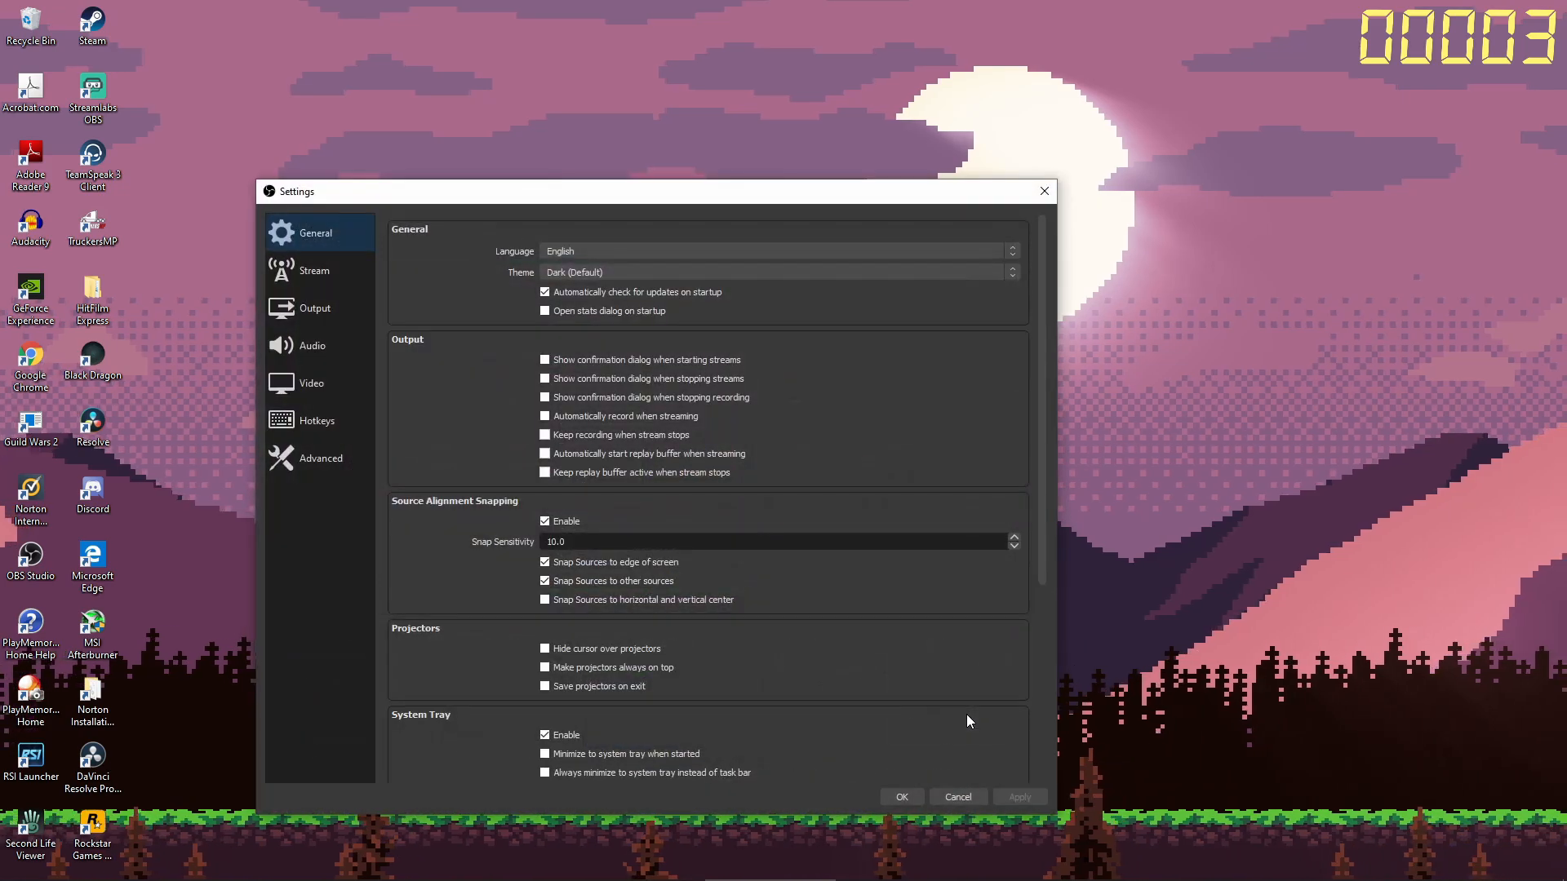
click(295, 410)
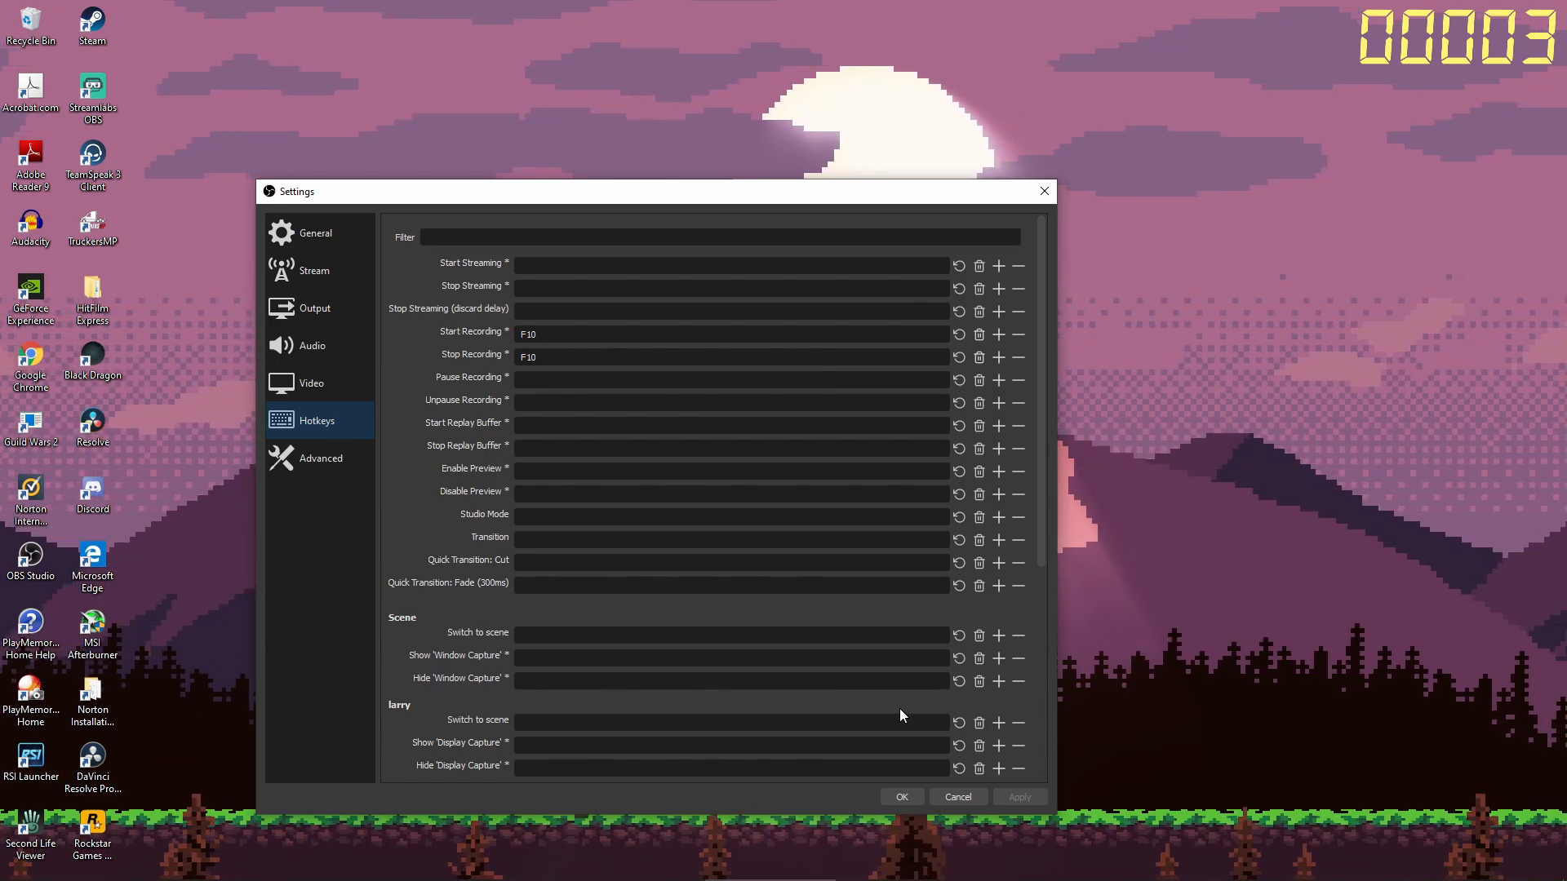
click(901, 798)
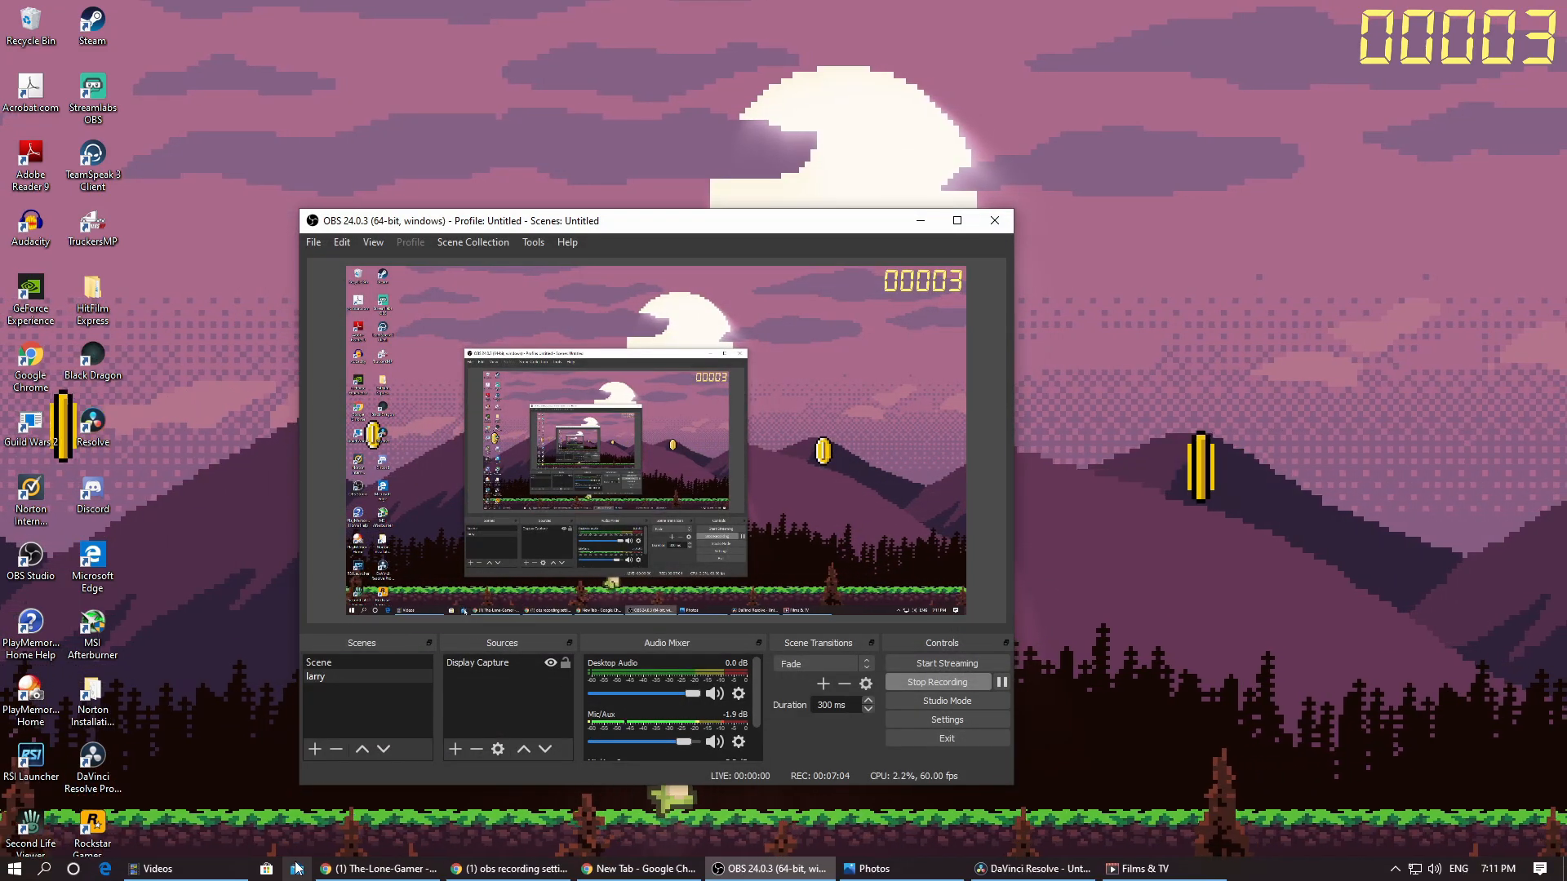
Look over the recordings in File Explorer's Videos folder, and minimize the folder and OBS Studio.
click(158, 869)
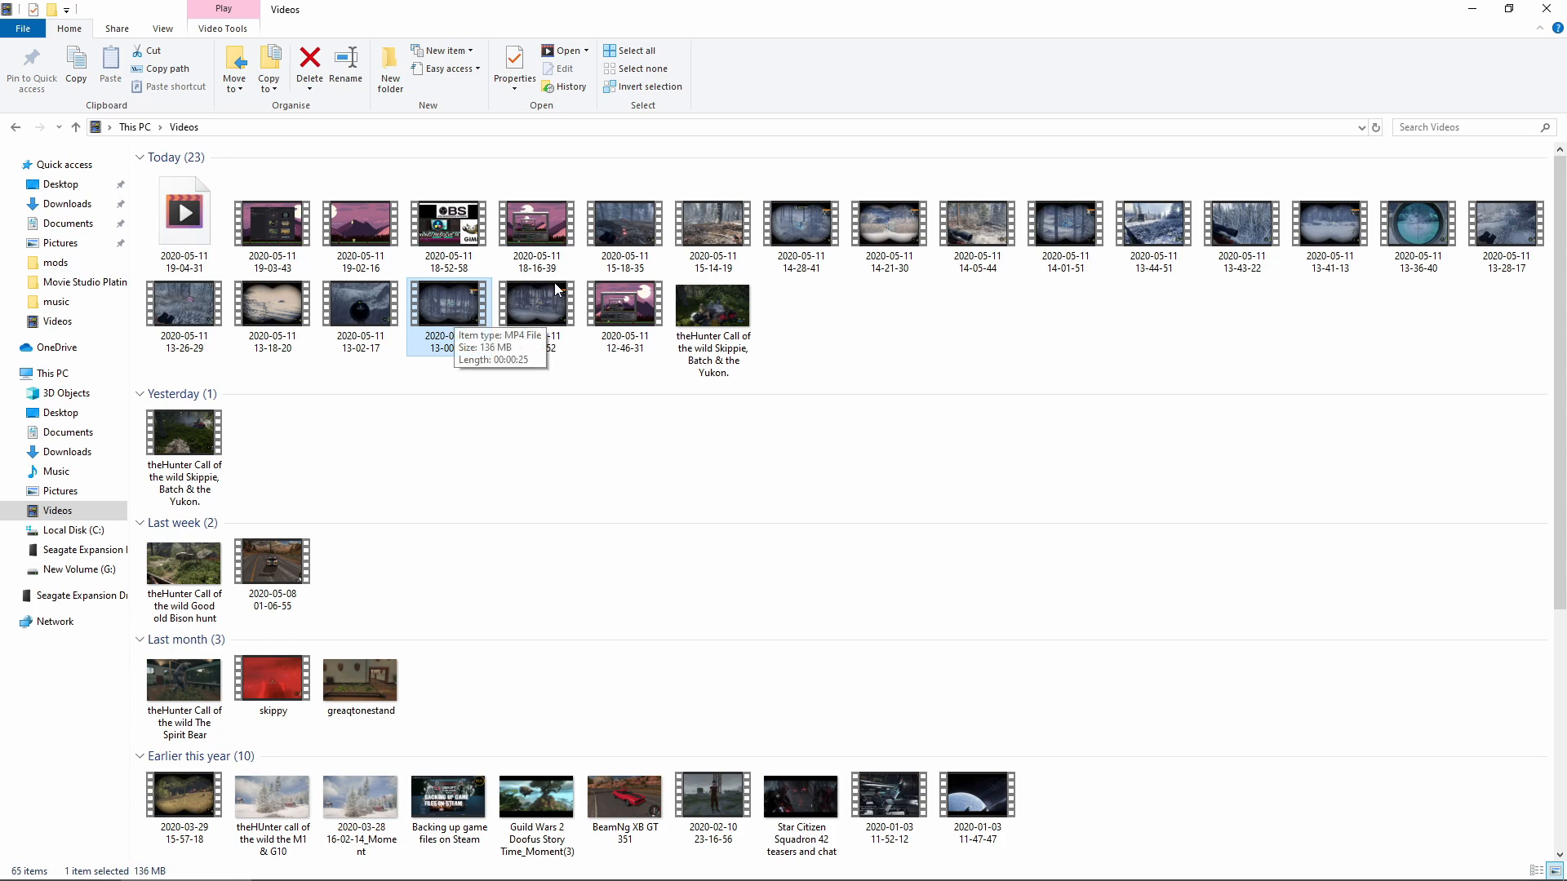
click(1482, 10)
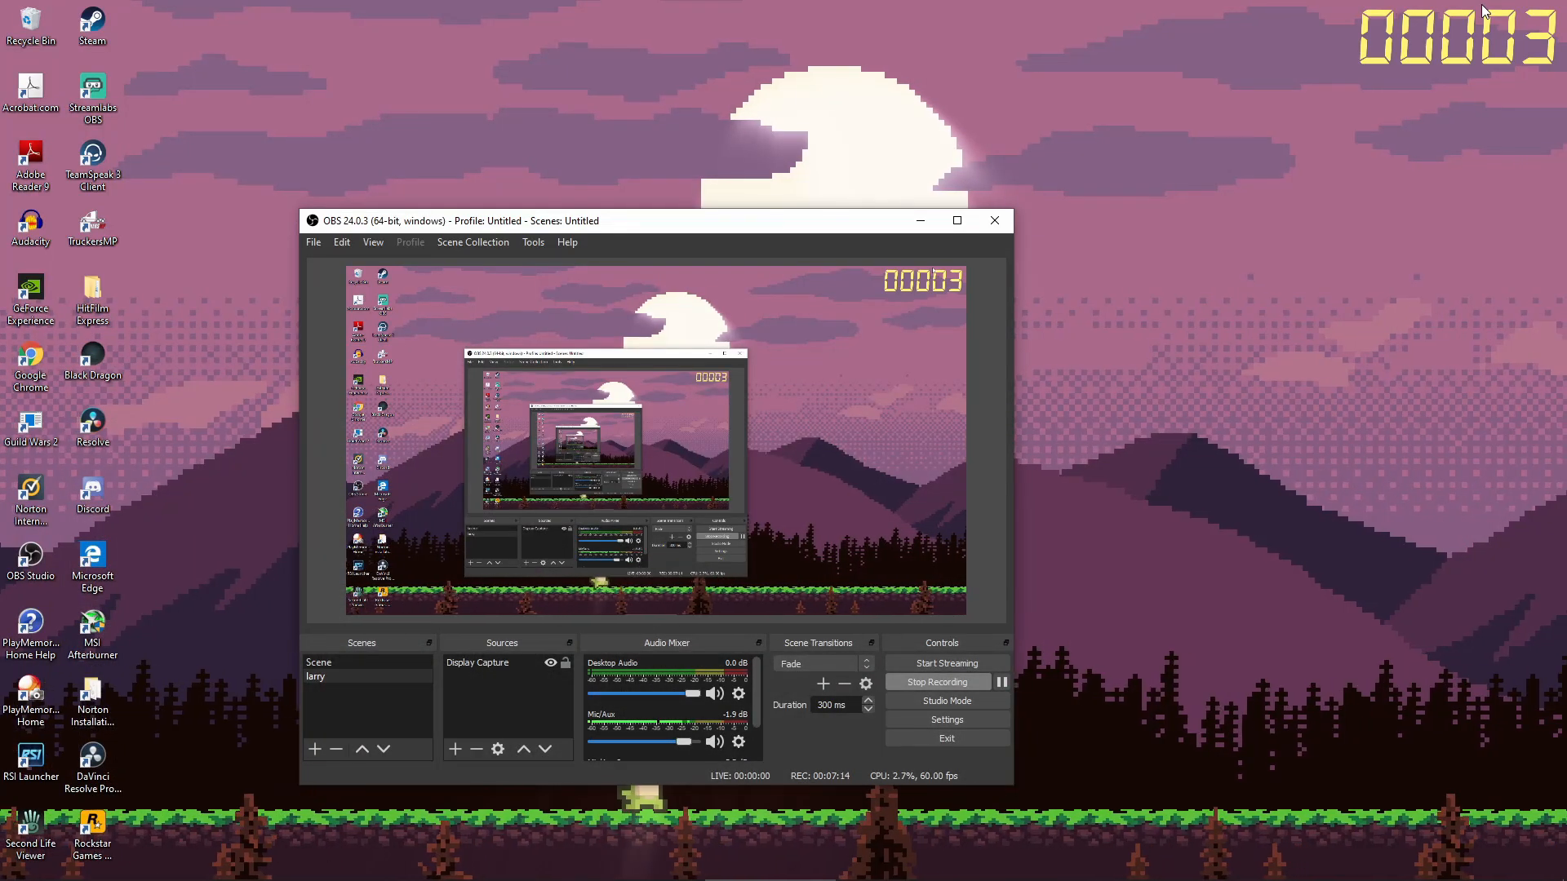
click(916, 222)
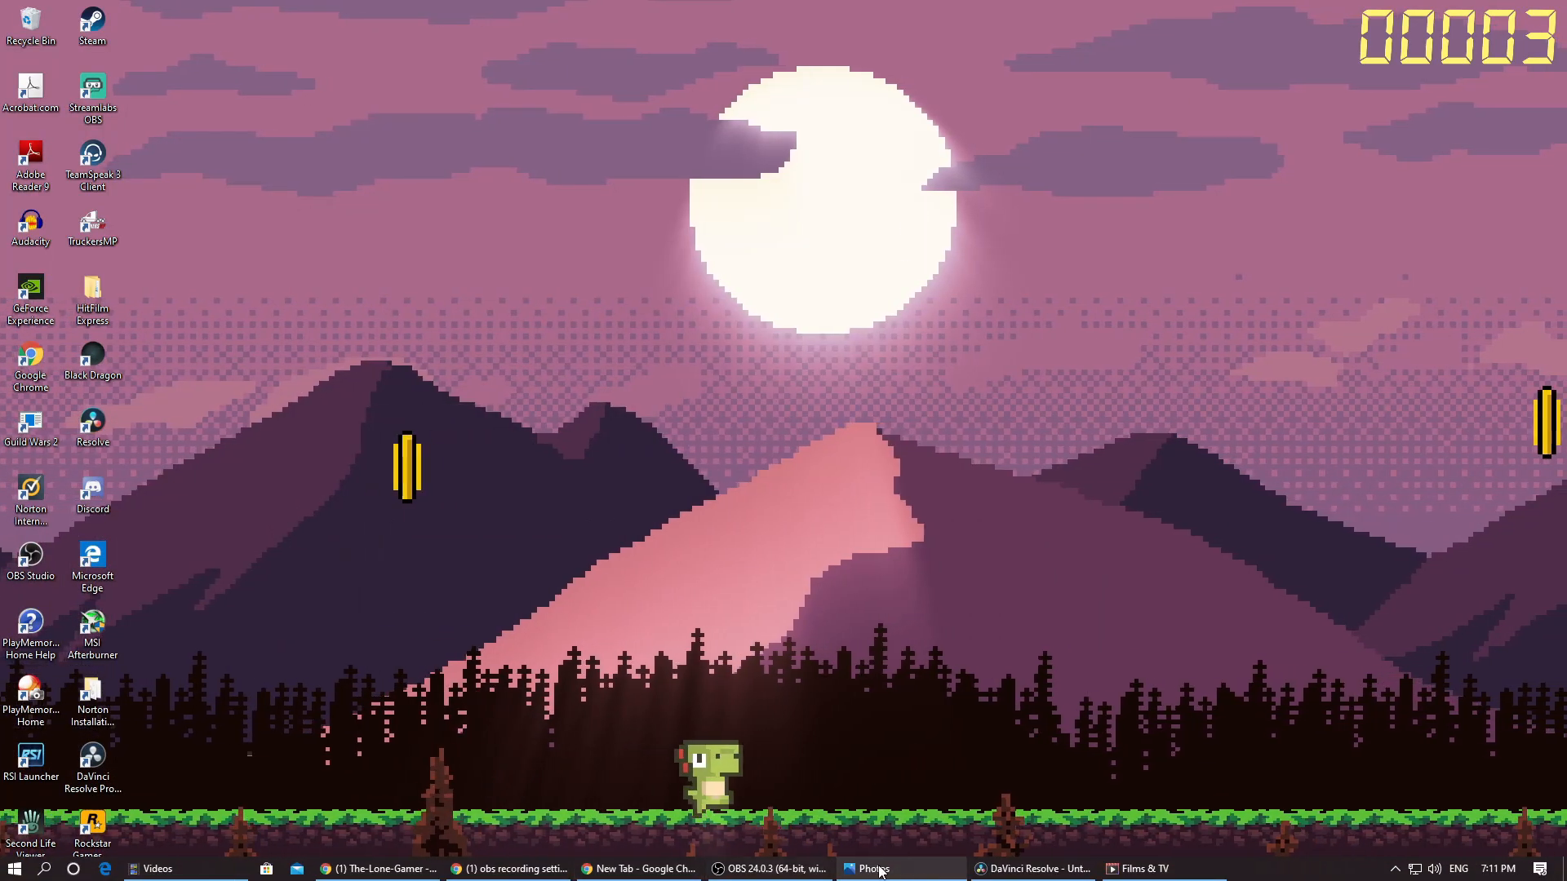
Switch to DaVinci Resolve and look over its file import options and the timeline tracks.
click(1030, 869)
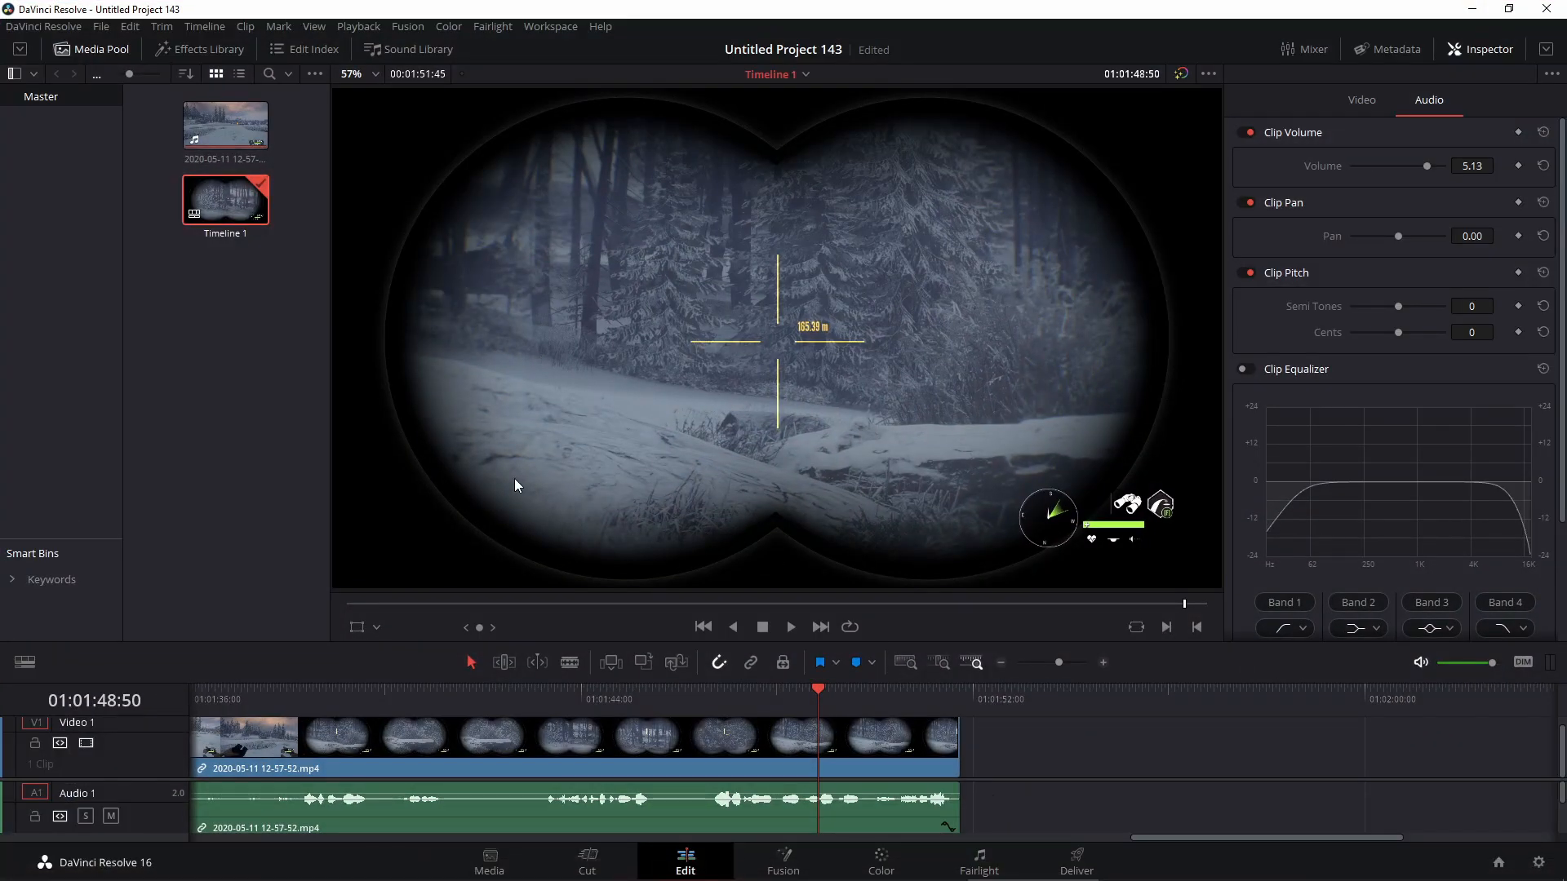
click(101, 27)
mouse_move(123, 180)
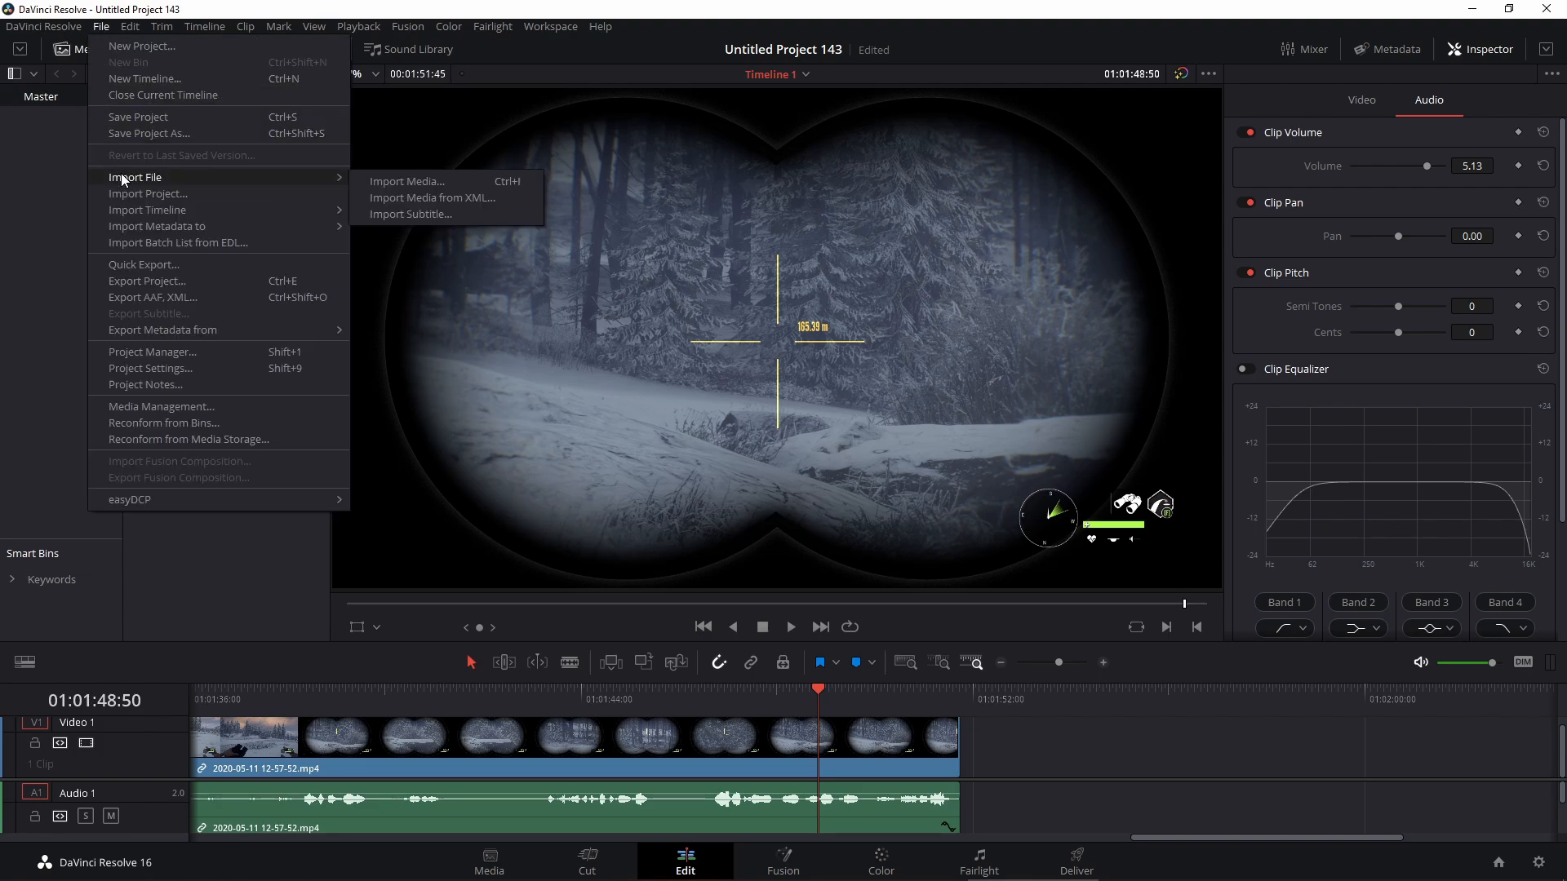
click(22, 232)
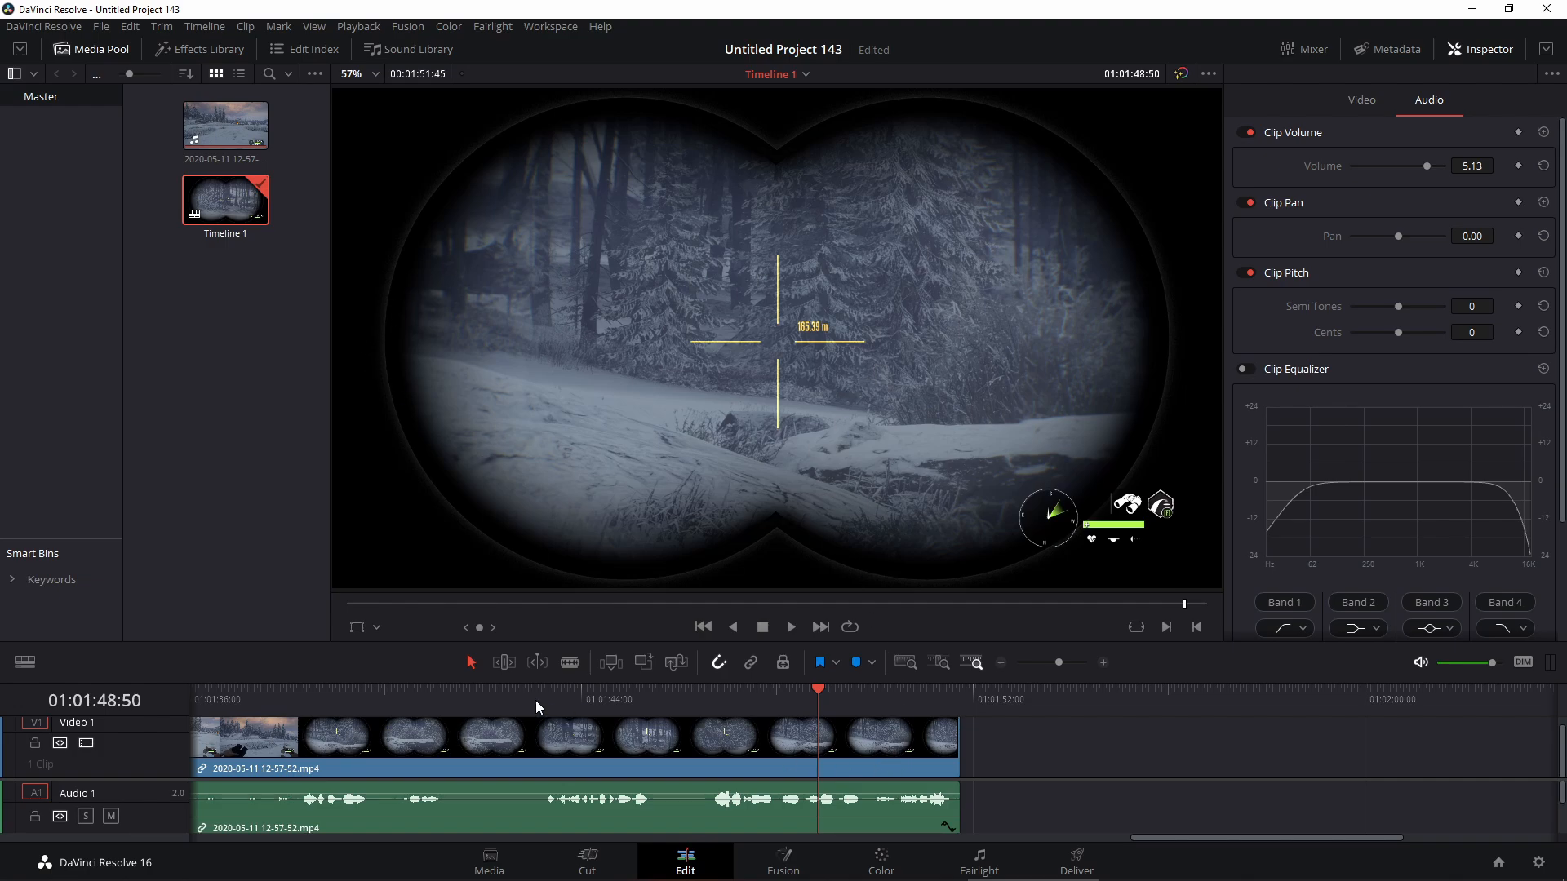
scroll(868, 818, down, 4)
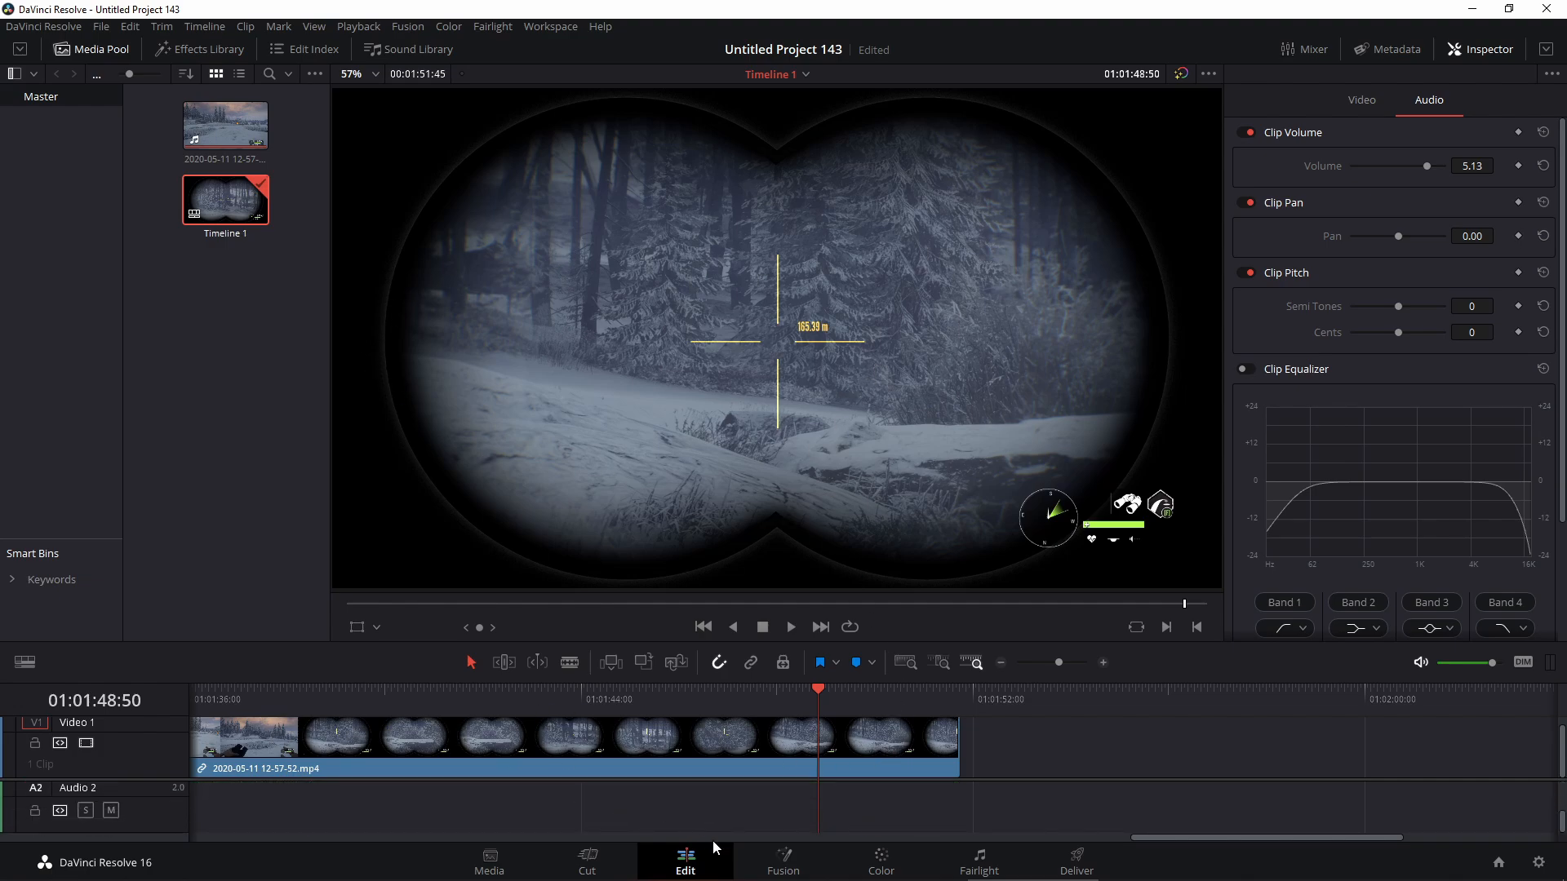
scroll(660, 819, up, 4)
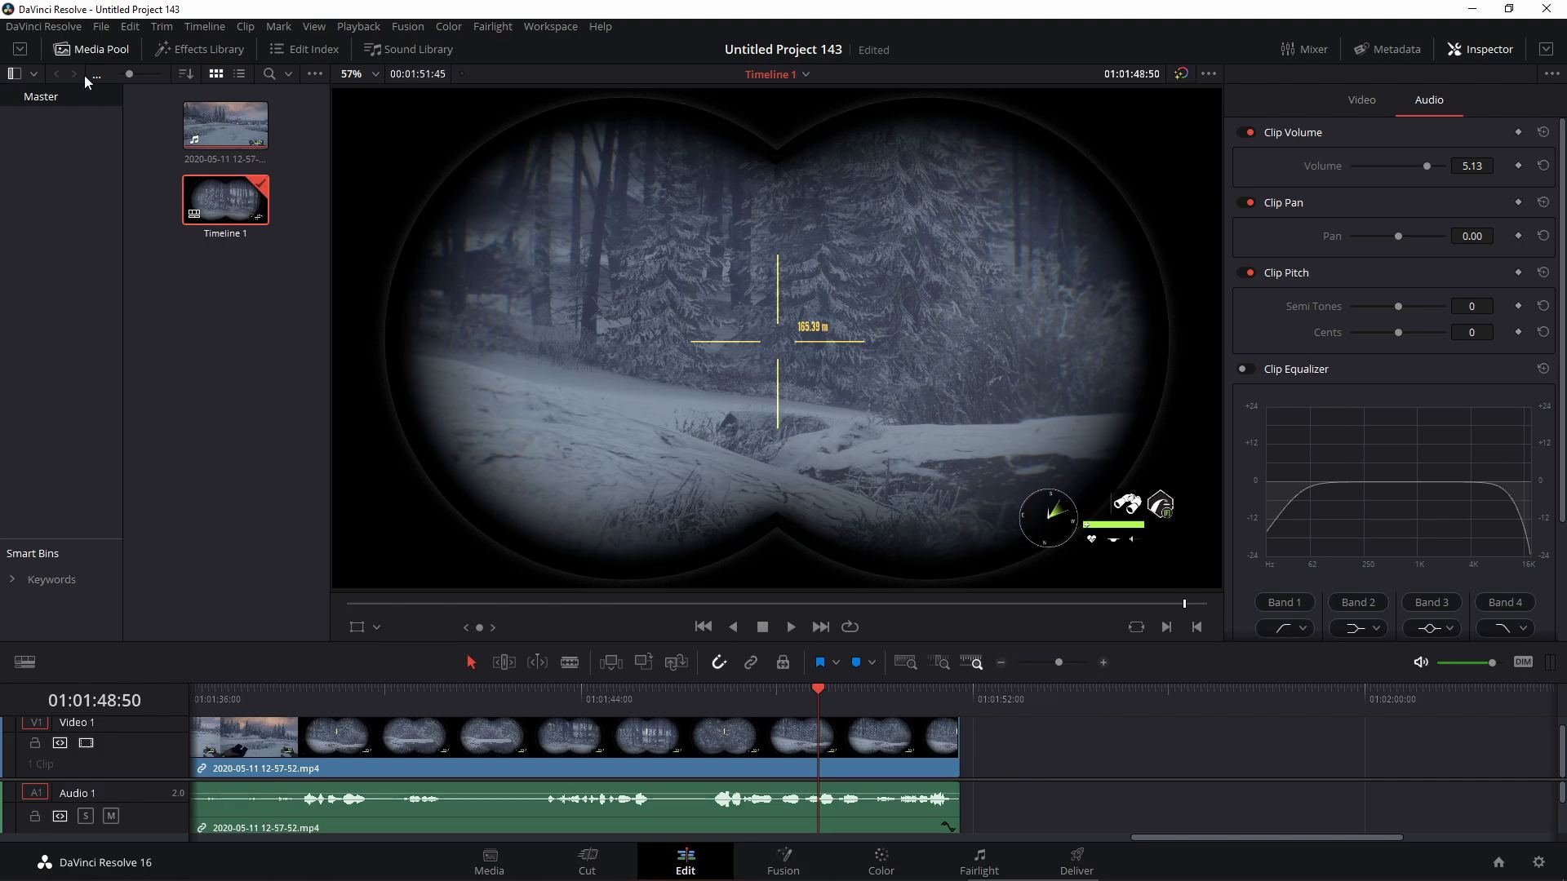
click(101, 27)
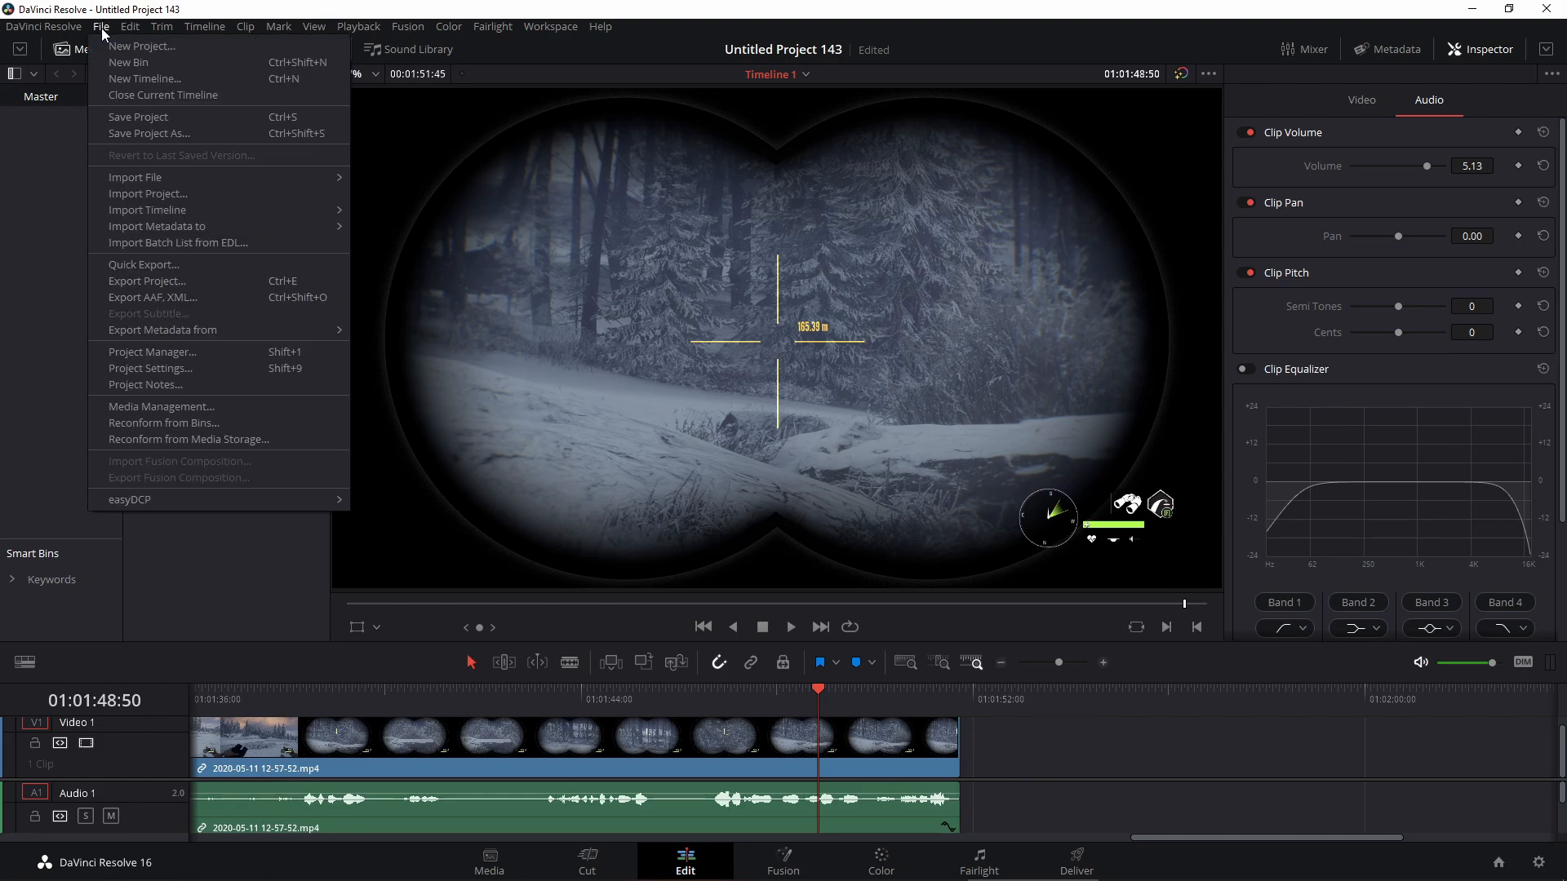
mouse_move(144, 179)
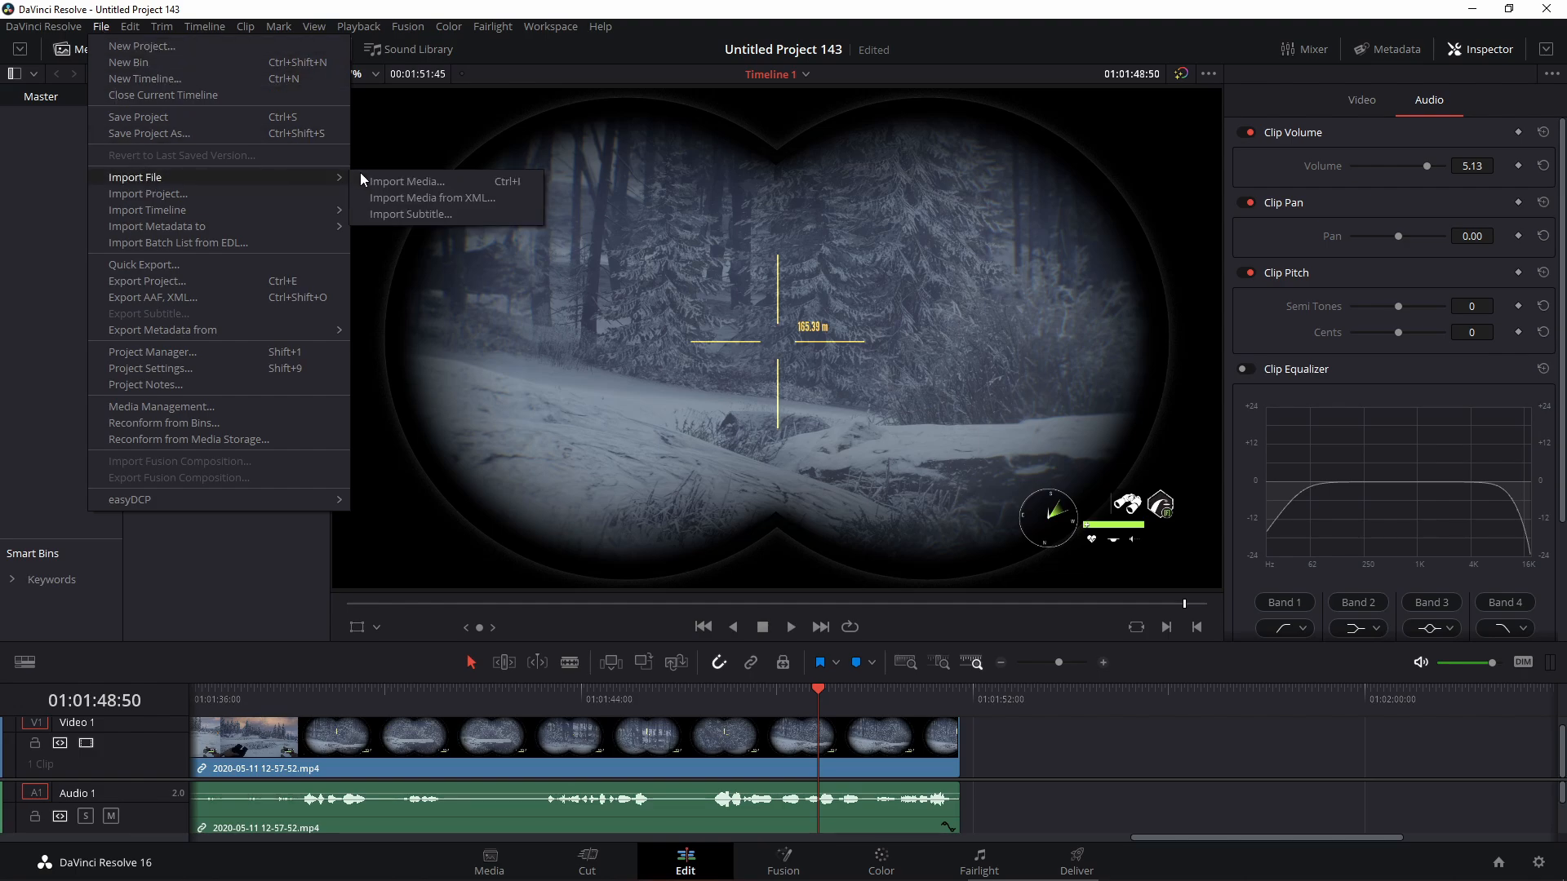
click(403, 182)
scroll(446, 318, down, 1)
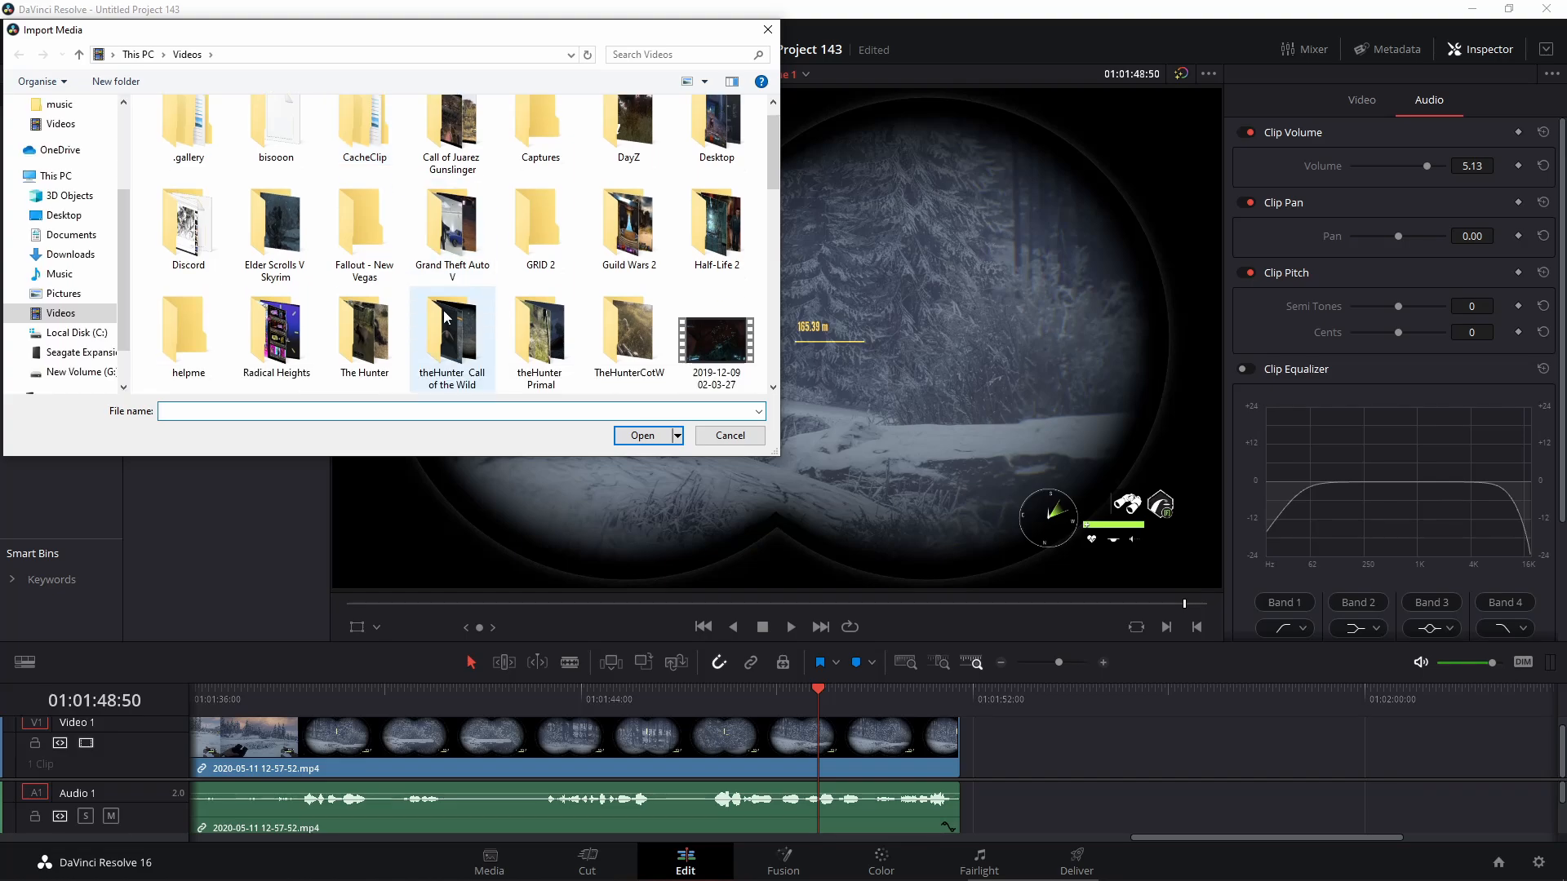
scroll(446, 317, down, 2)
scroll(443, 316, down, 2)
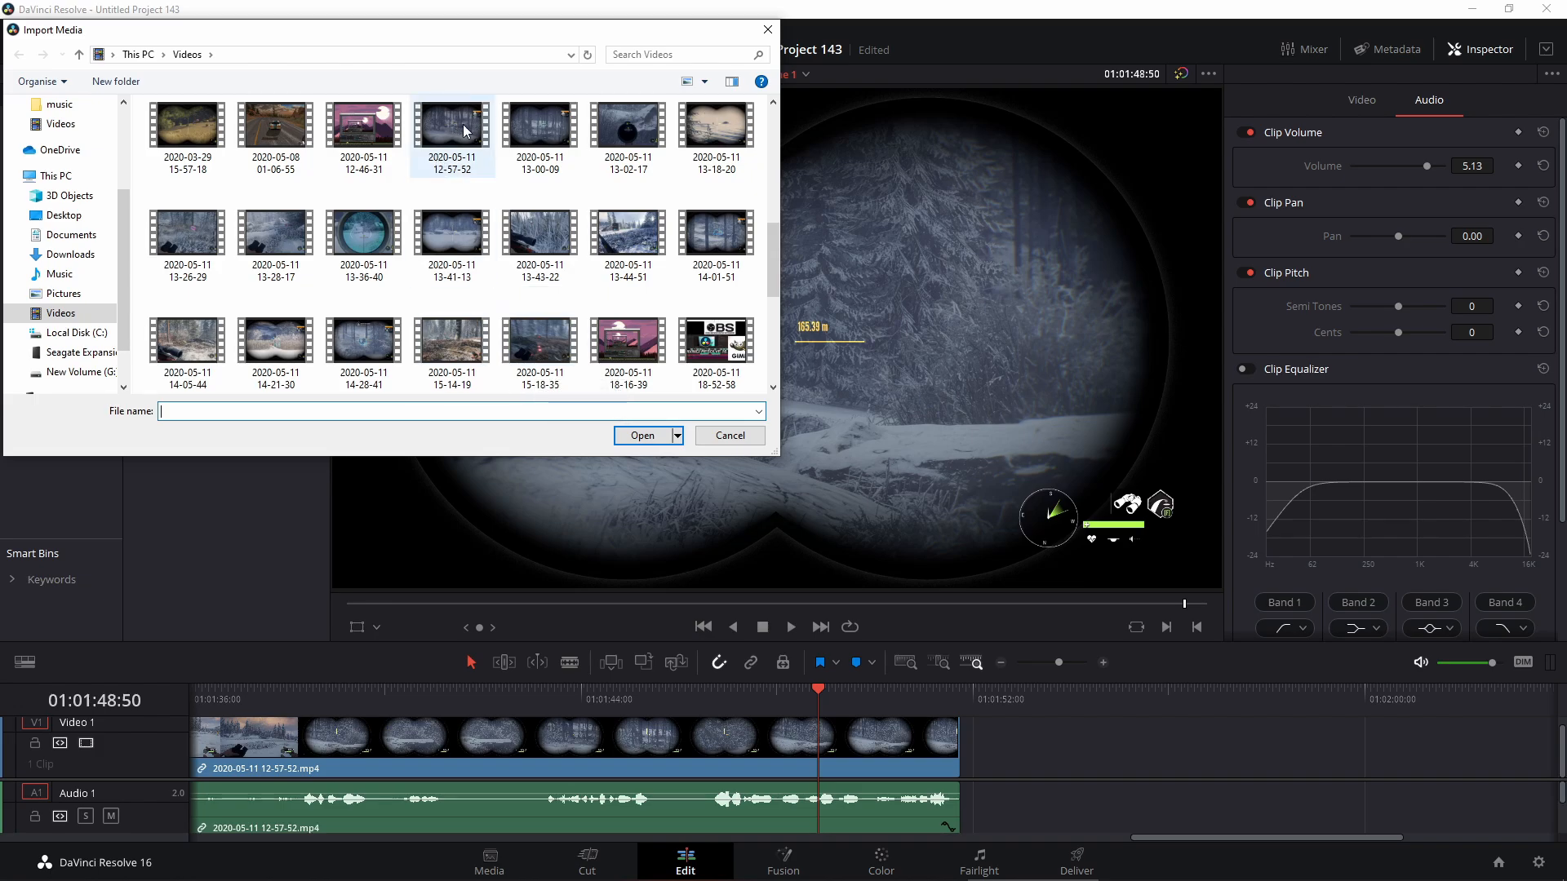
click(546, 133)
scroll(545, 133, up, 1)
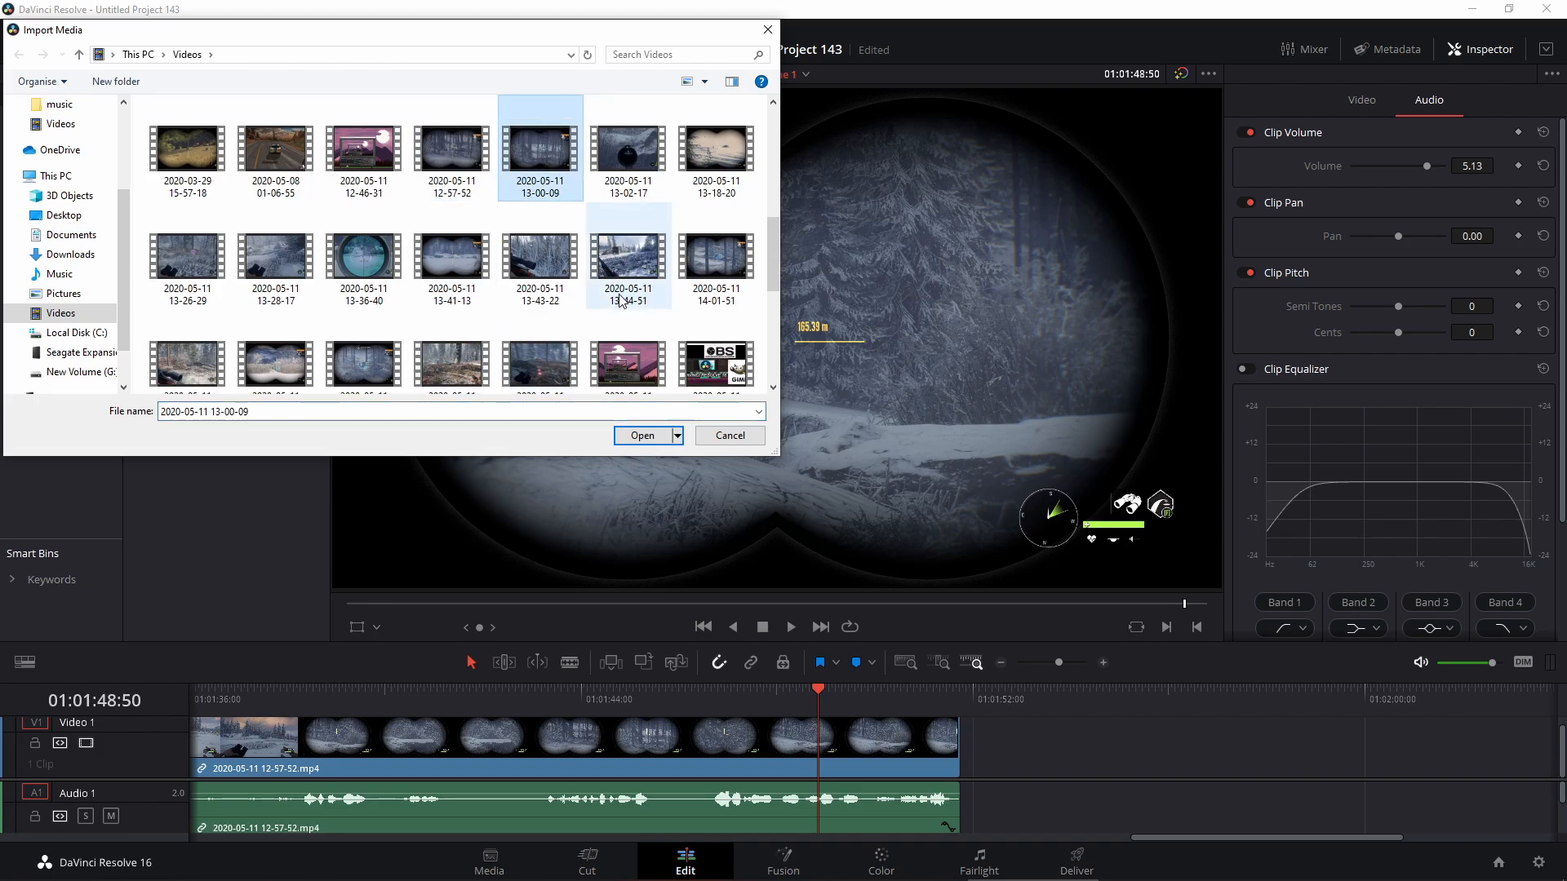
click(661, 437)
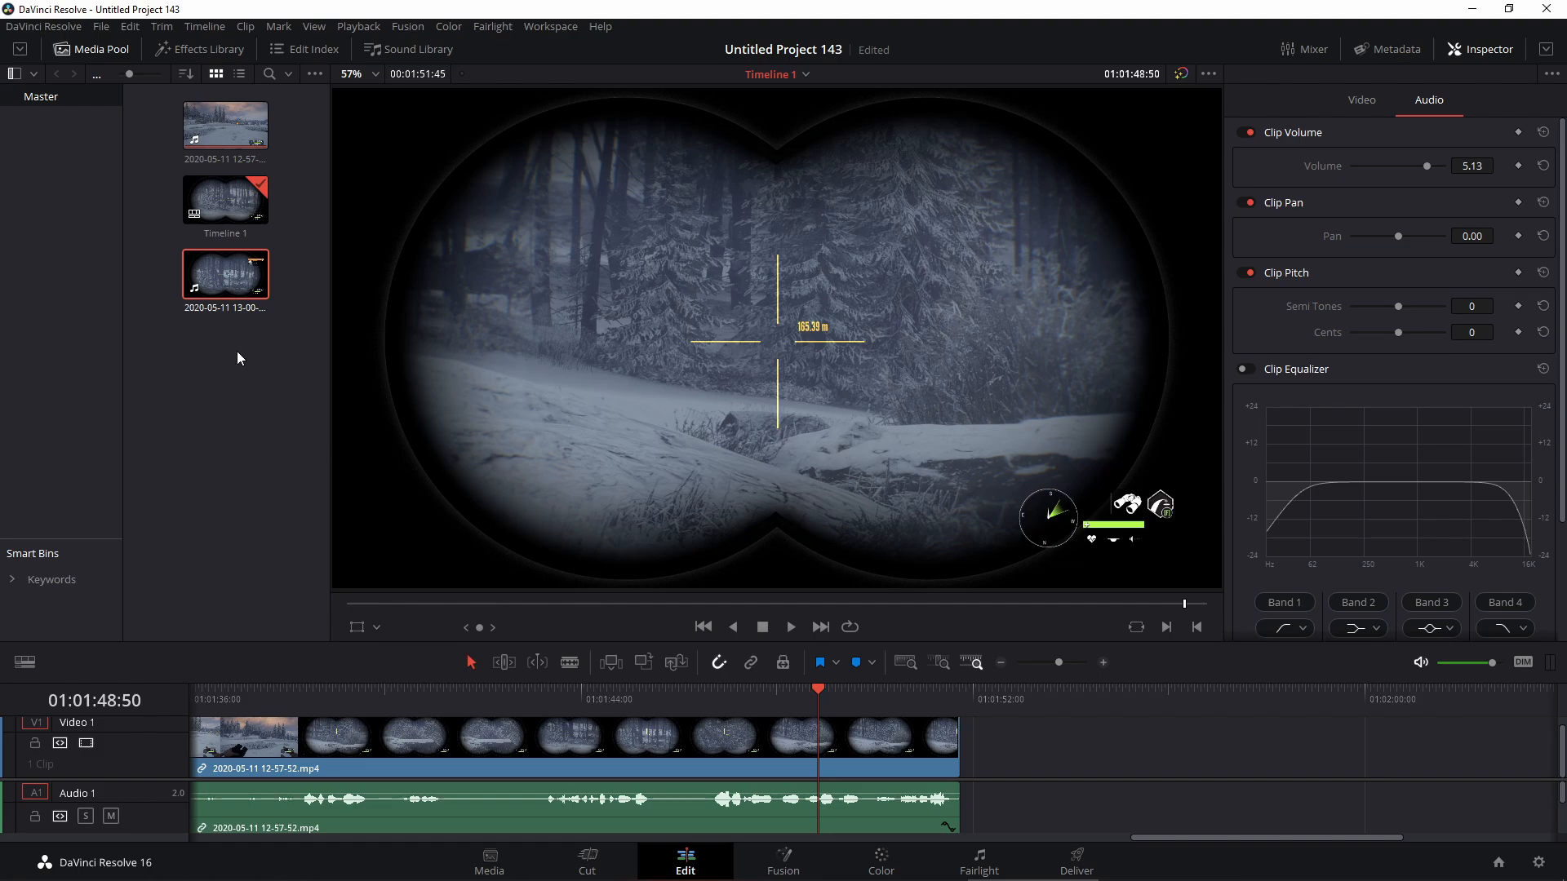
drag(233, 287, 912, 810)
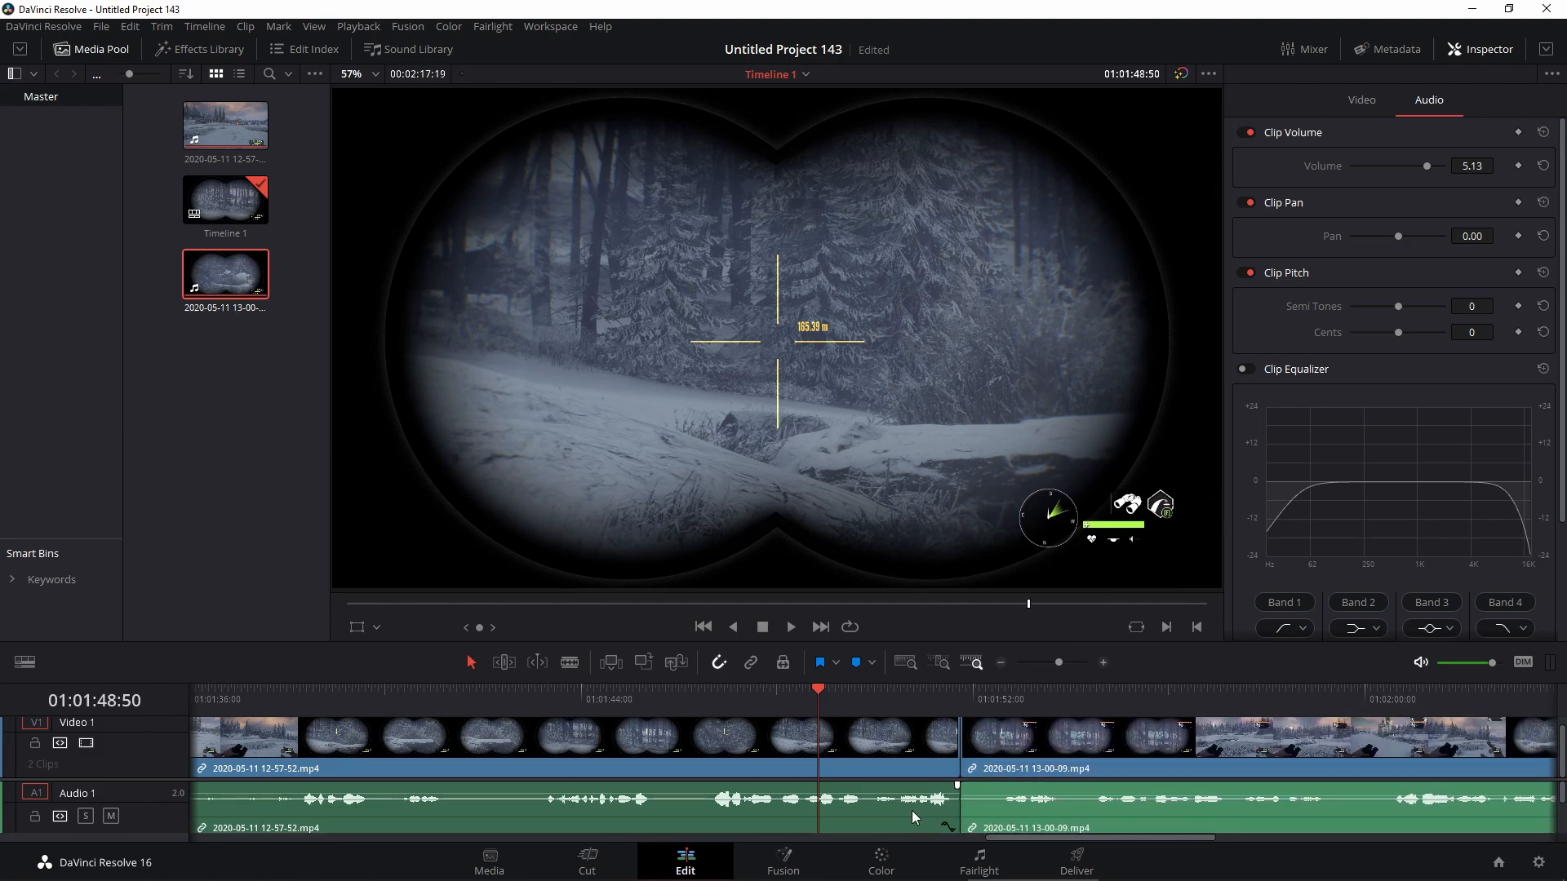
click(896, 810)
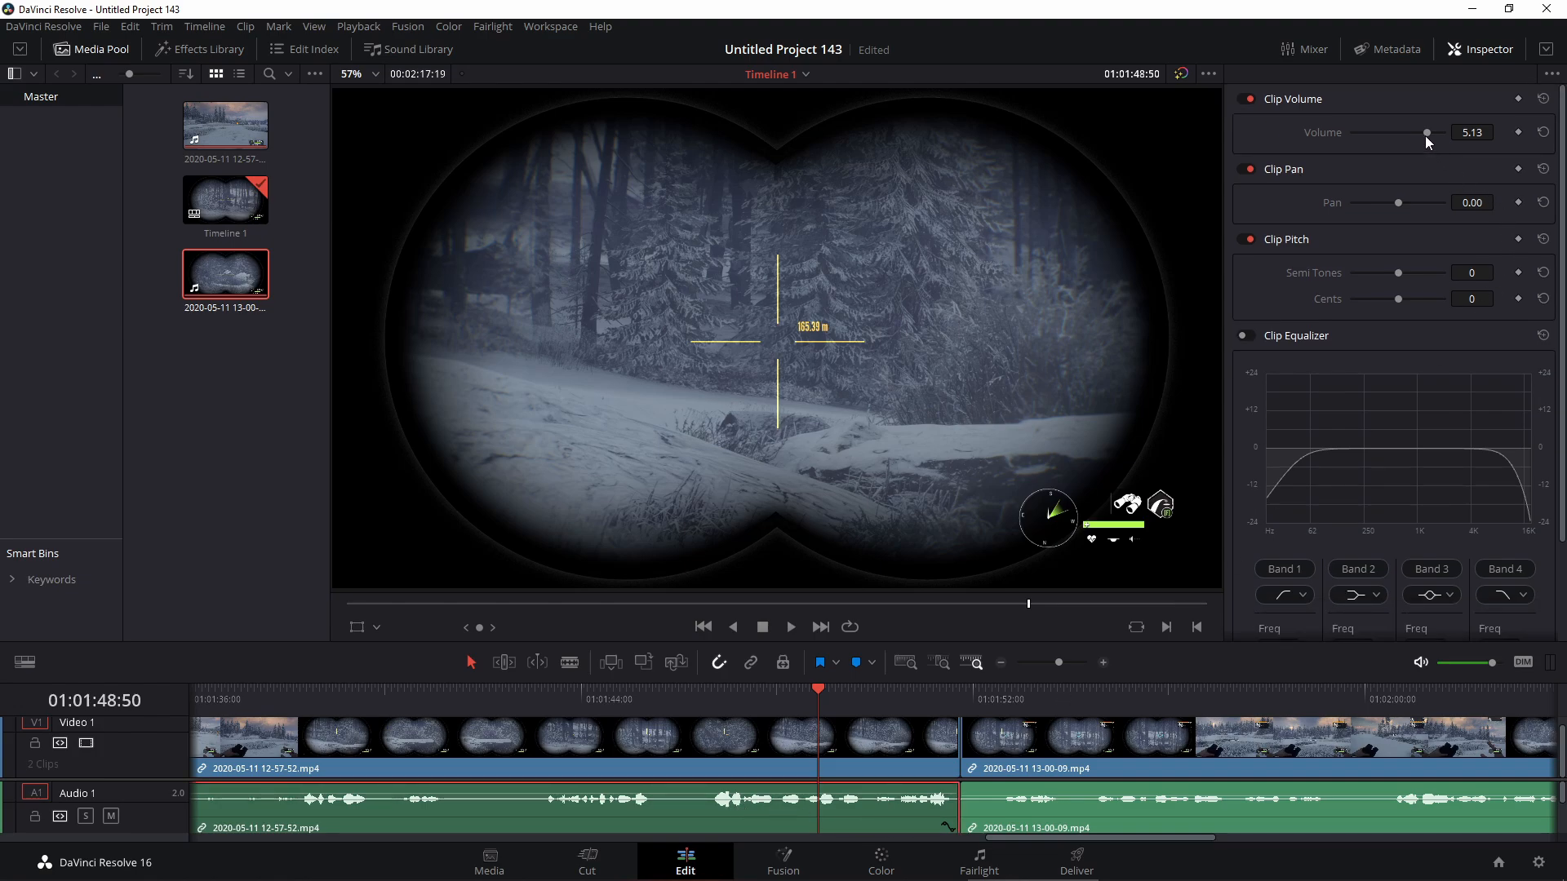
click(1030, 809)
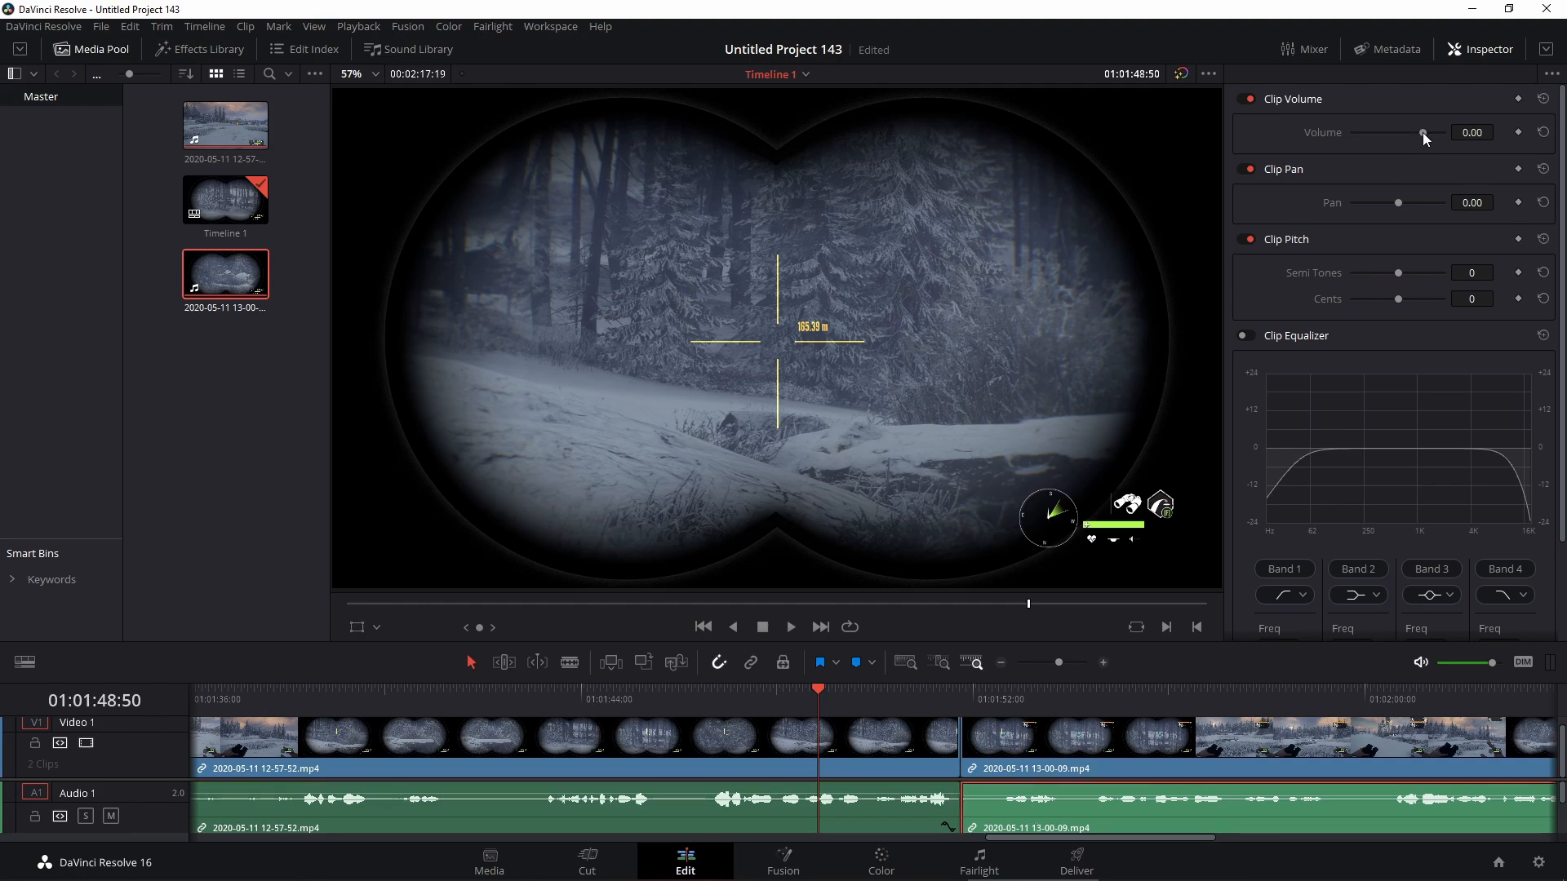
drag(1423, 132, 1426, 134)
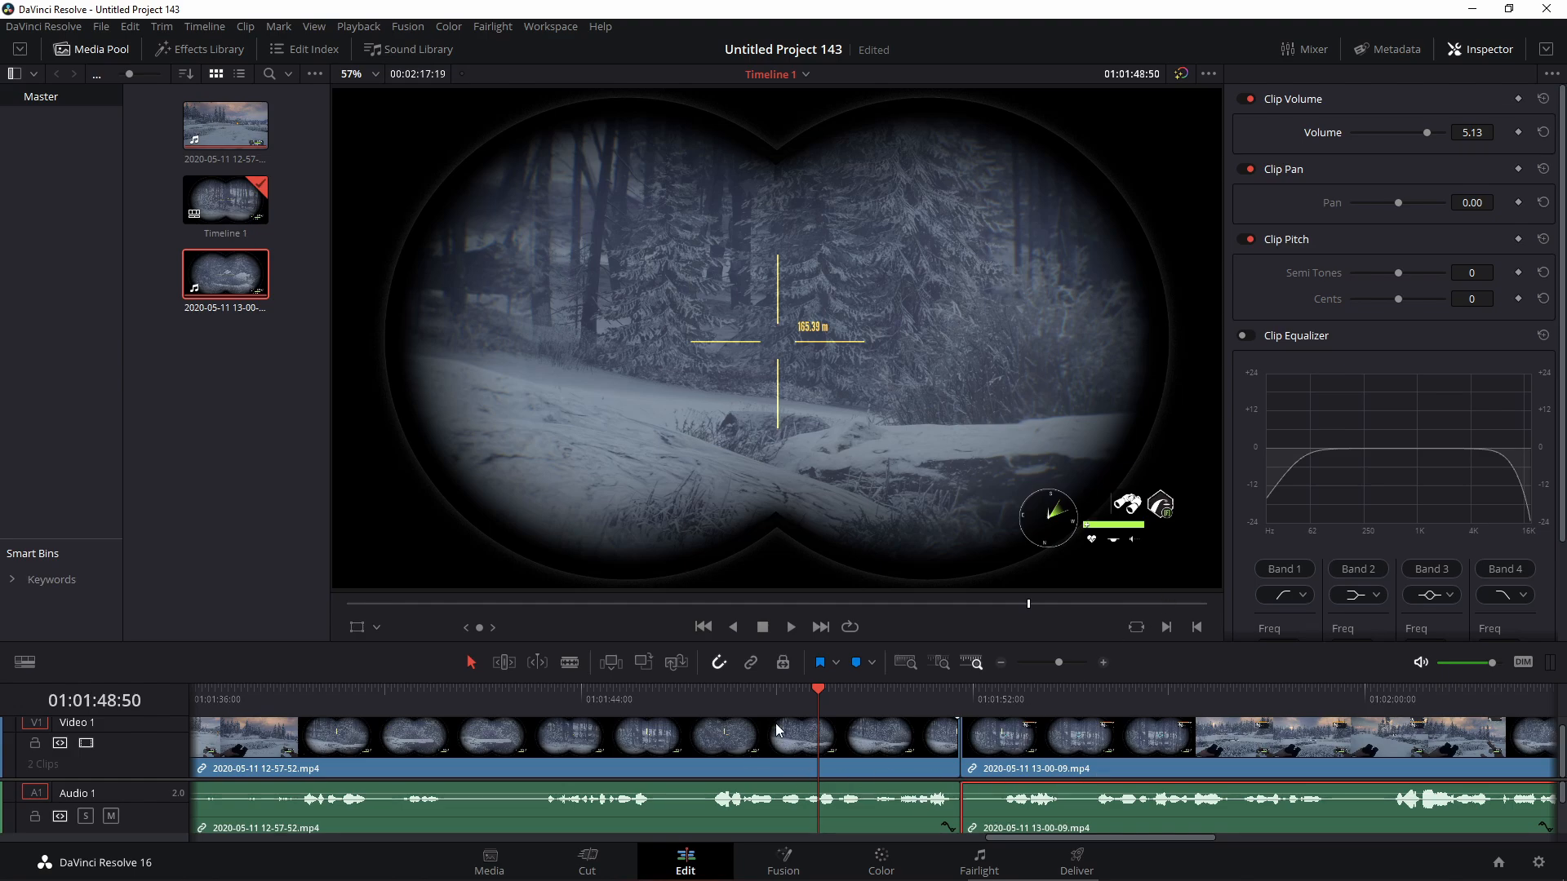
Play across the join between the two clips, stop playback and move the playhead past the end of the second clip.
click(791, 628)
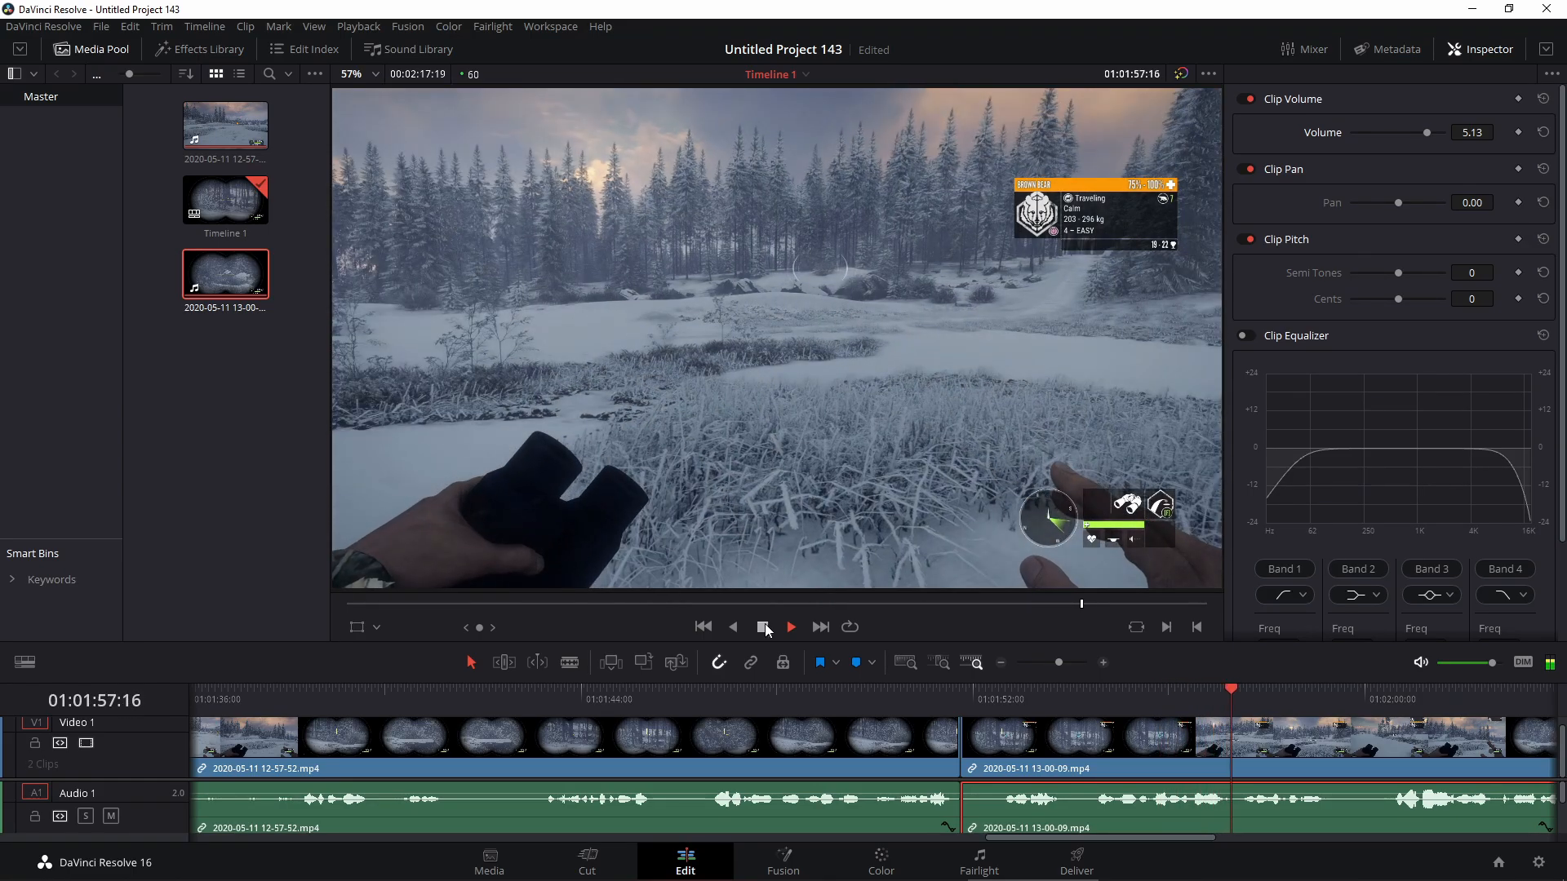
click(762, 627)
drag(1105, 606, 1169, 598)
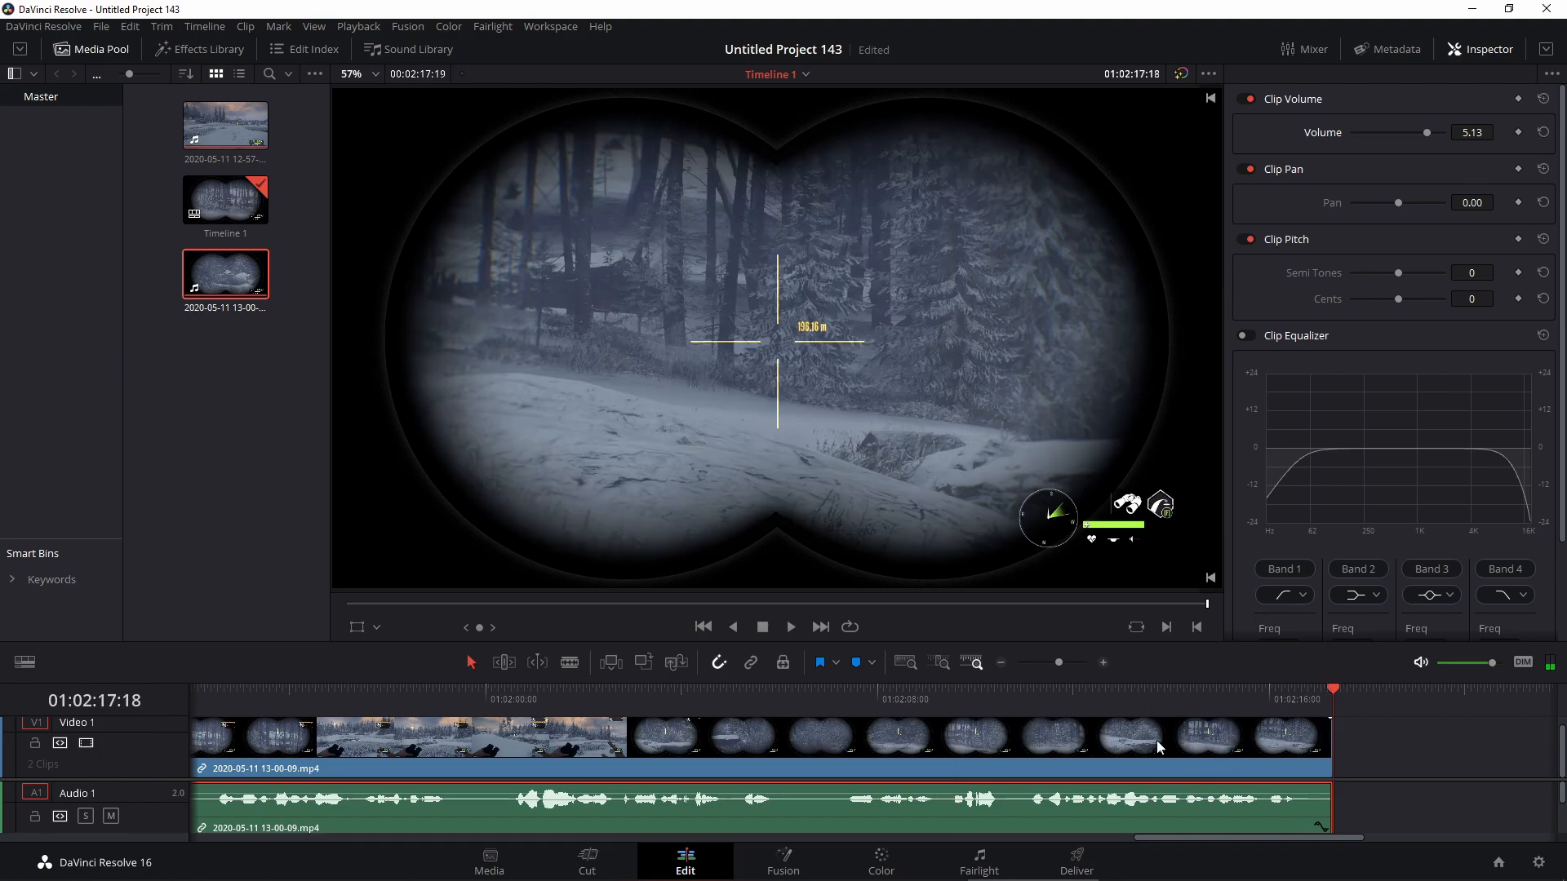
drag(1334, 689, 1415, 722)
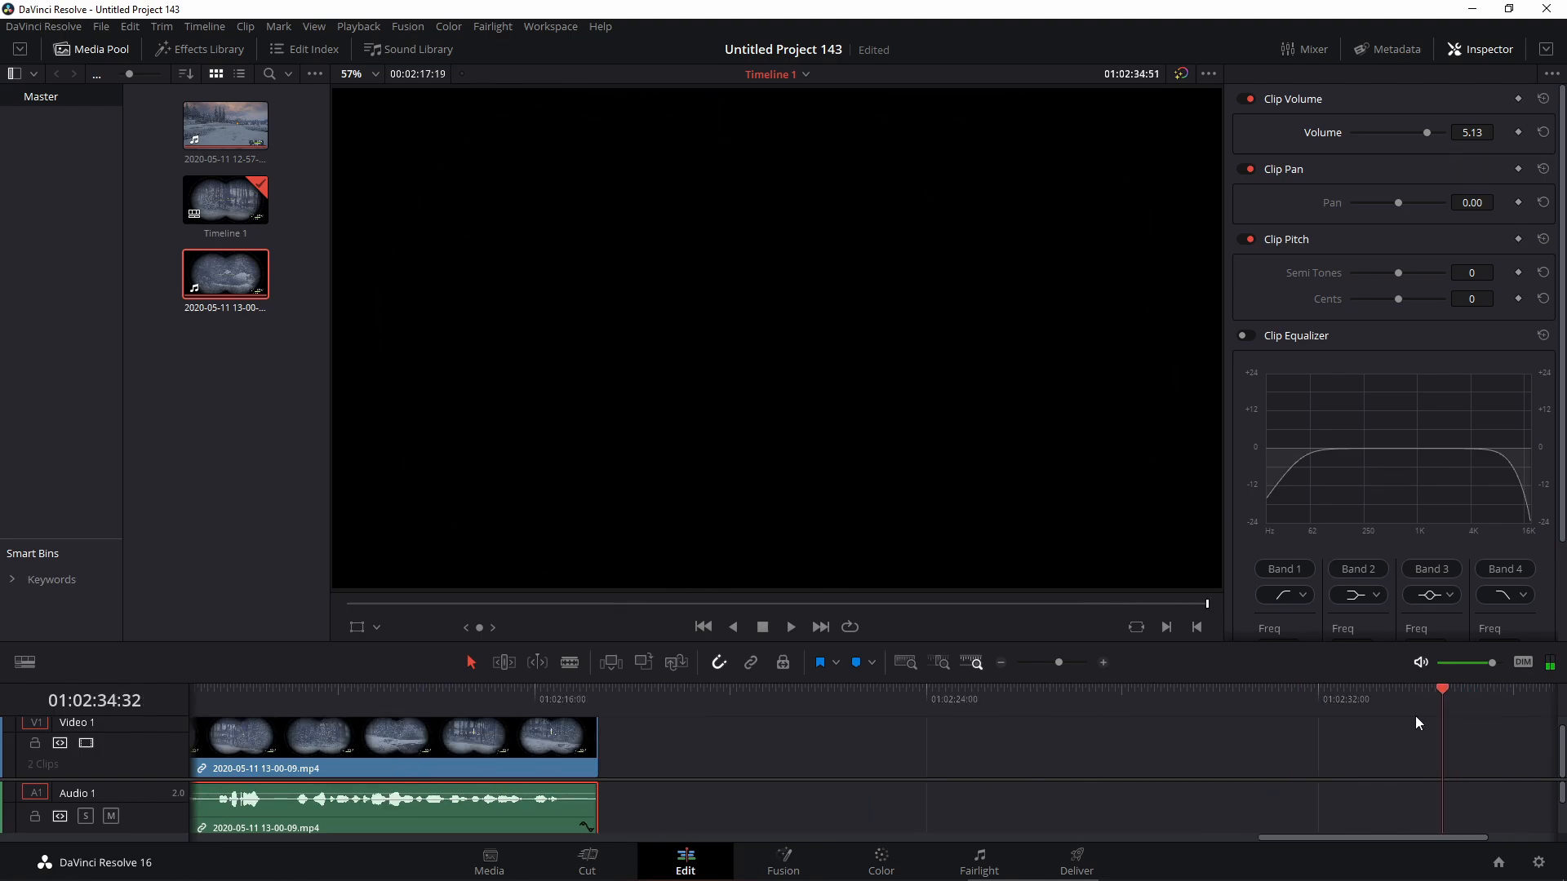
Cut the second clip's video and audio at 01:02:16:40 with the blade tool and return to selection mode.
drag(580, 751, 568, 751)
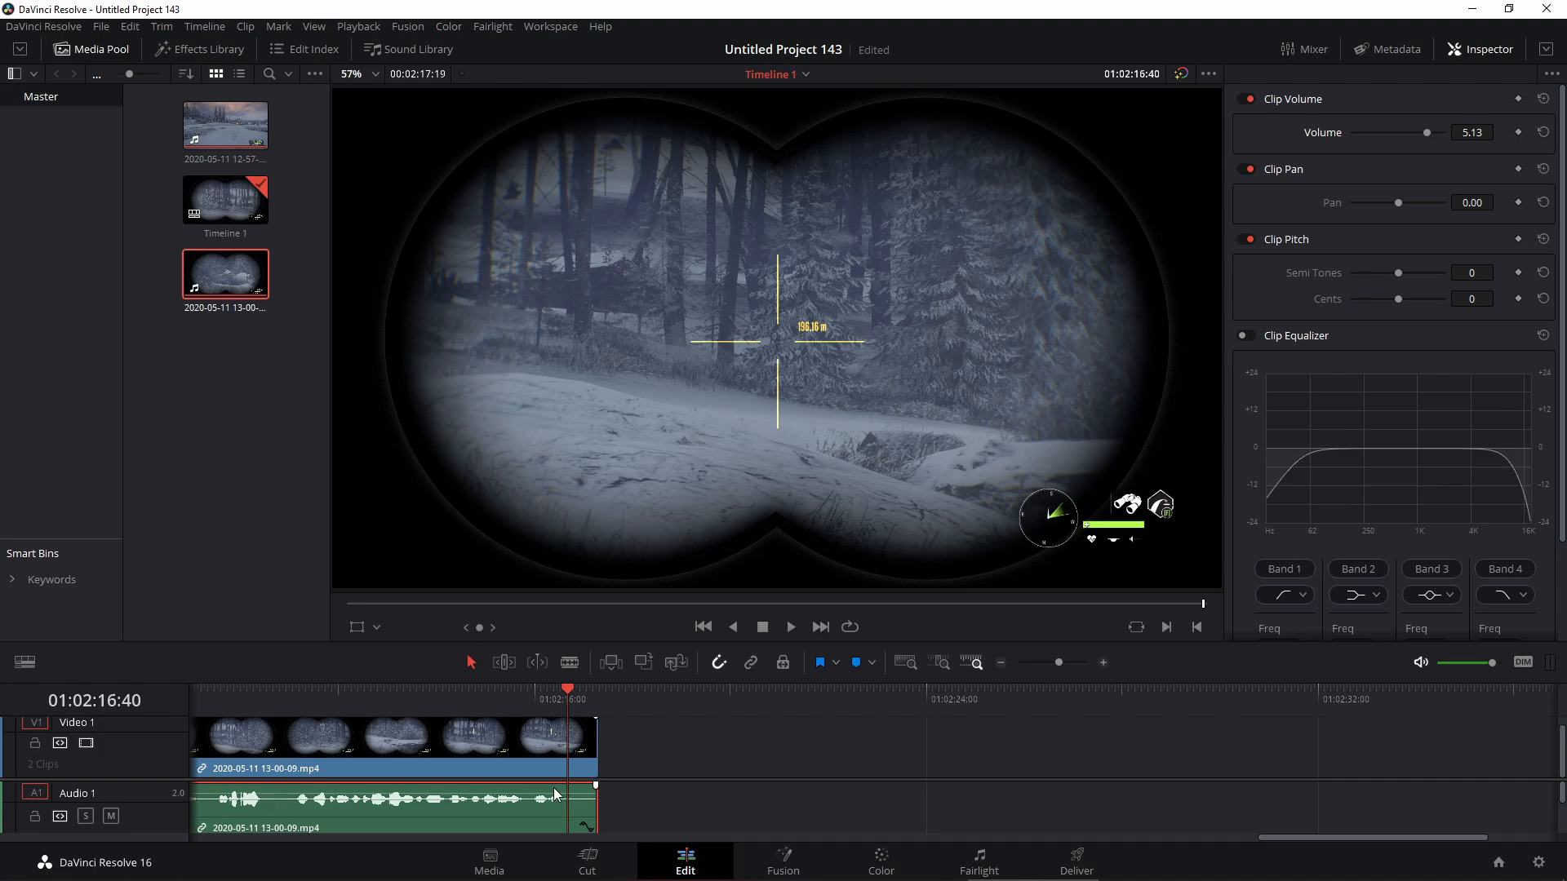
click(570, 662)
click(568, 738)
click(571, 796)
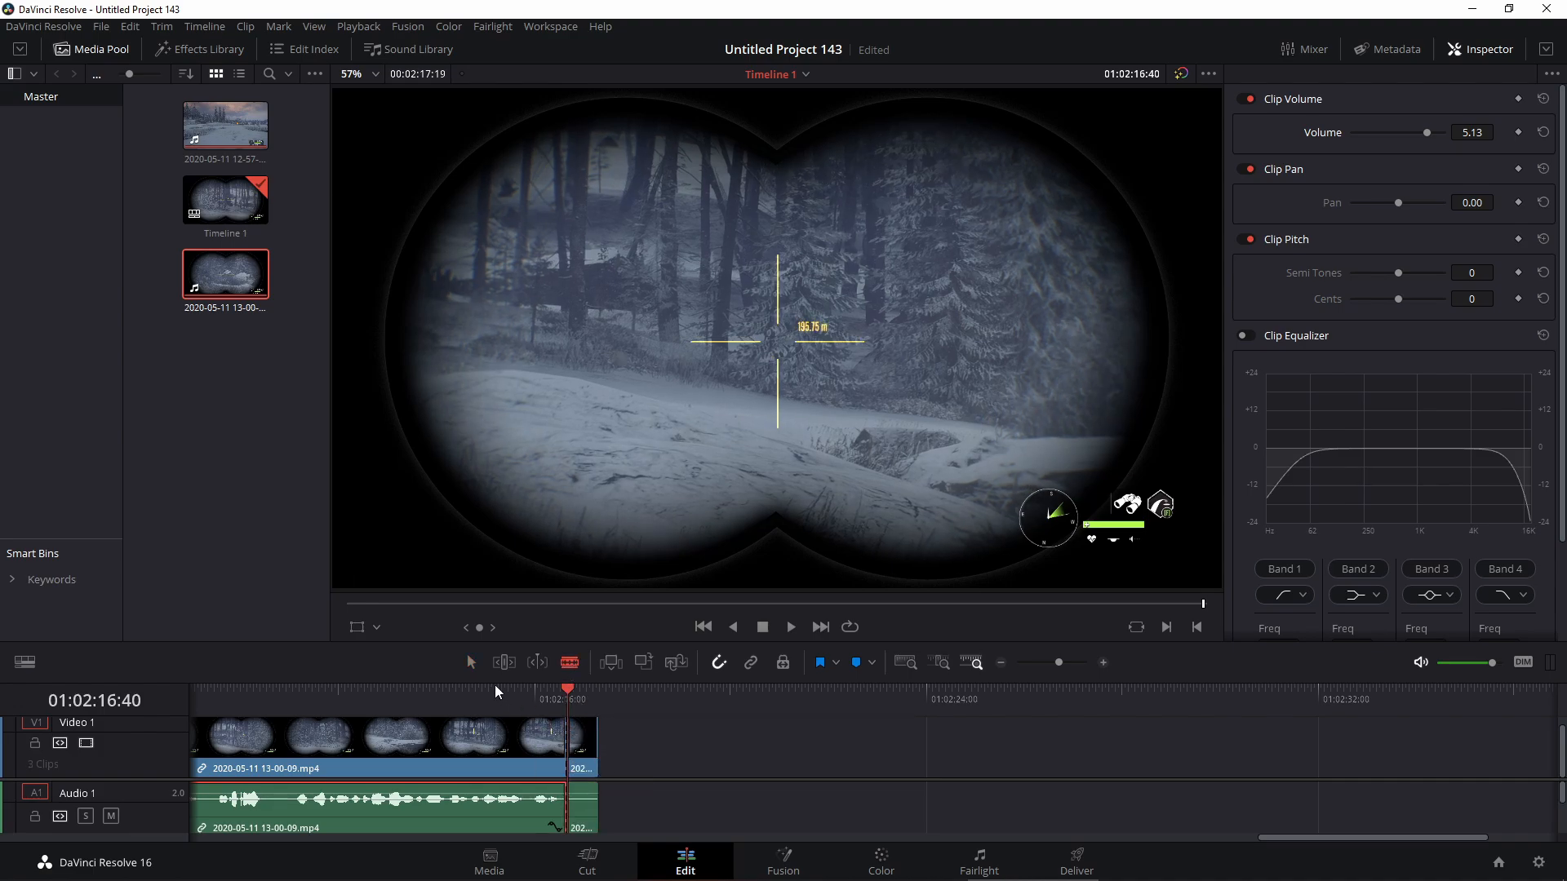
click(472, 663)
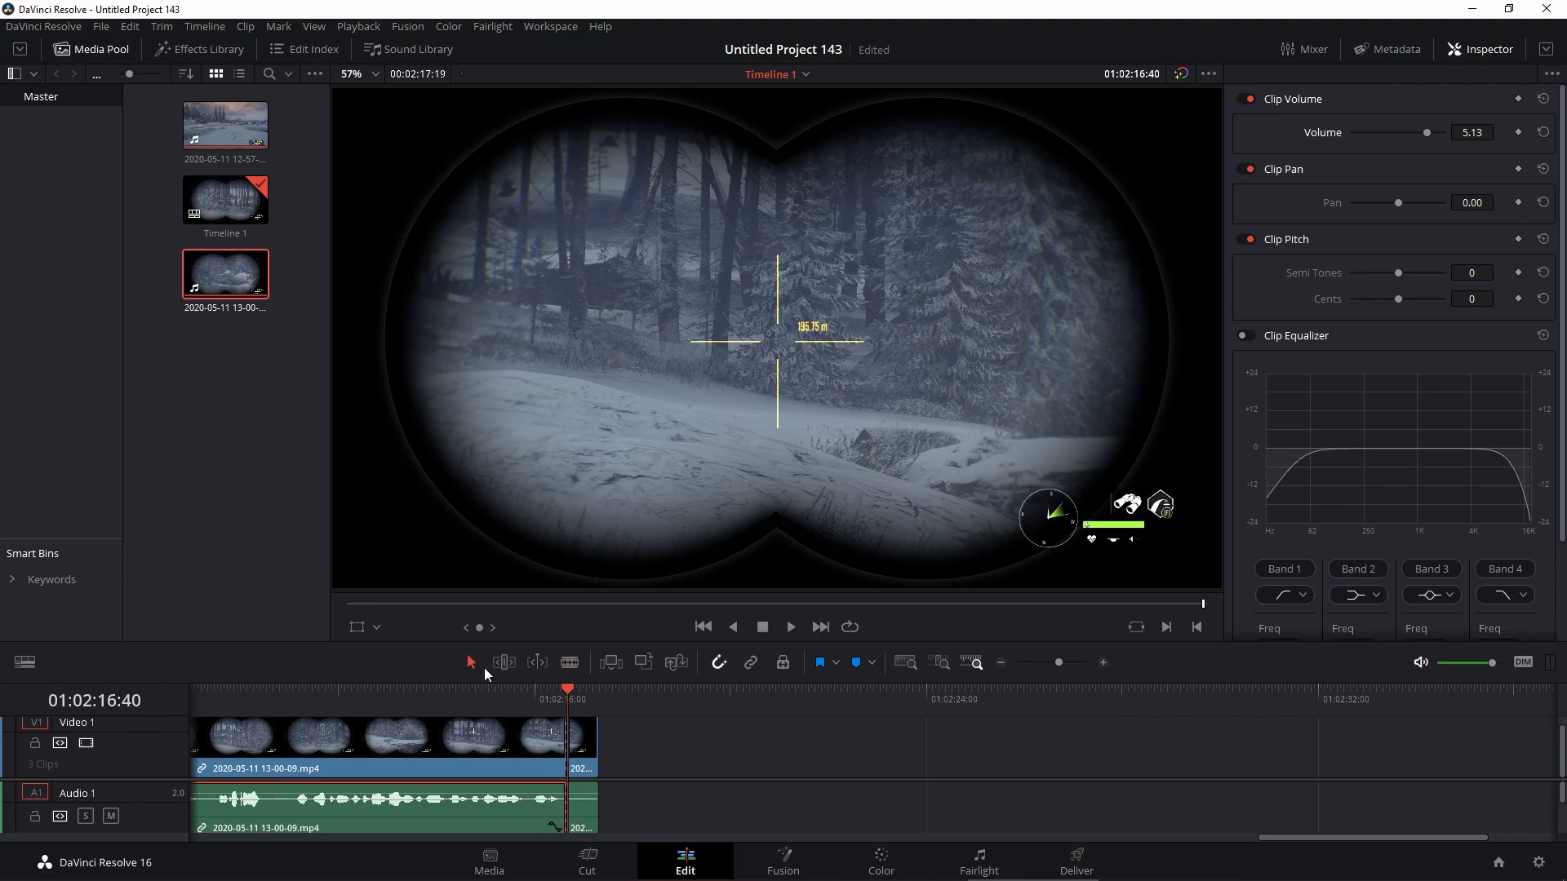
Delete the short video and audio pieces after the 01:02:16:40 cut.
right_click(585, 755)
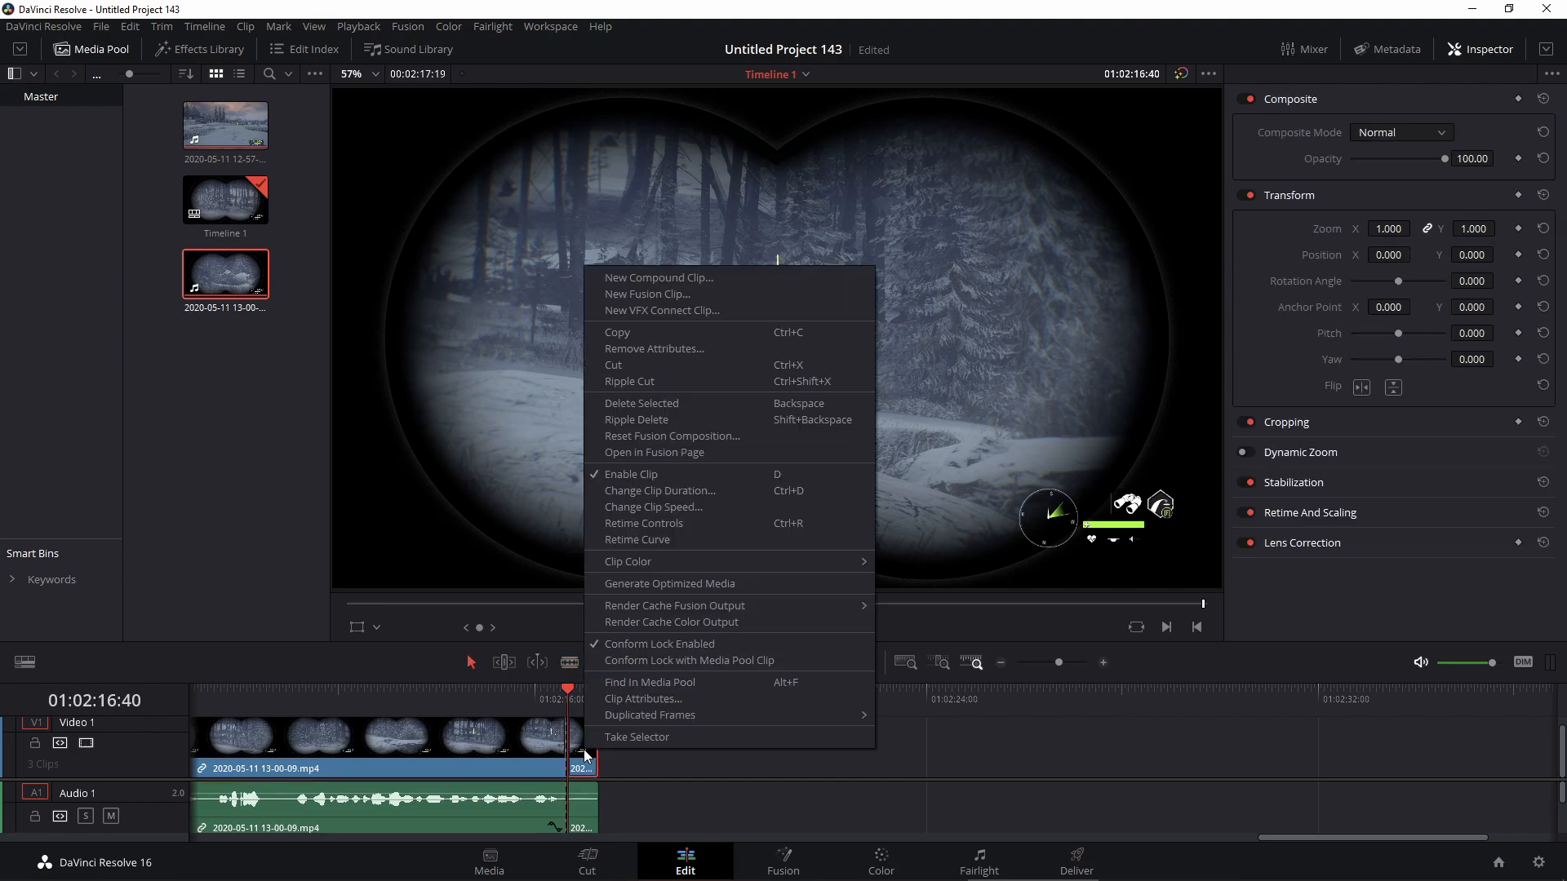
click(624, 400)
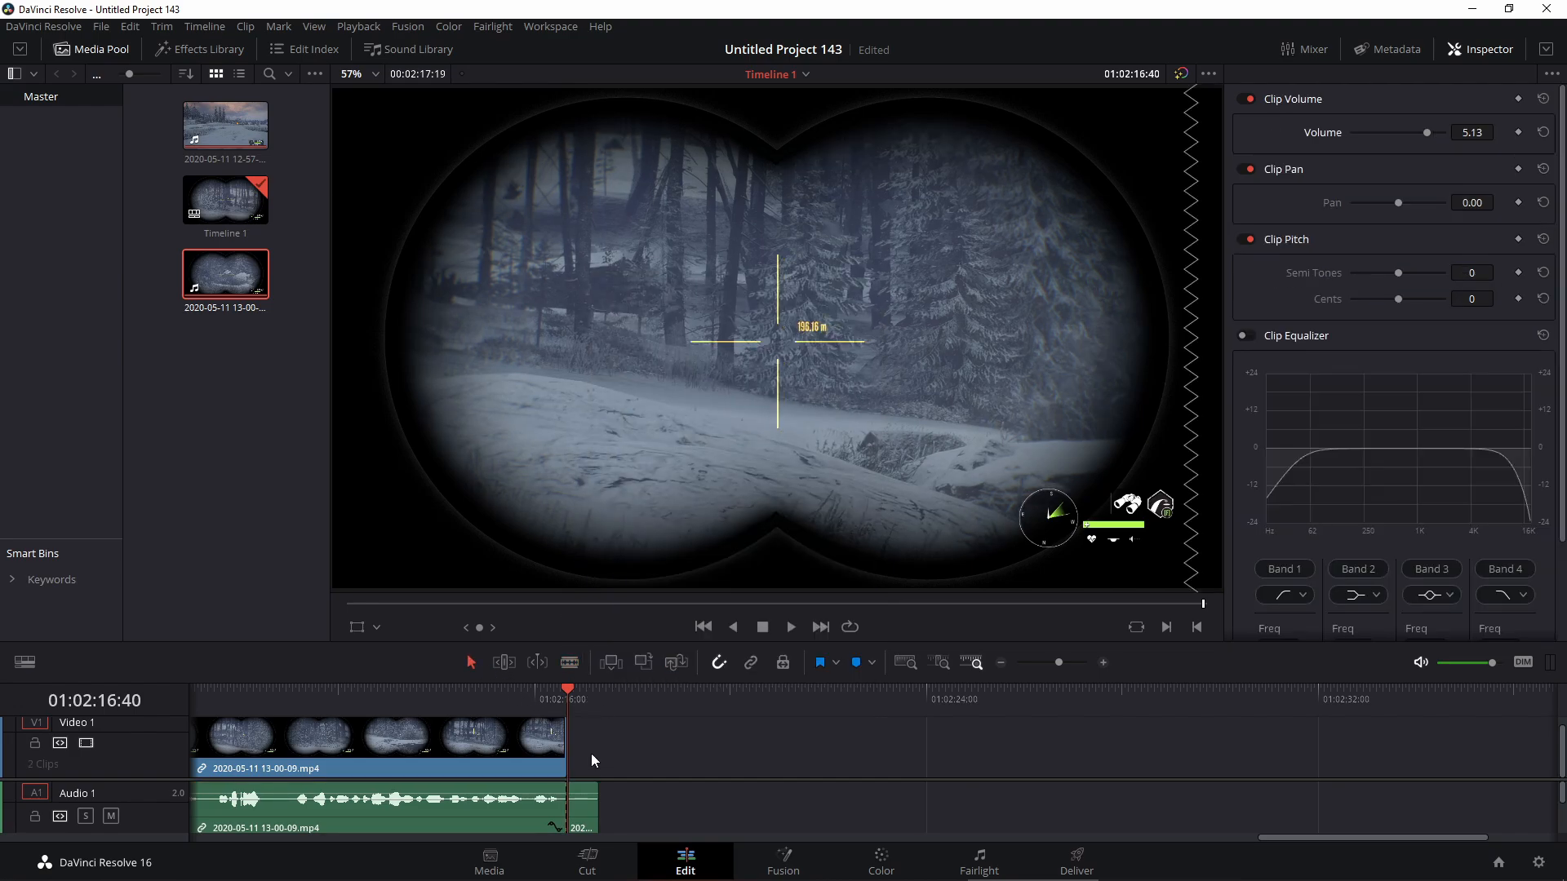
right_click(577, 803)
click(640, 538)
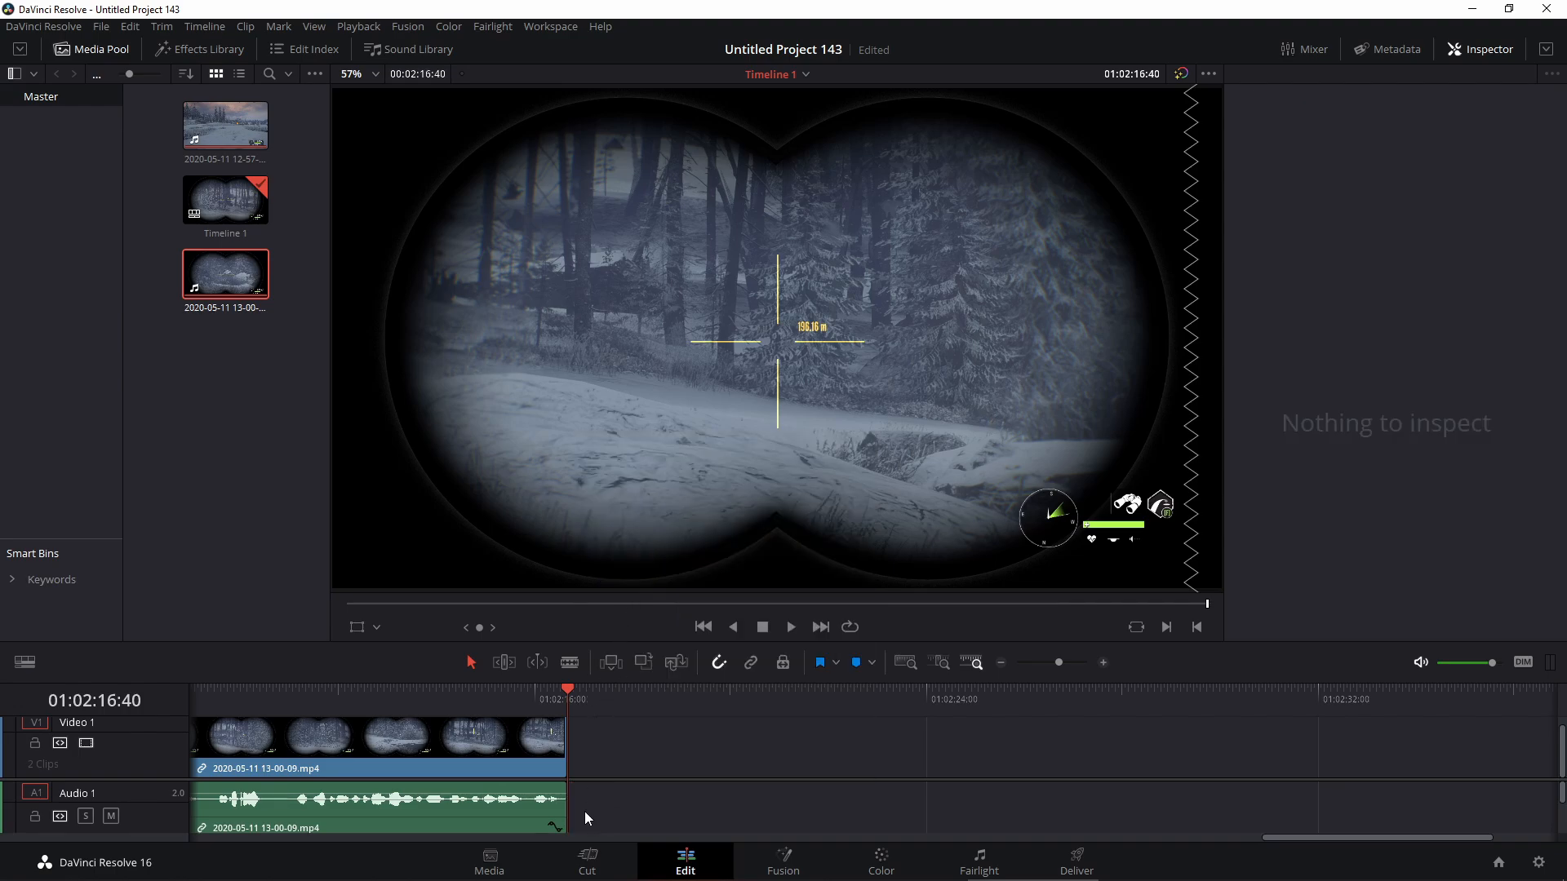
Review the trimmed ending from 01:02:12:20 and leave the playhead at 01:02:15:54.
drag(566, 687, 355, 710)
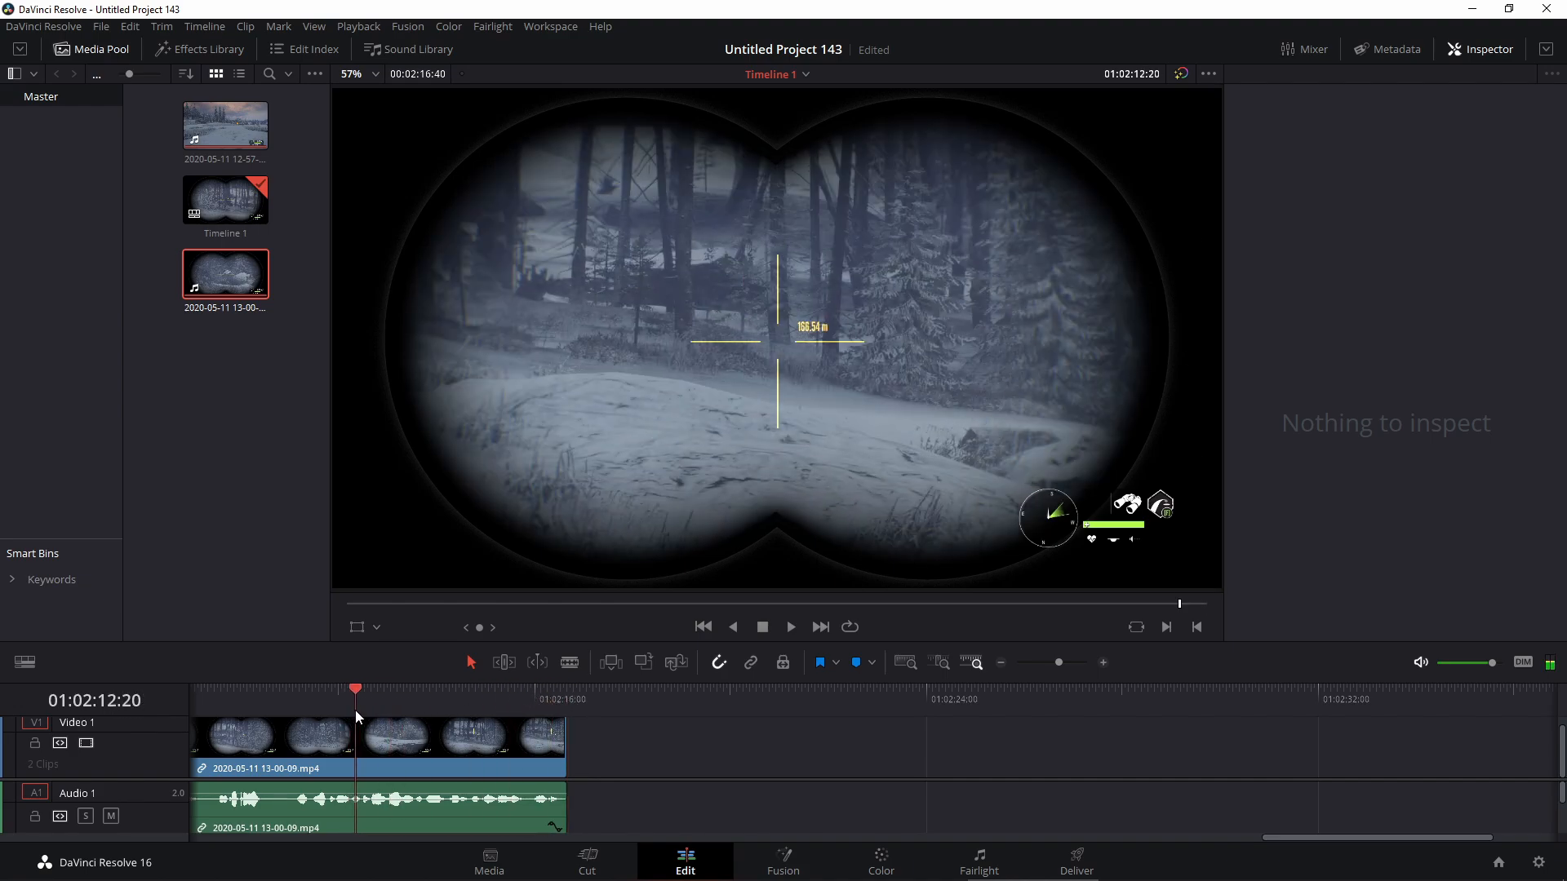
click(766, 633)
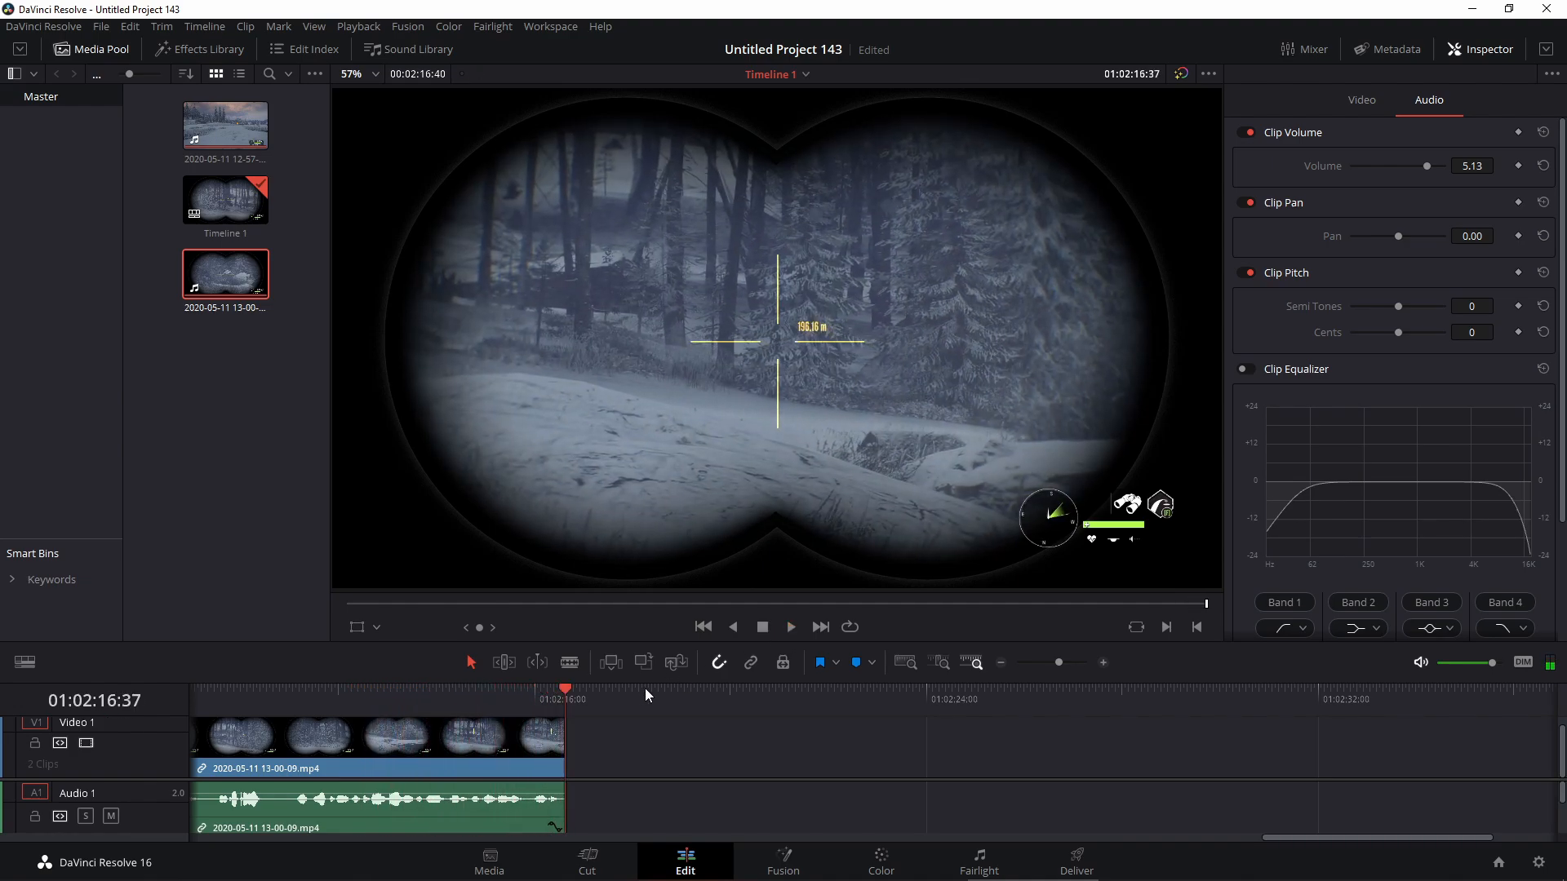
click(532, 691)
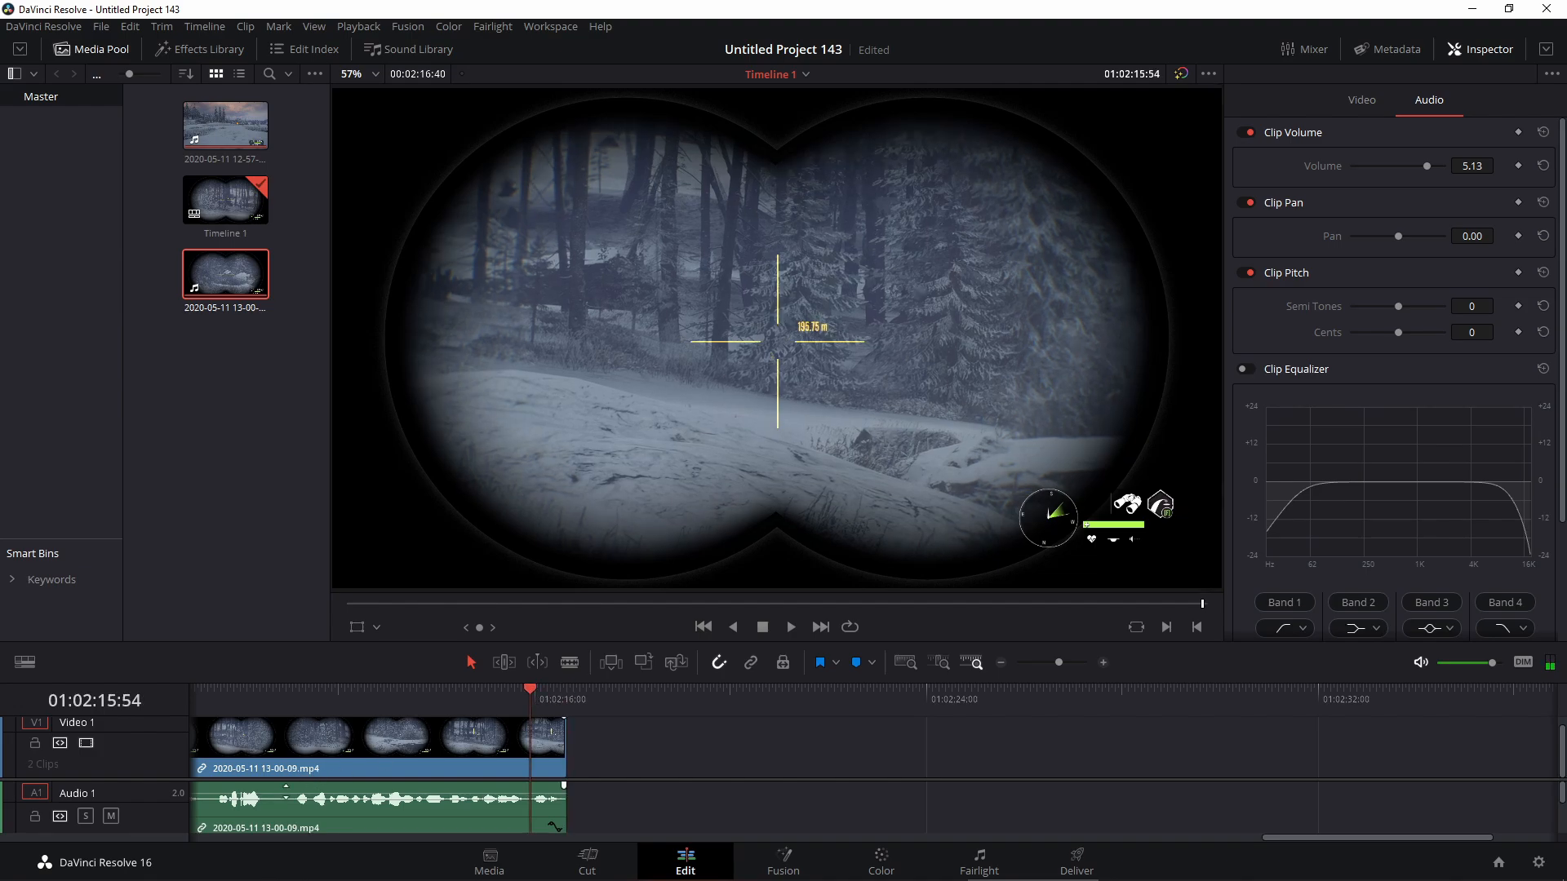
click(211, 870)
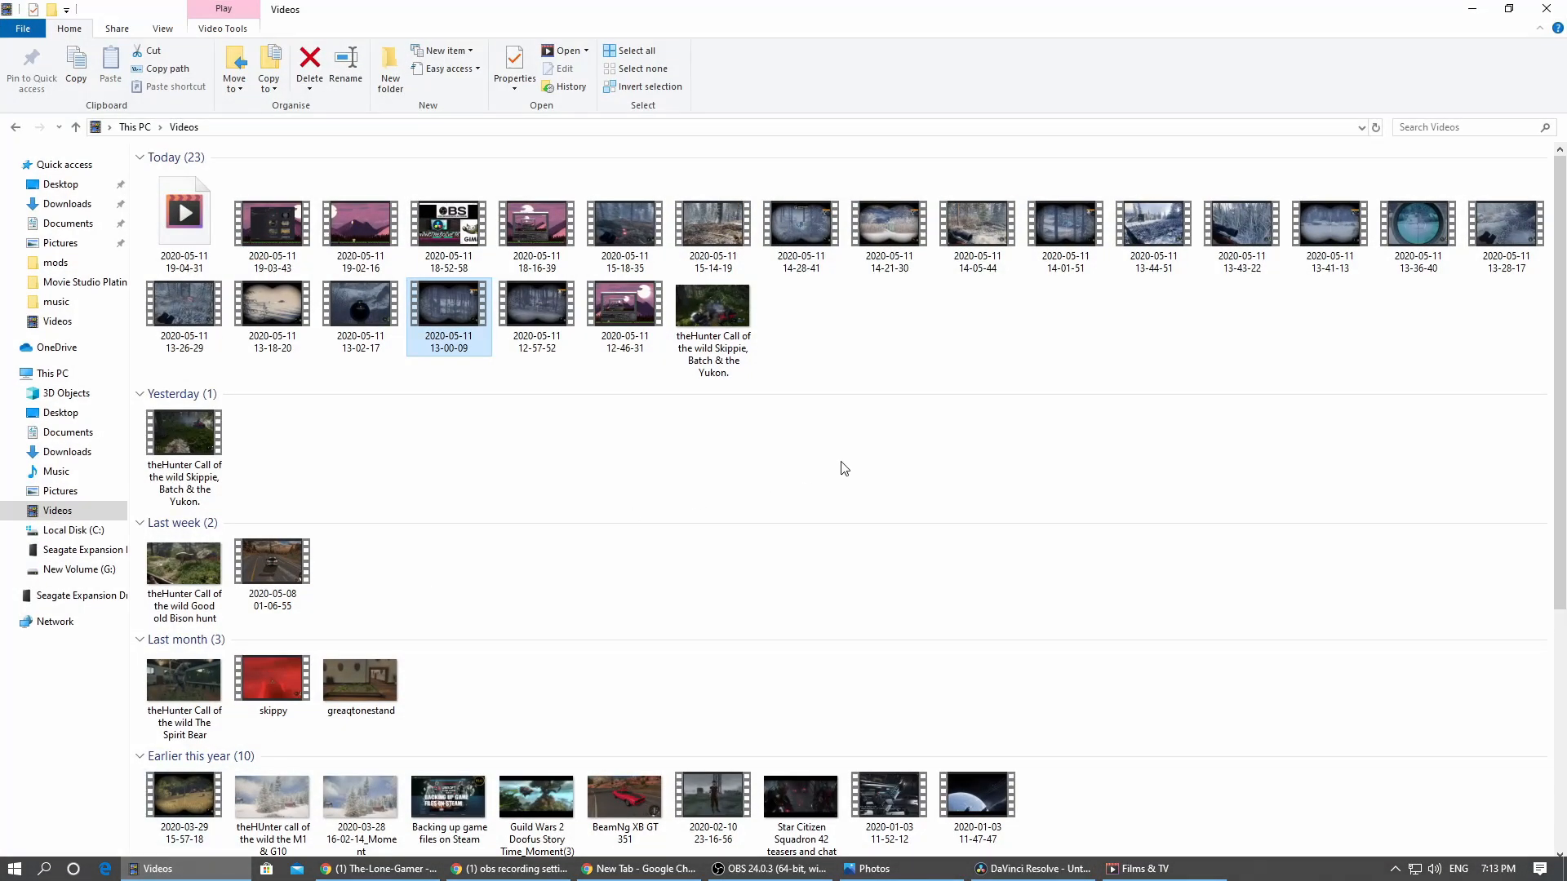
click(366, 314)
double_click(367, 317)
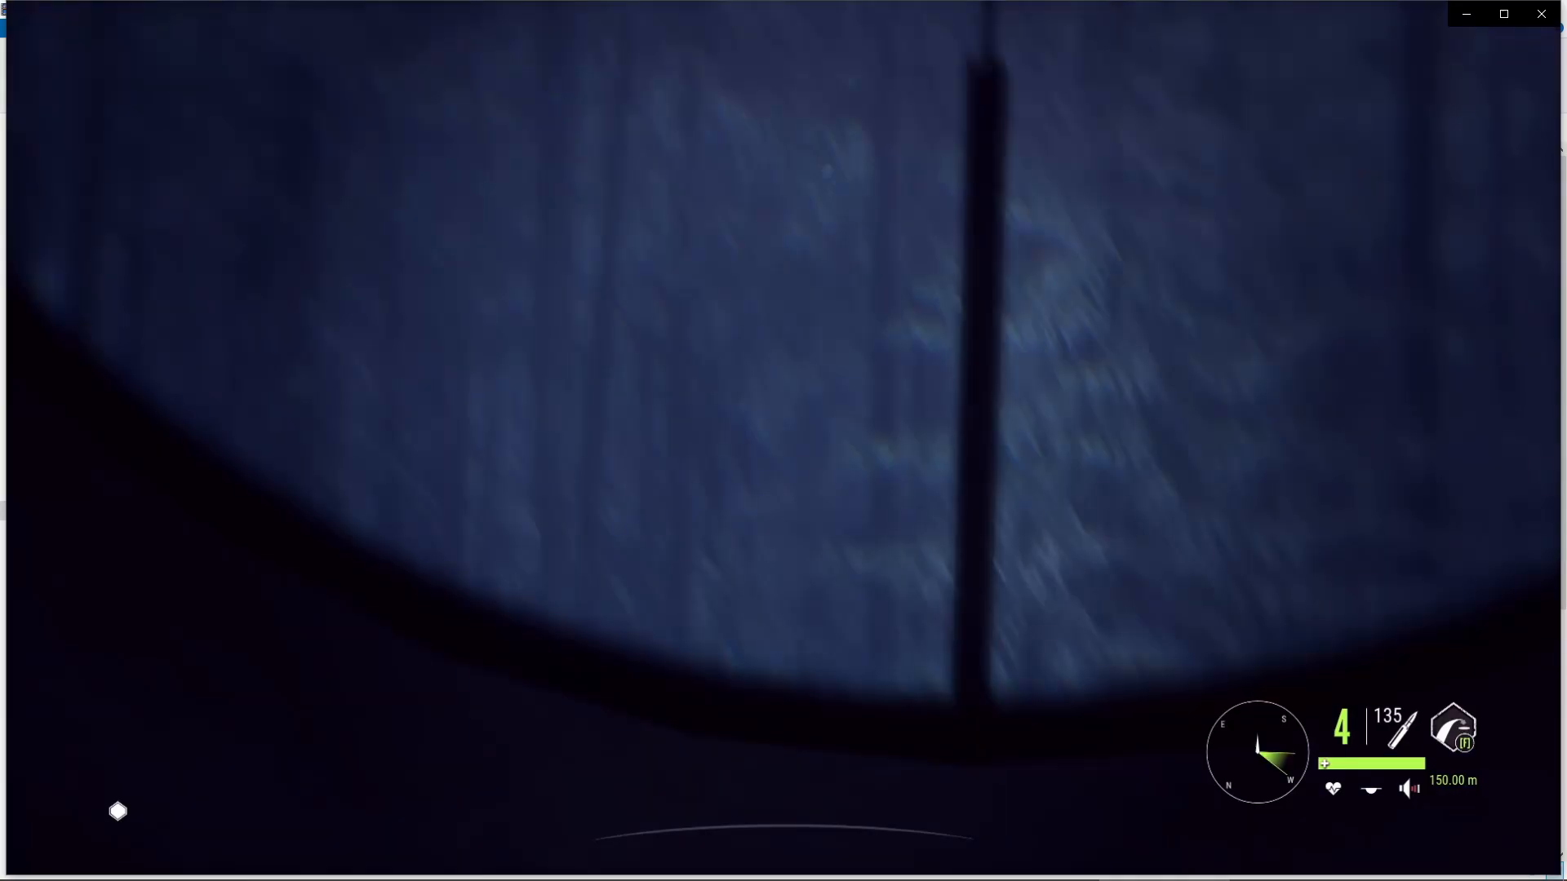
mouse_move(651, 842)
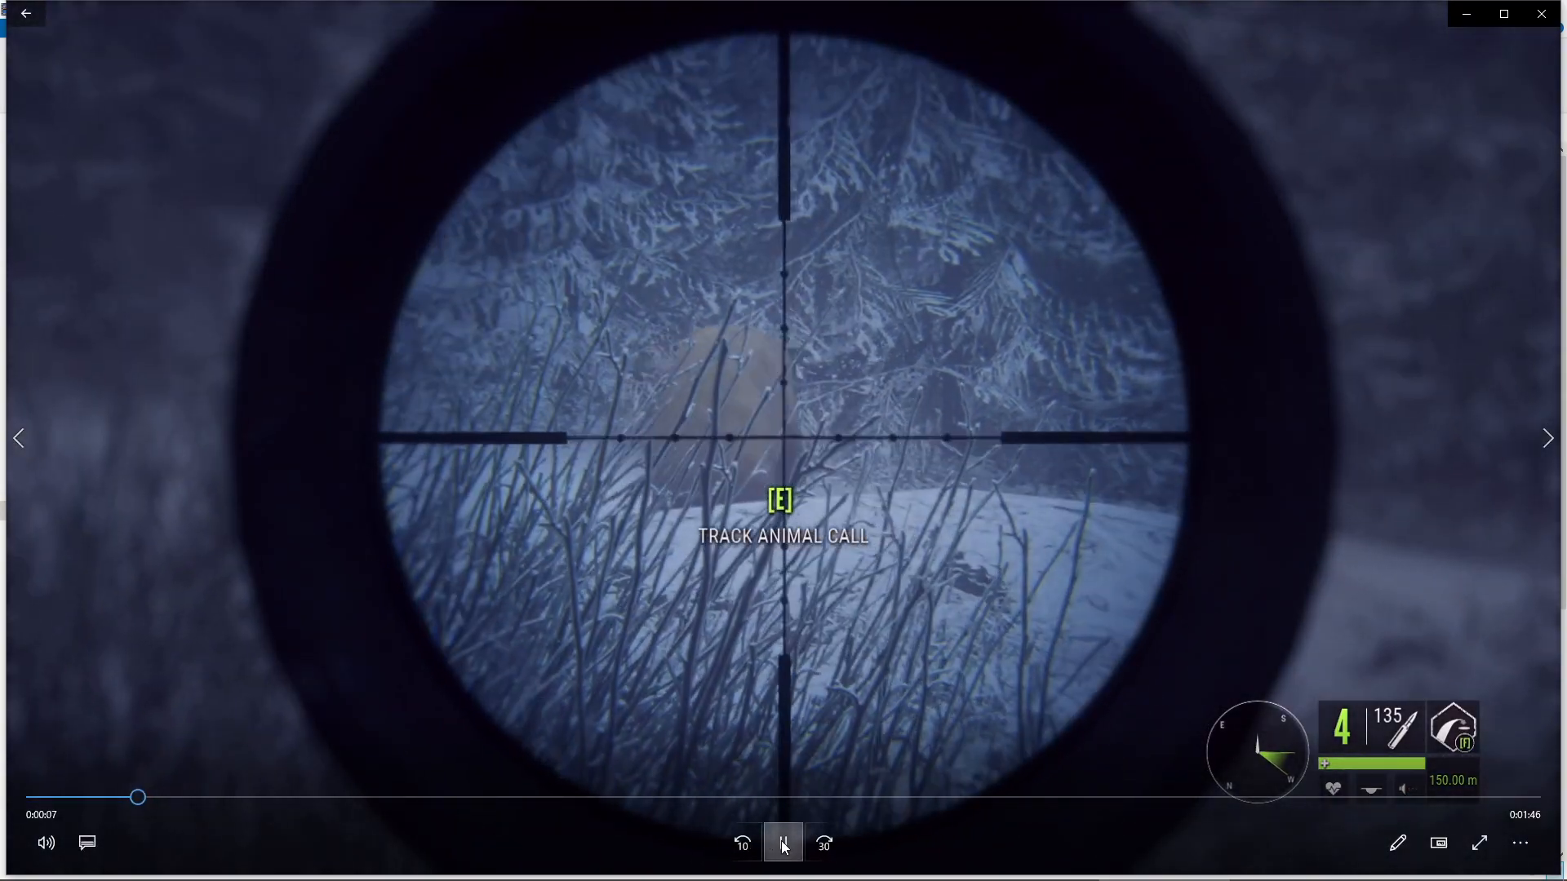
click(783, 843)
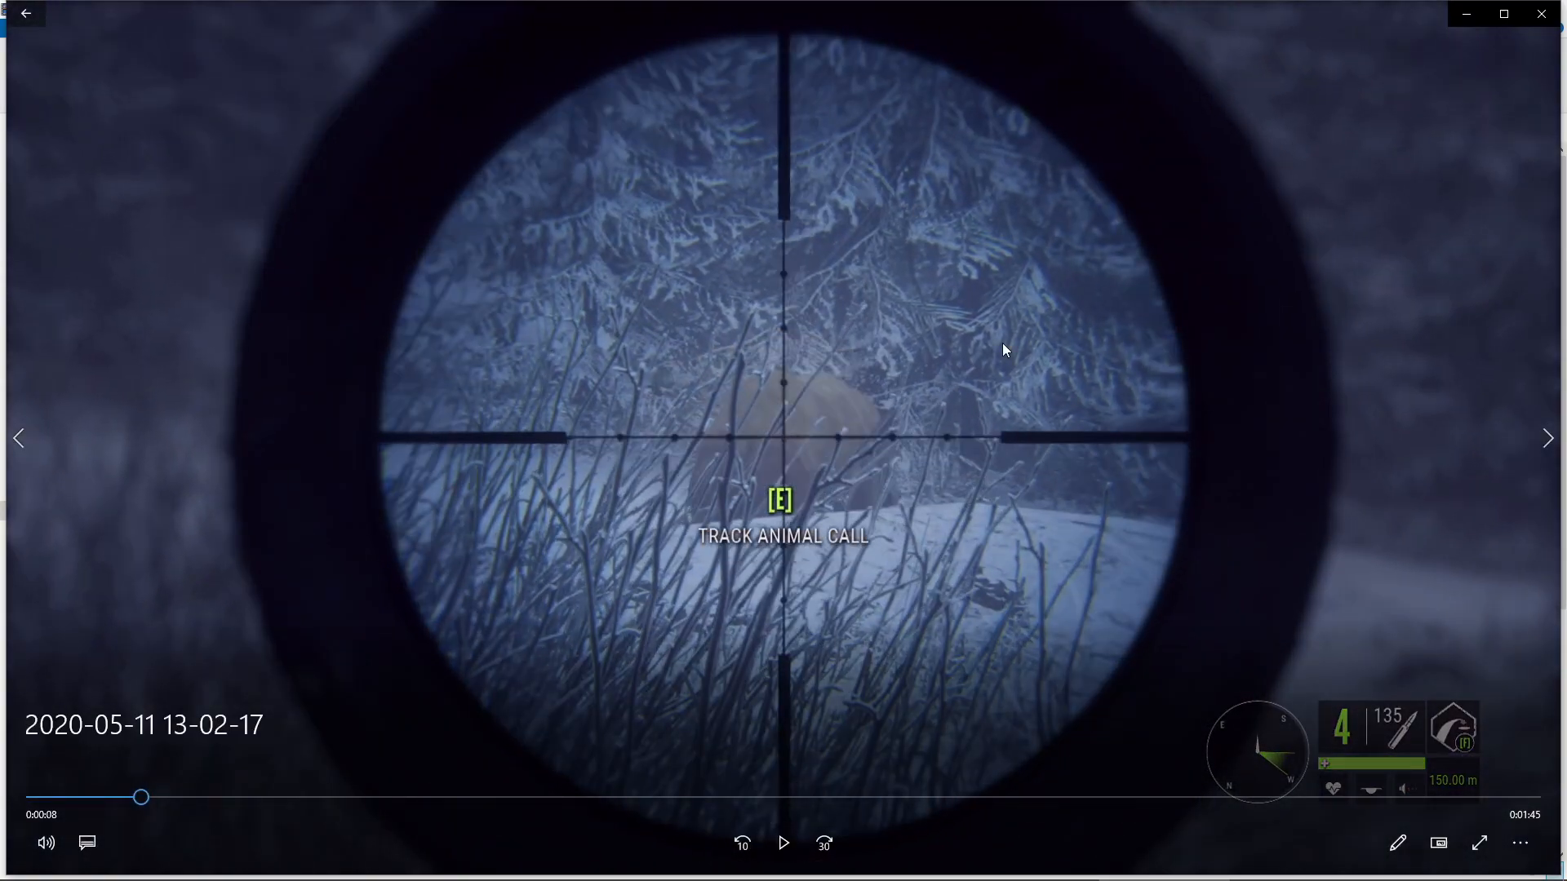
click(1466, 15)
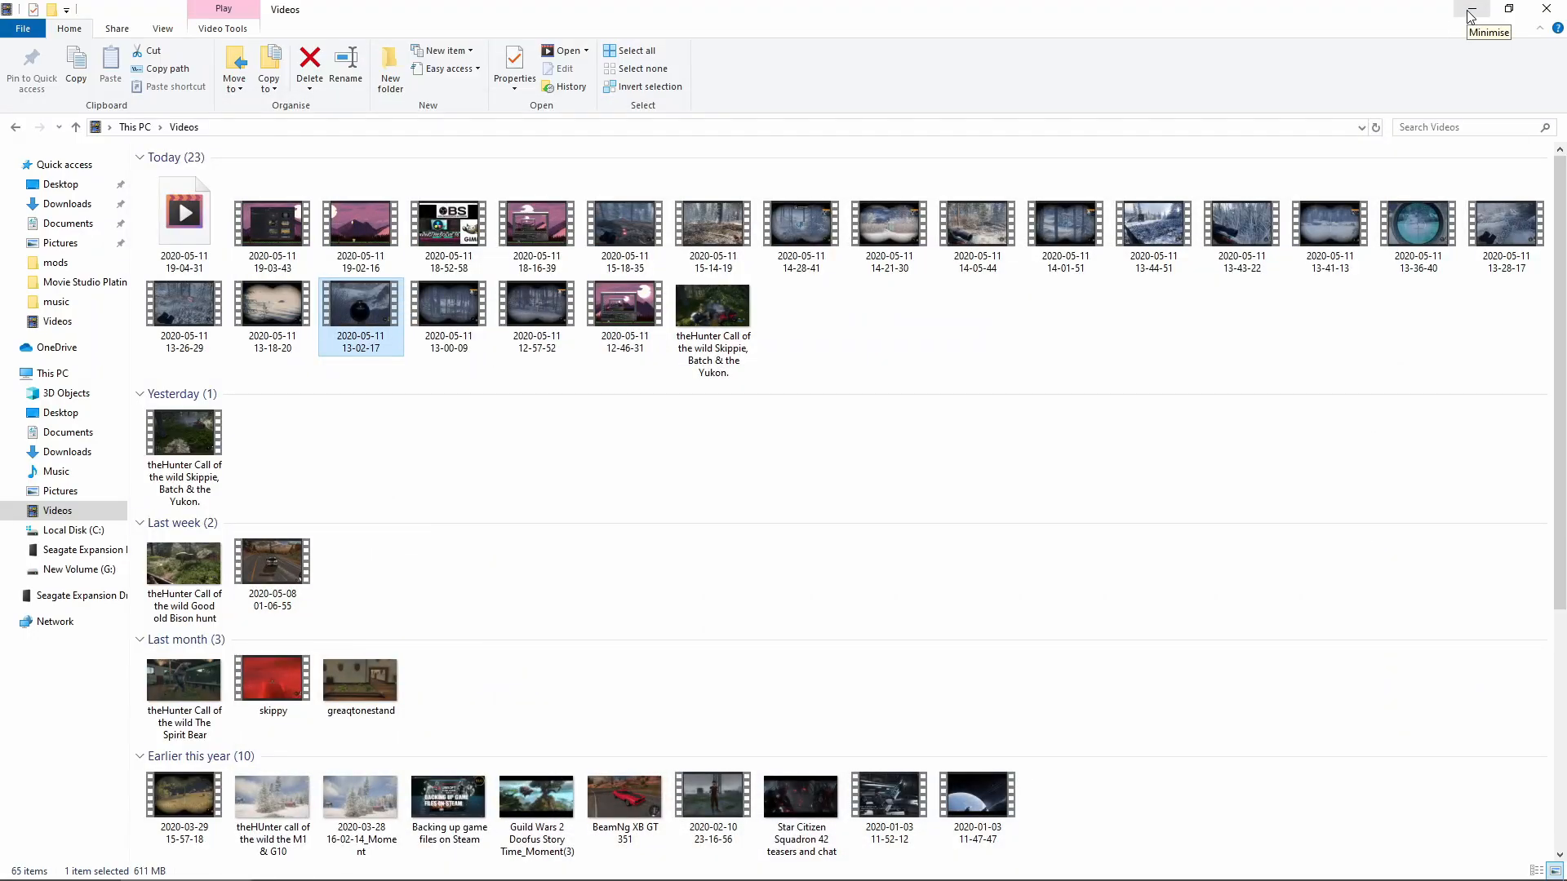
click(1469, 16)
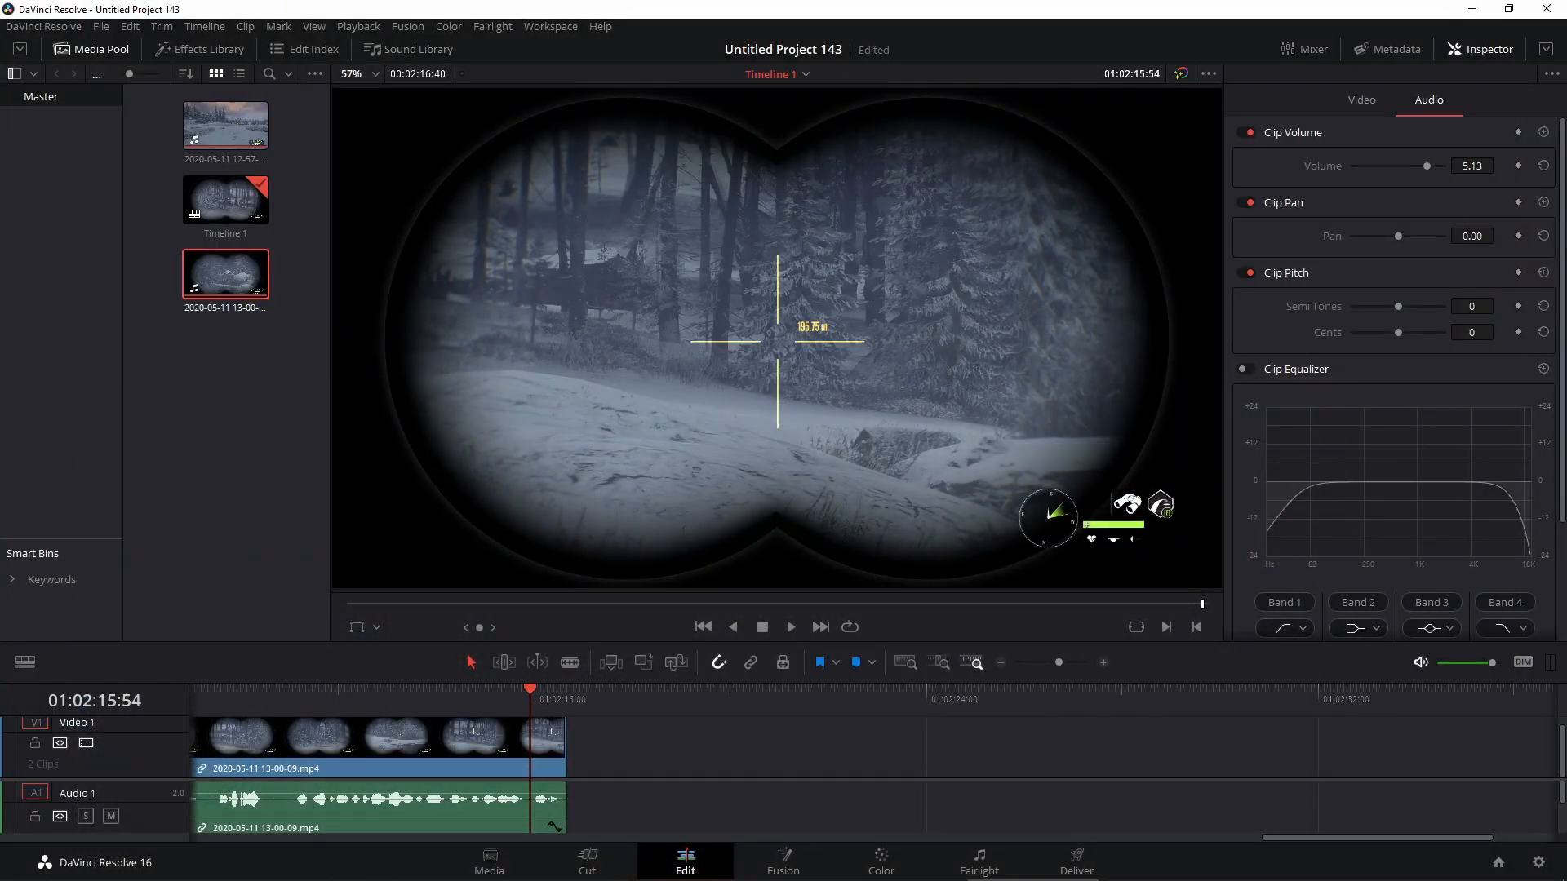
mouse_move(205, 869)
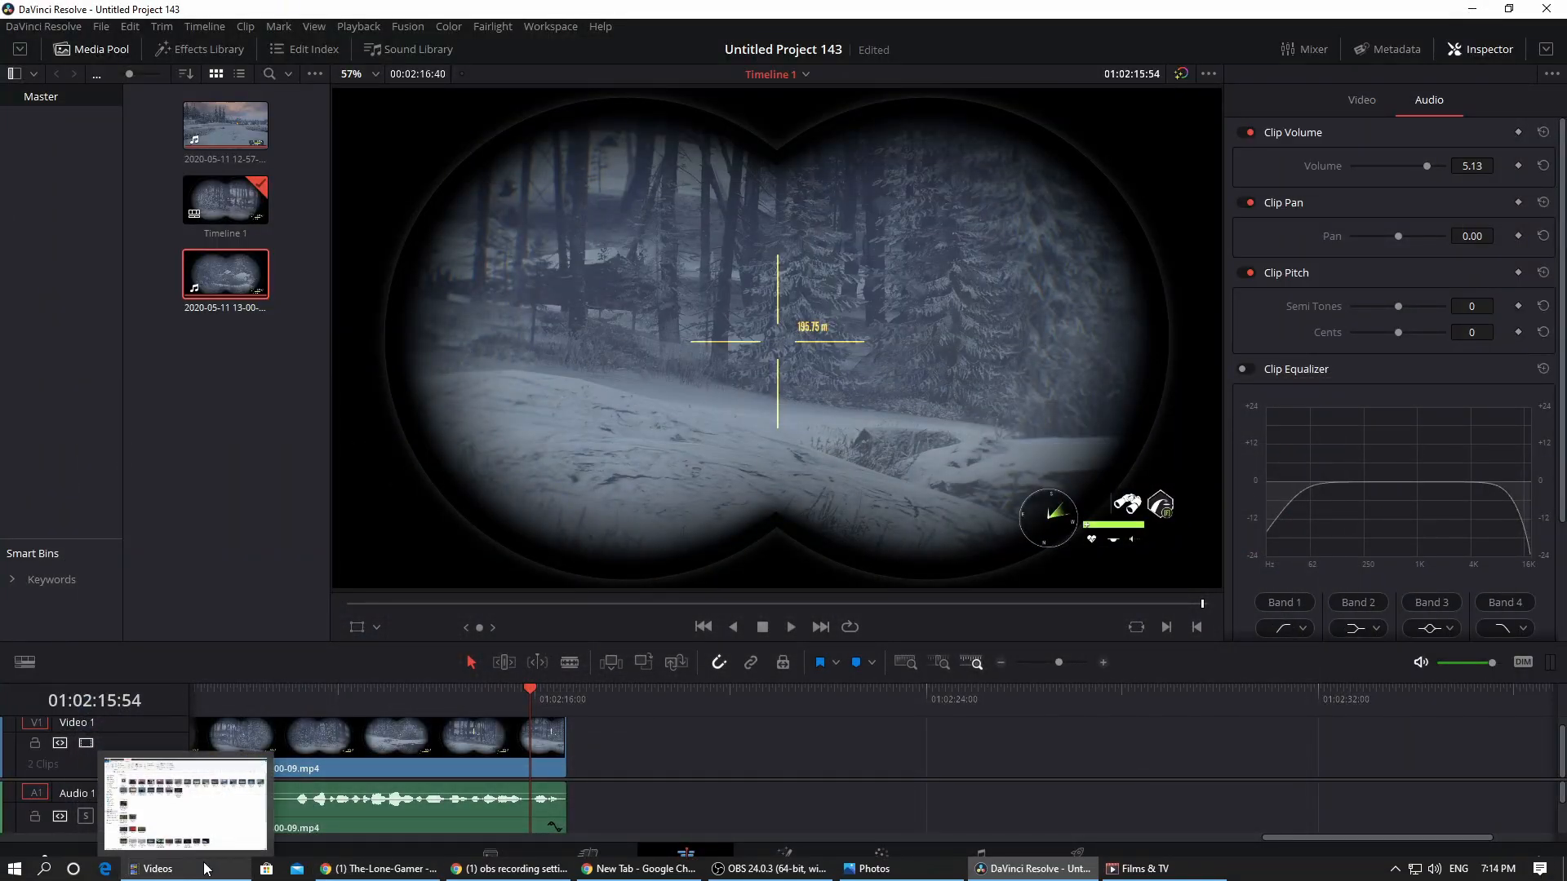
click(1143, 869)
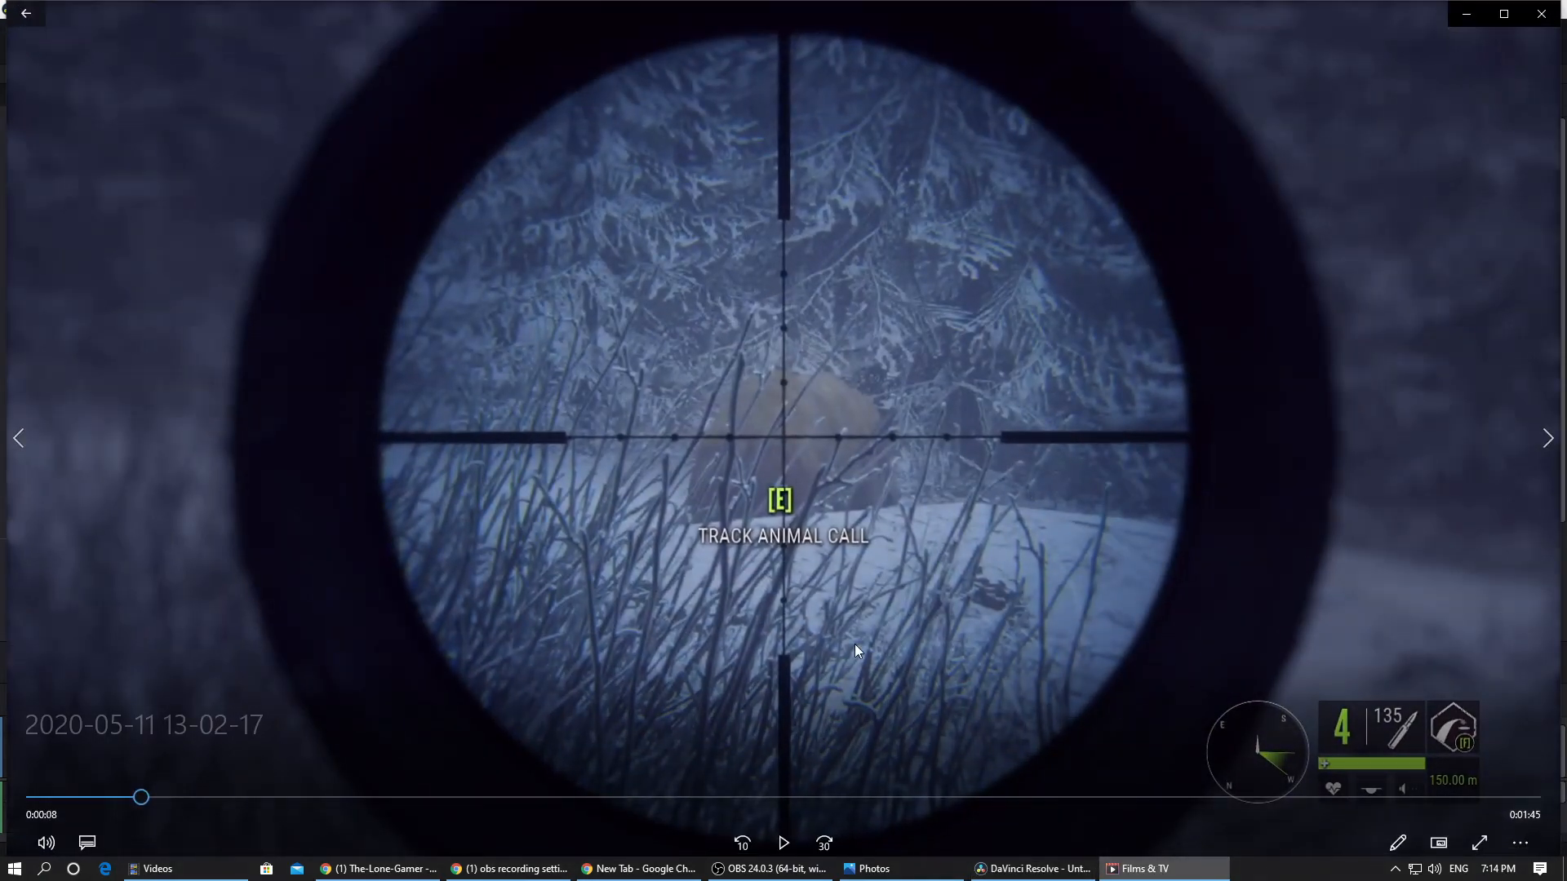
click(1466, 13)
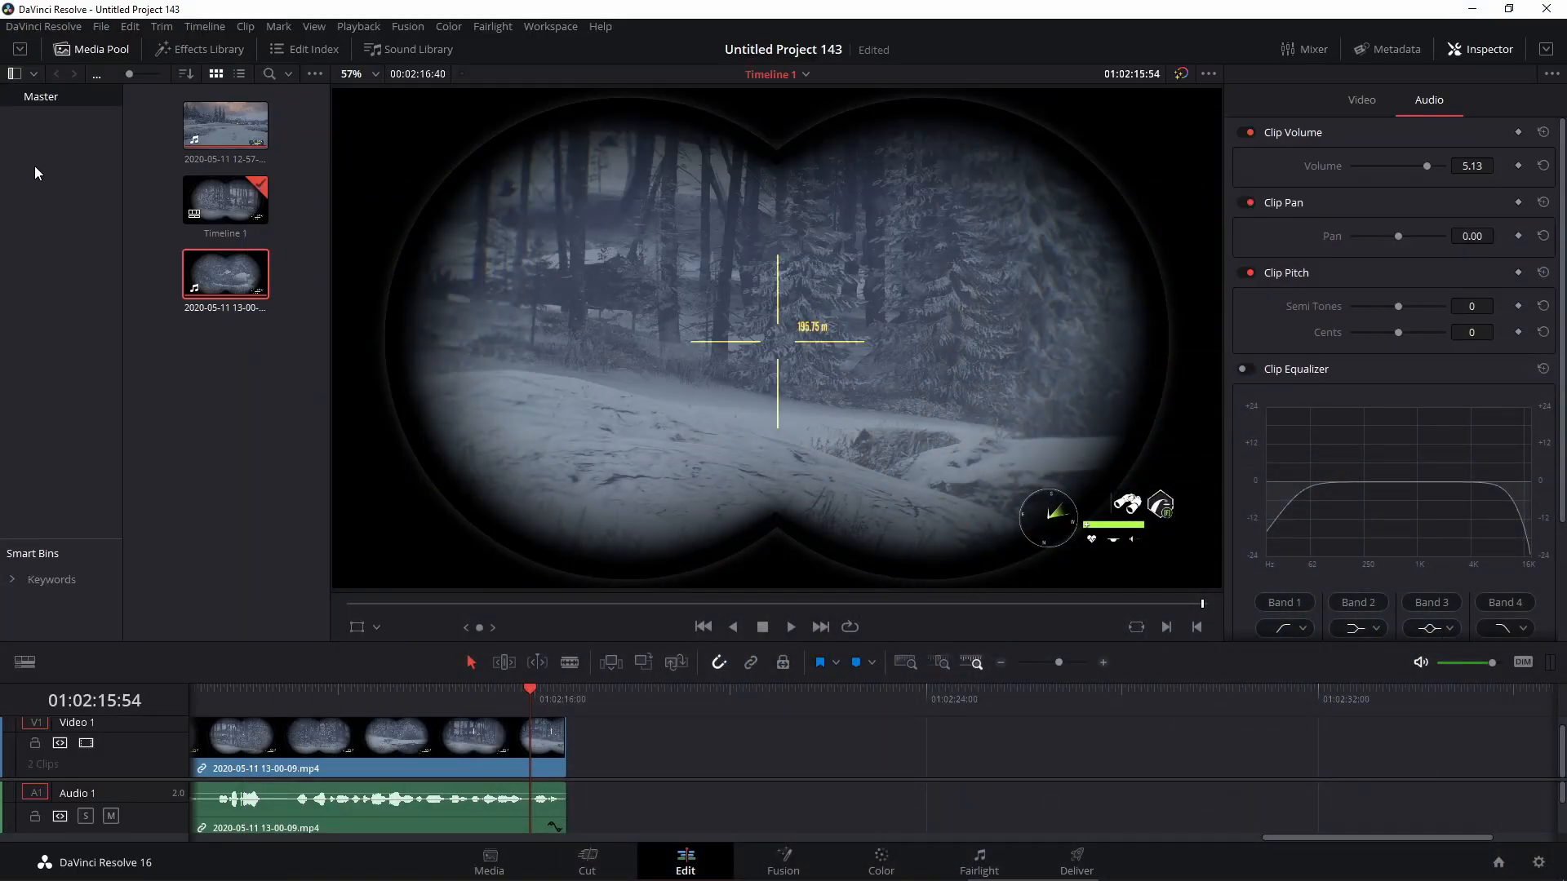
click(101, 27)
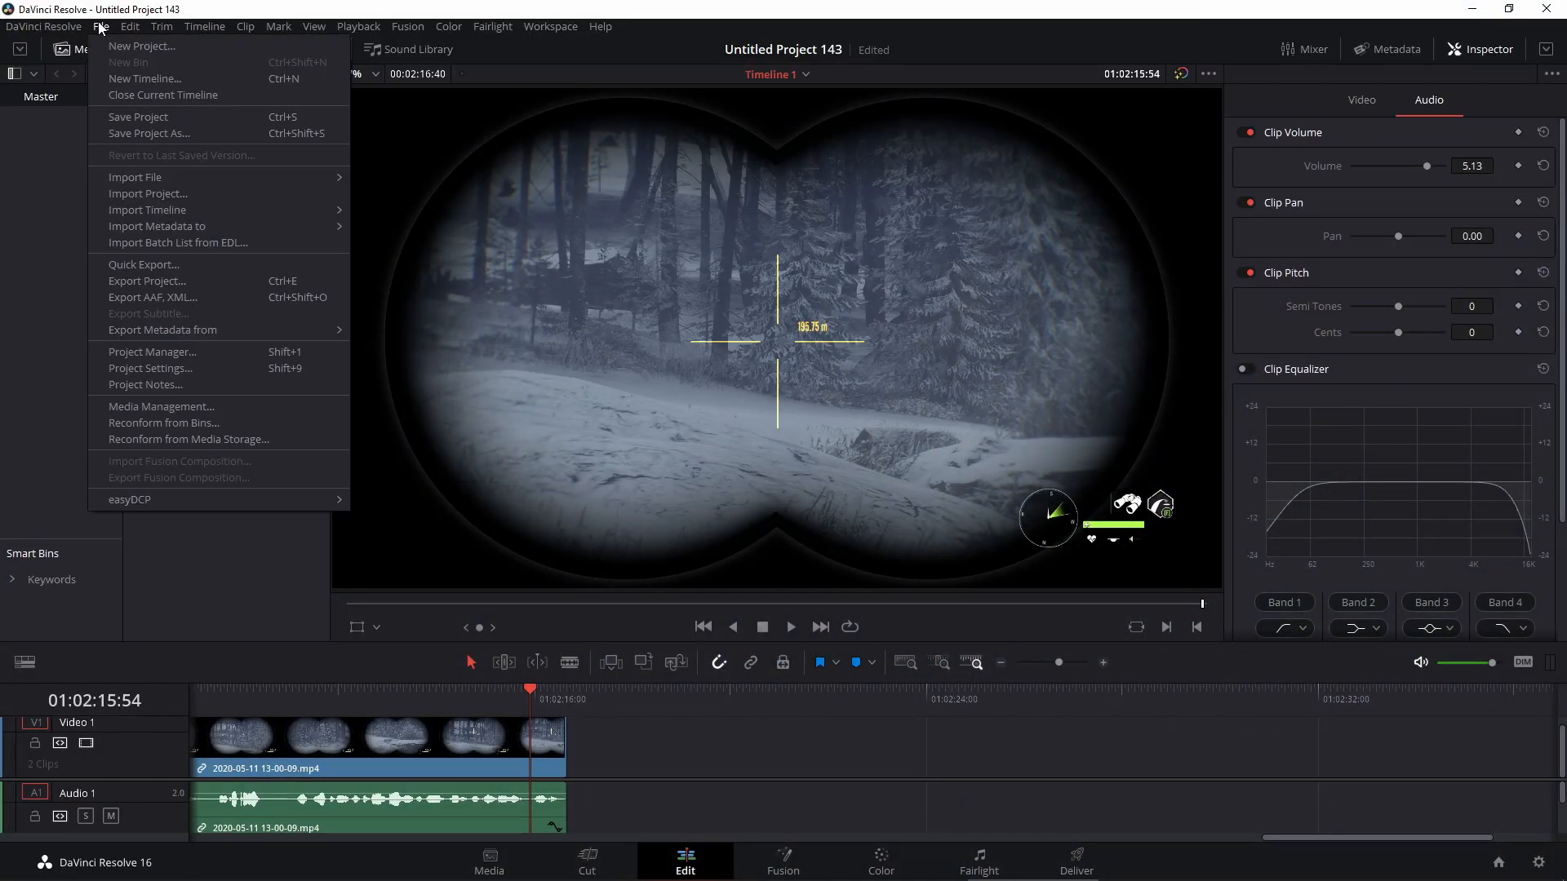
mouse_move(142, 178)
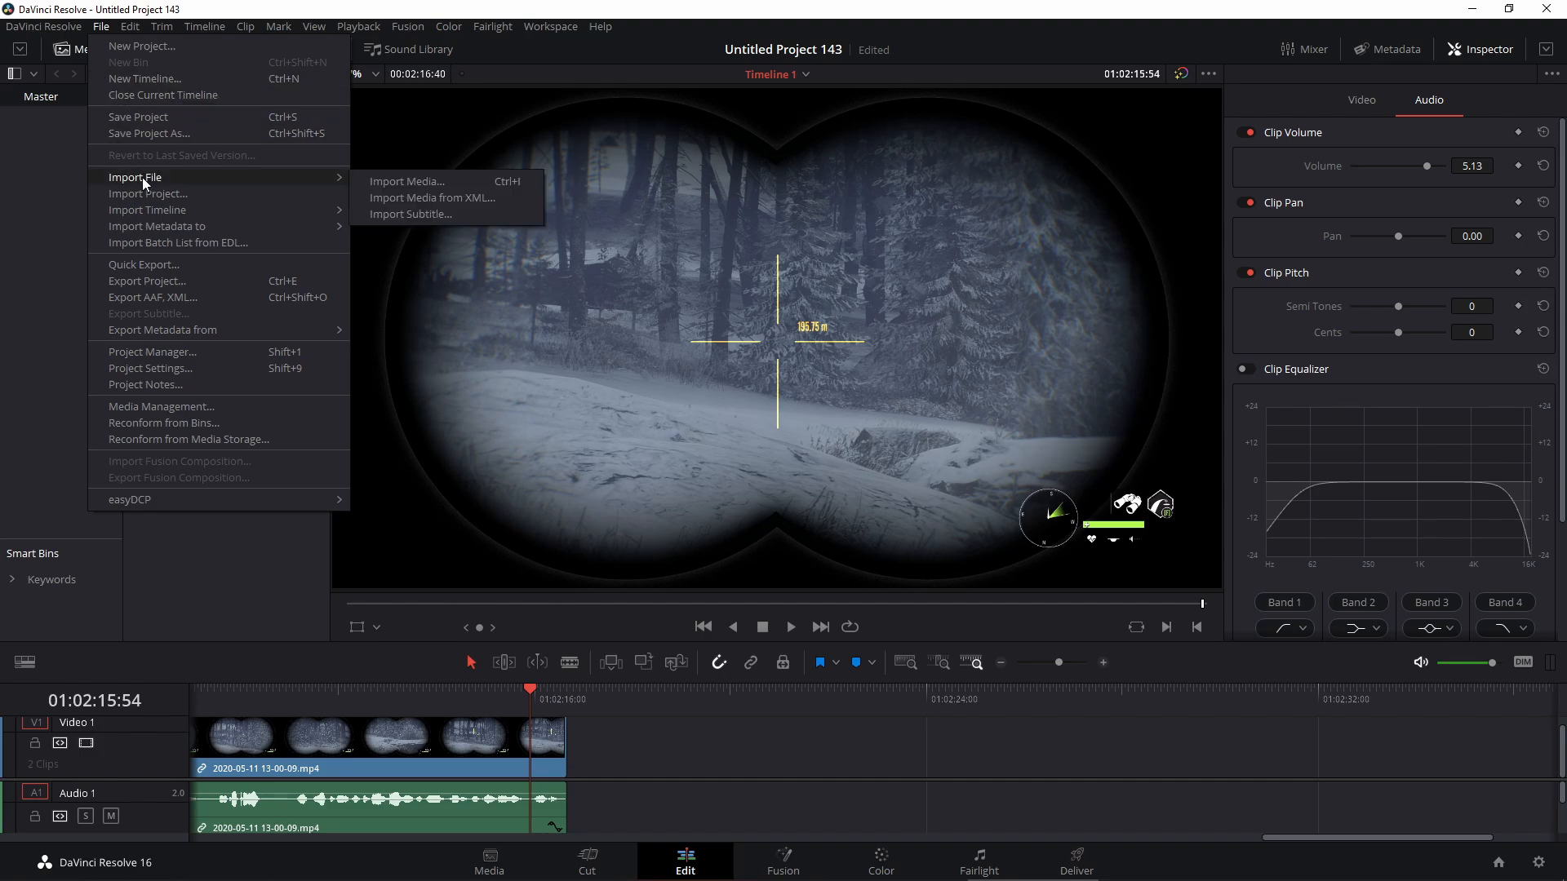
click(389, 180)
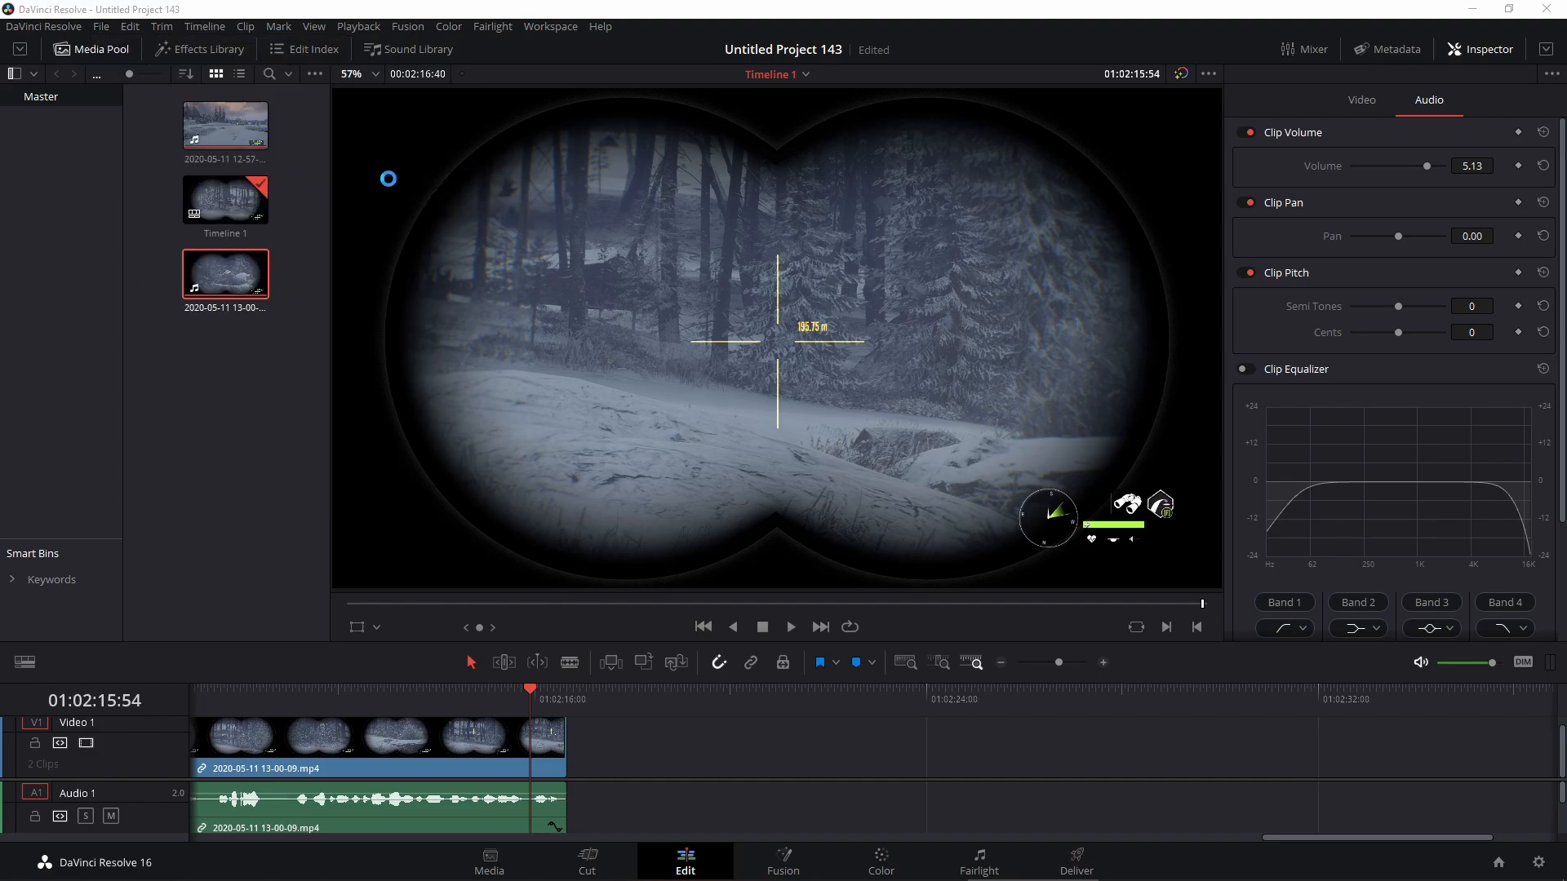
scroll(452, 311, down, 1)
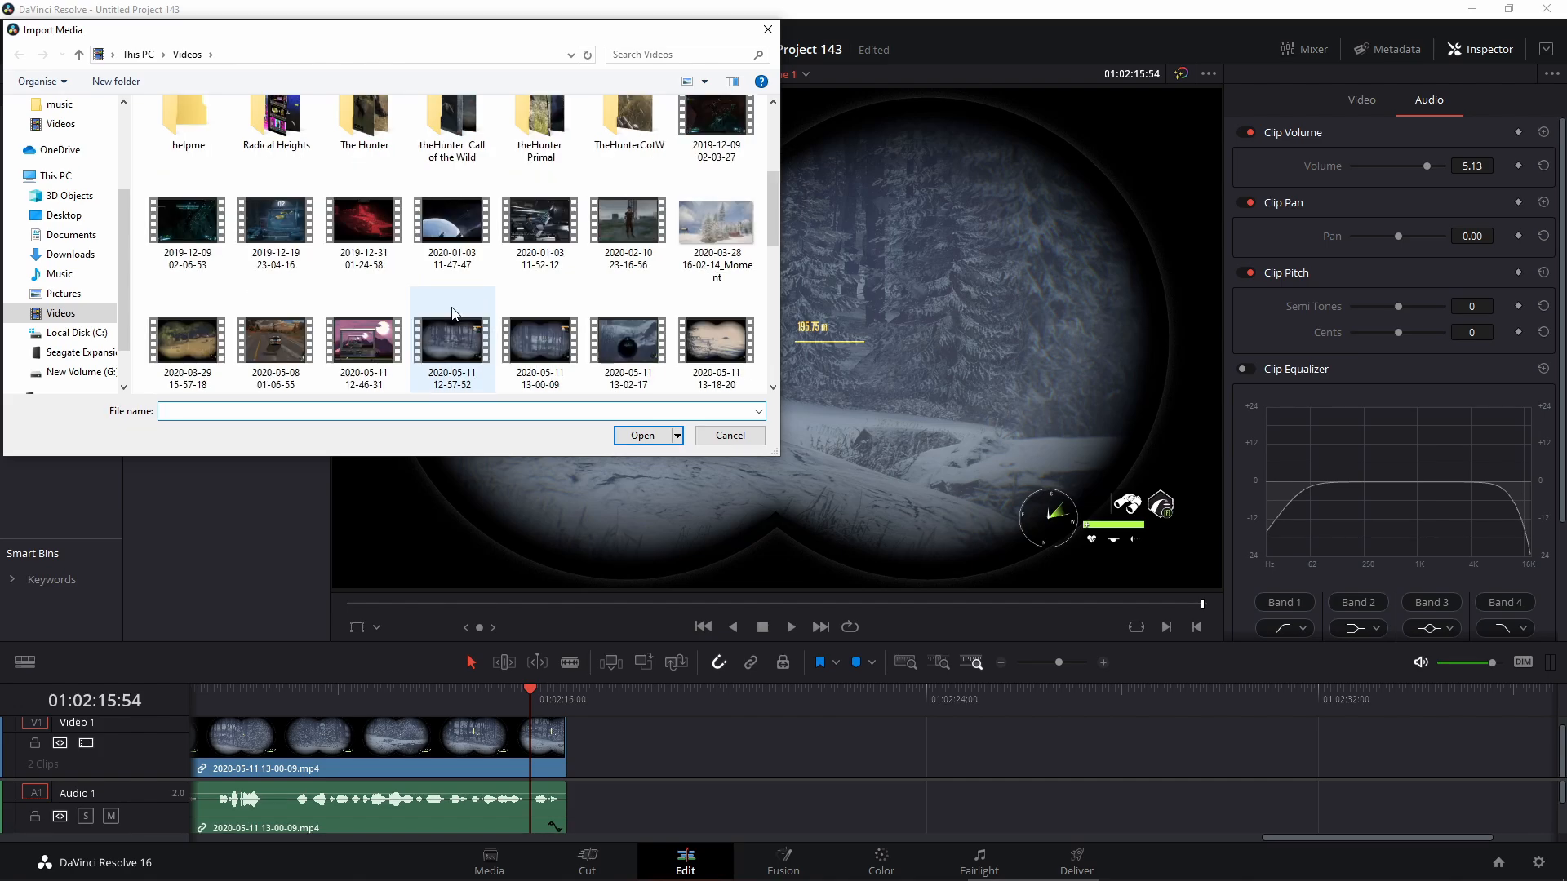
click(628, 343)
click(643, 435)
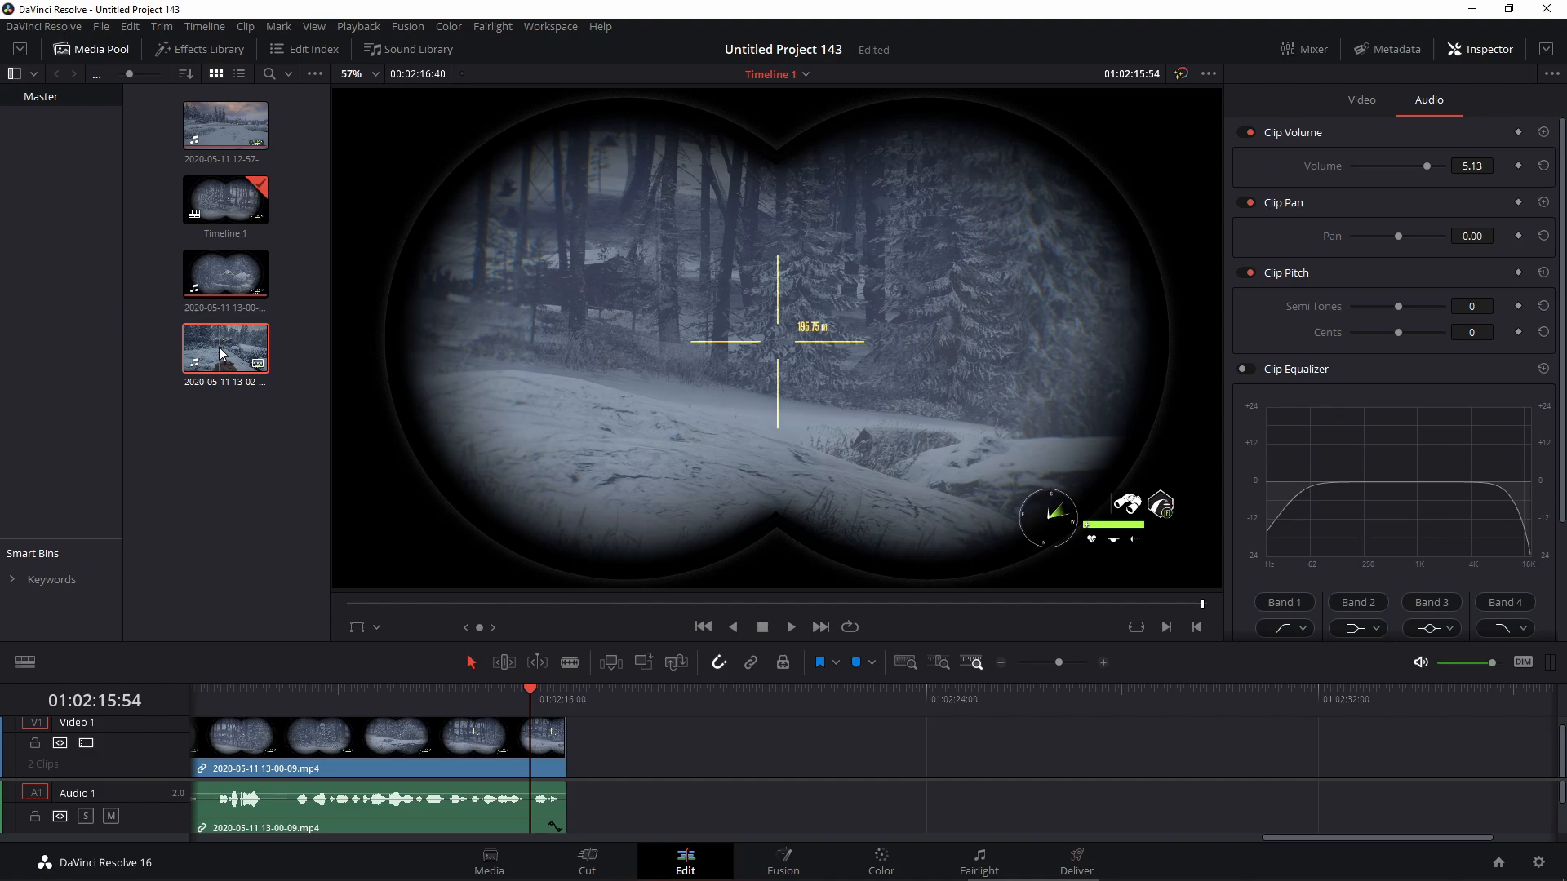
drag(220, 354, 576, 768)
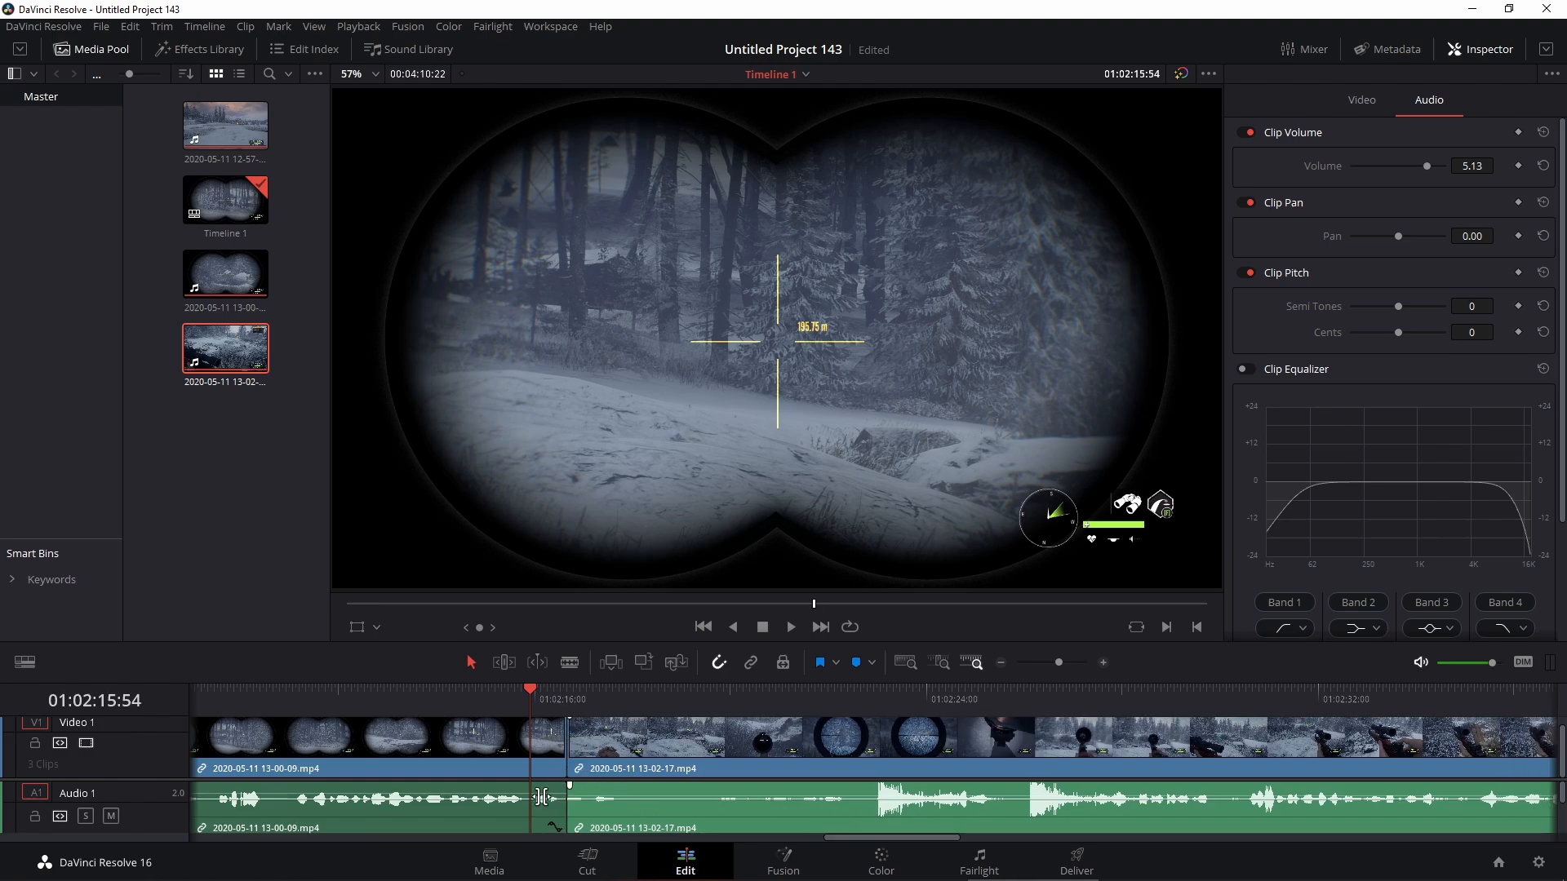
Match the new 13-02-17 clip's audio to the previous clip by setting its volume to 5.13.
click(421, 807)
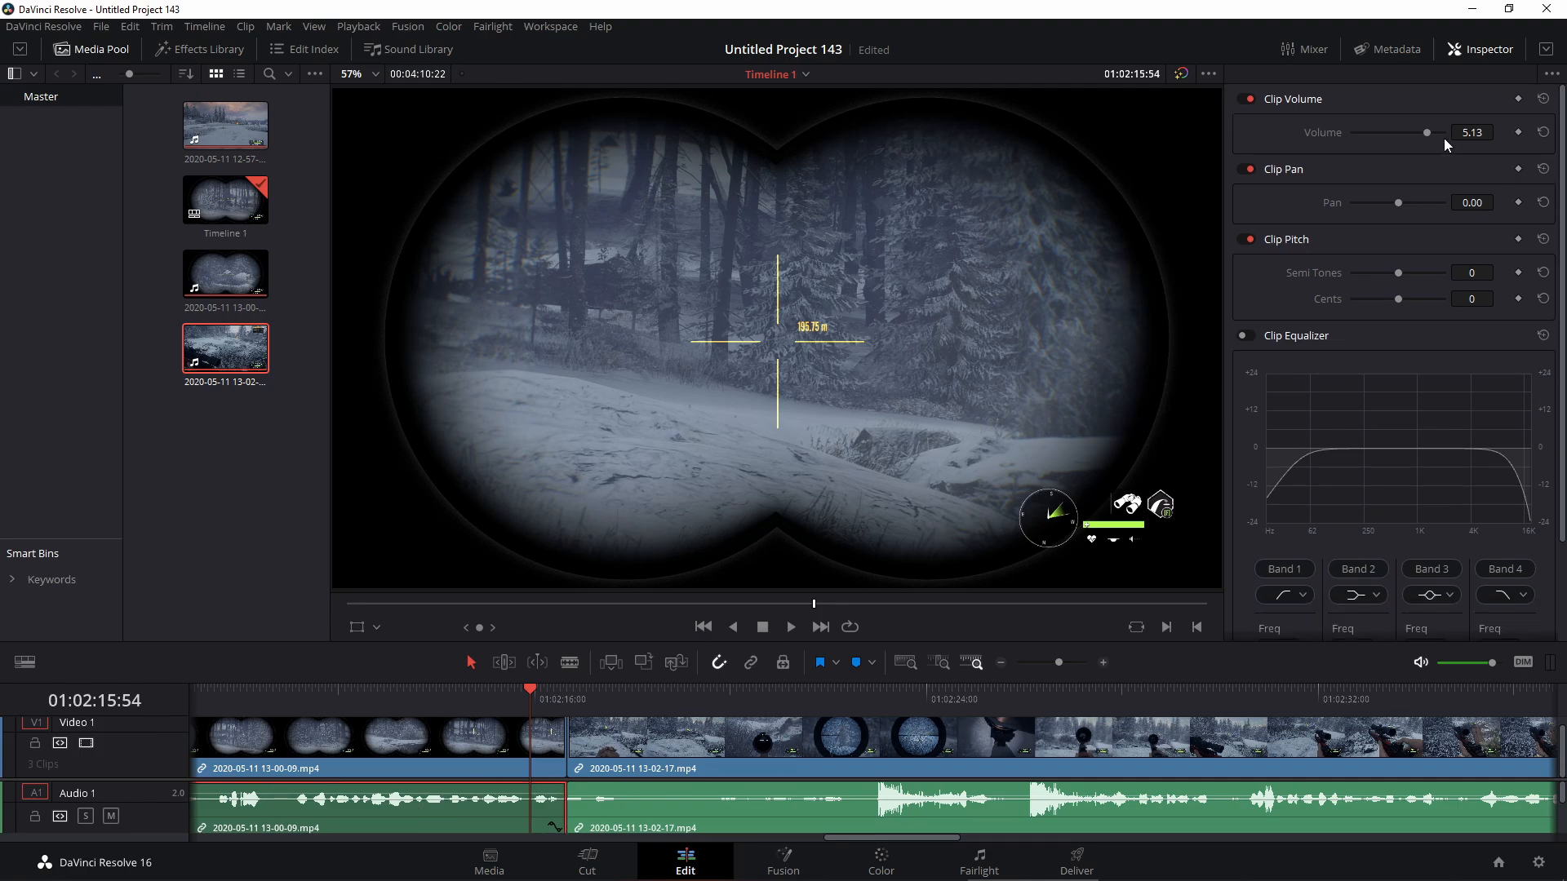
click(728, 811)
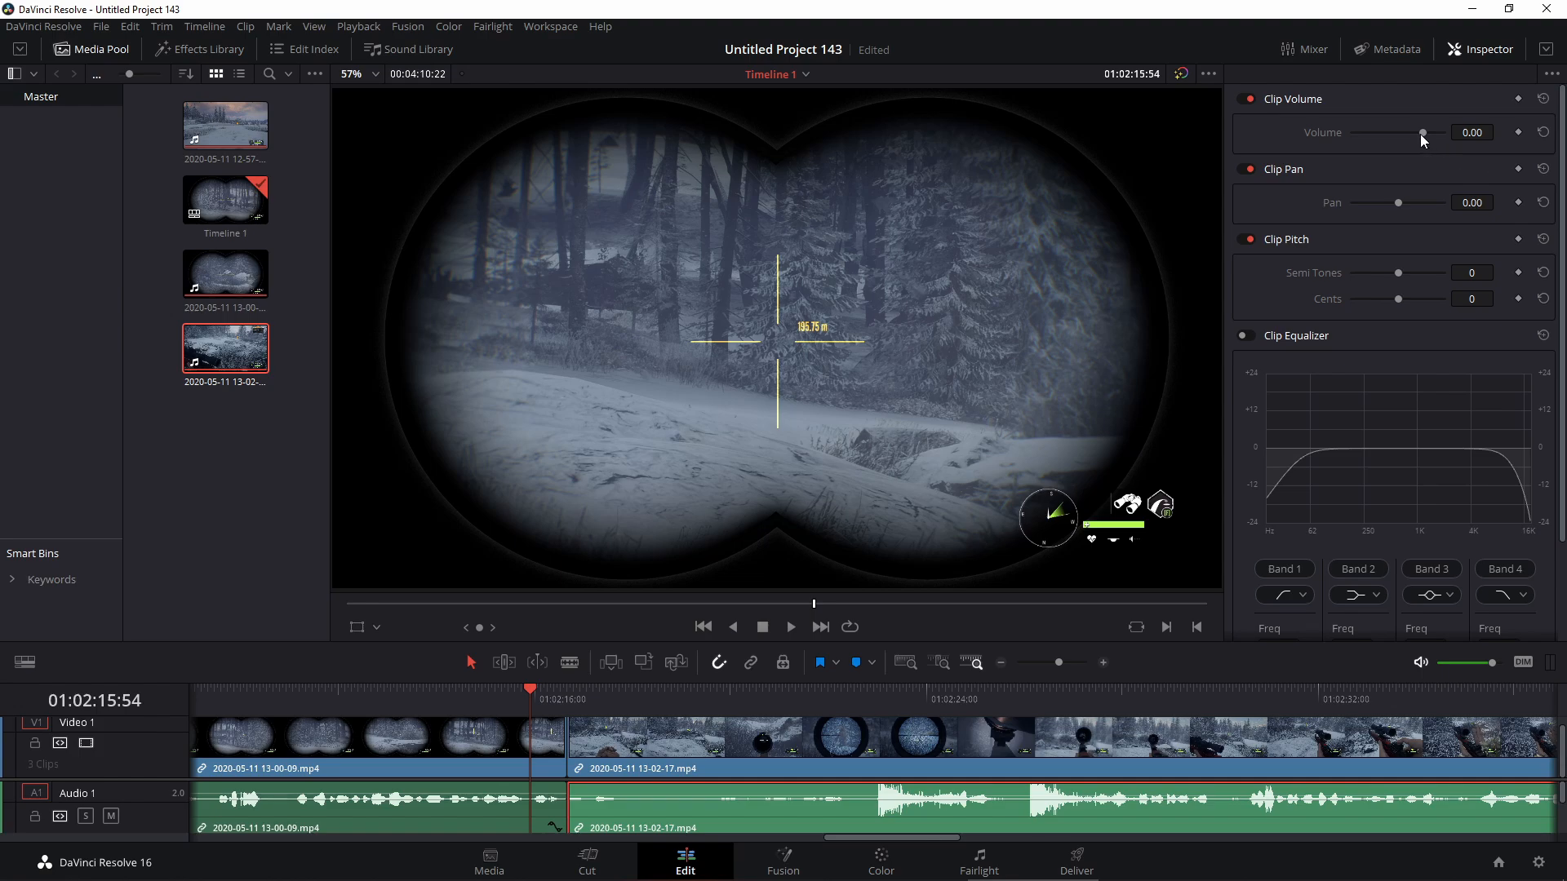
drag(1420, 134, 1427, 130)
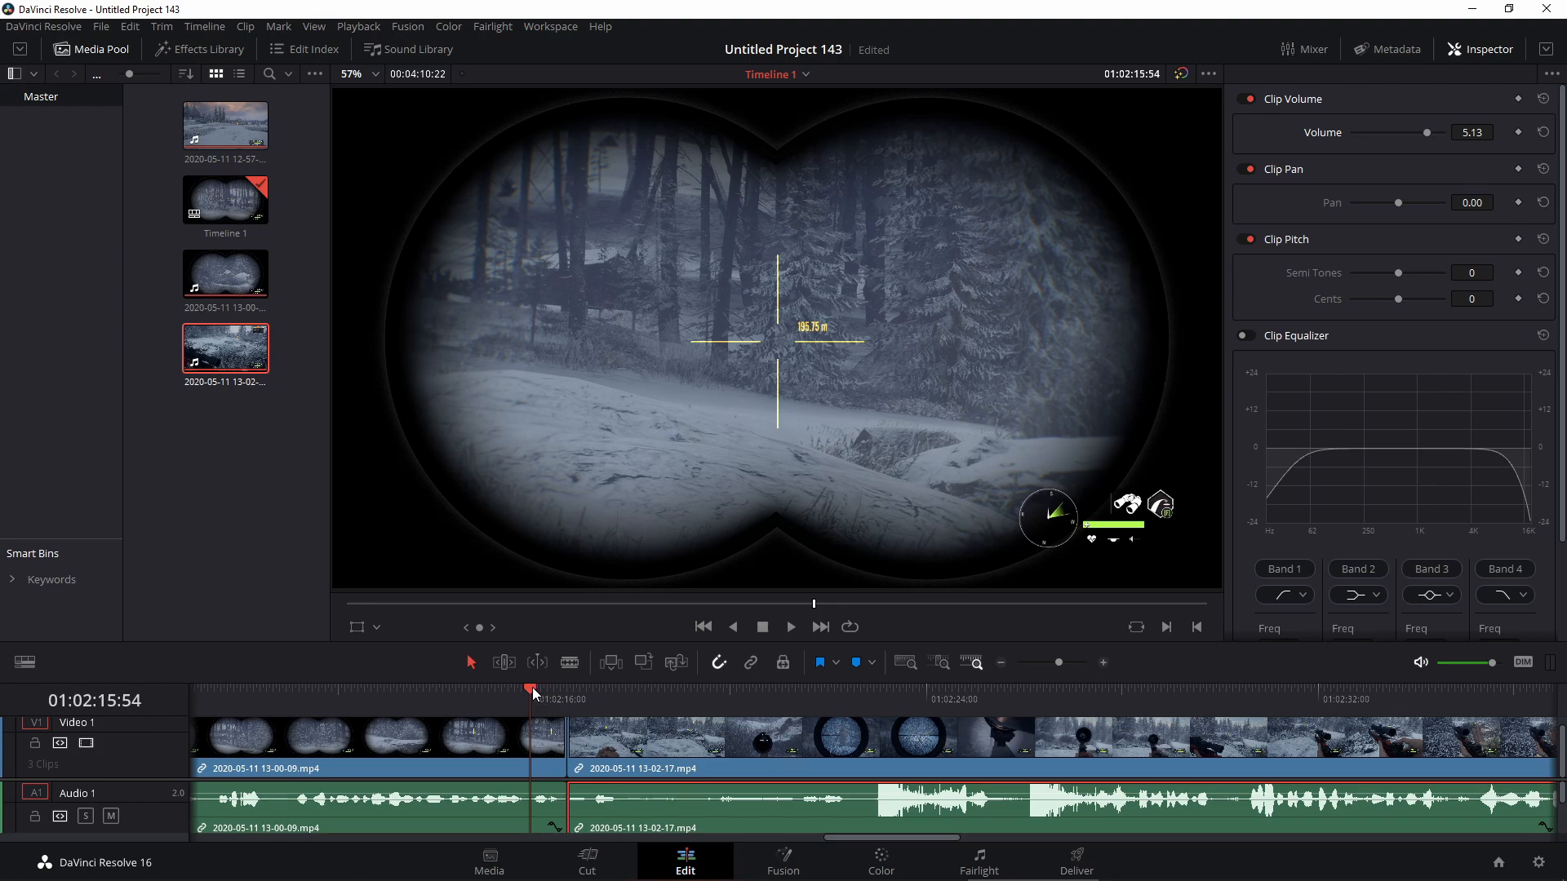
Play the join between the 13-00-09 and 13-02-17 clips from 01:02:14:27 through the first gunshot.
drag(532, 687, 459, 690)
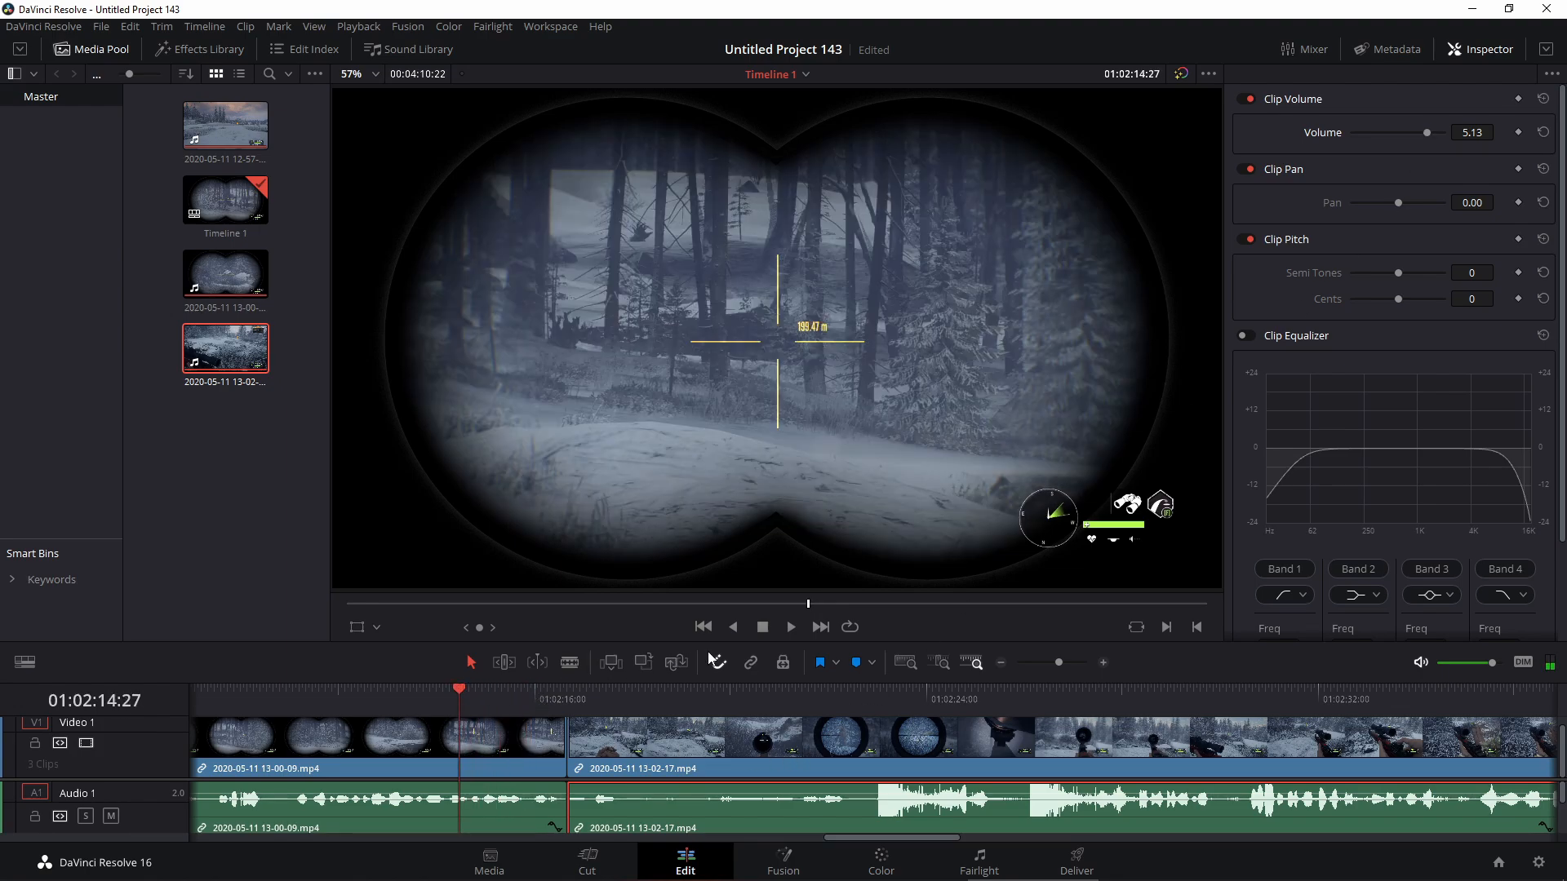
click(790, 626)
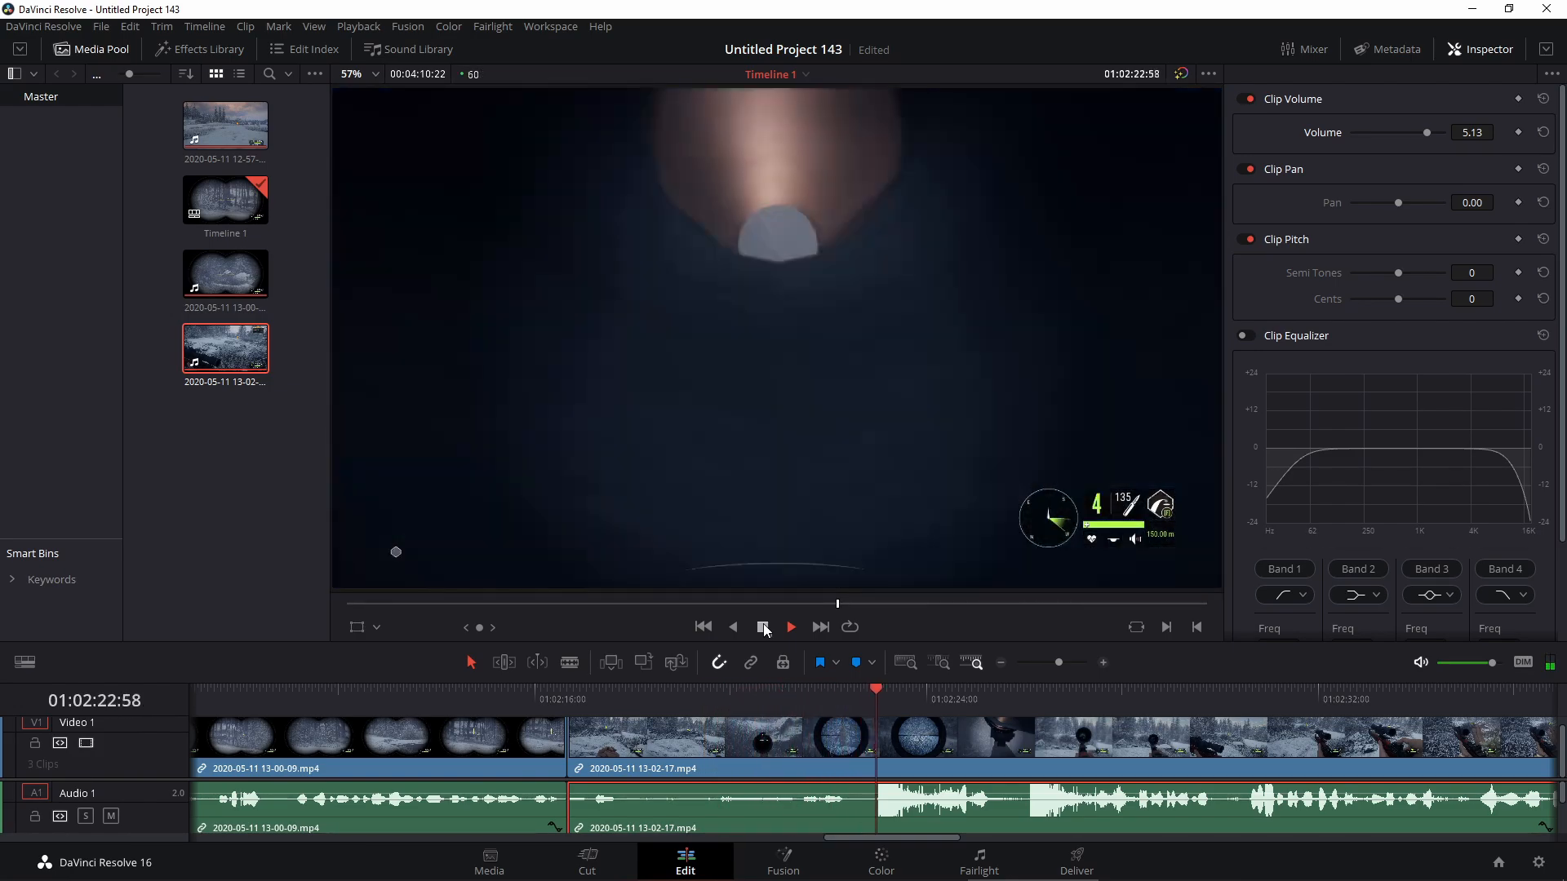
click(763, 627)
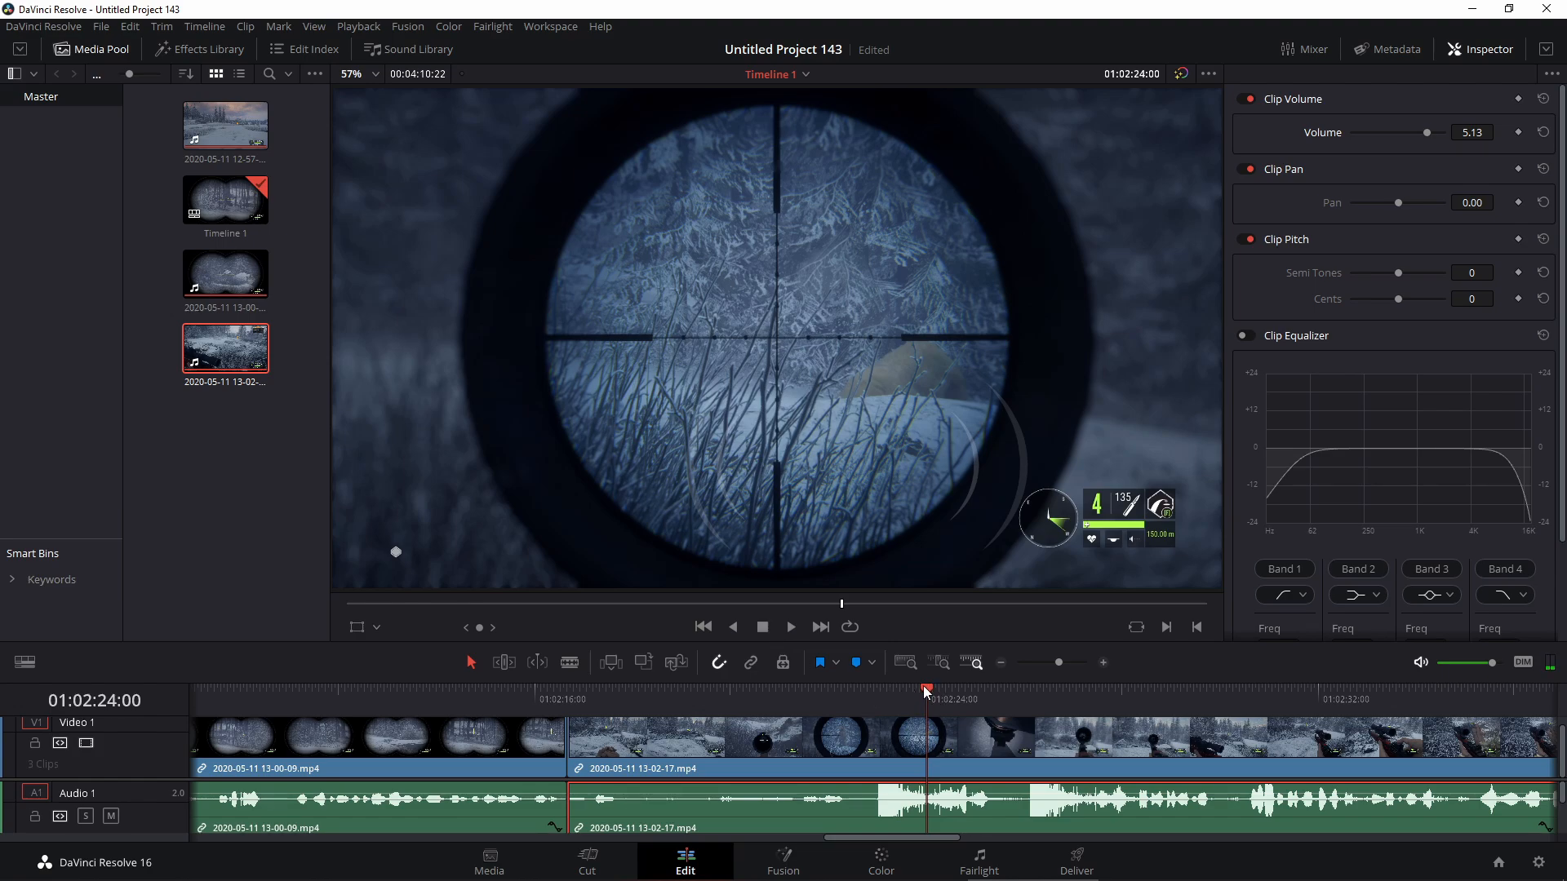
Add volume keyframes at 01:02:22:32, 01:02:22:49, 01:02:23:47 and 01:02:24:05 and lower the middle two to about -12 to soften the first gunshot.
drag(926, 692, 870, 707)
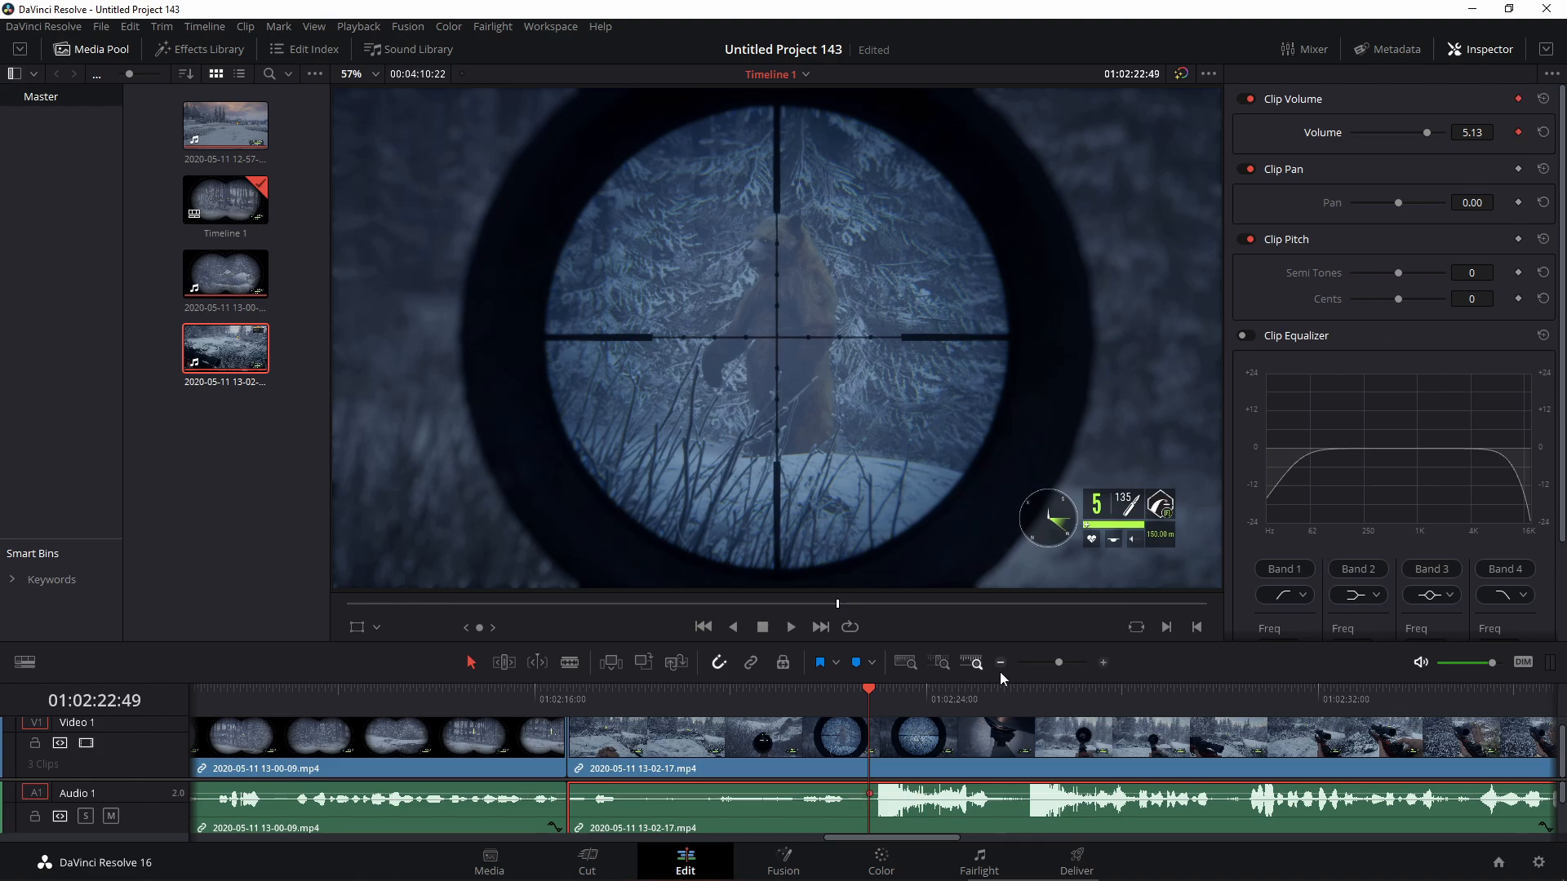
drag(867, 687, 855, 687)
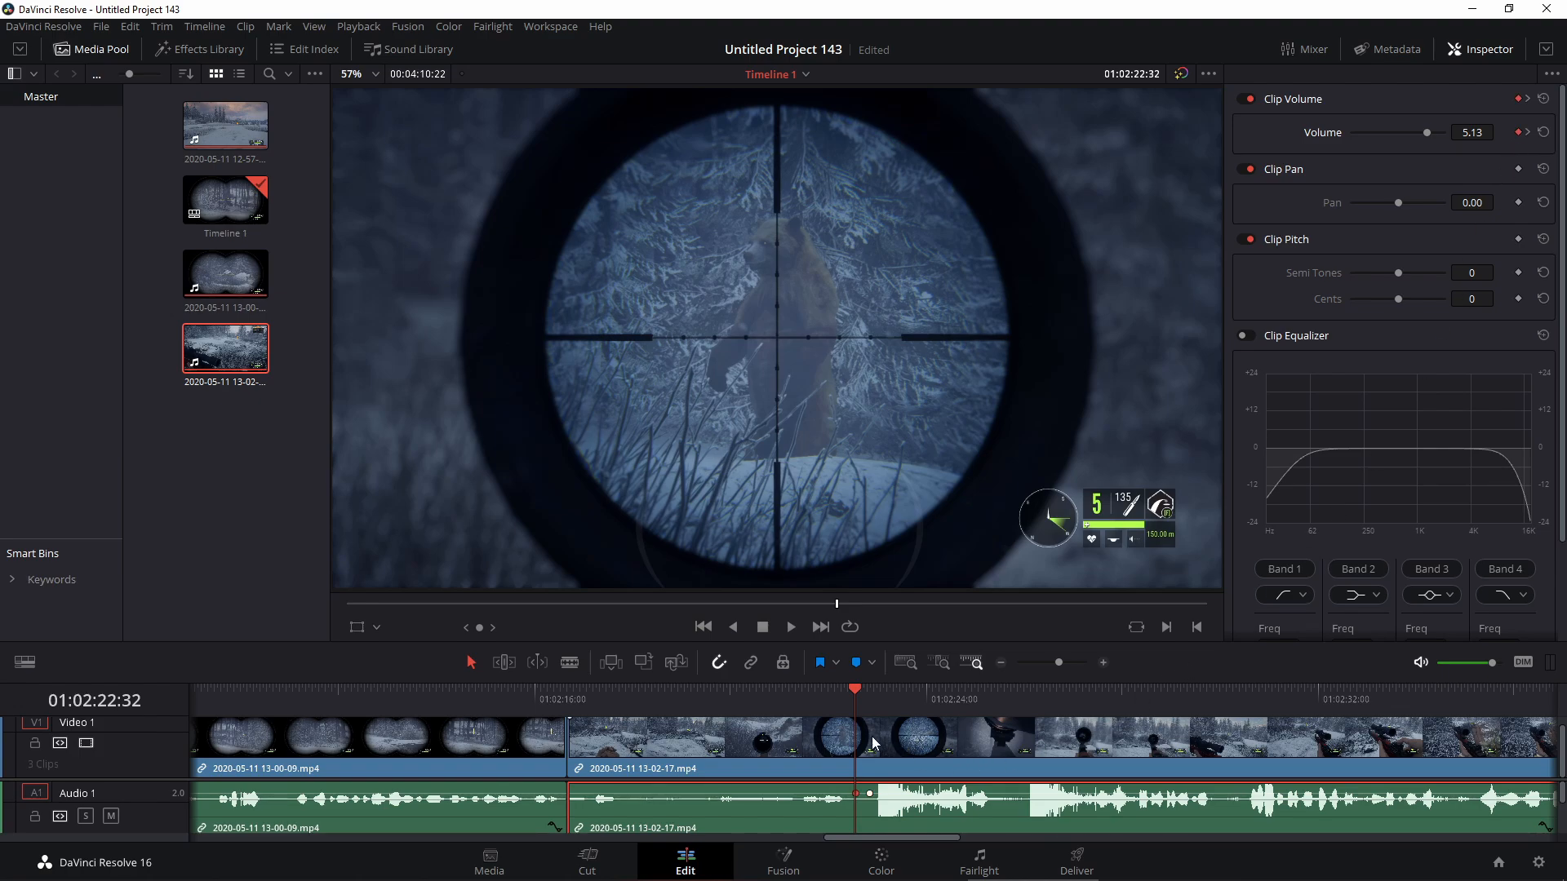
drag(856, 689, 915, 698)
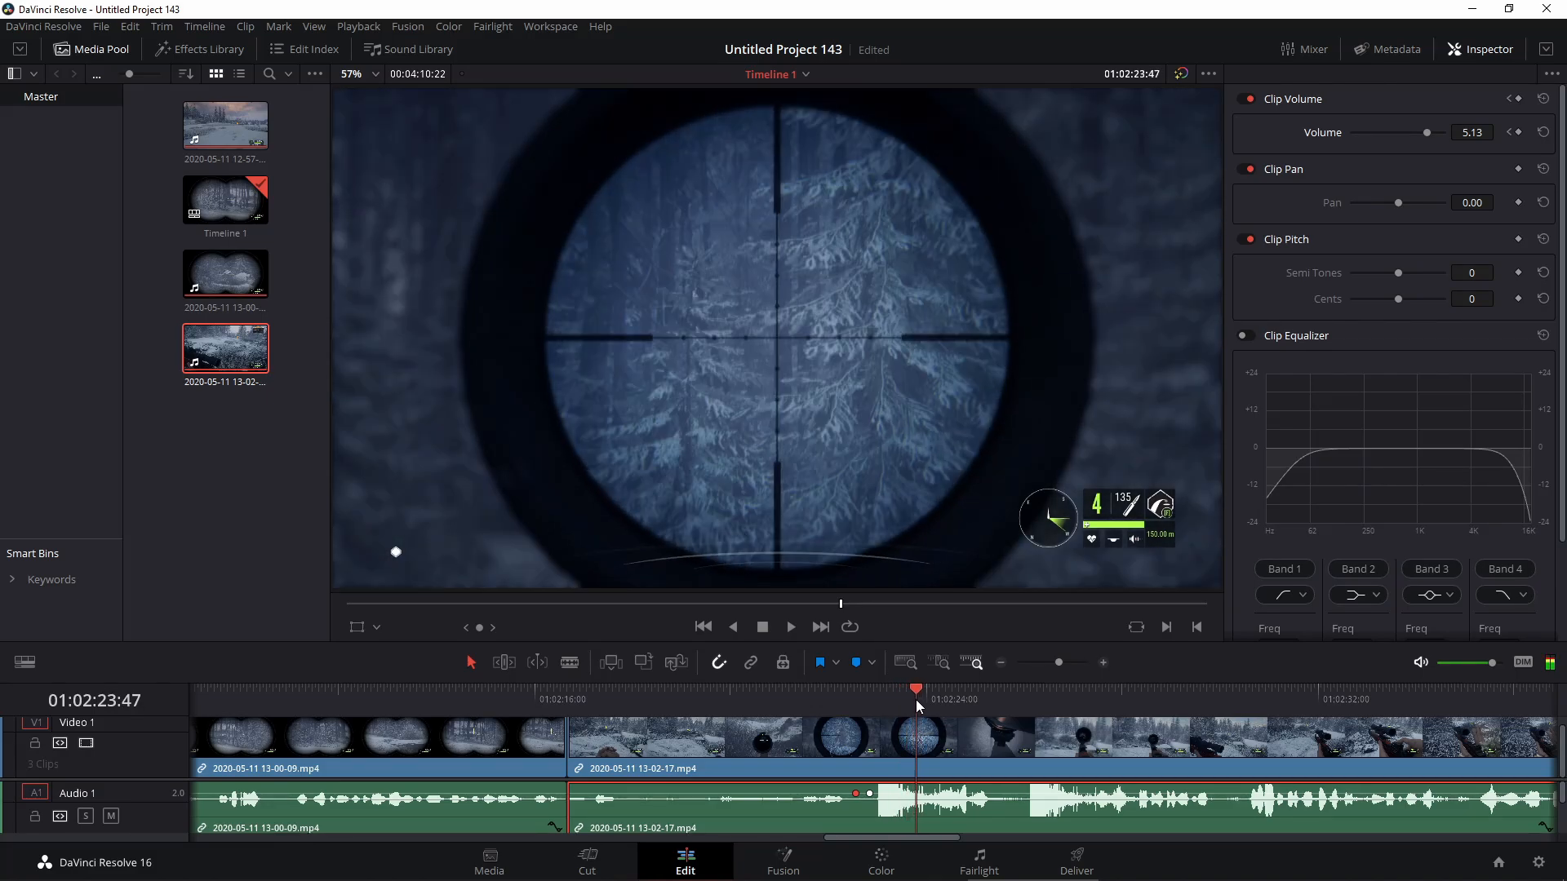
click(1519, 132)
drag(914, 692, 934, 700)
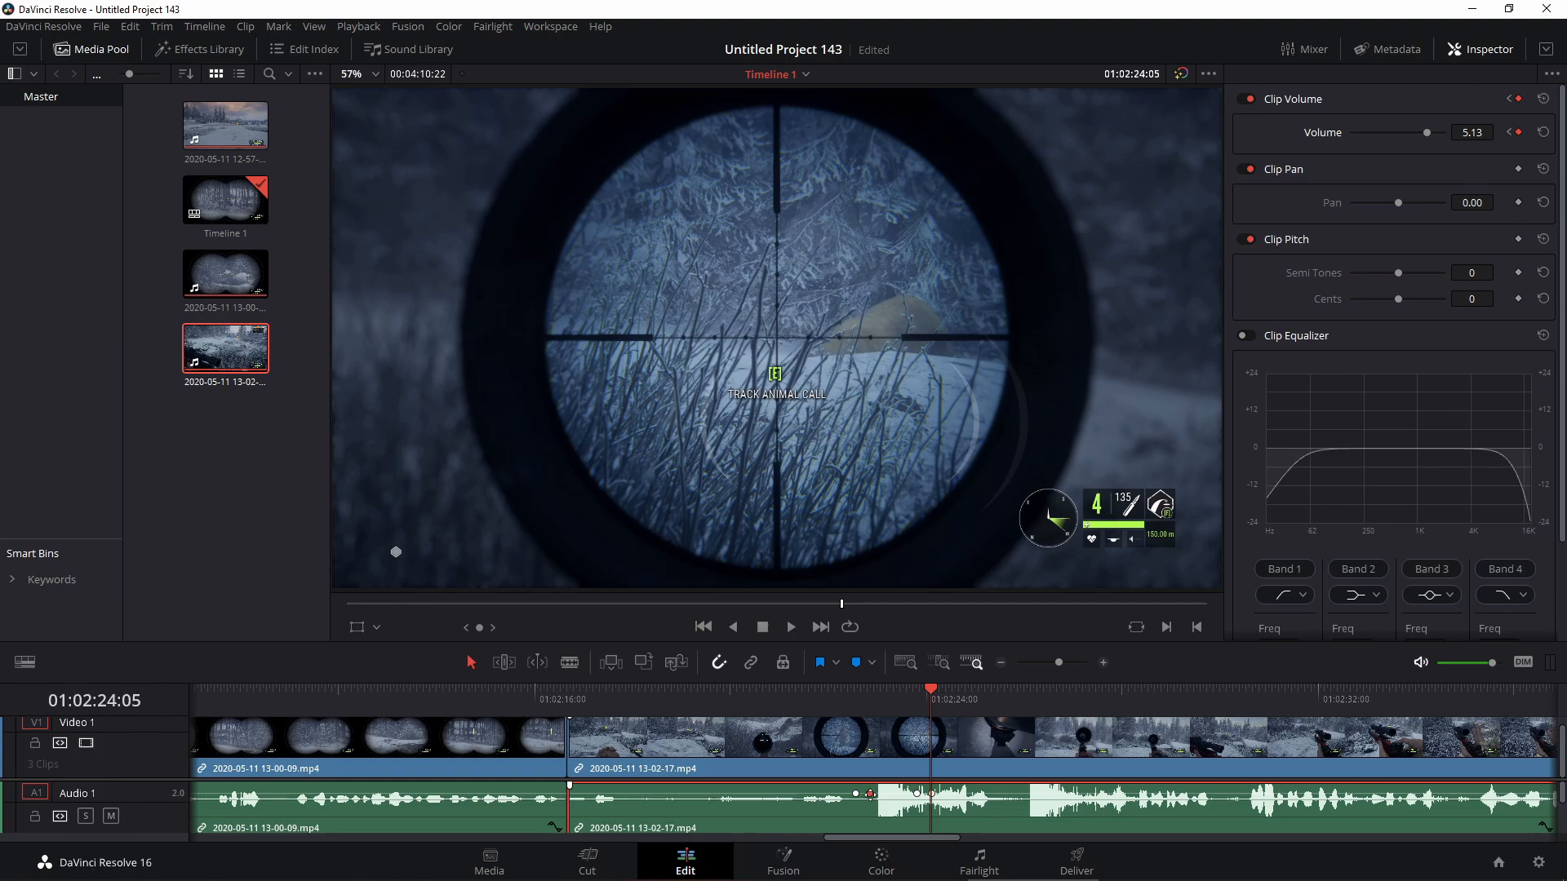
drag(870, 794, 871, 803)
drag(918, 793, 911, 801)
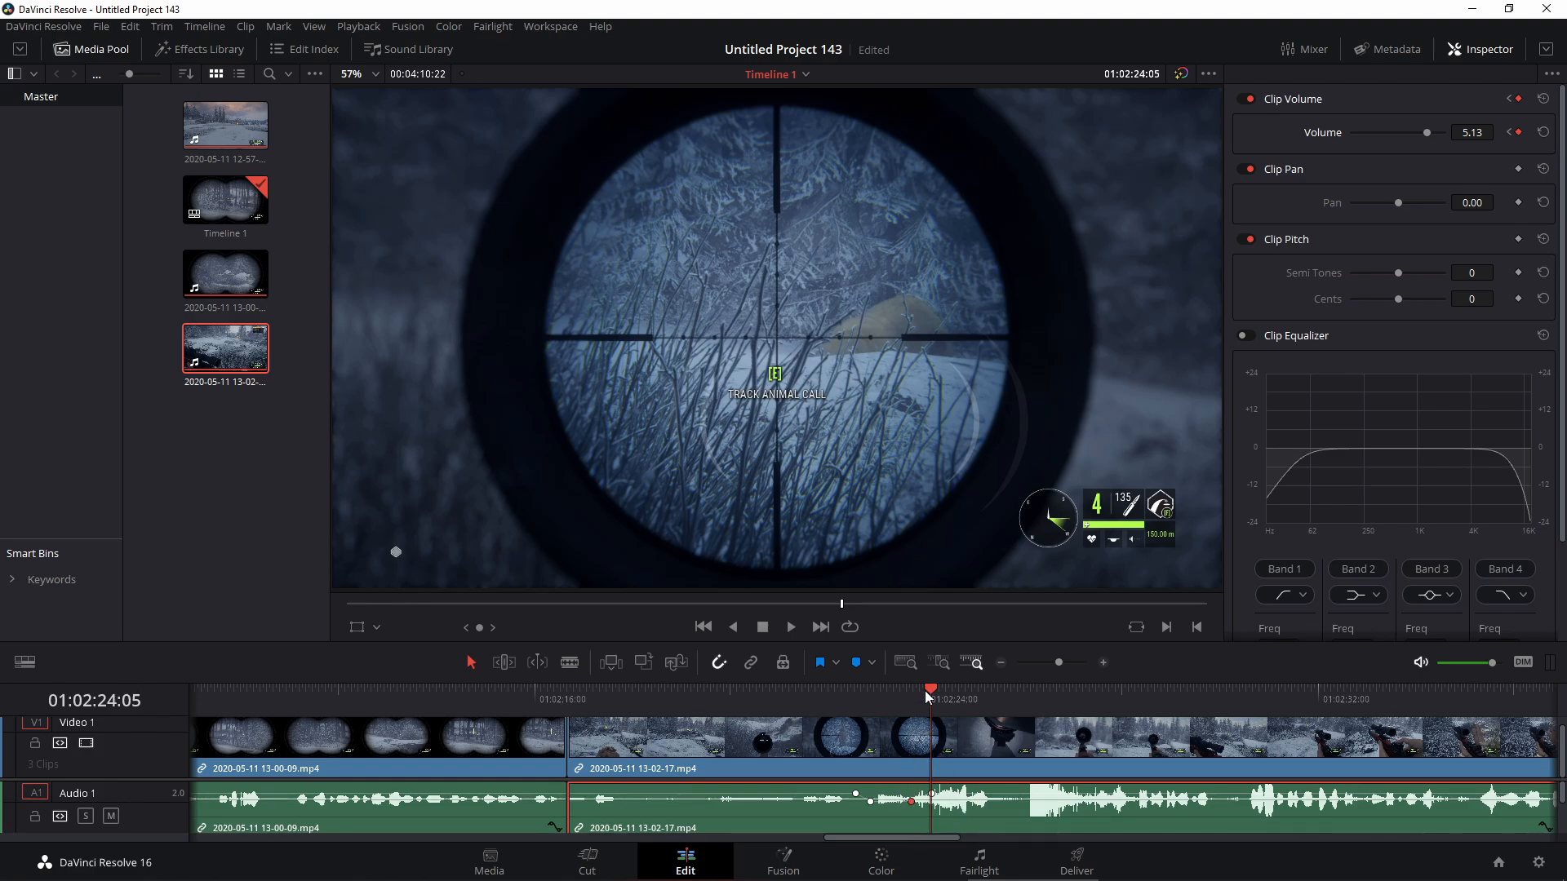
Play the softened first gunshot from 01:02:19:49 and stop after the second gunshot.
drag(930, 698, 723, 744)
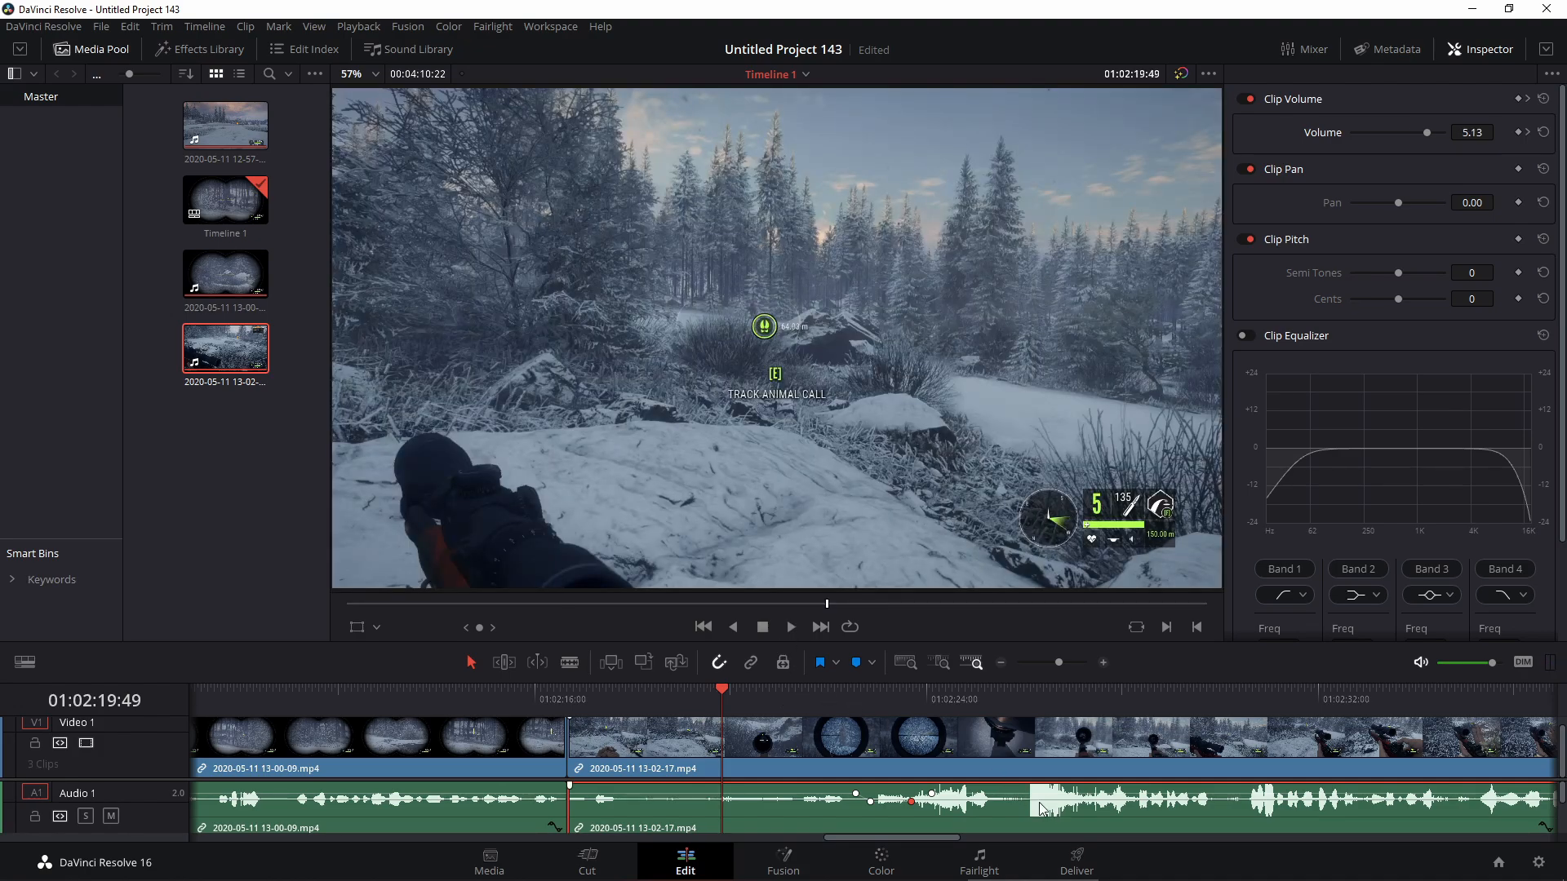
click(791, 625)
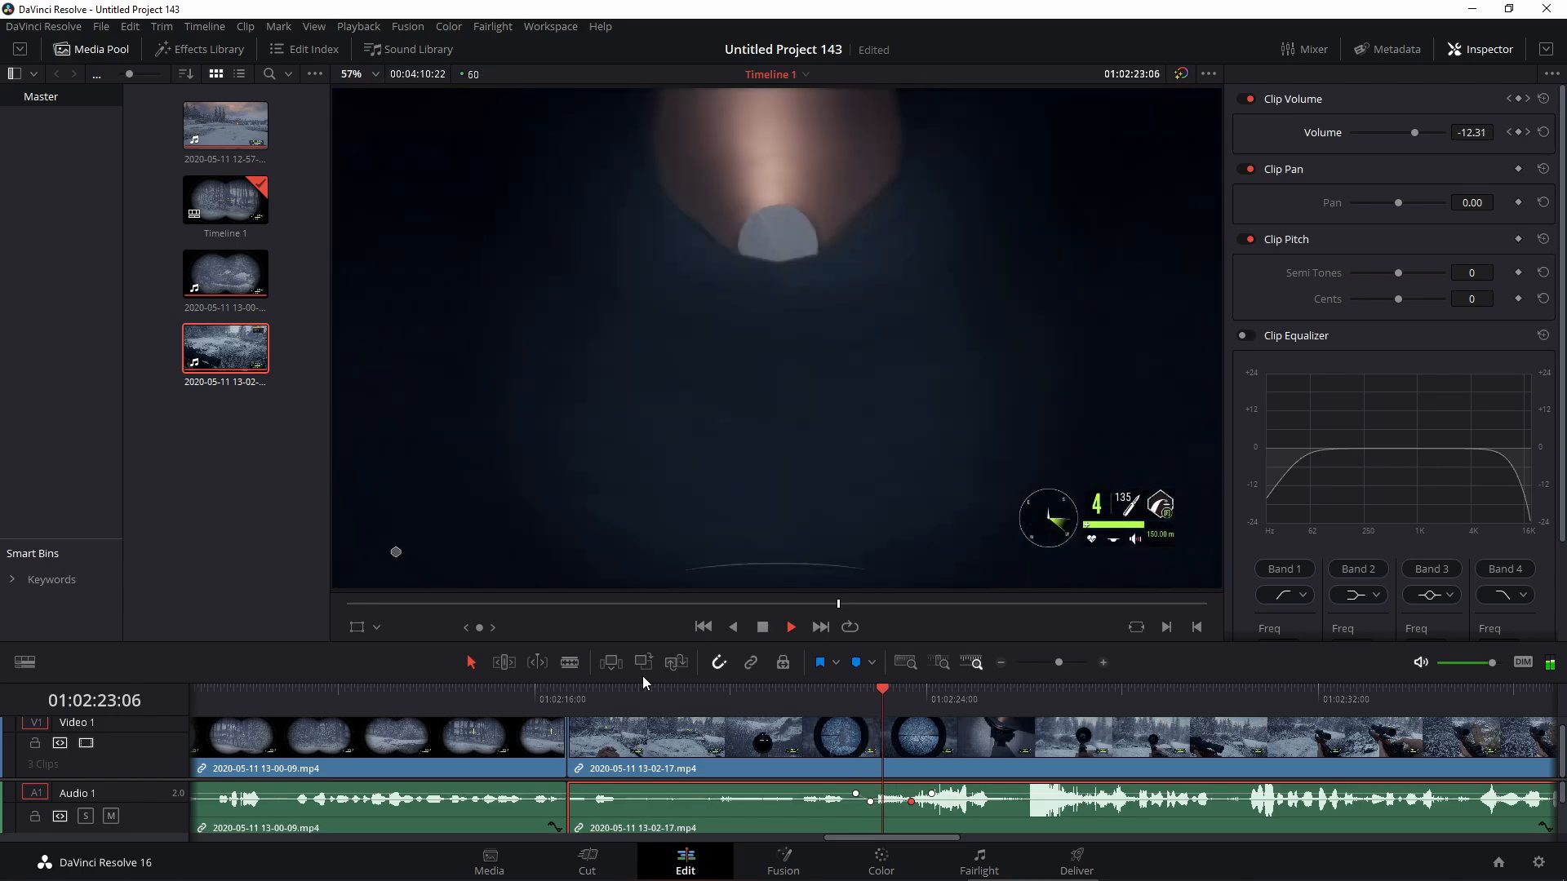
click(763, 627)
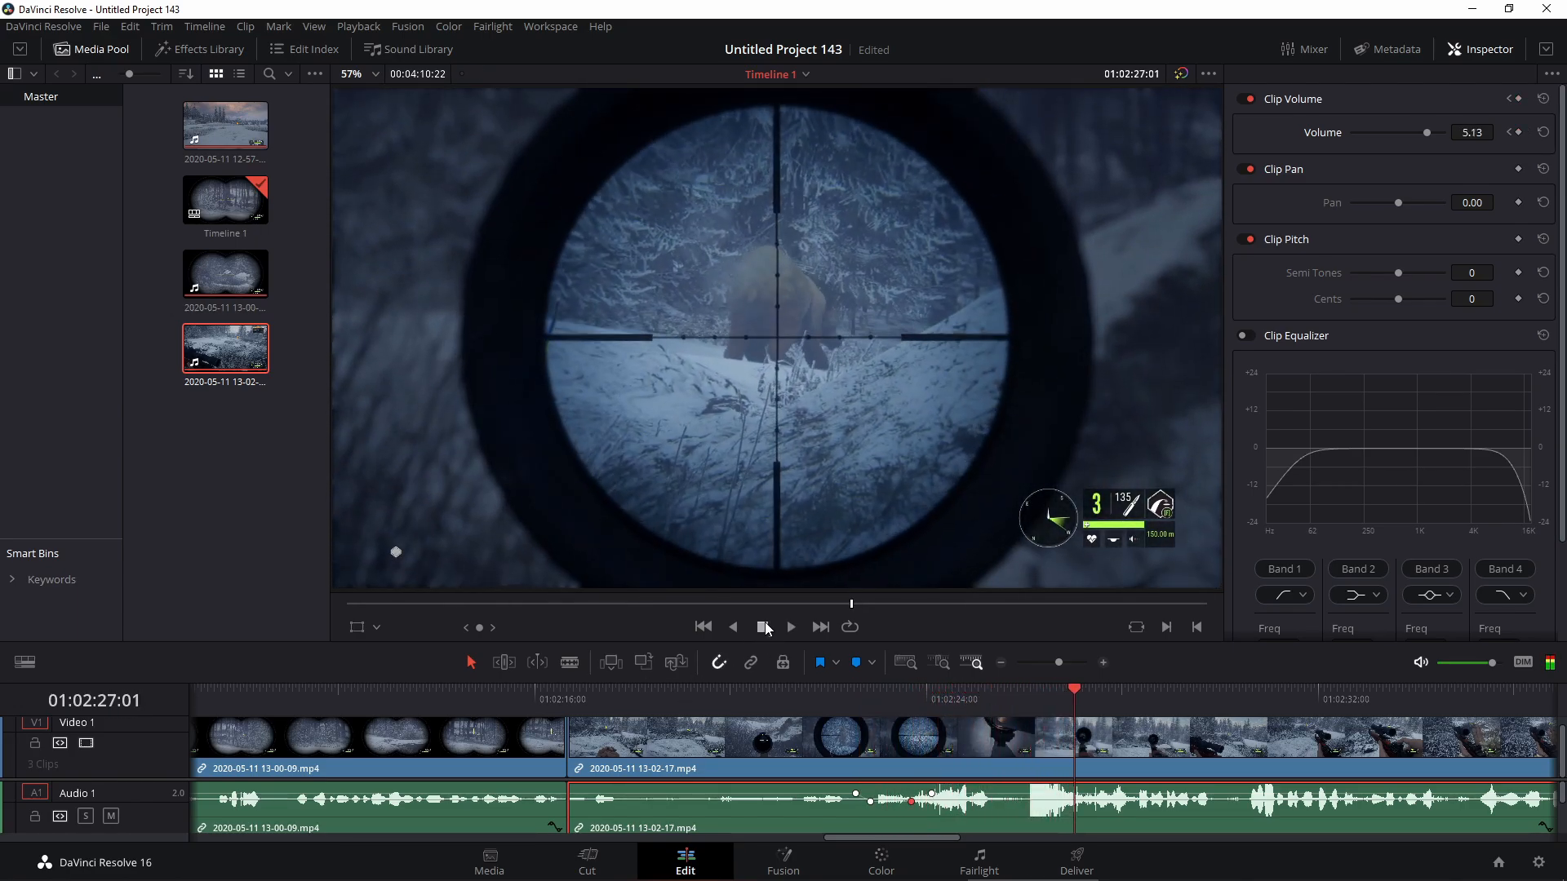
Add volume keyframes at 01:02:25:44, 01:02:25:57, 01:02:26:45 and 01:02:27:05 and lower the middle two to soften the second gunshot.
click(1075, 686)
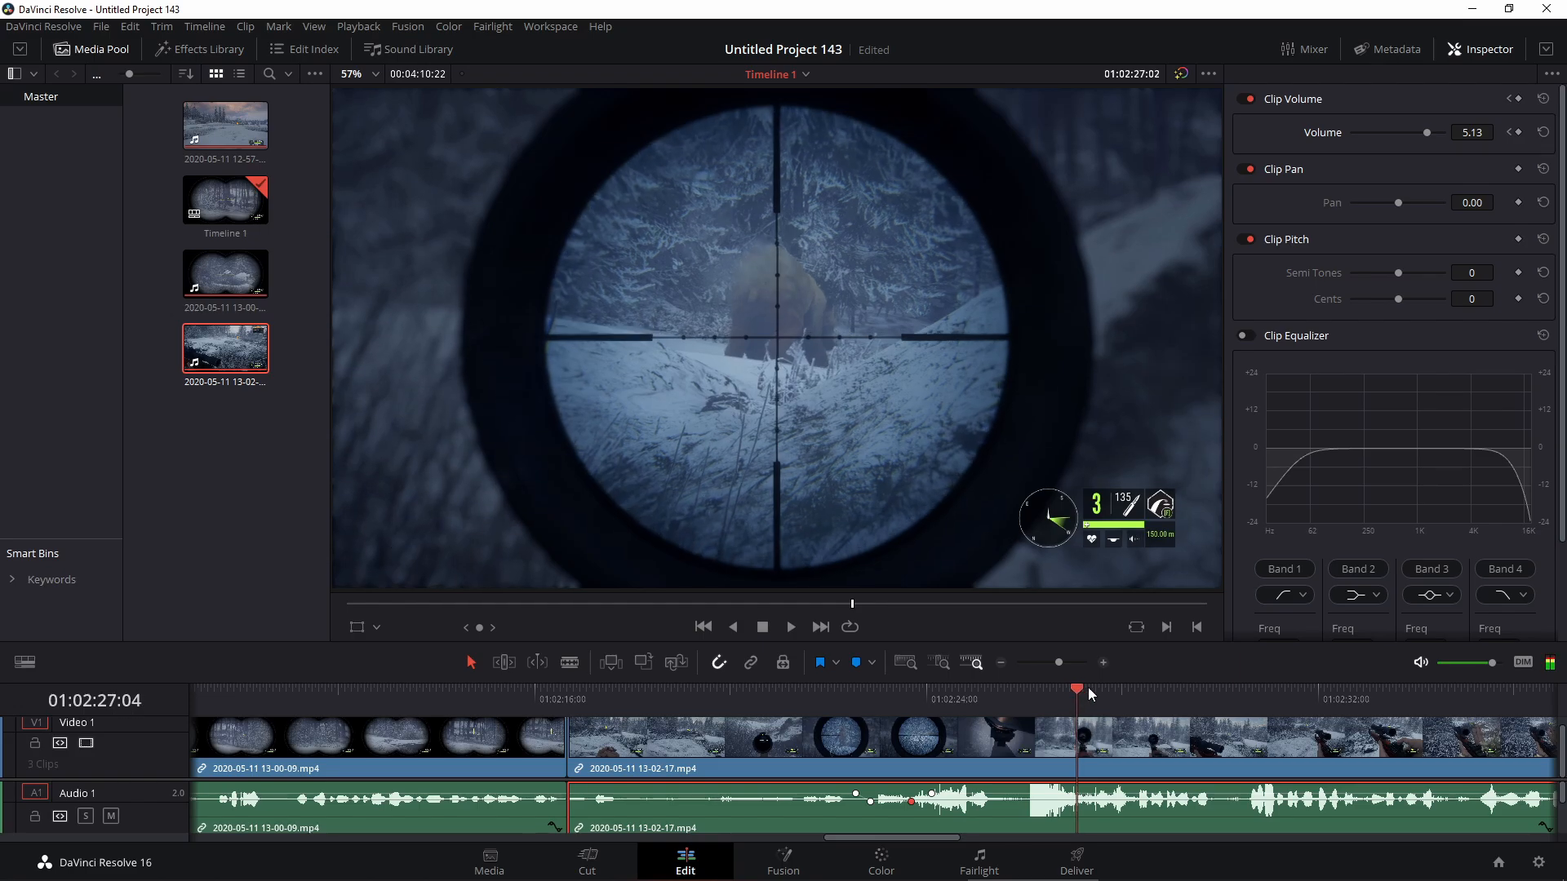
drag(1088, 687, 878, 753)
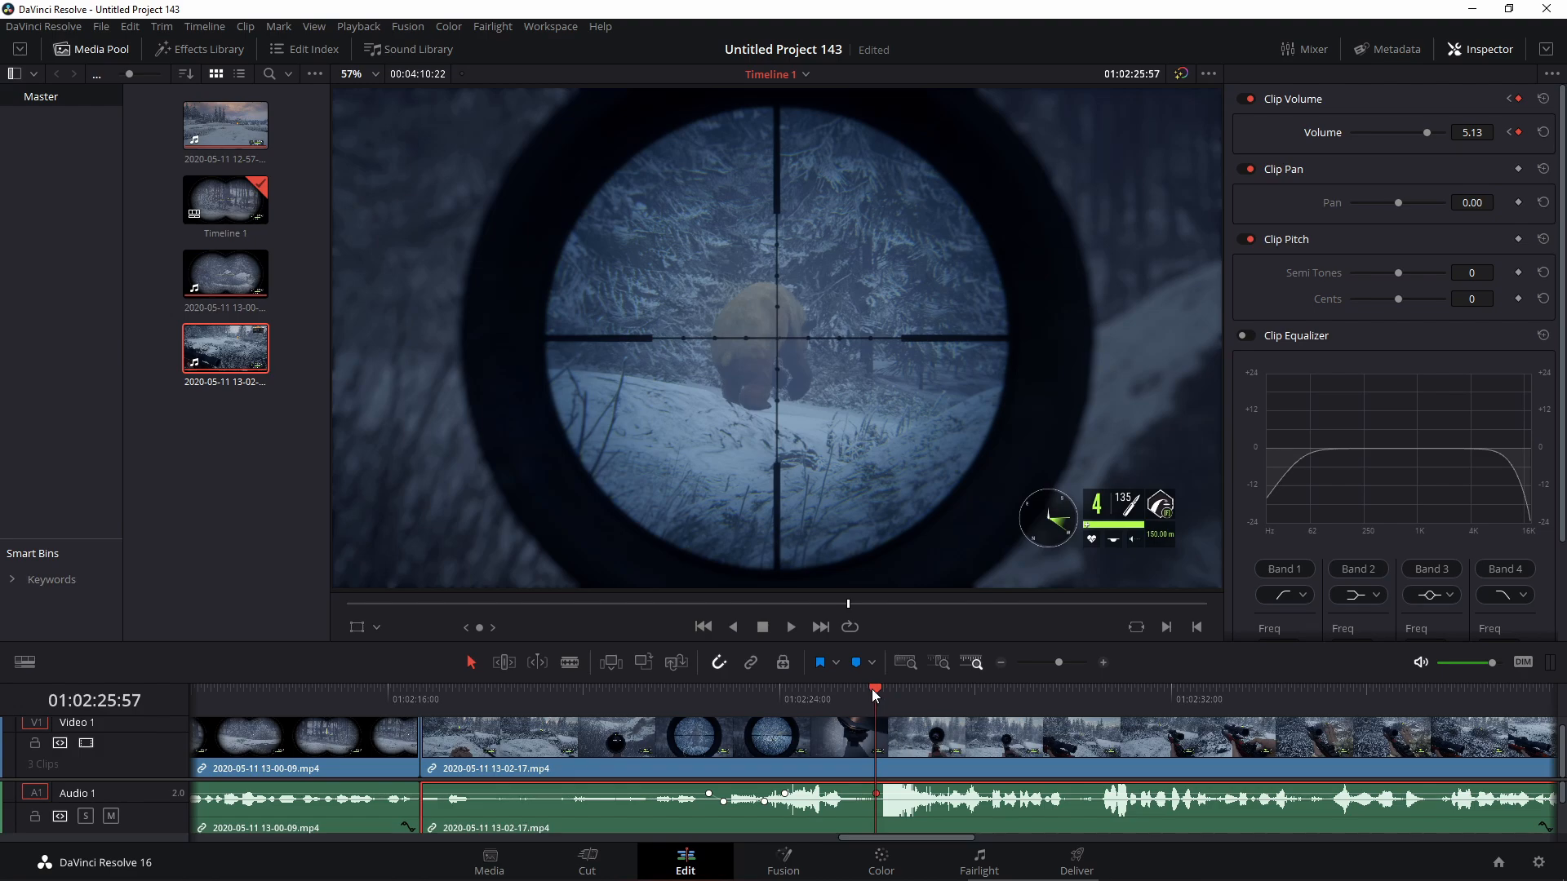
drag(876, 694, 866, 692)
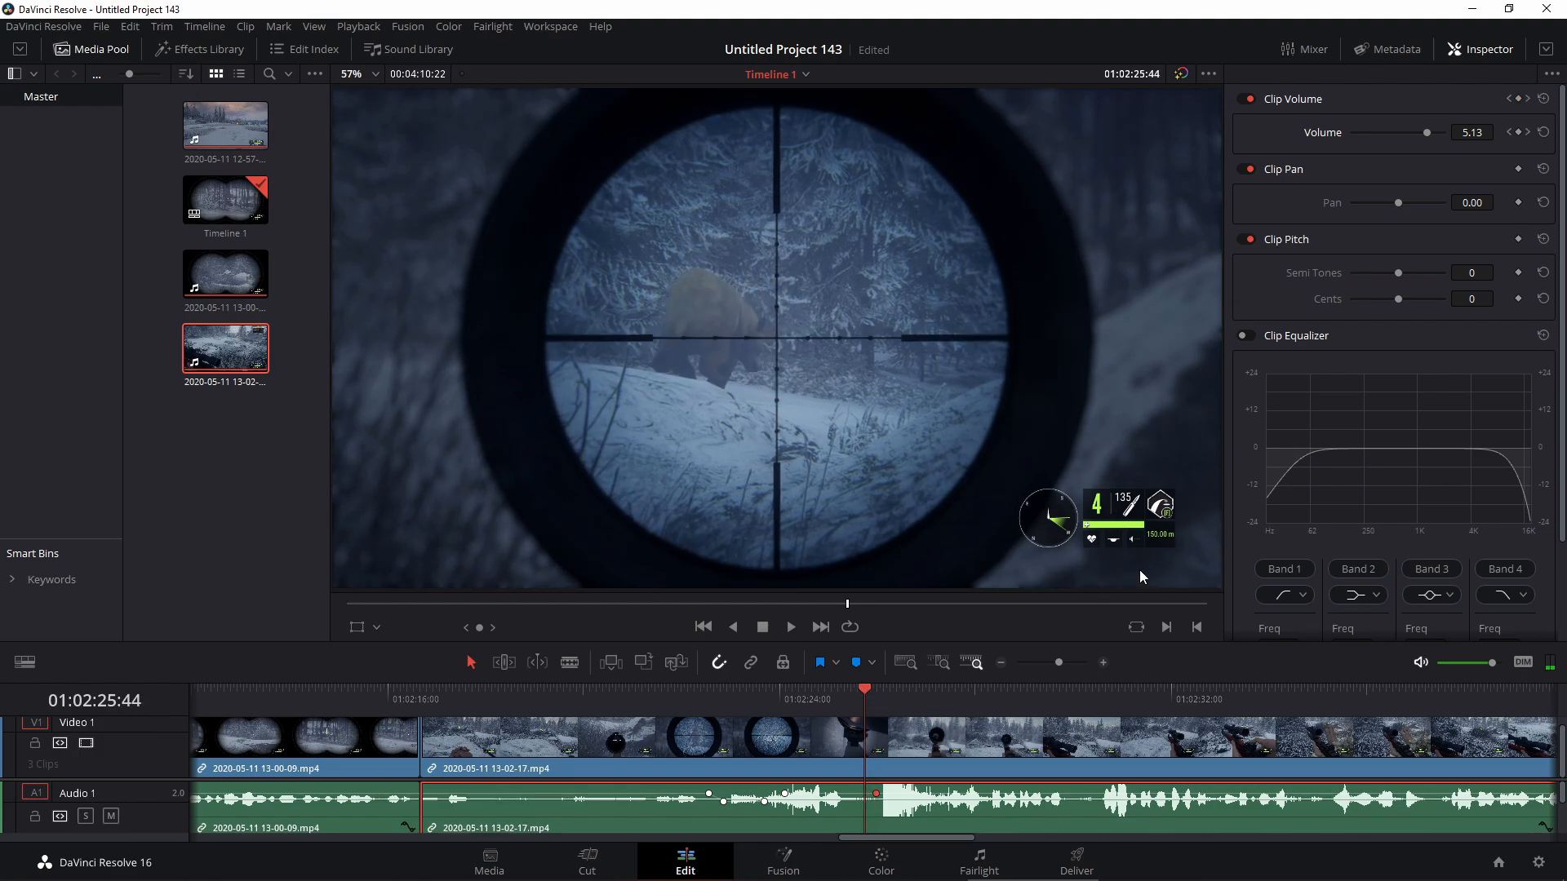
click(1518, 132)
drag(865, 688, 914, 698)
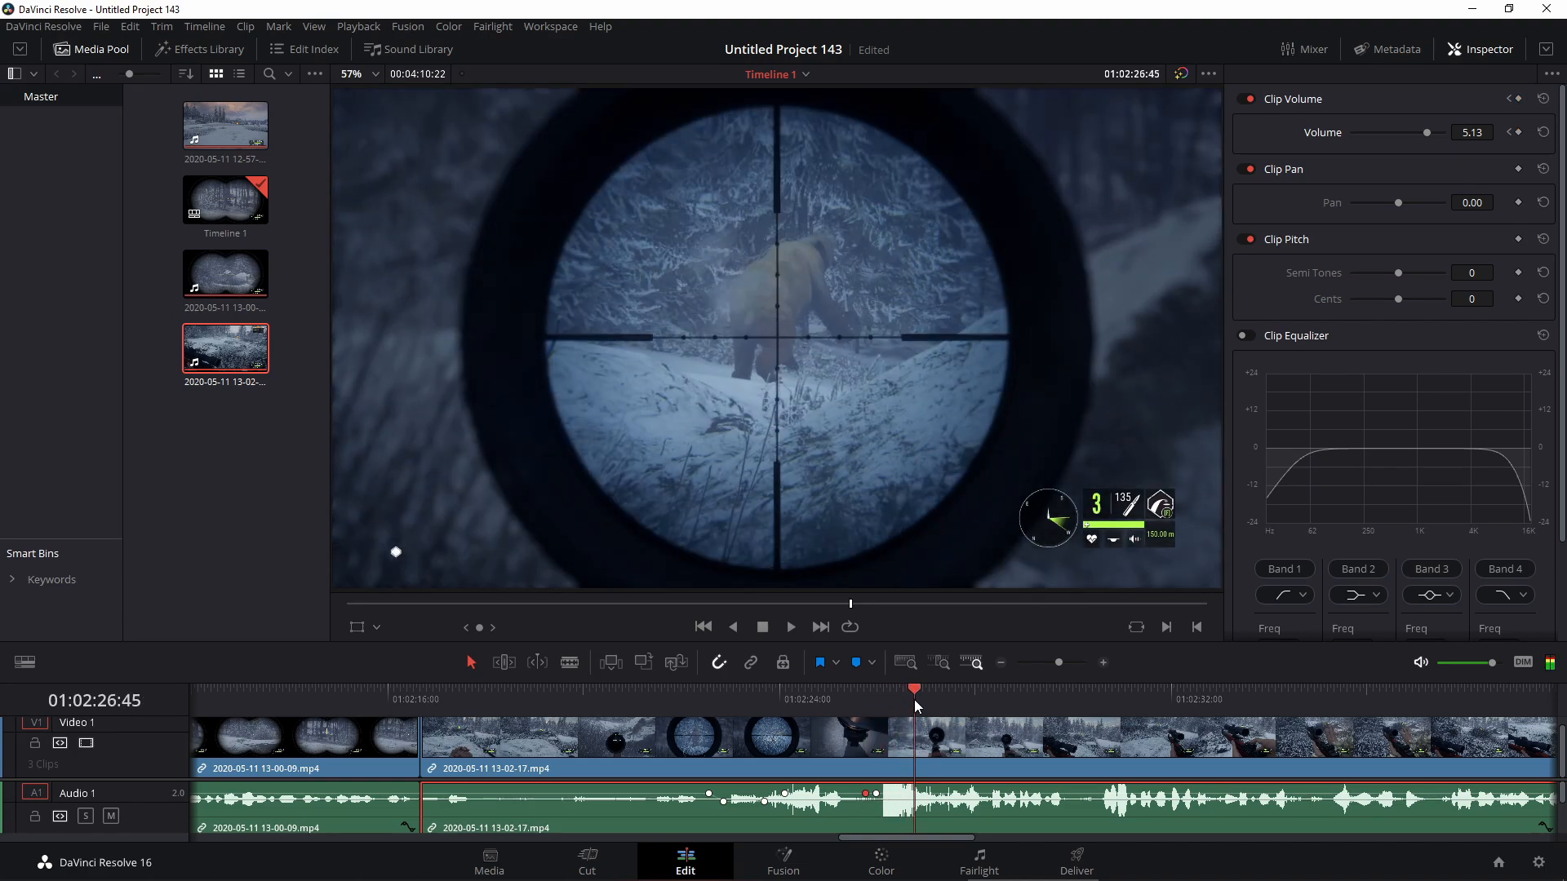
click(1520, 132)
drag(914, 687, 930, 691)
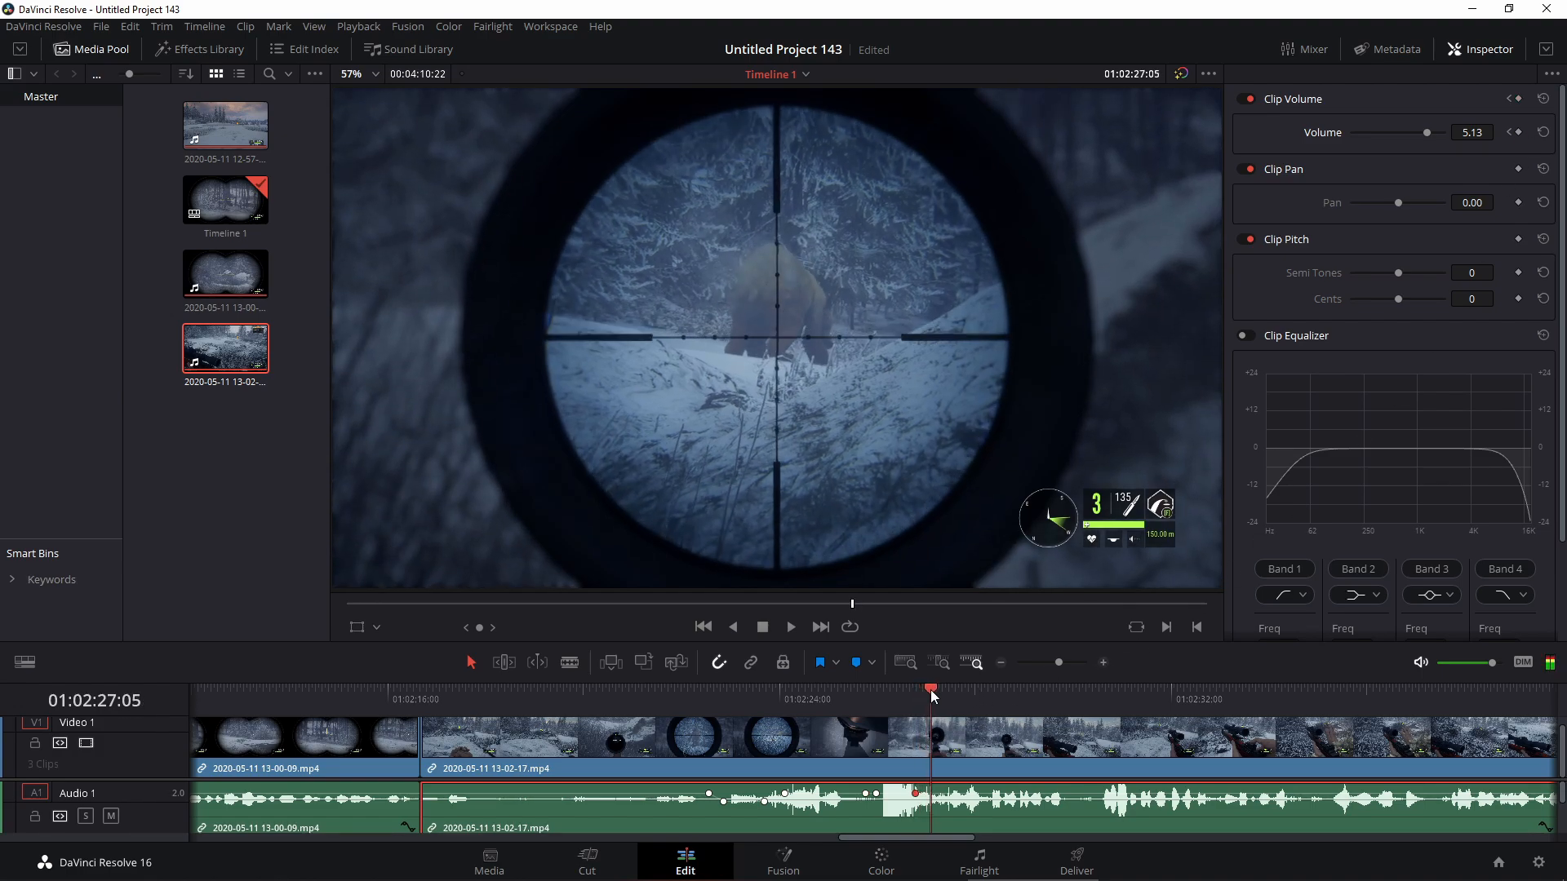
click(1520, 133)
drag(876, 793, 915, 803)
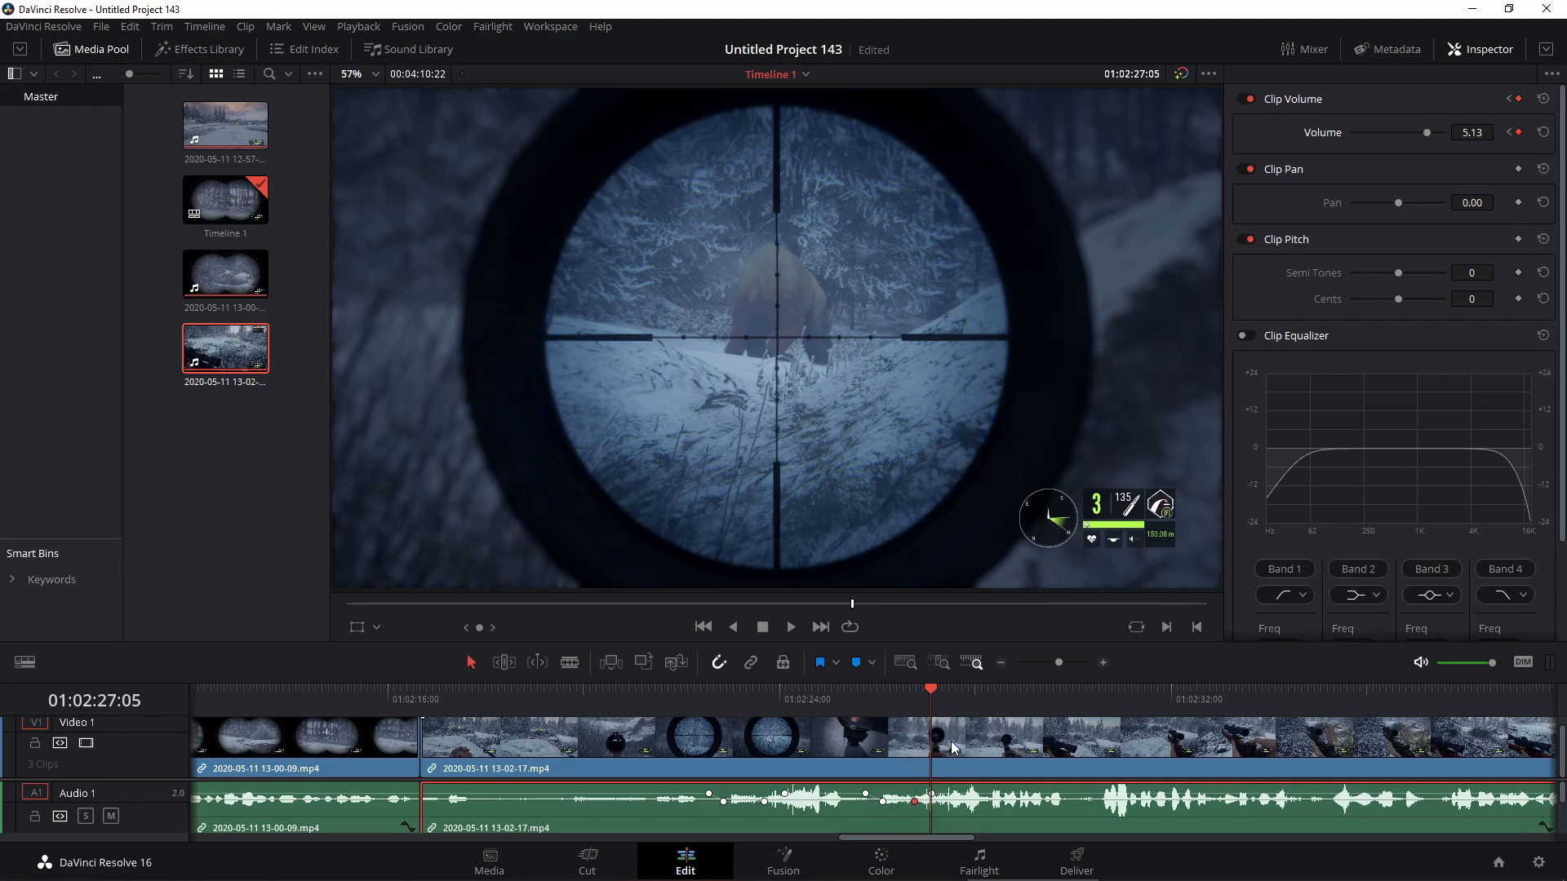
Play both softened gunshots from 01:02:21:14 to check their loudness.
drag(933, 694, 644, 761)
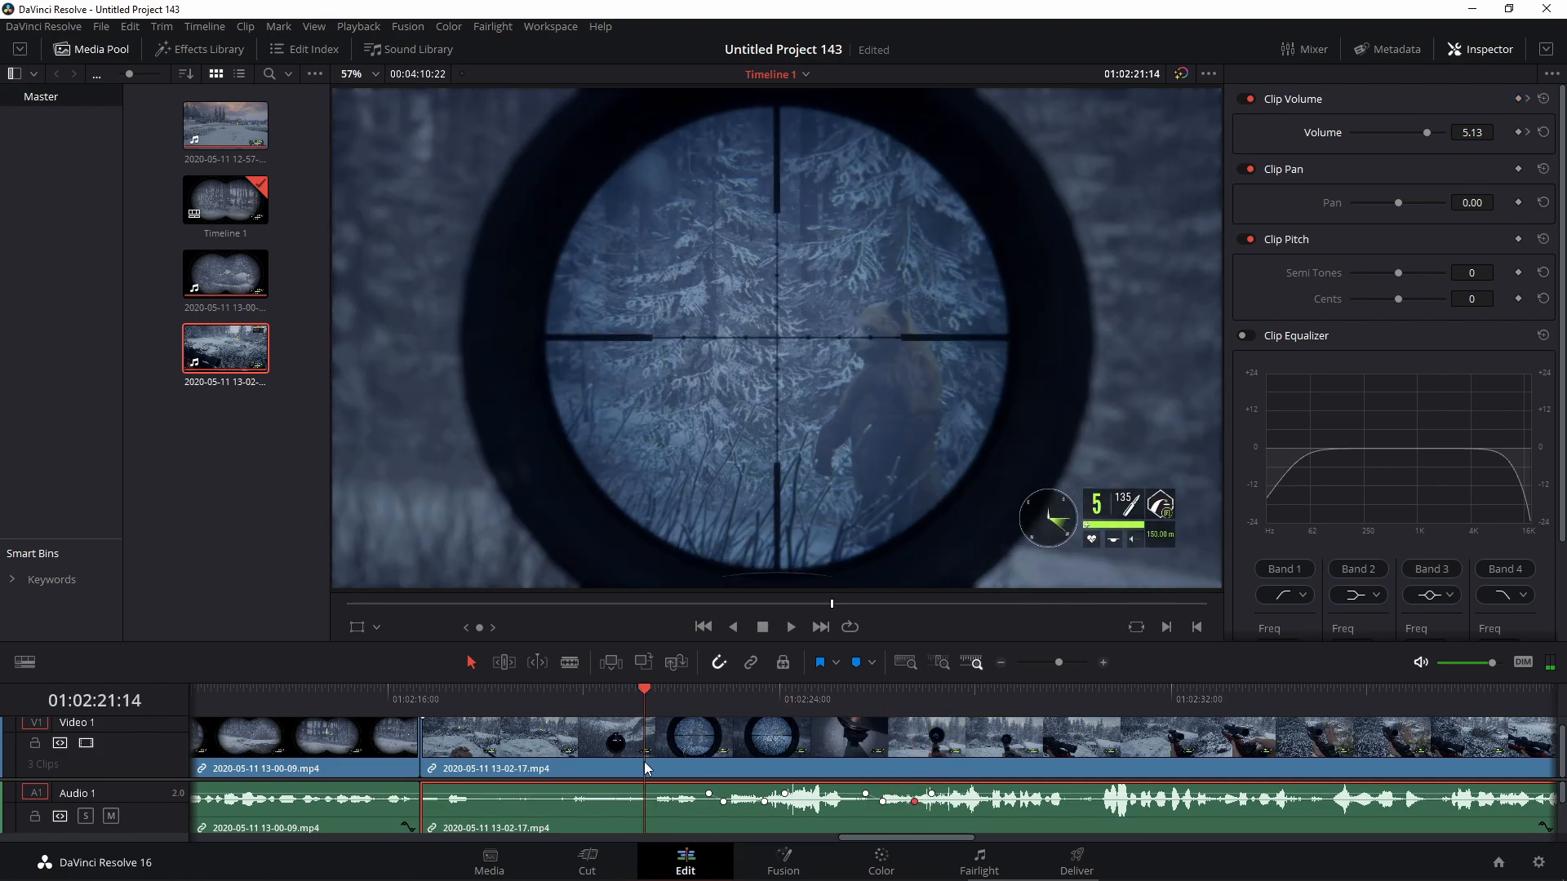
click(791, 627)
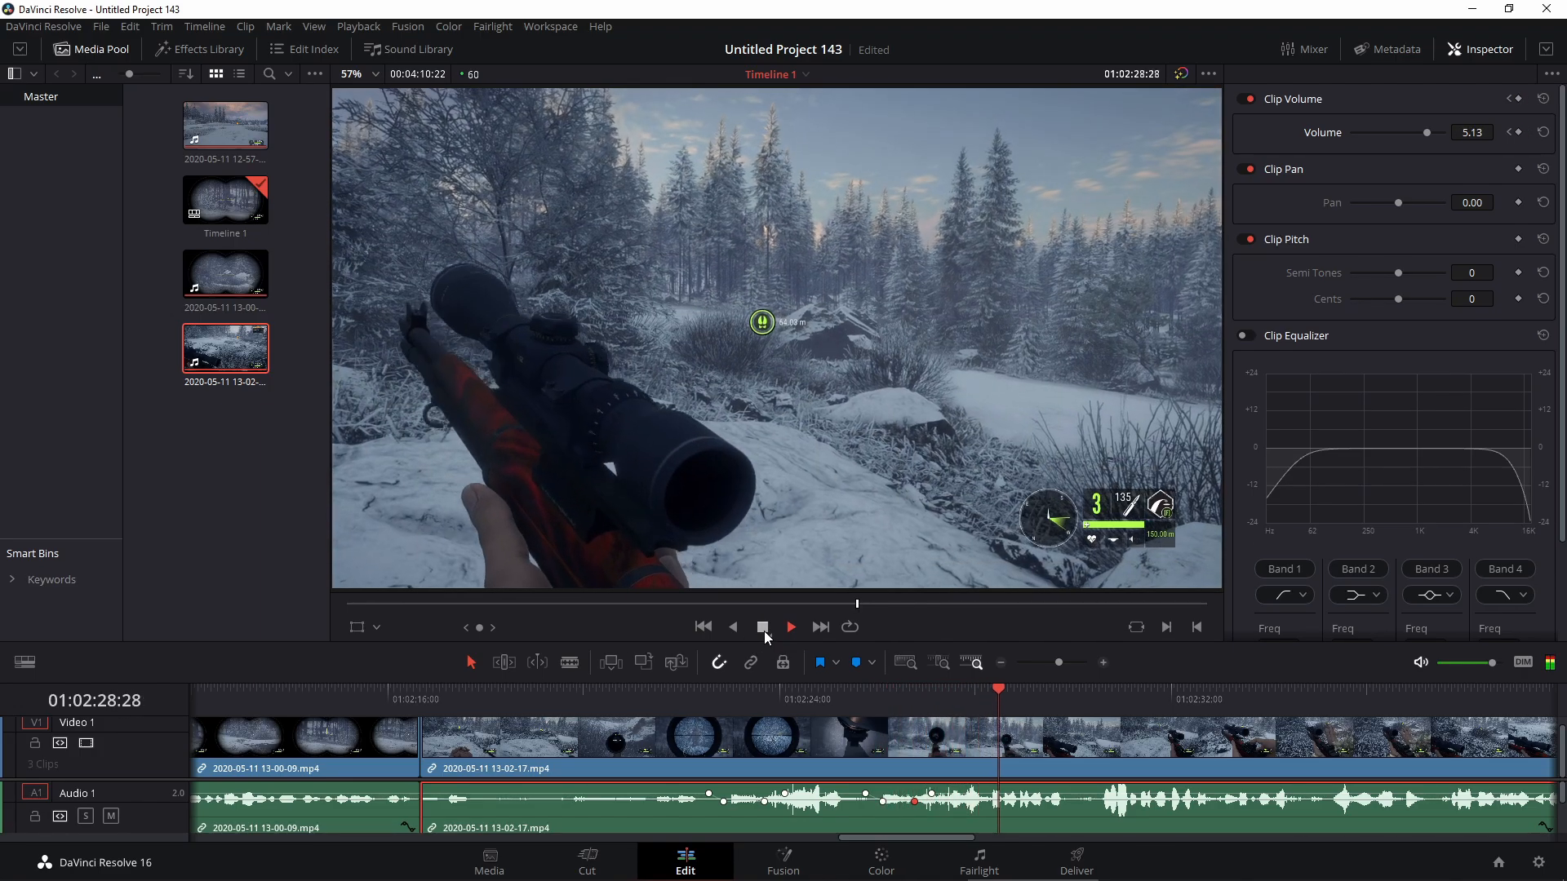
click(764, 631)
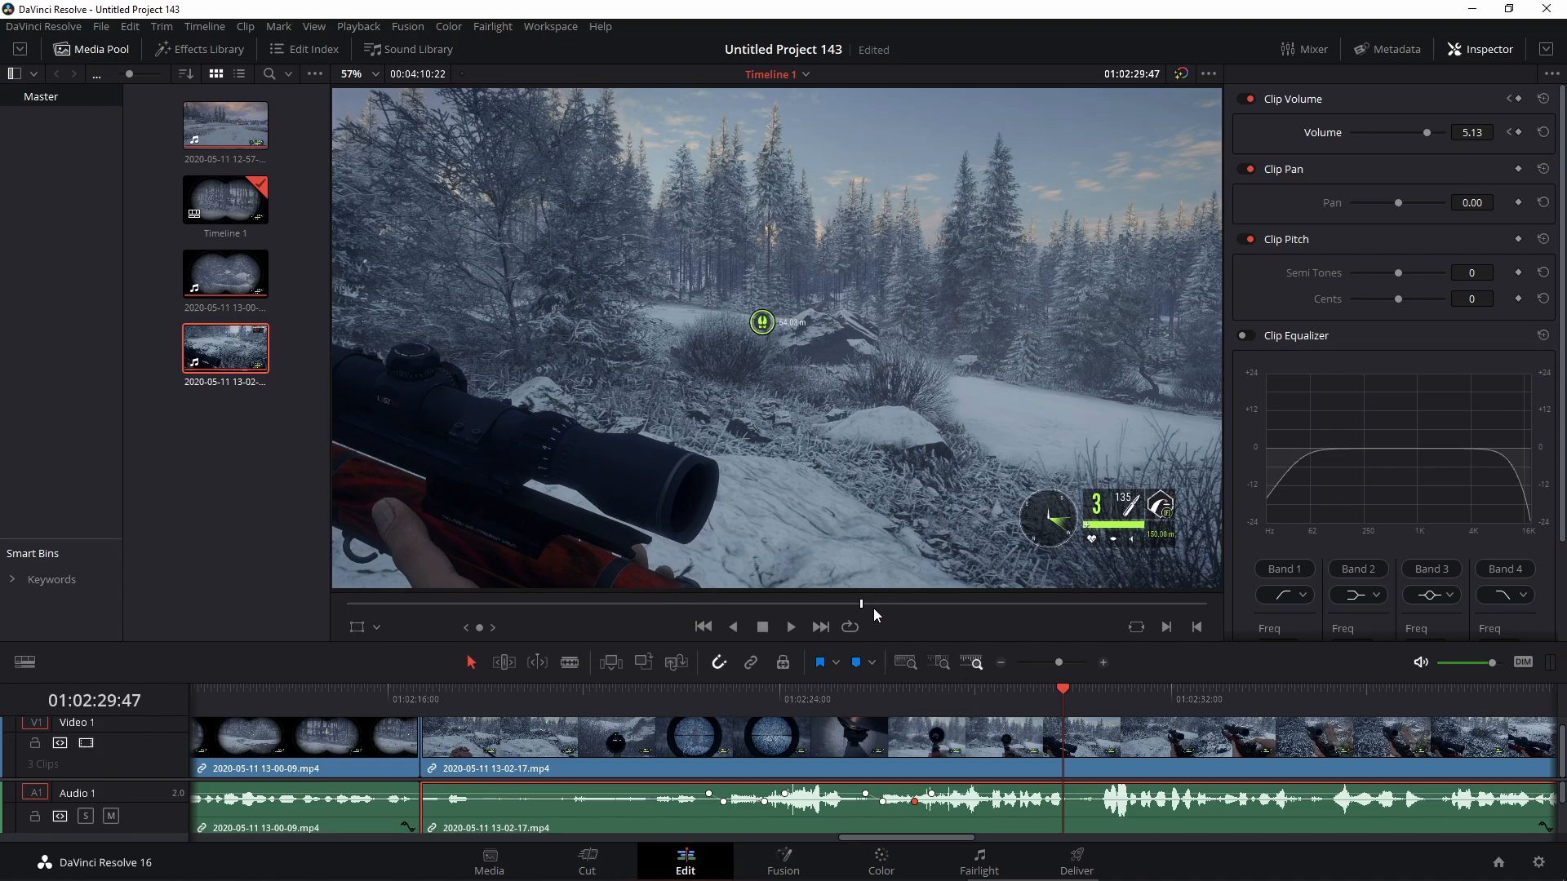
Review the ending of the 13-02-17 clip and leave the playhead at 01:04:09:59.
drag(1065, 691, 1420, 748)
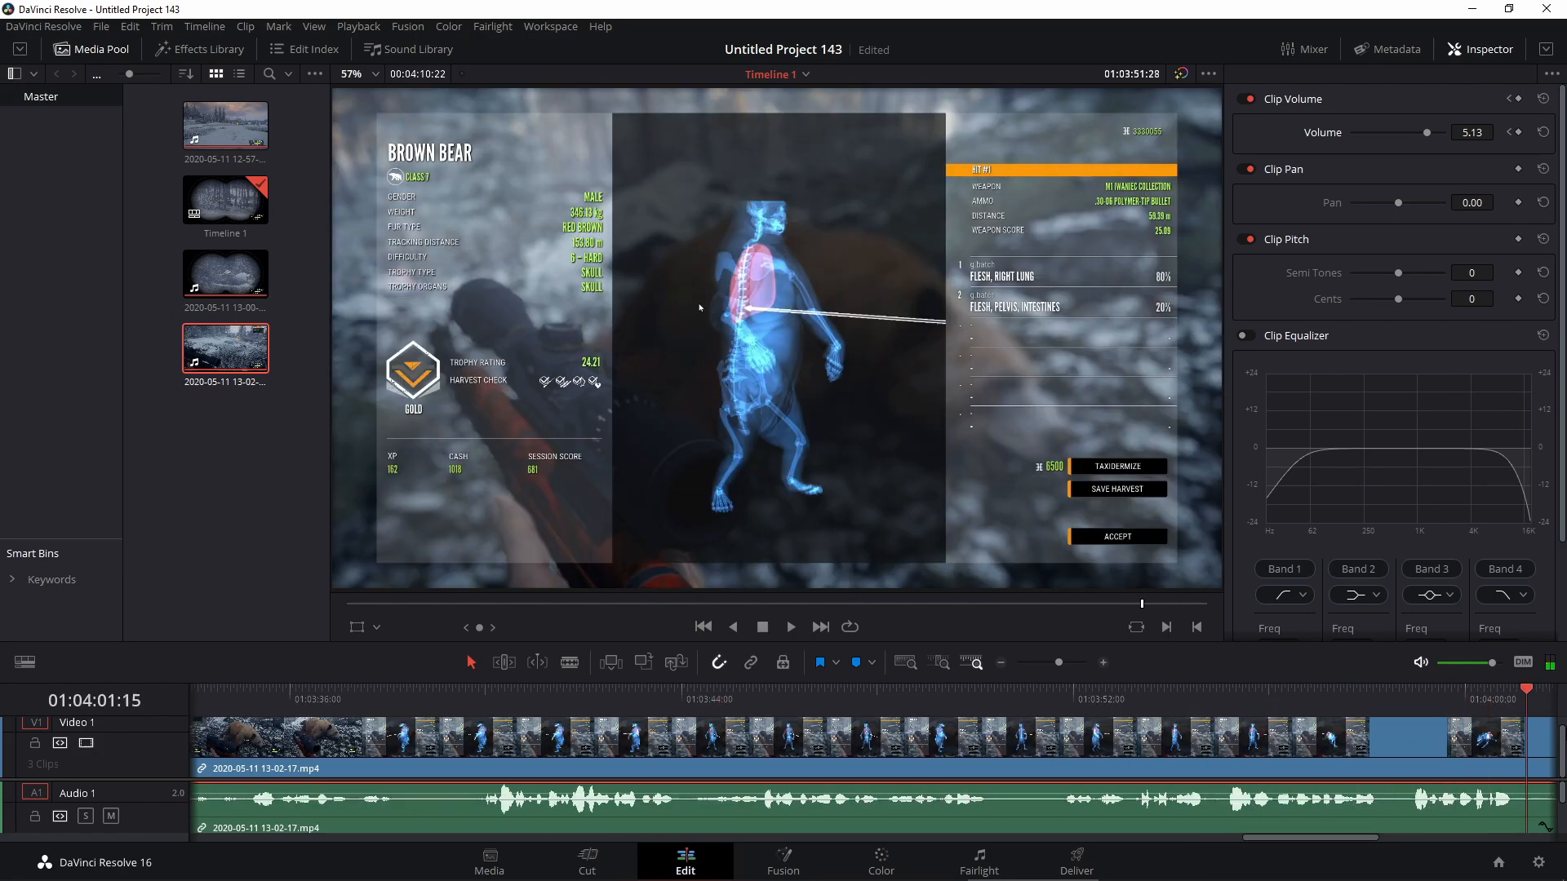
drag(1526, 718, 509, 819)
click(791, 628)
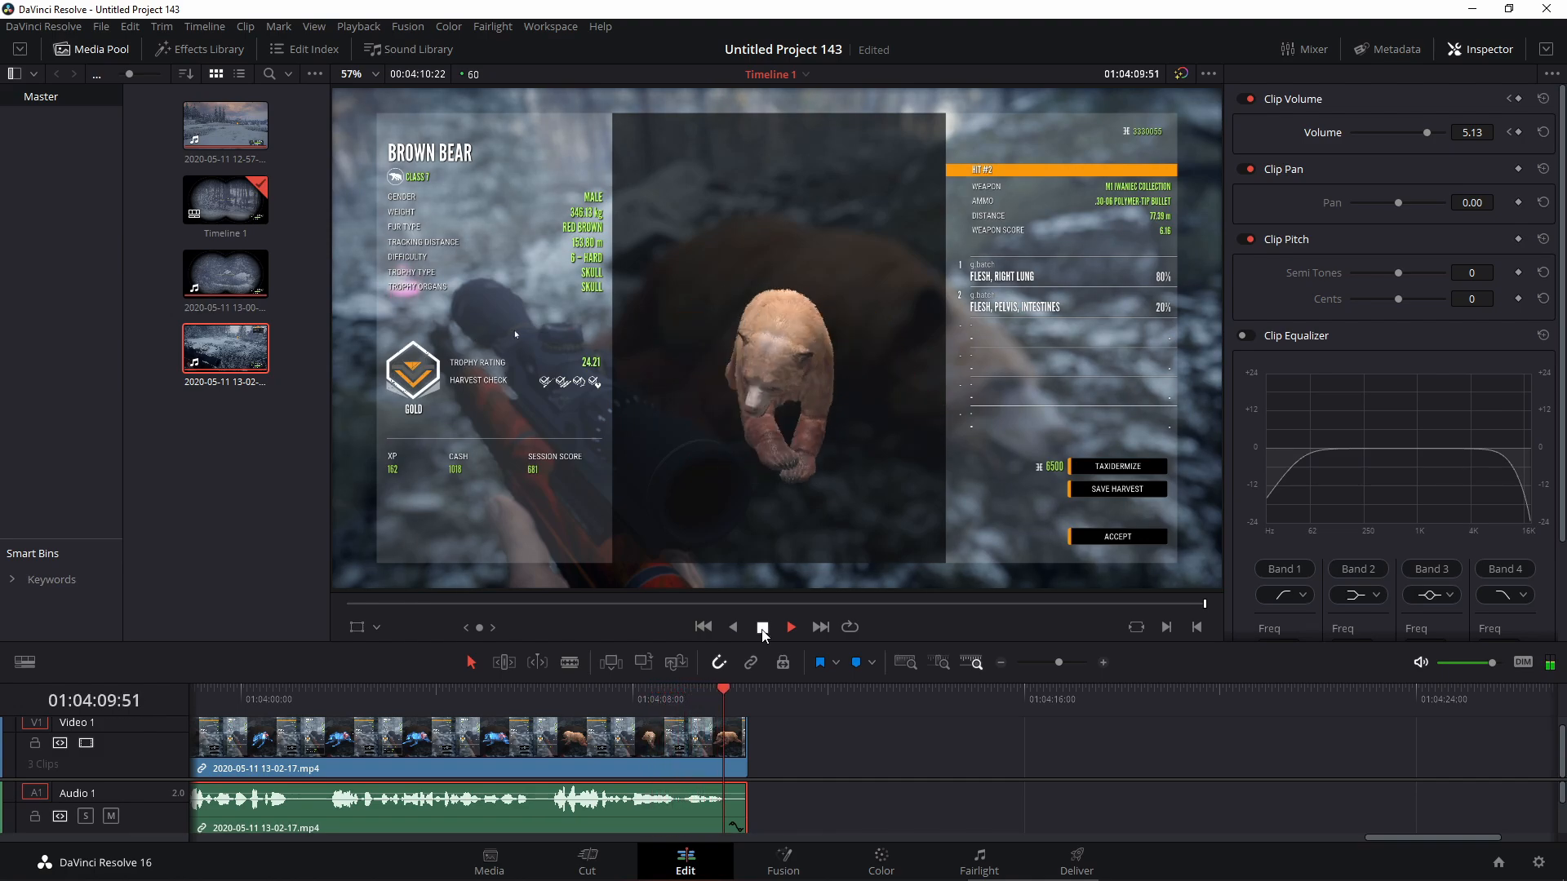
click(763, 629)
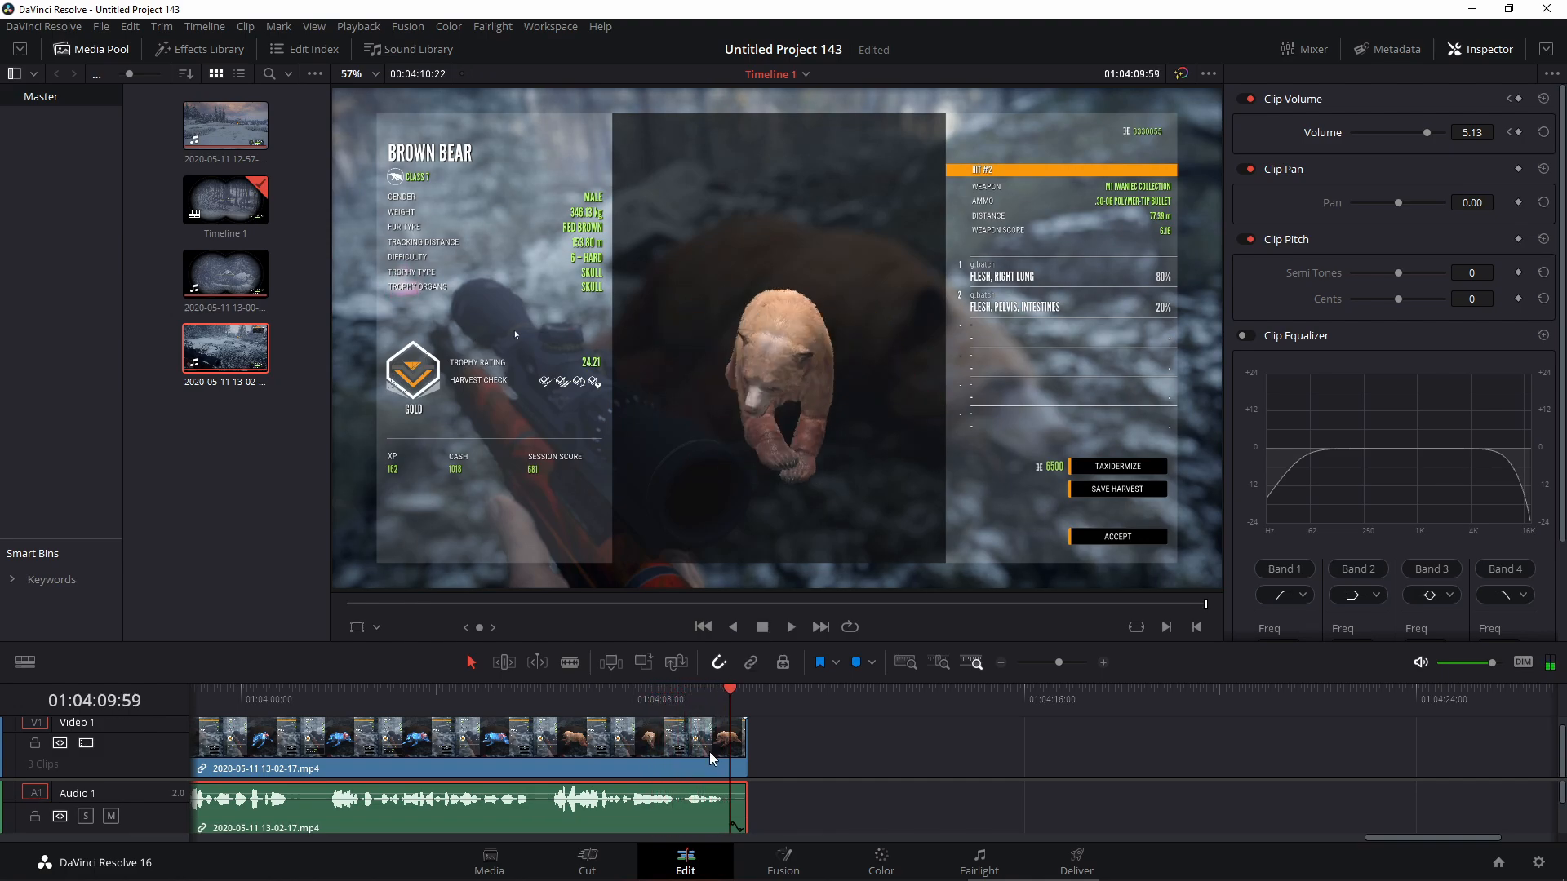
Cut the 13-02-17 clip at 01:04:09:59, delete the leftover video and audio after it, and move the playhead to 01:04:08:22.
click(569, 663)
click(729, 739)
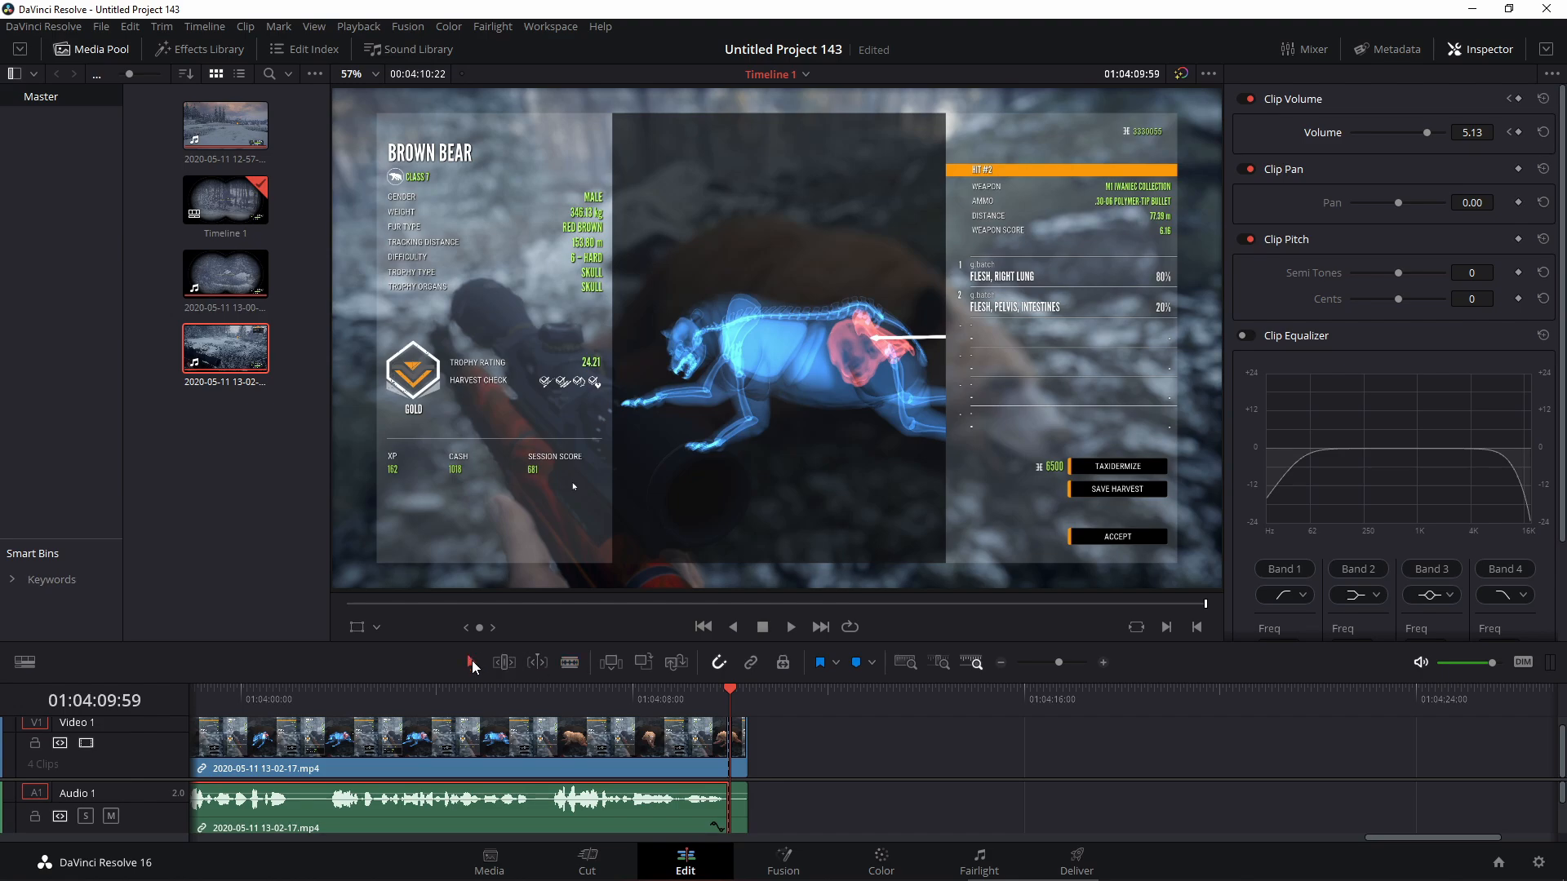
right_click(741, 752)
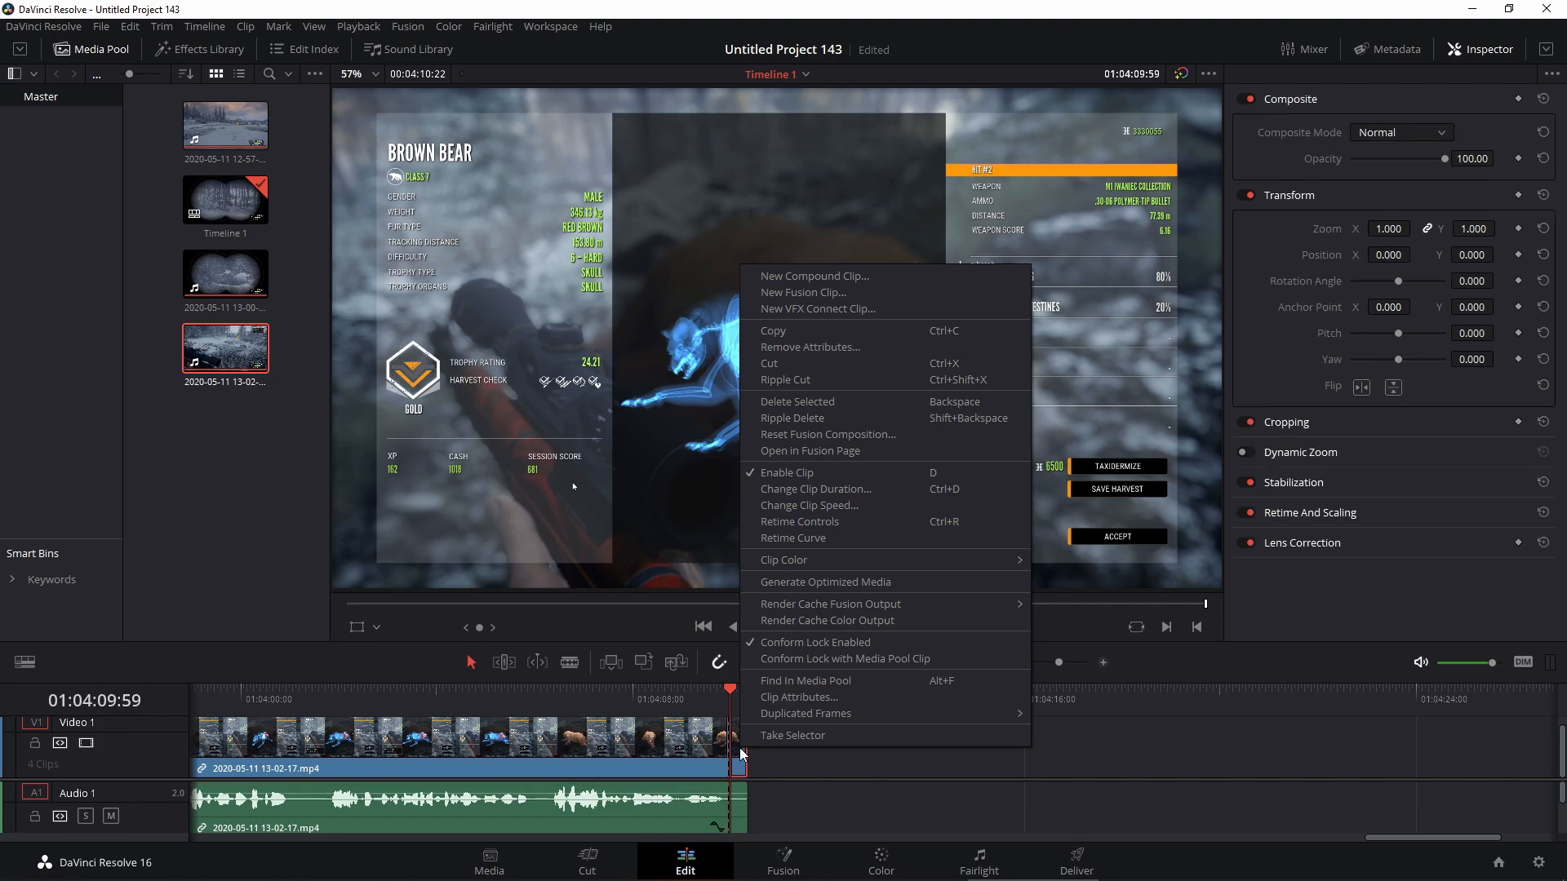
click(788, 402)
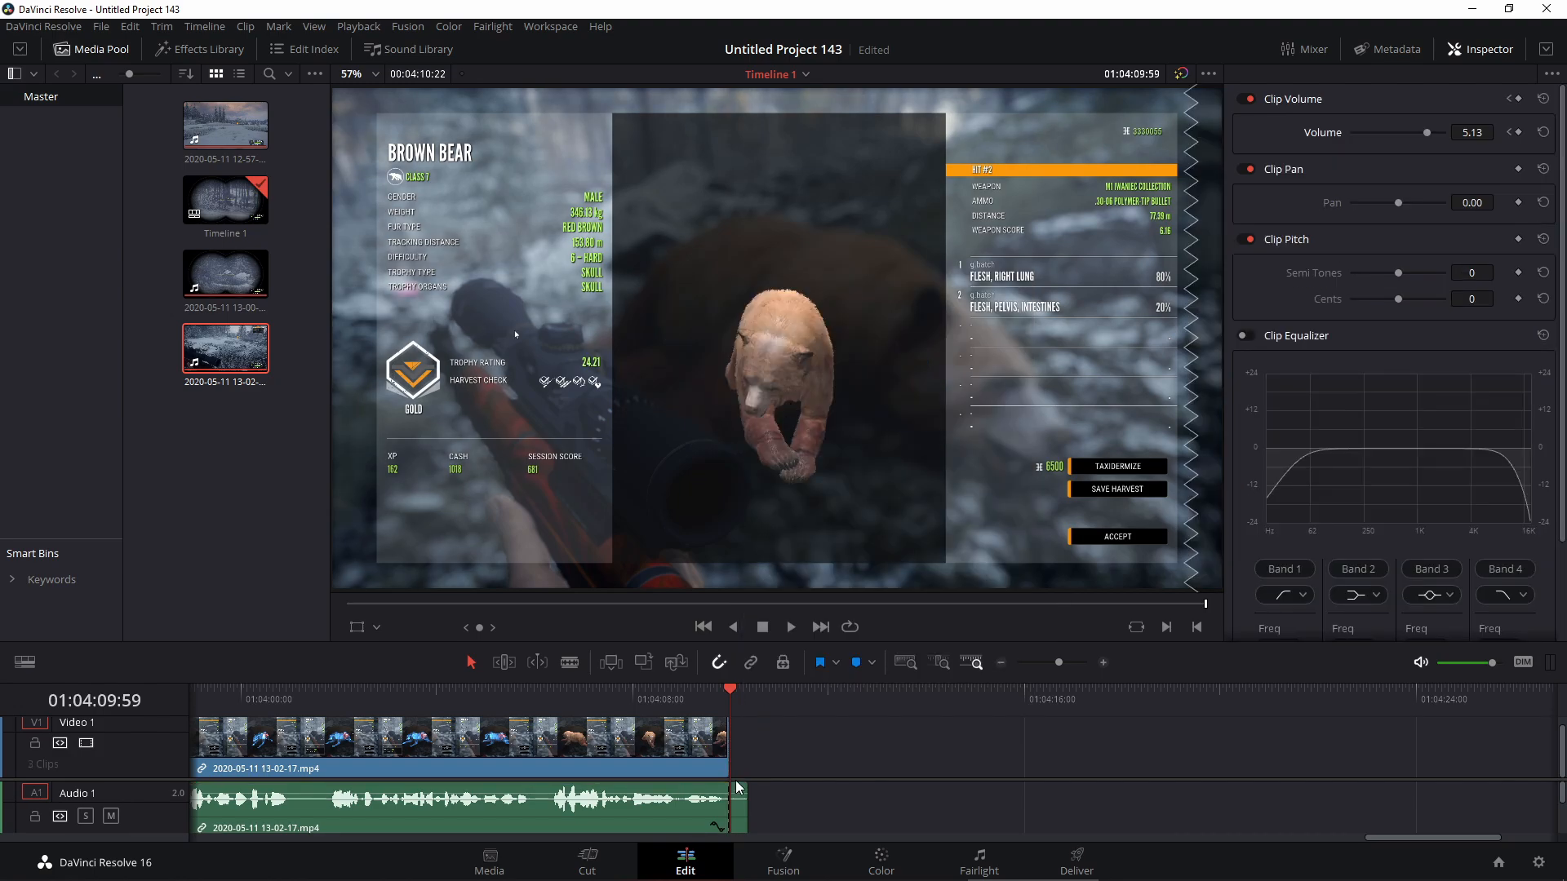
right_click(744, 810)
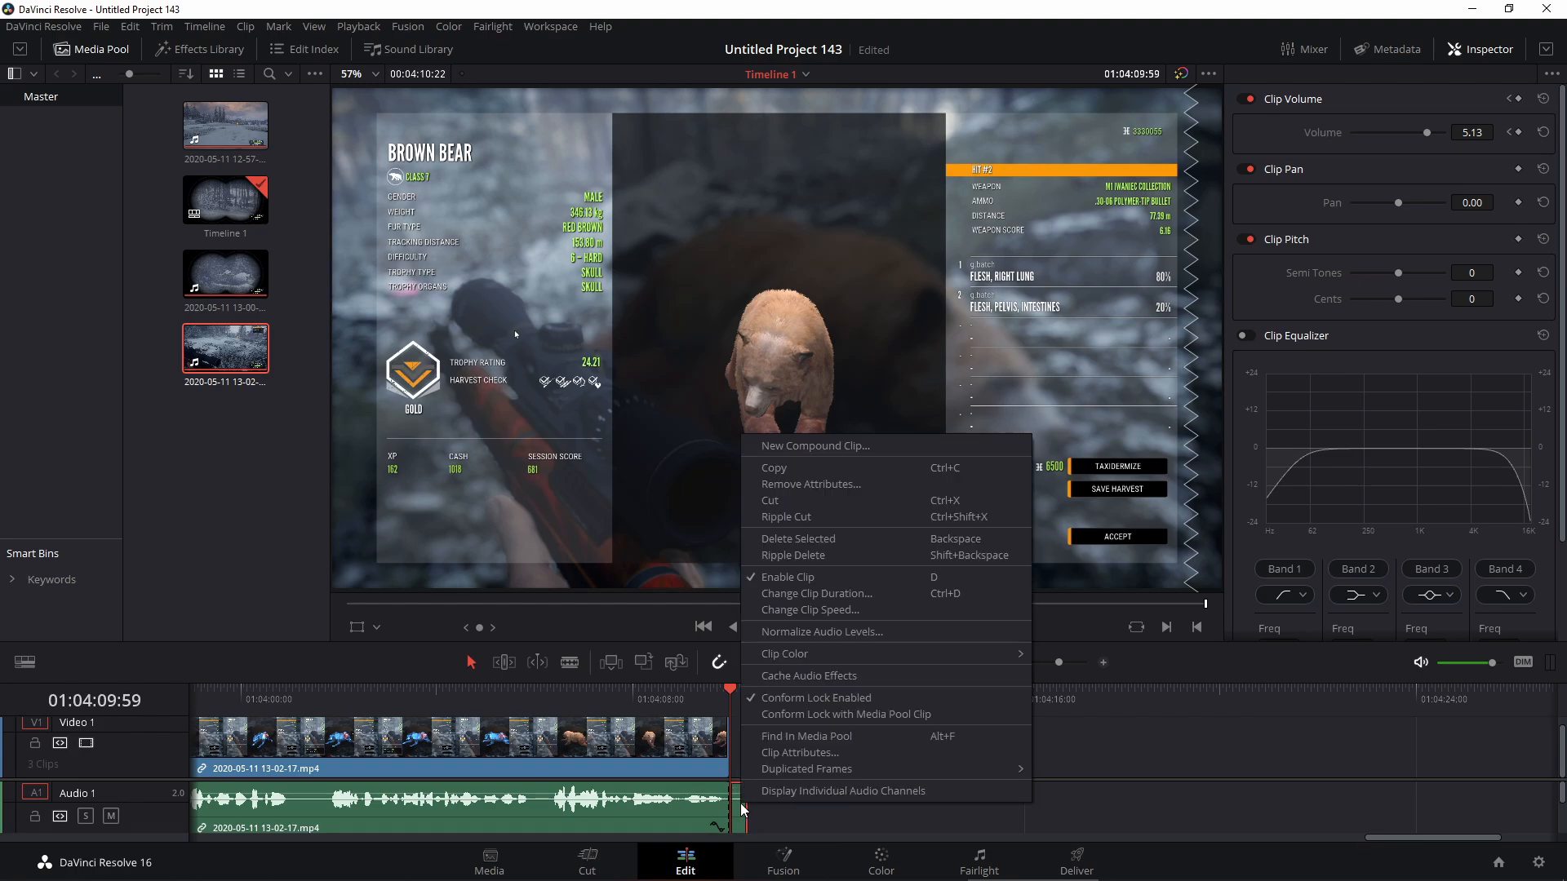
click(777, 544)
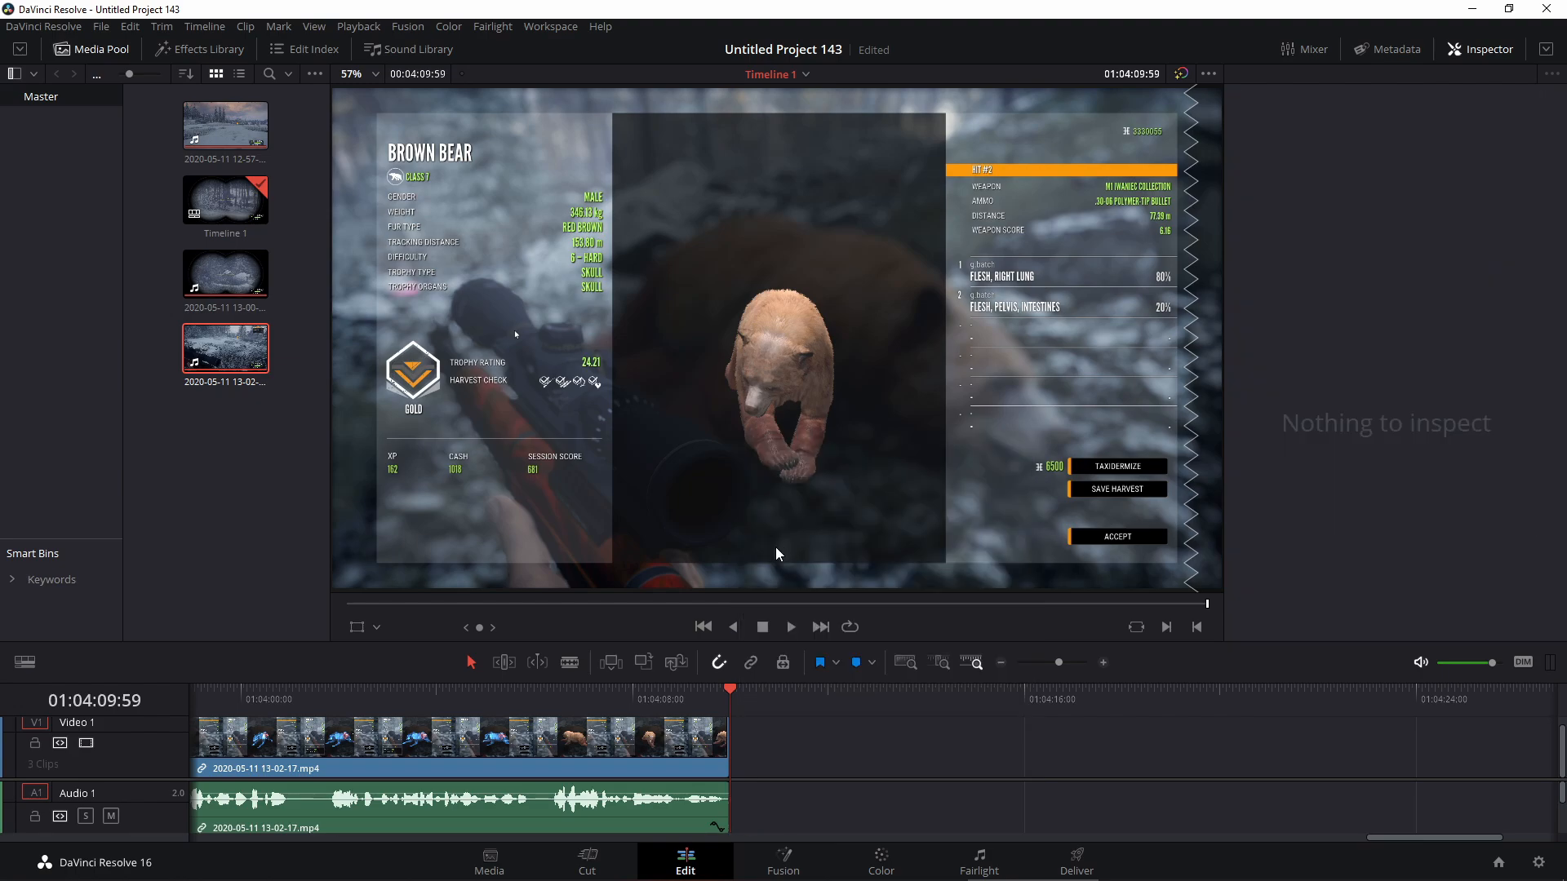
drag(729, 694, 651, 694)
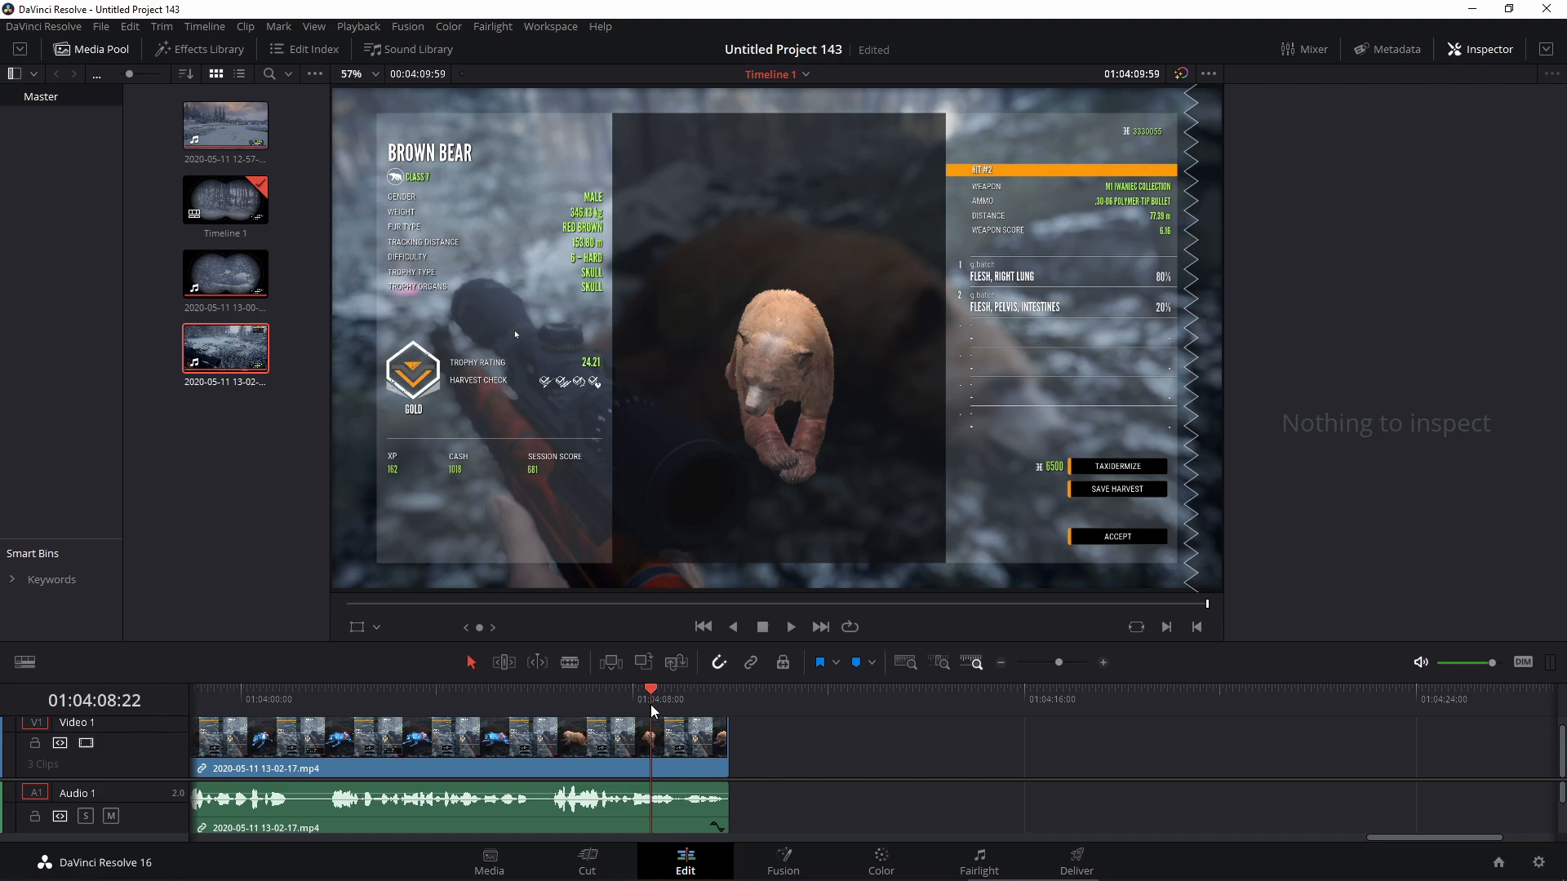
click(730, 759)
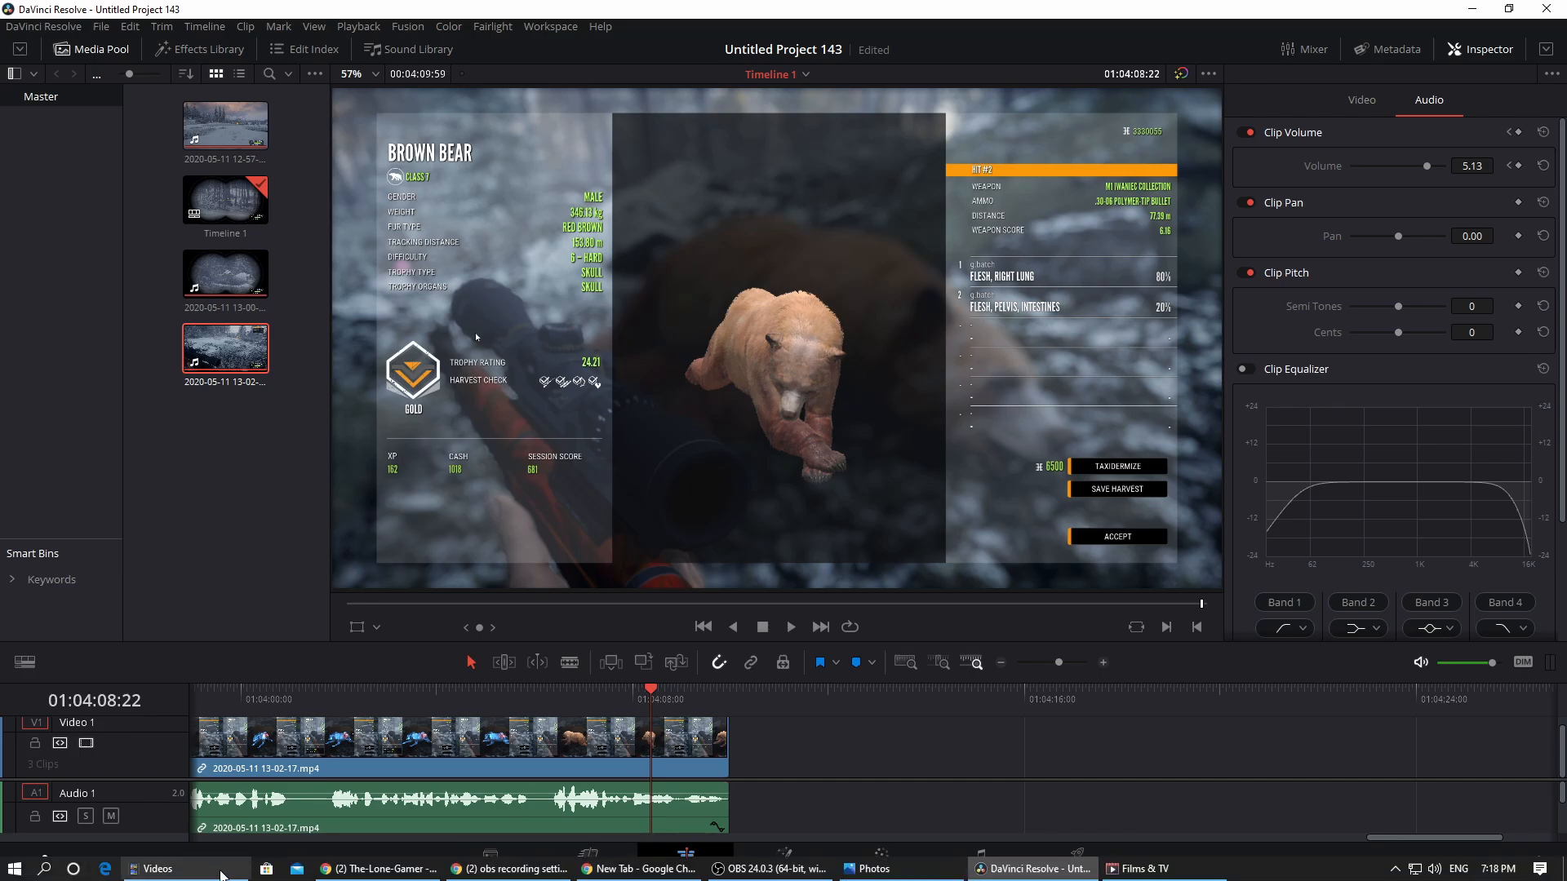
click(200, 872)
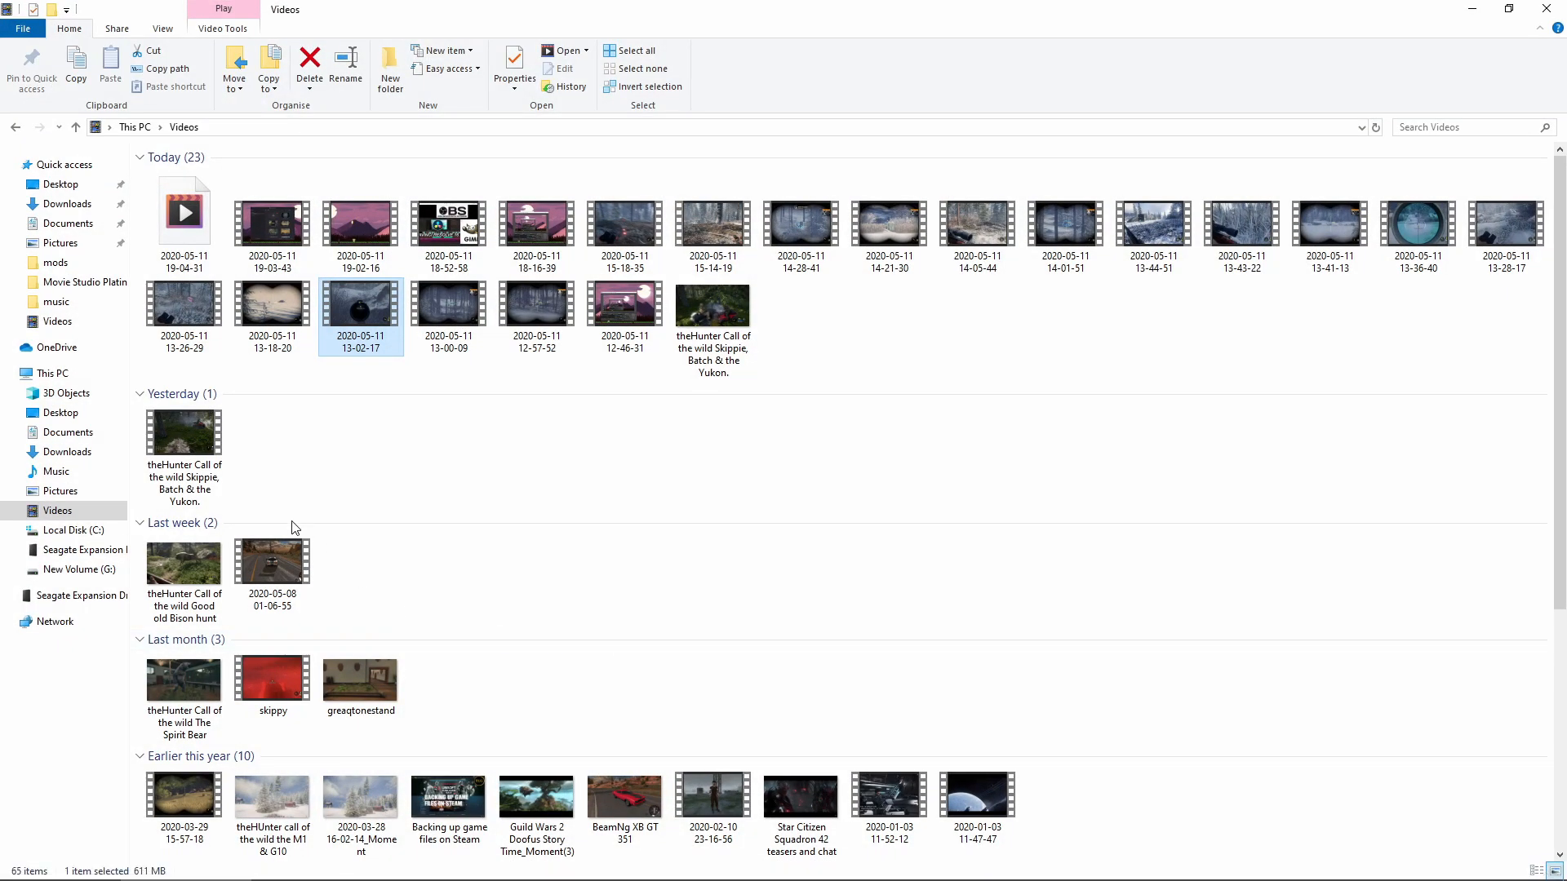
double_click(285, 297)
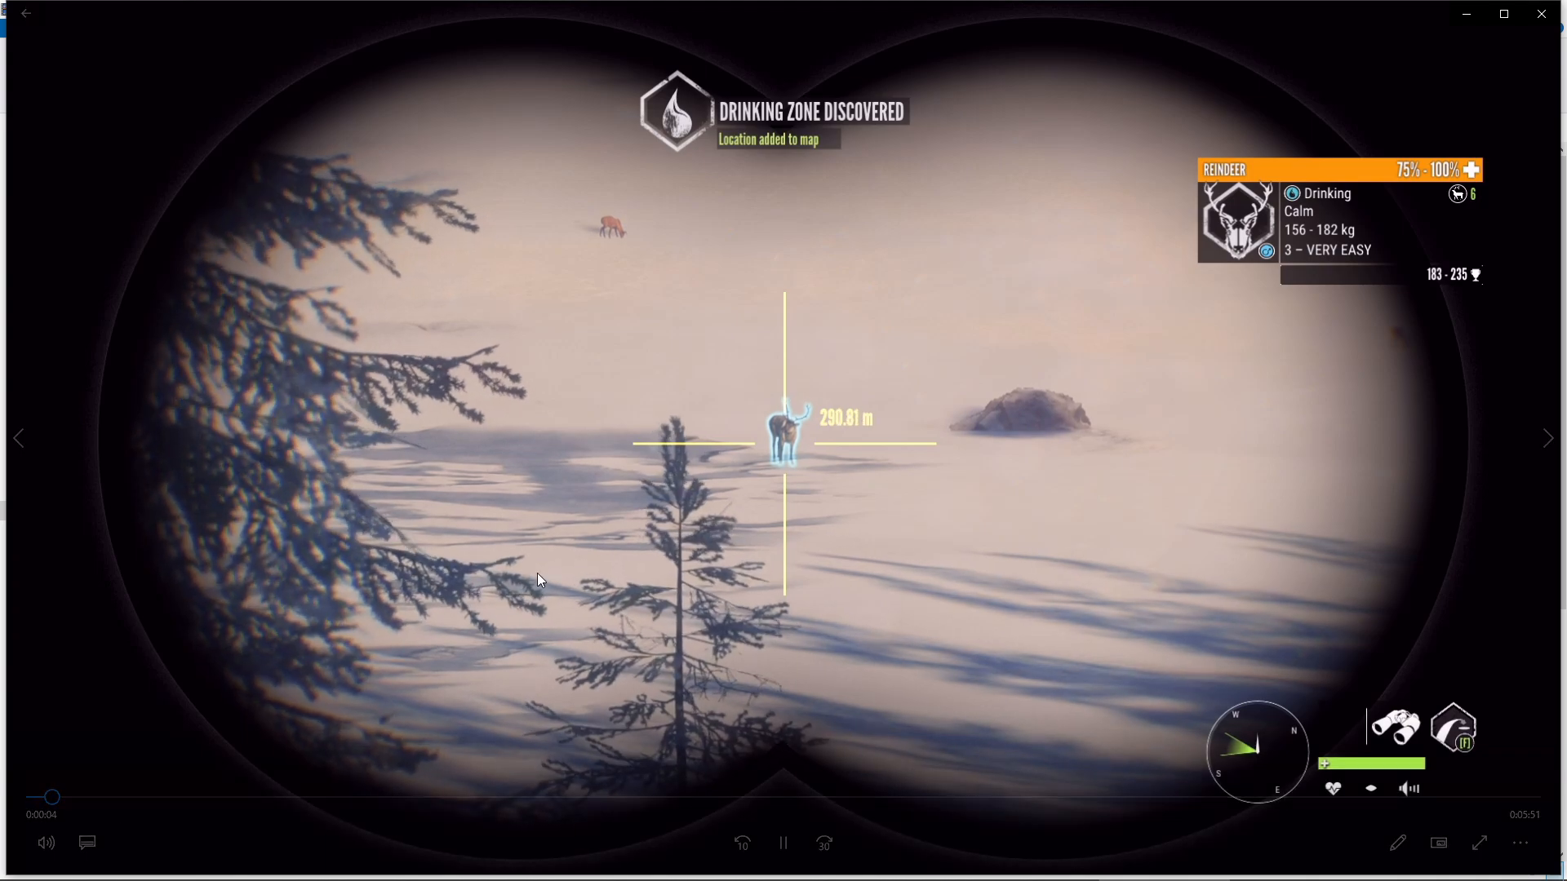
click(783, 843)
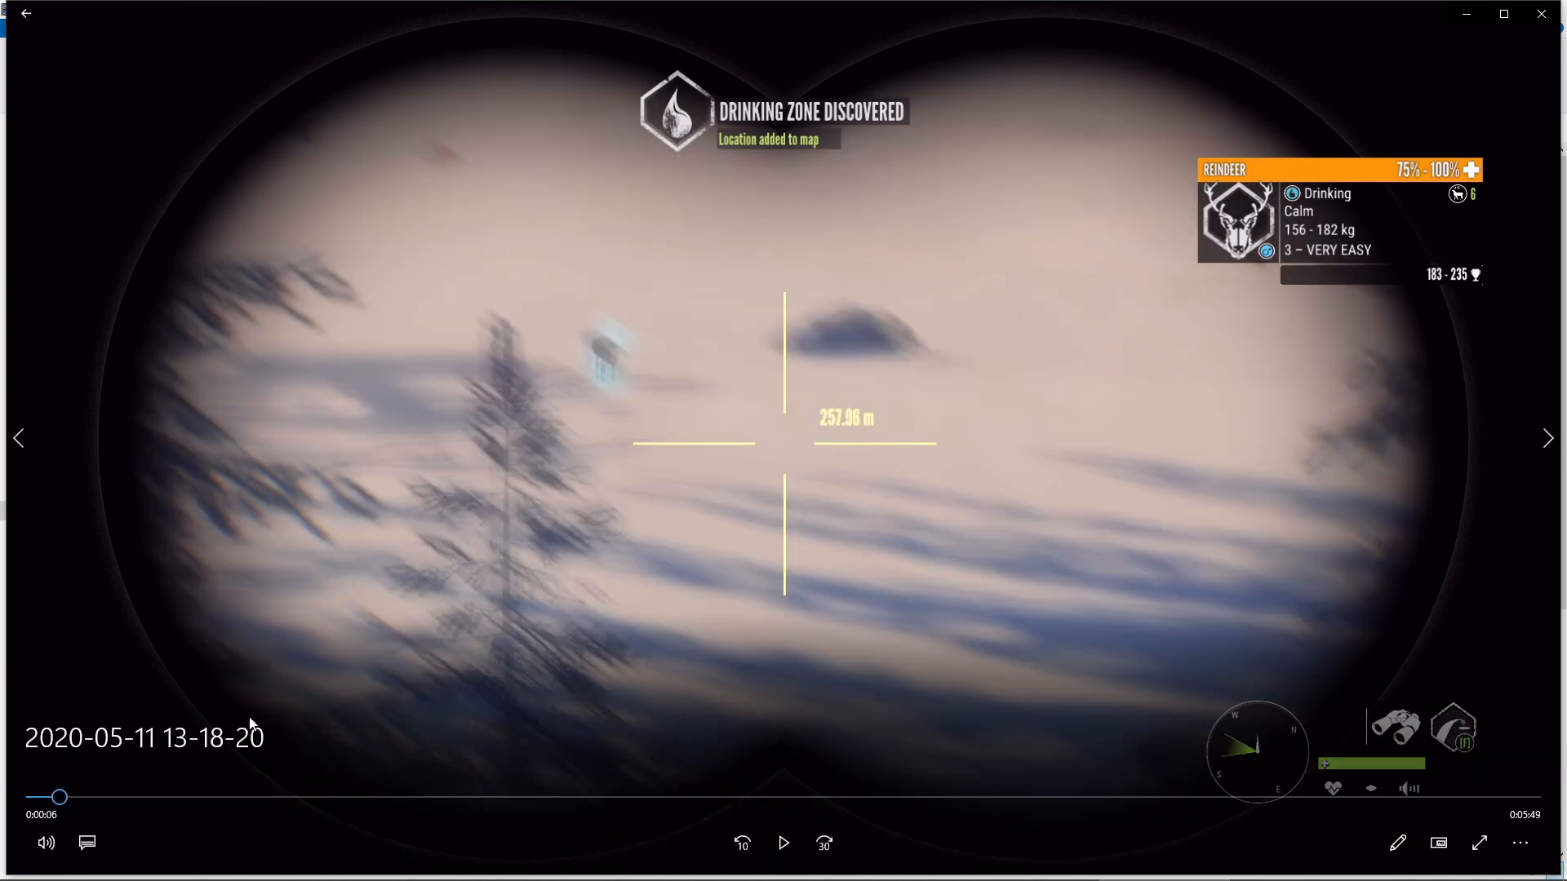
click(1469, 21)
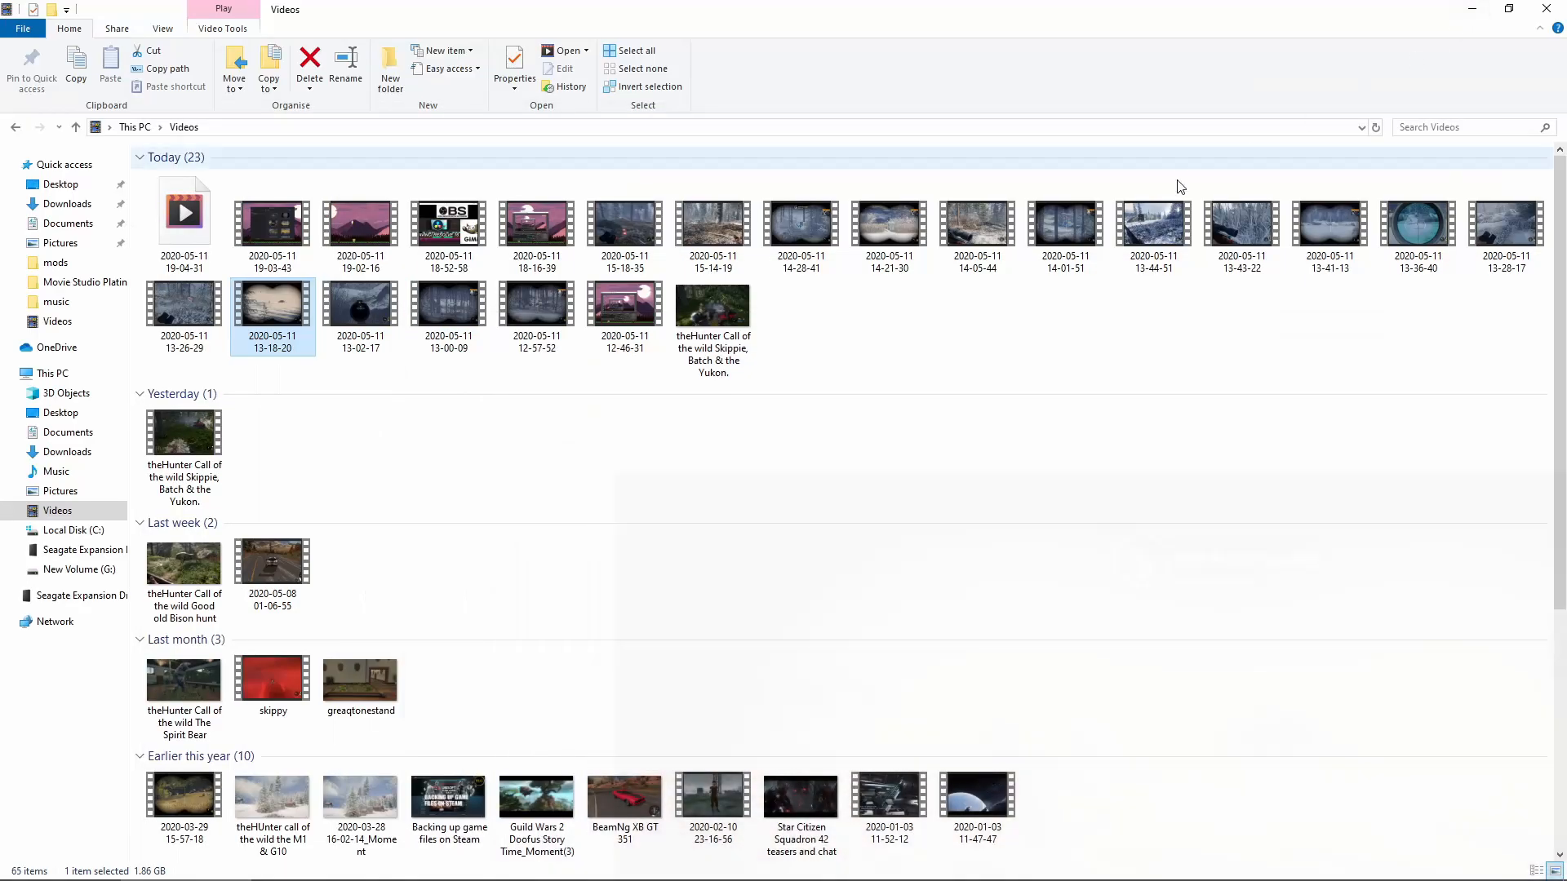
click(1470, 11)
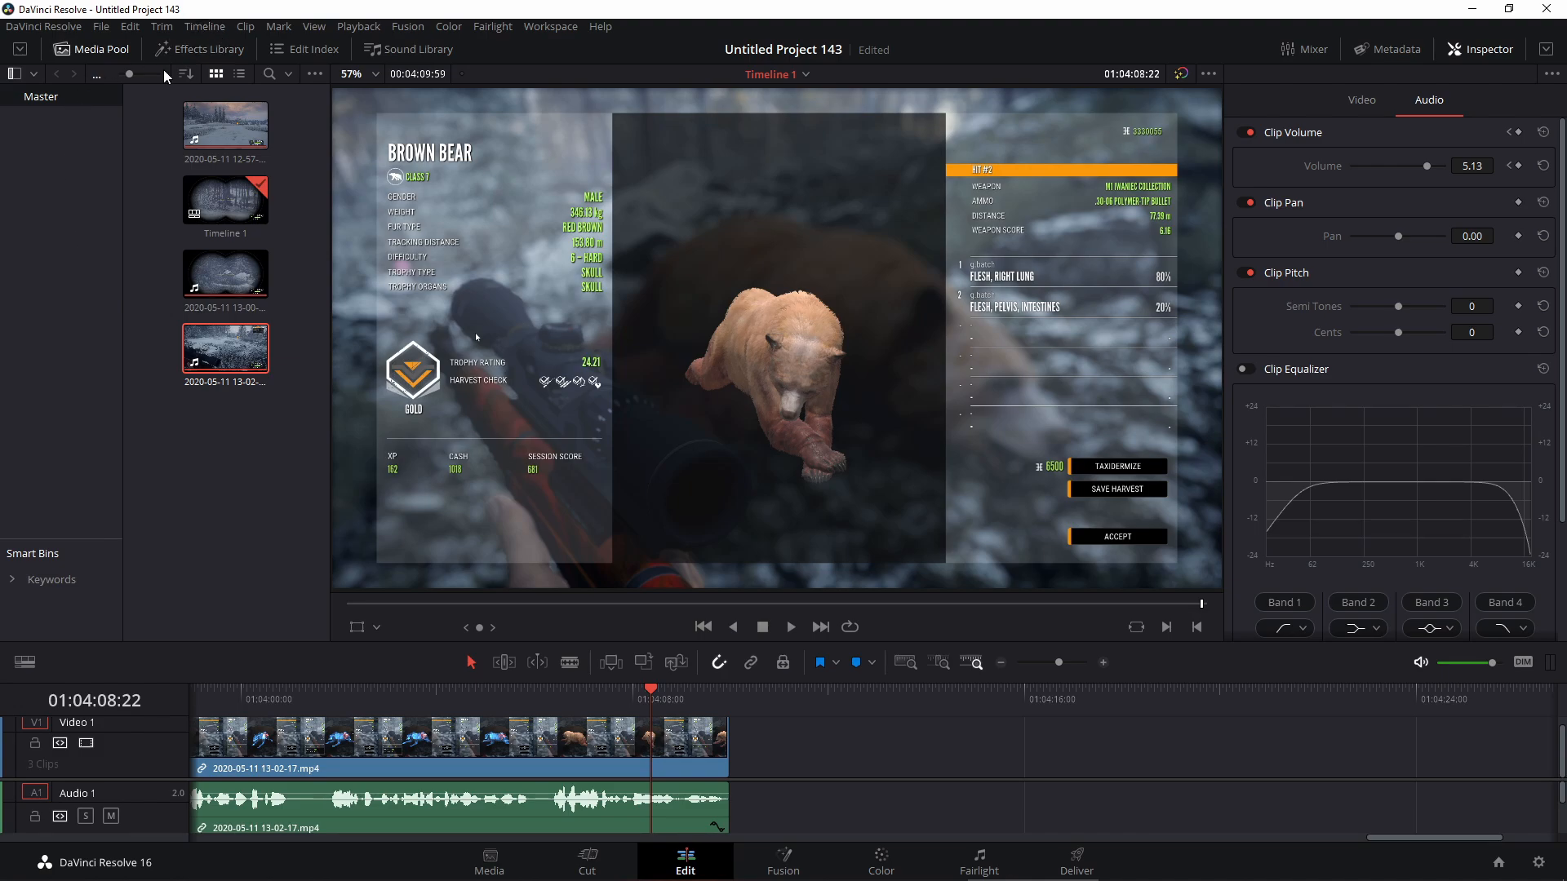
Look at the video transitions in the Effects Library and return to the Media Pool.
click(193, 54)
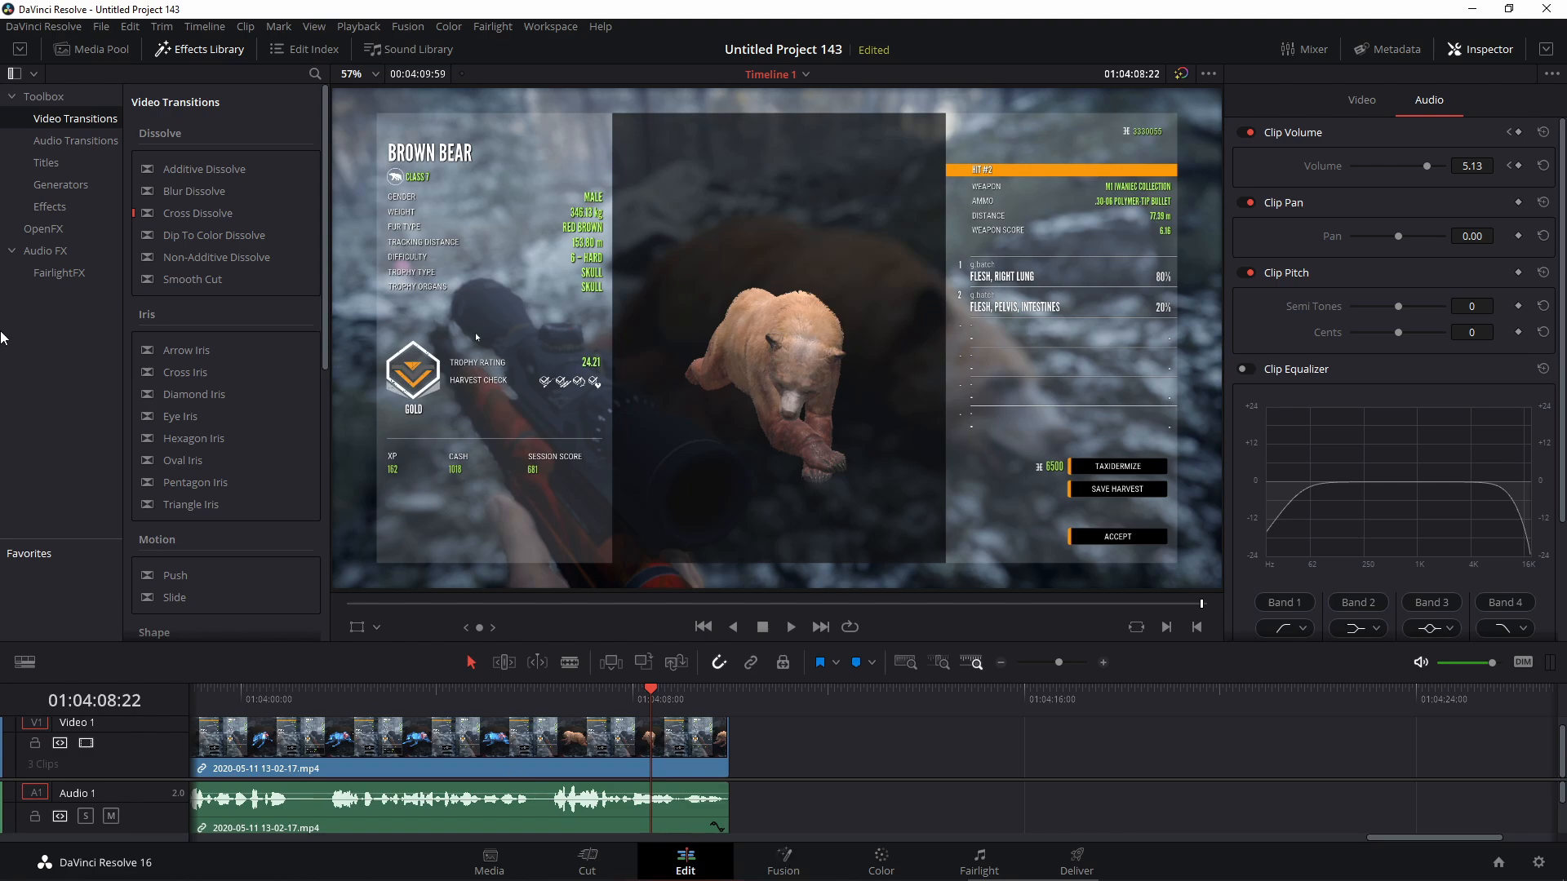
click(106, 50)
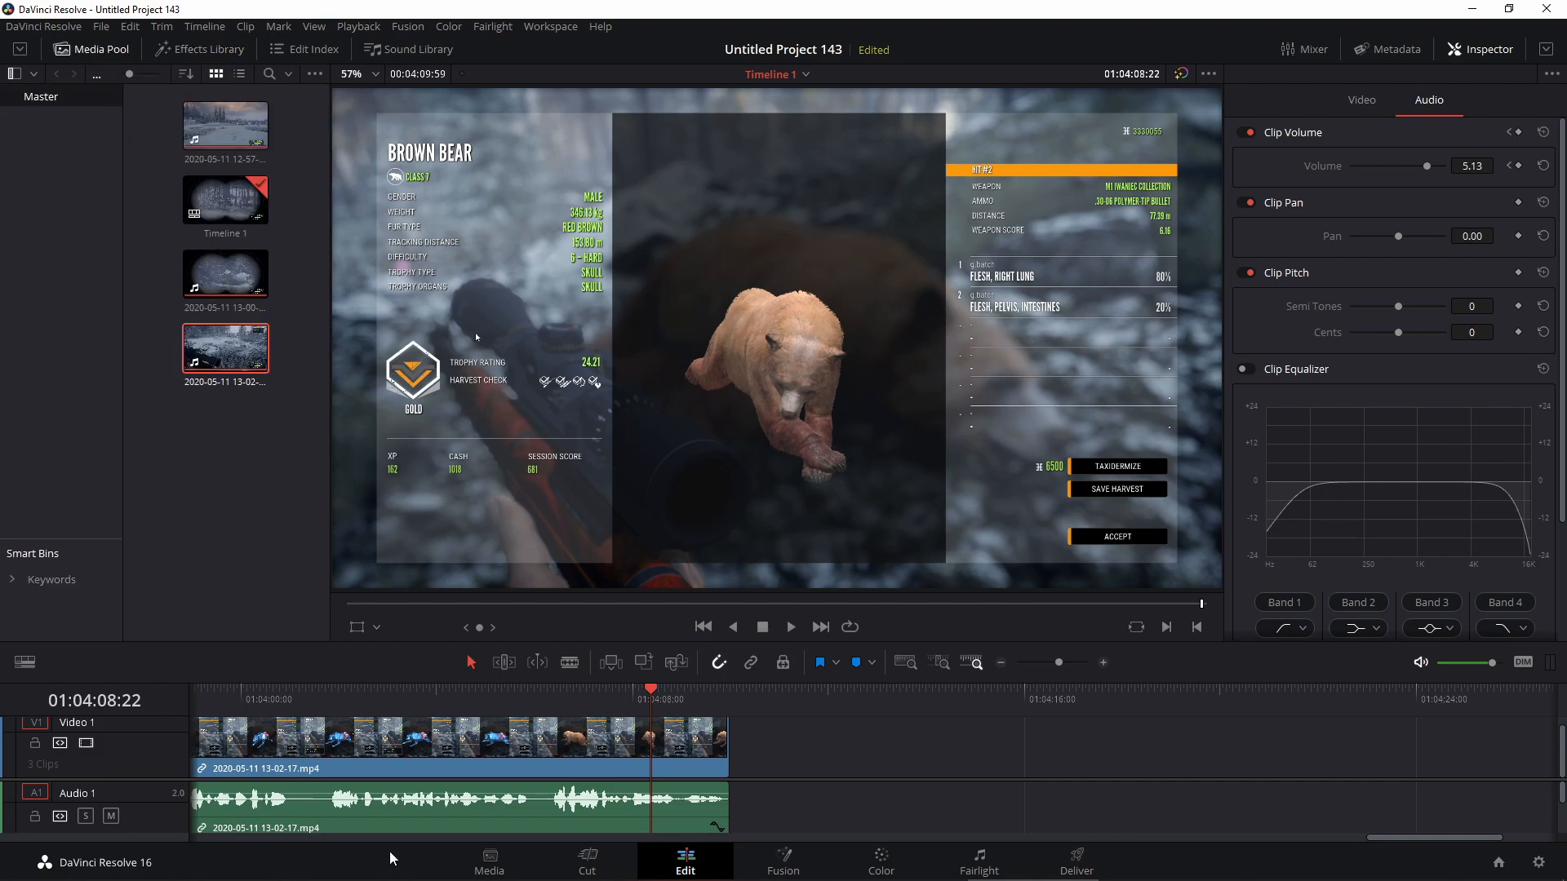
Check the file name of the paused recording in Films & TV and return to DaVinci Resolve.
click(248, 870)
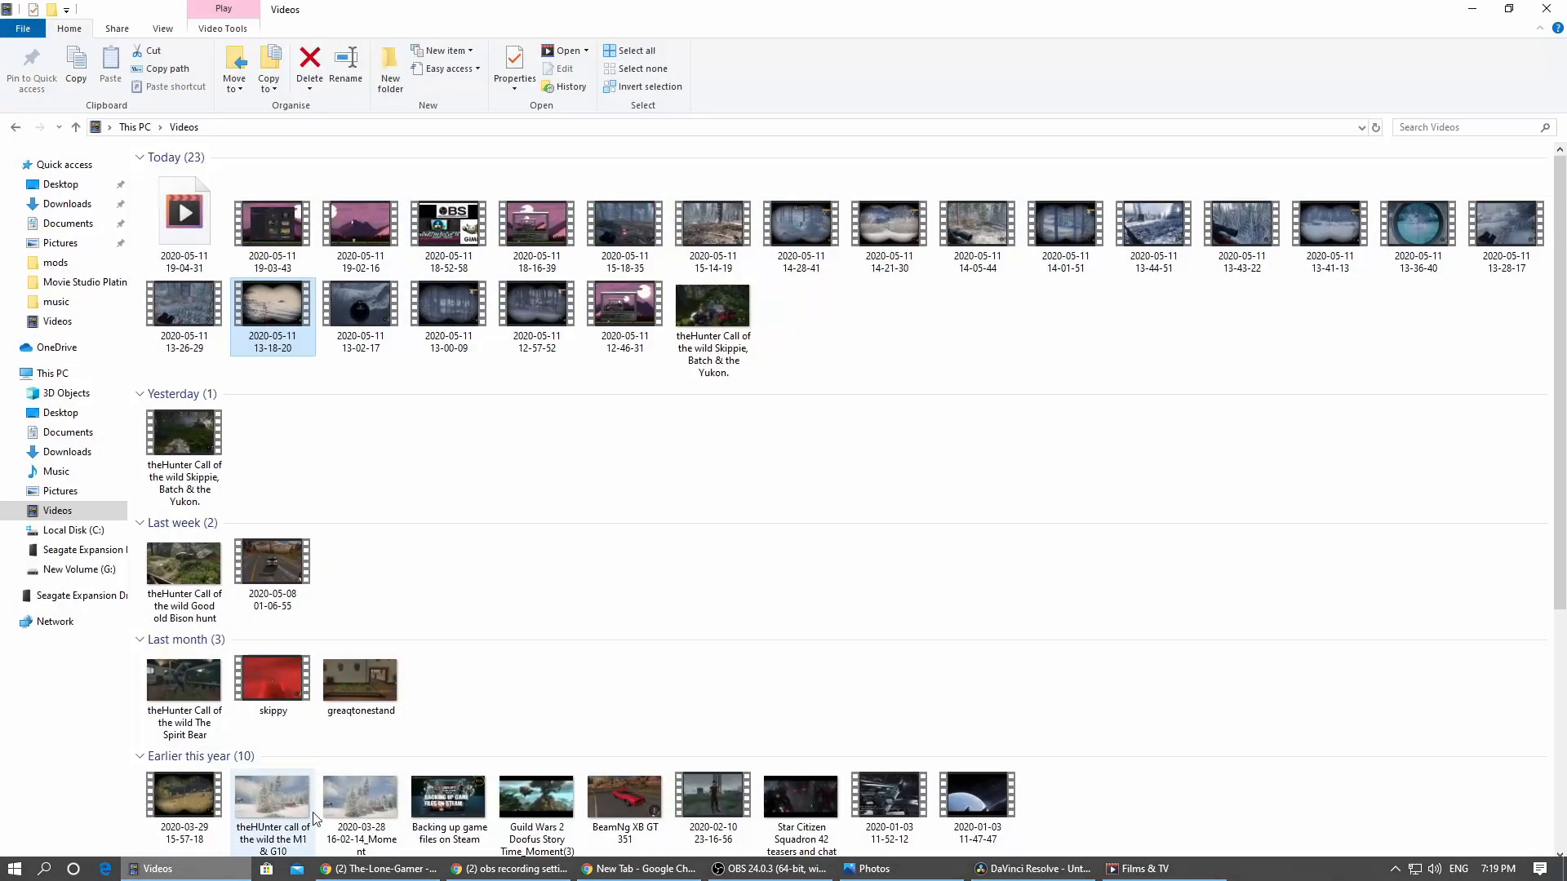
mouse_move(626, 877)
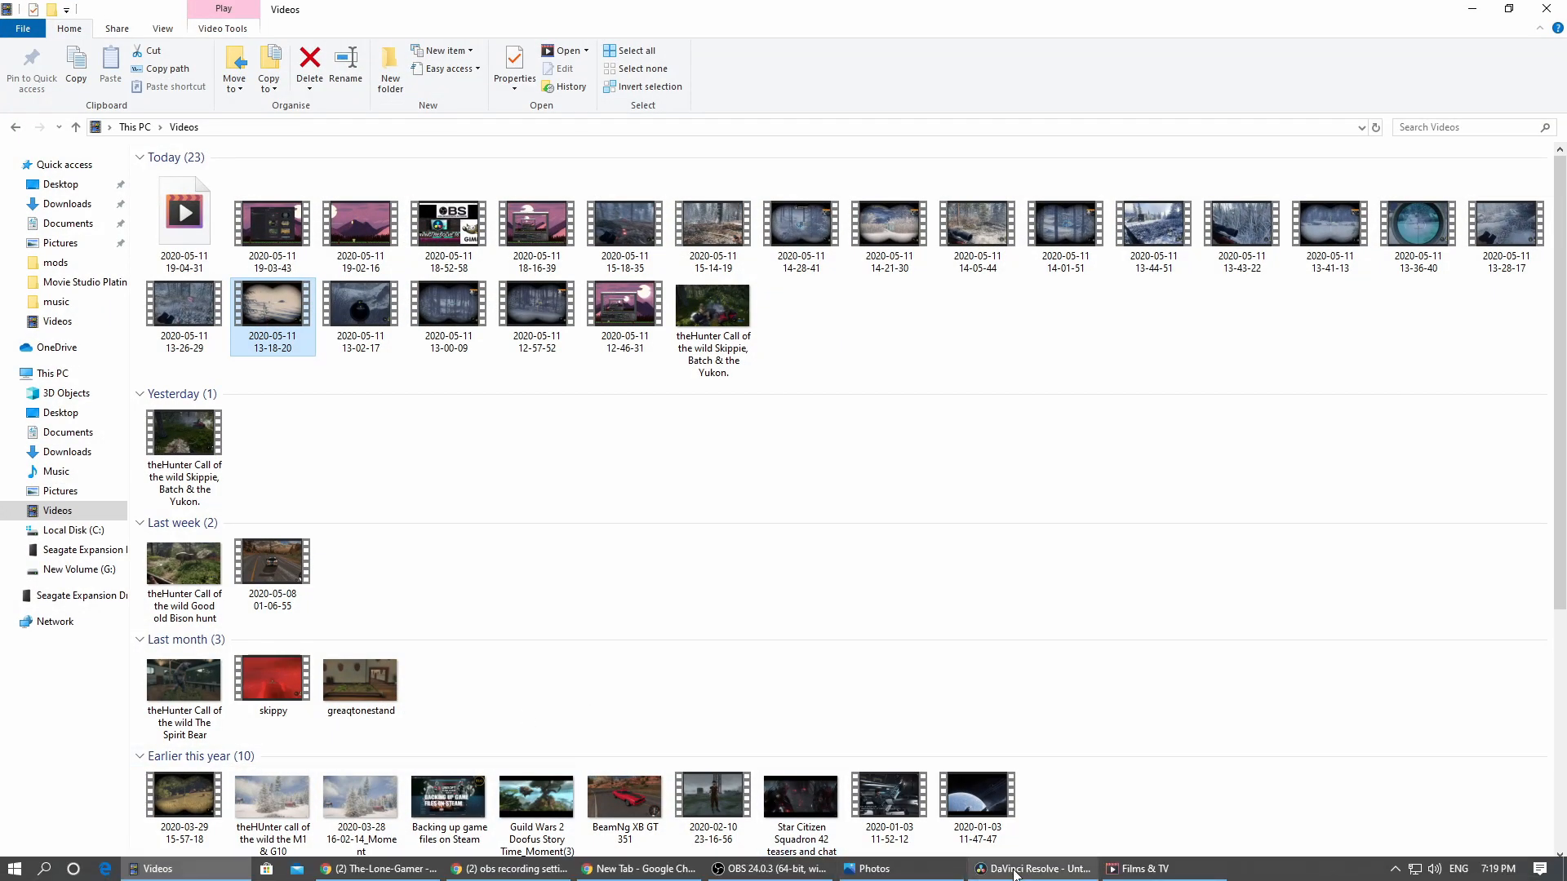
click(1178, 877)
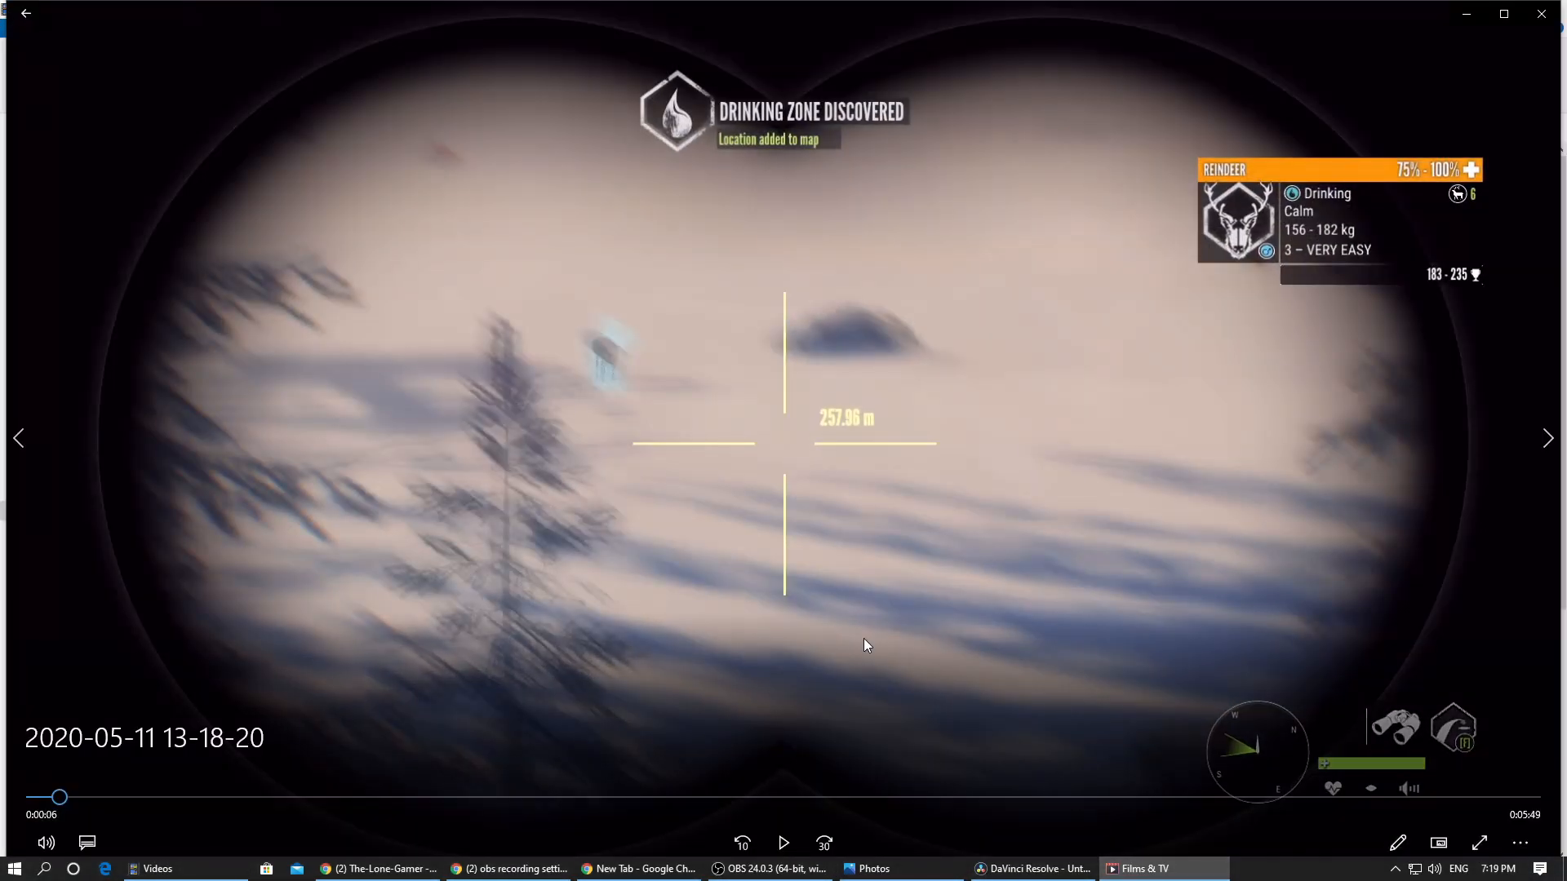
click(1468, 11)
click(1469, 10)
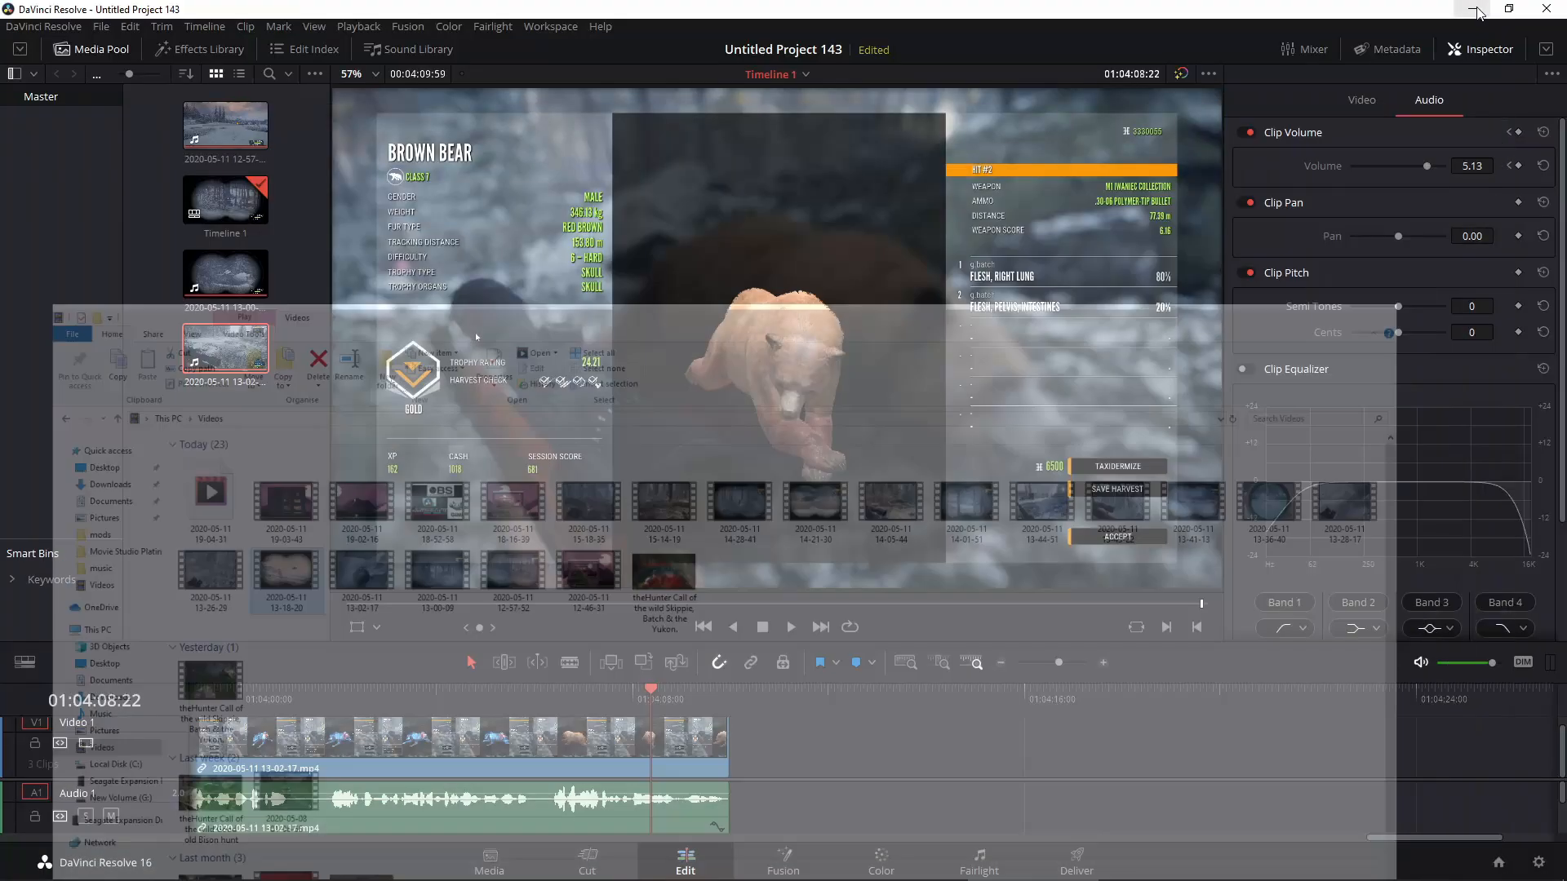
click(98, 31)
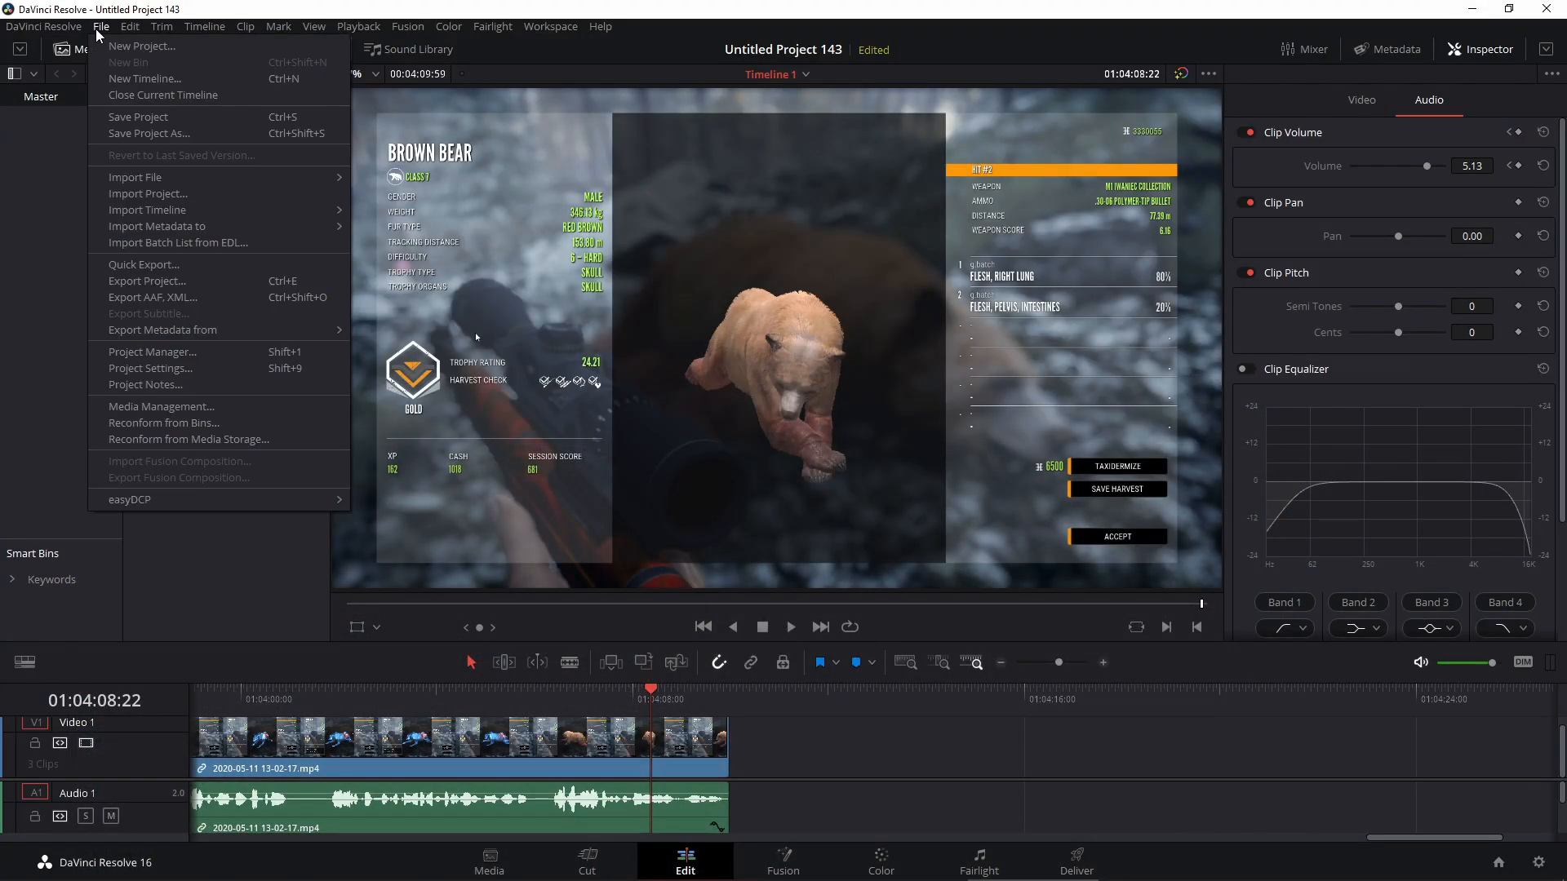
mouse_move(134, 178)
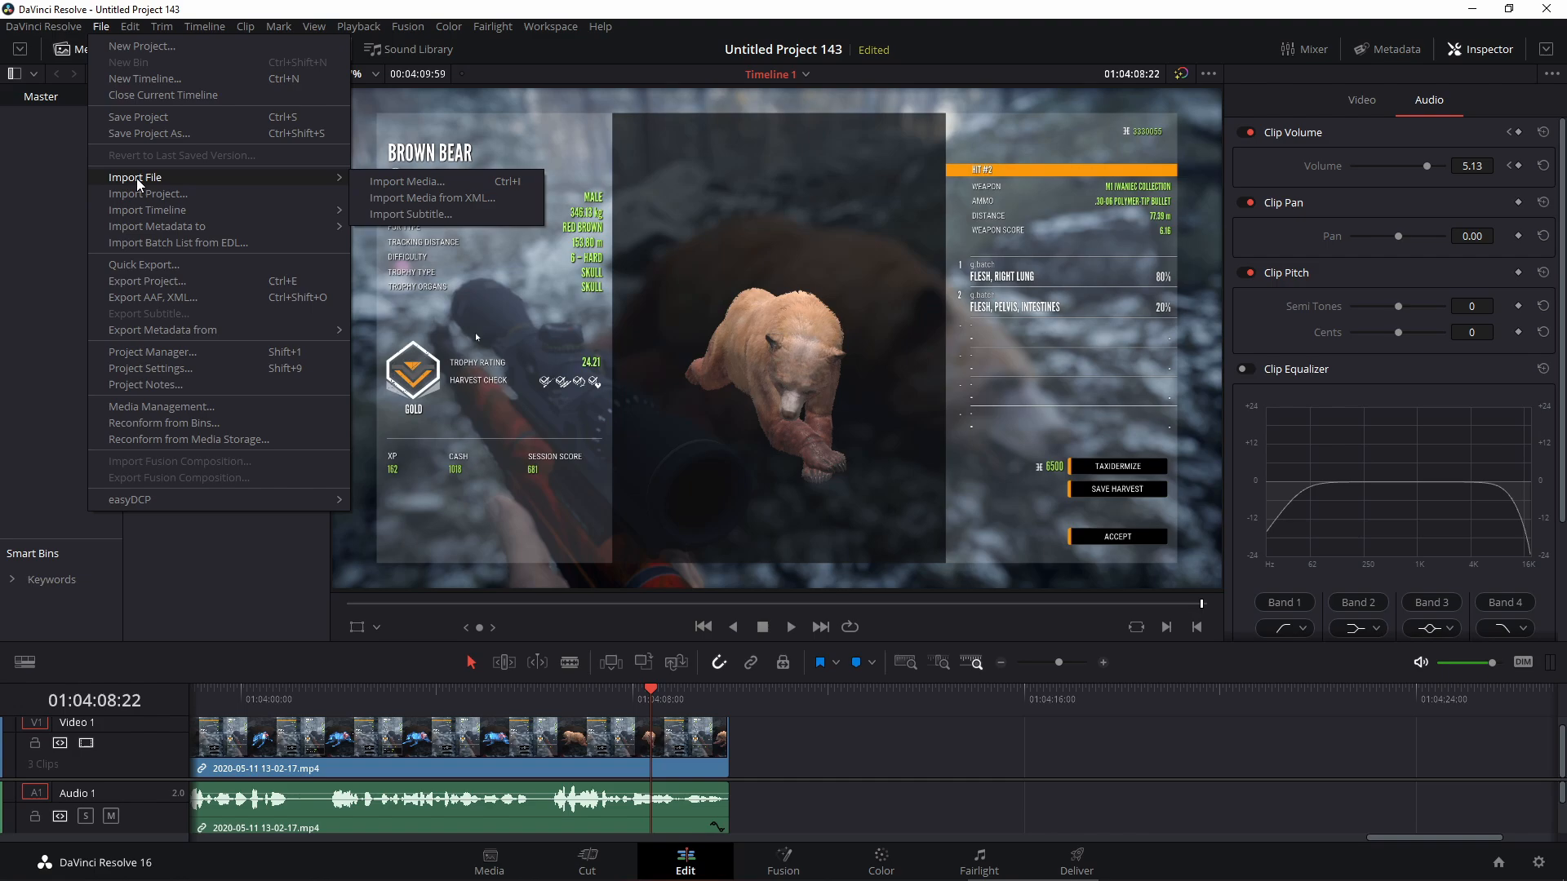
click(422, 188)
scroll(319, 296, down, 5)
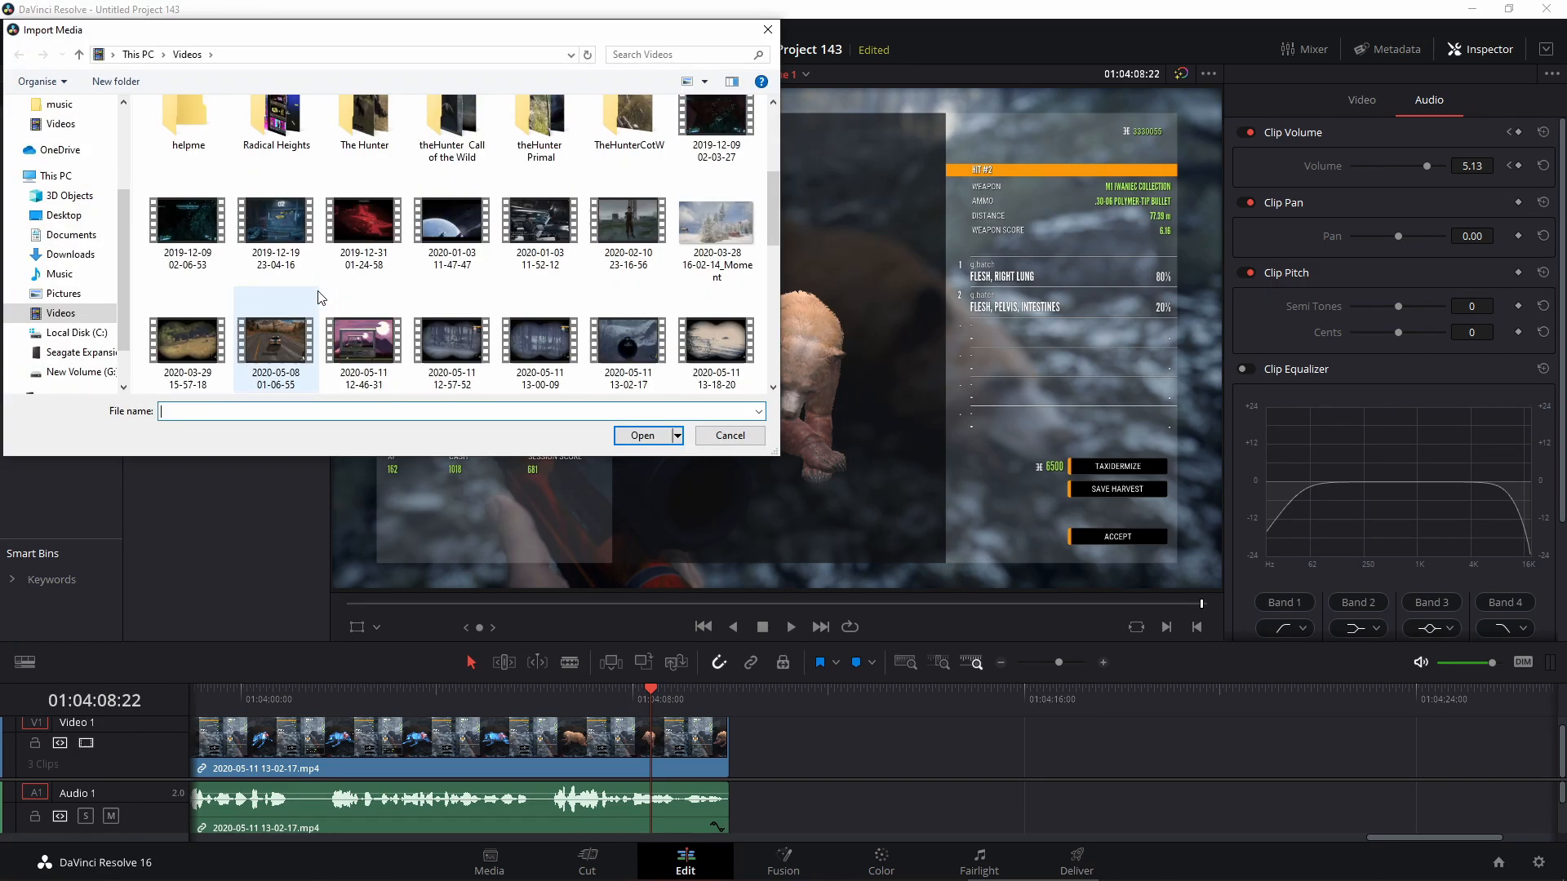
click(715, 339)
click(645, 437)
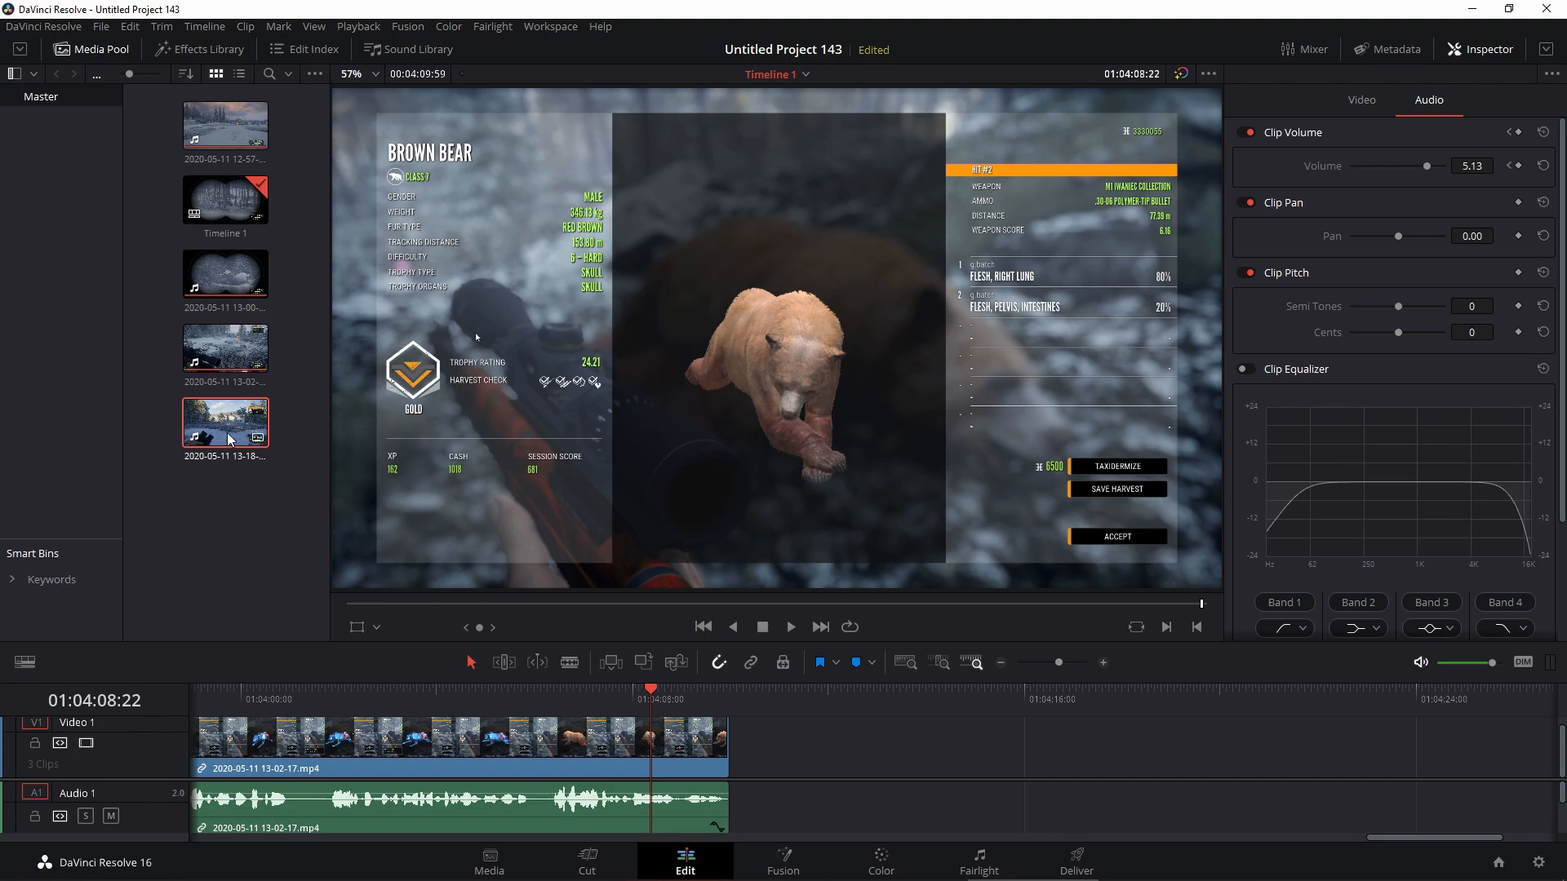
drag(258, 438, 735, 764)
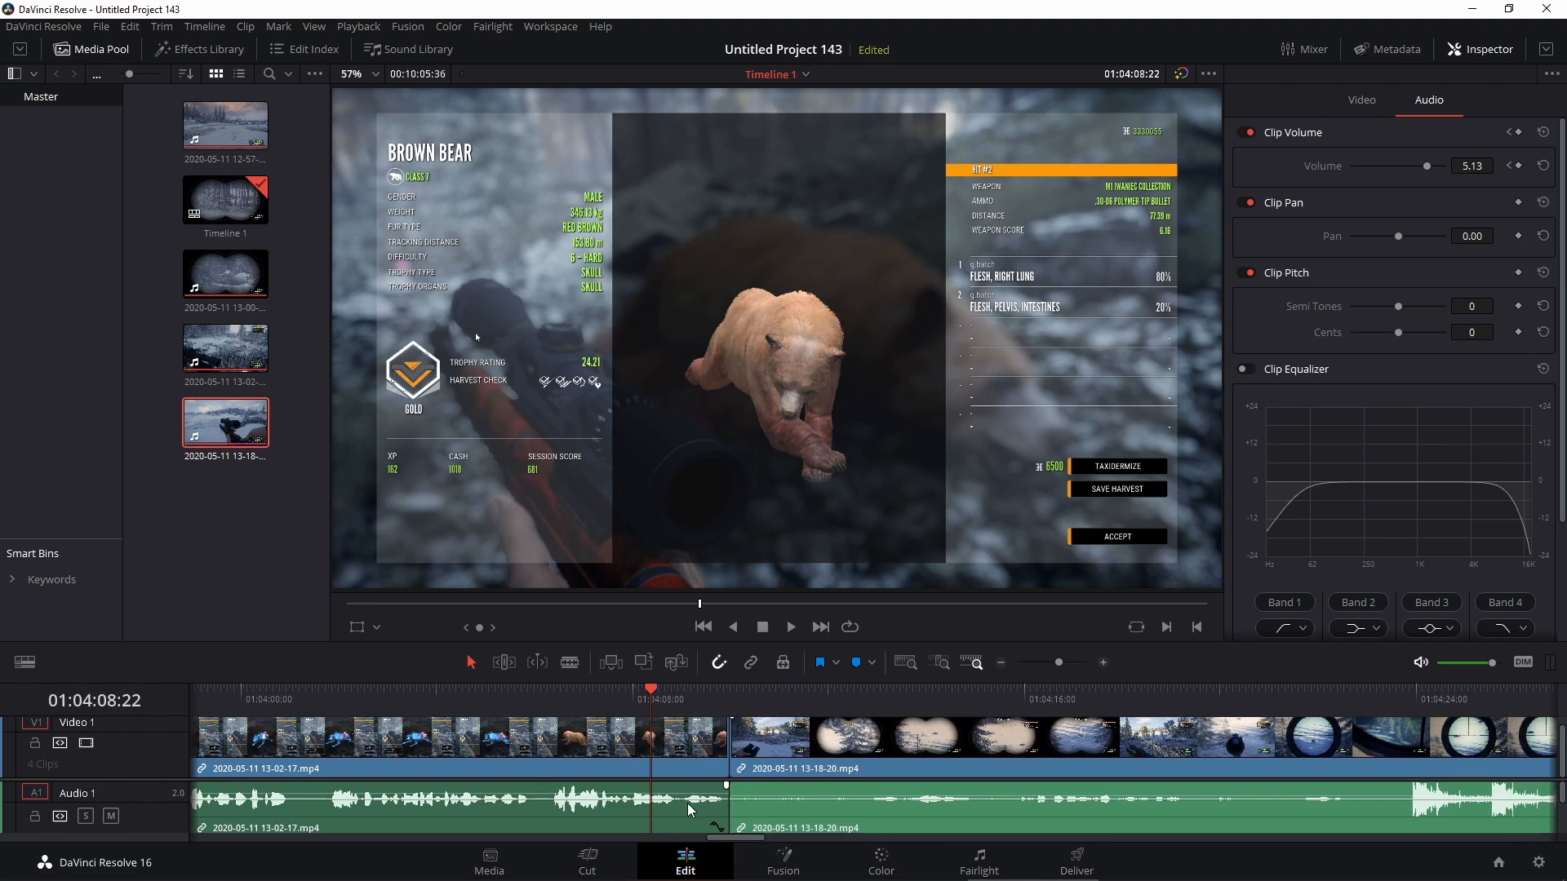
Set the 13-18-20 clip's volume to 5.13 to match the preceding clip and scrub through its loud sounds.
click(688, 824)
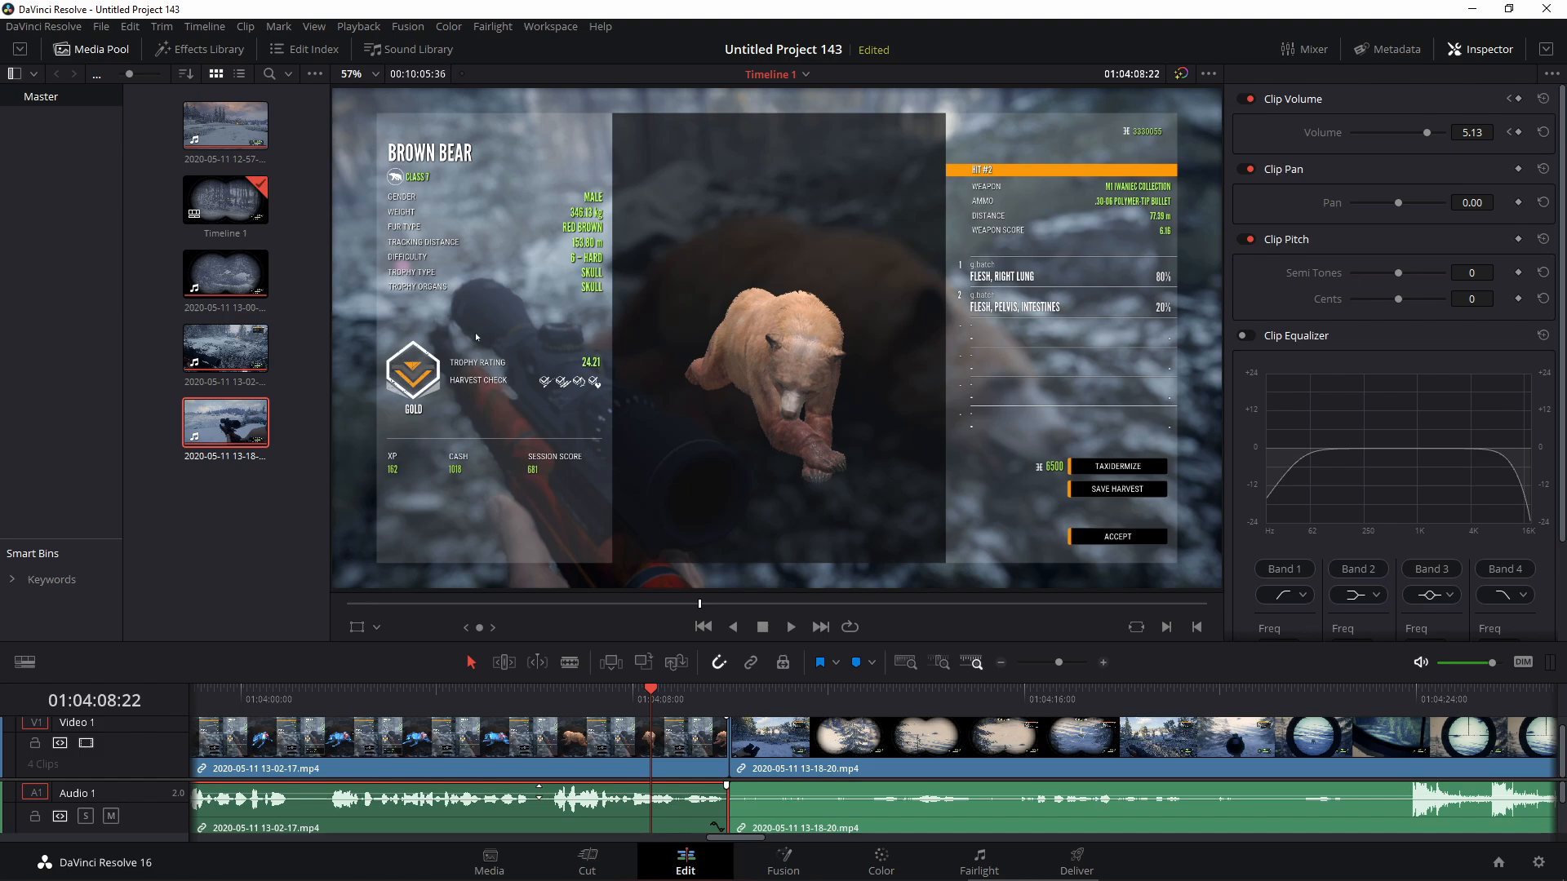
click(781, 818)
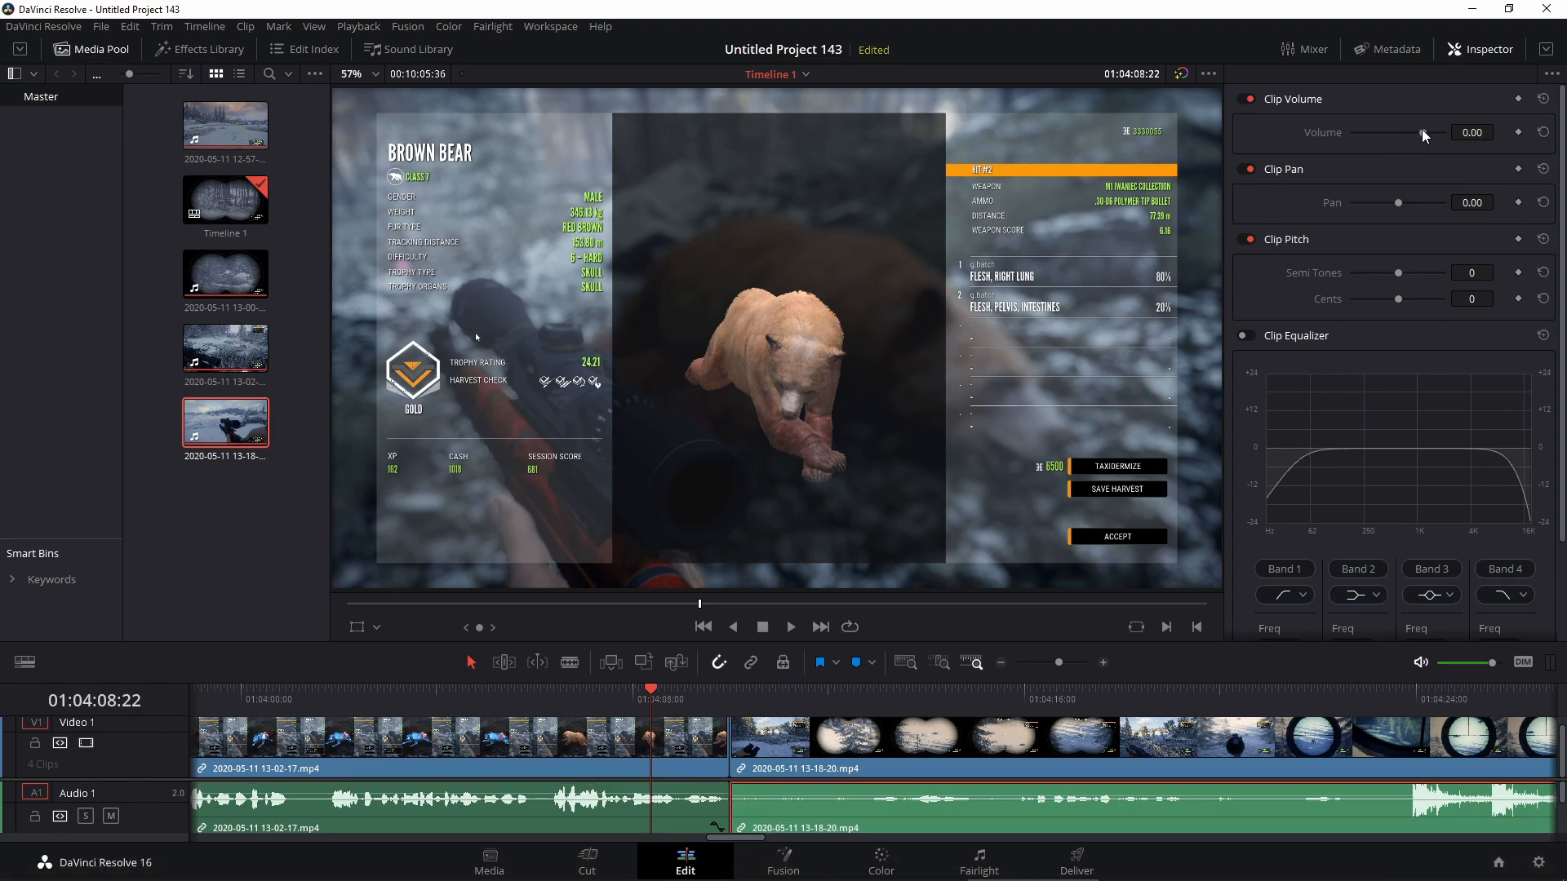
drag(1423, 133, 1429, 136)
drag(651, 689, 1520, 763)
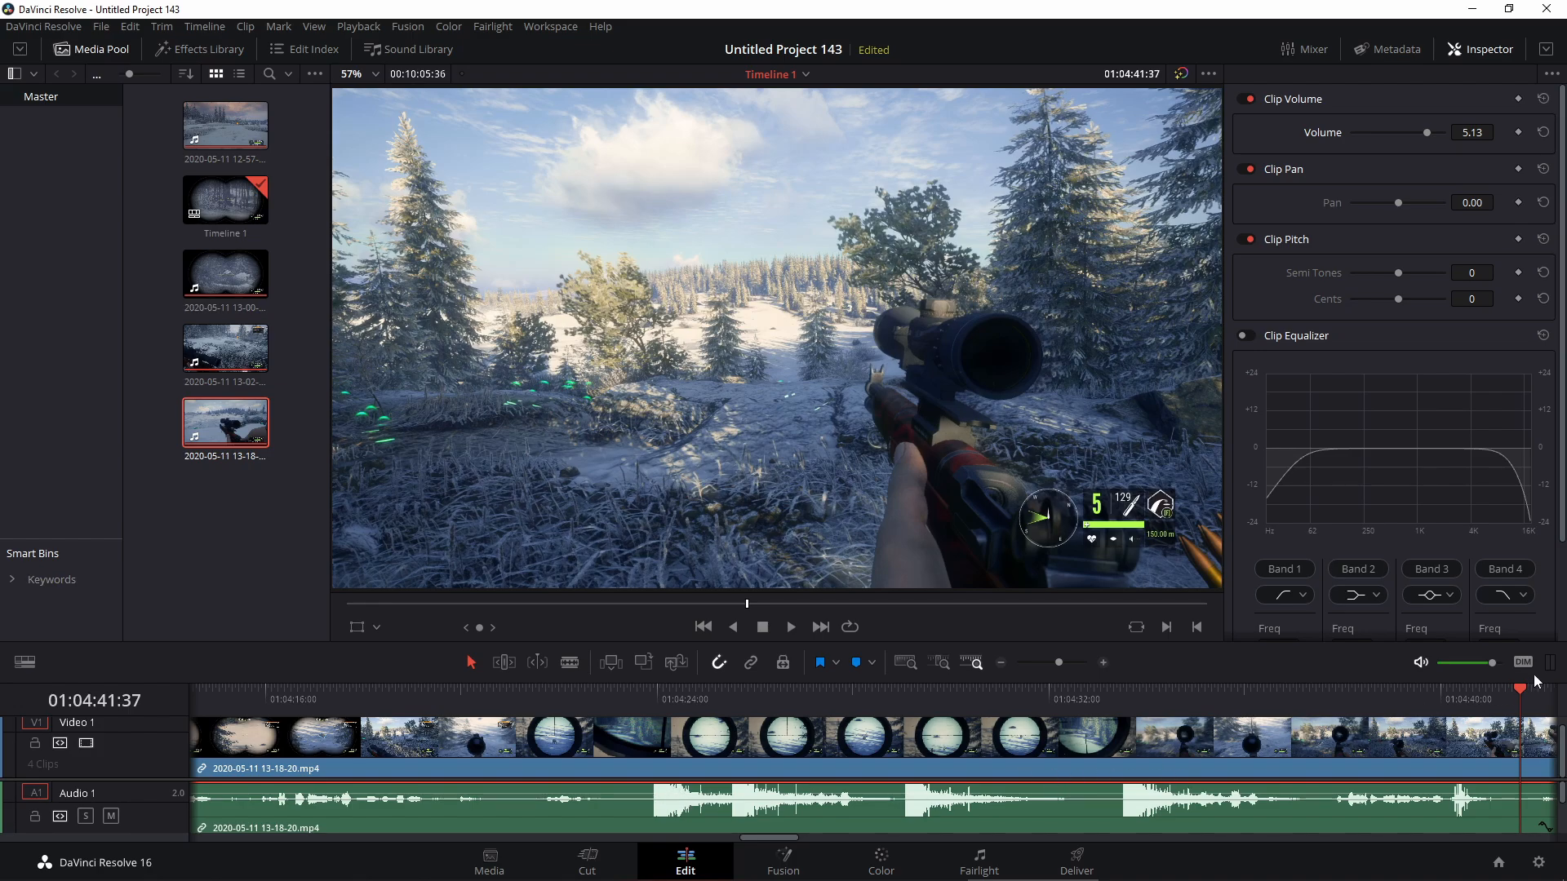
drag(1520, 690, 235, 780)
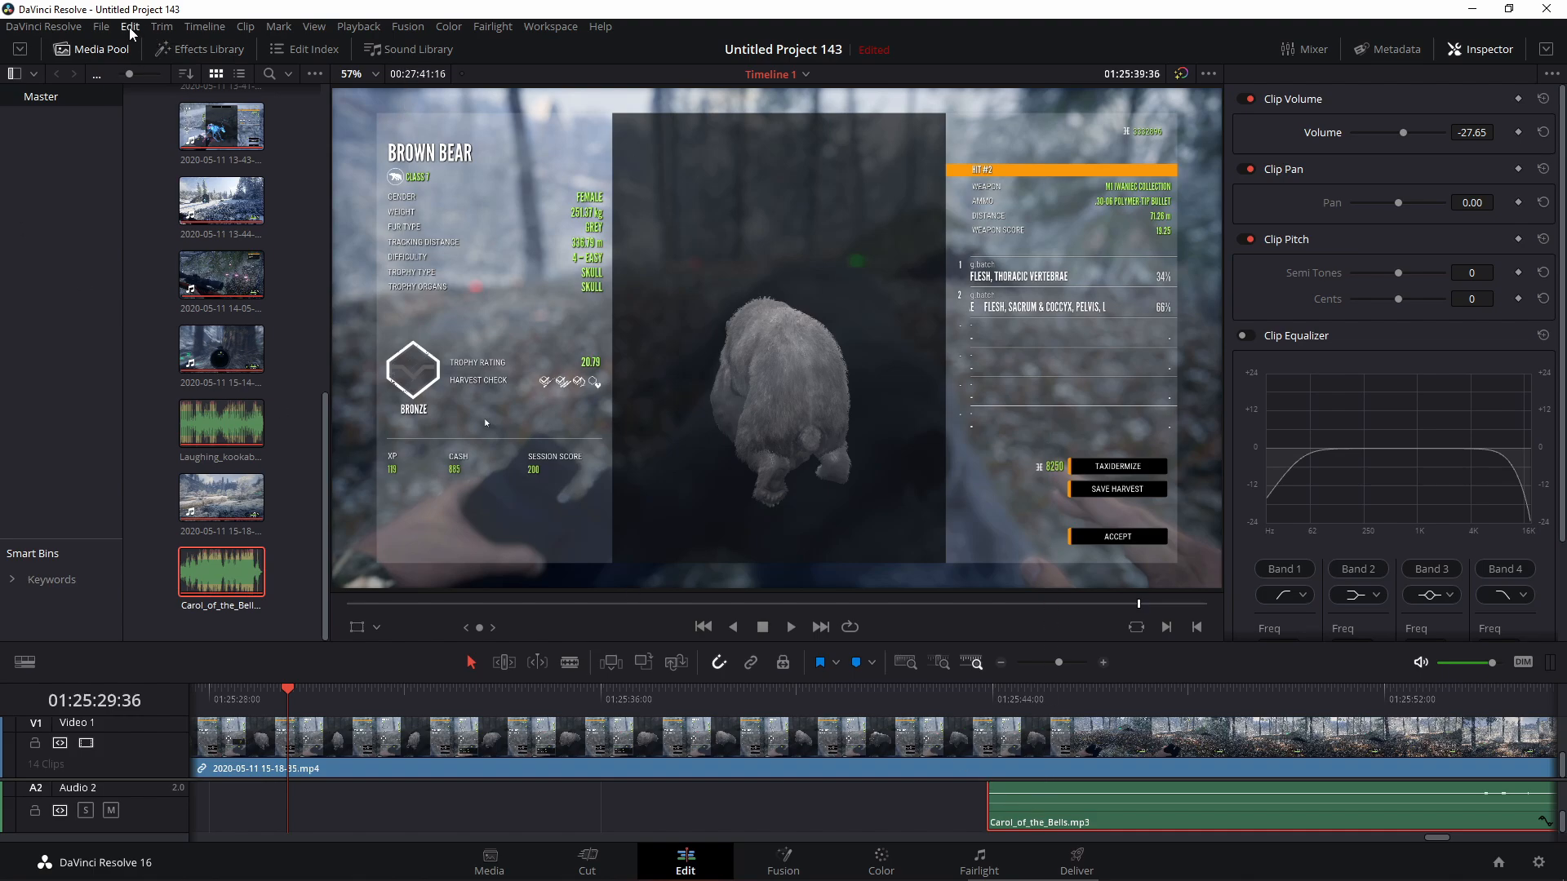
Look through the sound-effect MP3 files available for import in the Downloads folder.
click(102, 30)
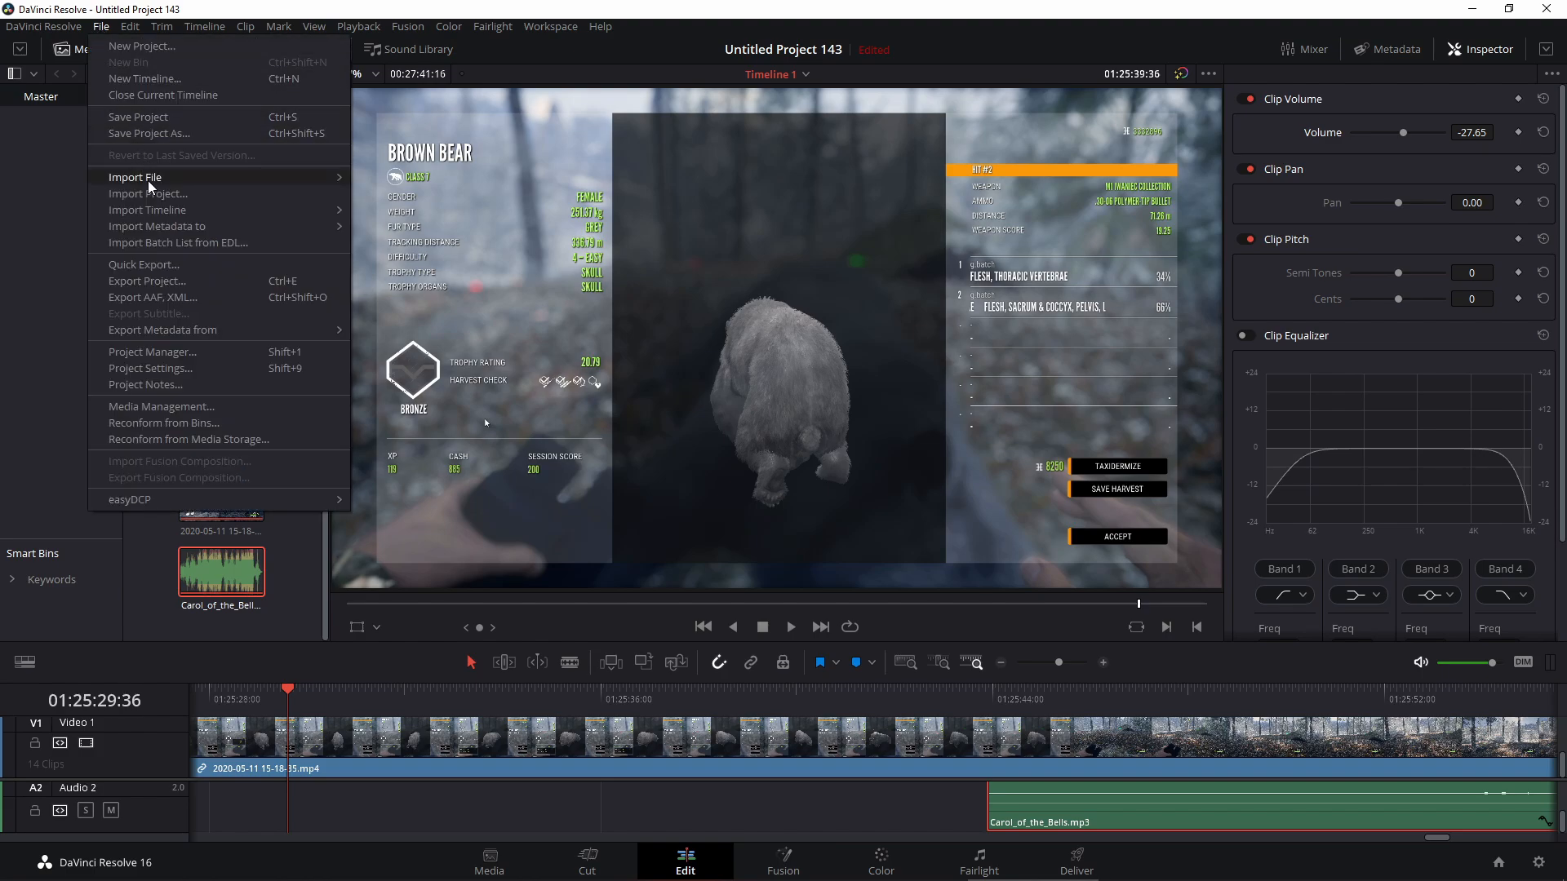
mouse_move(149, 181)
click(387, 184)
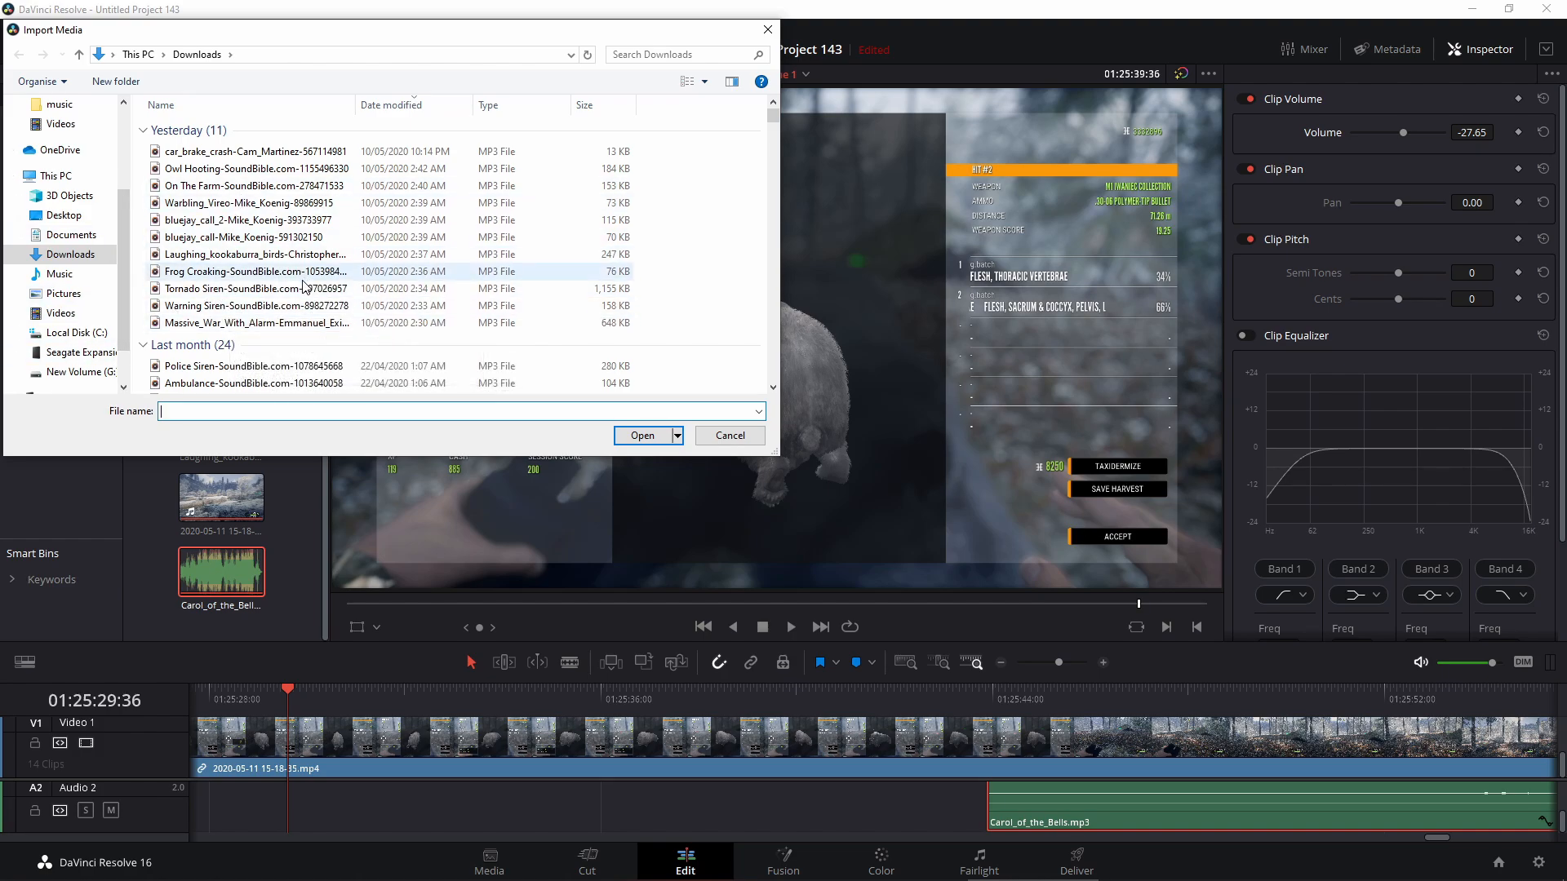
click(339, 272)
click(643, 435)
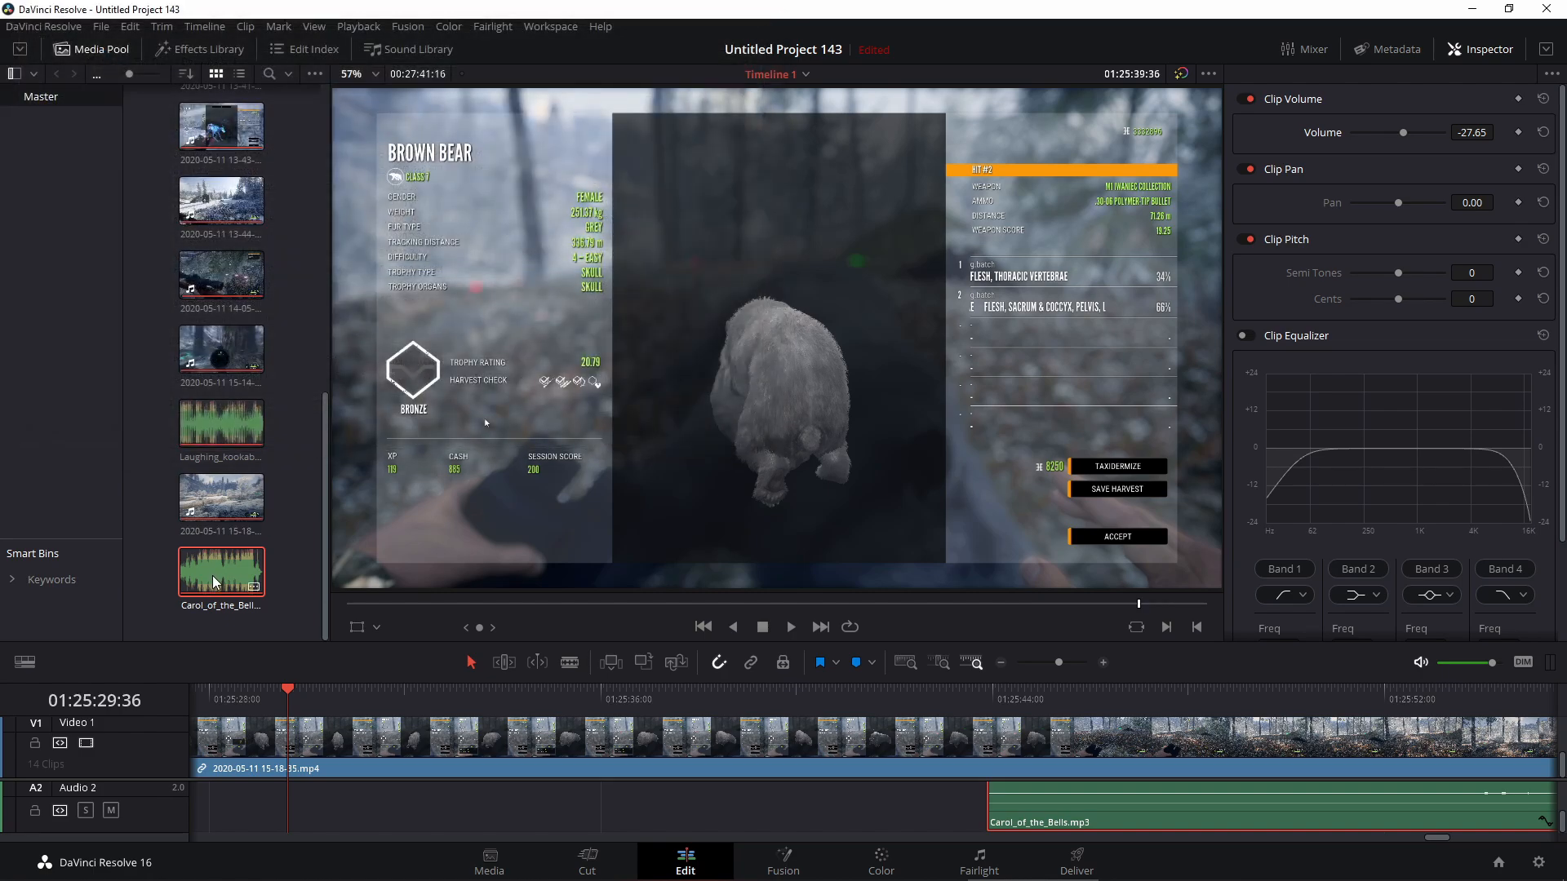
Lower the volume of the Carol_of_the_Bells.mp3 music clip on Audio 2 to -29.39.
drag(1020, 800, 1020, 802)
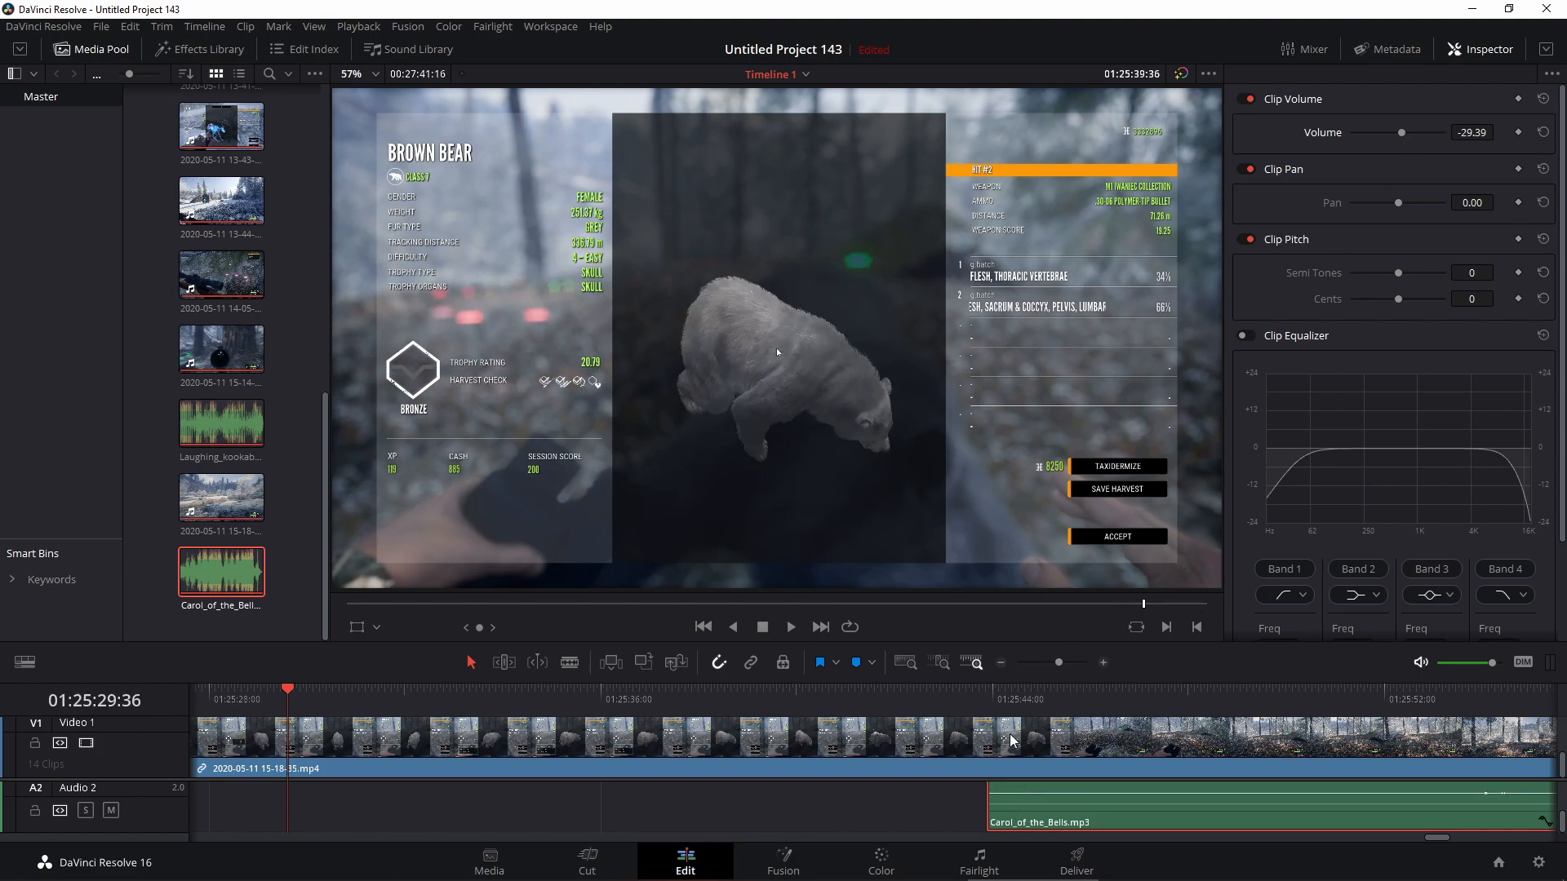
key(ctrl+z)
key(ctrl+z)
key(ctrl+z)
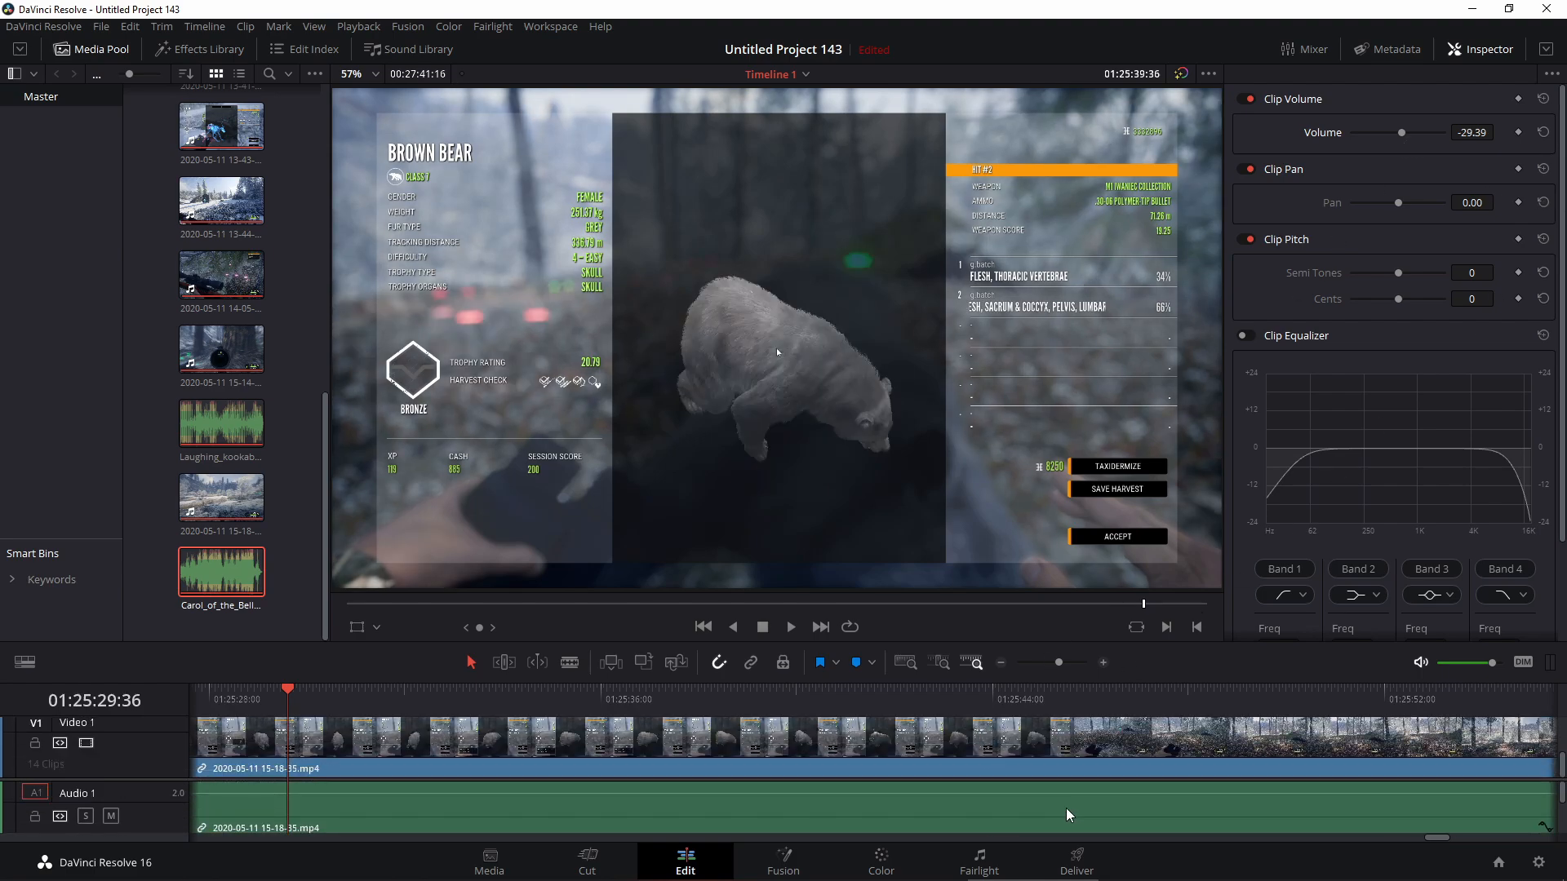
Play the timeline across the start of the Carol_of_the_Bells.mp3 clip to check how the music sounds beneath the 15-18-35 gameplay clip.
click(1070, 814)
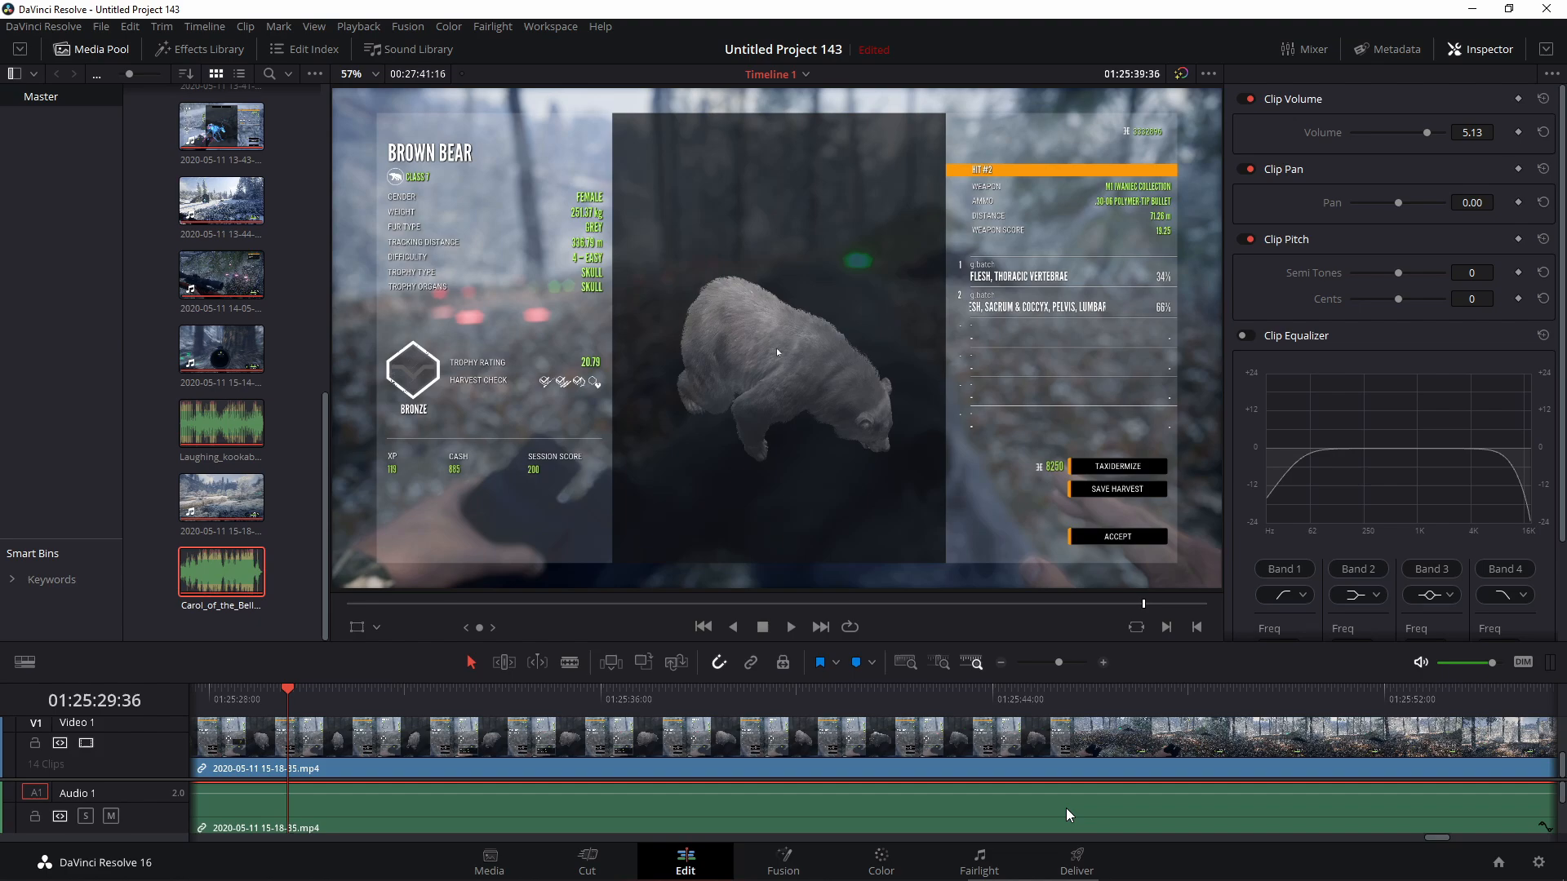
click(791, 627)
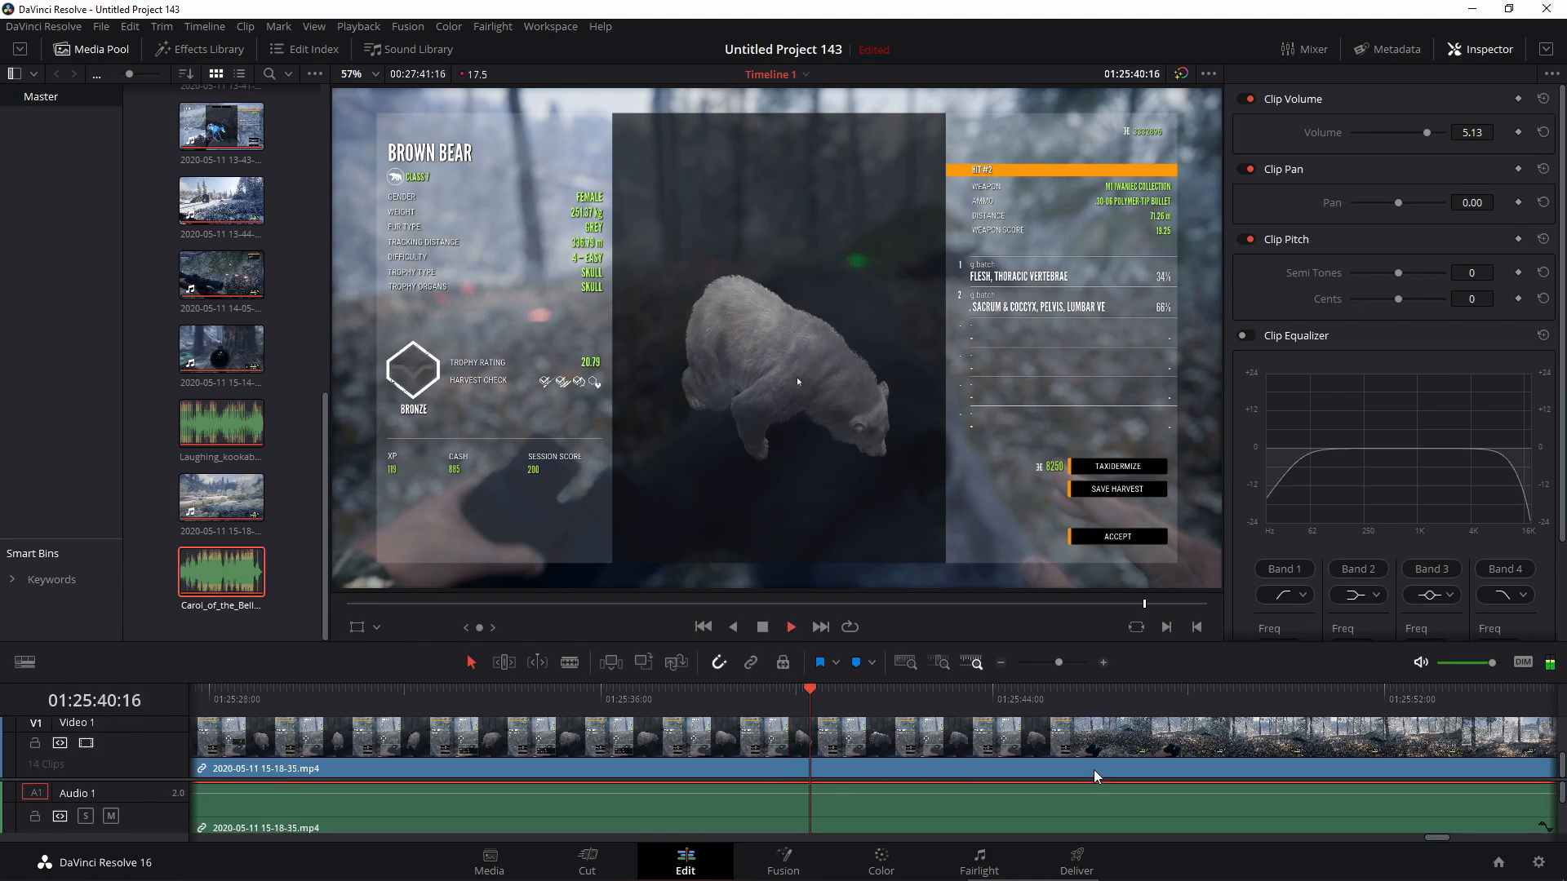
scroll(1113, 796, down, 2)
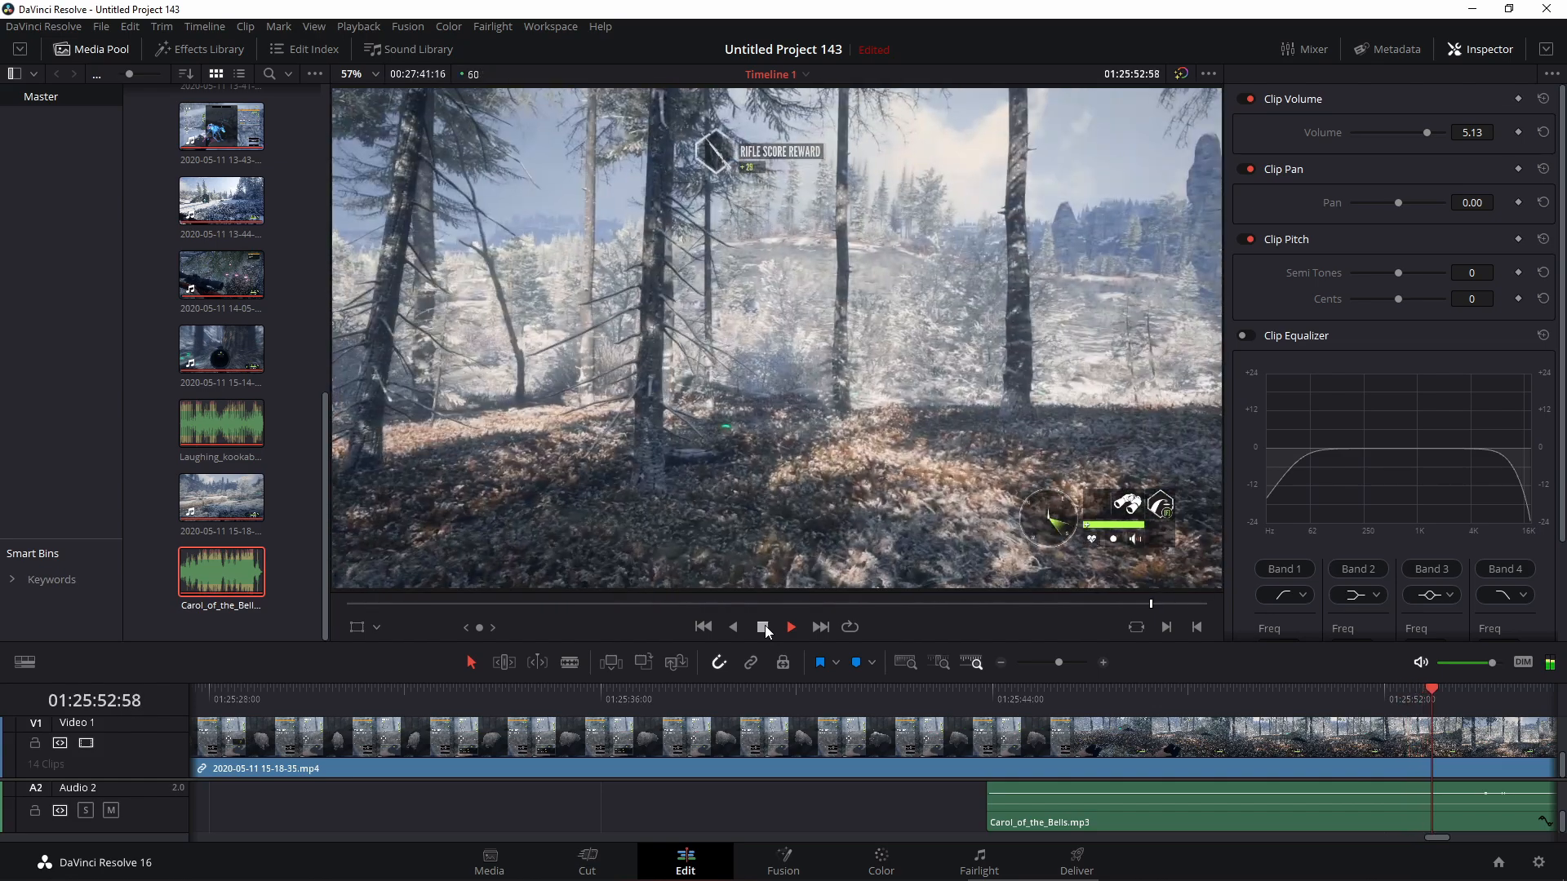
click(763, 627)
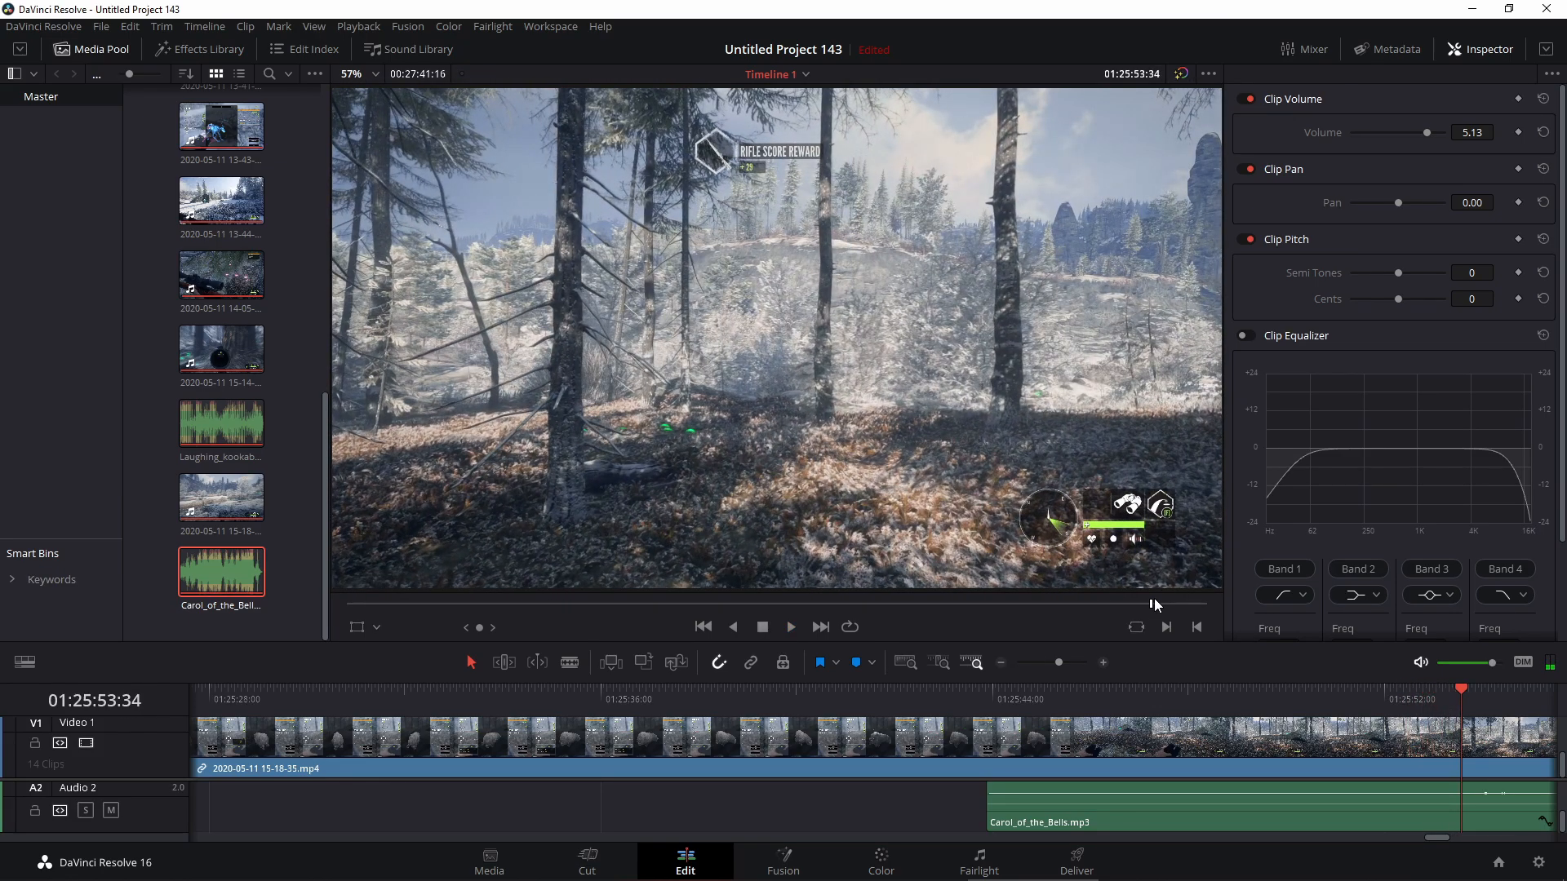
drag(1151, 608, 1320, 604)
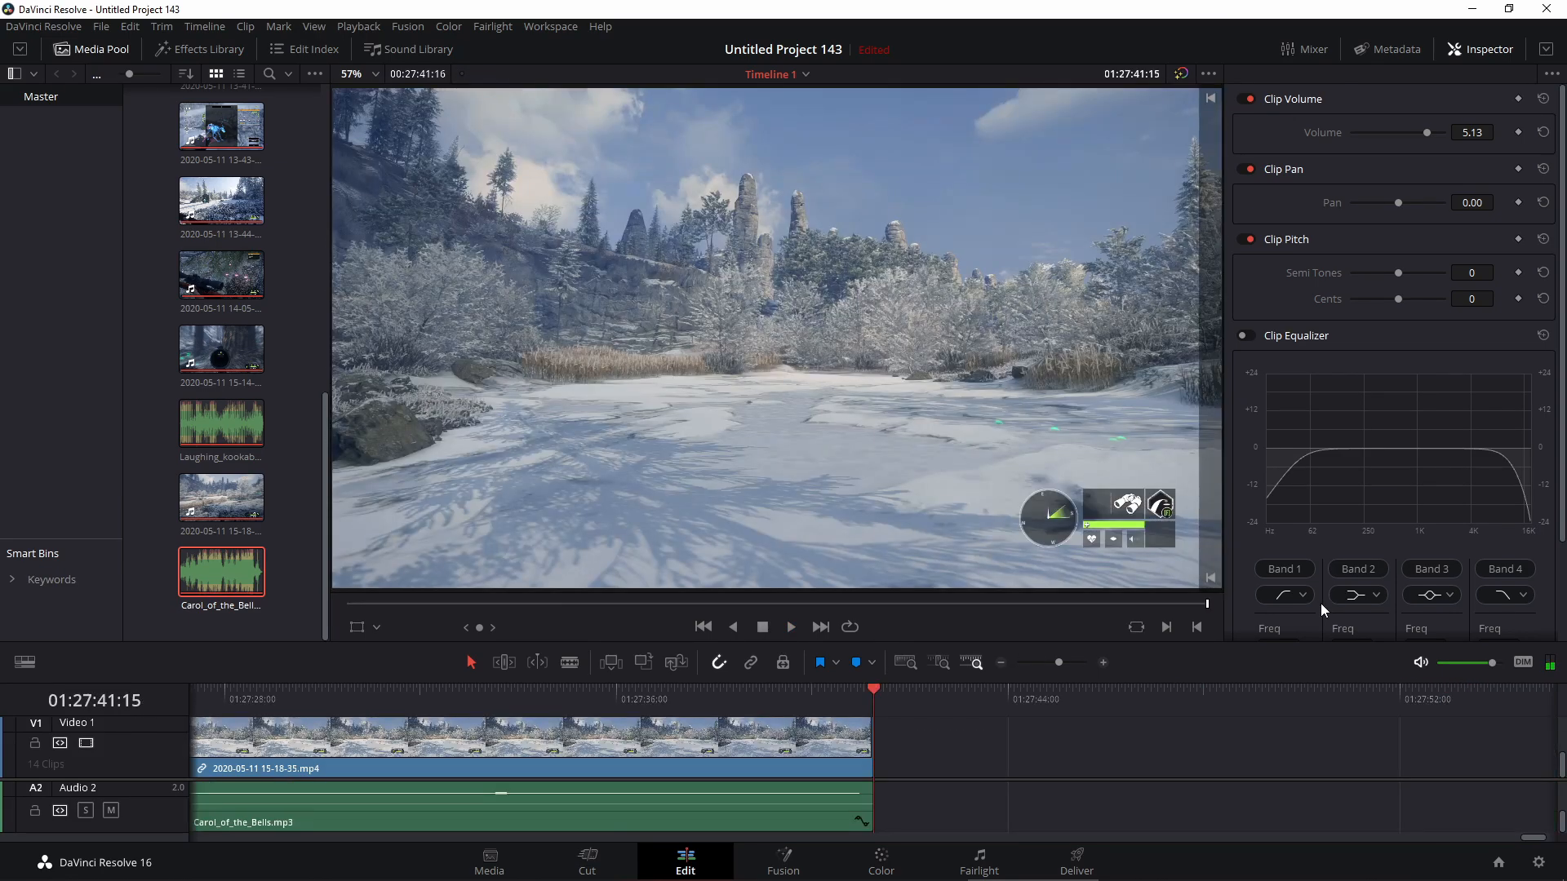
key(ctrl+z)
key(ctrl+z)
key(ctrl+z)
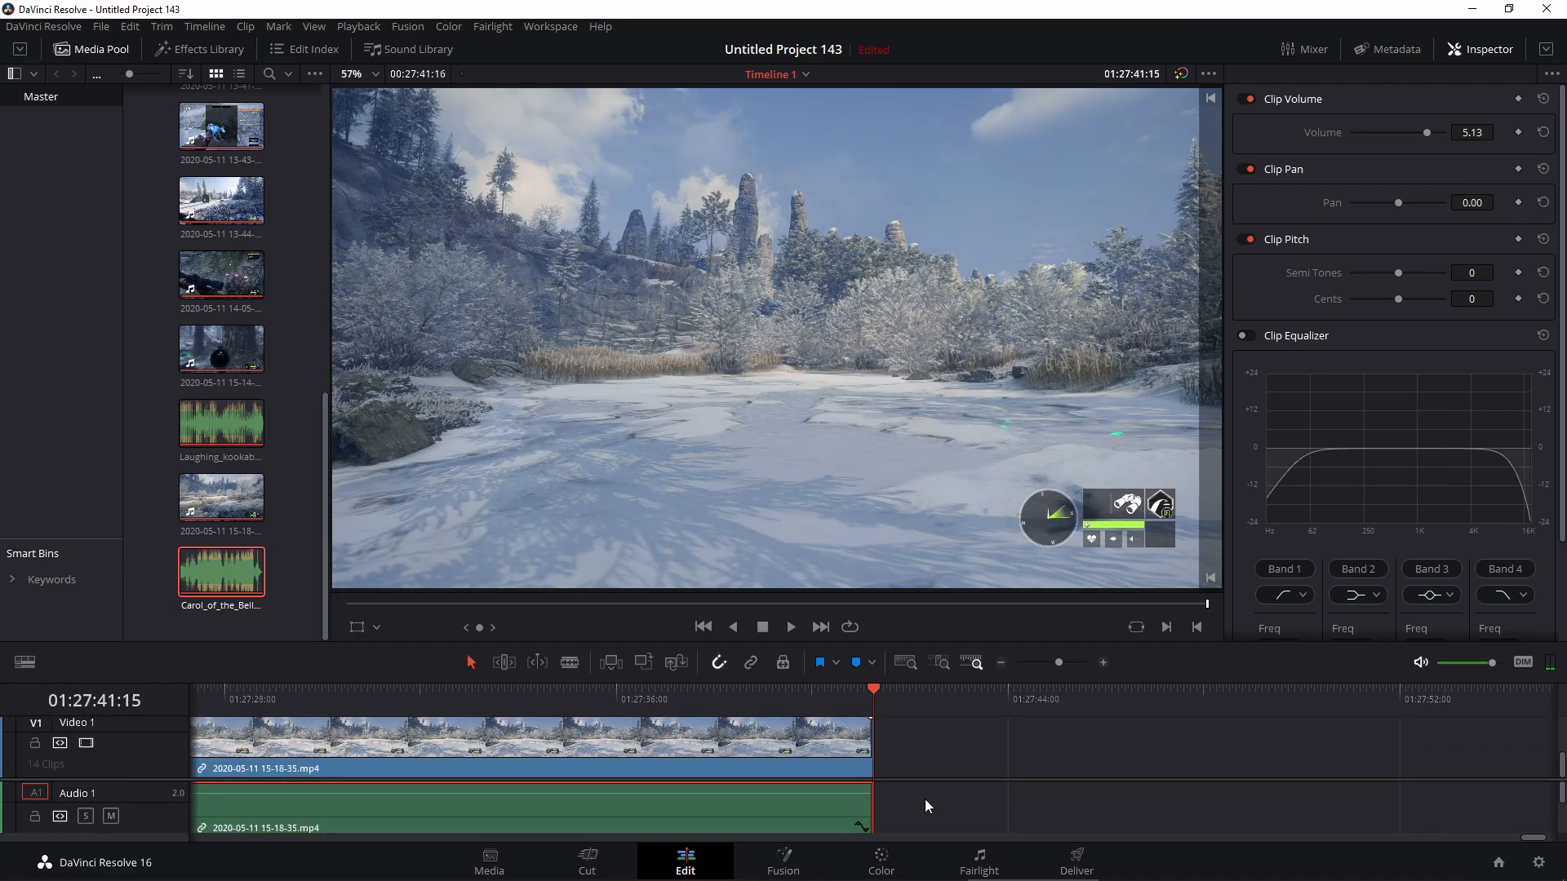
scroll(935, 770, up, 6)
scroll(936, 770, down, 1)
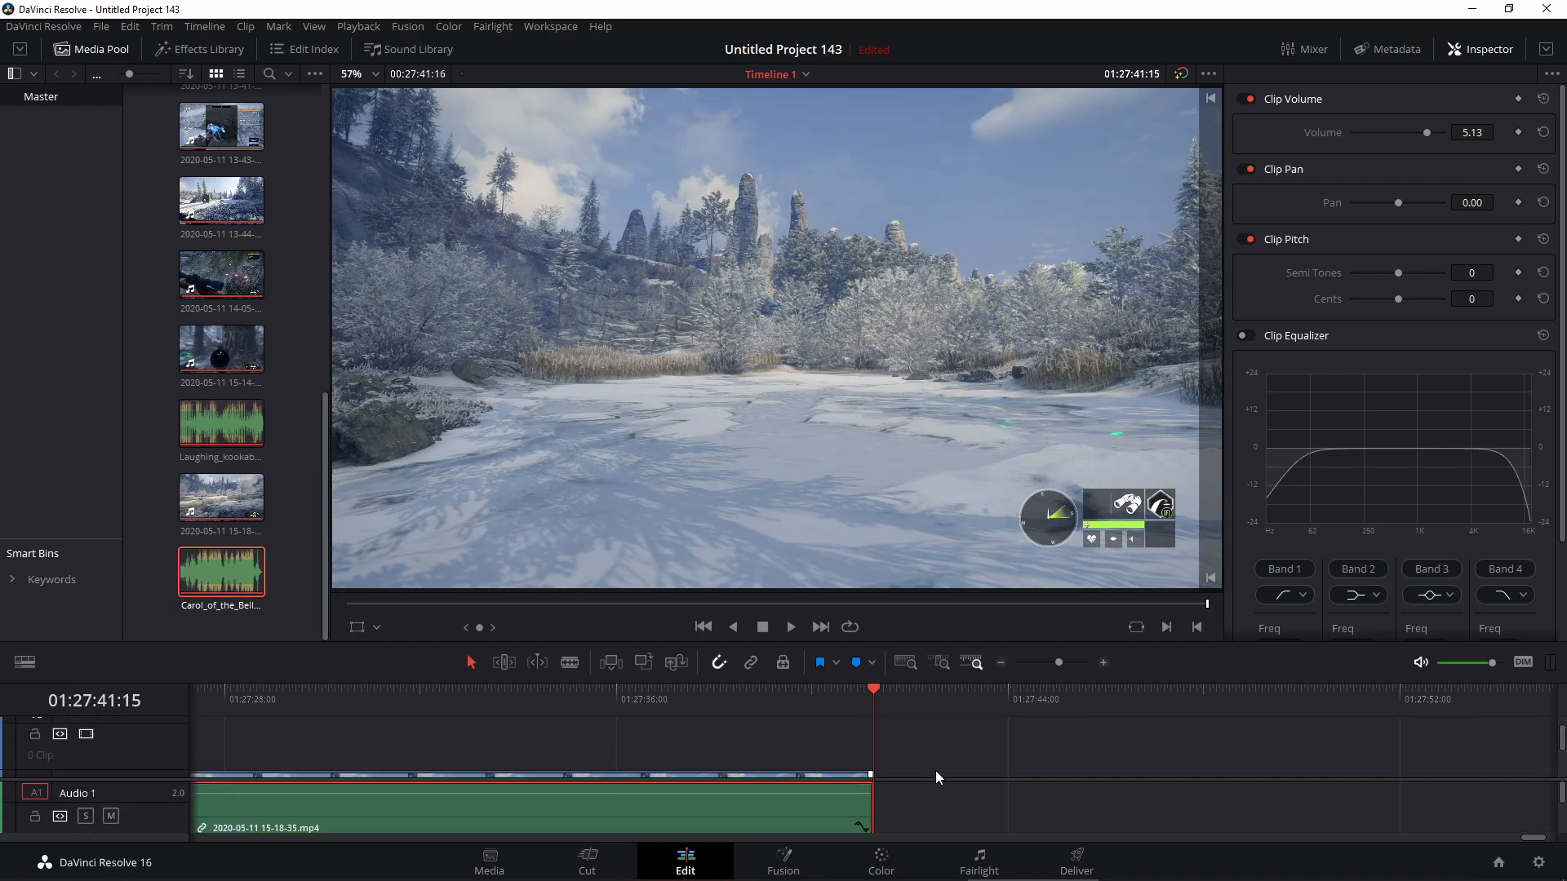
drag(863, 689, 924, 695)
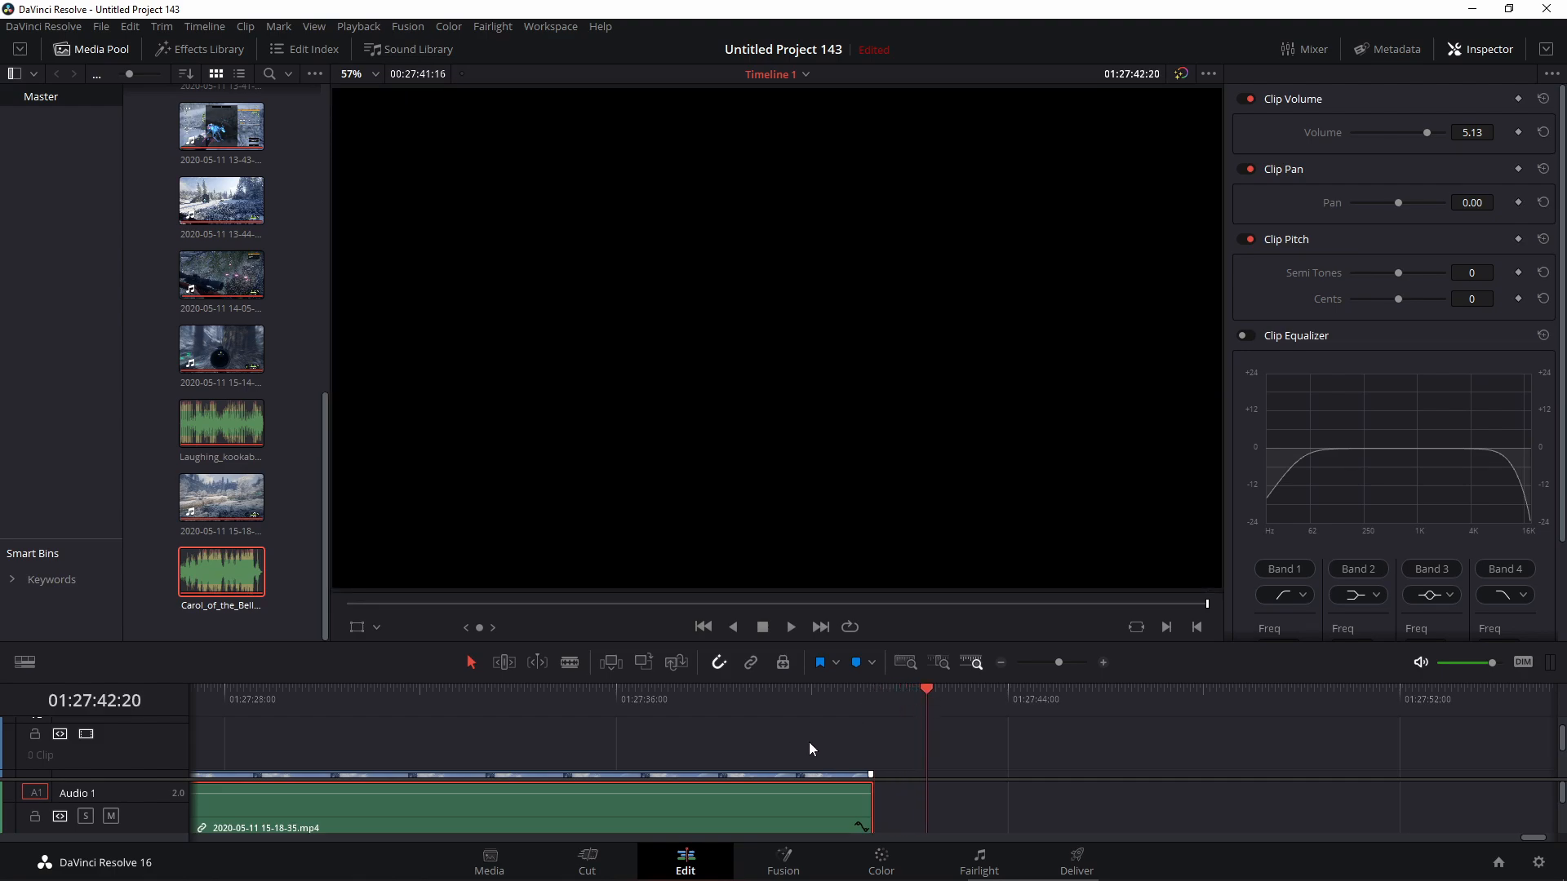
scroll(810, 749, up, 1)
Import the image 1920x1080-black-solid-color-background from the Documents folder.
click(101, 26)
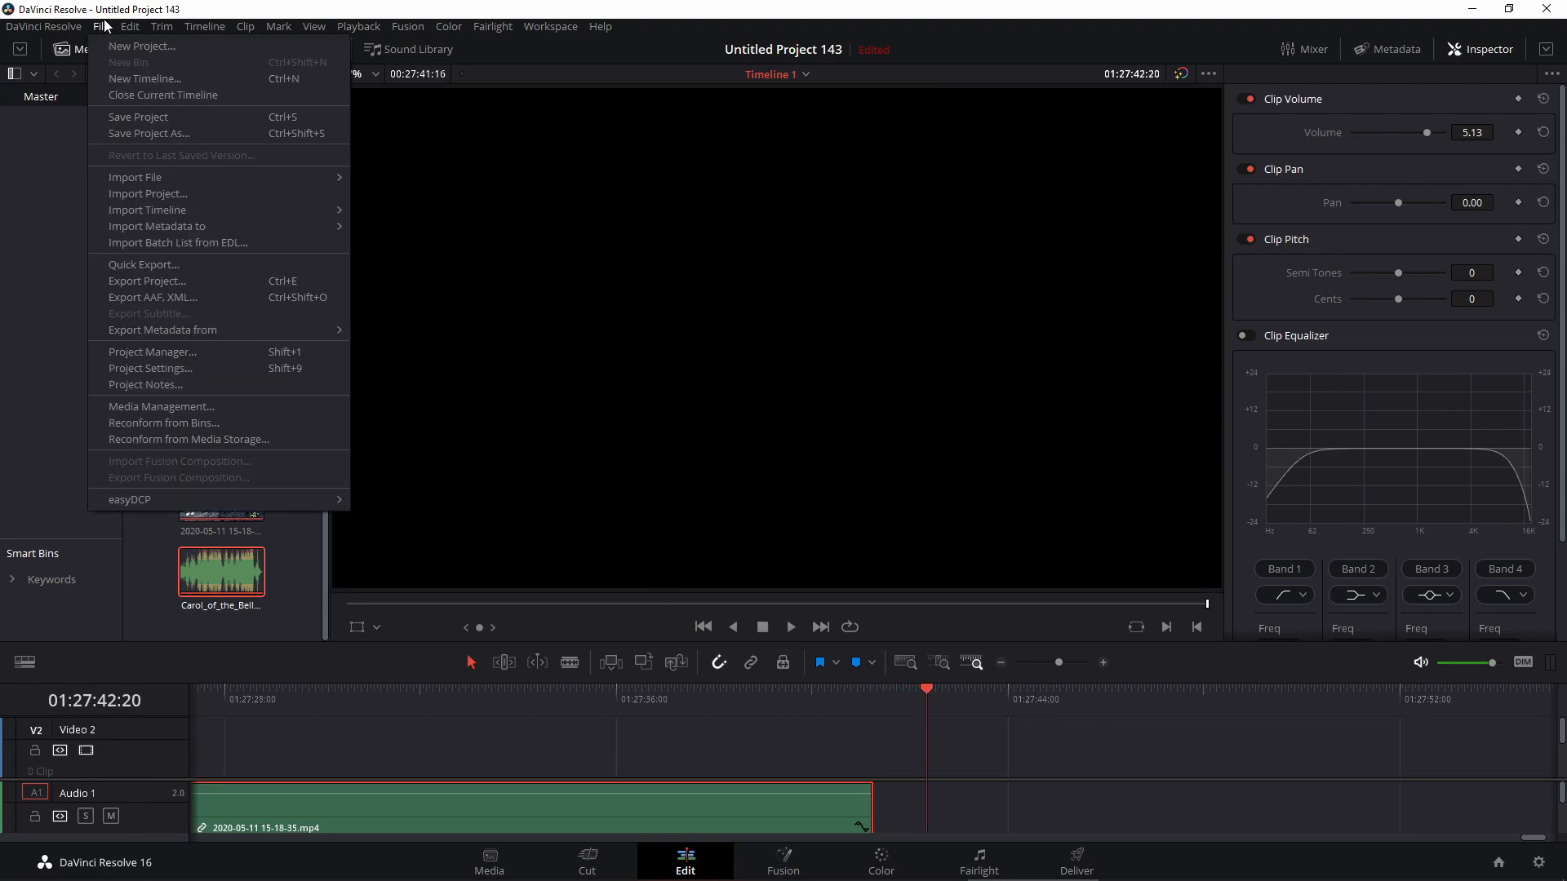
mouse_move(149, 181)
click(390, 182)
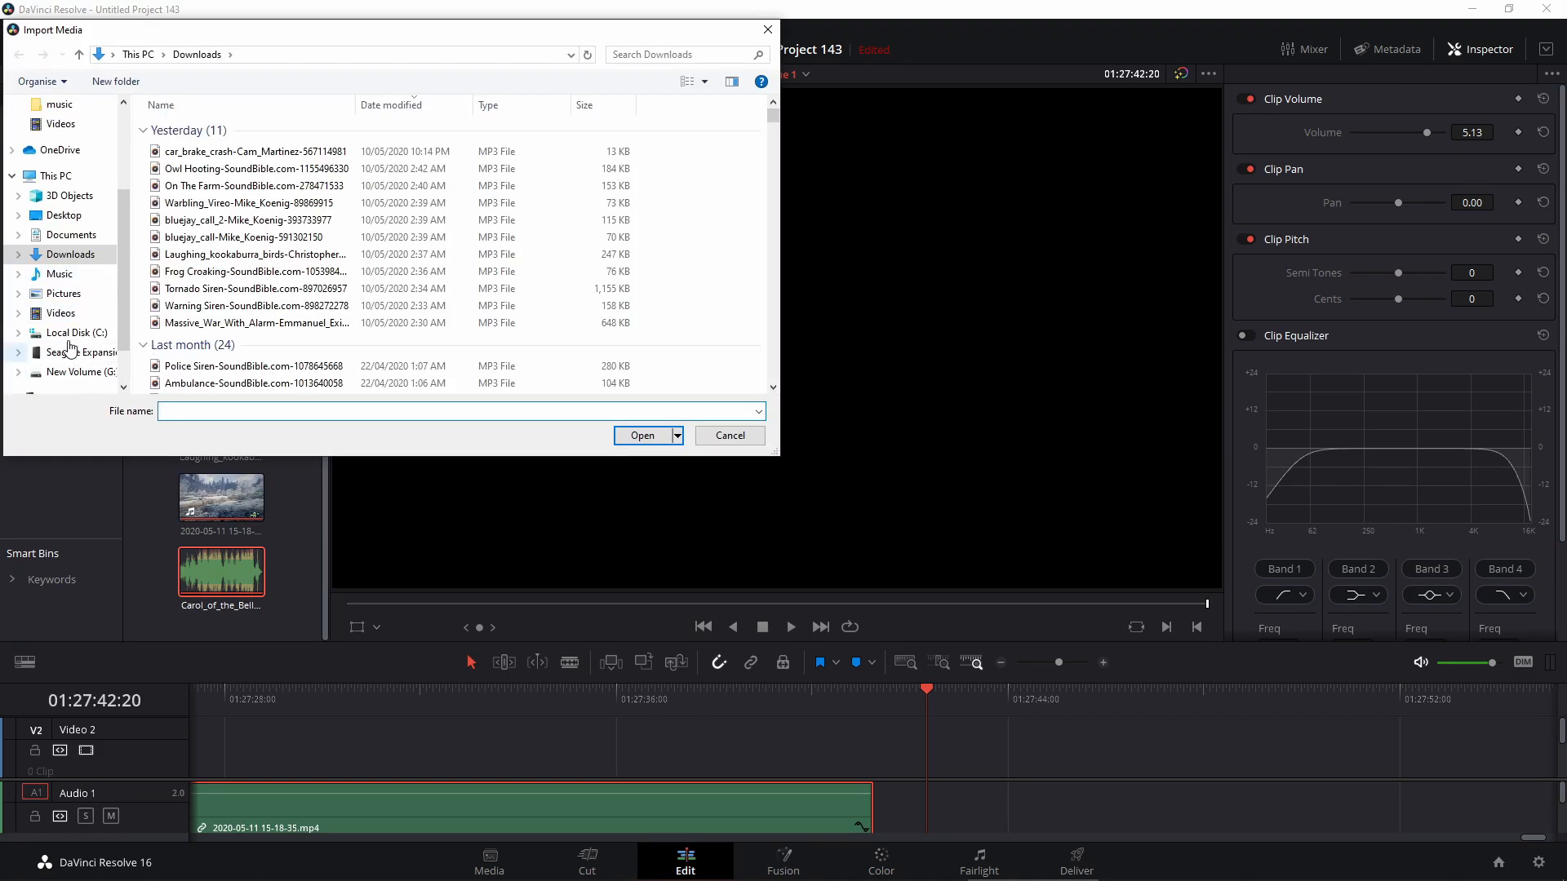
click(72, 236)
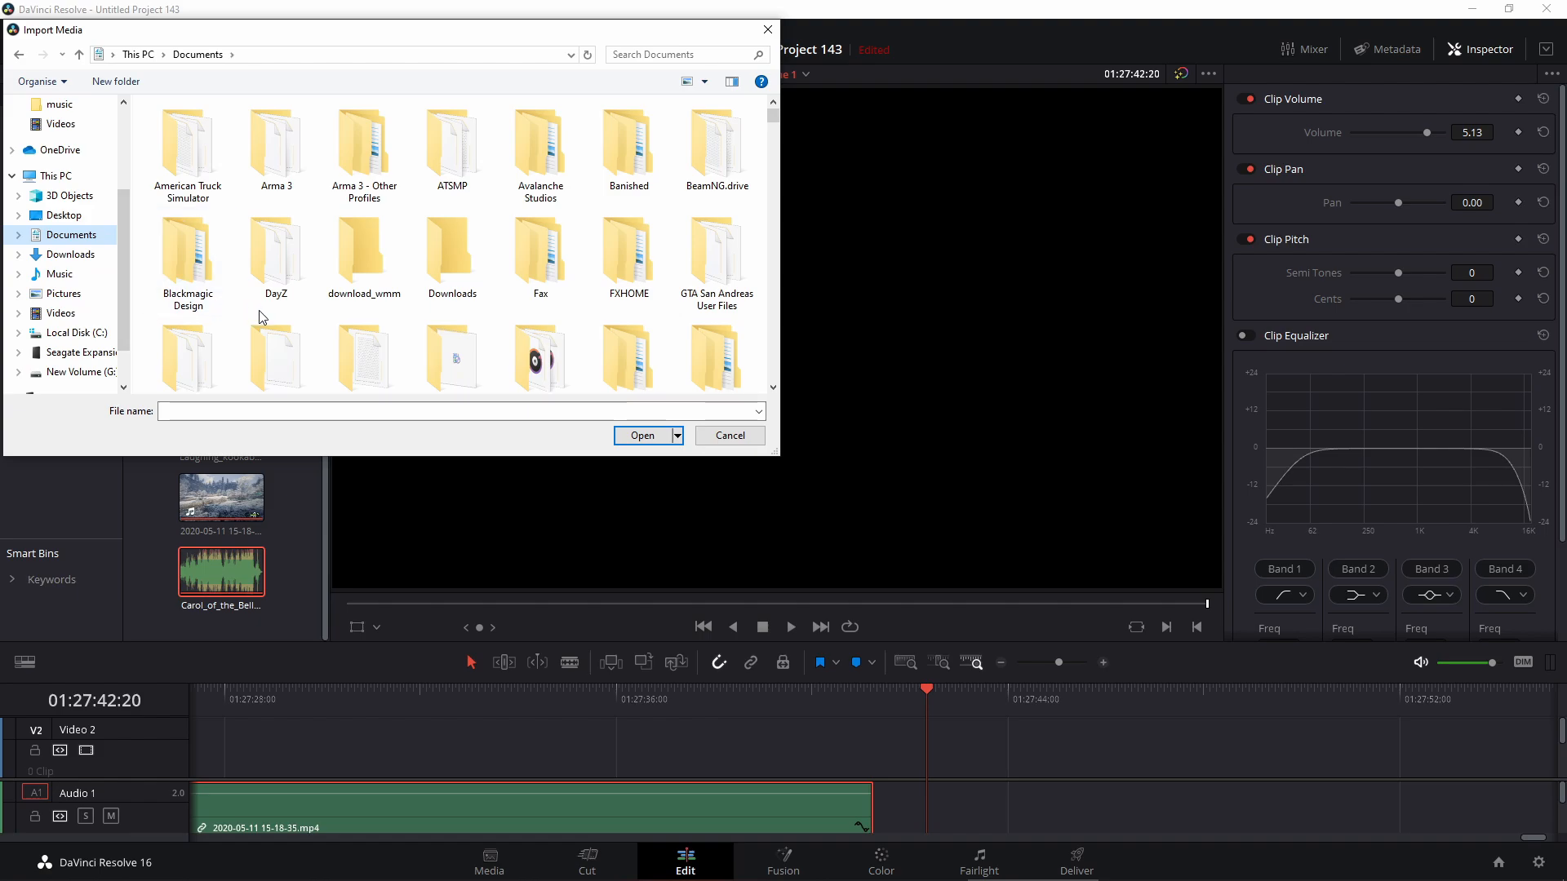
scroll(260, 316, down, 5)
scroll(260, 316, down, 3)
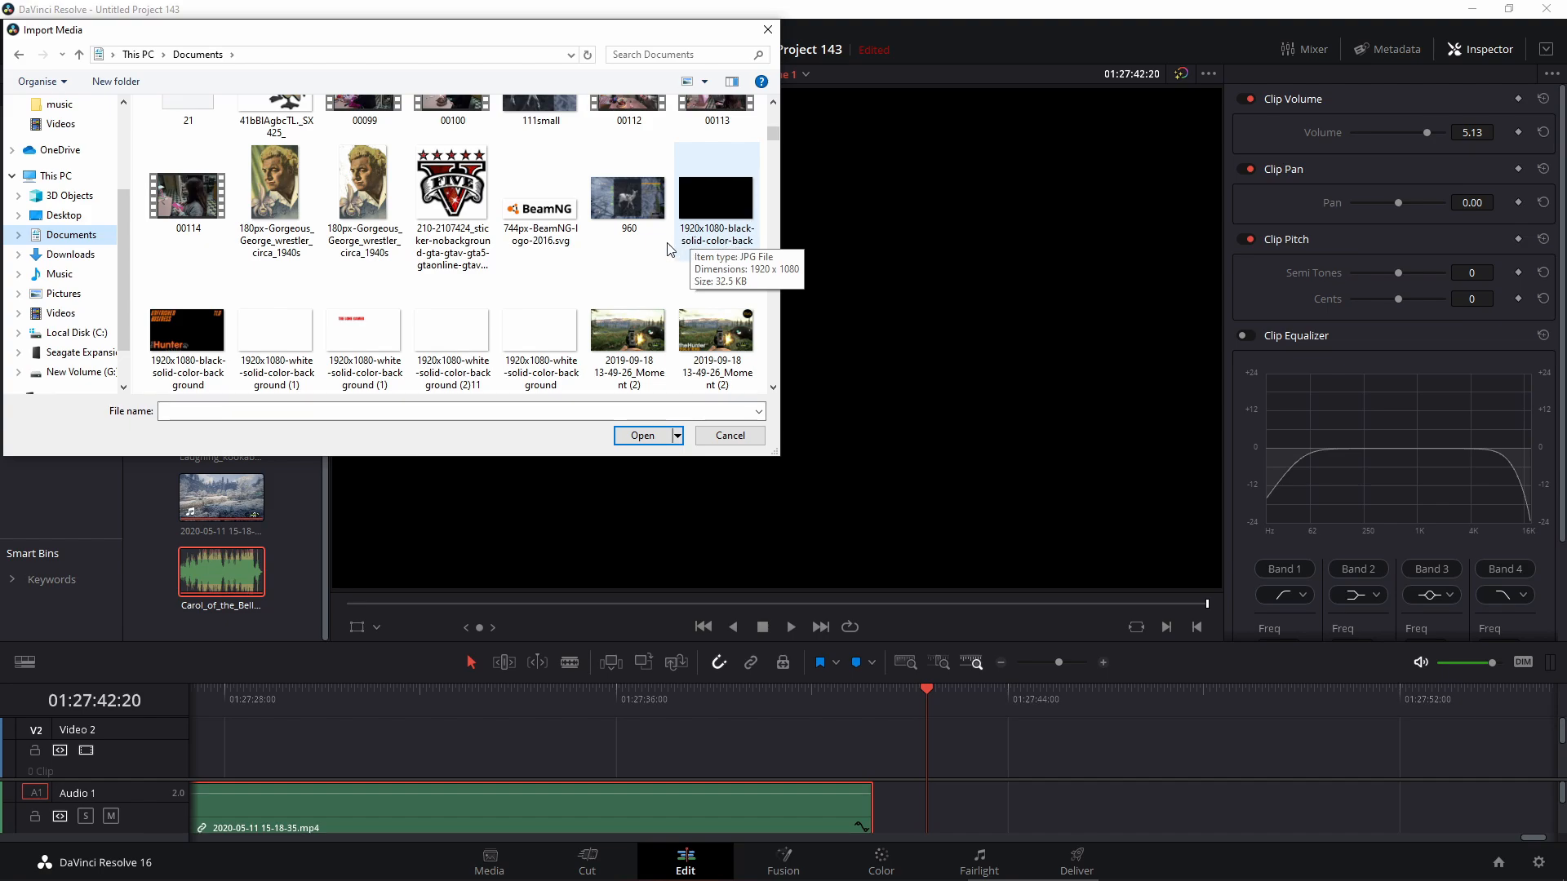
click(716, 200)
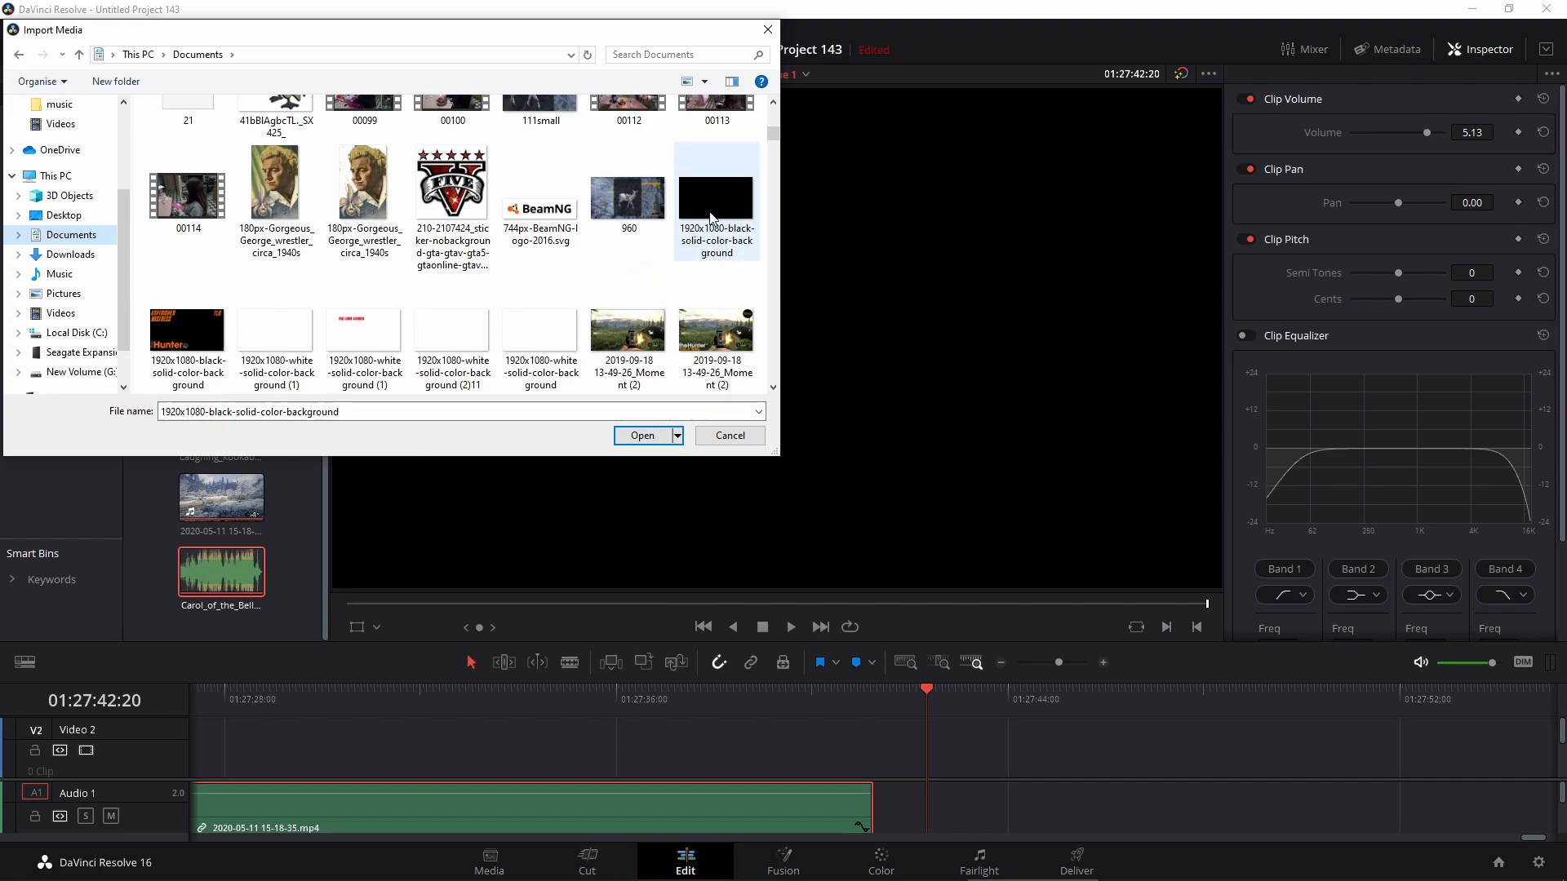
click(658, 435)
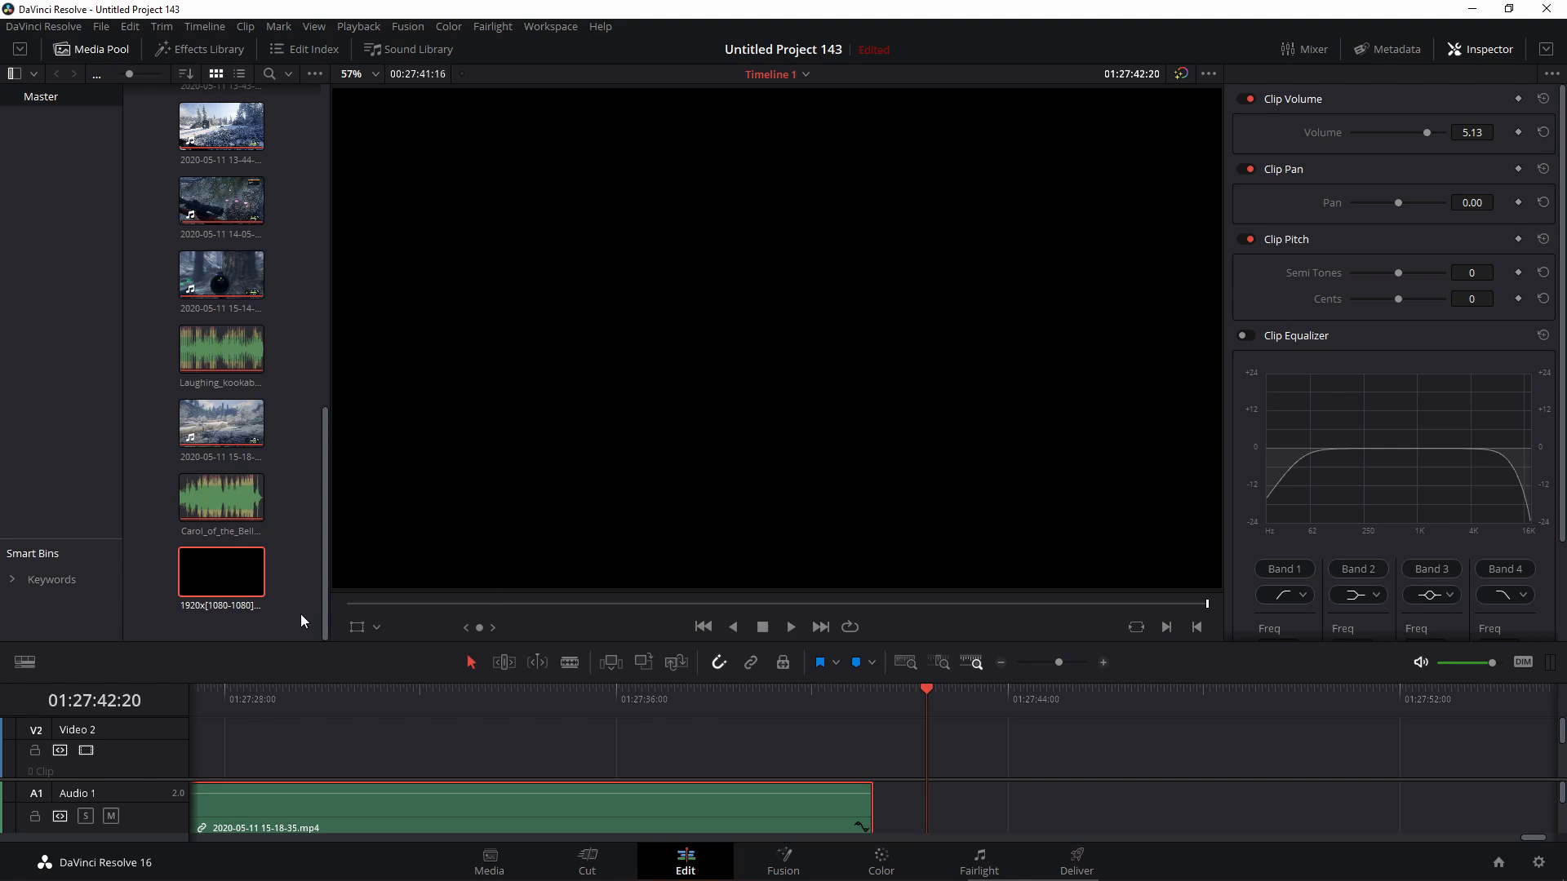
Place the black background image on Video 3 overlapping the end of the final gameplay clip, and lengthen it to about 7.5 seconds.
drag(327, 607, 808, 758)
drag(1010, 752, 1135, 775)
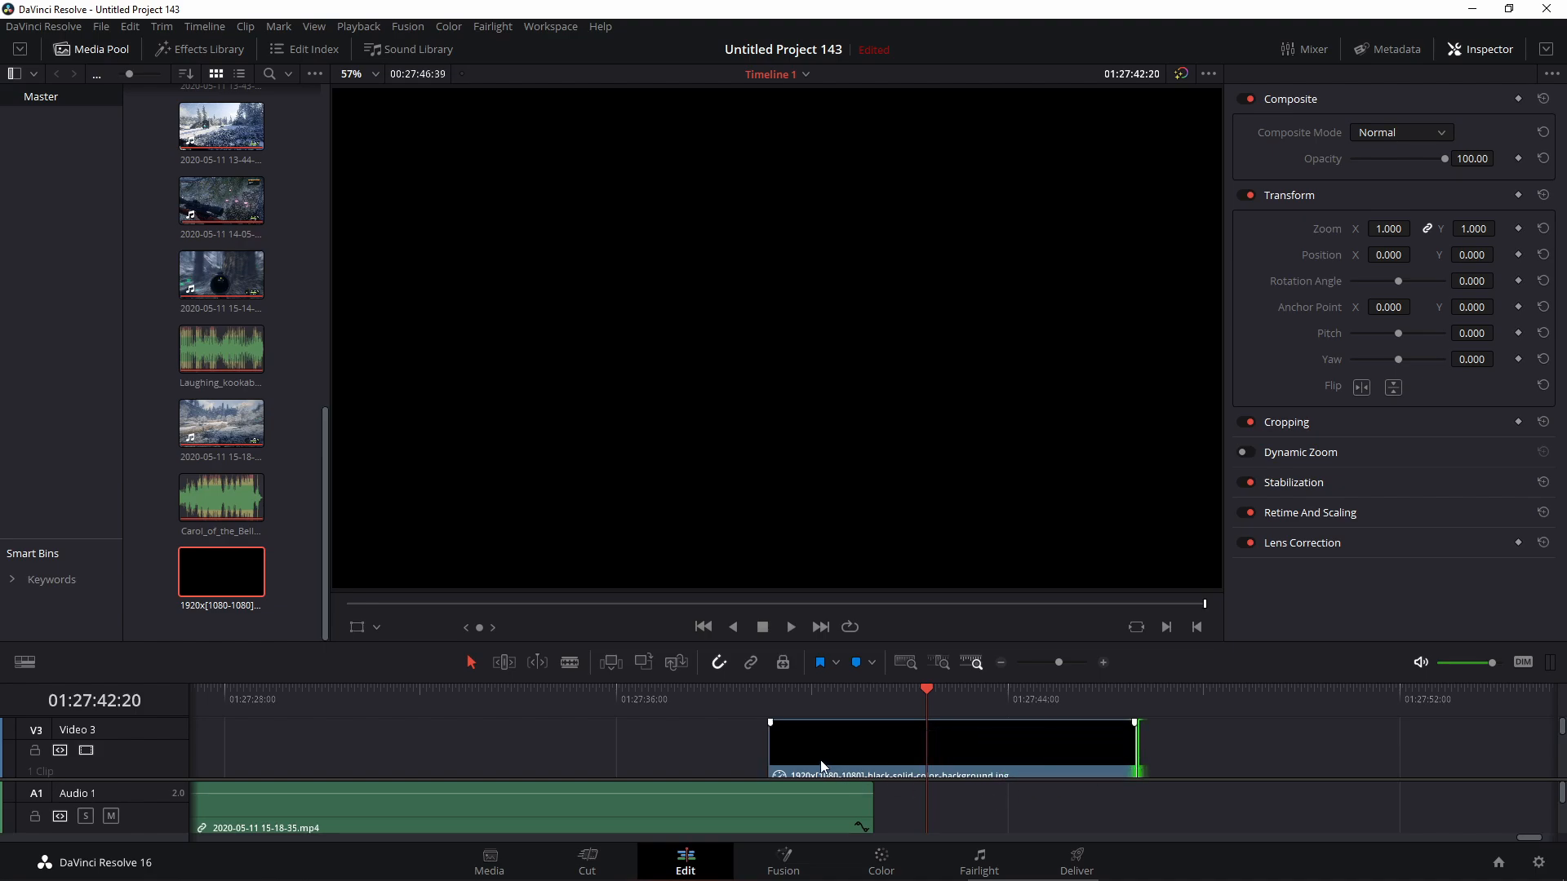
drag(821, 762, 785, 752)
Keyframe the black image's opacity at 80 at the gameplay clip's end (01:27:41:16) and at 60.87 at 01:27:40:50.
click(920, 695)
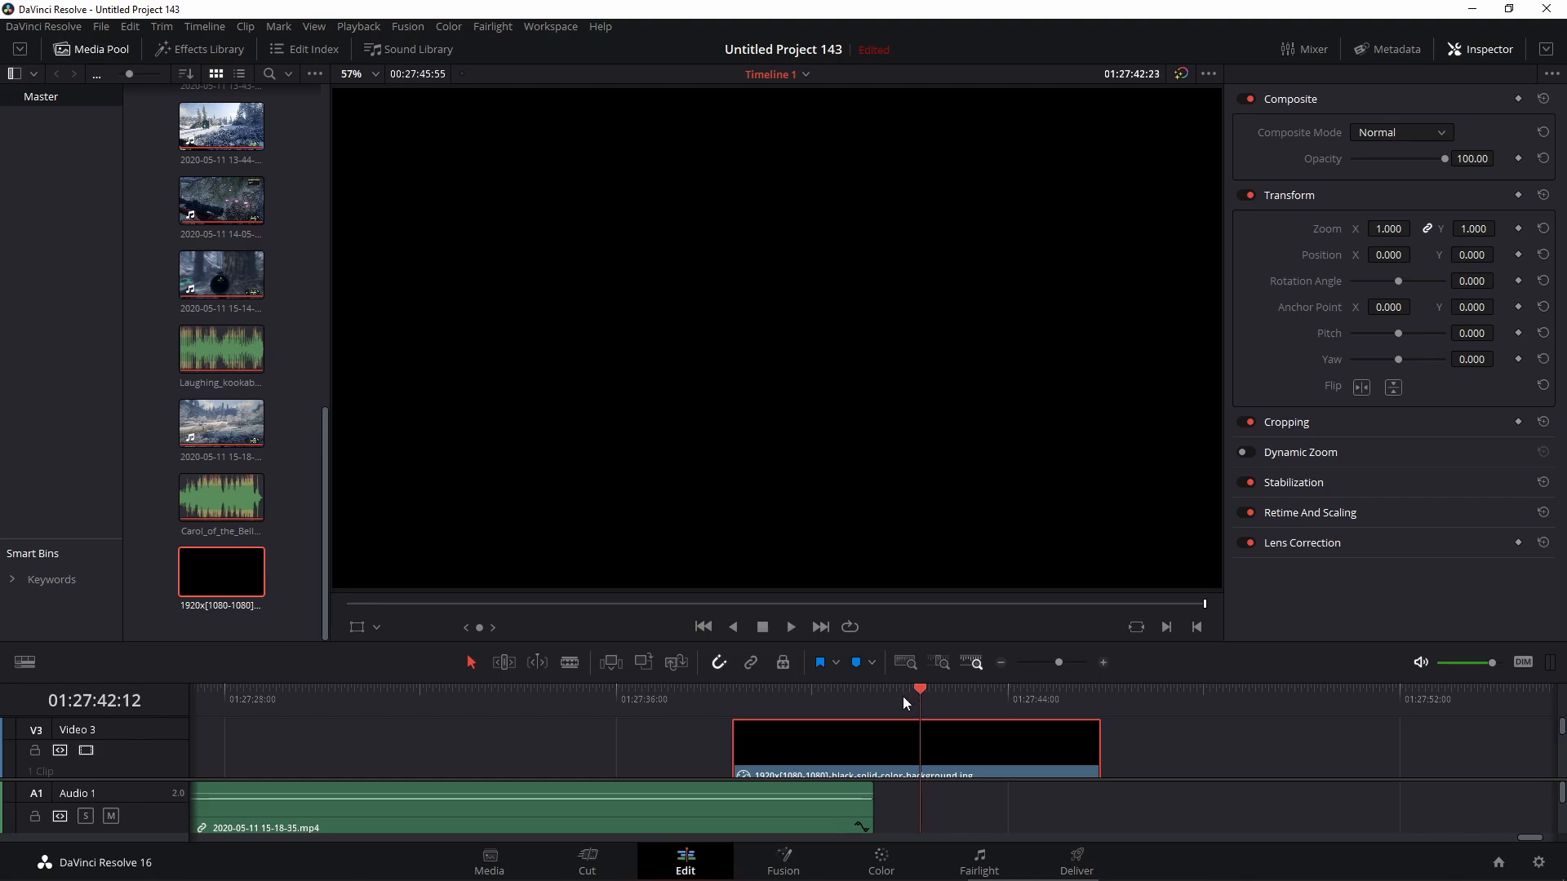
drag(903, 701, 875, 707)
click(1519, 158)
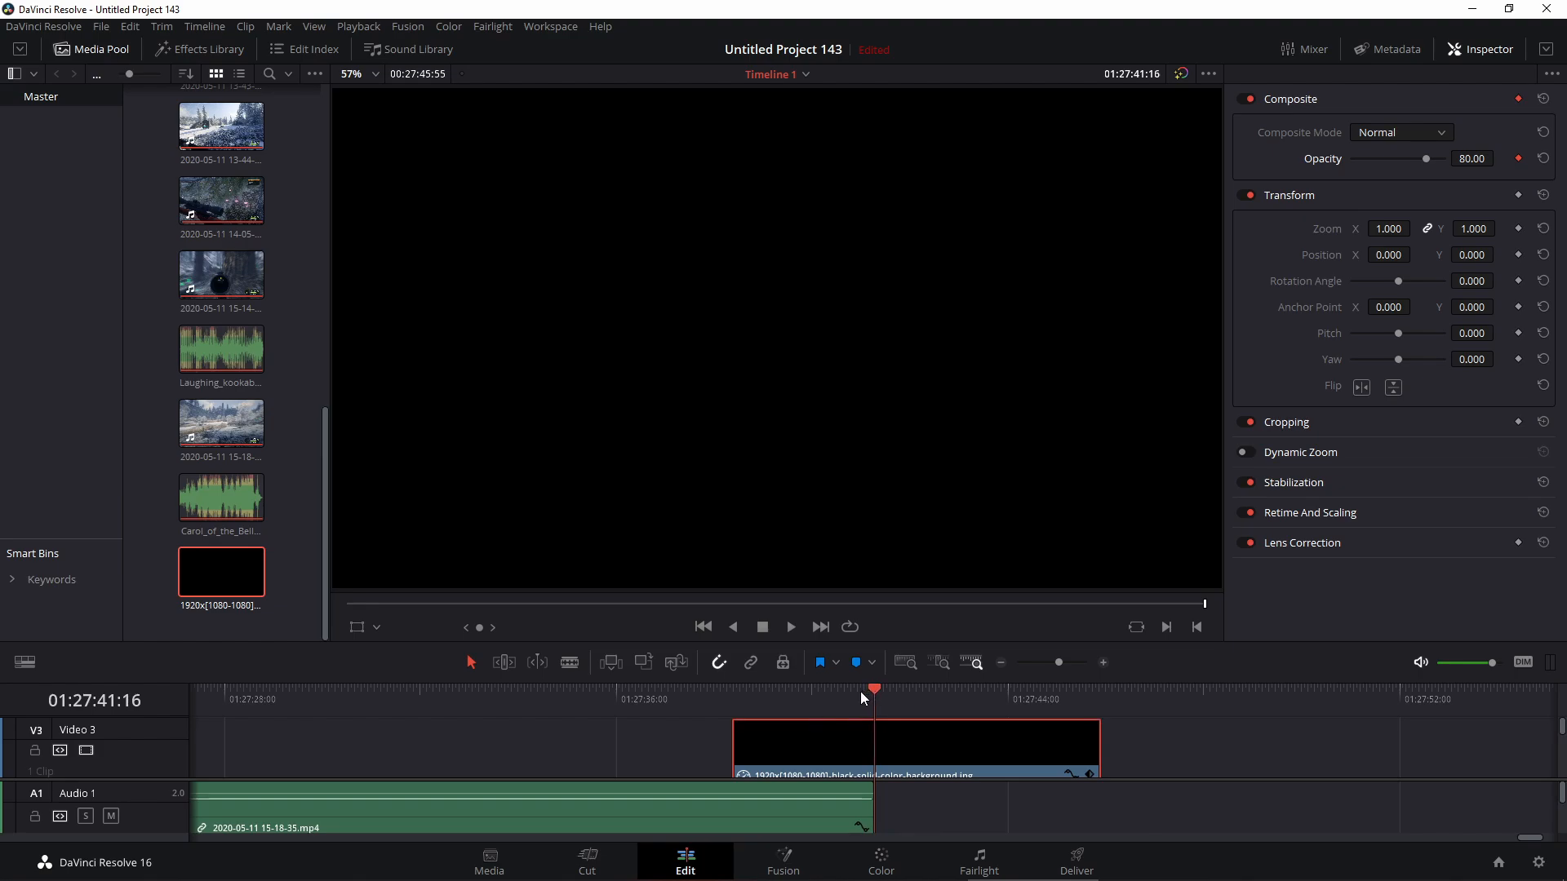
drag(860, 693, 853, 693)
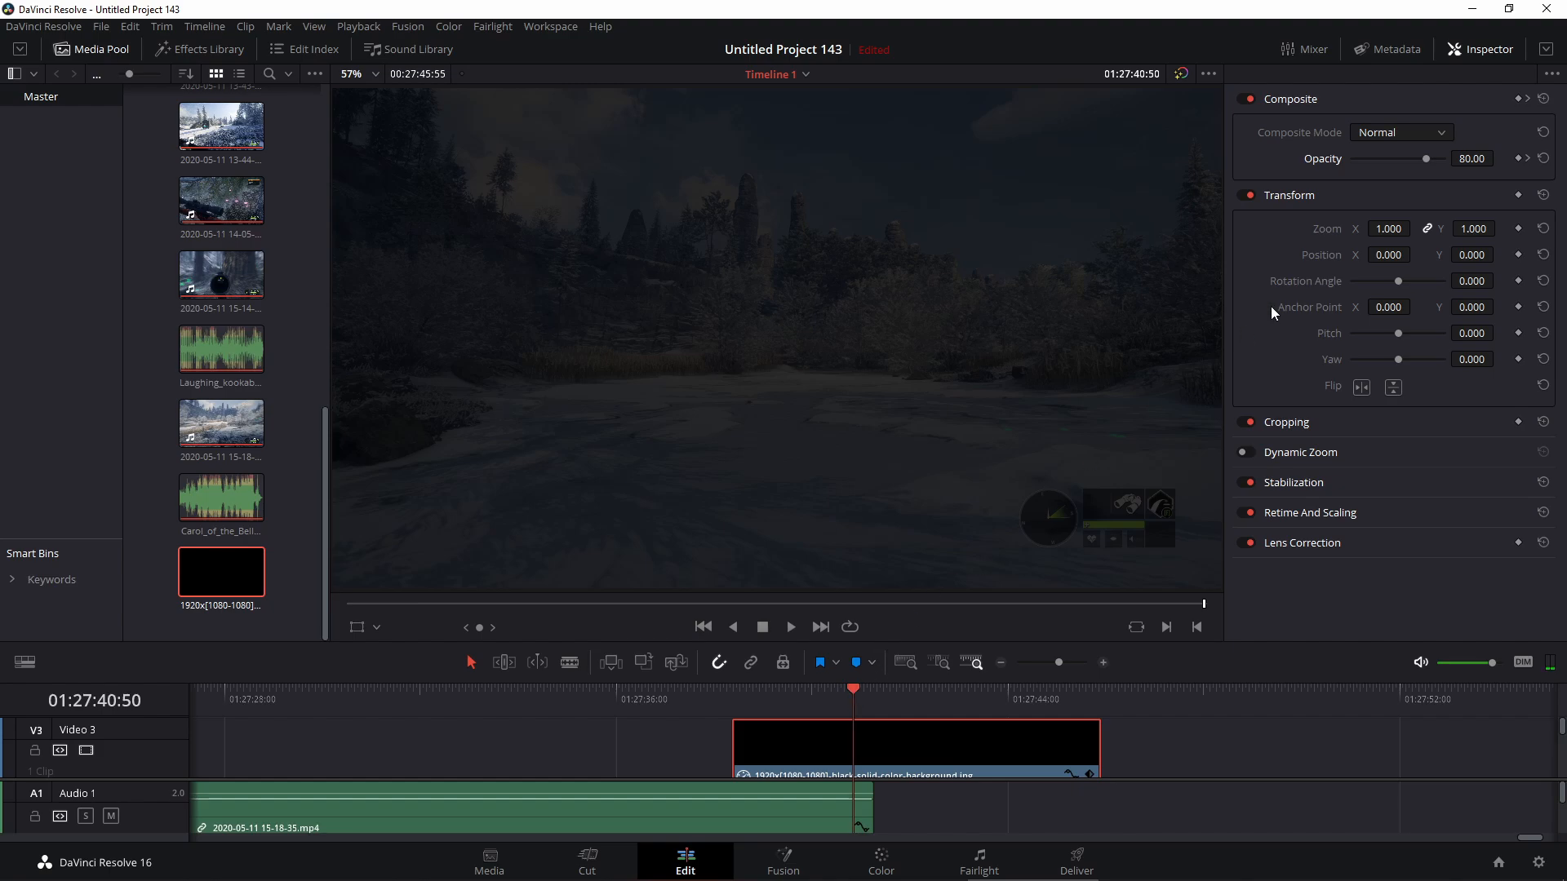
drag(1425, 159, 1408, 158)
Add earlier opacity keyframes to the black image: 37.39 at 01:27:40:28, 14.78 at 01:27:40:06 and 0 at 01:27:39:25.
drag(850, 689, 835, 688)
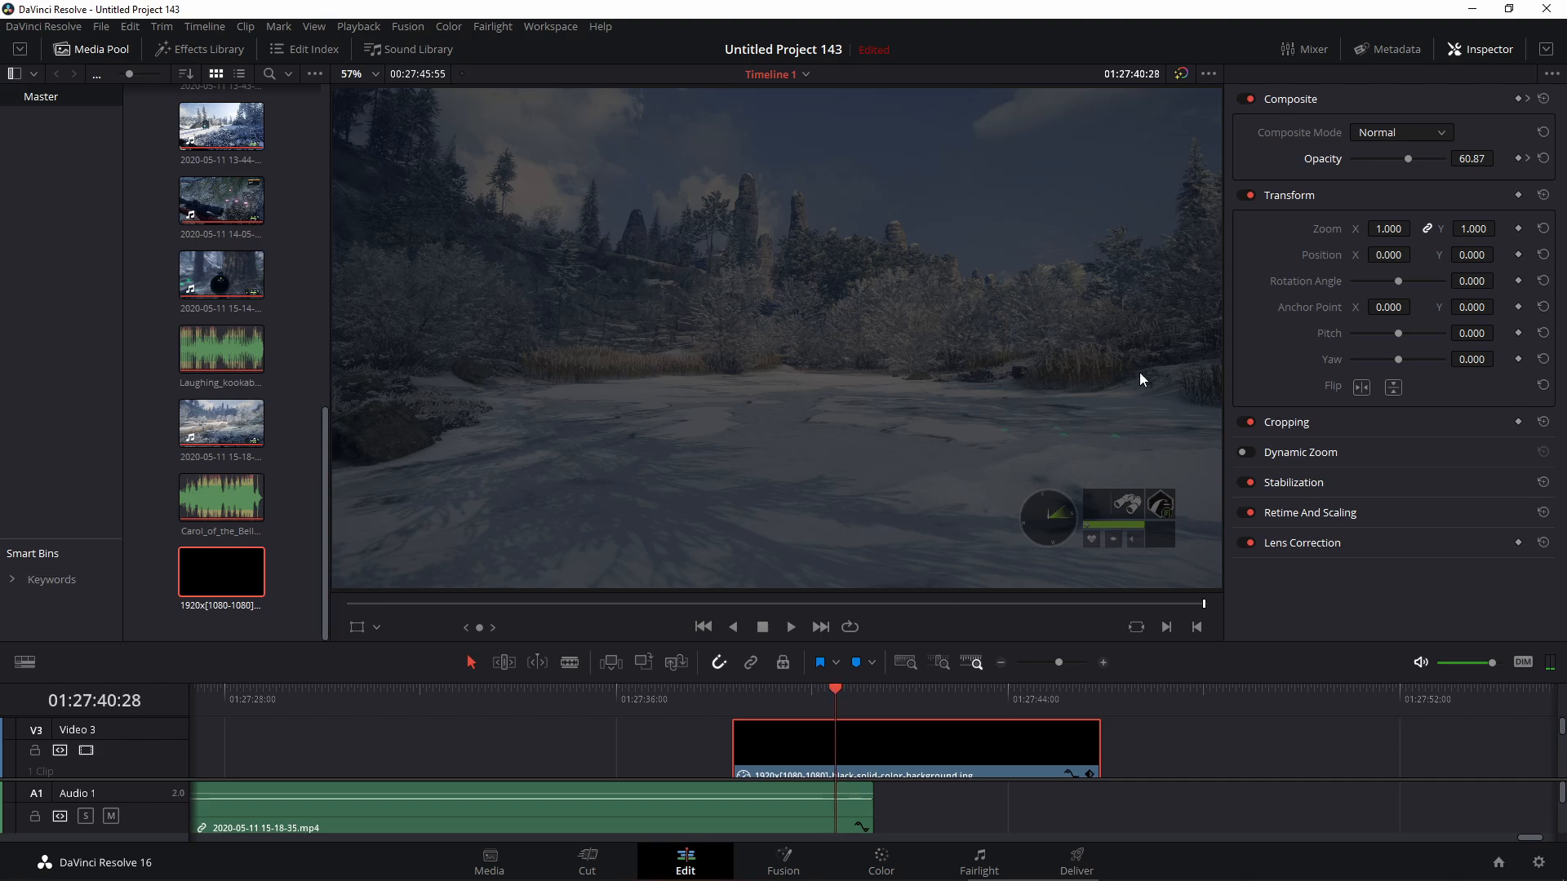
drag(1404, 155, 1386, 158)
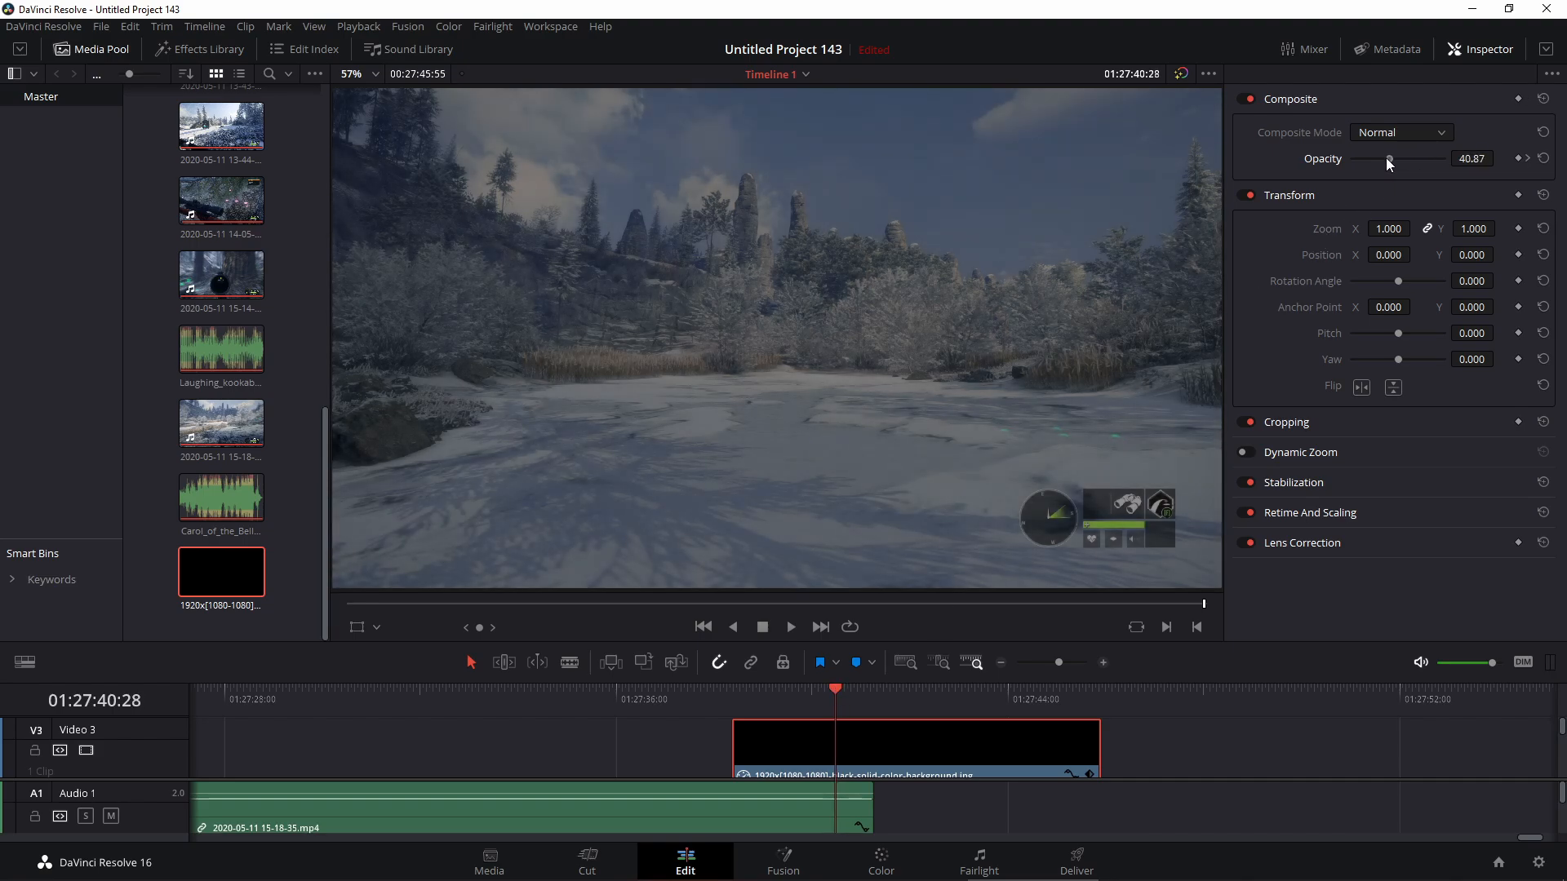
drag(834, 687, 817, 688)
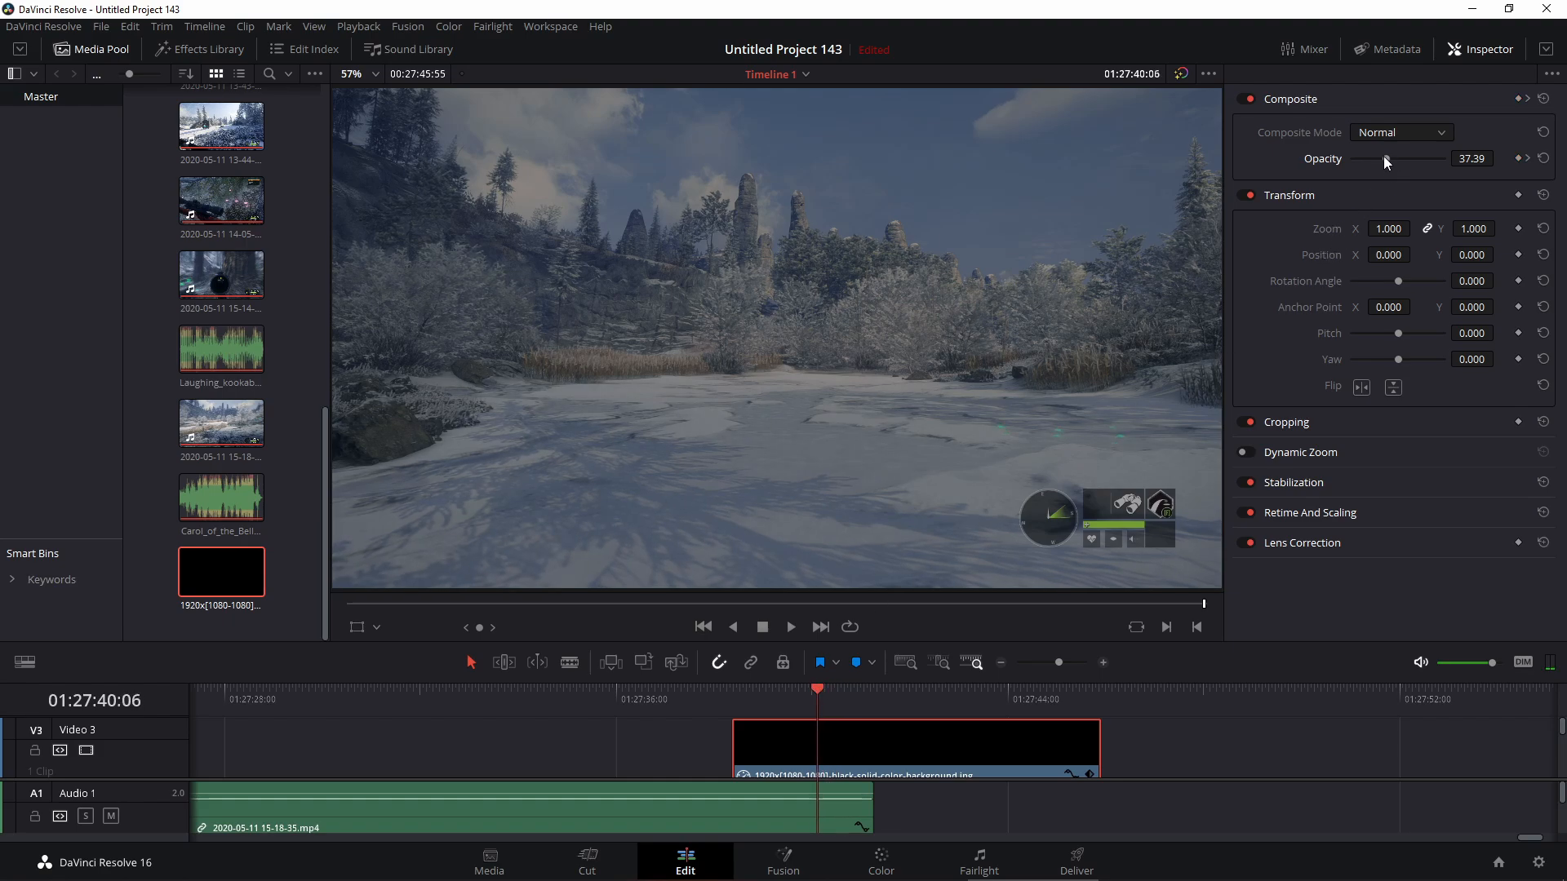
drag(1383, 155, 1364, 163)
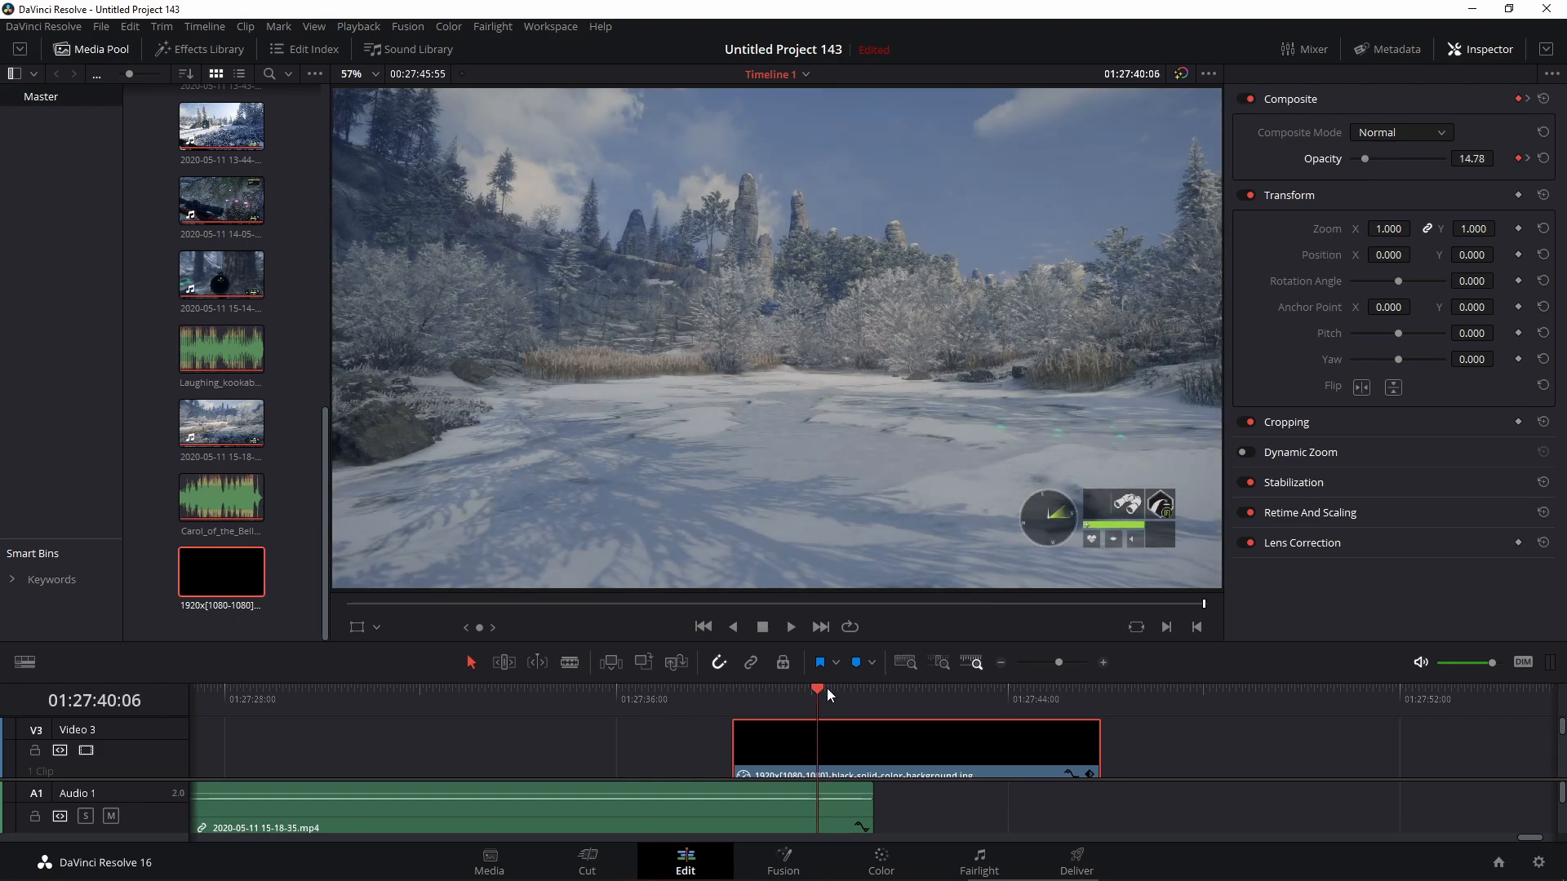
drag(815, 689, 784, 692)
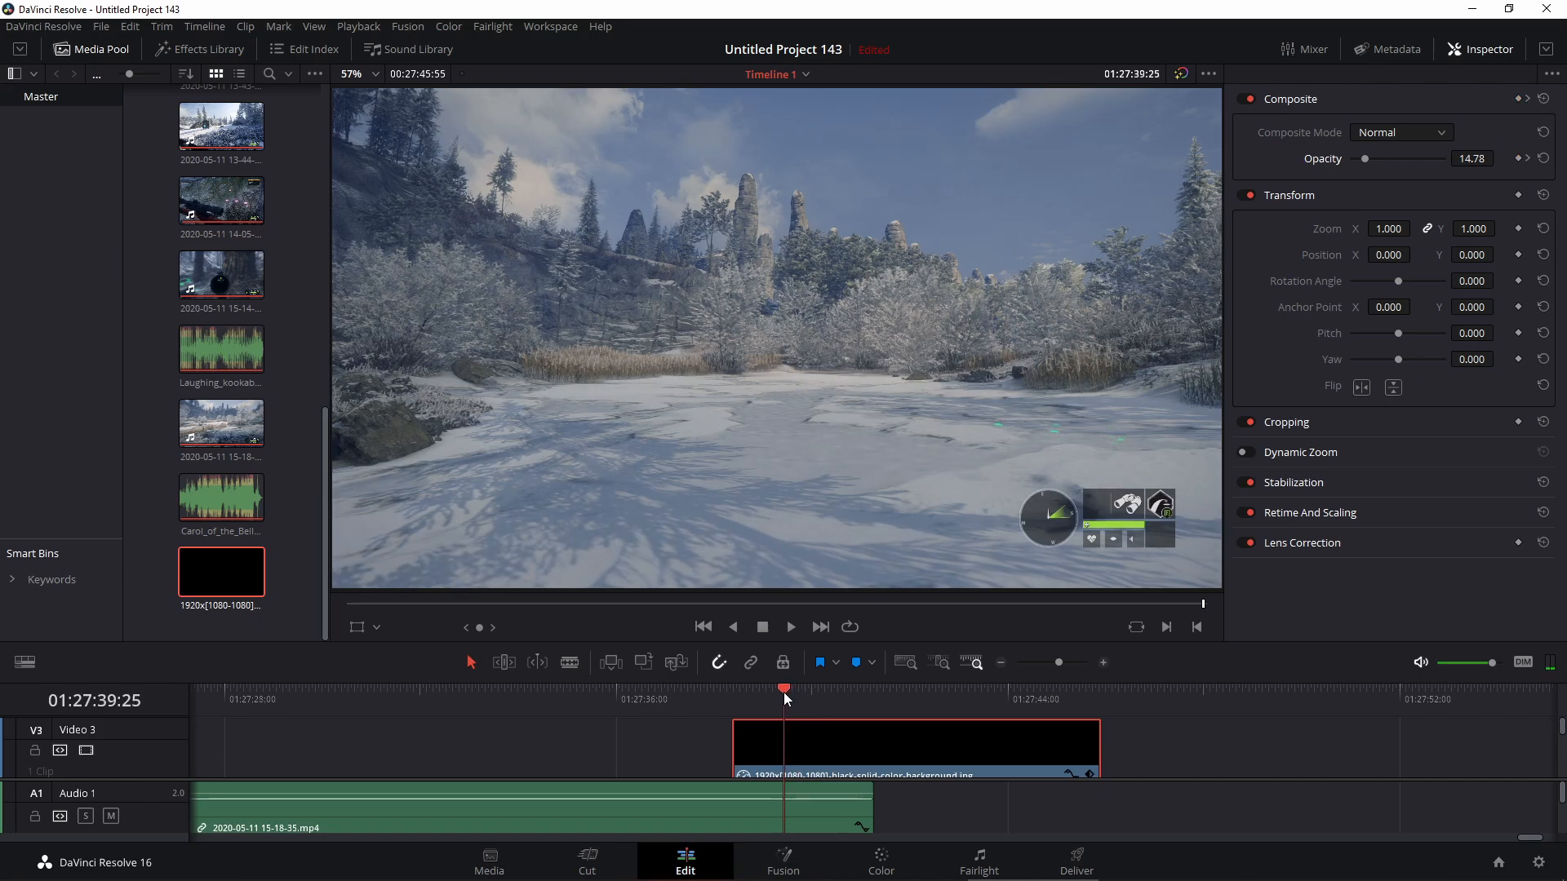
drag(1359, 157, 1343, 161)
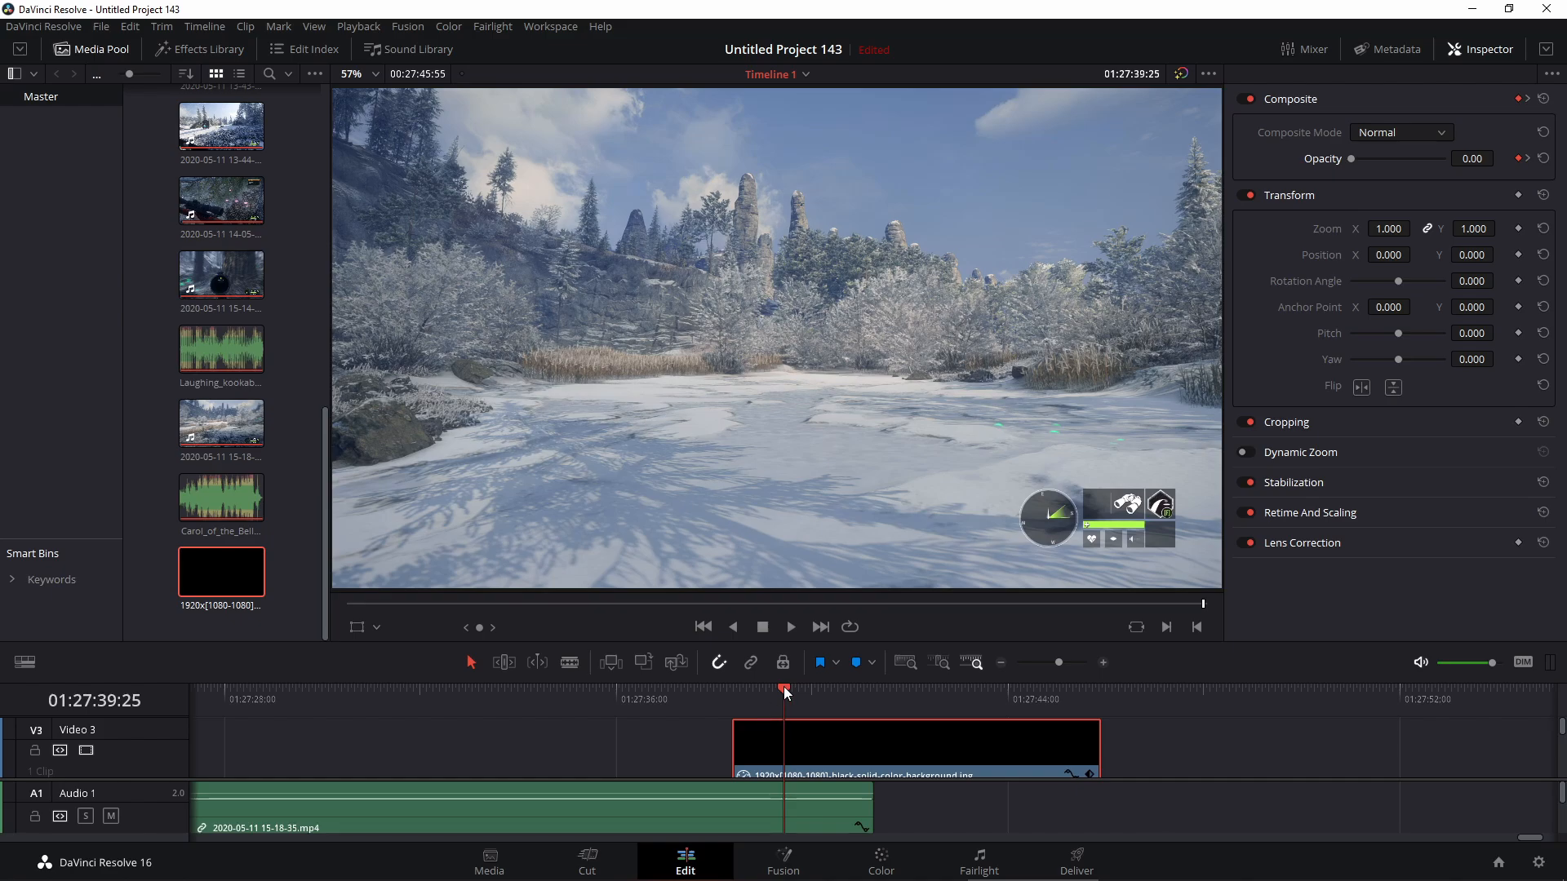
Play the ending from about 01:27:34:46 to review the fade to black.
drag(784, 687, 558, 718)
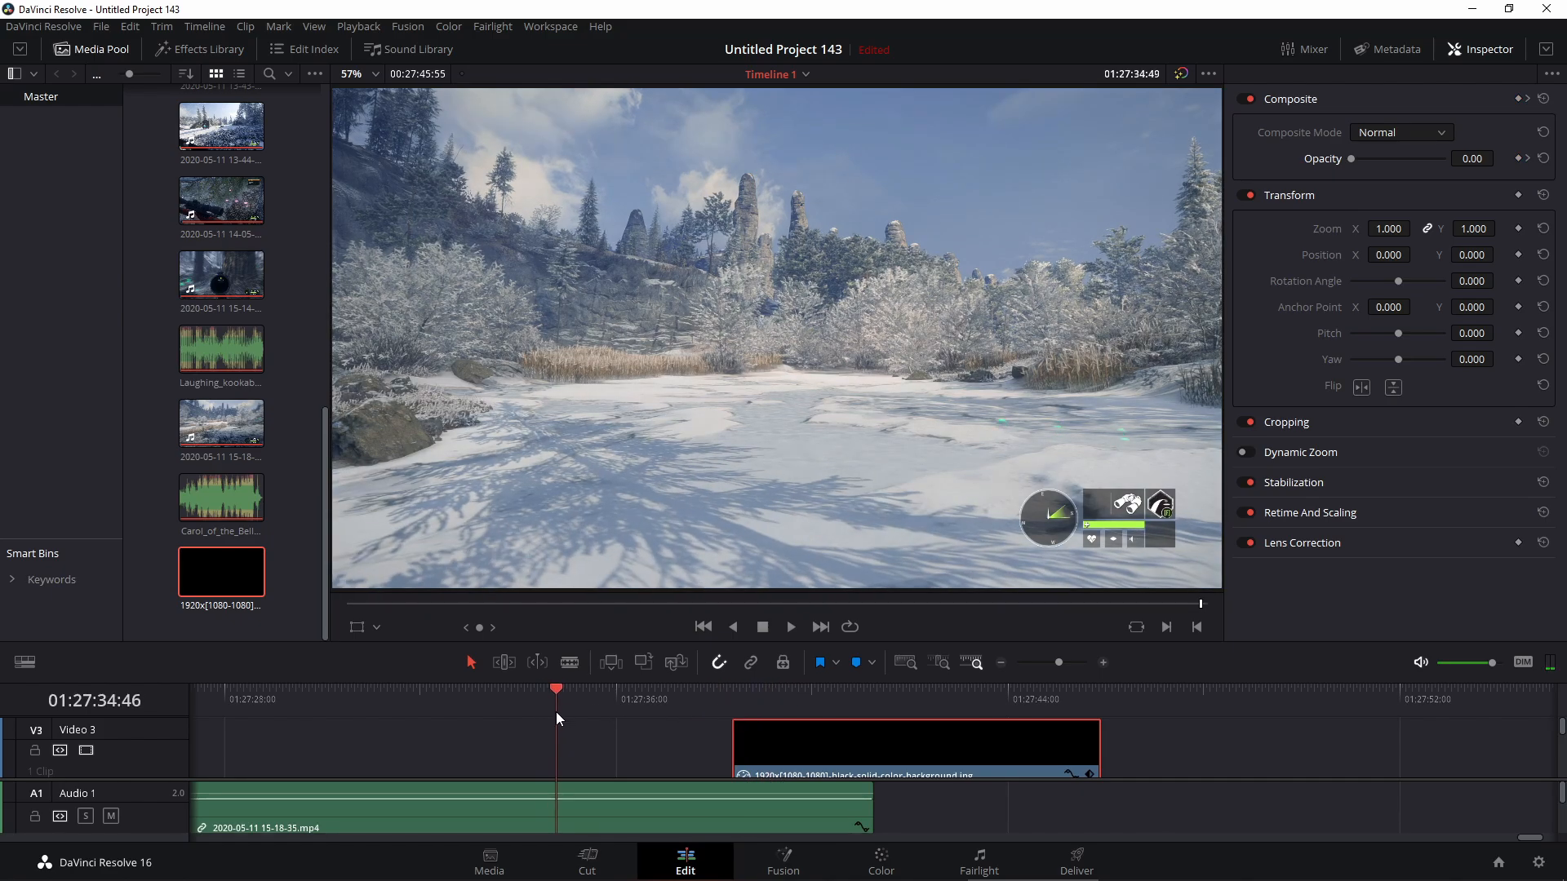
click(795, 624)
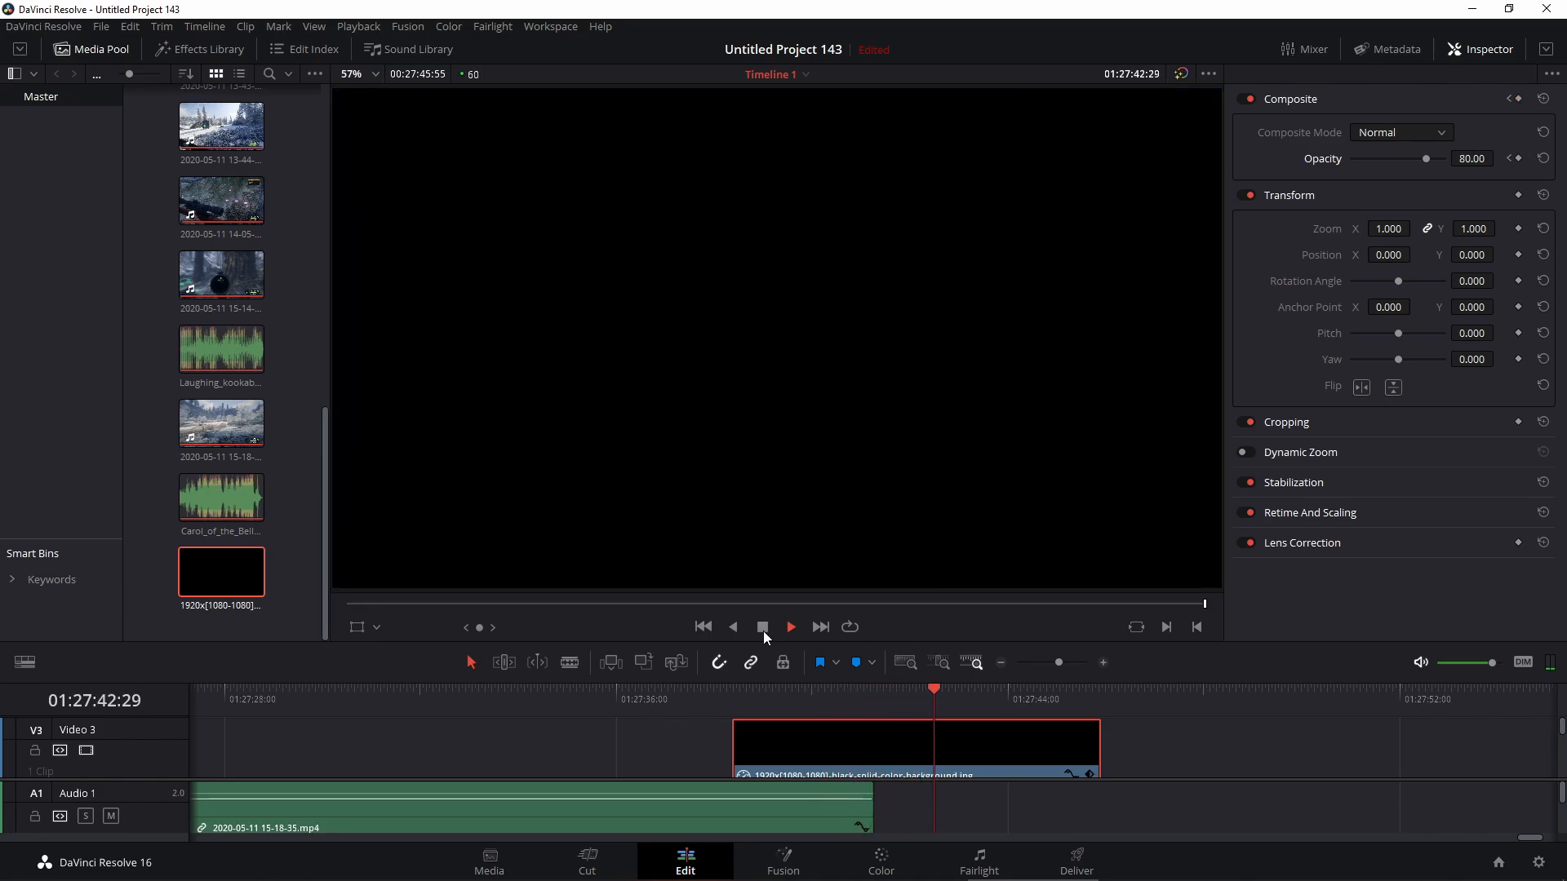
click(763, 629)
Return the playhead to the timeline start and import the image theHUnter call of the wild overlay from the Pictures folder.
drag(1212, 604, 278, 623)
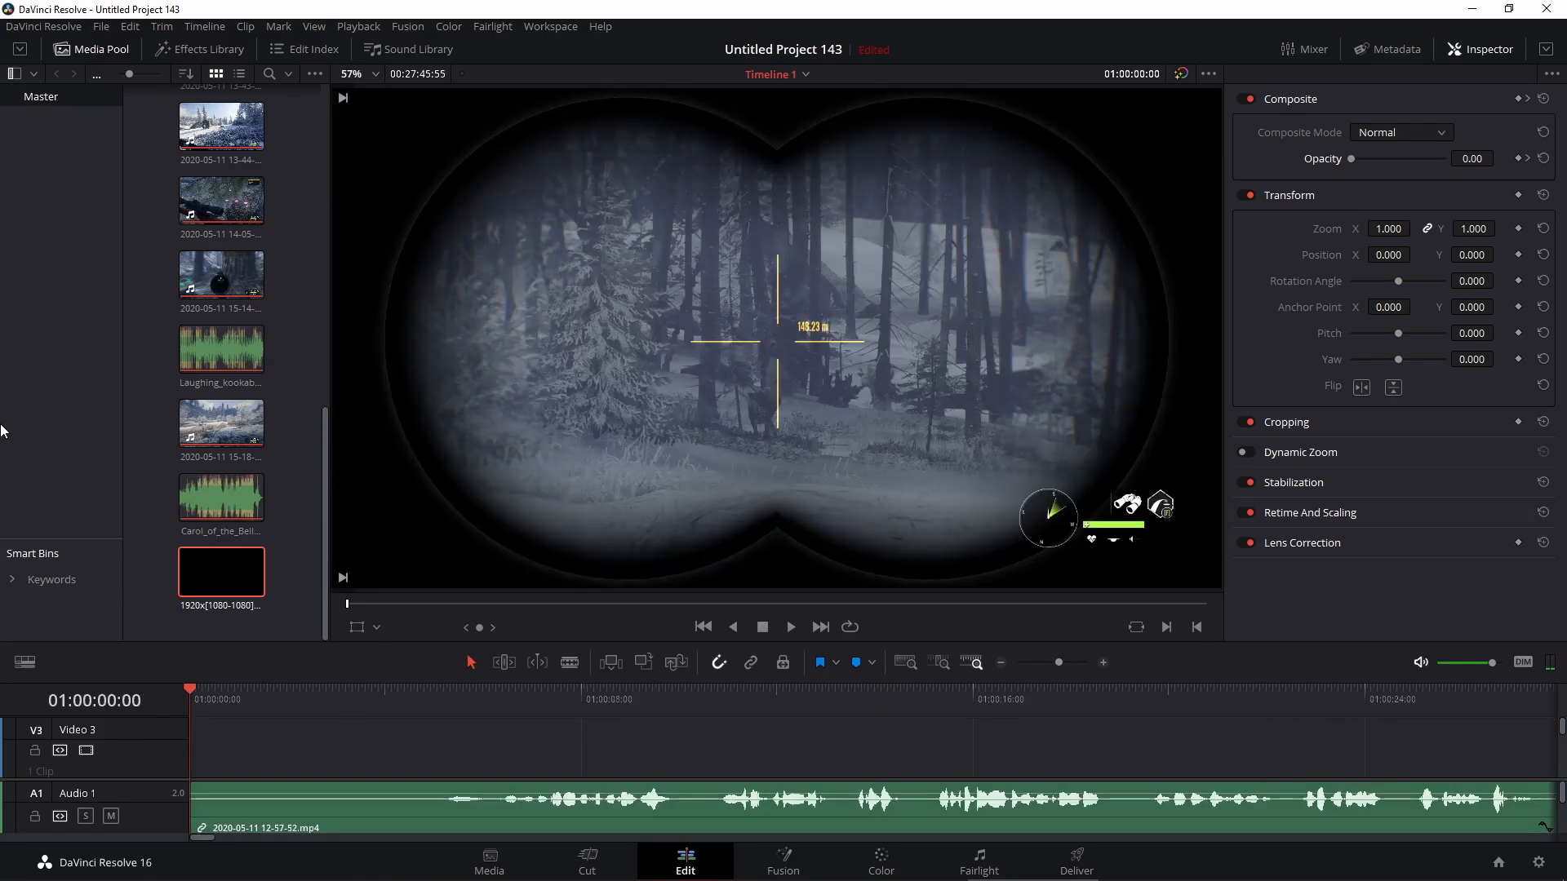
click(103, 28)
mouse_move(134, 183)
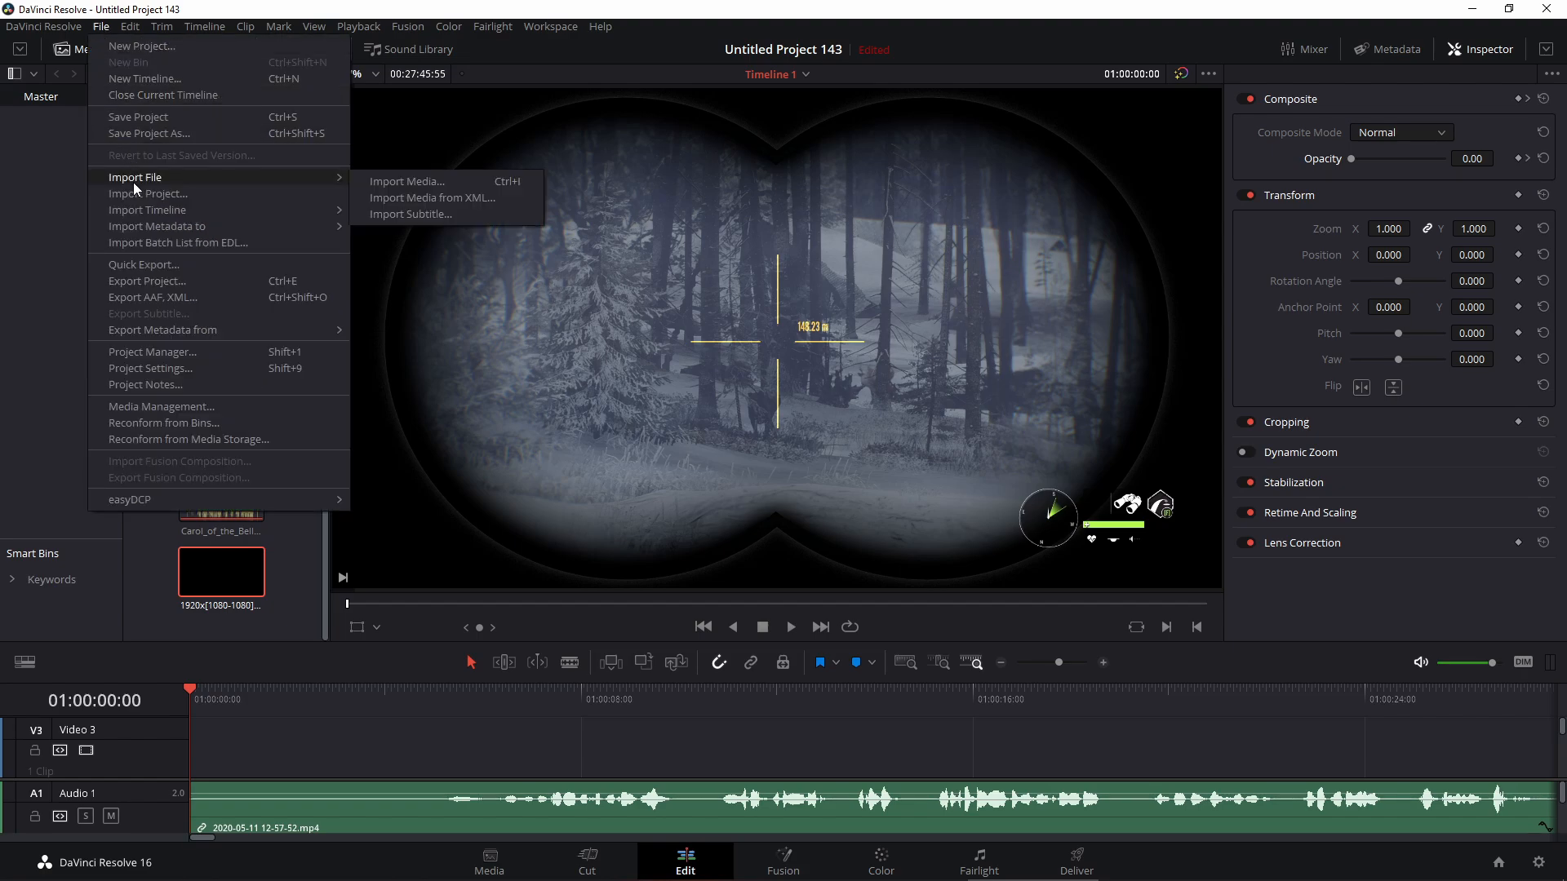
click(383, 180)
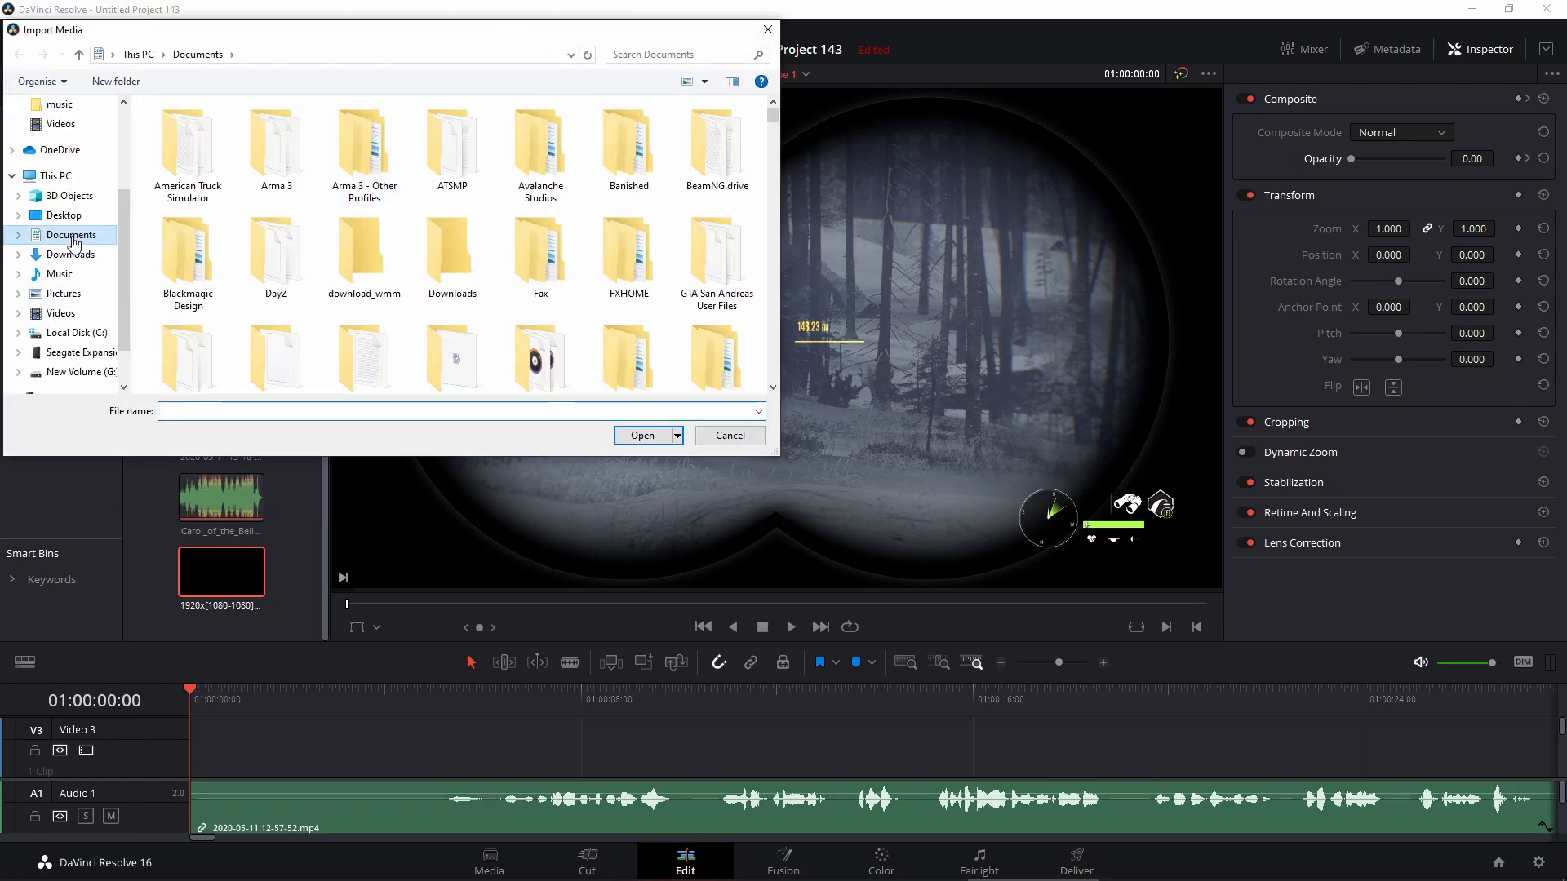
click(74, 243)
click(64, 293)
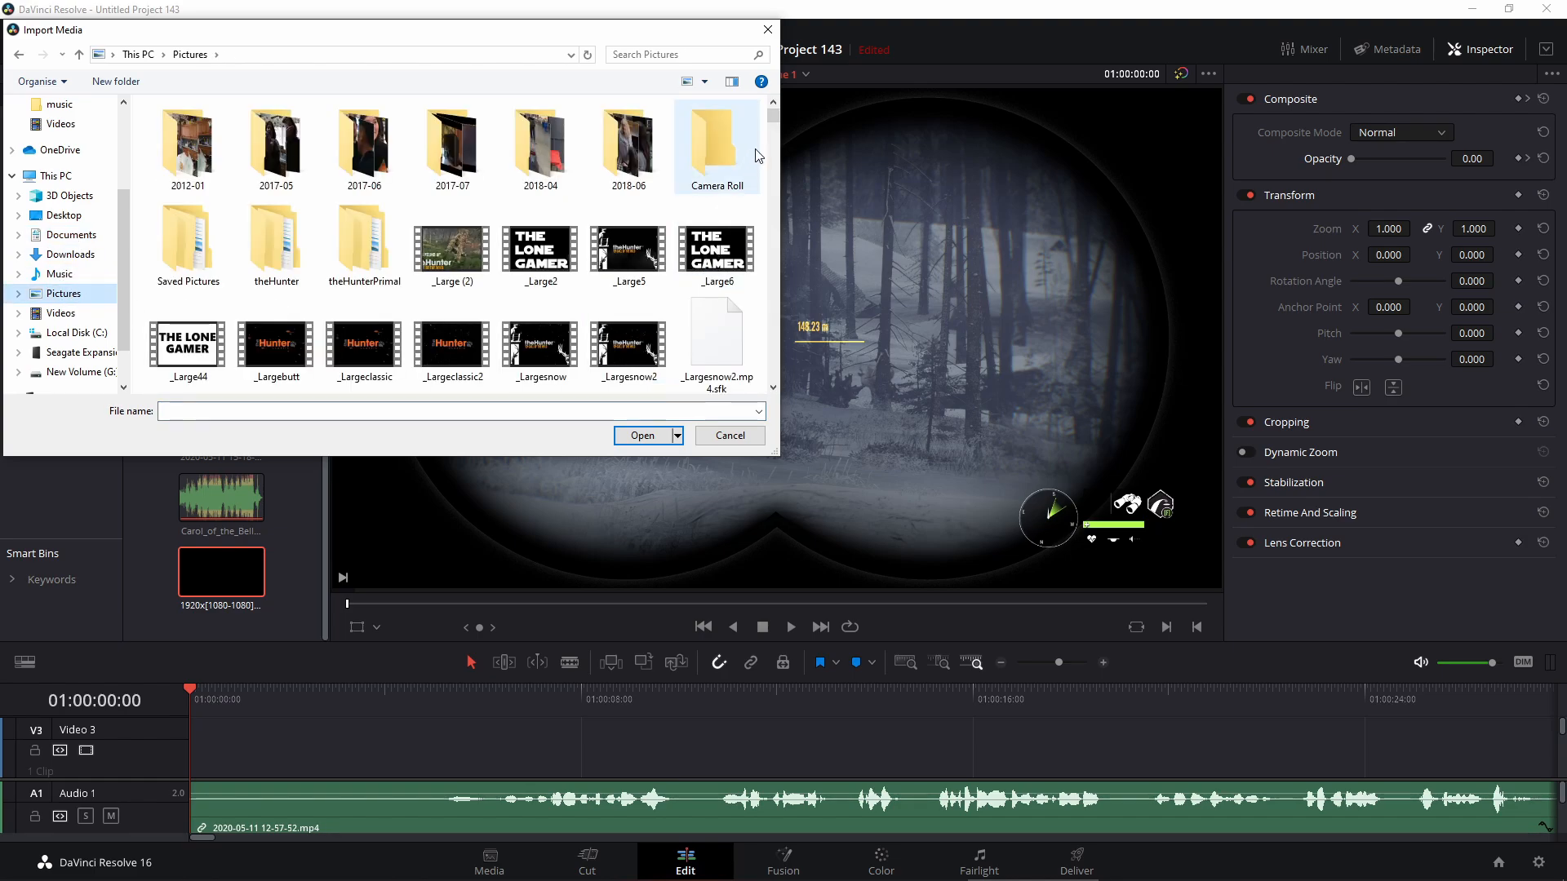
drag(776, 125, 764, 353)
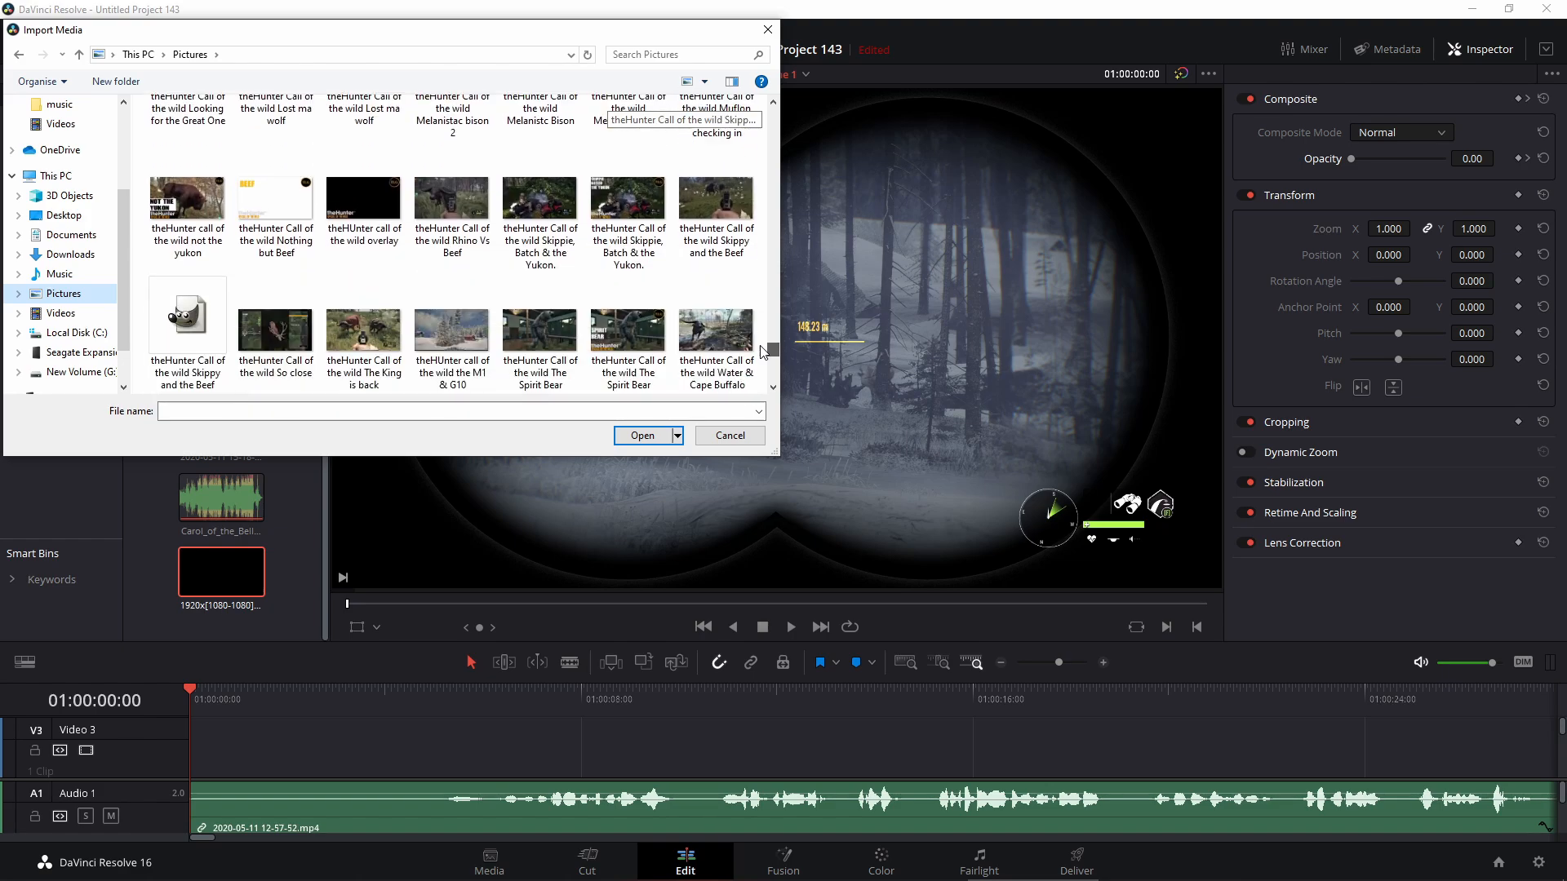
click(349, 196)
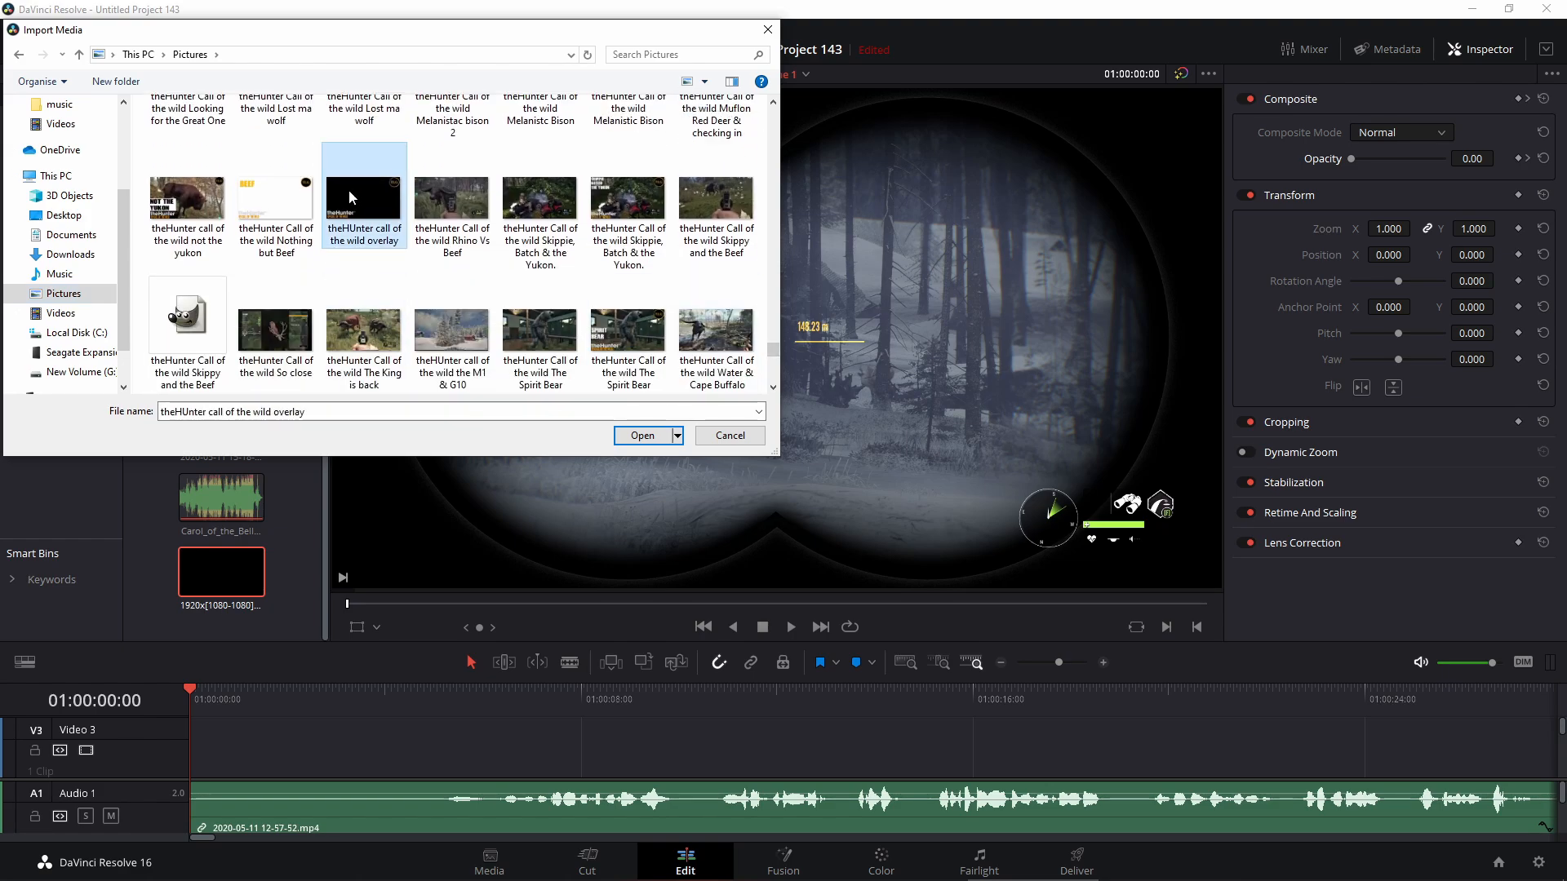
click(643, 435)
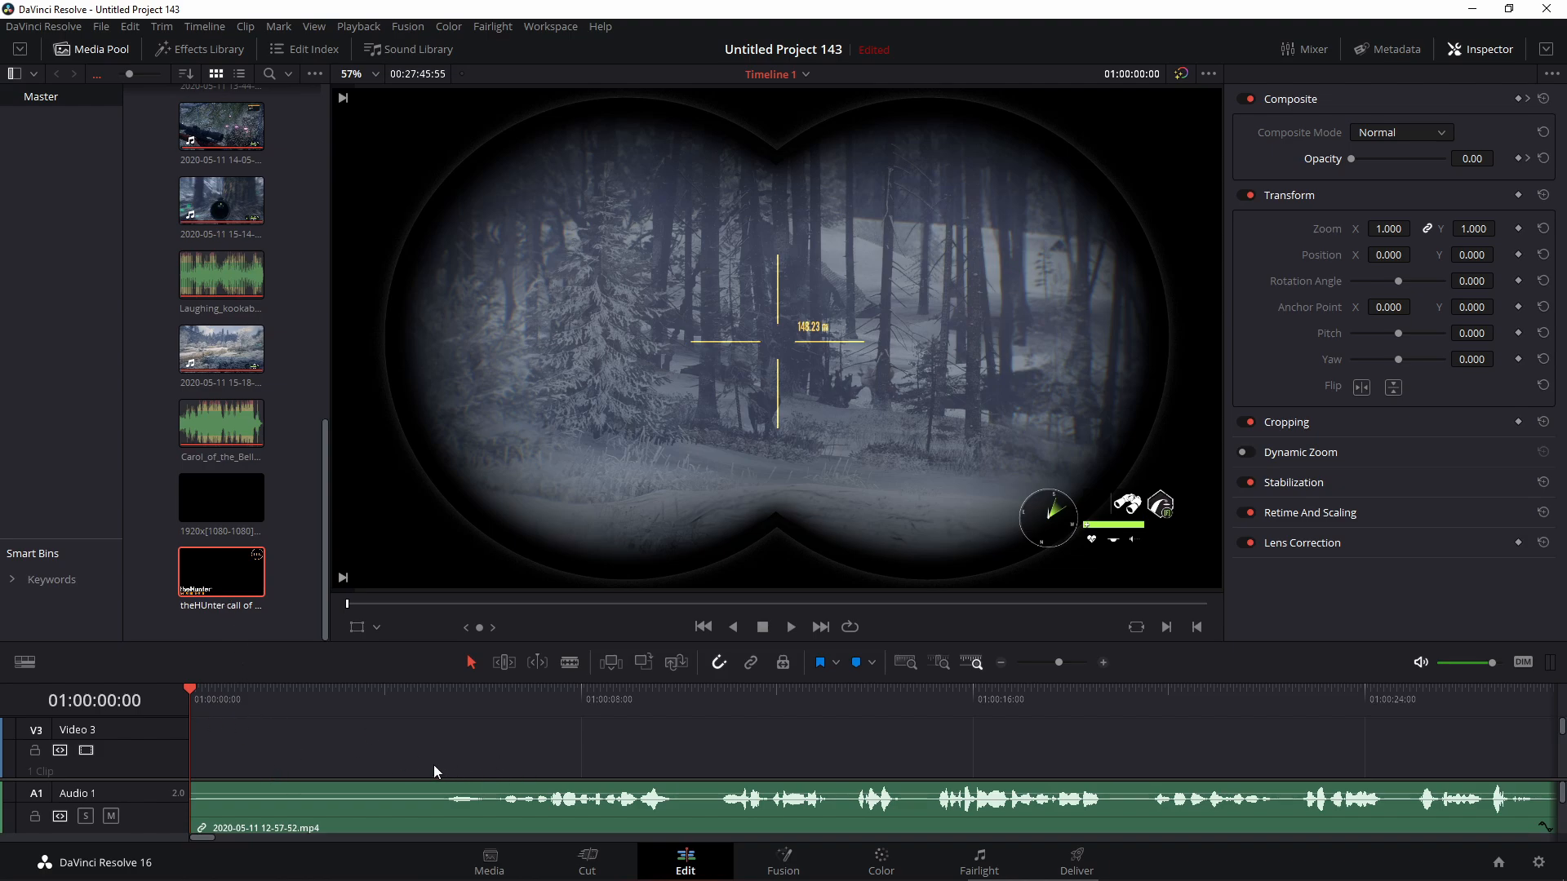
Place theHUnter call of the wild overlay image at the start of the timeline on Video 4, above the first gameplay clip.
drag(233, 574, 244, 739)
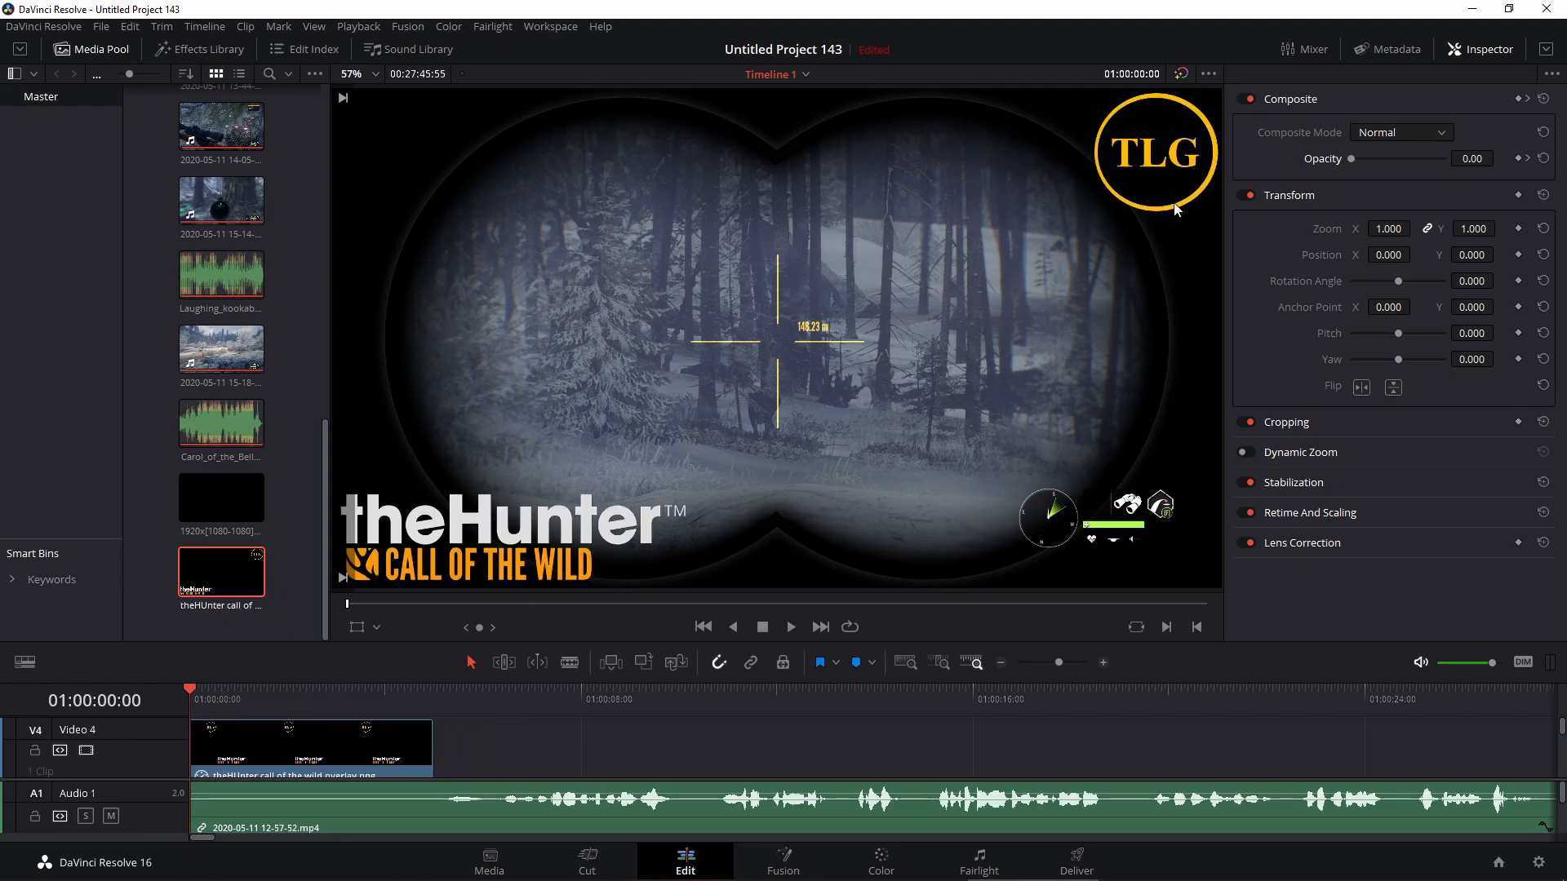
scroll(557, 741, down, 3)
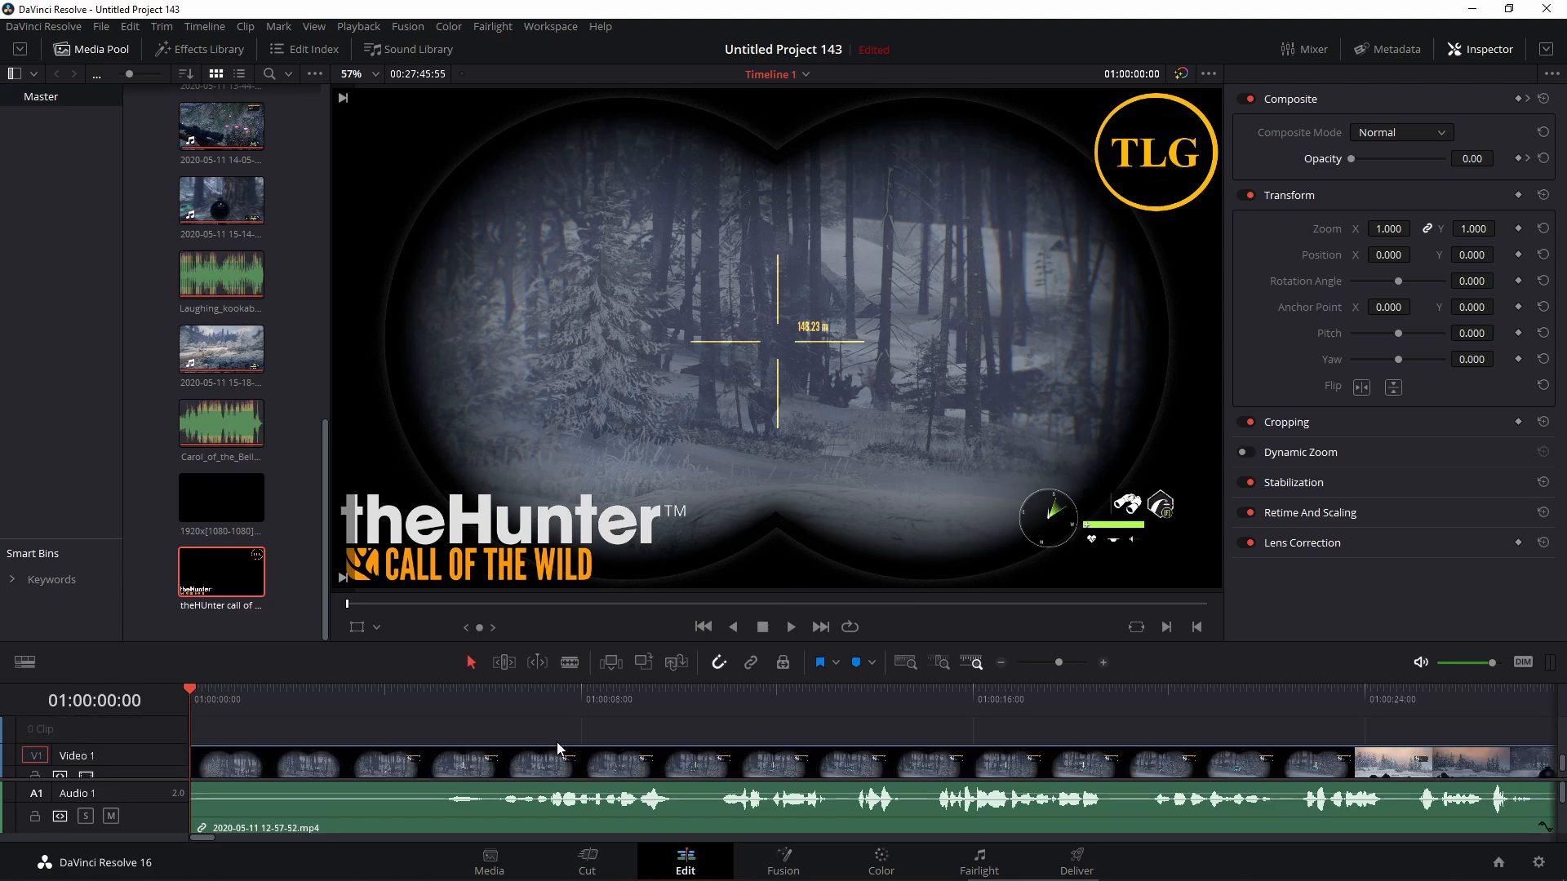
Add opacity keyframes to the overlay image on Video 4: 63.48 at 01:00:02:47 and 27.83 at 01:00:03:41.
scroll(445, 769, up, 3)
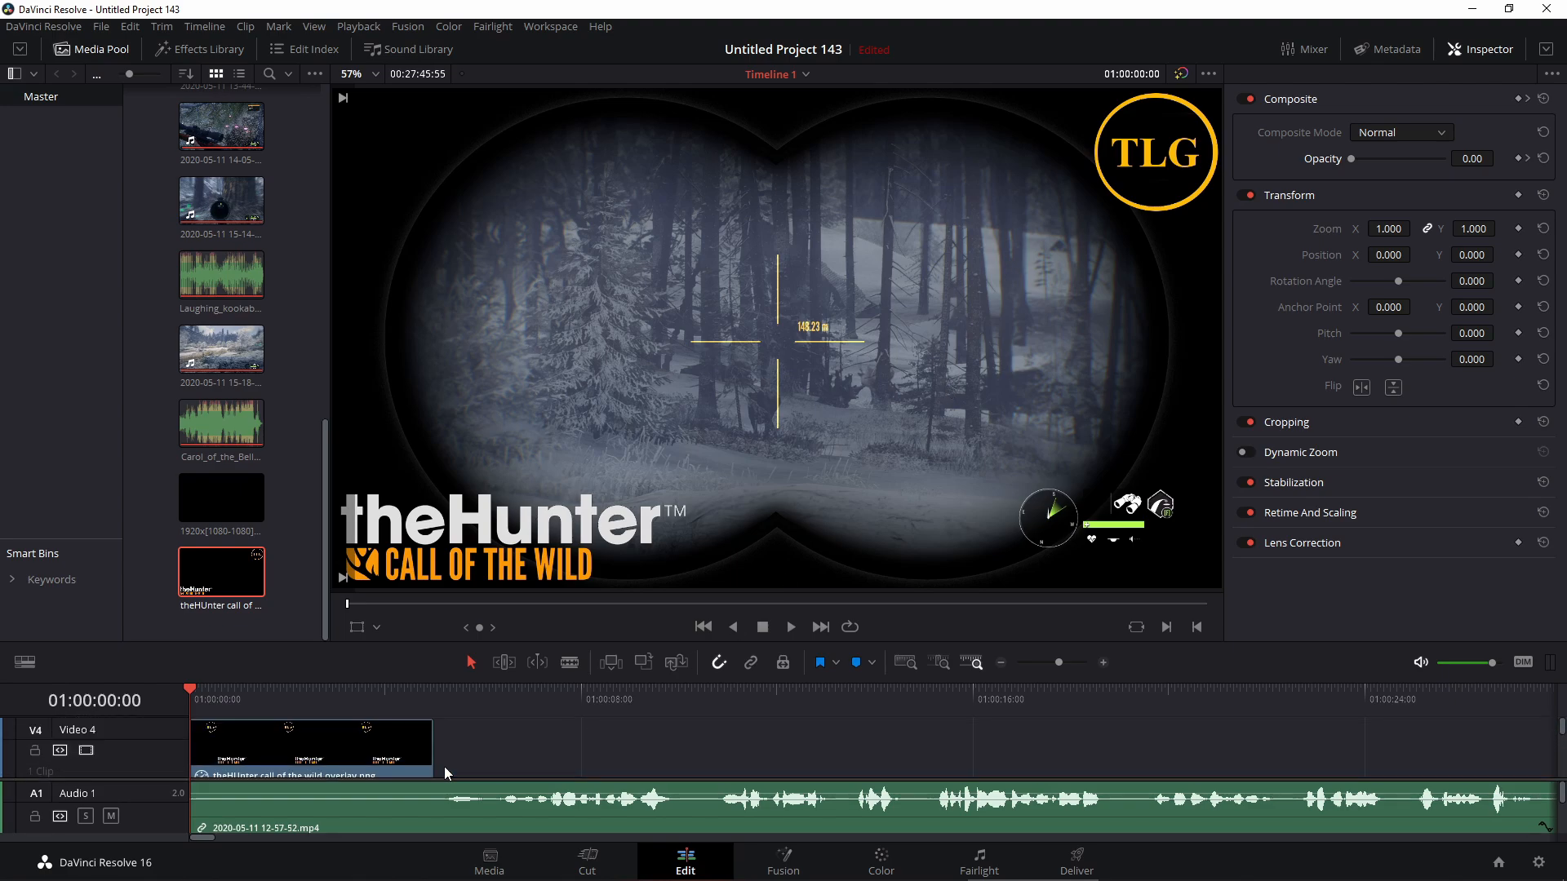
click(306, 757)
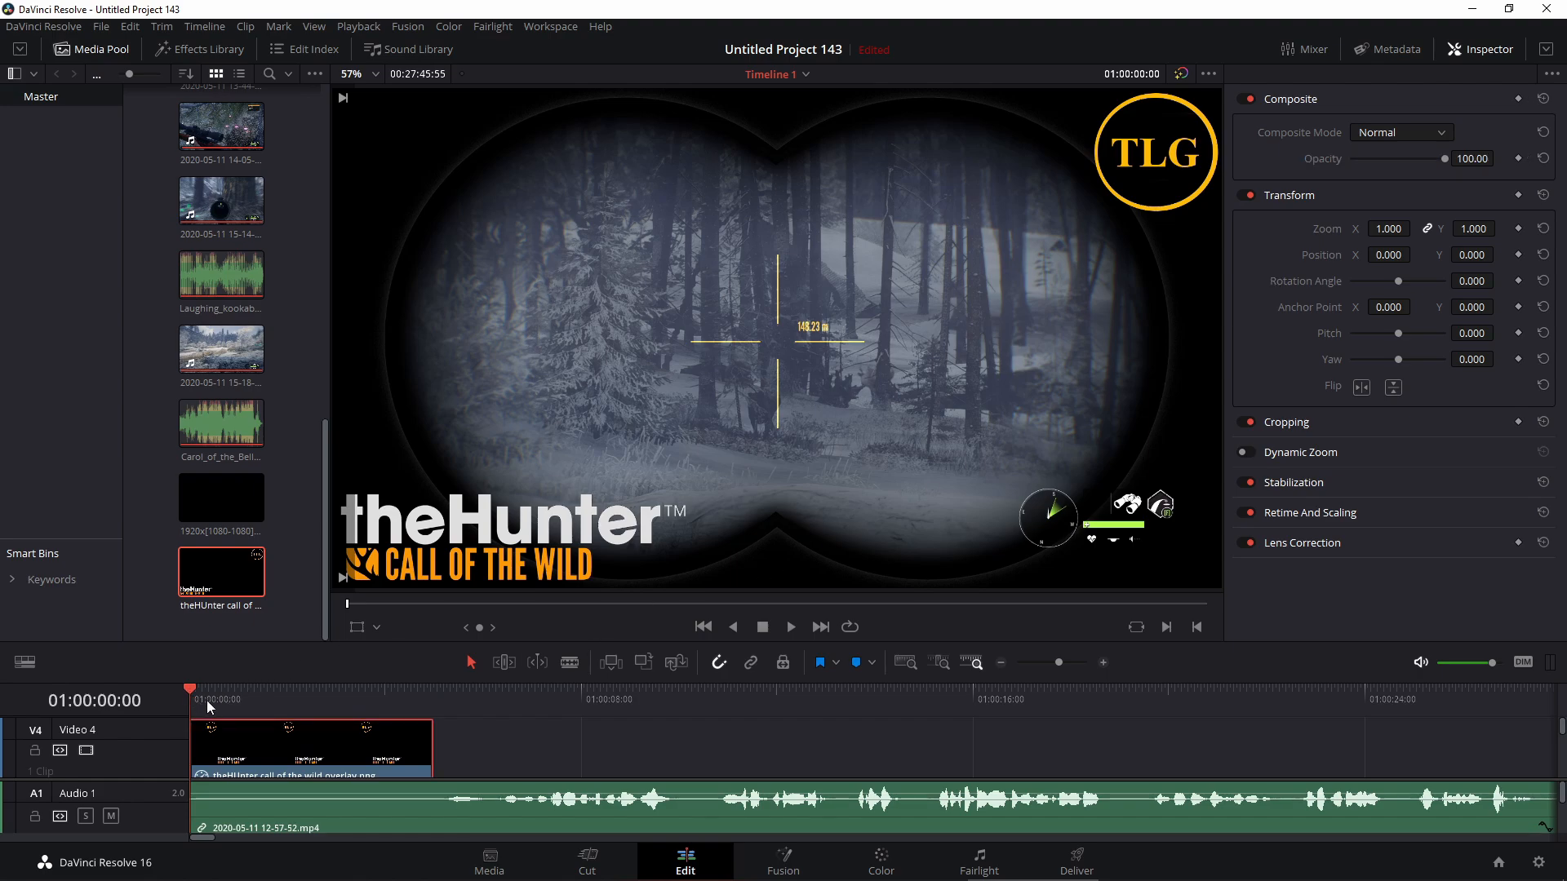
drag(207, 700, 326, 703)
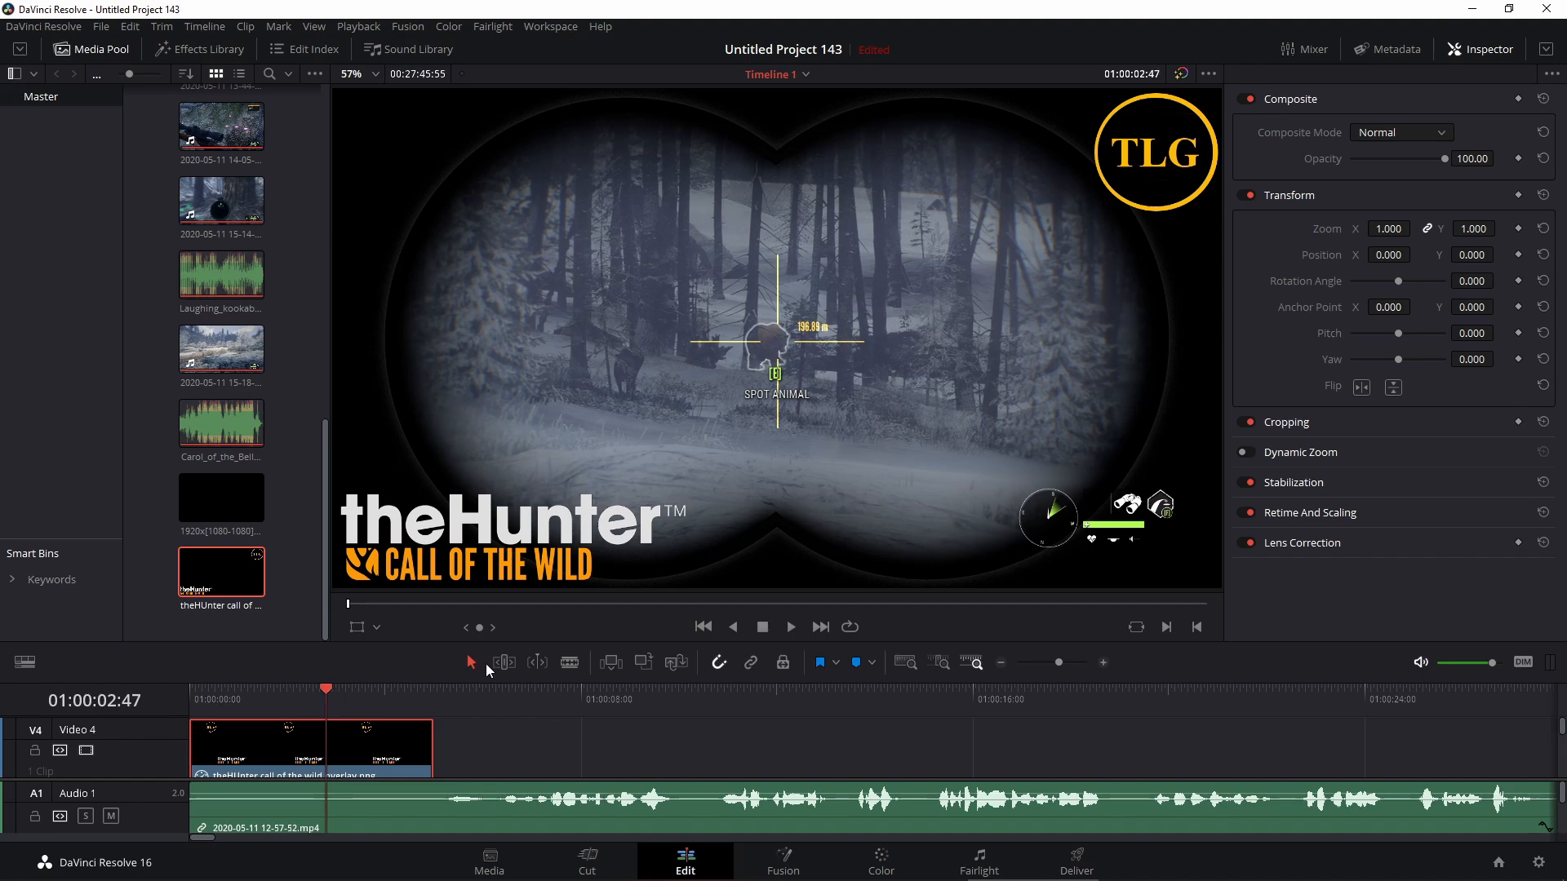
click(1518, 159)
drag(1441, 155, 1410, 155)
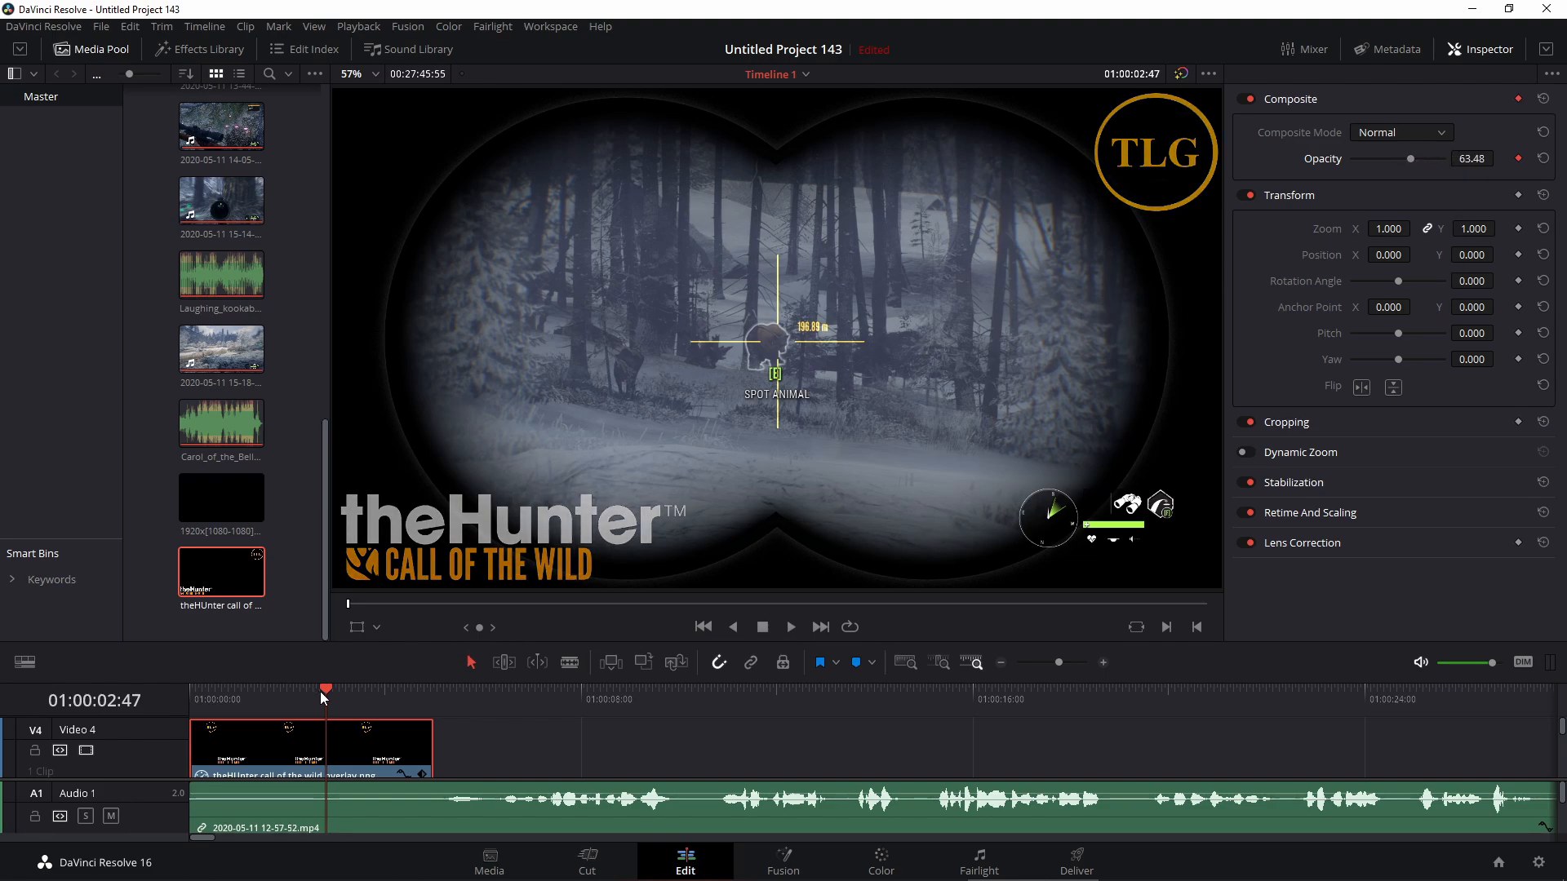
drag(322, 692, 370, 702)
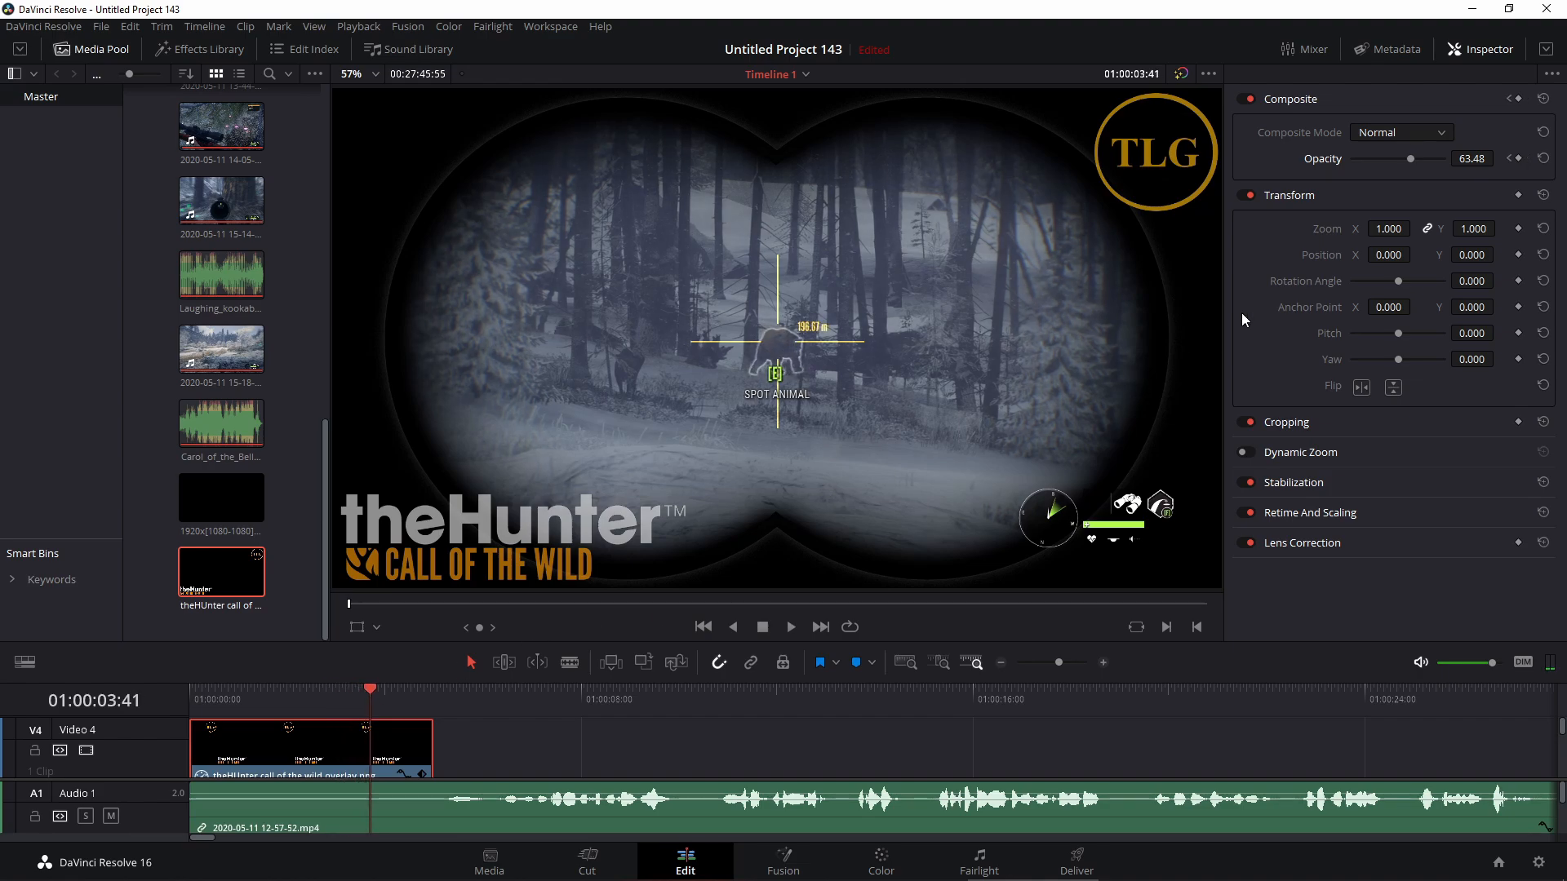
drag(1411, 159, 1378, 167)
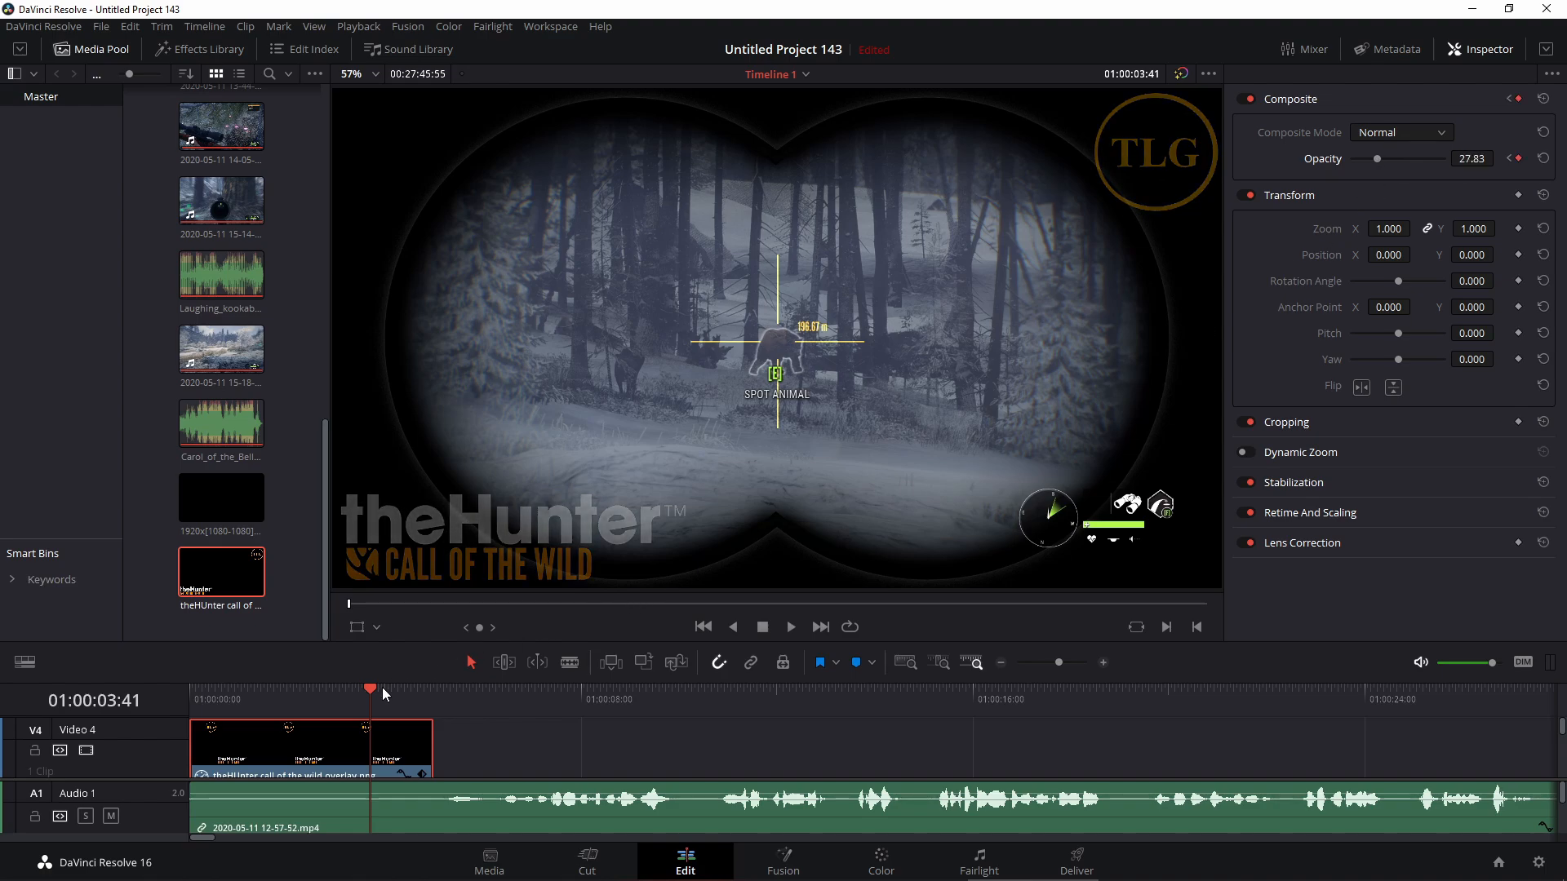
Add further opacity keyframes to the overlay image: 7.83 at 01:00:04:16, 0 at 01:00:04:39 and 100 at 01:00:00:00.
drag(382, 690, 399, 692)
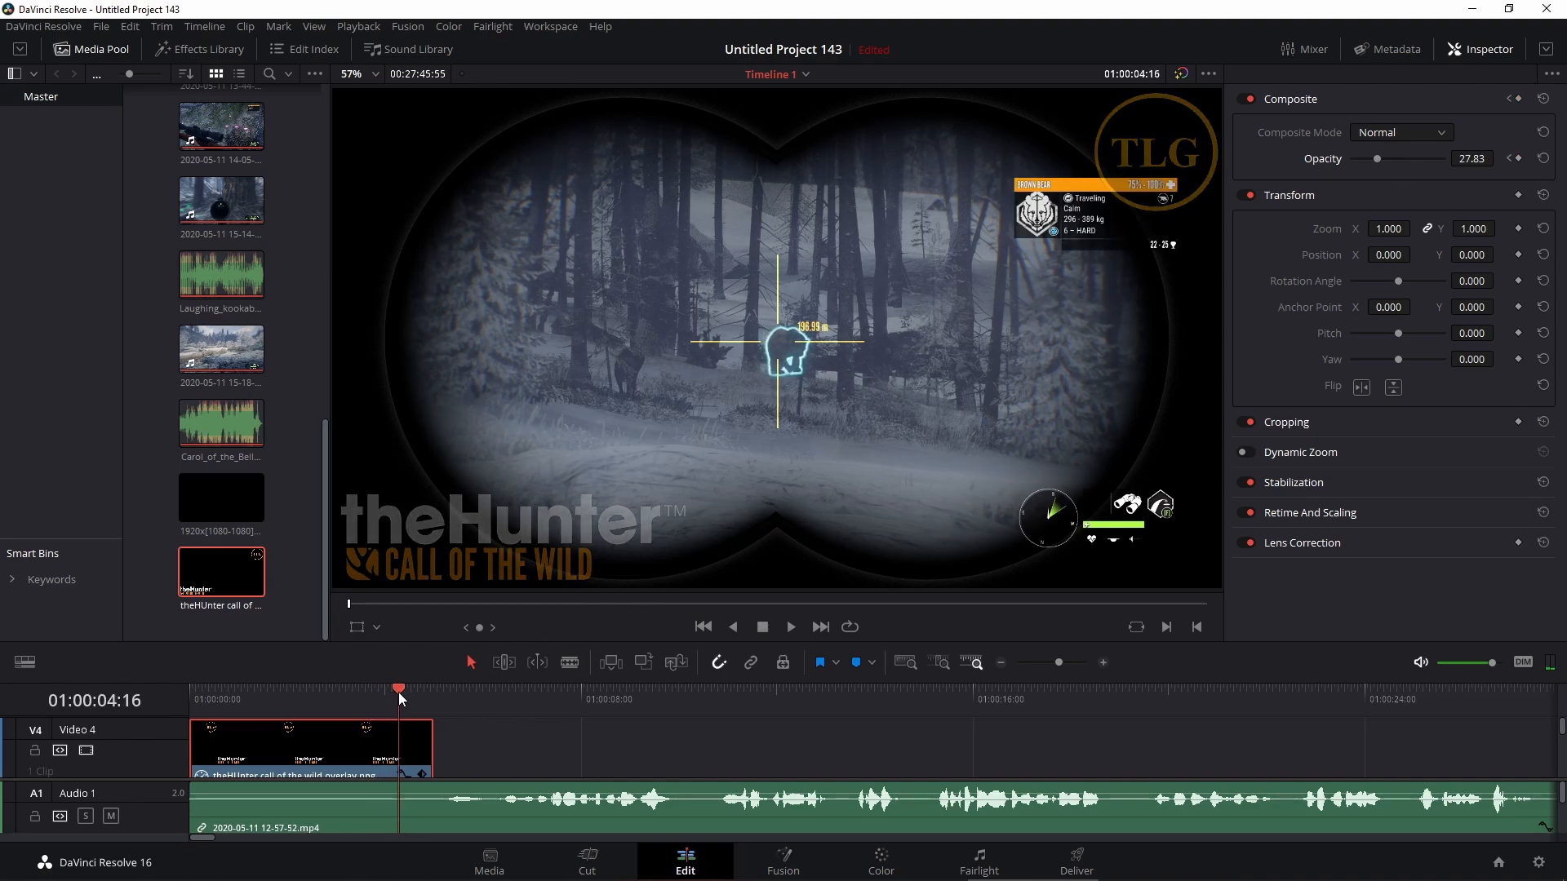
drag(1377, 162, 1360, 166)
drag(404, 684, 418, 689)
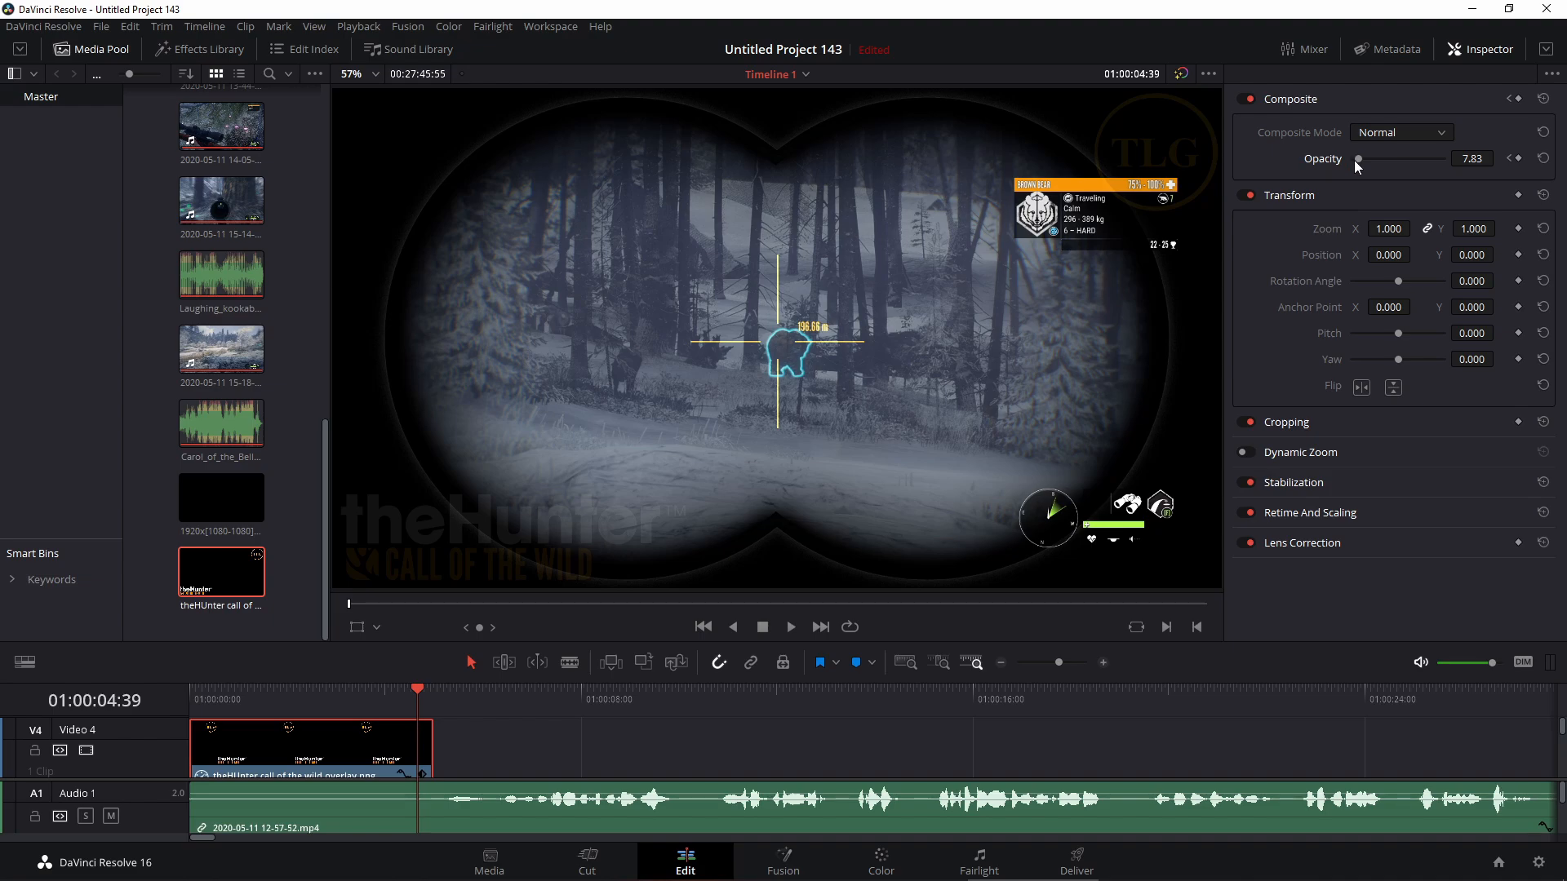
drag(1355, 160, 1327, 165)
drag(413, 692, 190, 697)
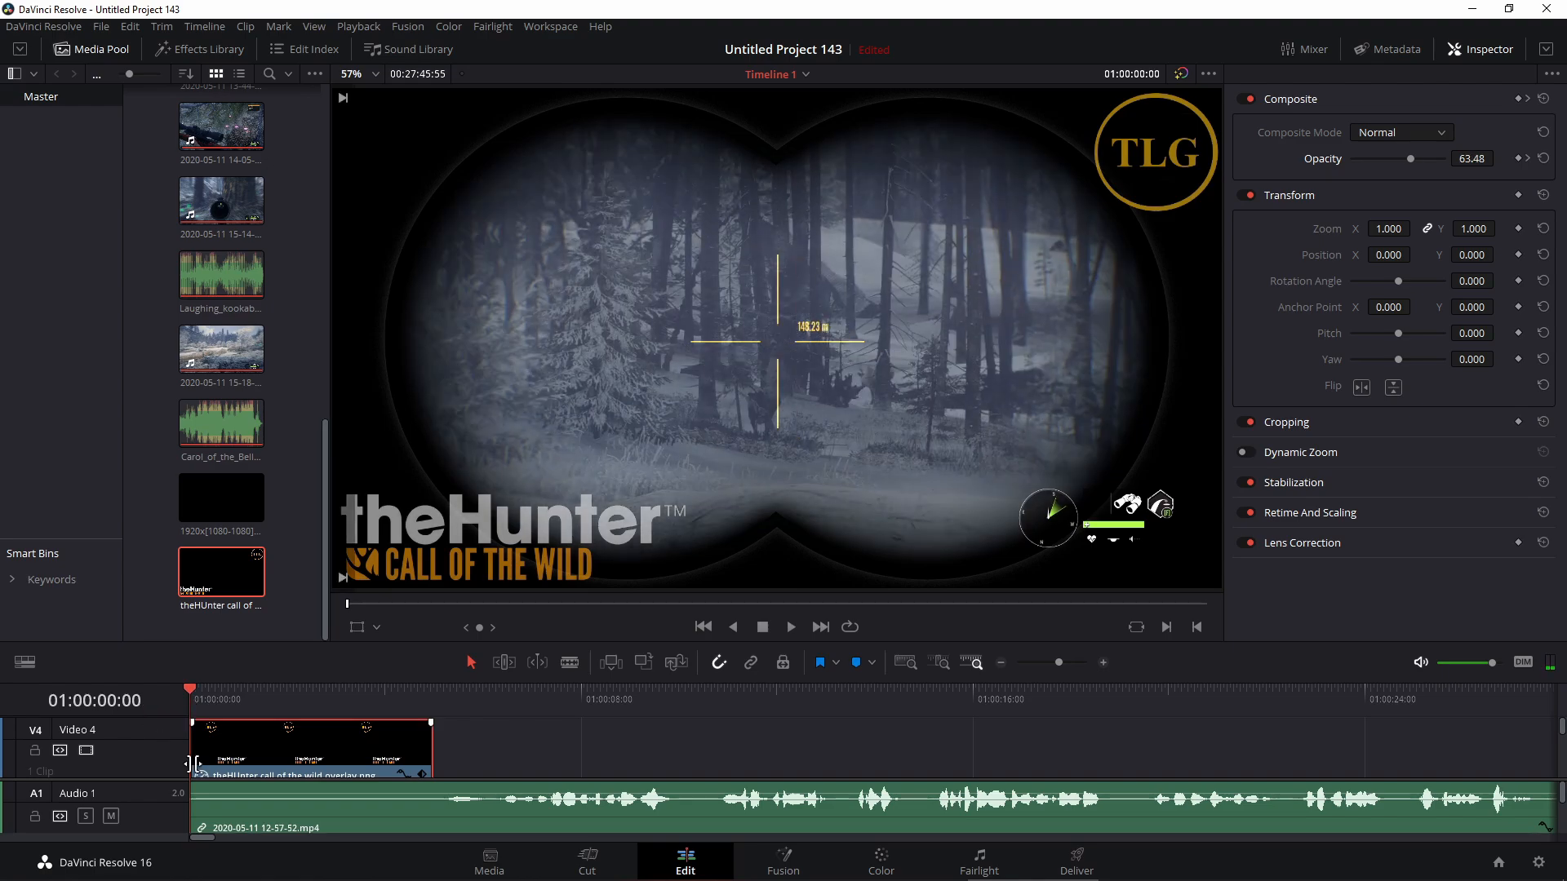
drag(1414, 158, 1482, 165)
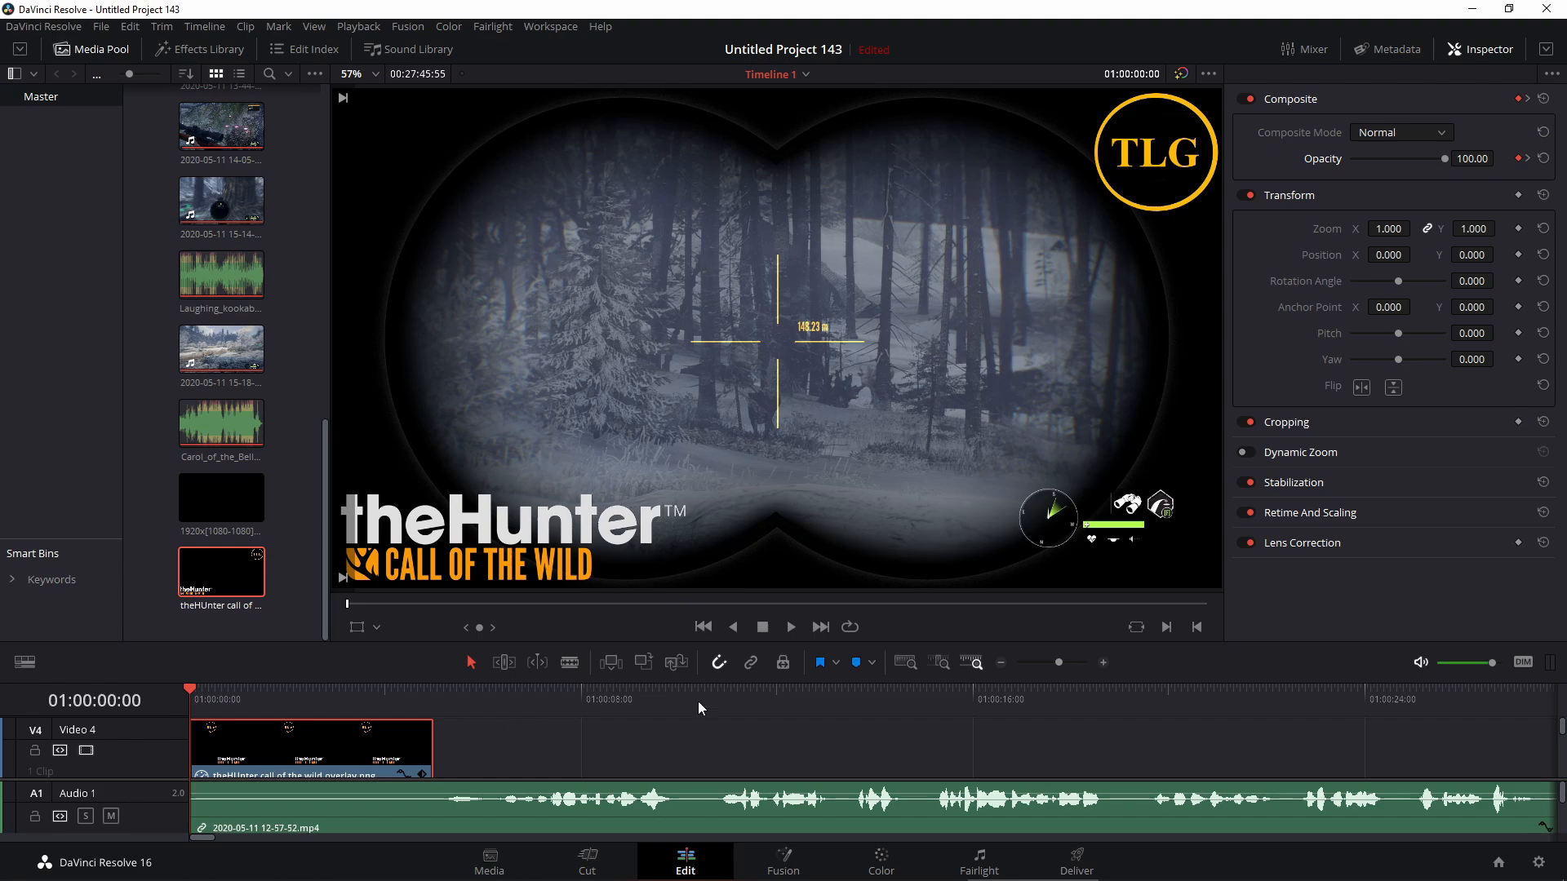
Play the opening seconds to review the overlay's fade-out and return the playhead to the timeline start.
click(790, 626)
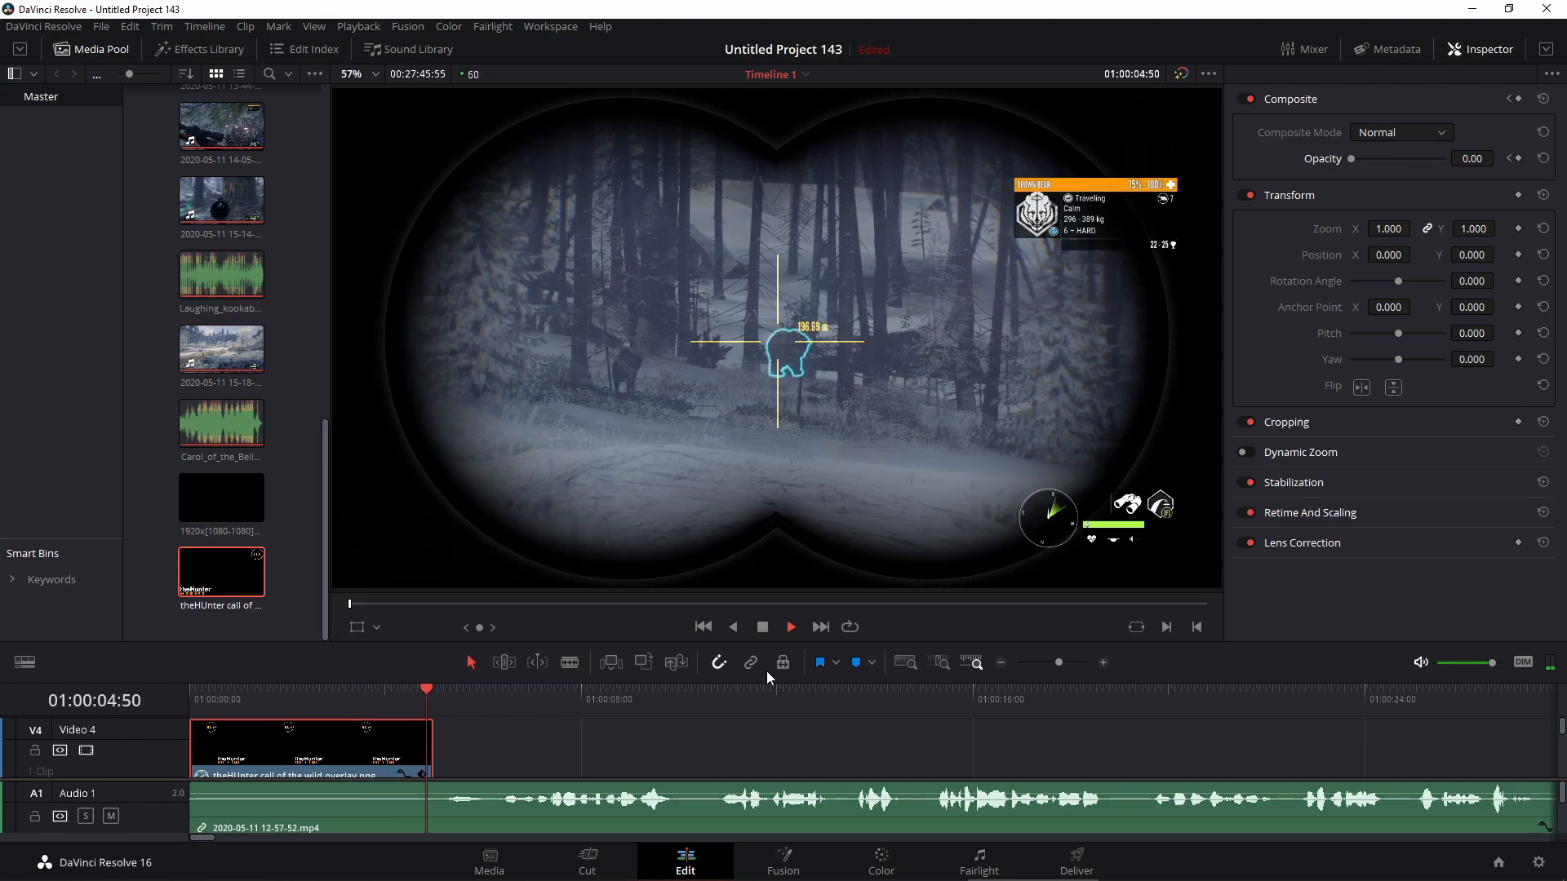
click(763, 626)
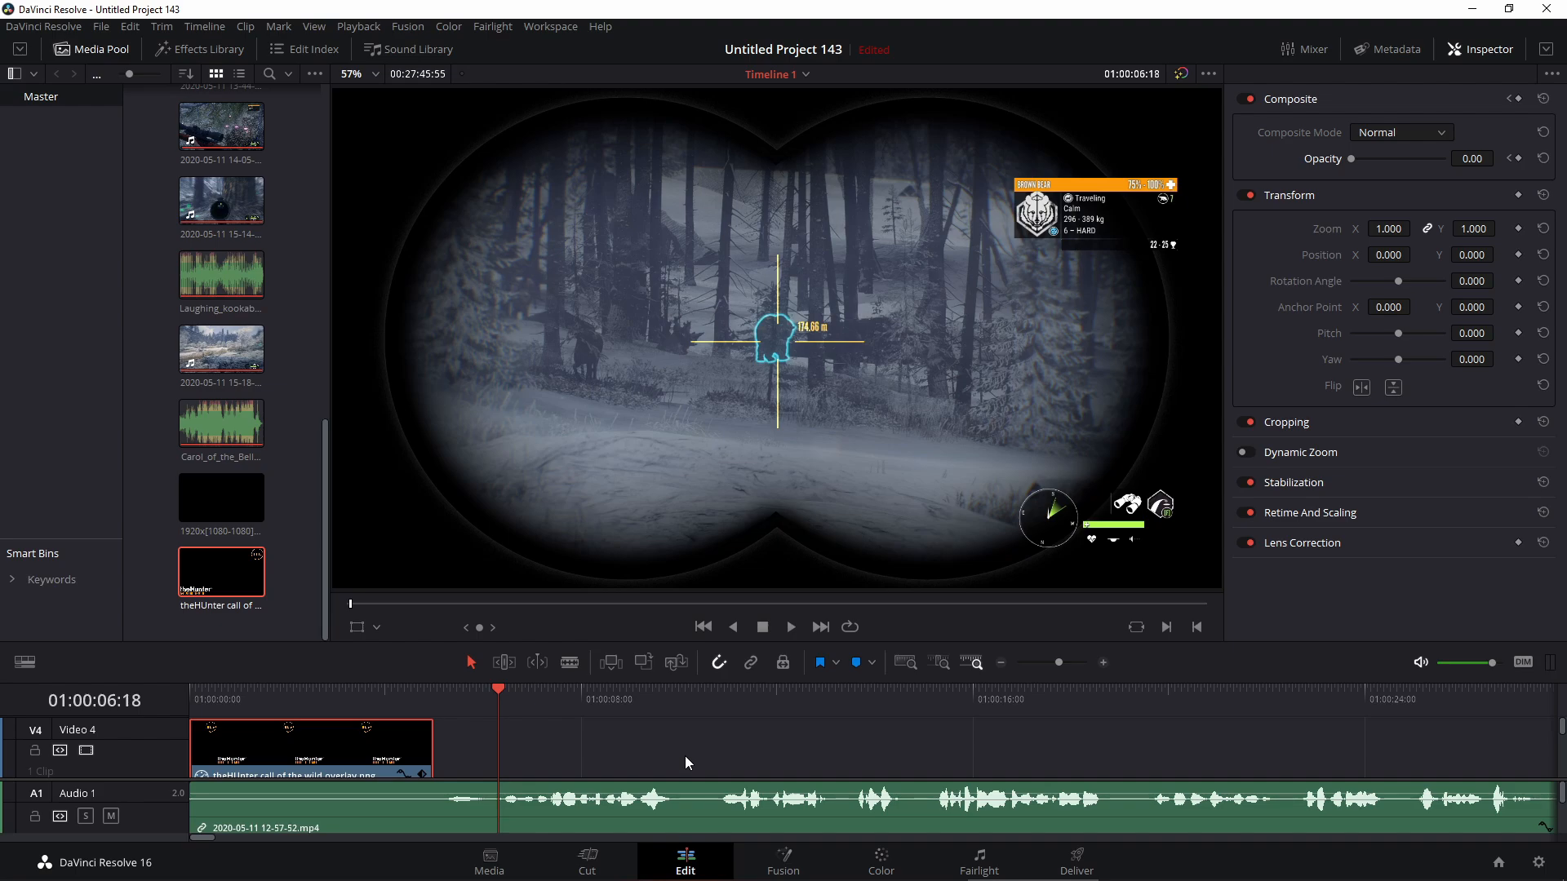
drag(498, 690, 188, 685)
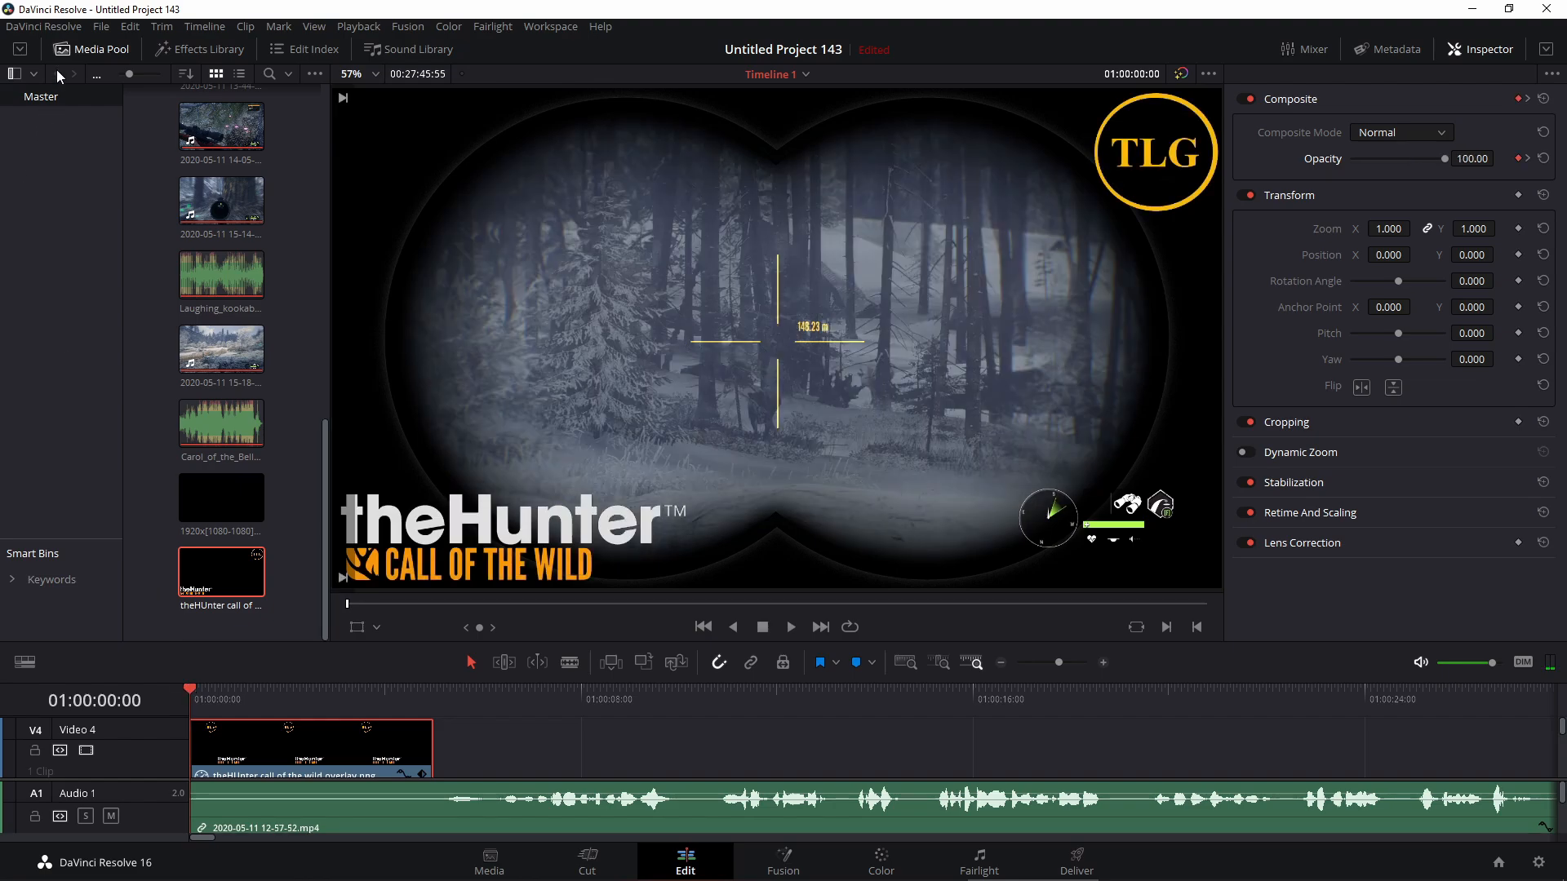
Save the current project.
click(101, 29)
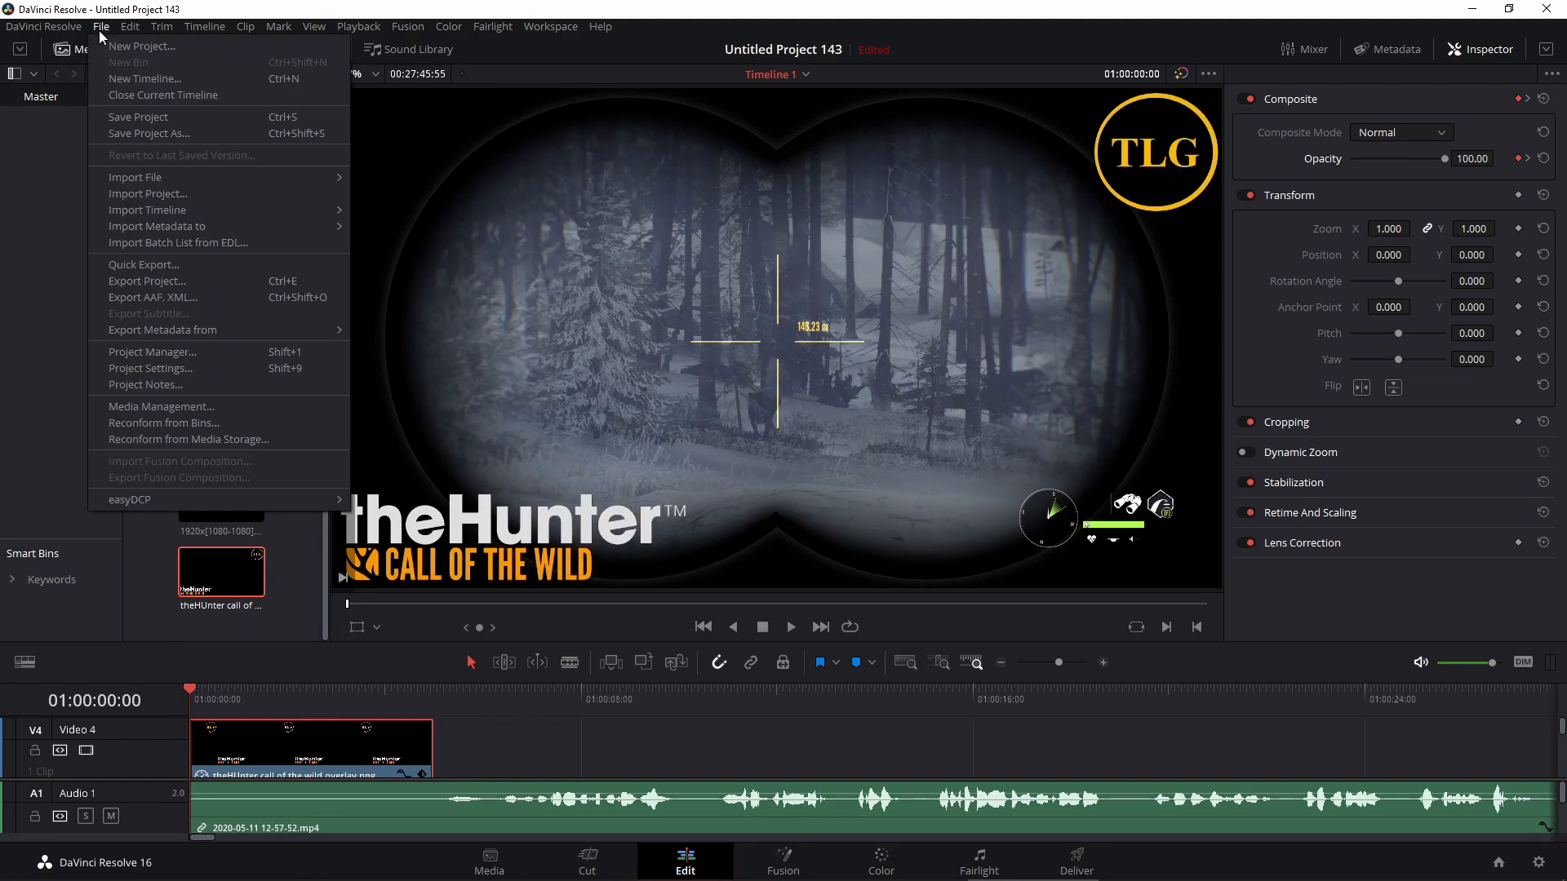
click(126, 119)
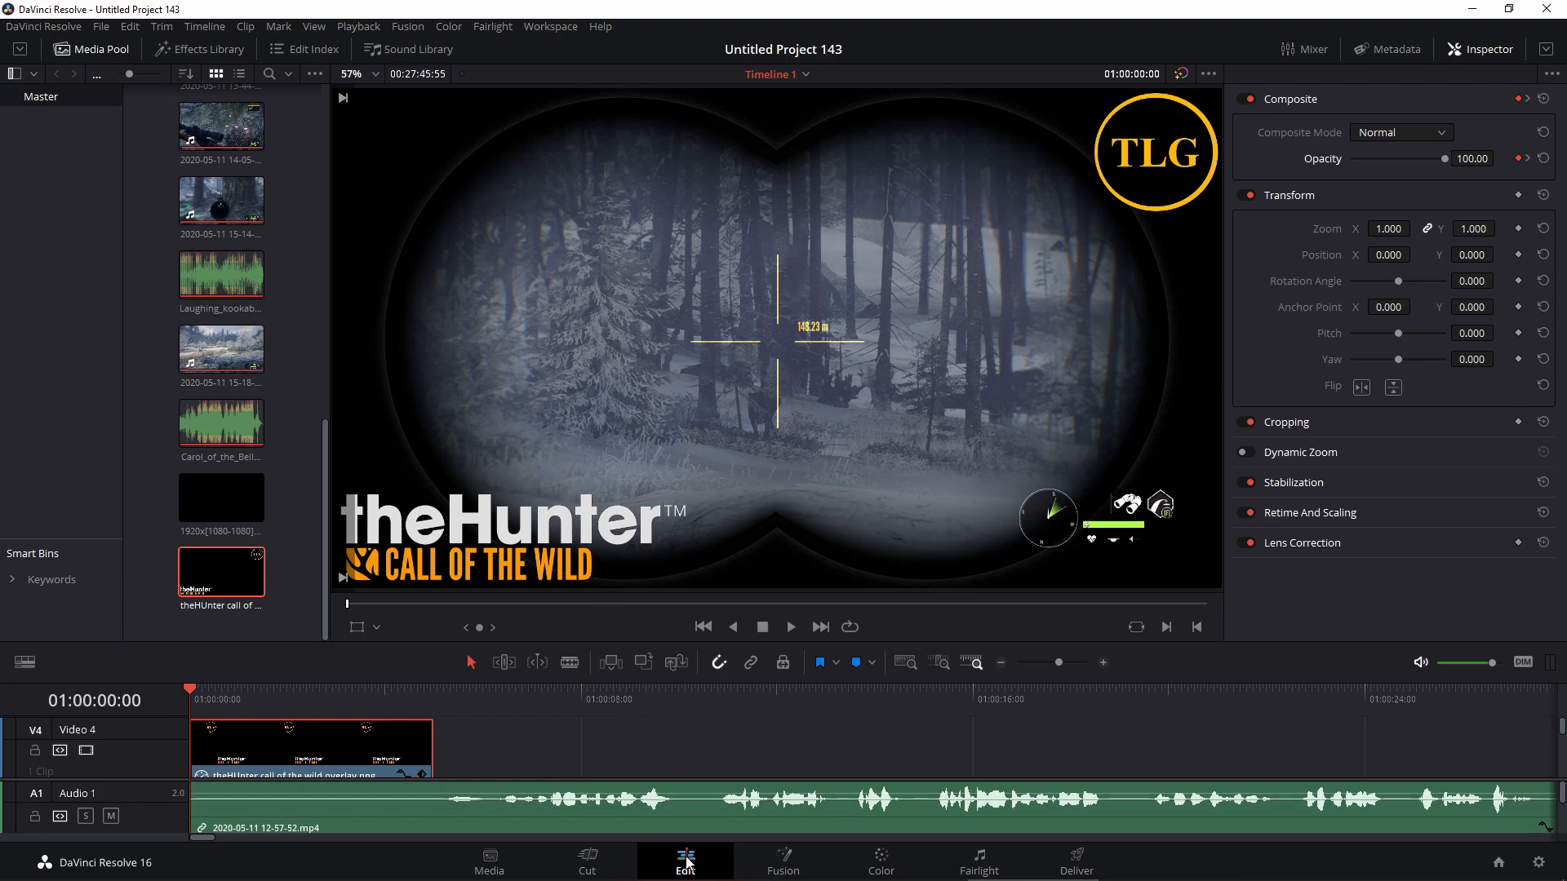
Switch to the Deliver page, load the YouTube 1080p render preset, and return to the Custom render settings.
click(1066, 870)
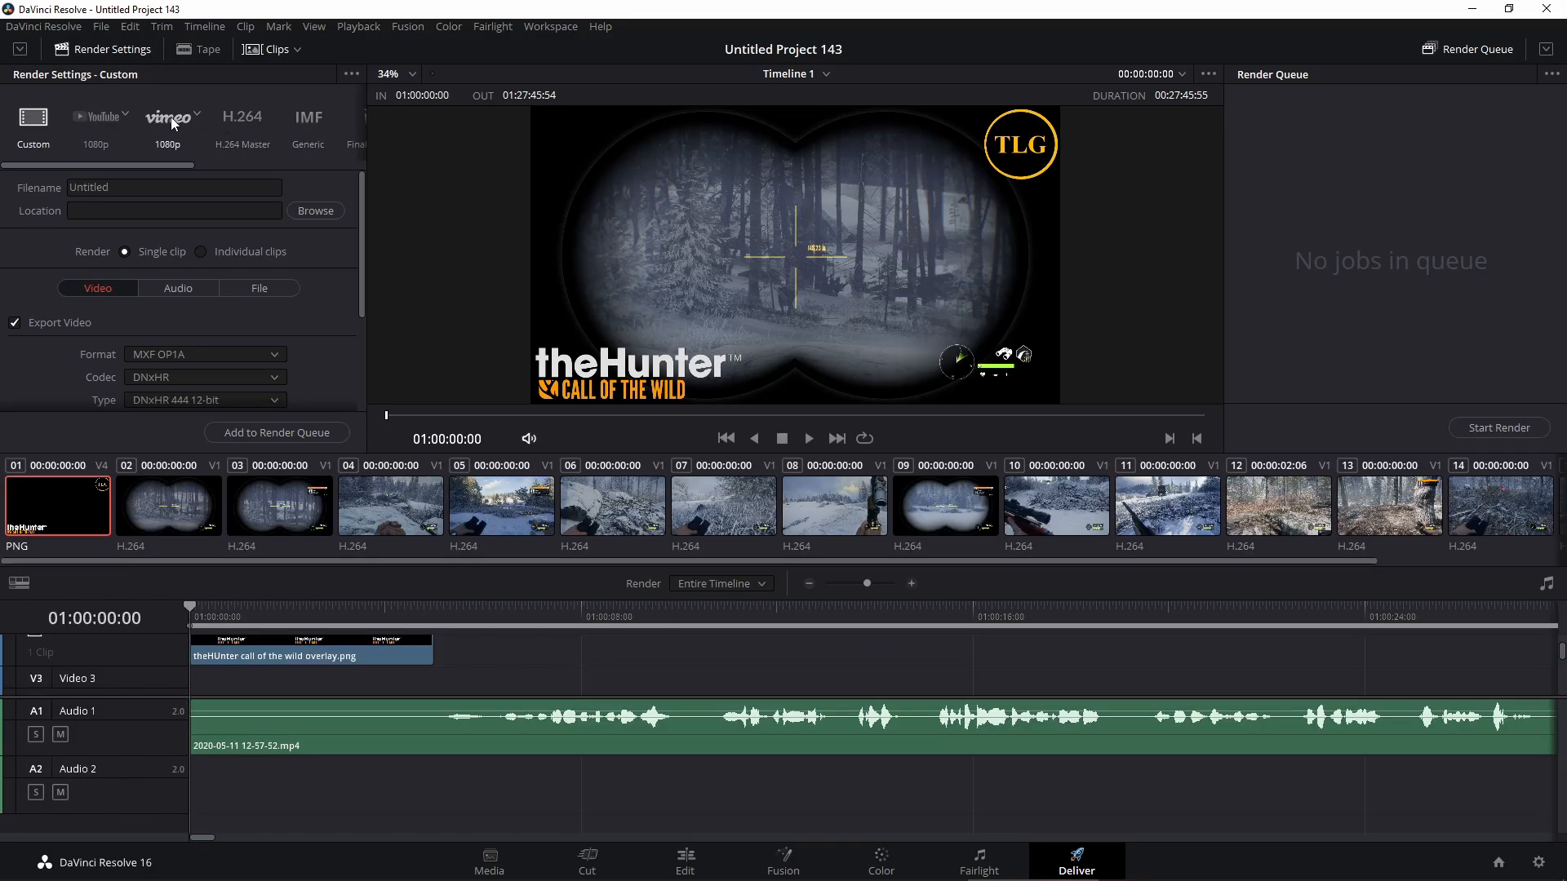
click(104, 118)
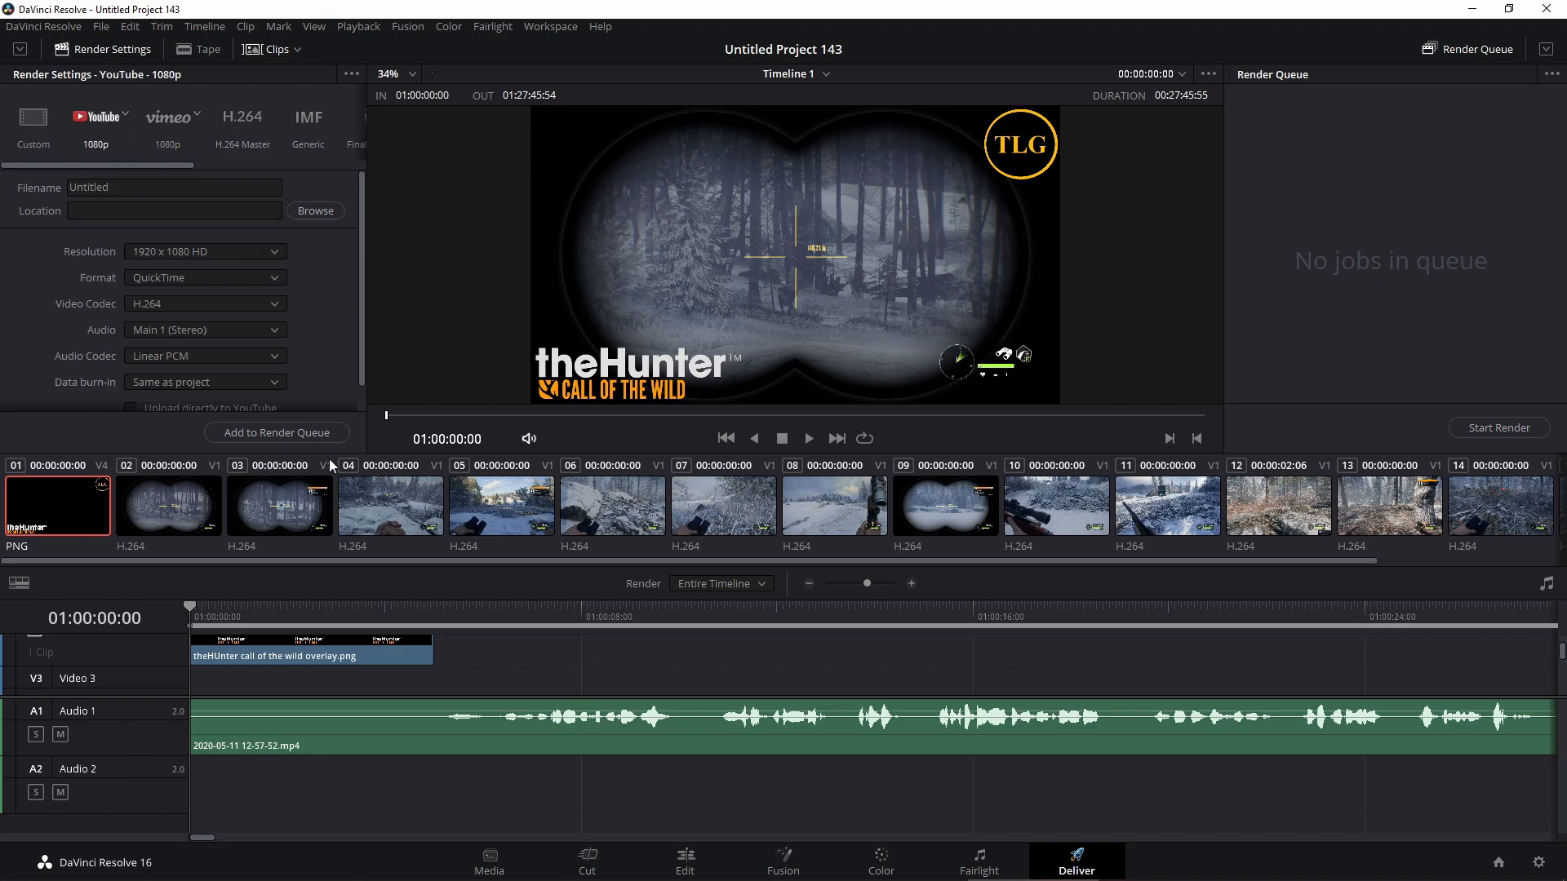
scroll(315, 373, down, 1)
scroll(315, 374, up, 1)
click(34, 121)
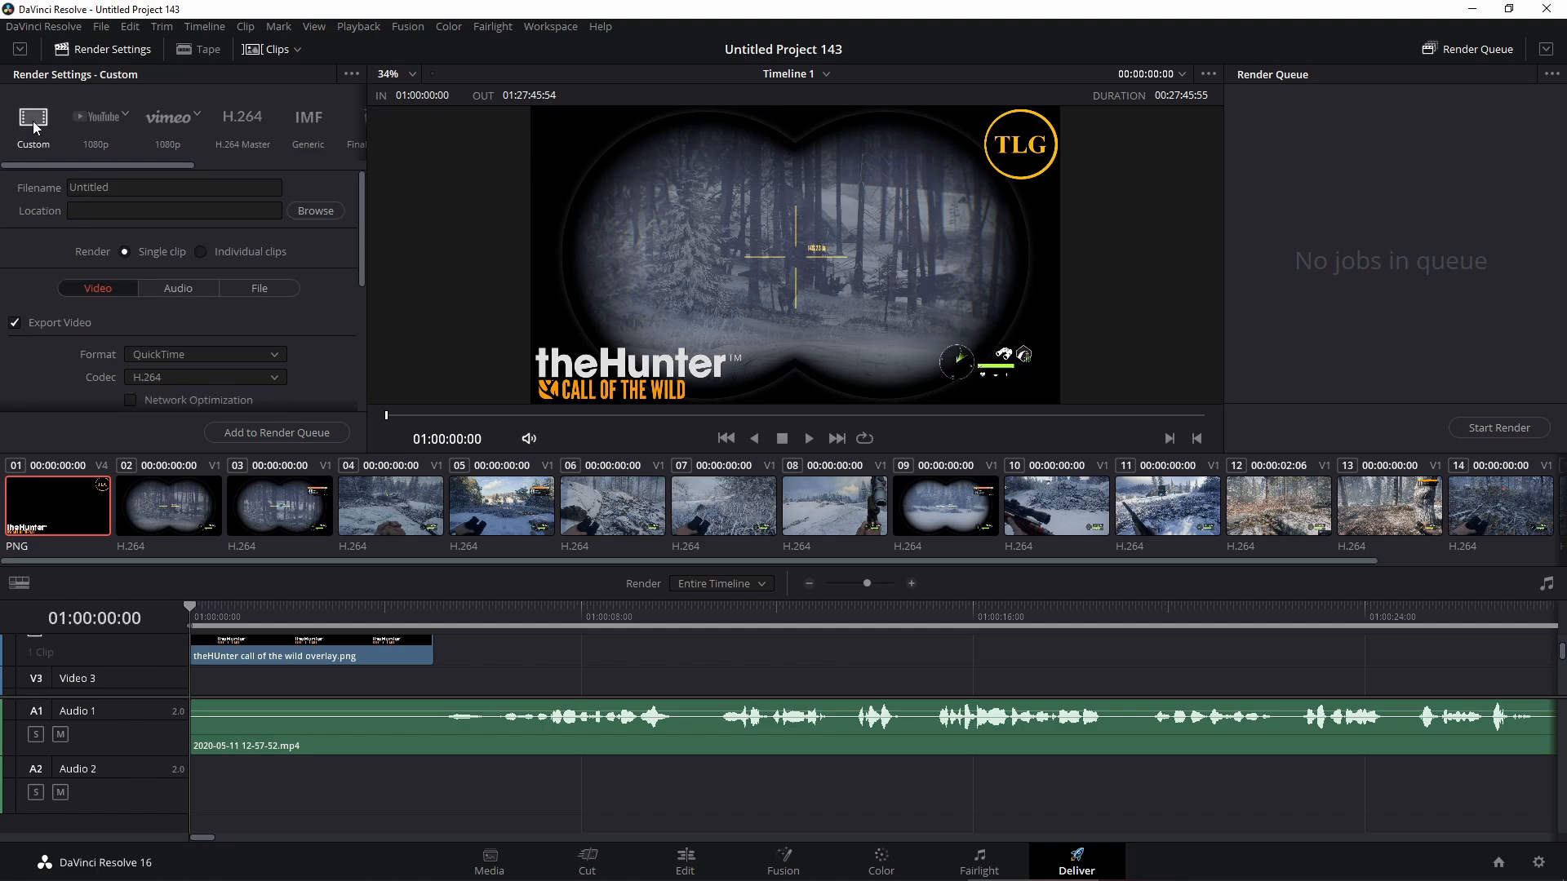
click(93, 125)
click(31, 119)
Restrict the export video quality to 50000 Kb/s in the Custom render settings.
scroll(320, 284, down, 3)
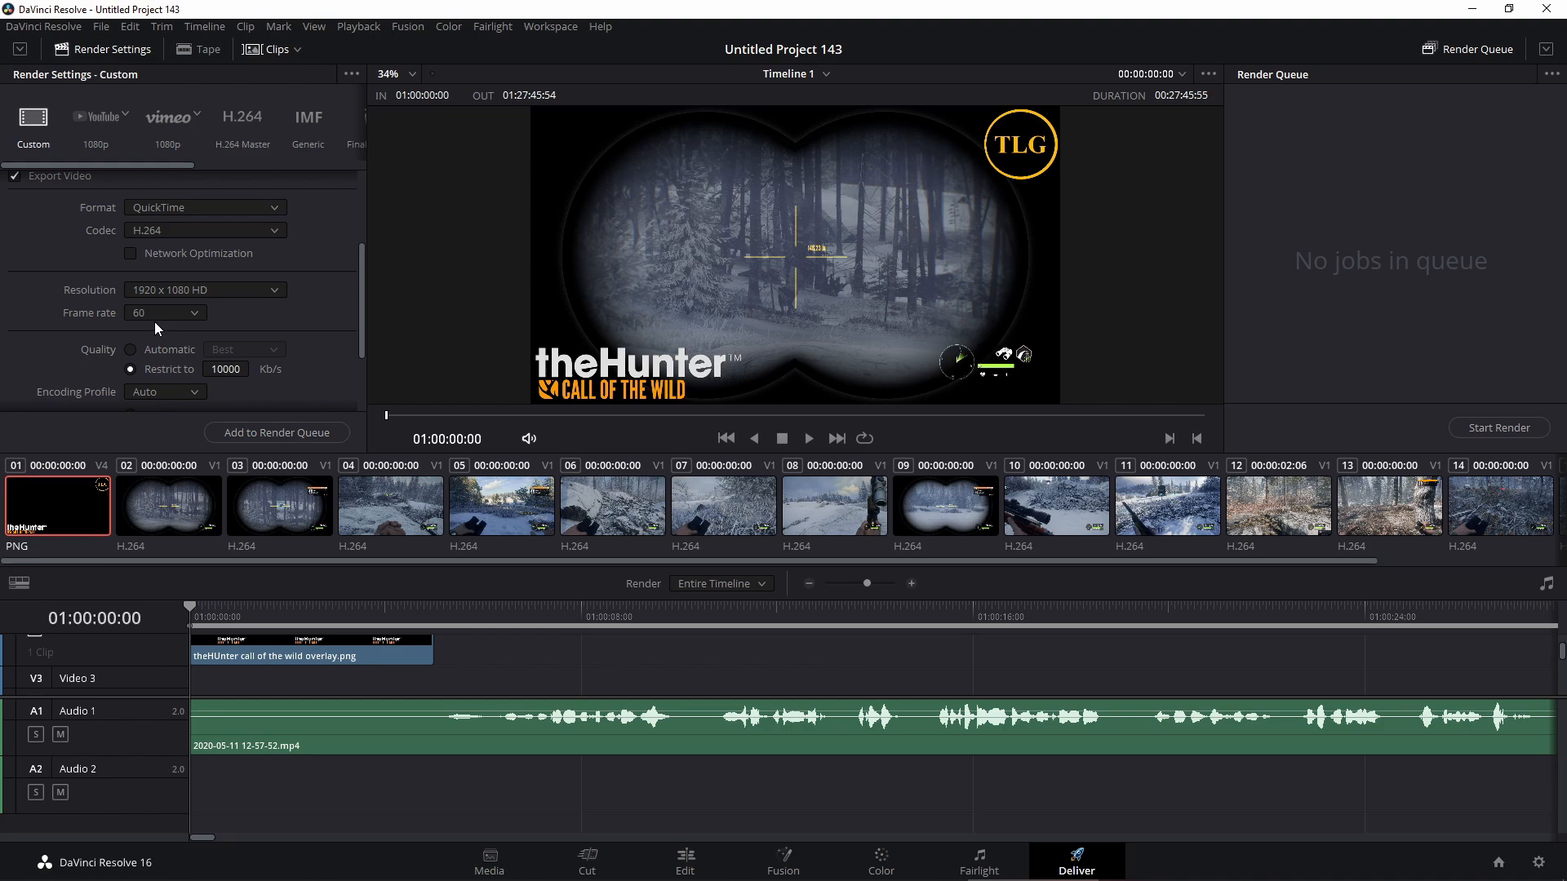
scroll(352, 300, down, 1)
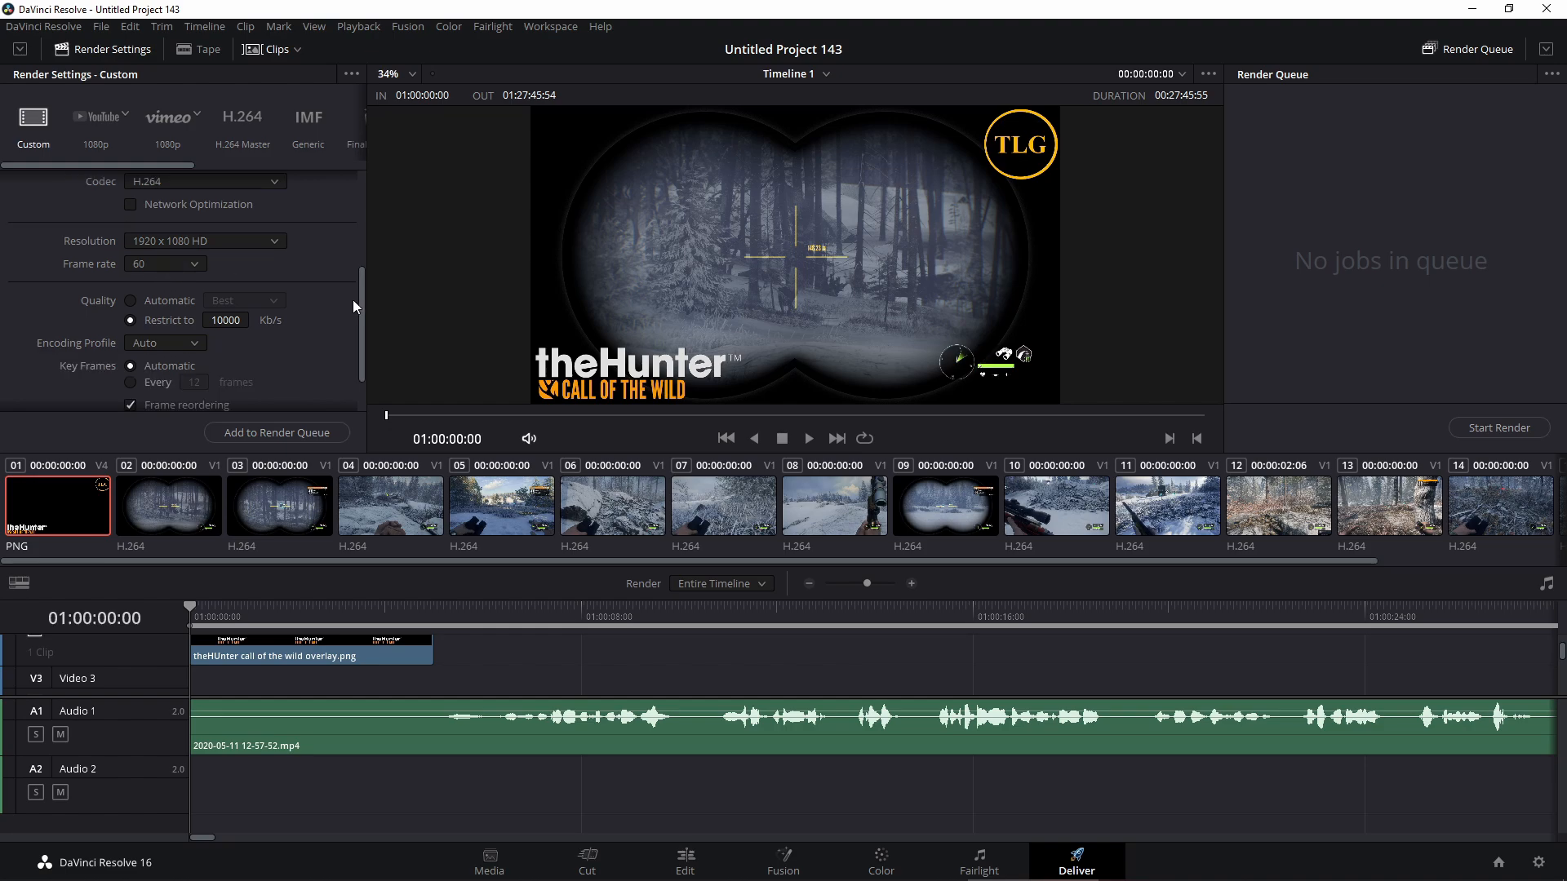
click(238, 320)
key(BackSpace)
text(50000)
click(320, 364)
Add the timeline to the render queue and enter an output file name beginning with "the" in the Videos folder.
scroll(341, 312, up, 5)
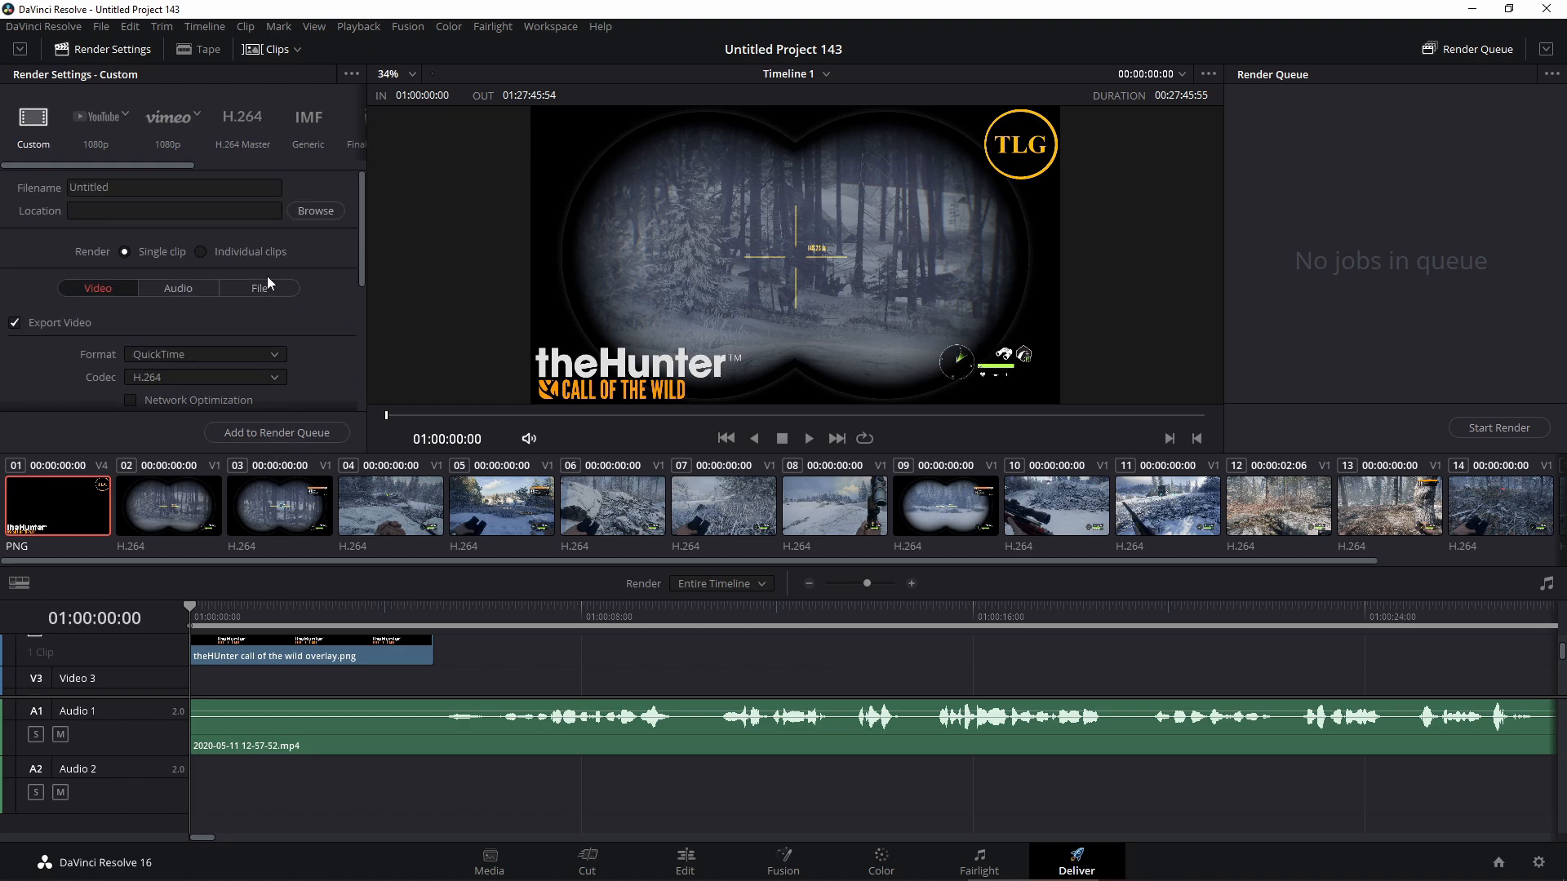
scroll(313, 287, down, 1)
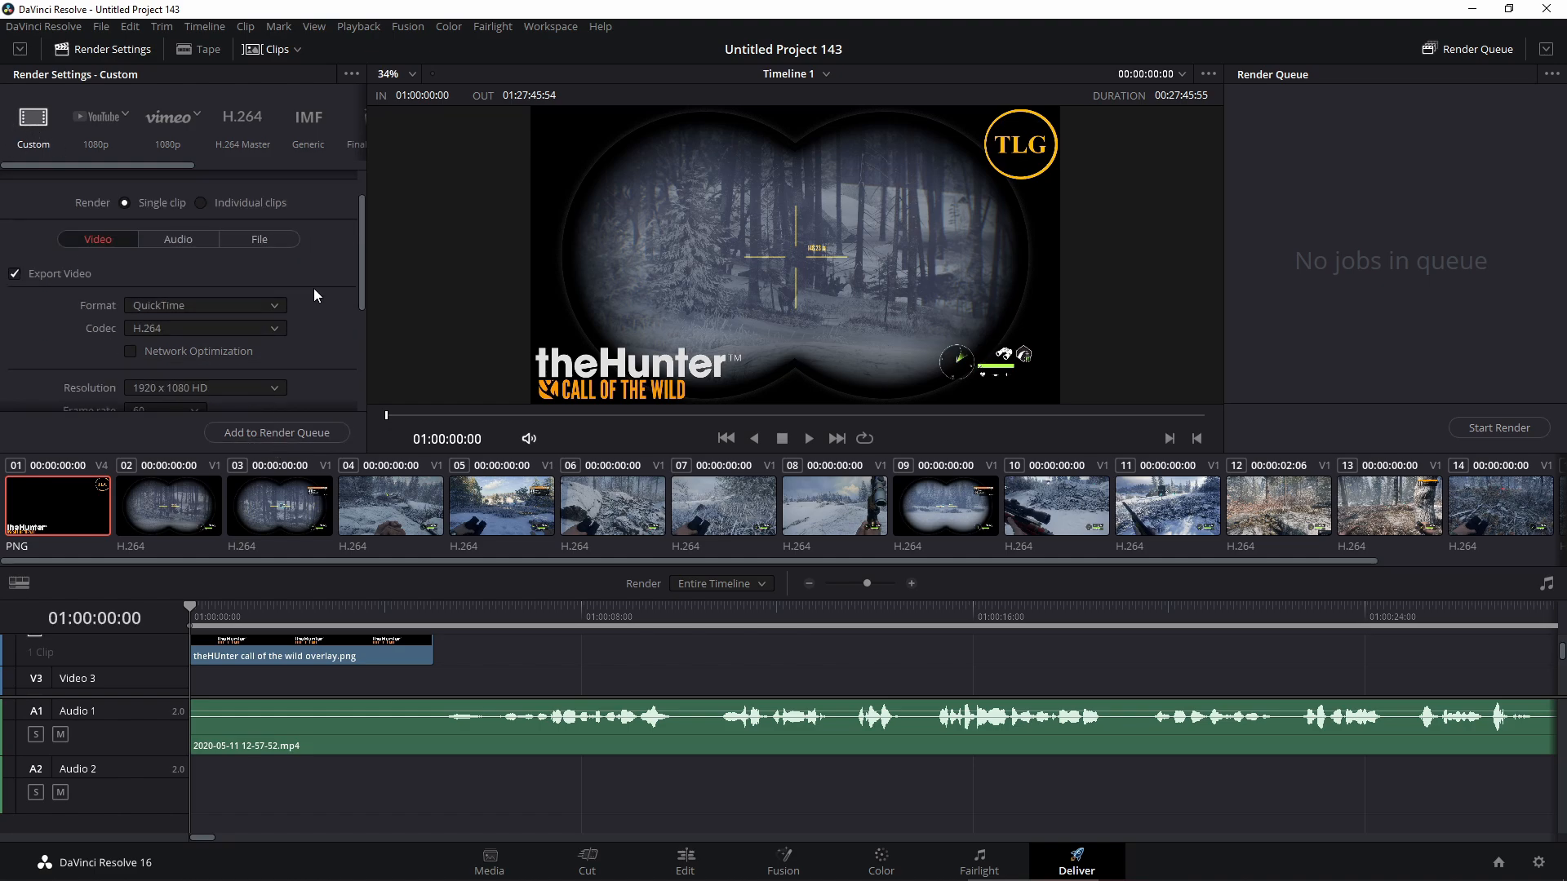
scroll(183, 327, down, 1)
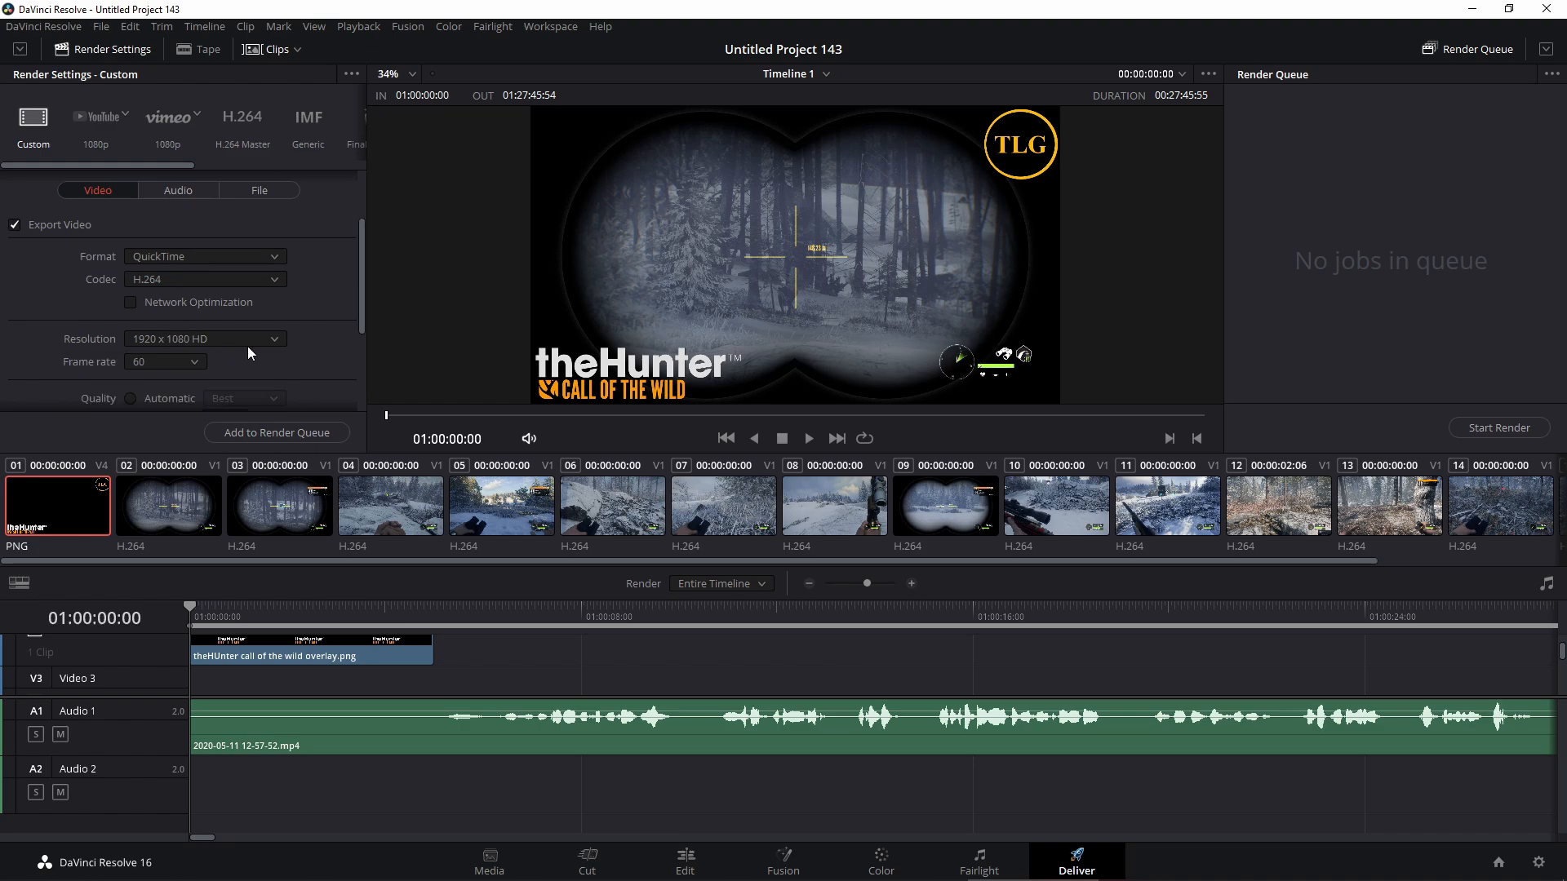
scroll(317, 350, down, 1)
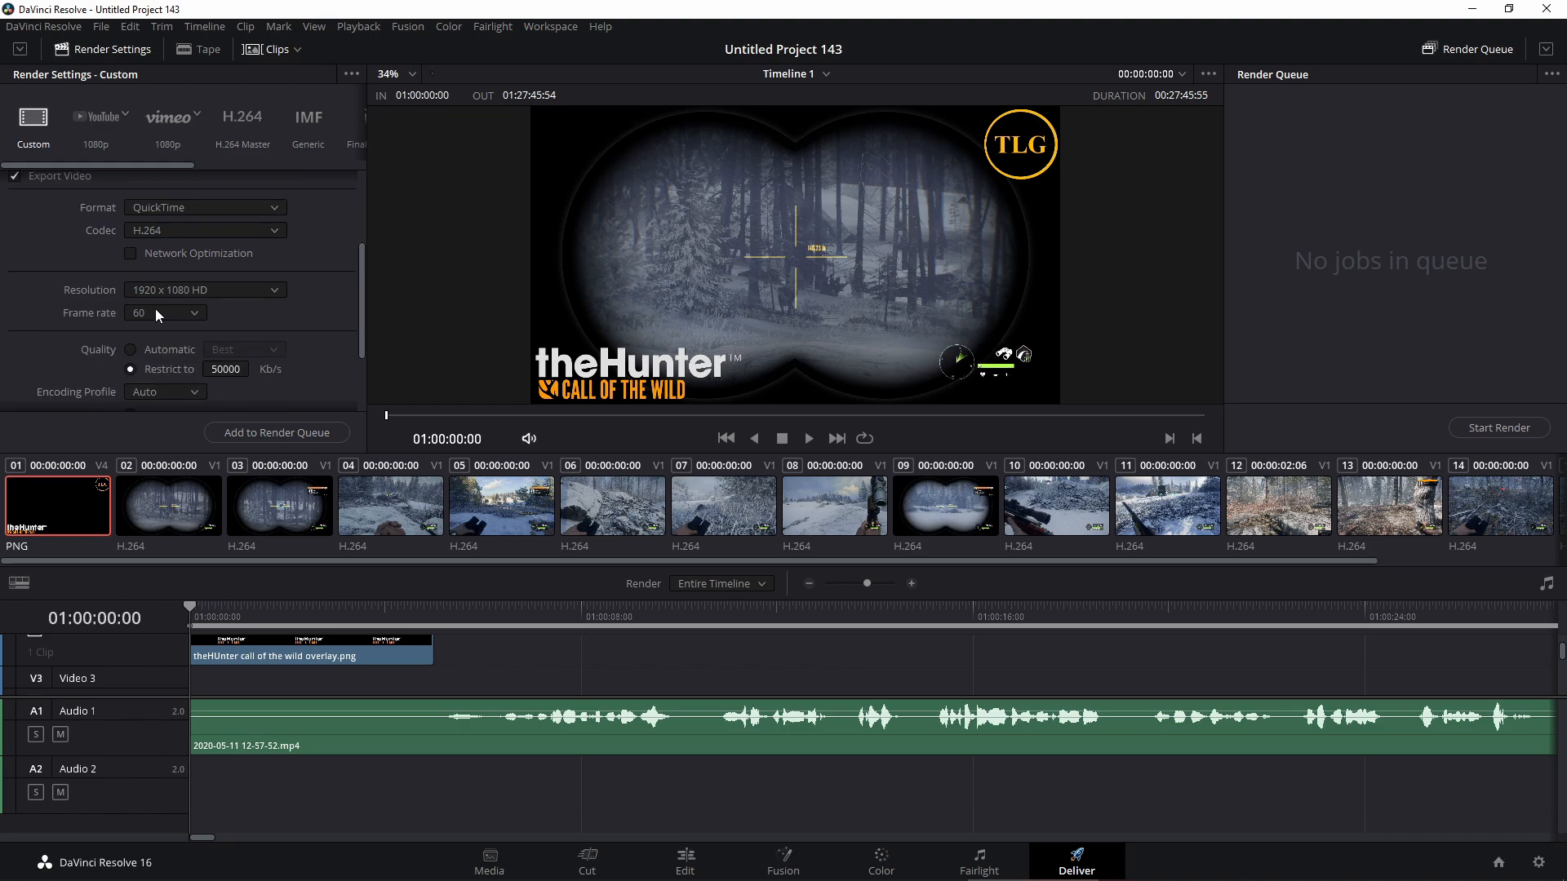
scroll(298, 310, down, 1)
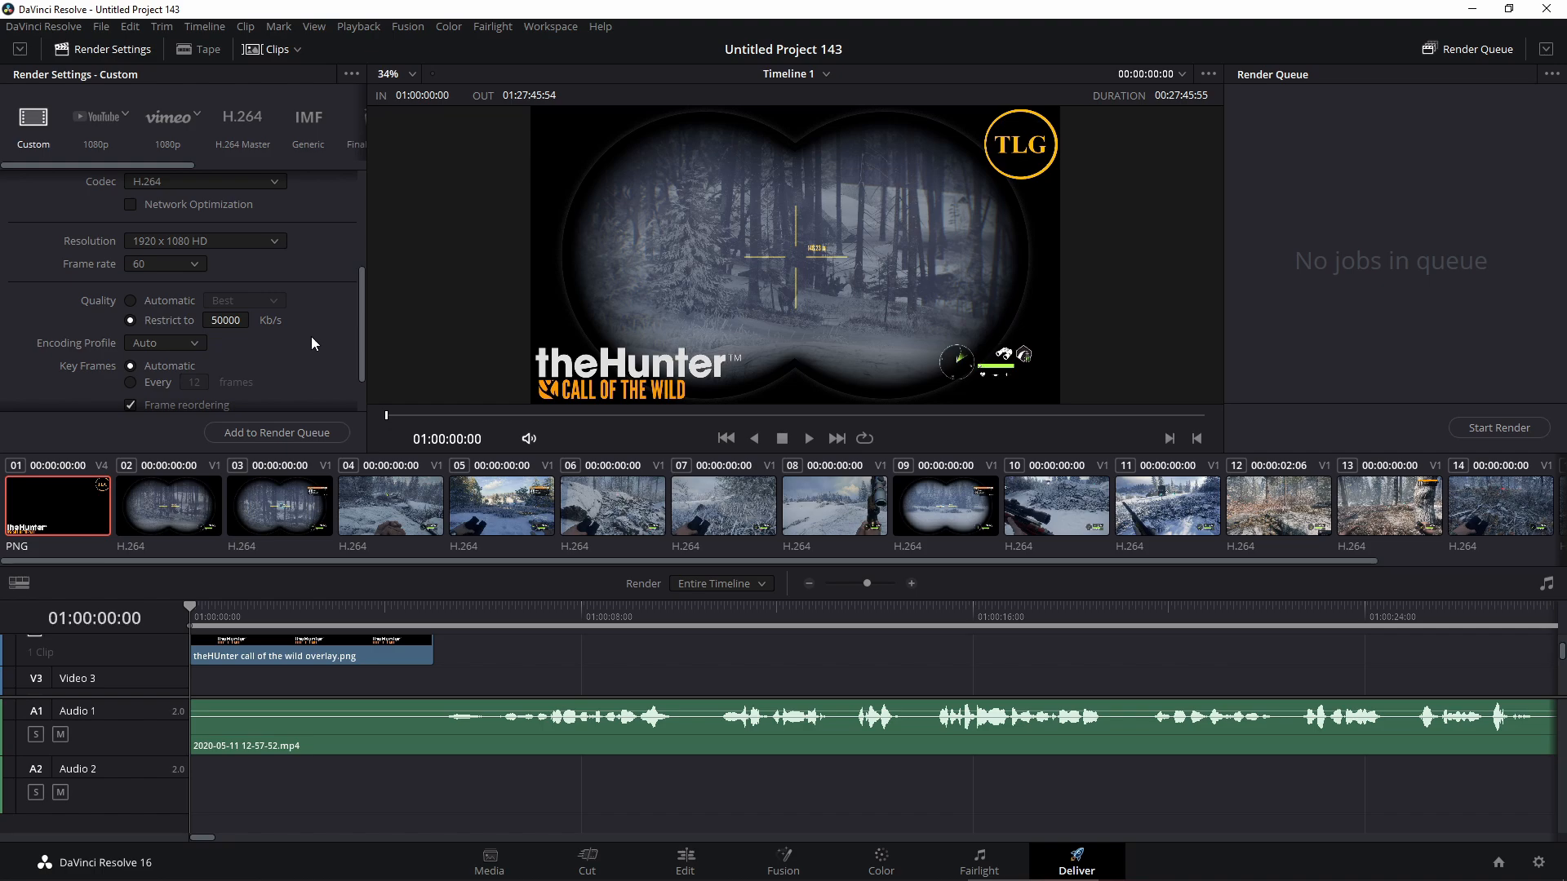
scroll(315, 343, down, 1)
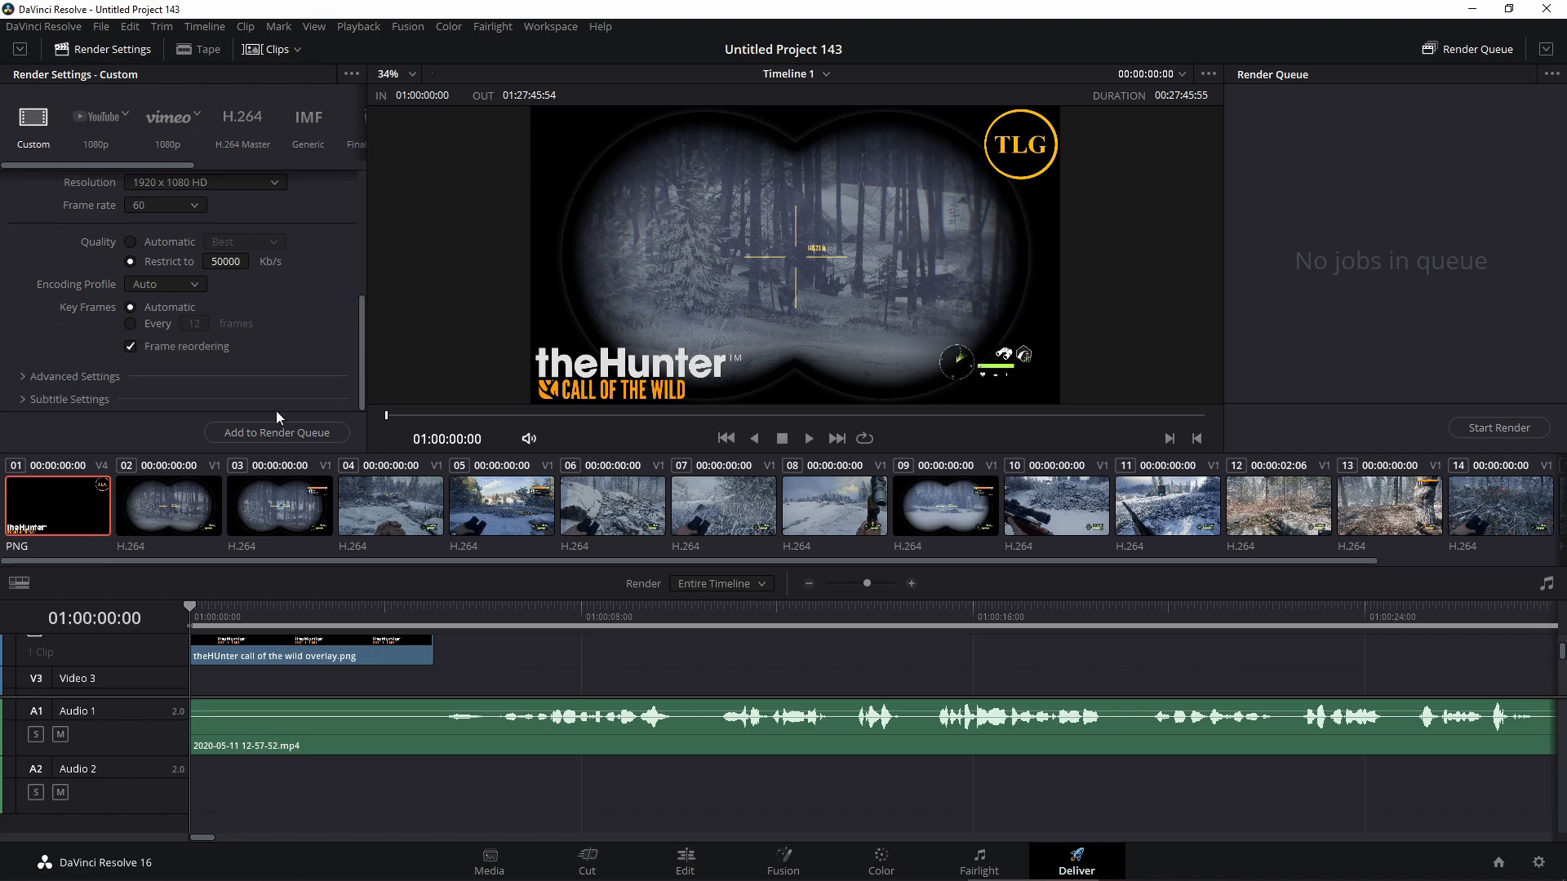
click(273, 431)
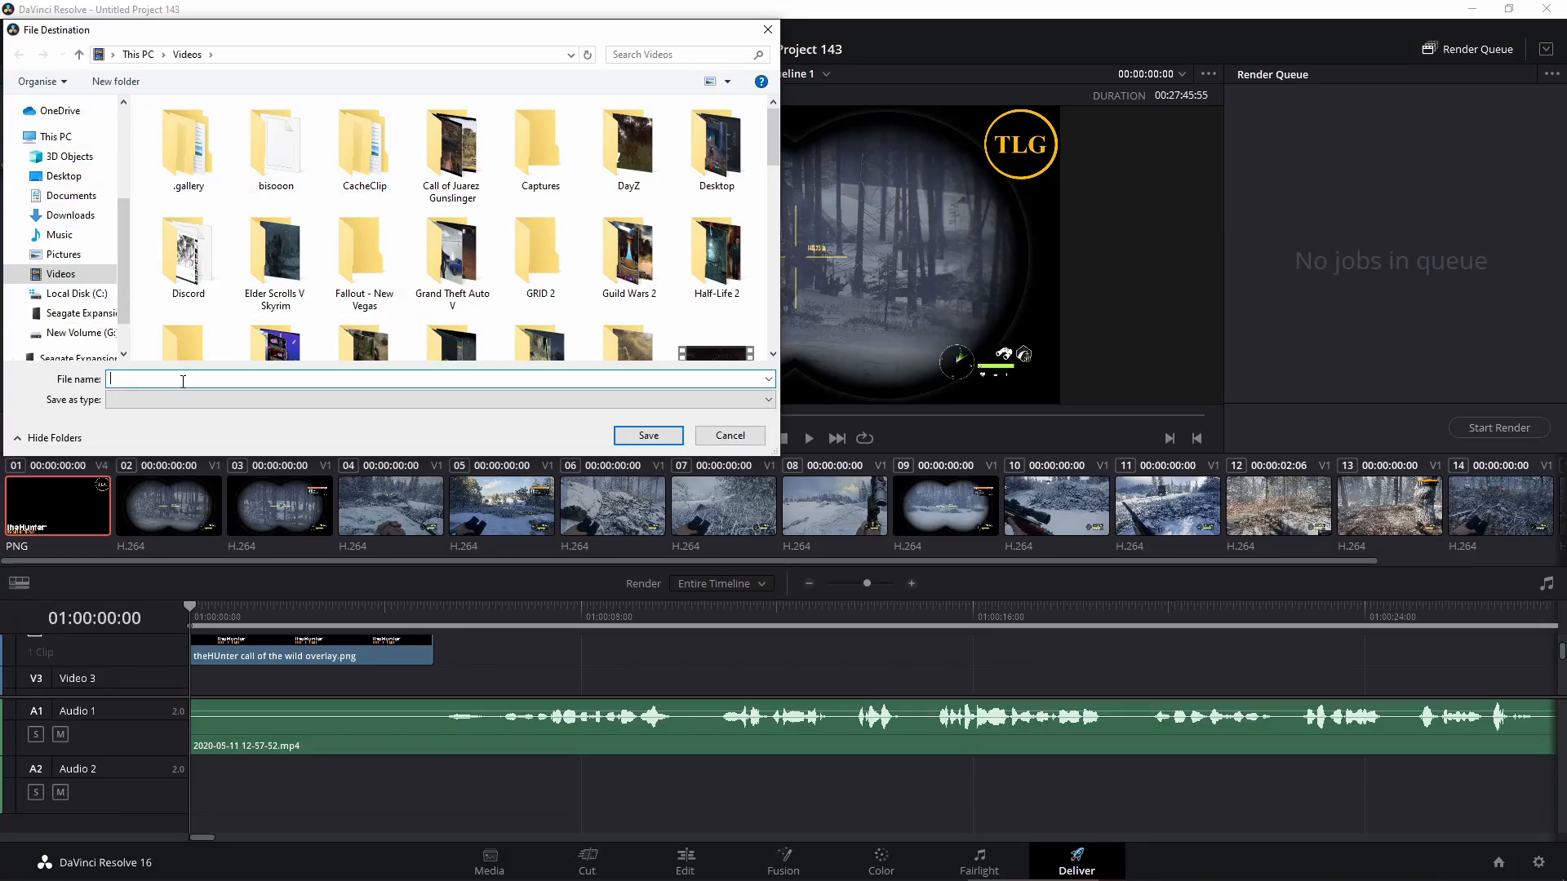
text(the)
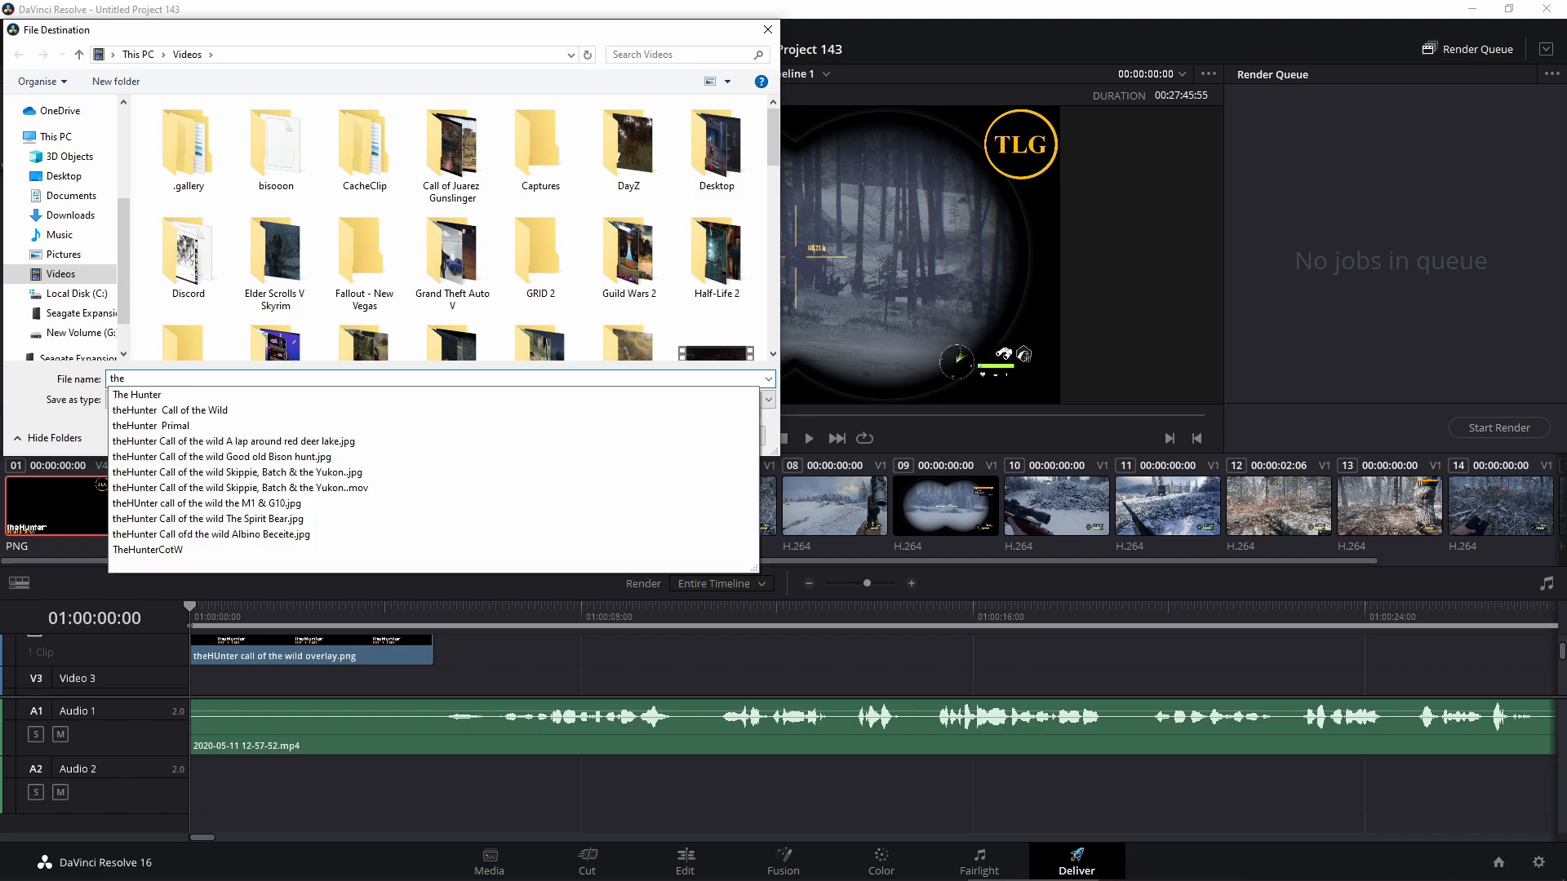
Name the output file "theHunter Call of the wild Bear" in the Videos folder and save it as a render job.
text(Hunter )
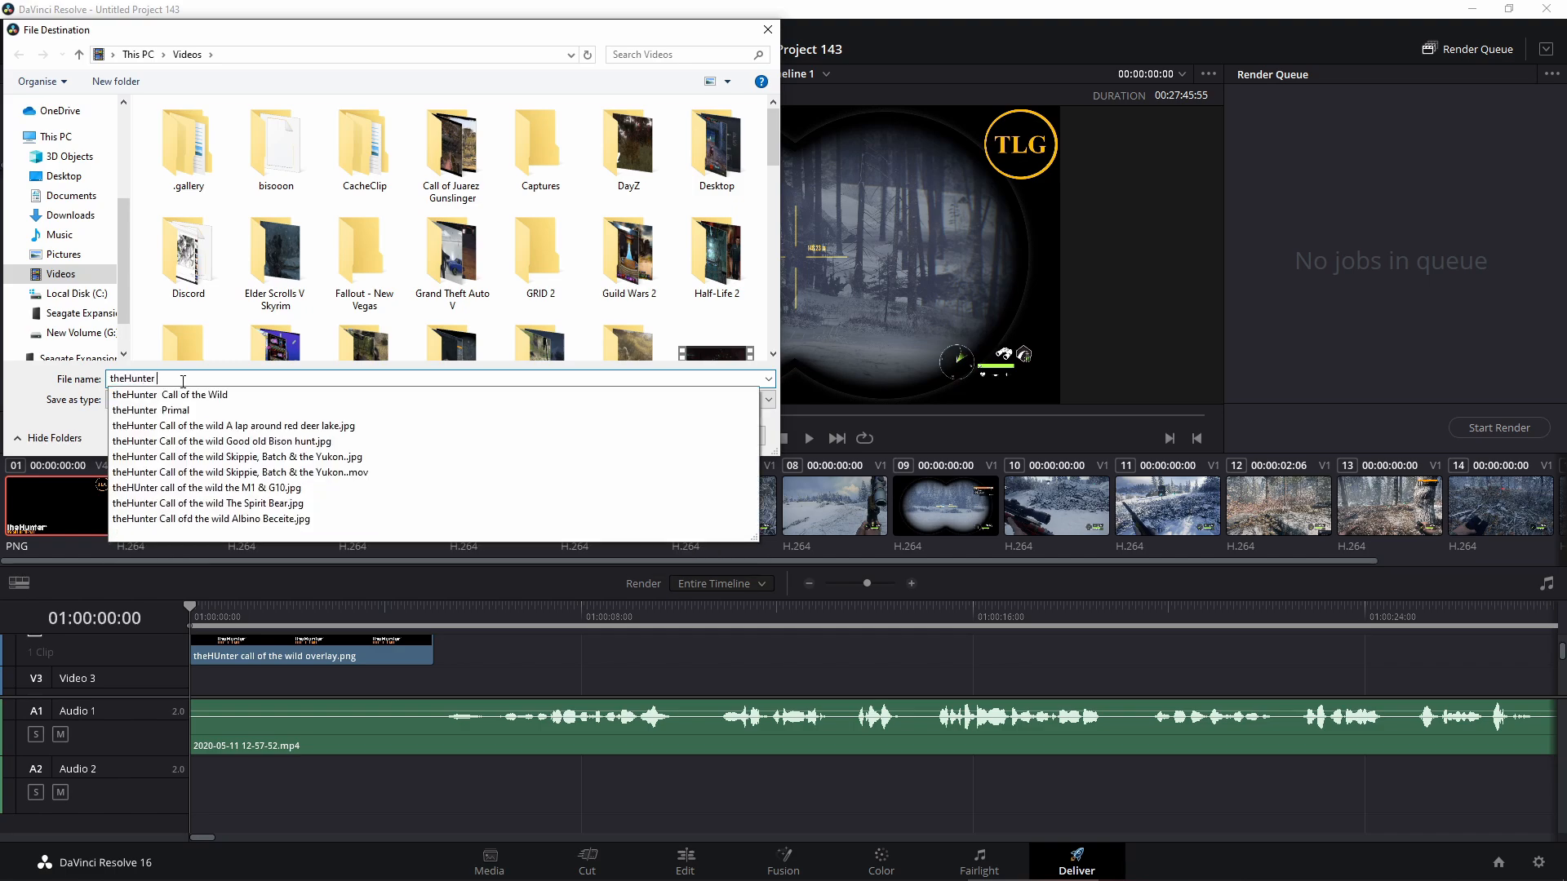
text(Call o)
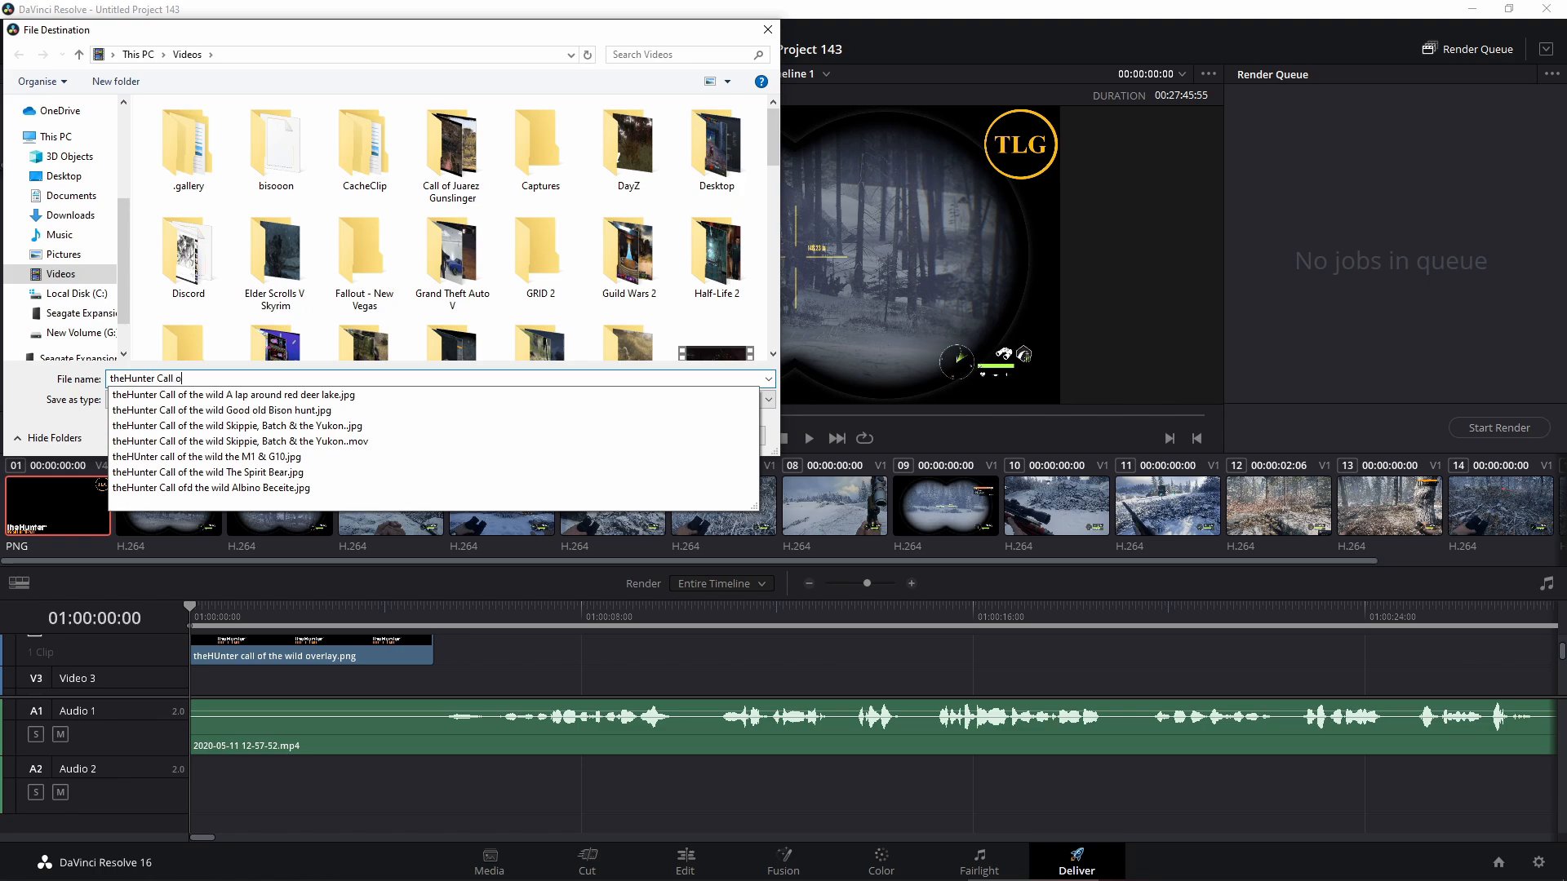
text(f the wild)
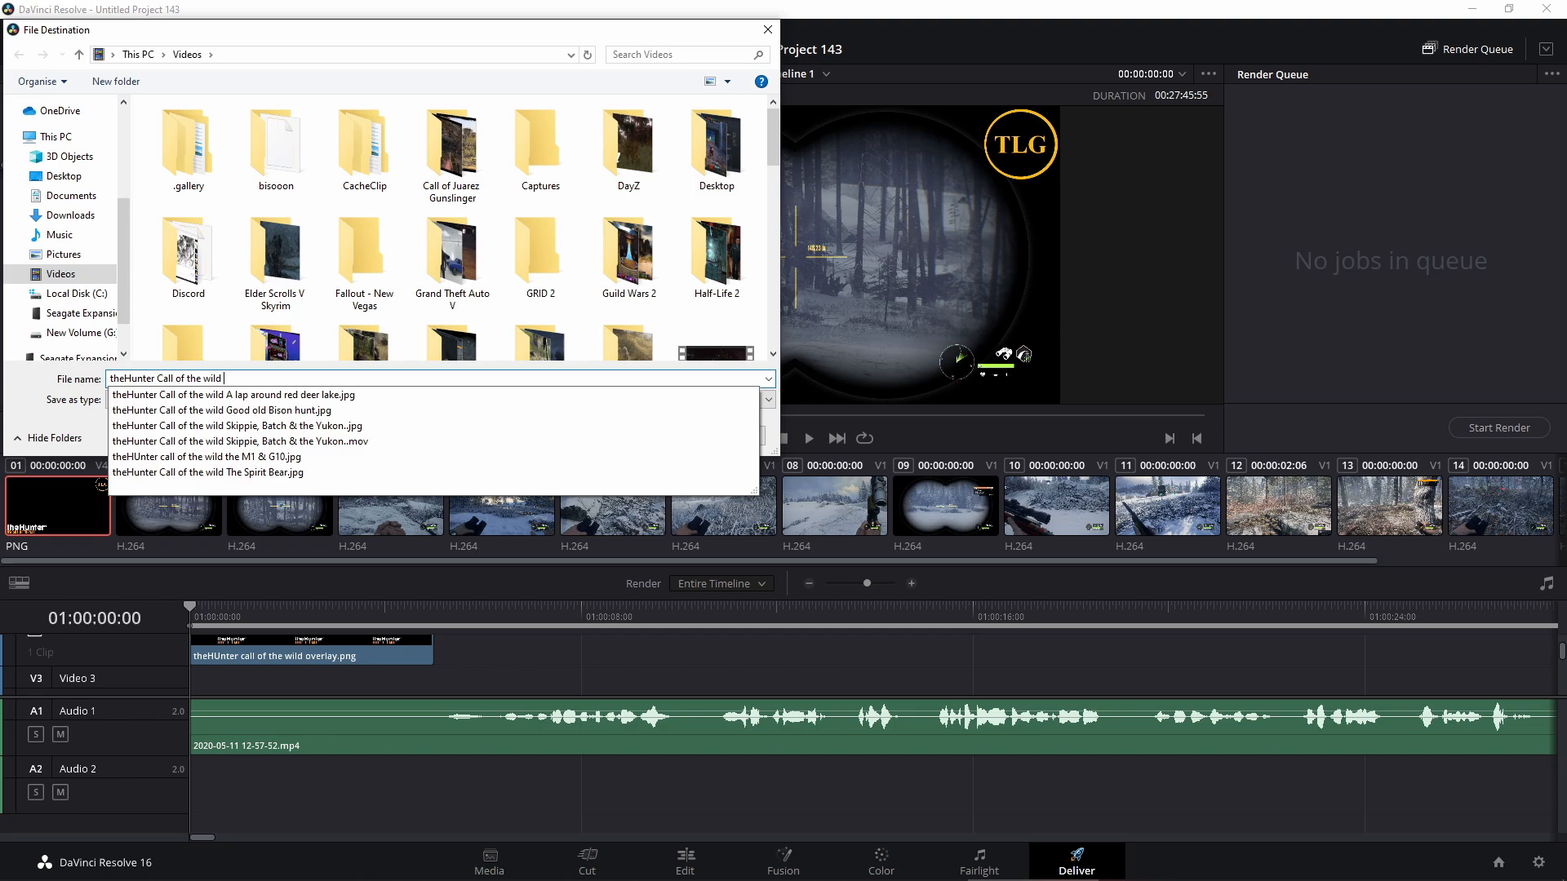
text(Bear)
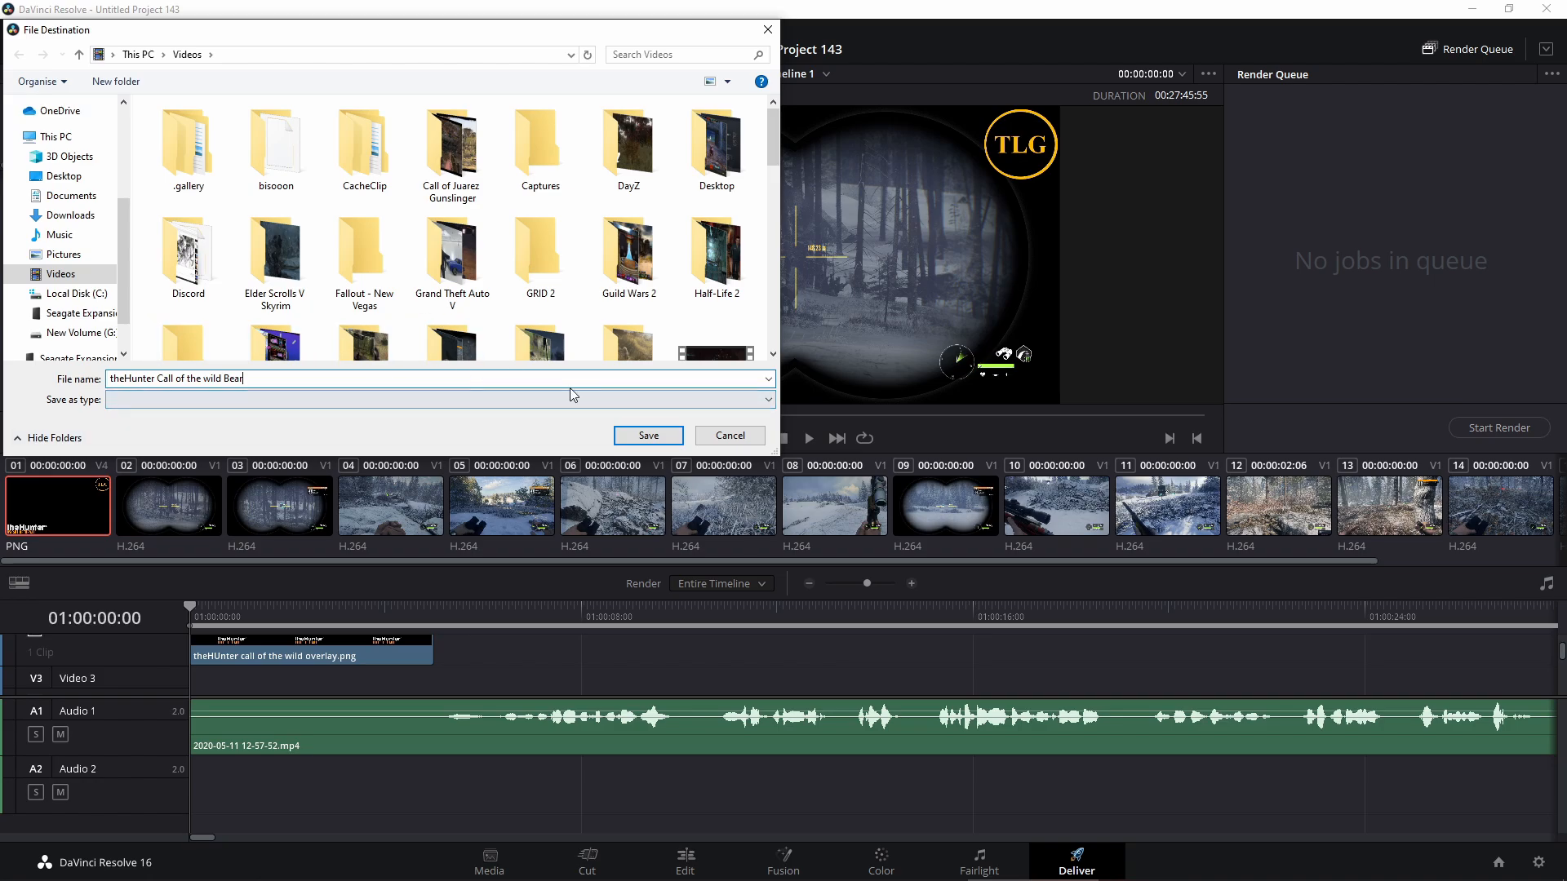
click(647, 436)
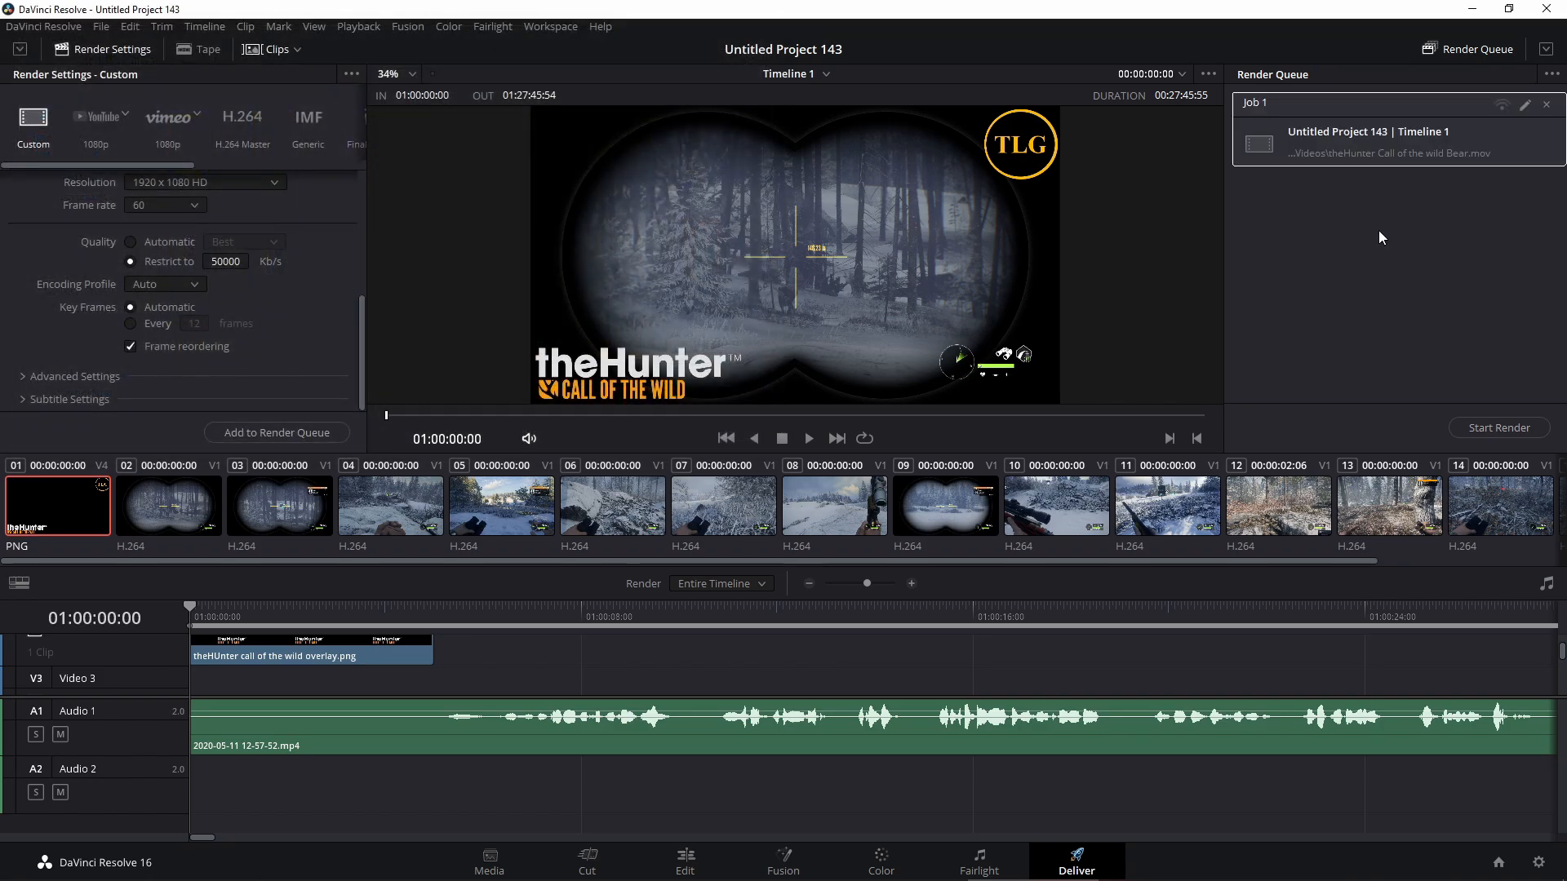
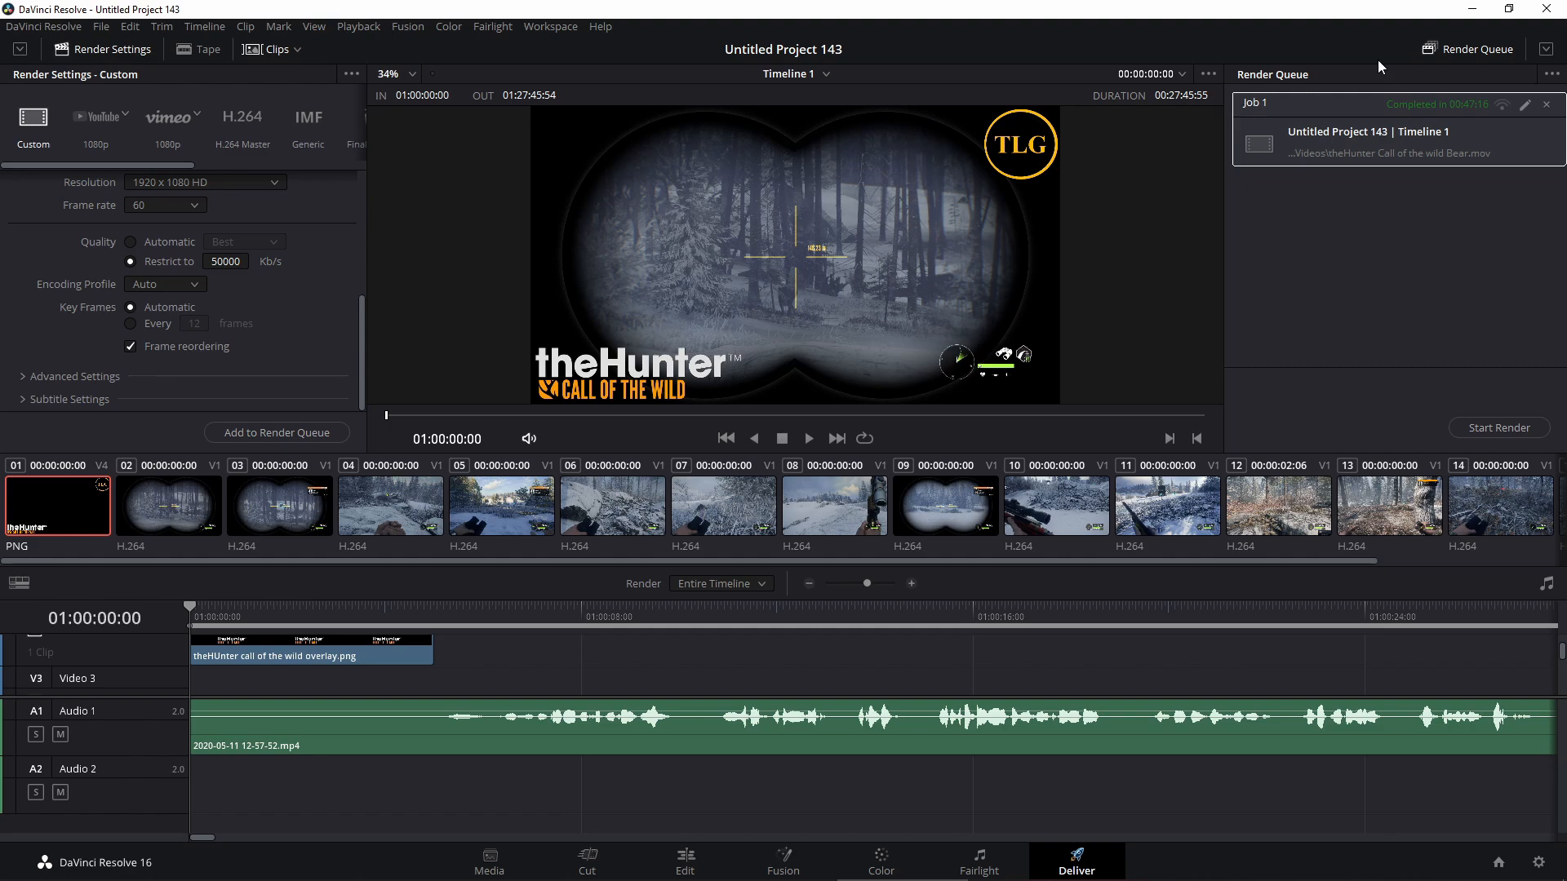
Switch to the Videos folder in File Explorer and open the rendered video "theHunter Call of the wild Bear".
click(1476, 9)
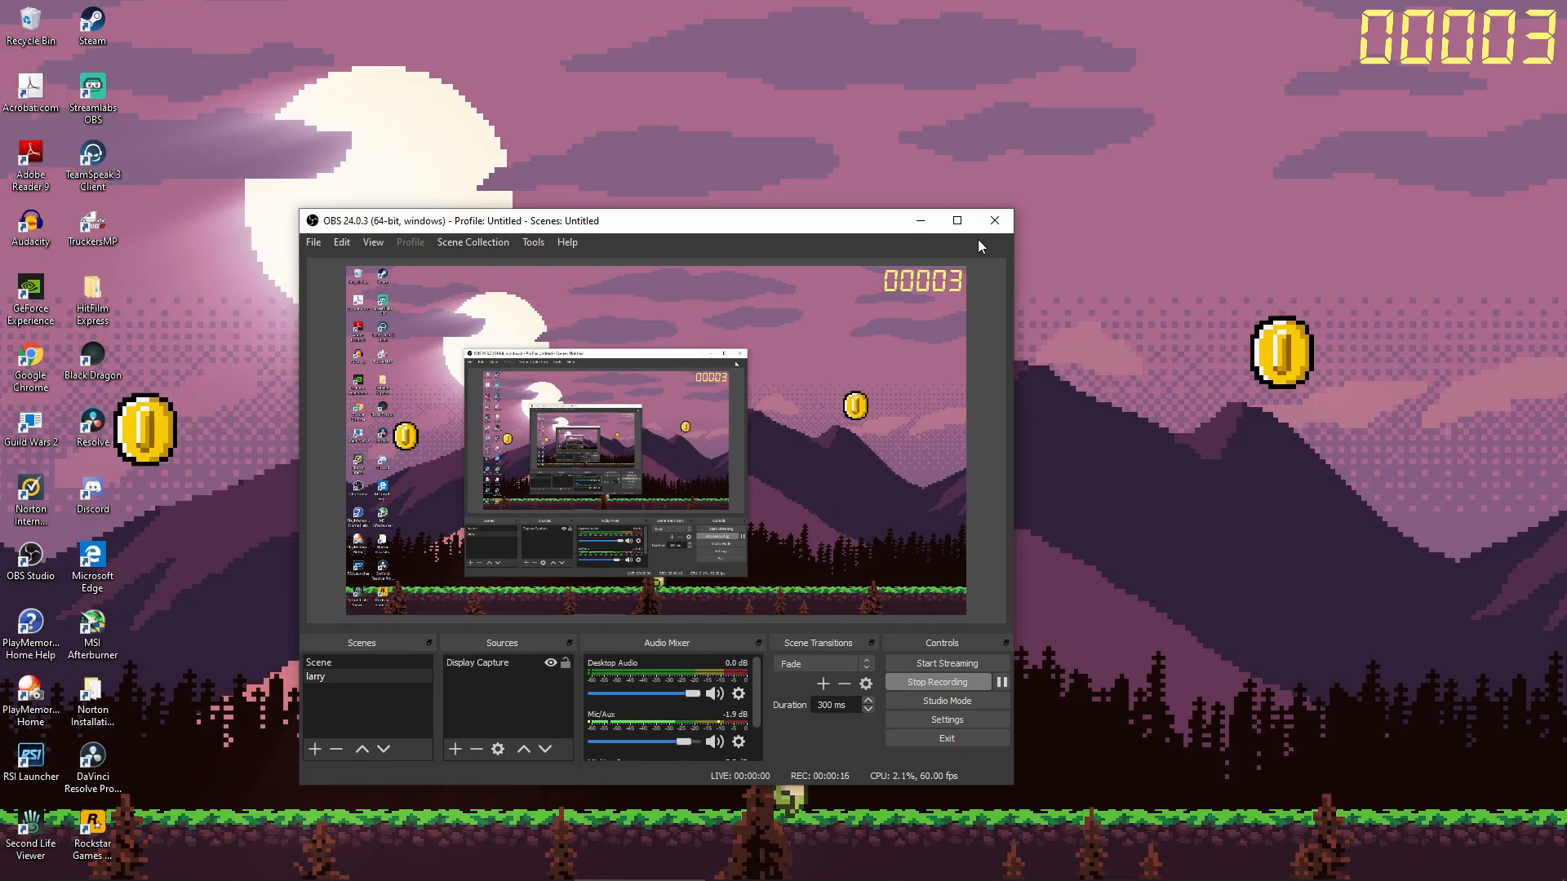
click(927, 225)
click(167, 864)
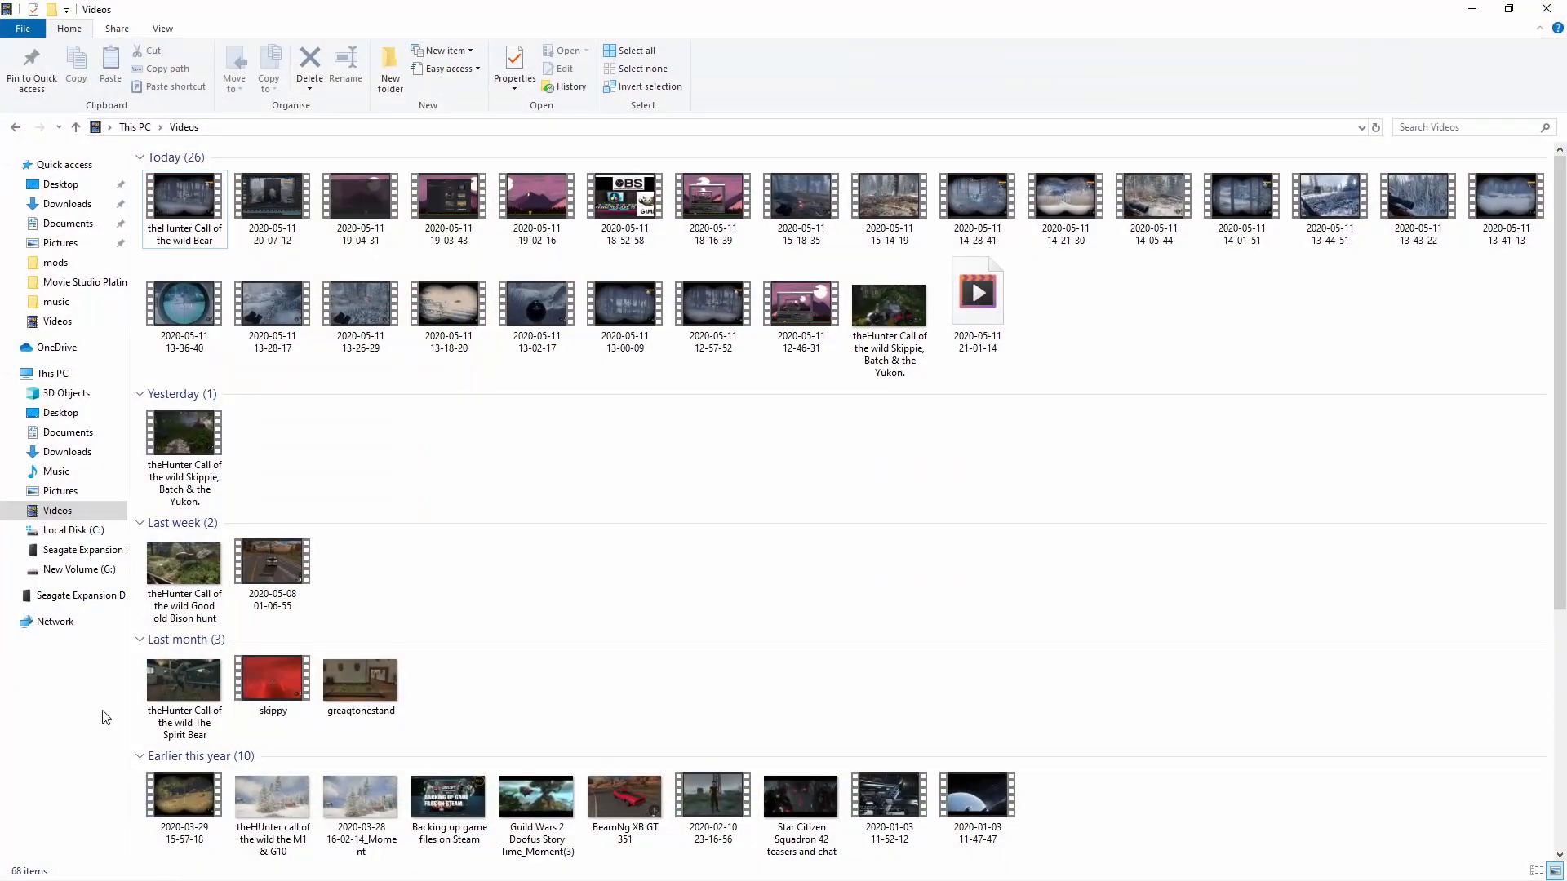
right_click(183, 198)
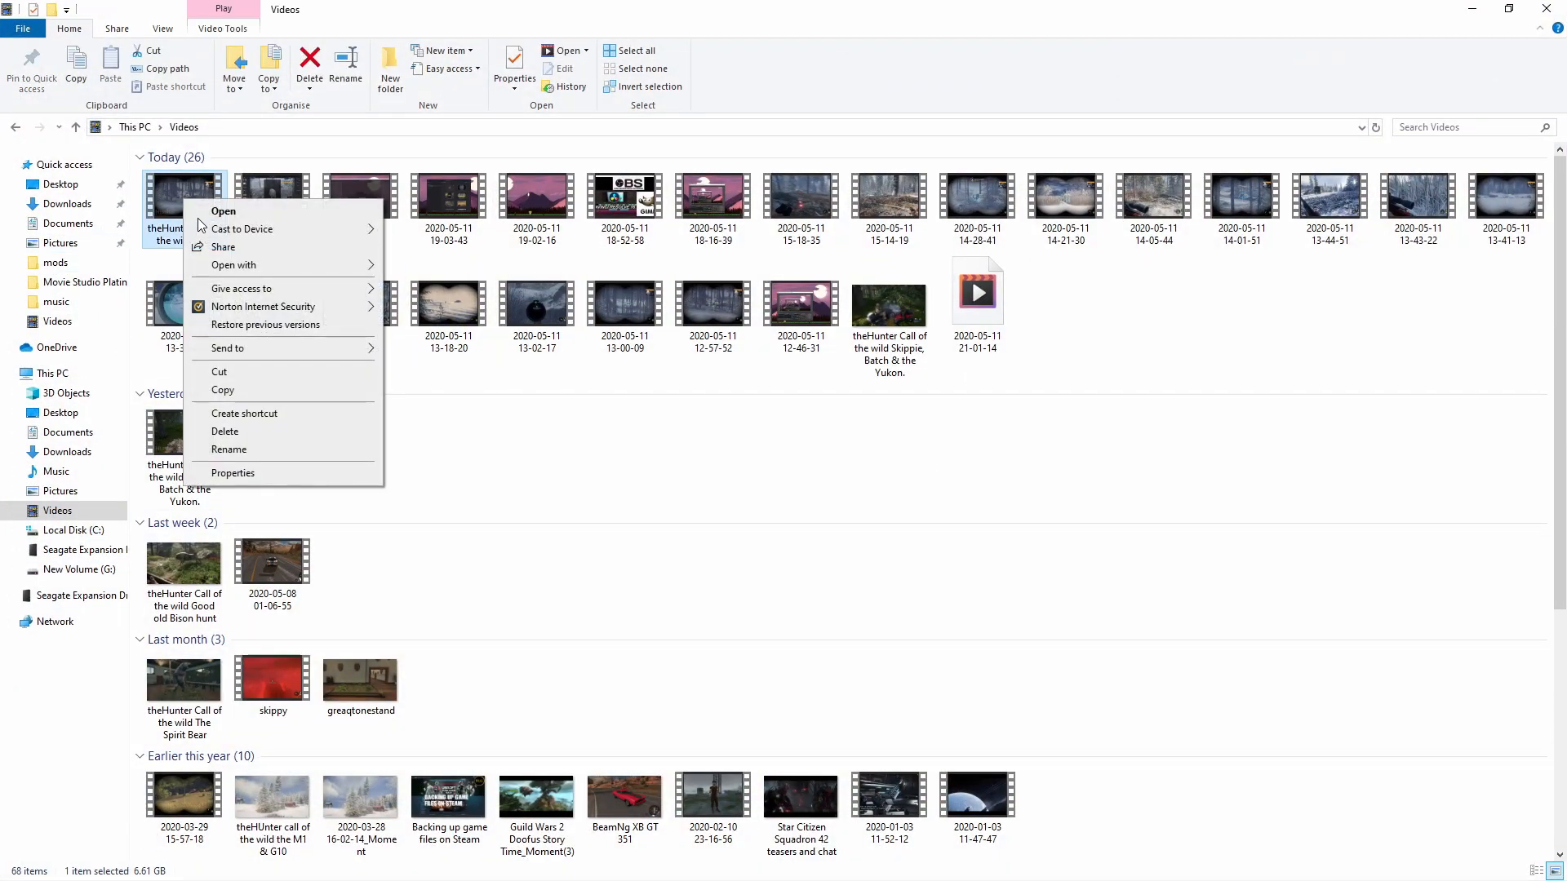
click(189, 200)
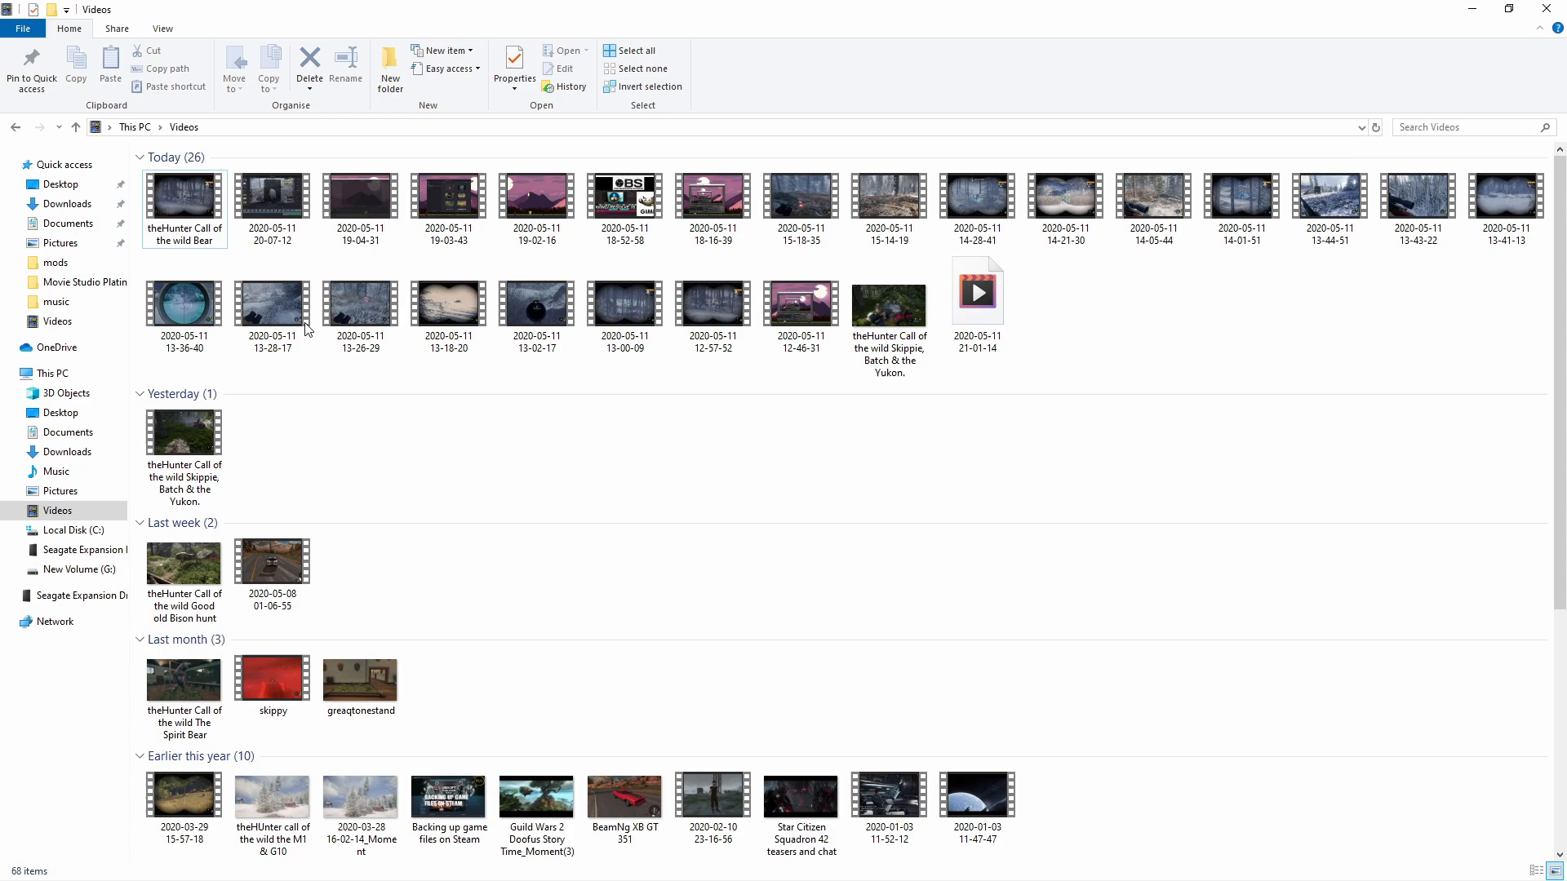
double_click(179, 194)
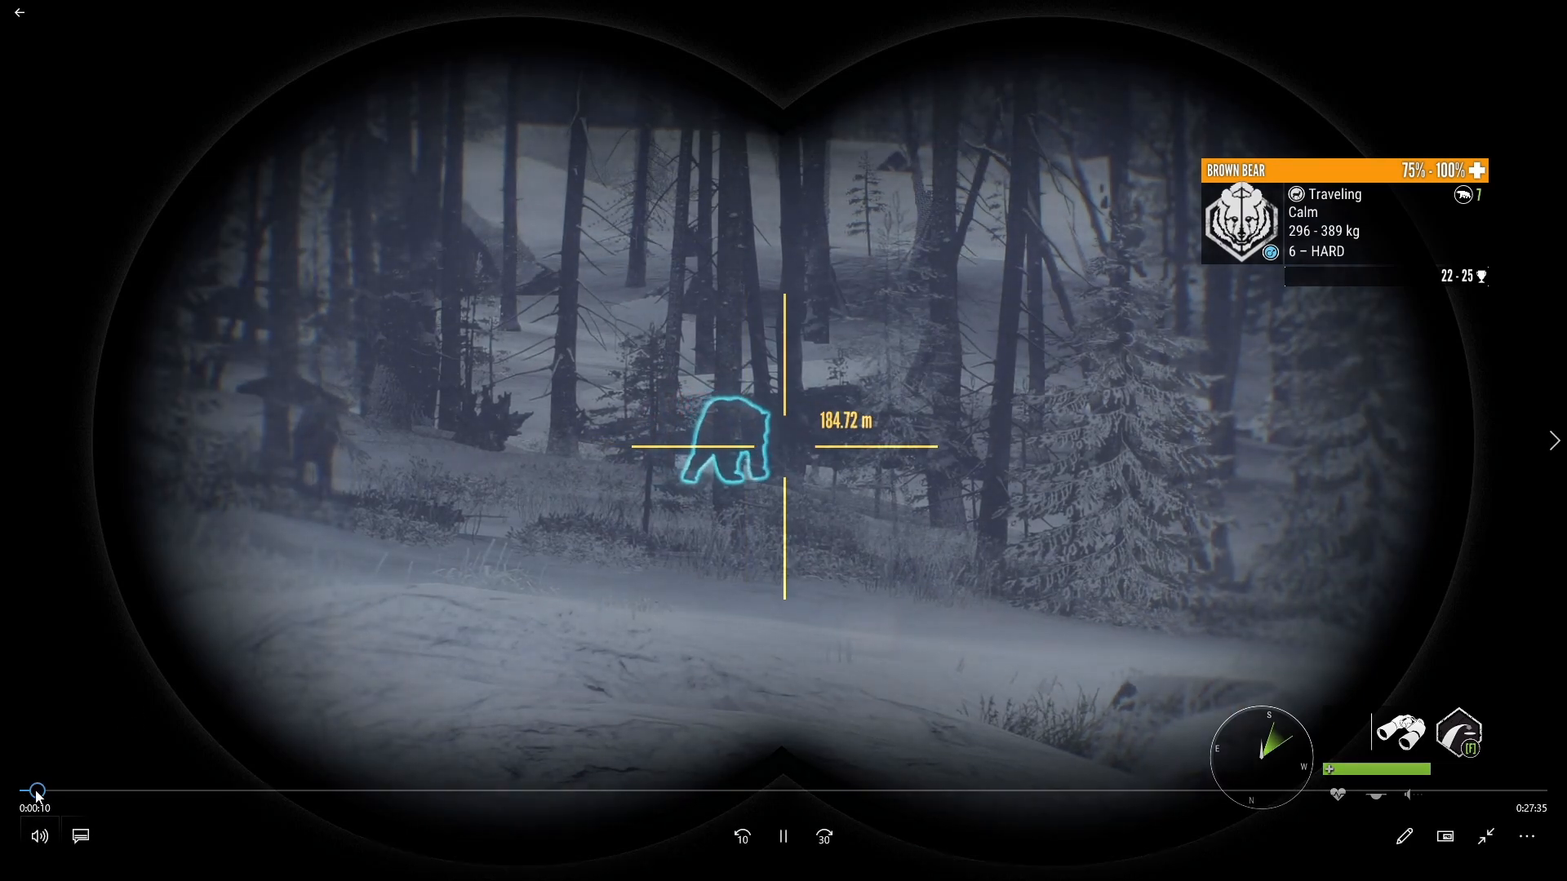
Skim through the rendered video from start to end to check it, and close the player.
drag(37, 792, 153, 830)
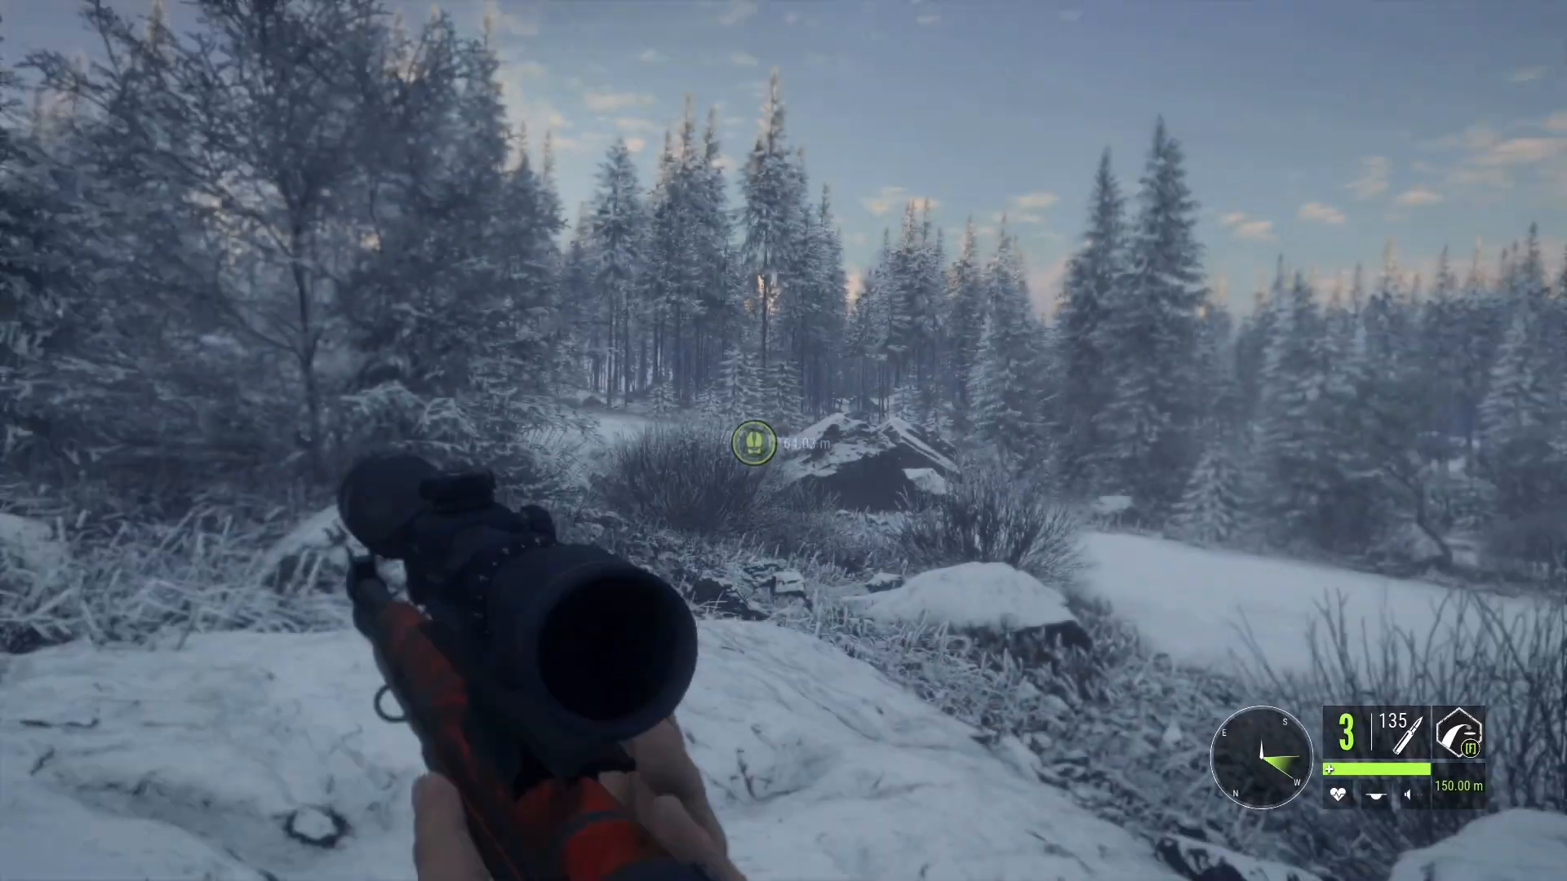
drag(165, 789, 1310, 816)
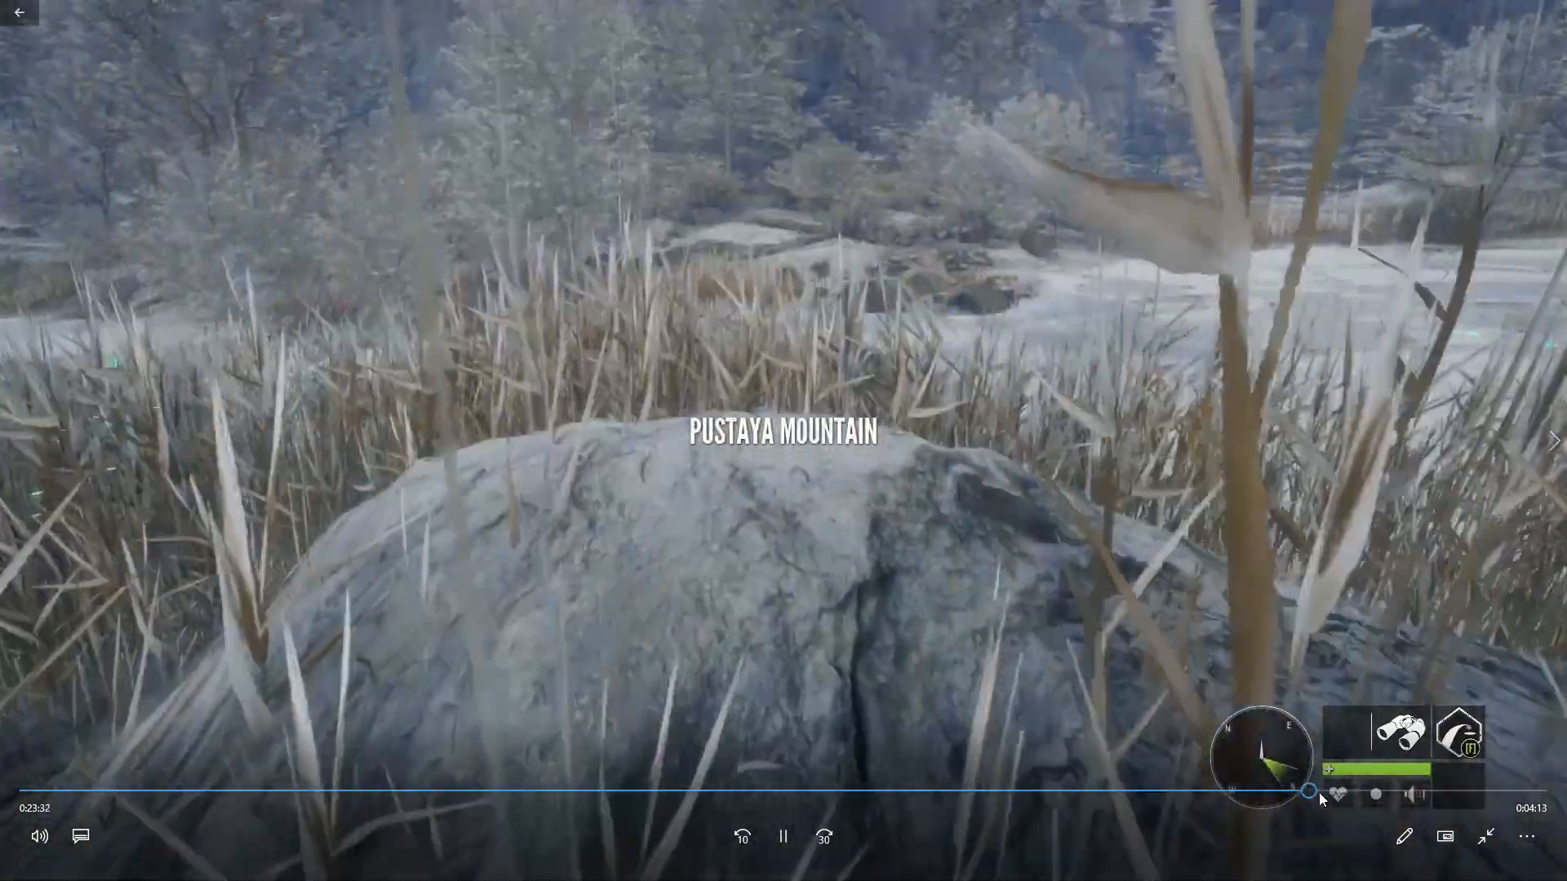
drag(1319, 792, 1484, 796)
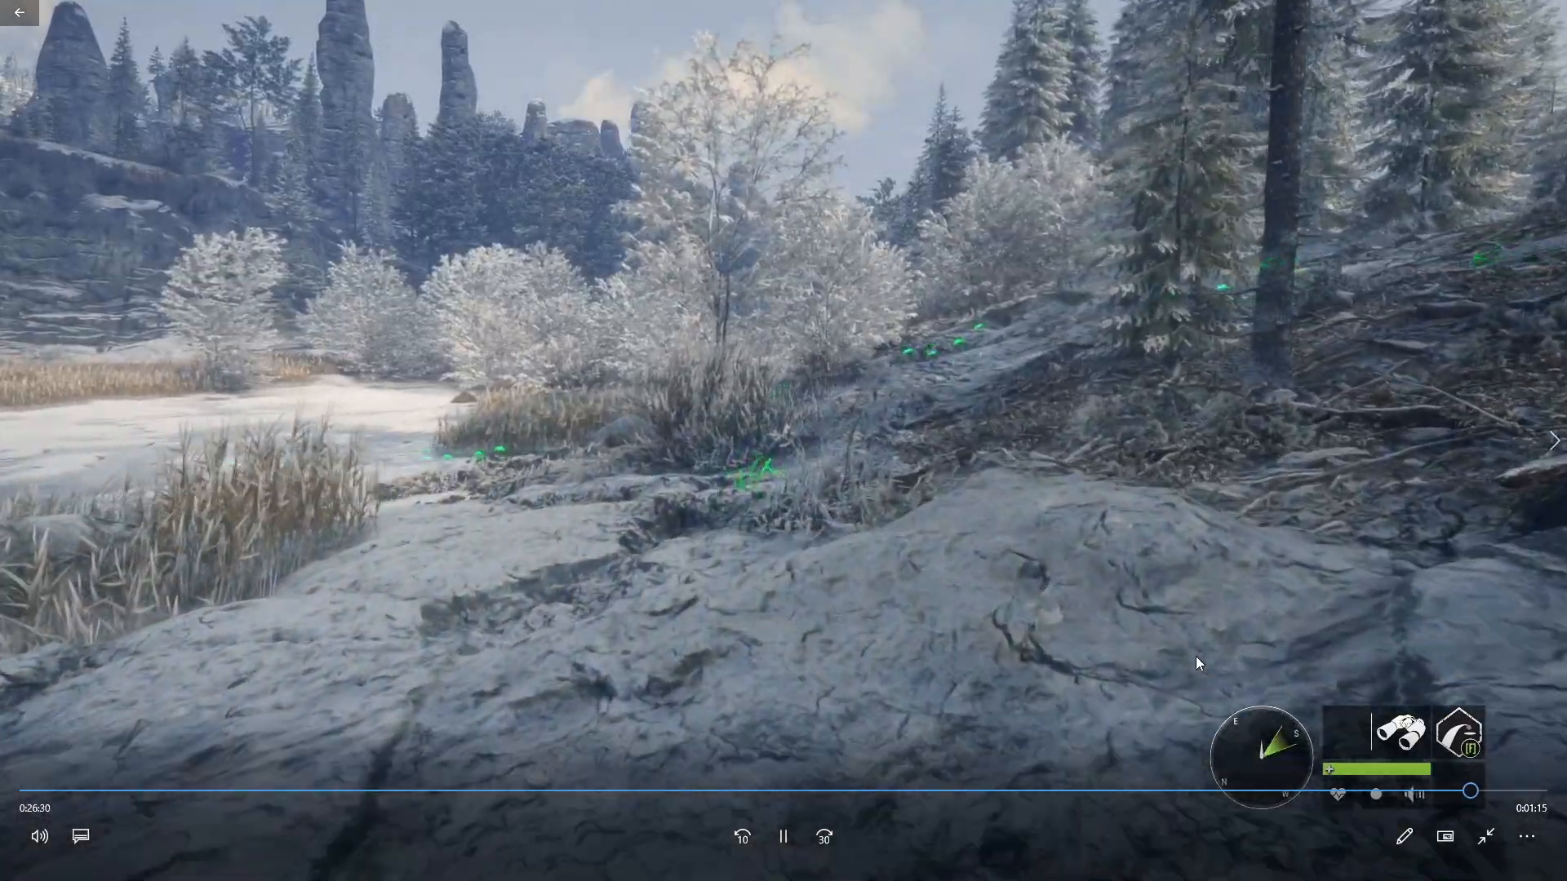
drag(1482, 792, 1525, 795)
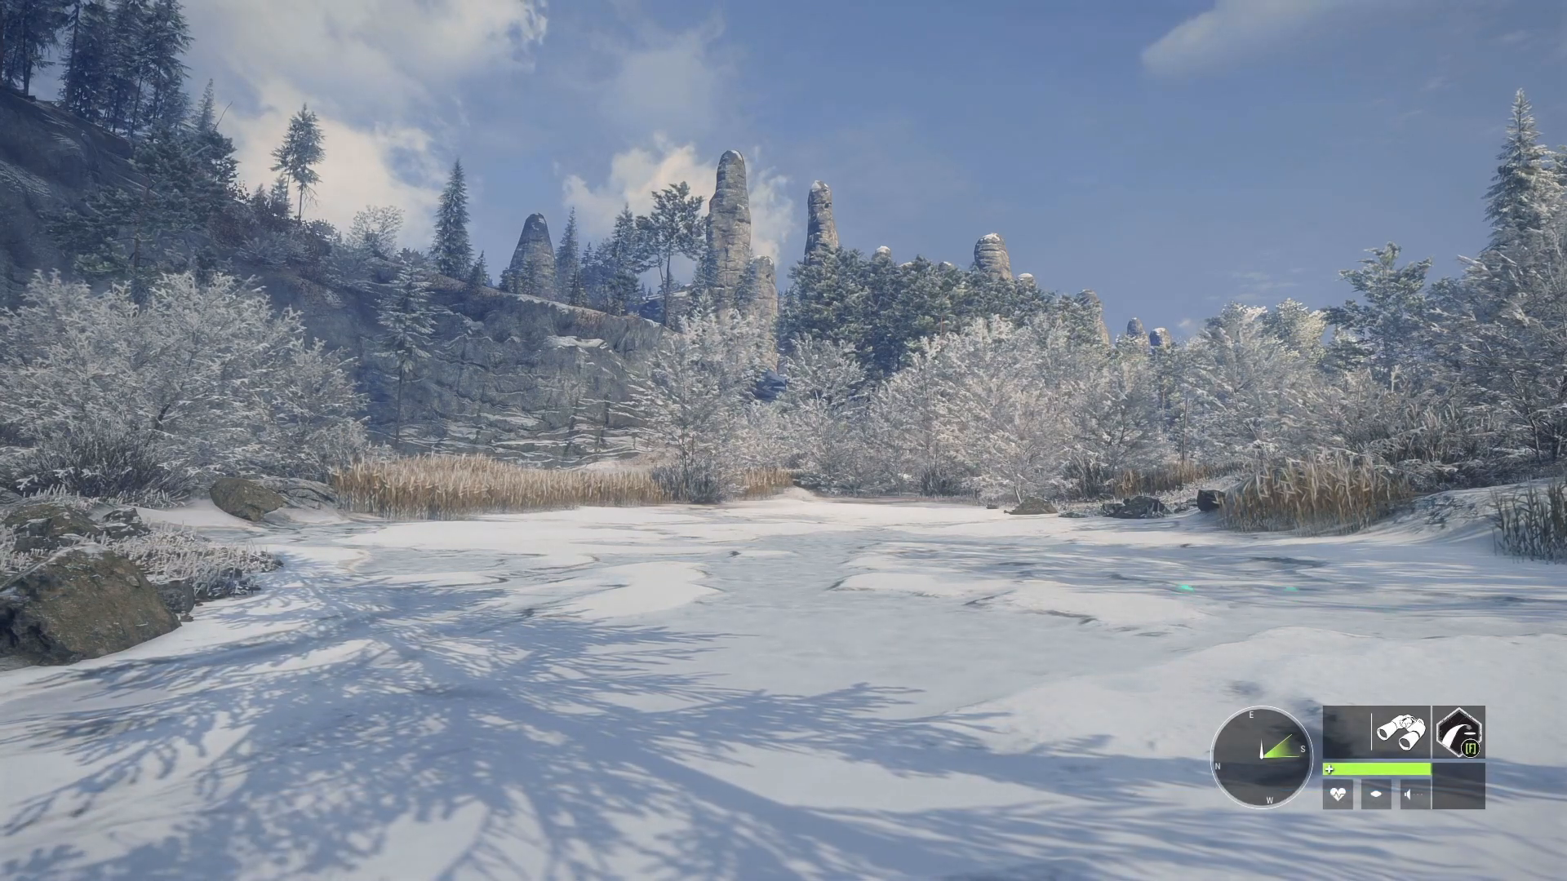
mouse_move(972, 608)
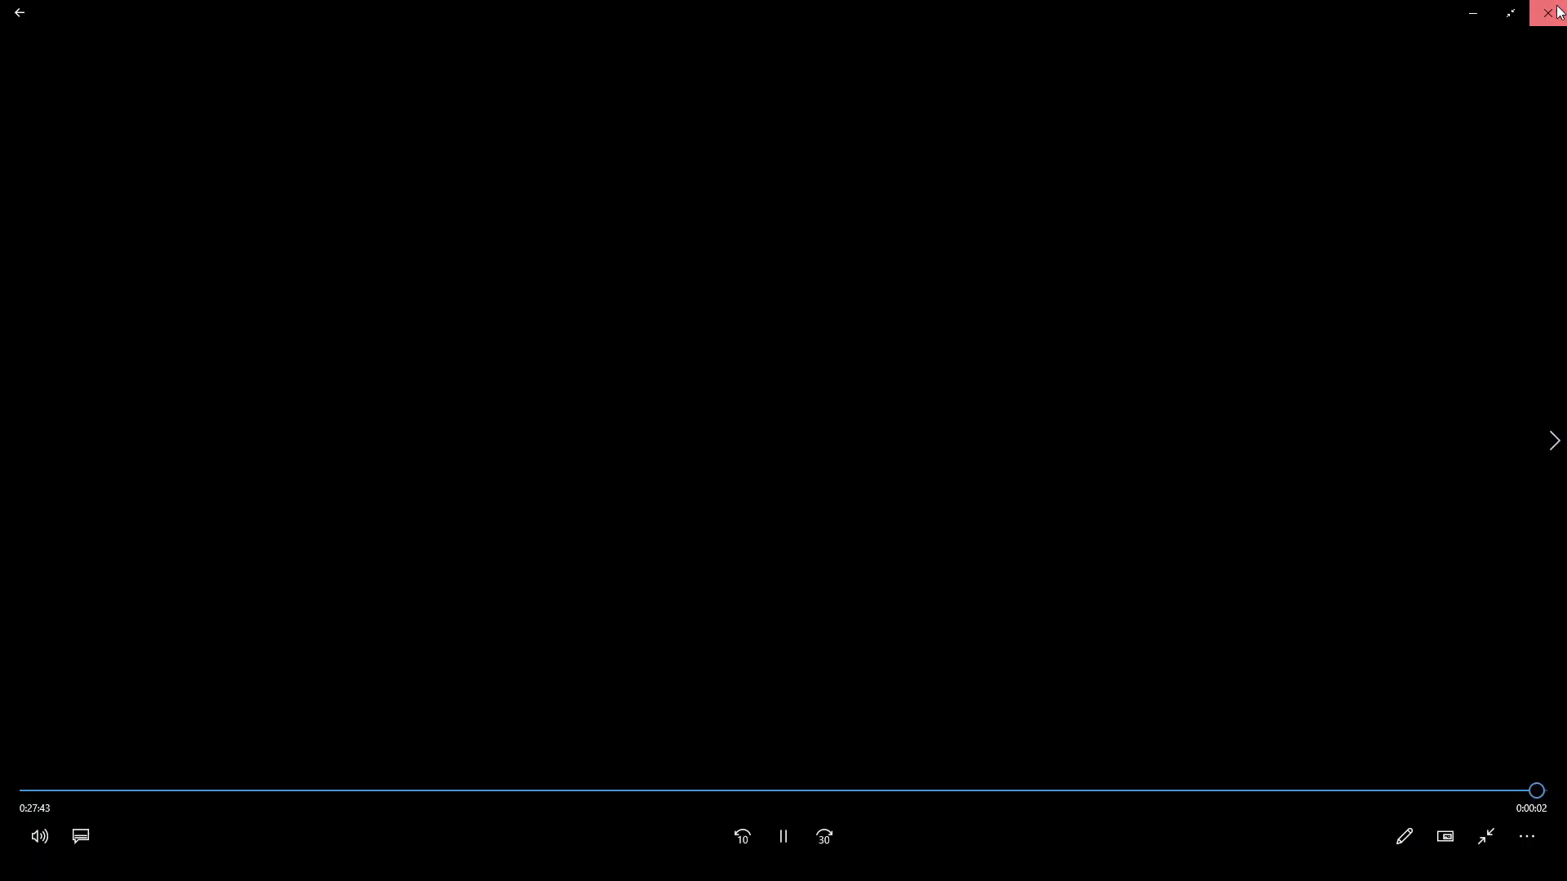
click(1560, 12)
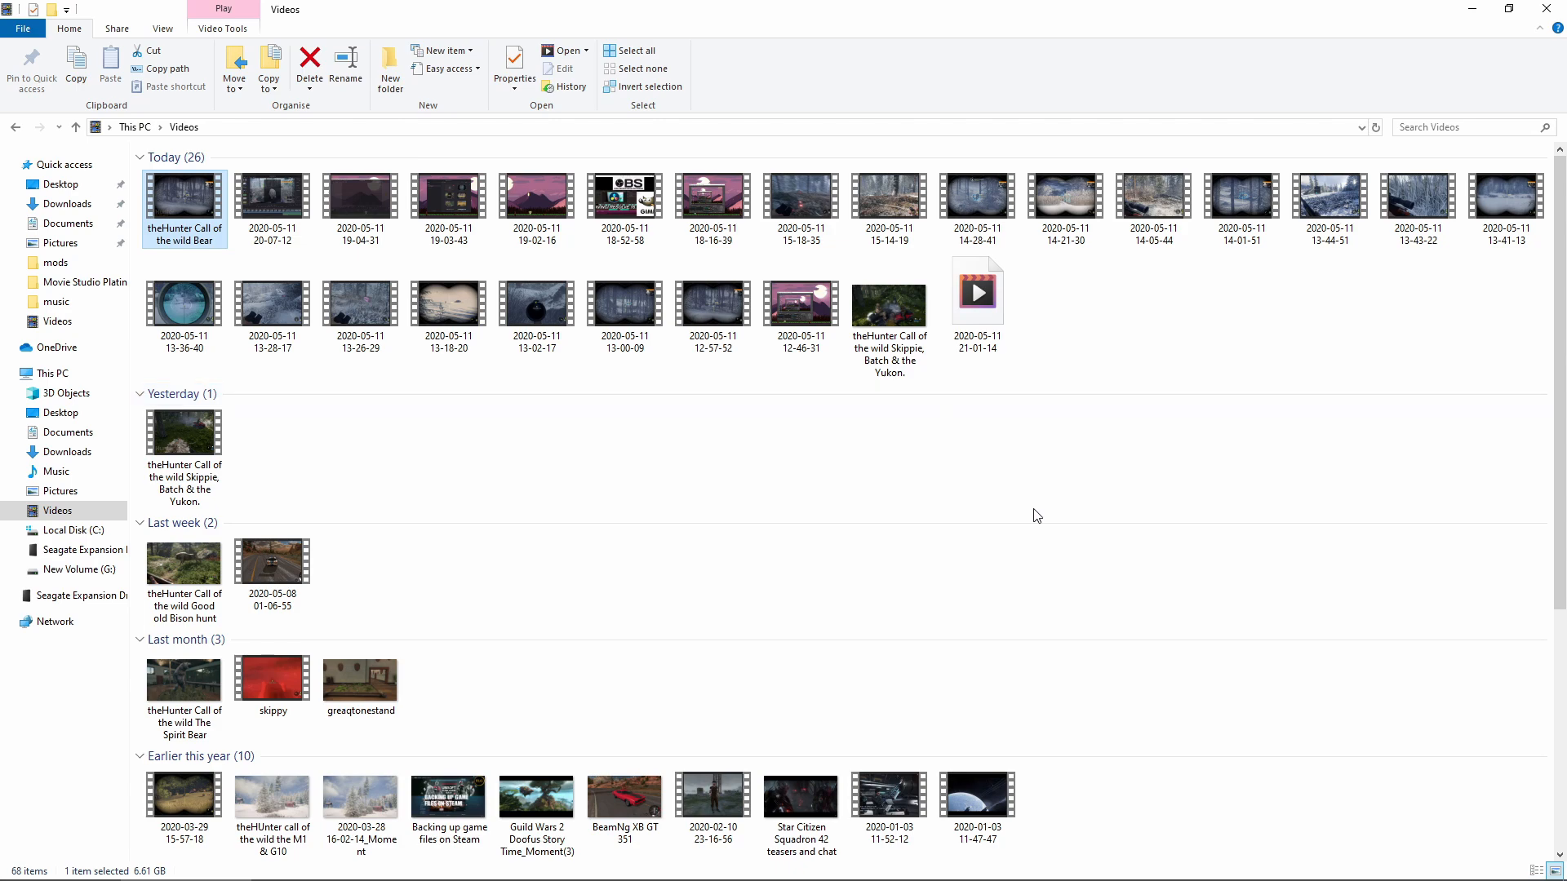
Reopen "theHunter Call of the wild Bear" from the Videos folder, pause it and seek to the bear trophy scene at about 3:37.
click(1476, 9)
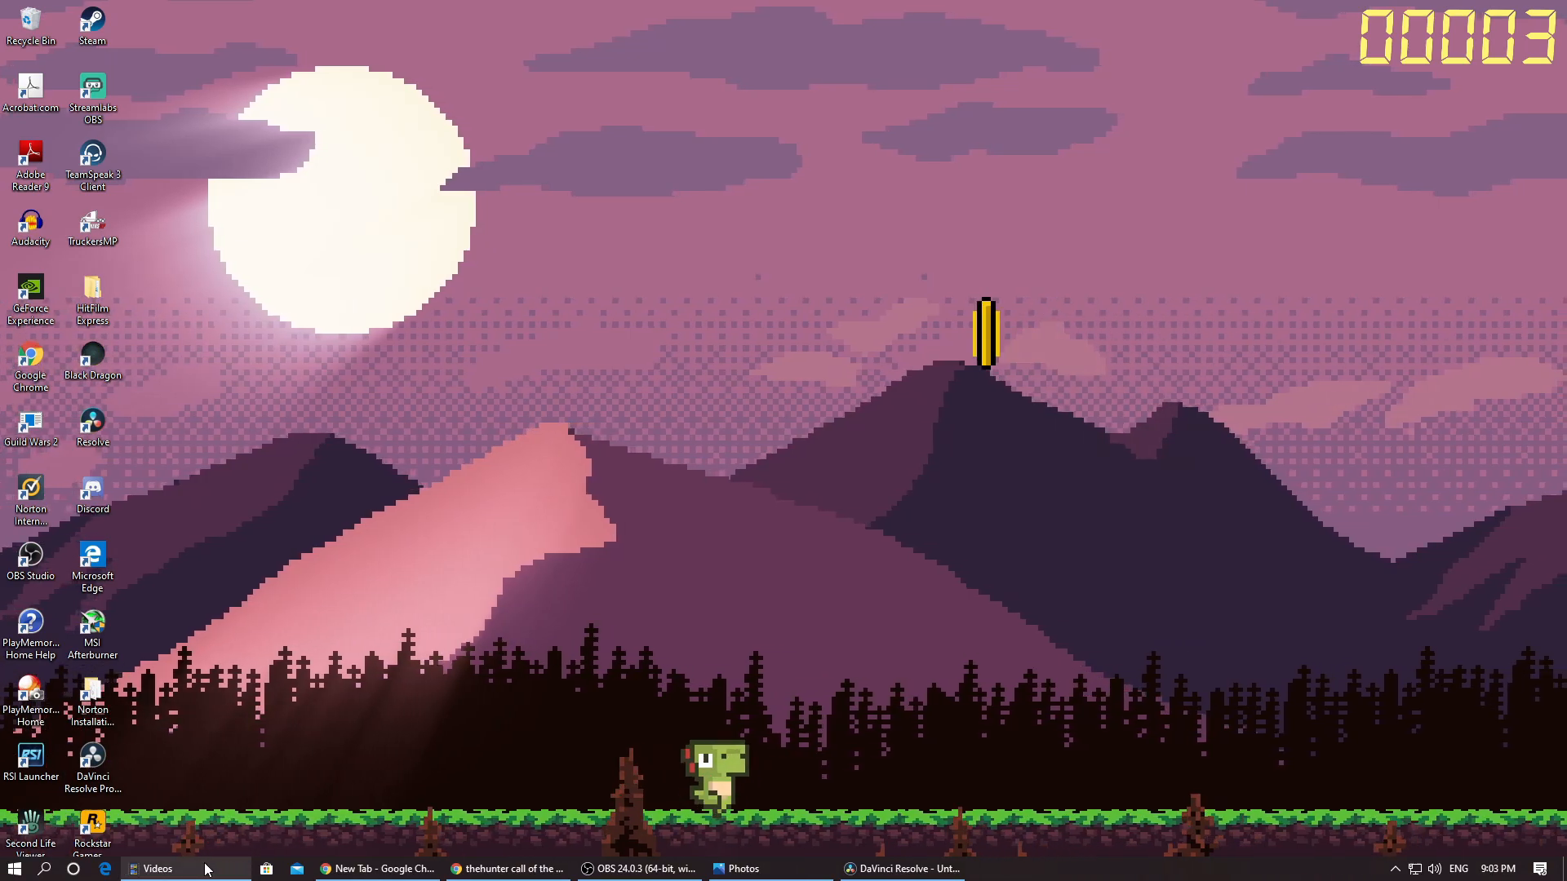
click(157, 870)
double_click(177, 197)
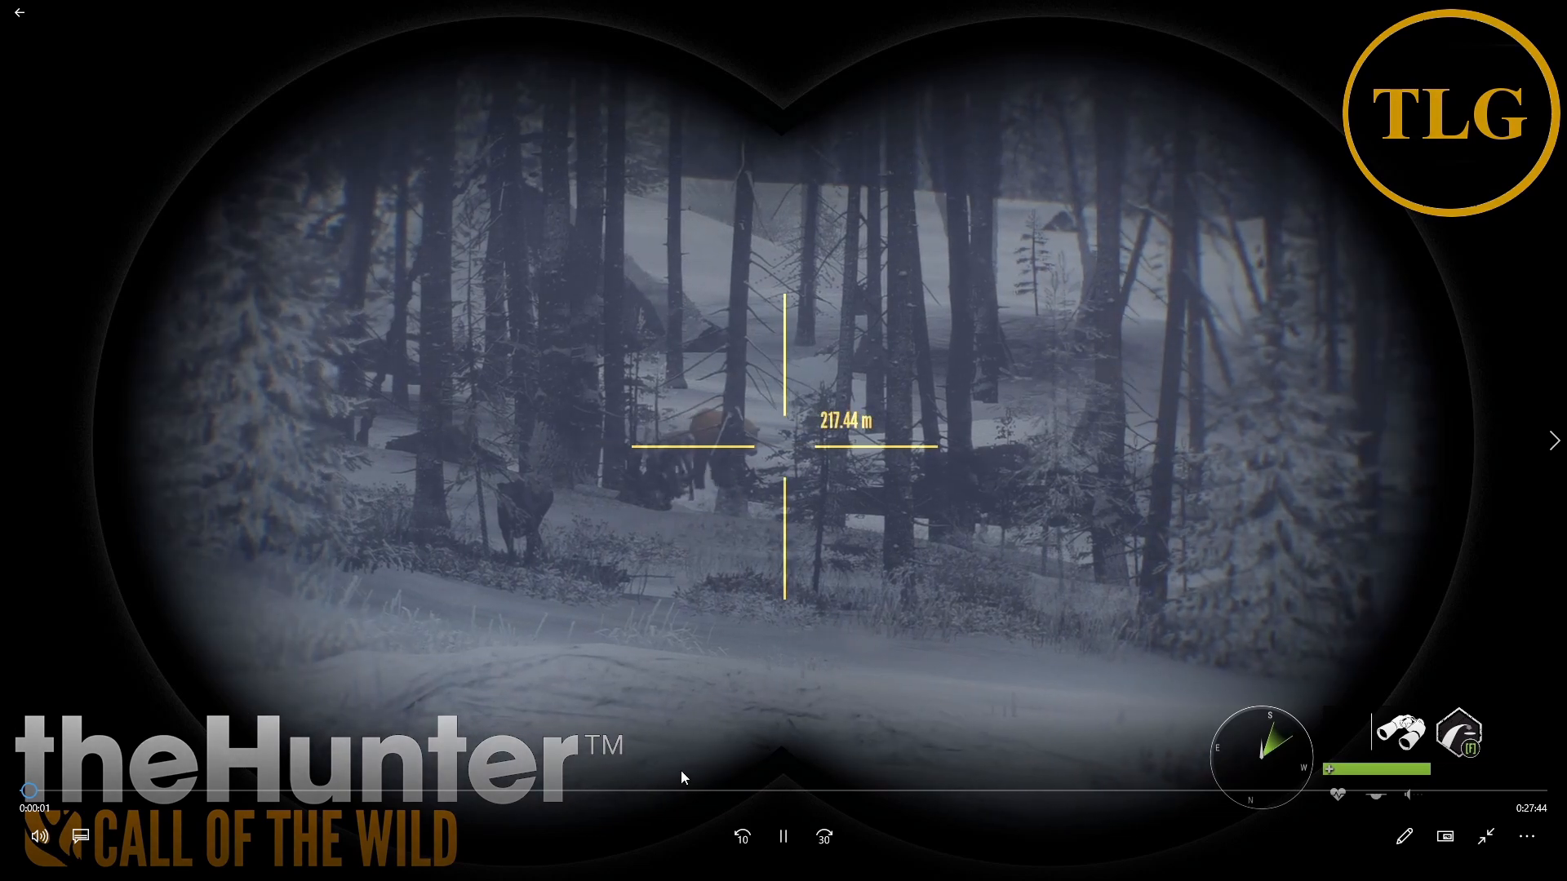
click(784, 837)
drag(36, 793, 569, 880)
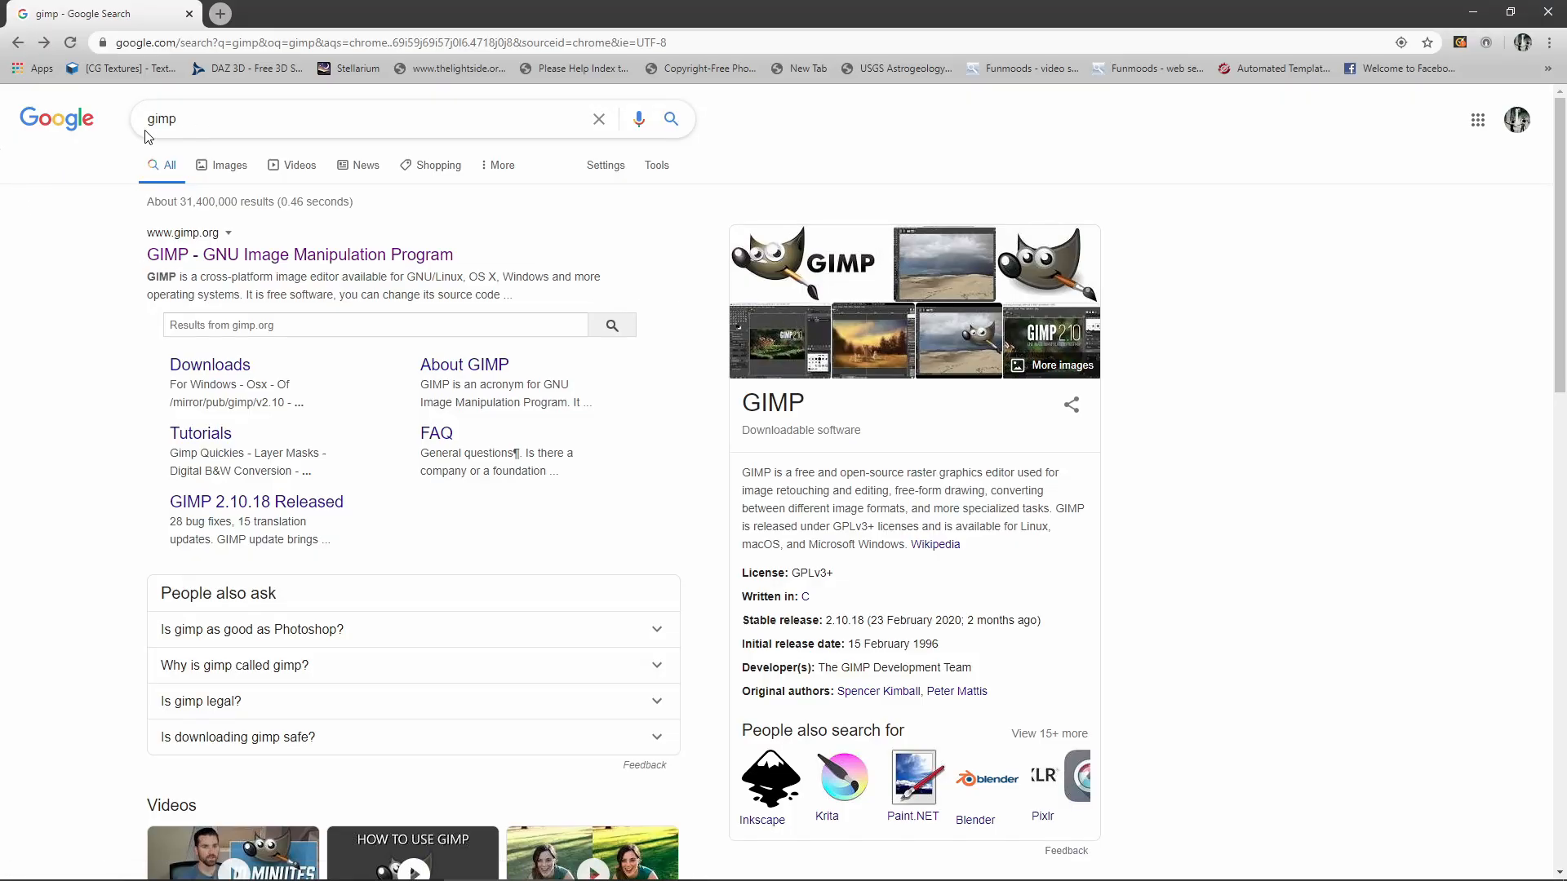
In Chrome, open the GIMP - GNU Image Manipulation Program website from the Google results.
click(269, 260)
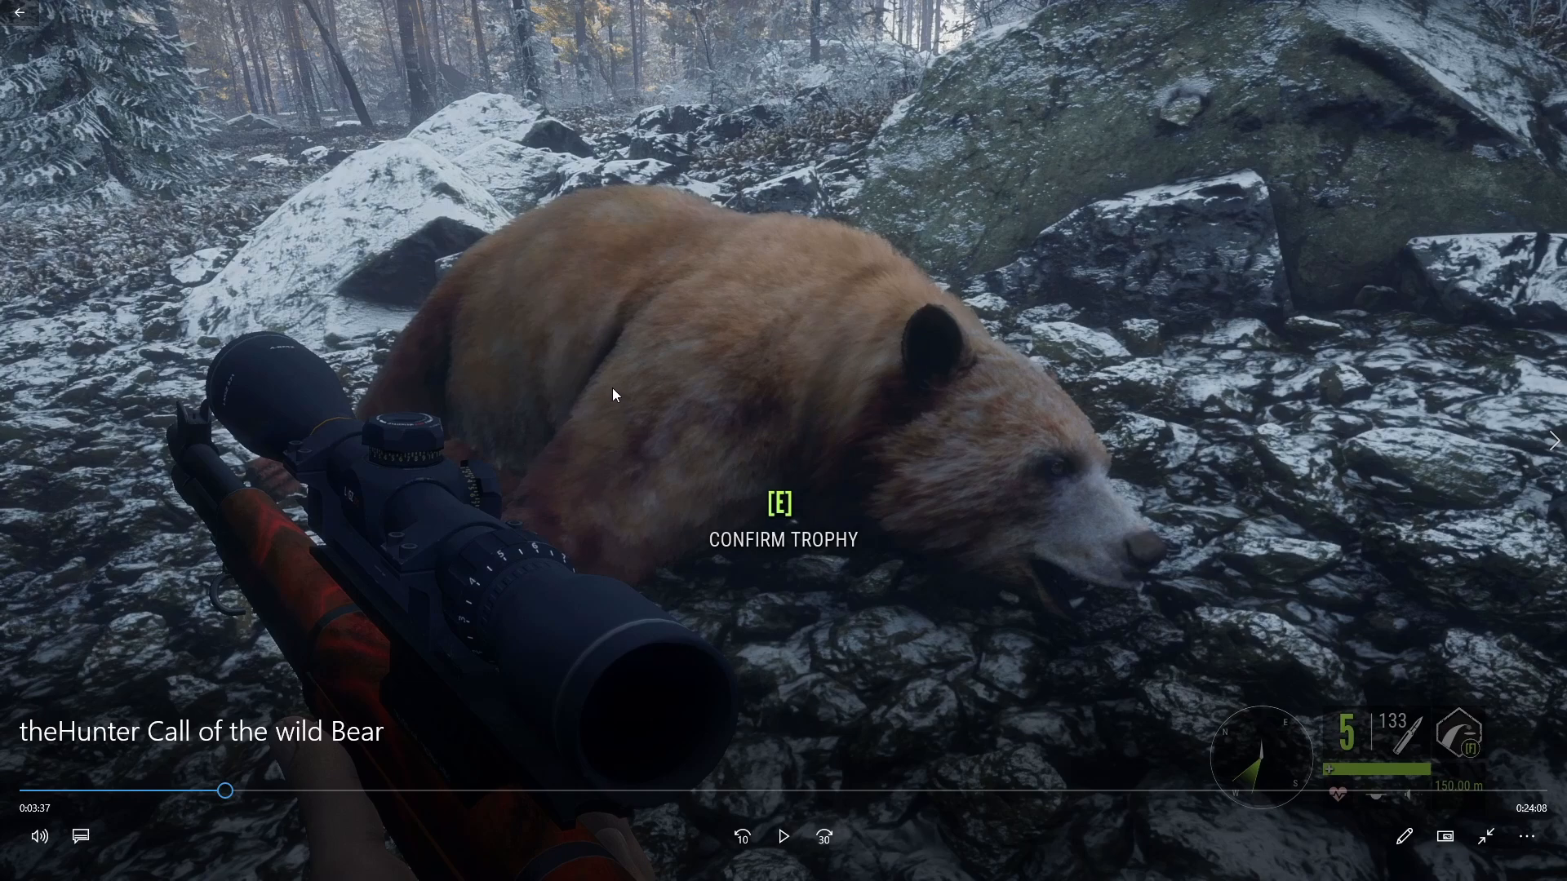
Save the paused bear frame as a photo from the video, and clear the photo saver and OBS windows away.
click(1402, 837)
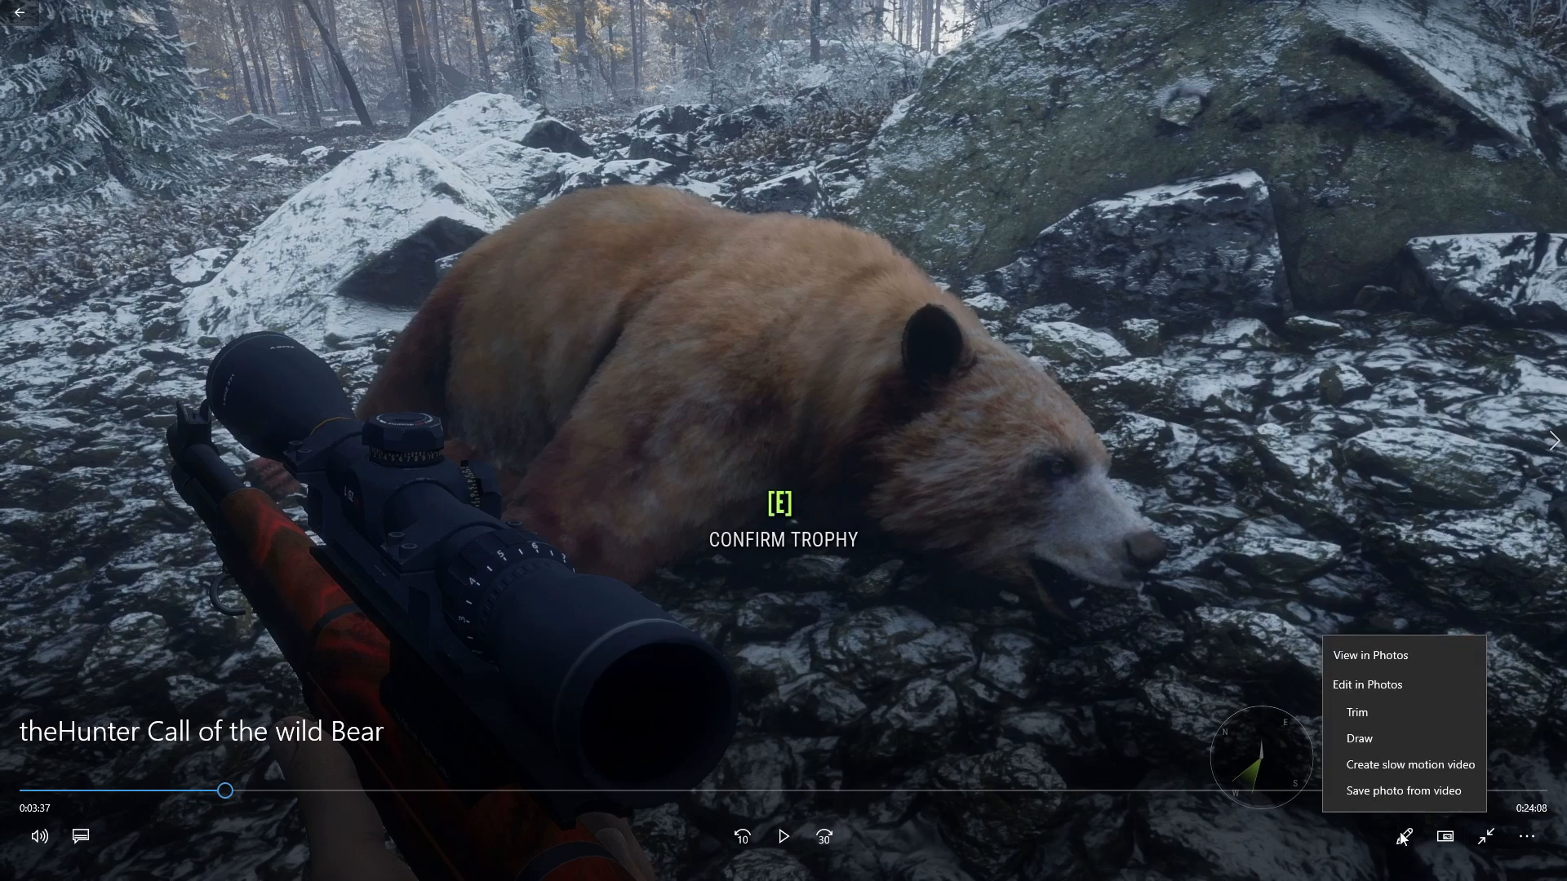
click(1387, 791)
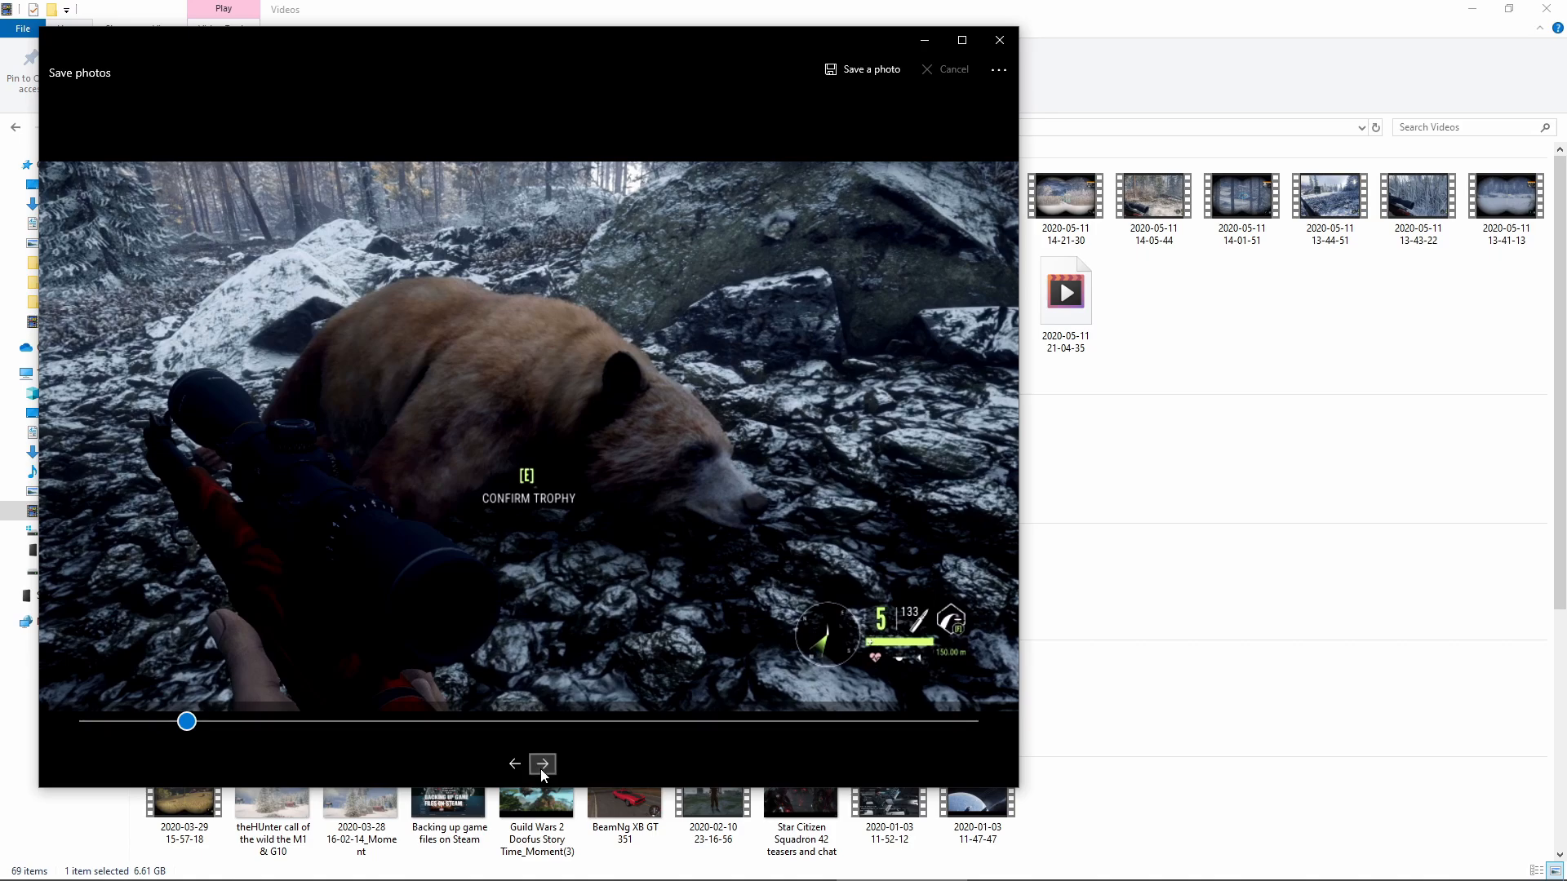
click(852, 69)
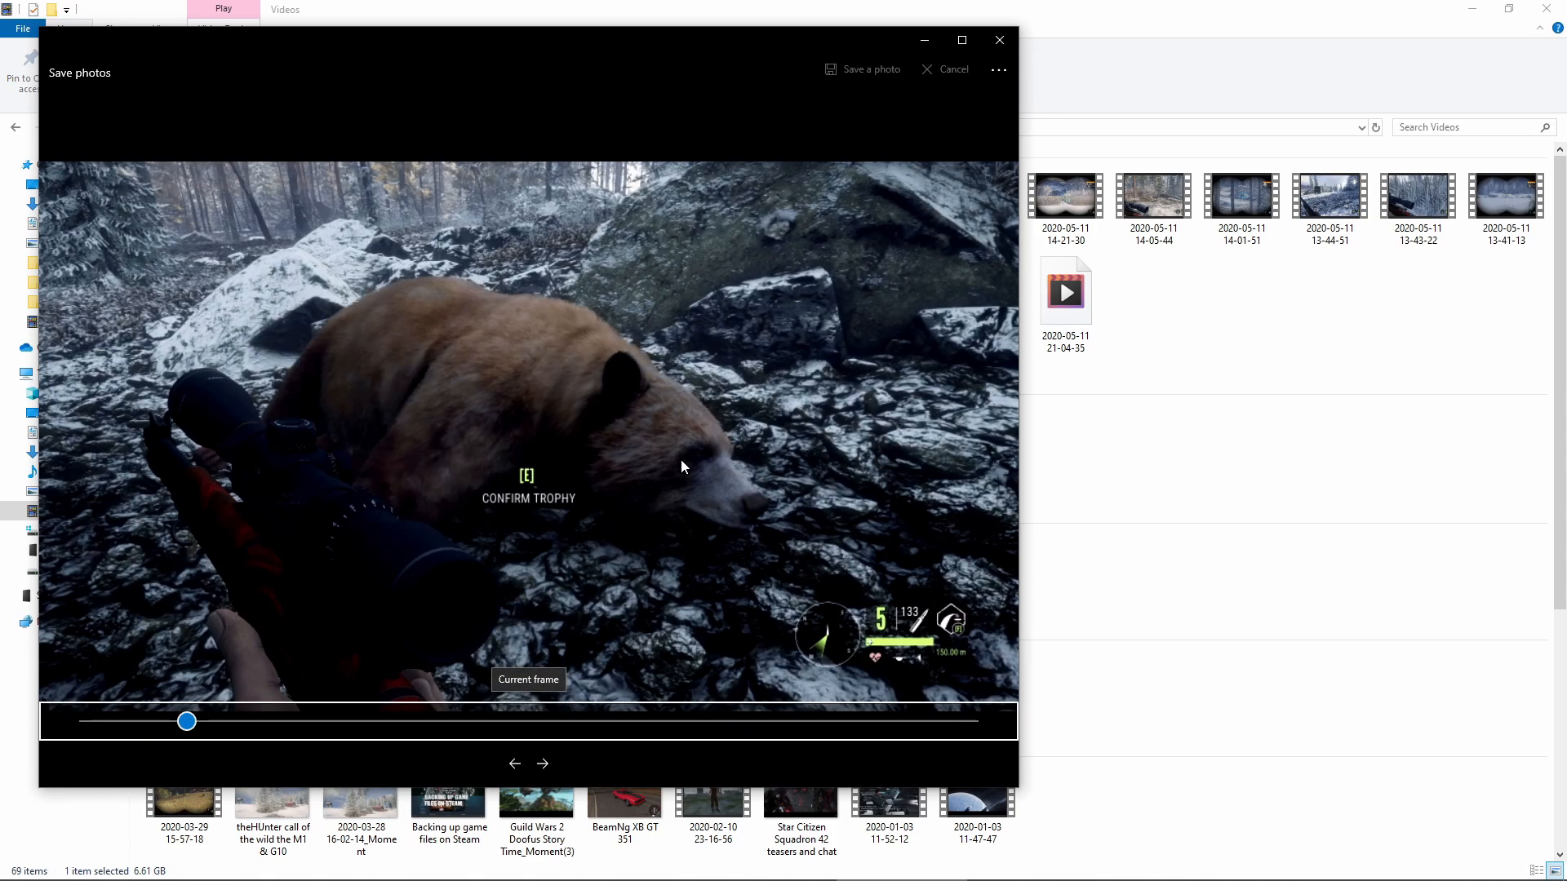
click(999, 40)
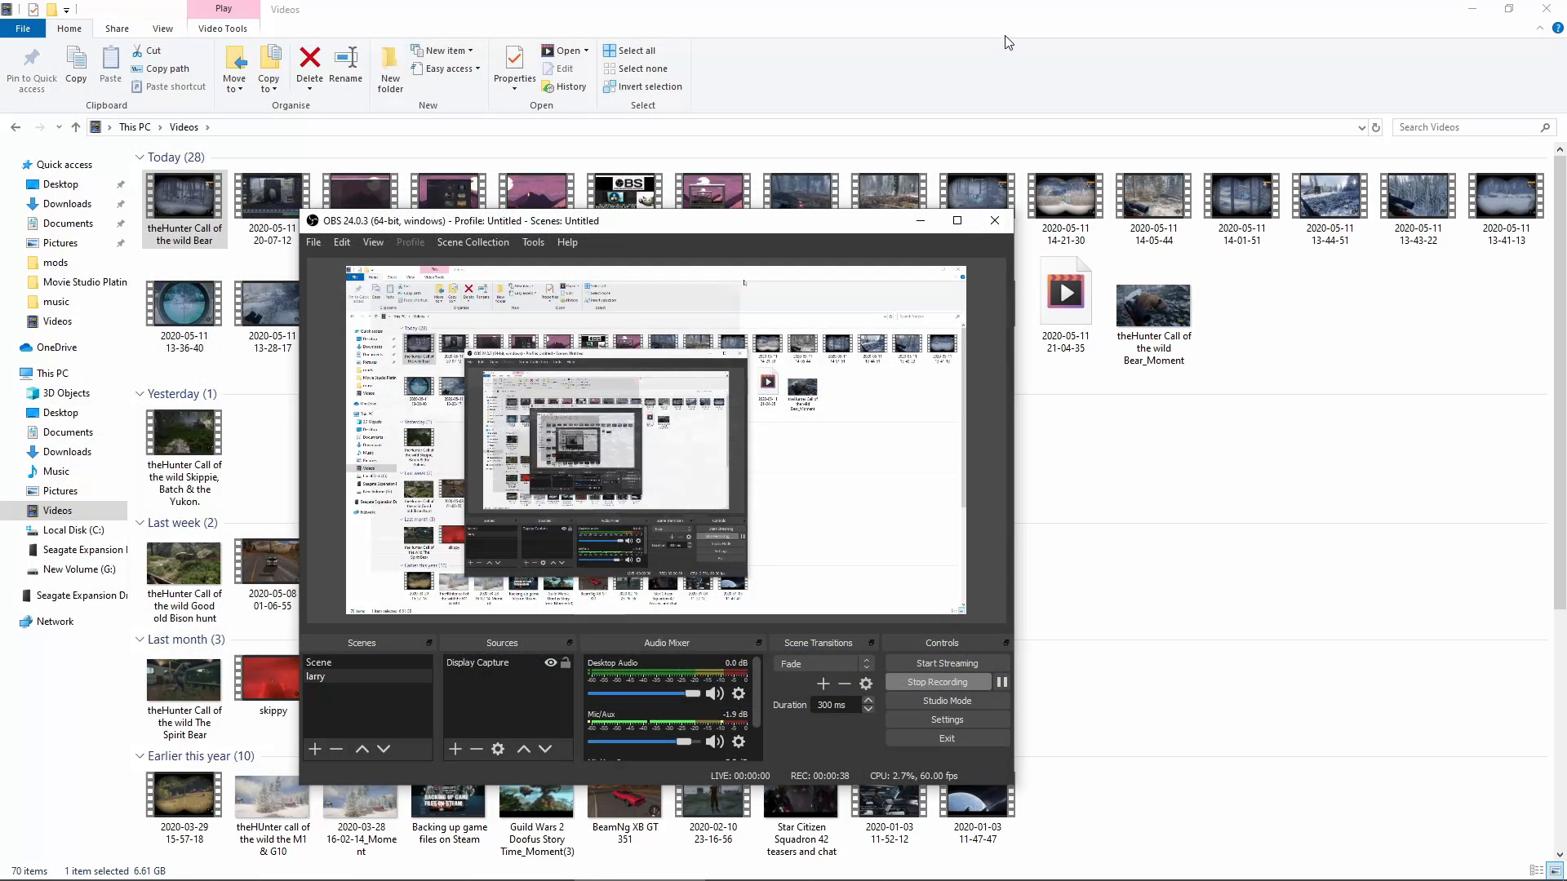
click(918, 220)
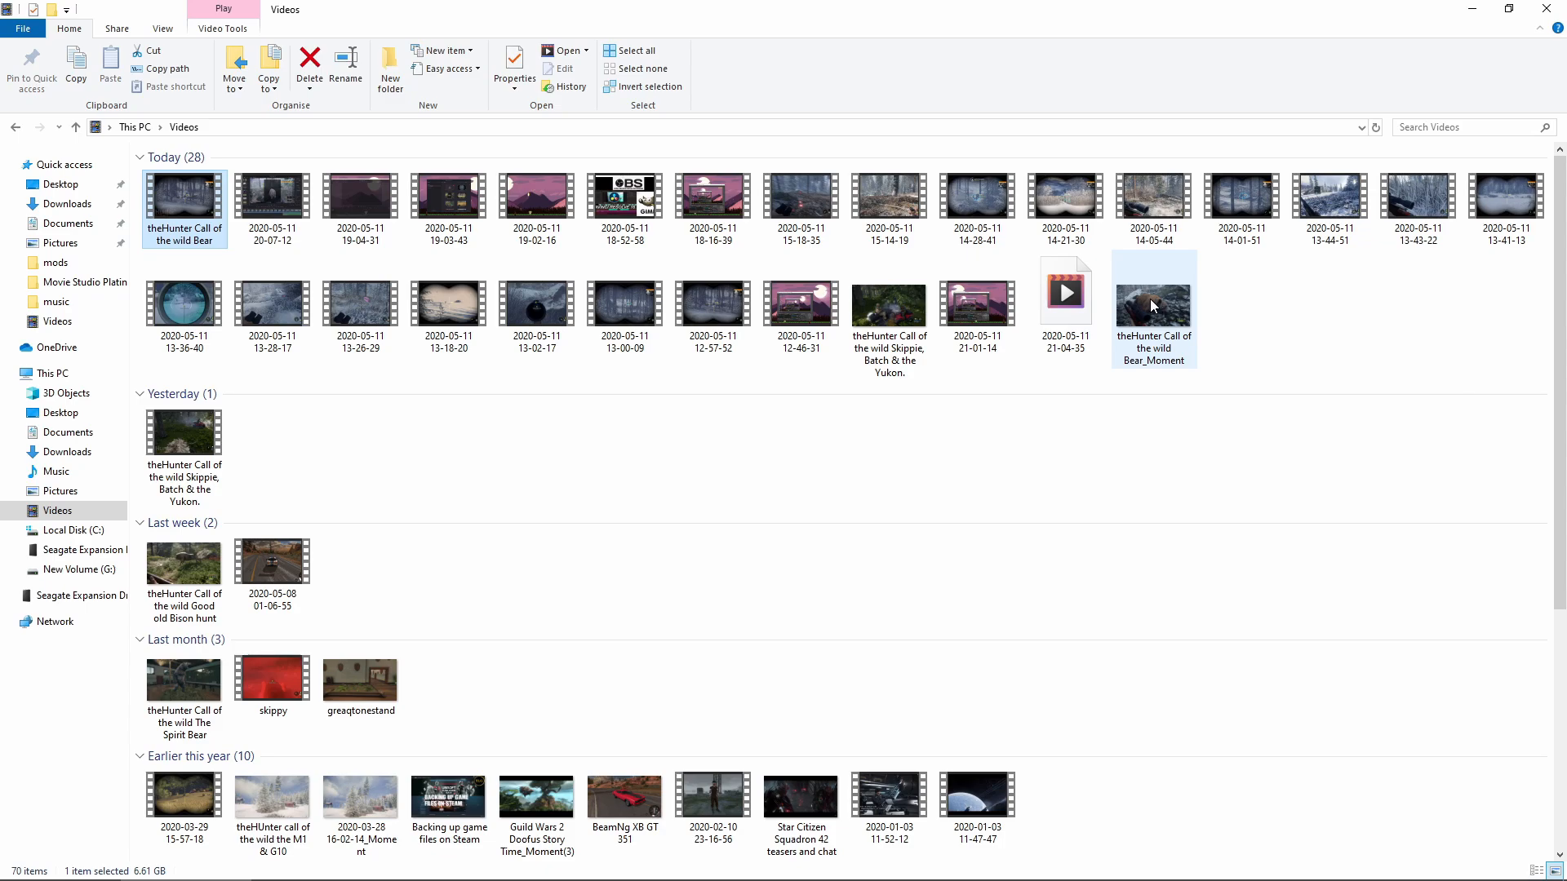
View the saved image "theHunter Call of the wild Bear_Moment" in Photos and close it again.
right_click(1153, 307)
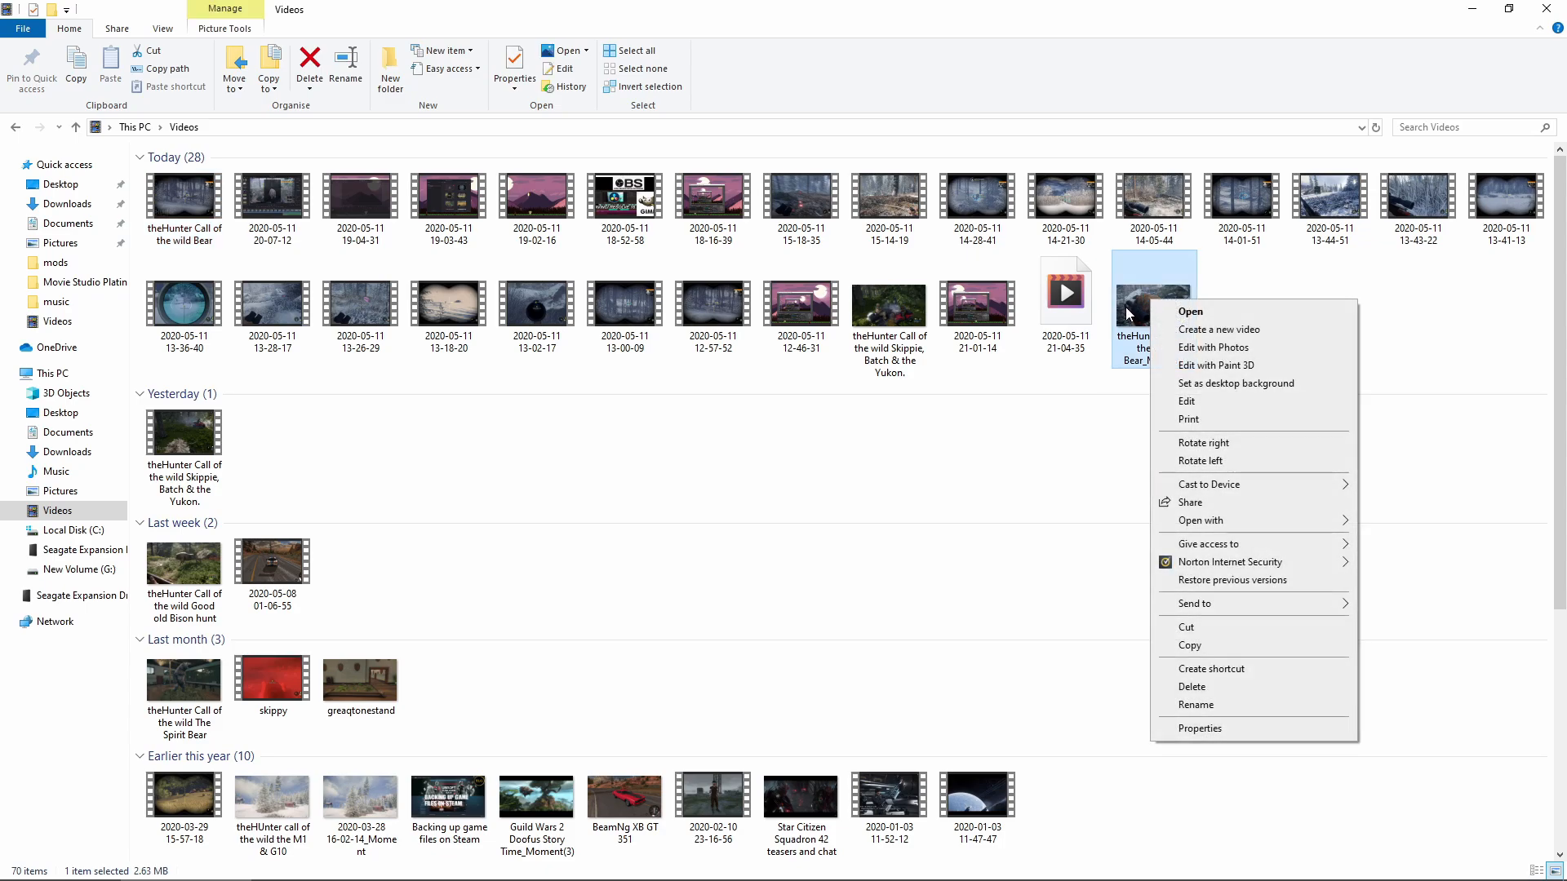
key(Return)
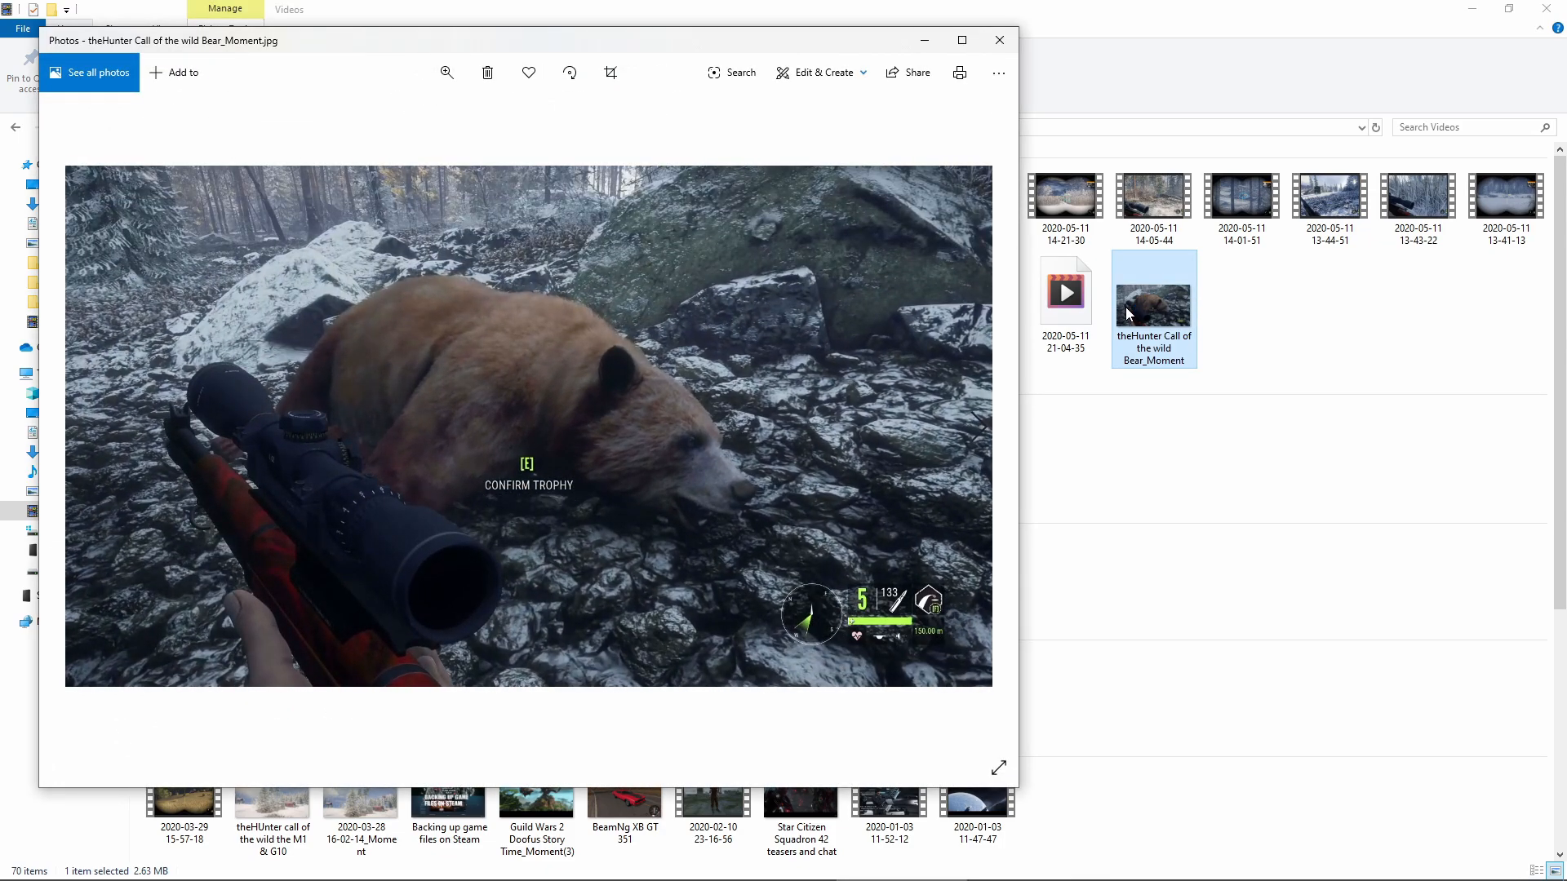
click(1000, 40)
double_click(1167, 315)
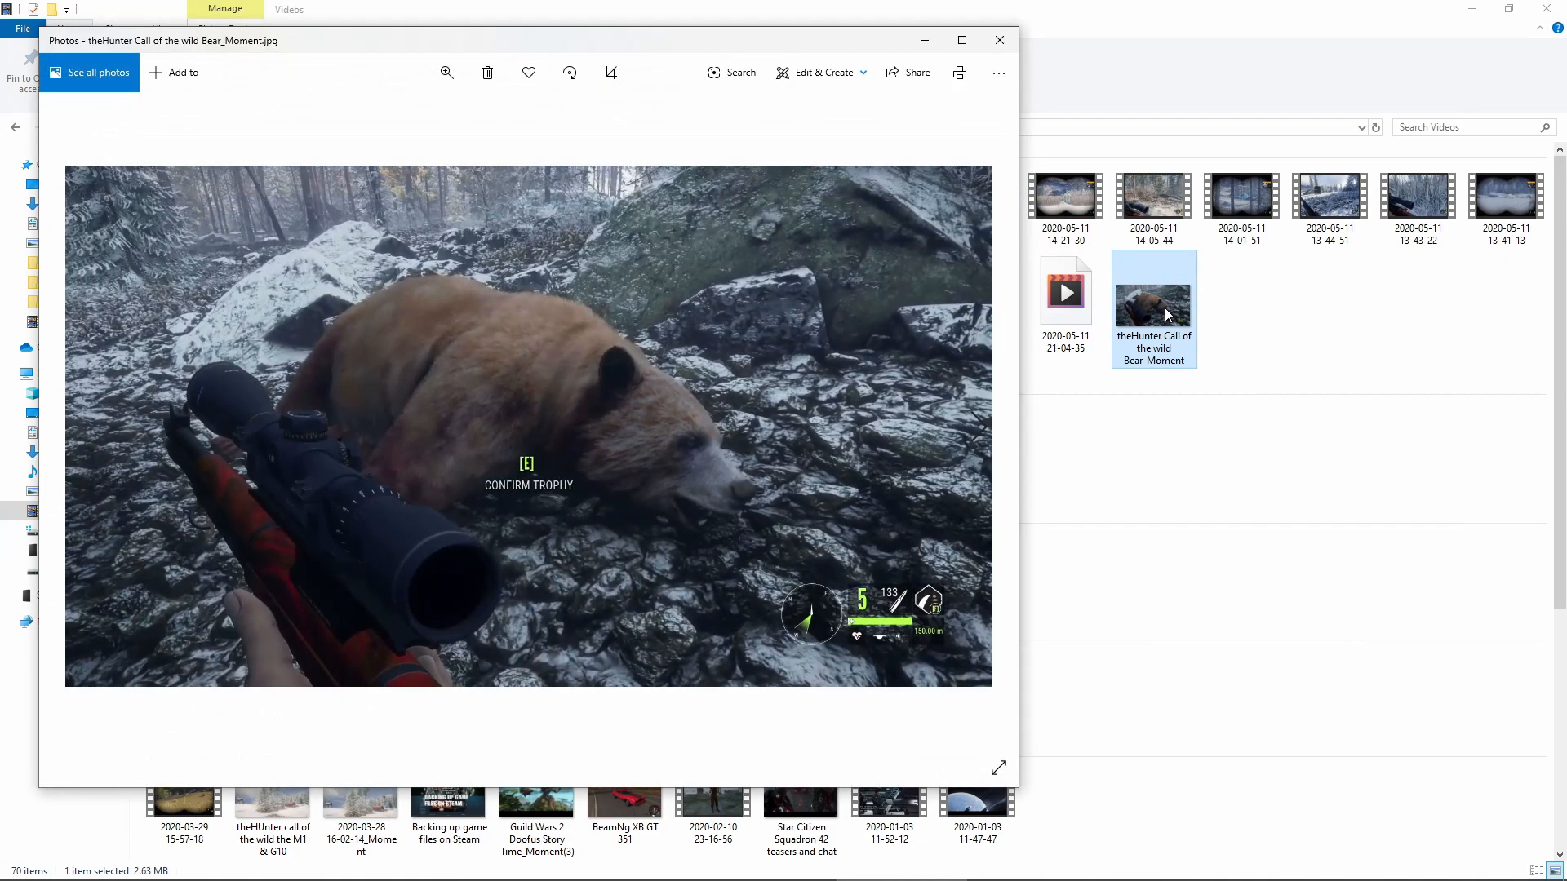
click(1000, 40)
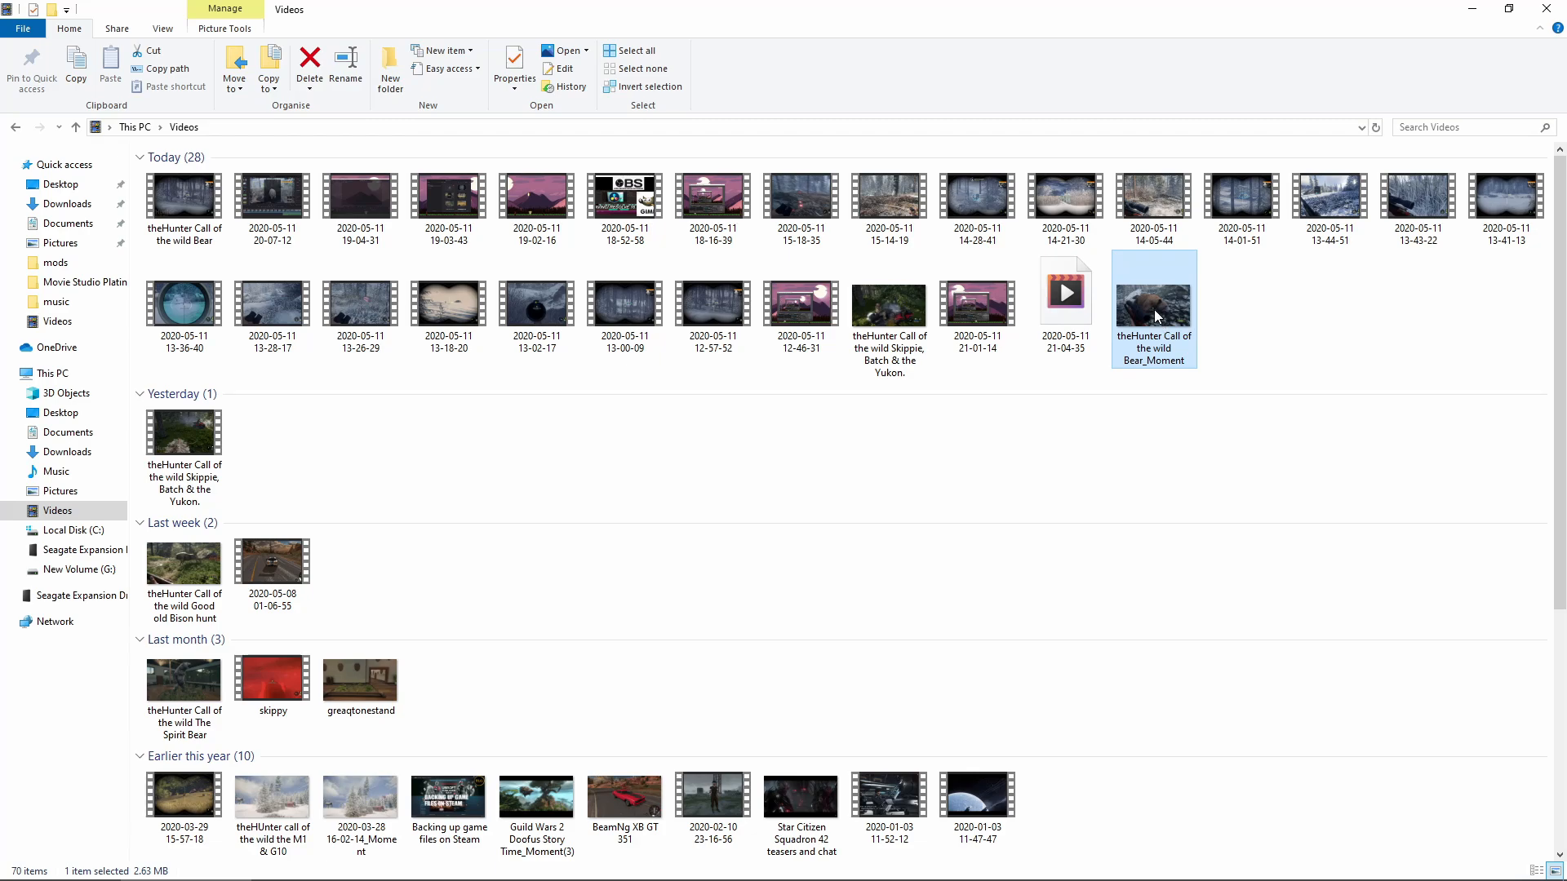
Rename the saved bear image as "theHunter Call of the wild Bear".
right_click(1157, 316)
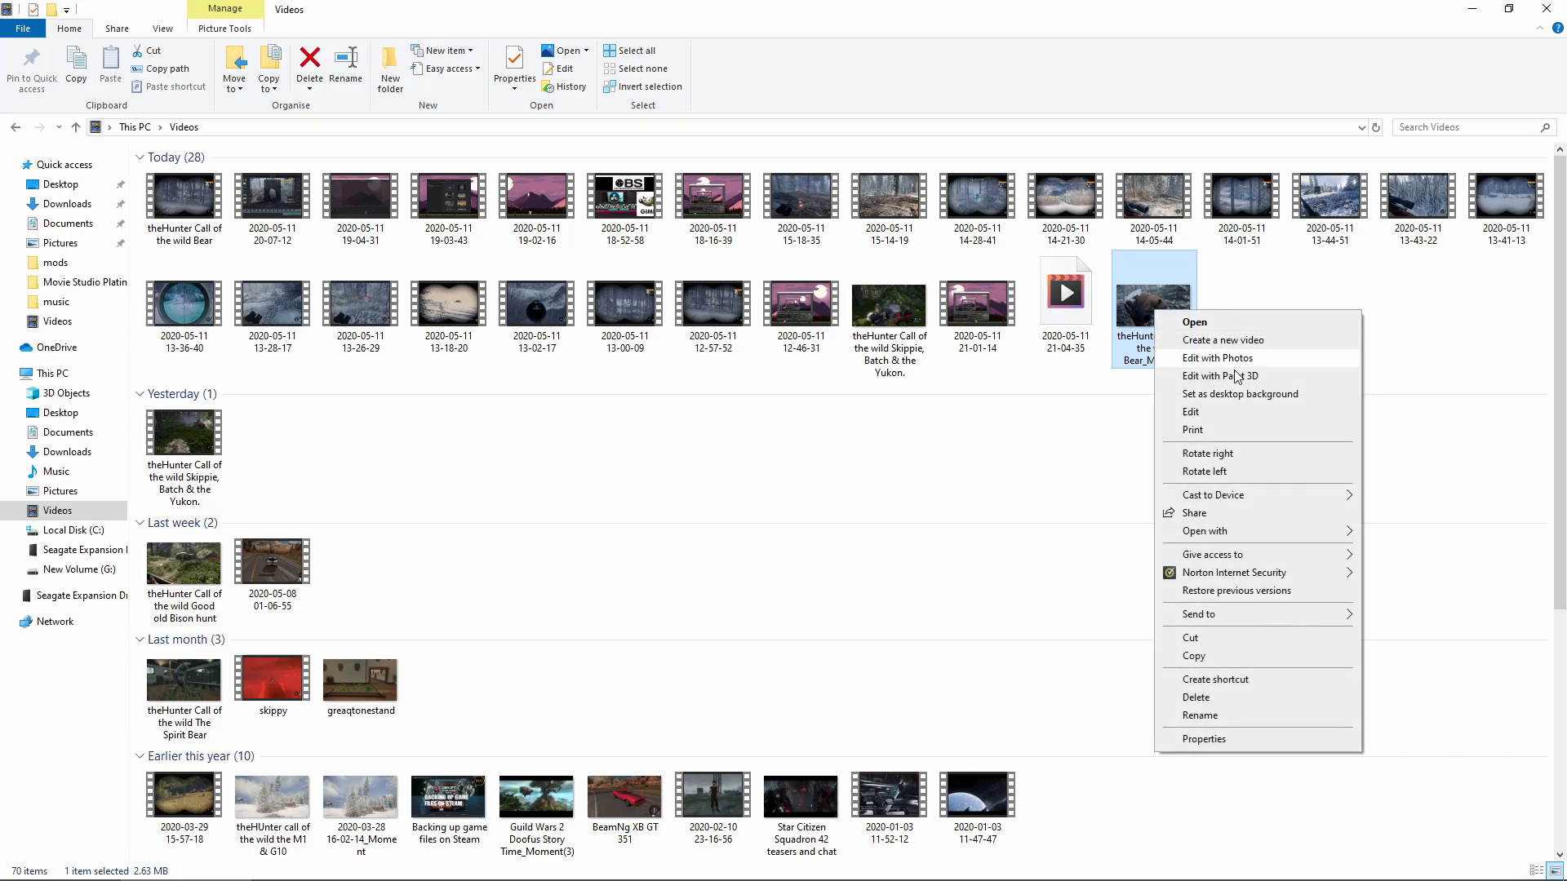
click(1209, 717)
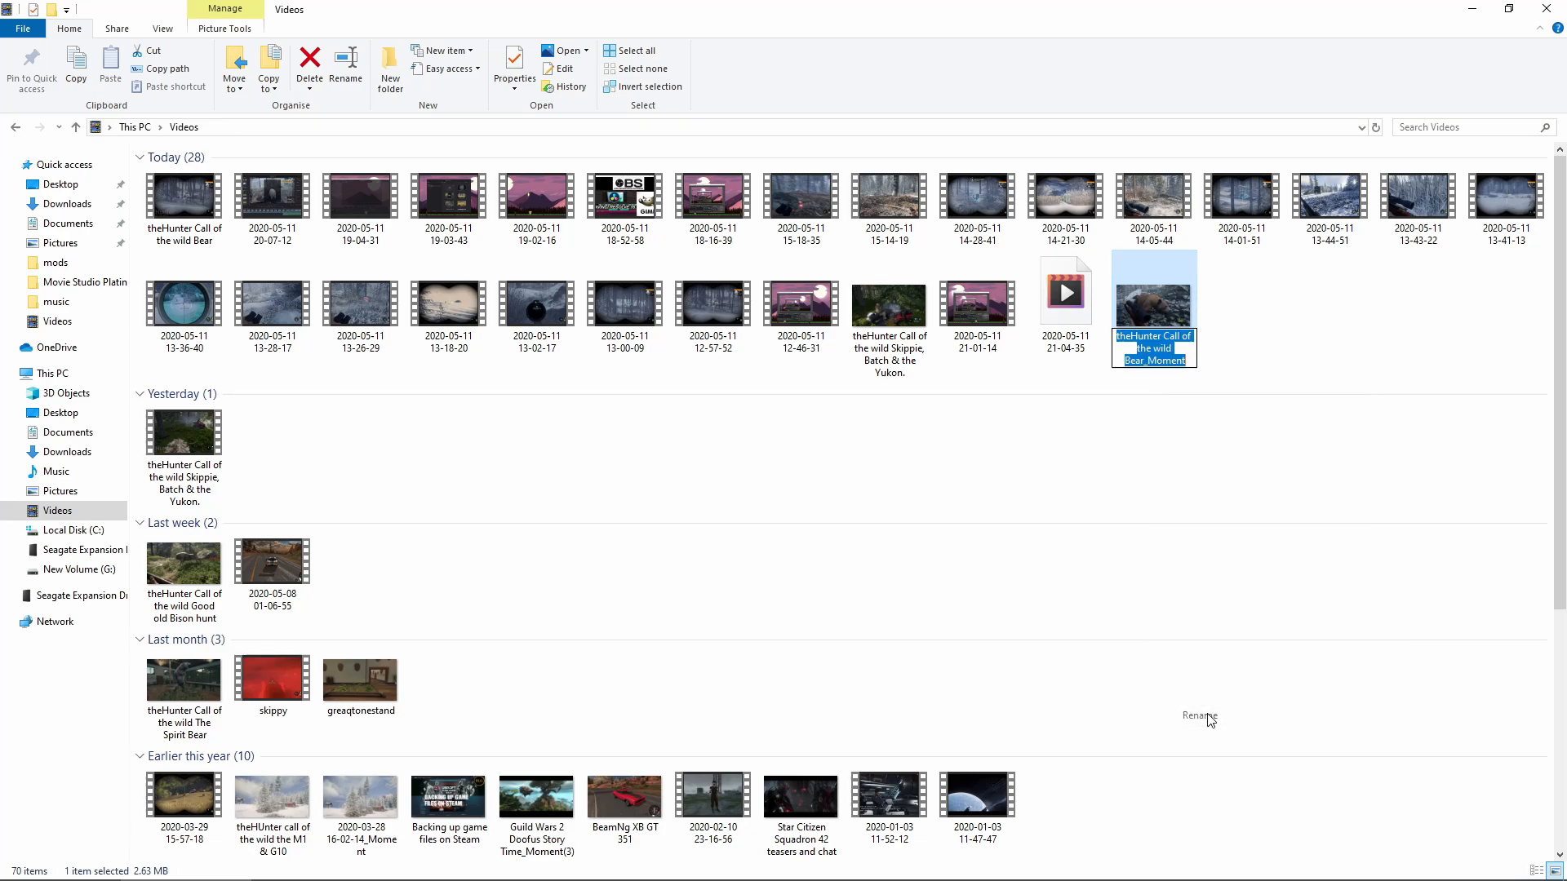
click(1191, 360)
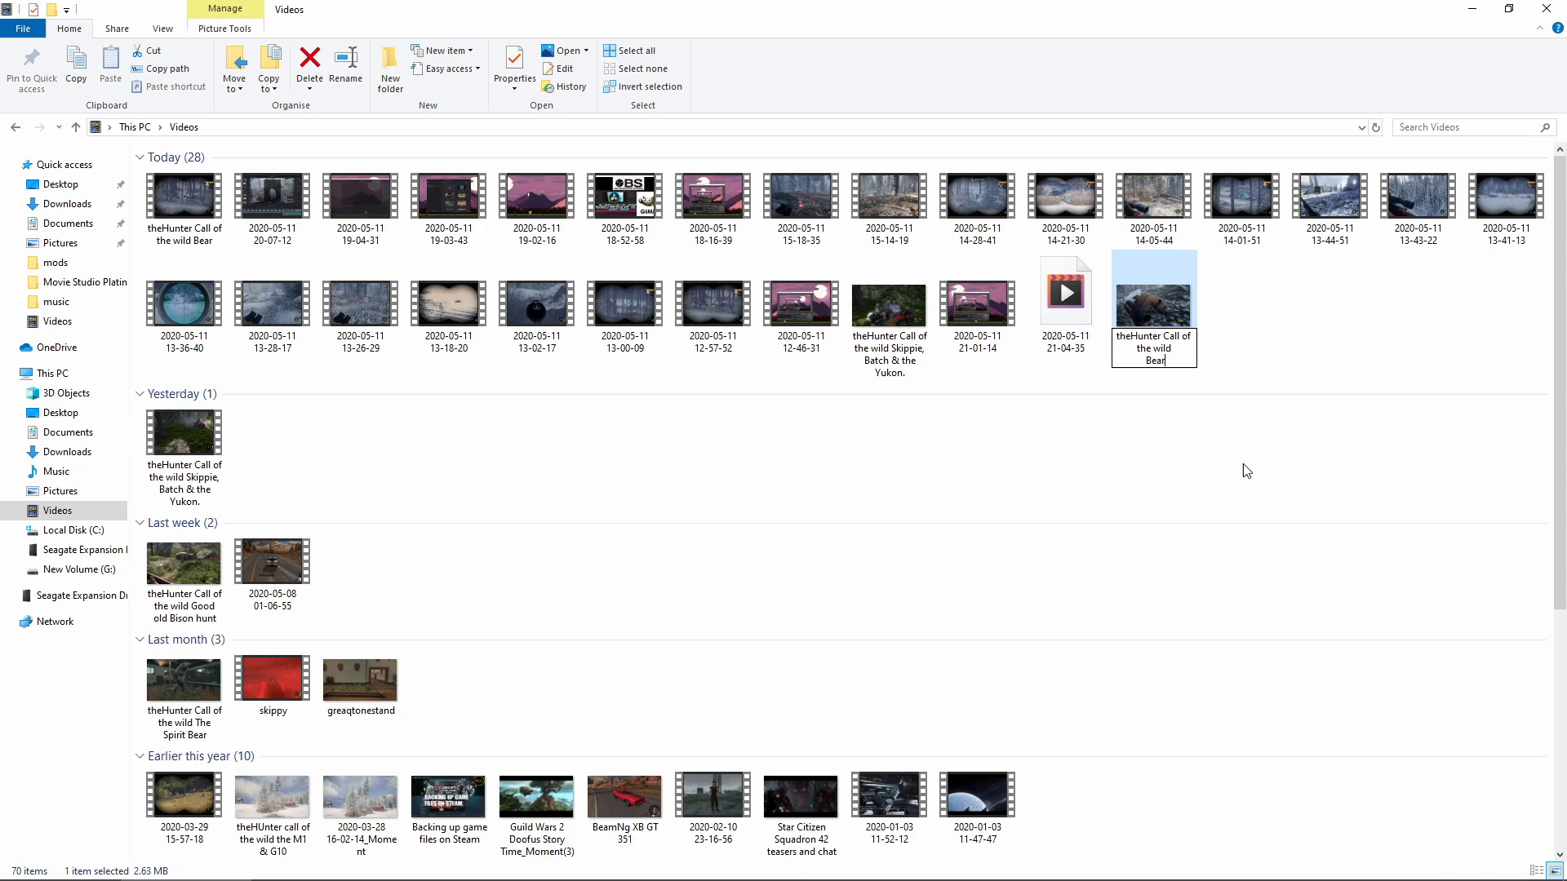
click(1144, 313)
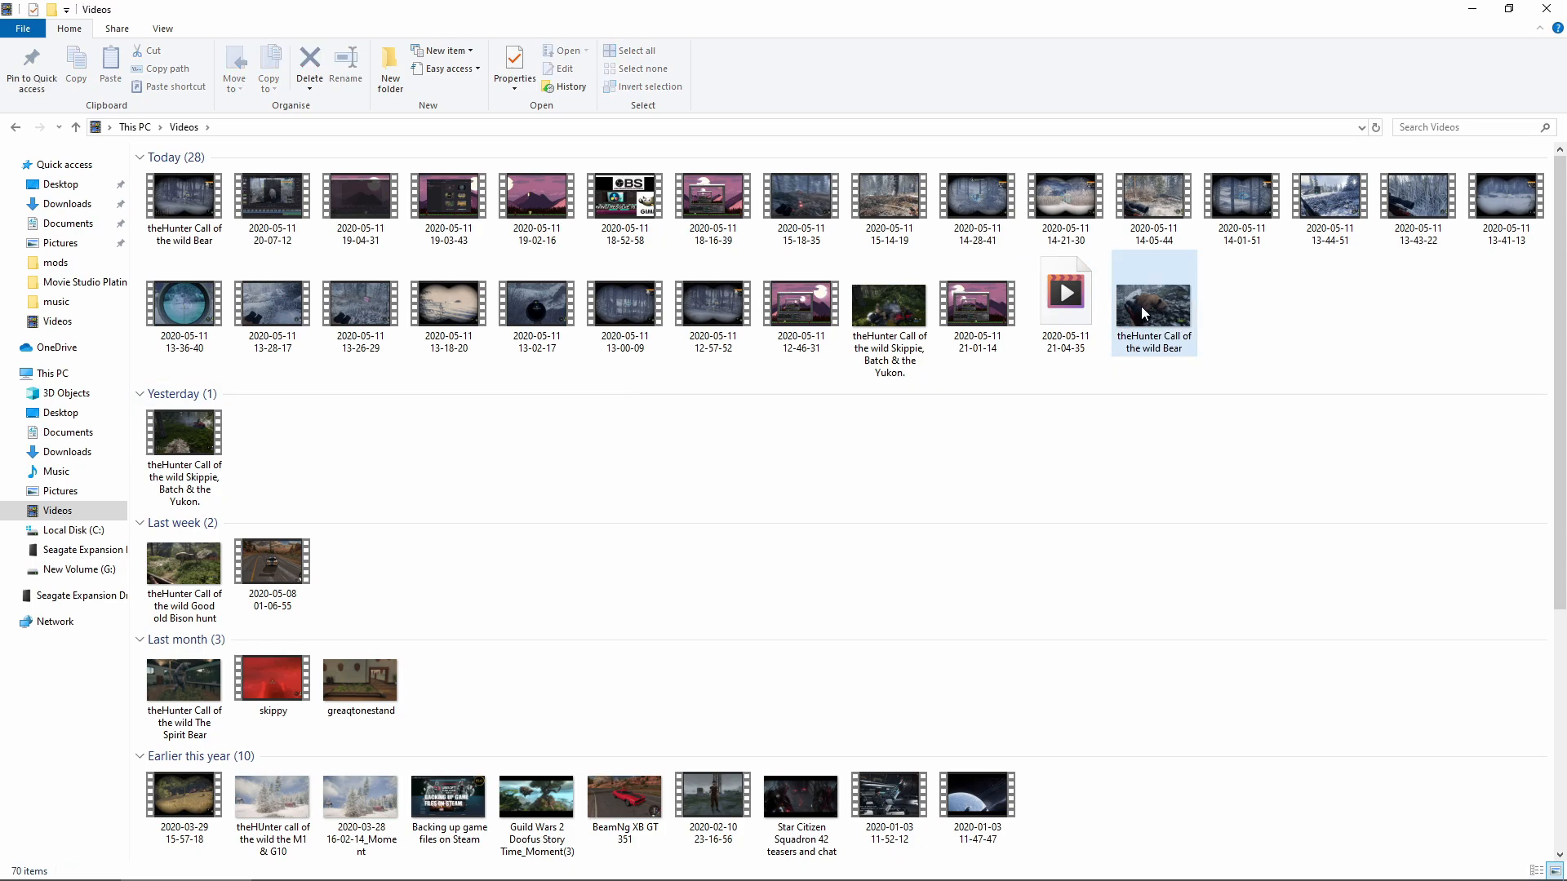
Send a copy of the "theHunter Call of the wild Bear" image to the Documents folder.
right_click(1145, 313)
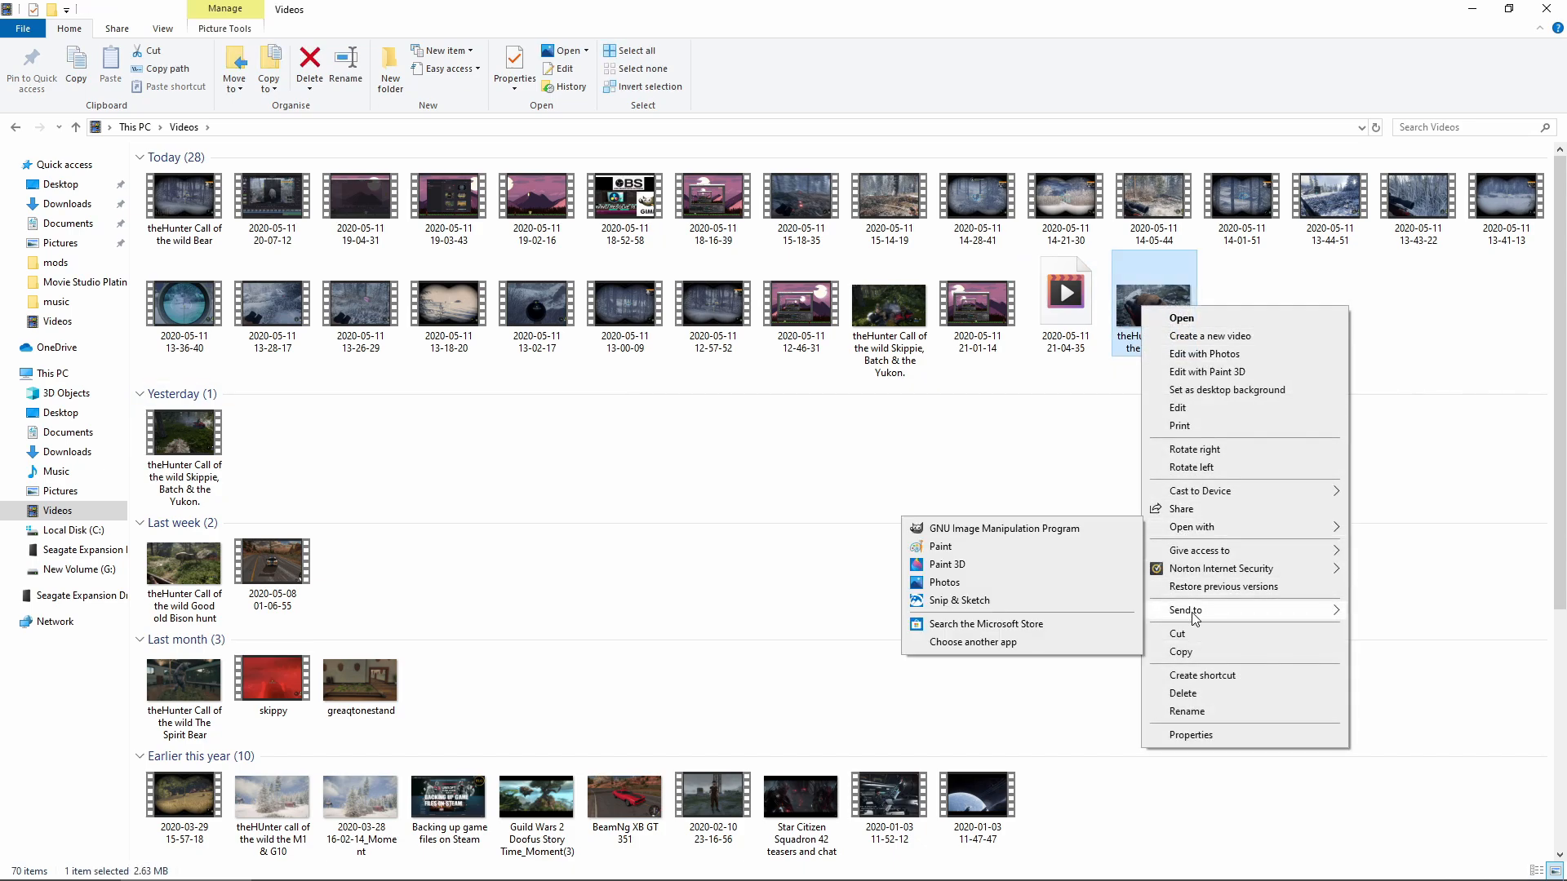
mouse_move(1194, 618)
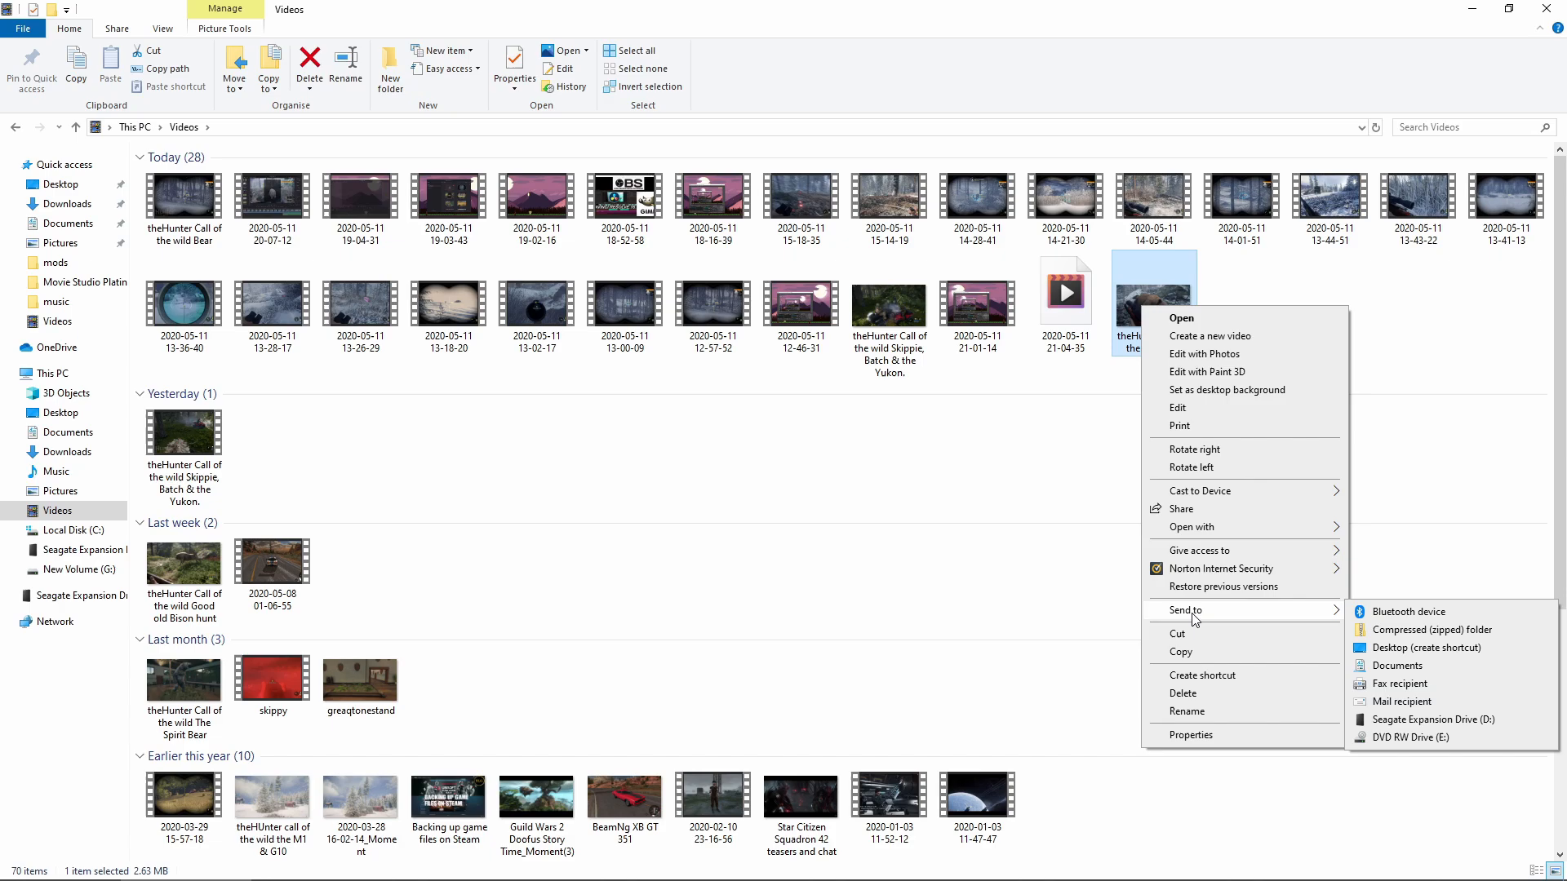
click(1405, 669)
Find the copied "theHunter Call of the wild Bear" image in the Documents folder and open it in Photos.
click(67, 226)
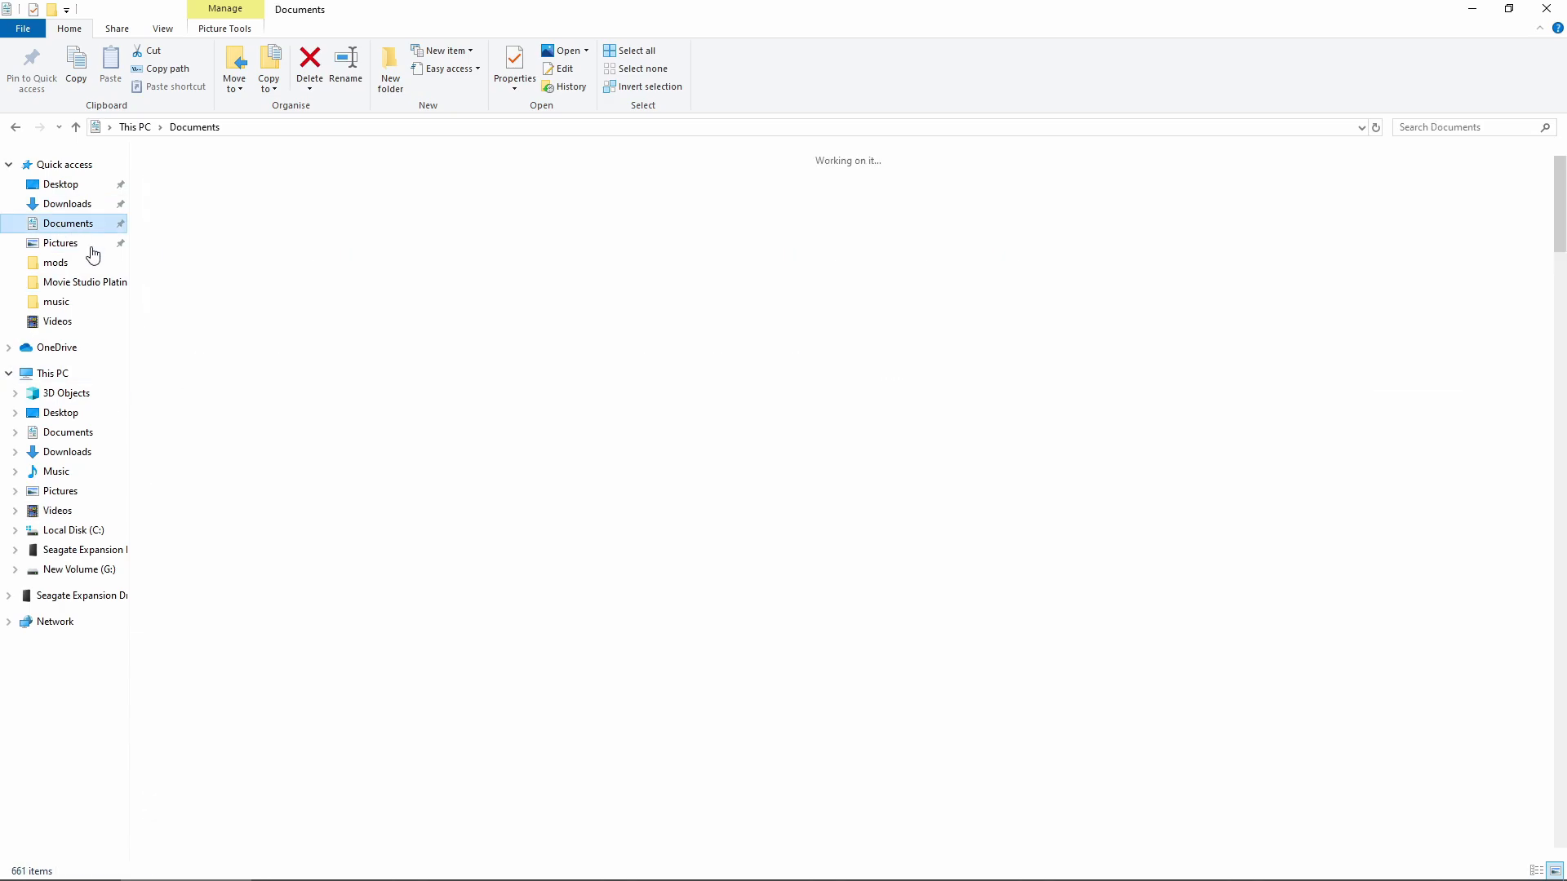
scroll(1162, 467, down, 15)
click(1163, 466)
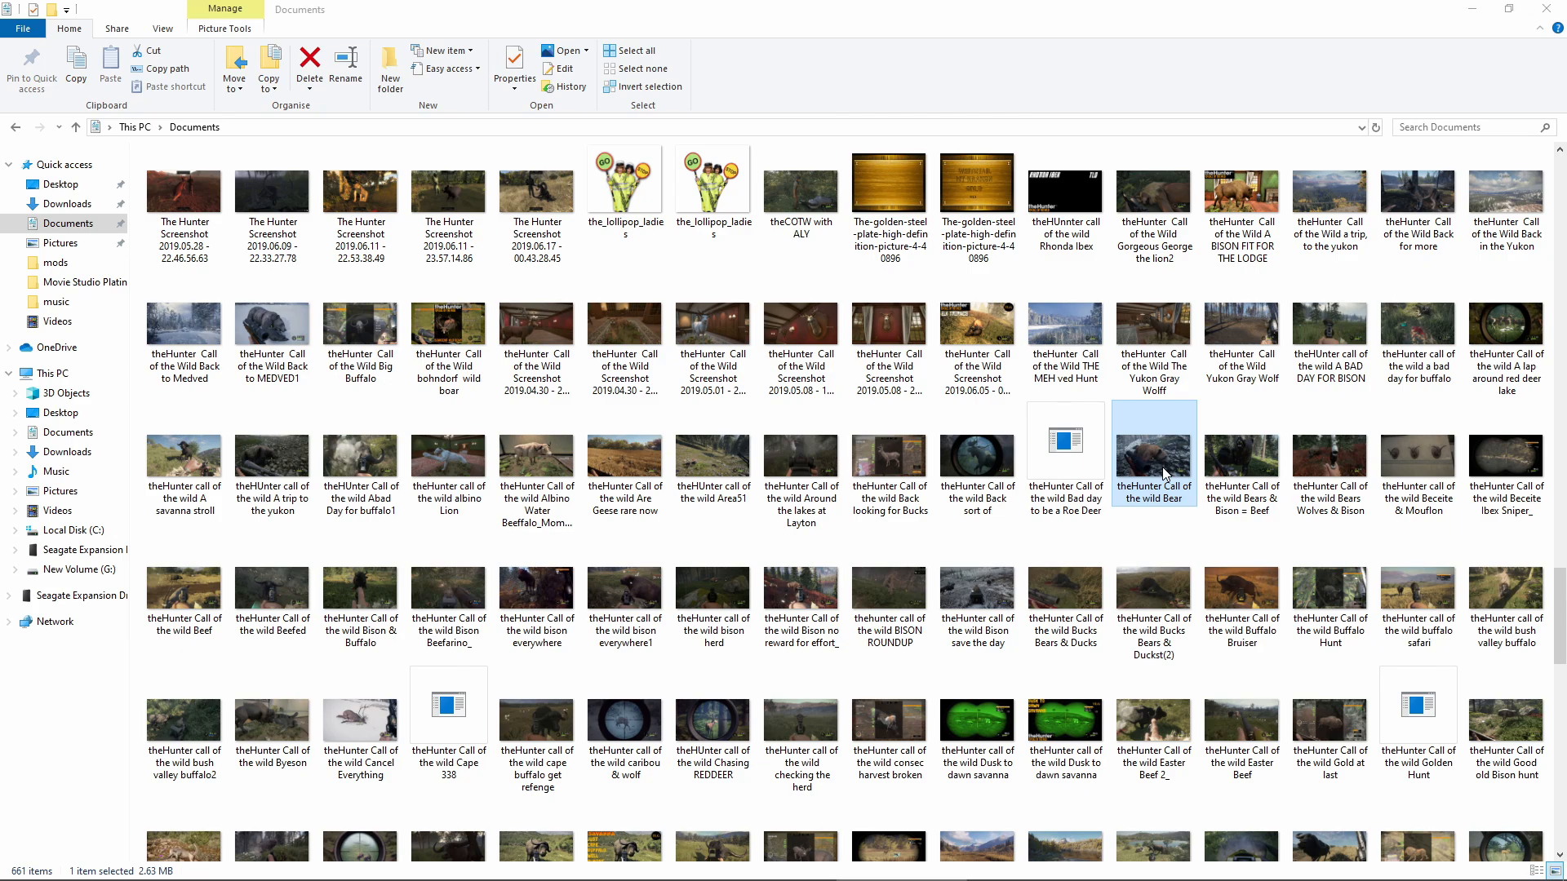
double_click(1162, 466)
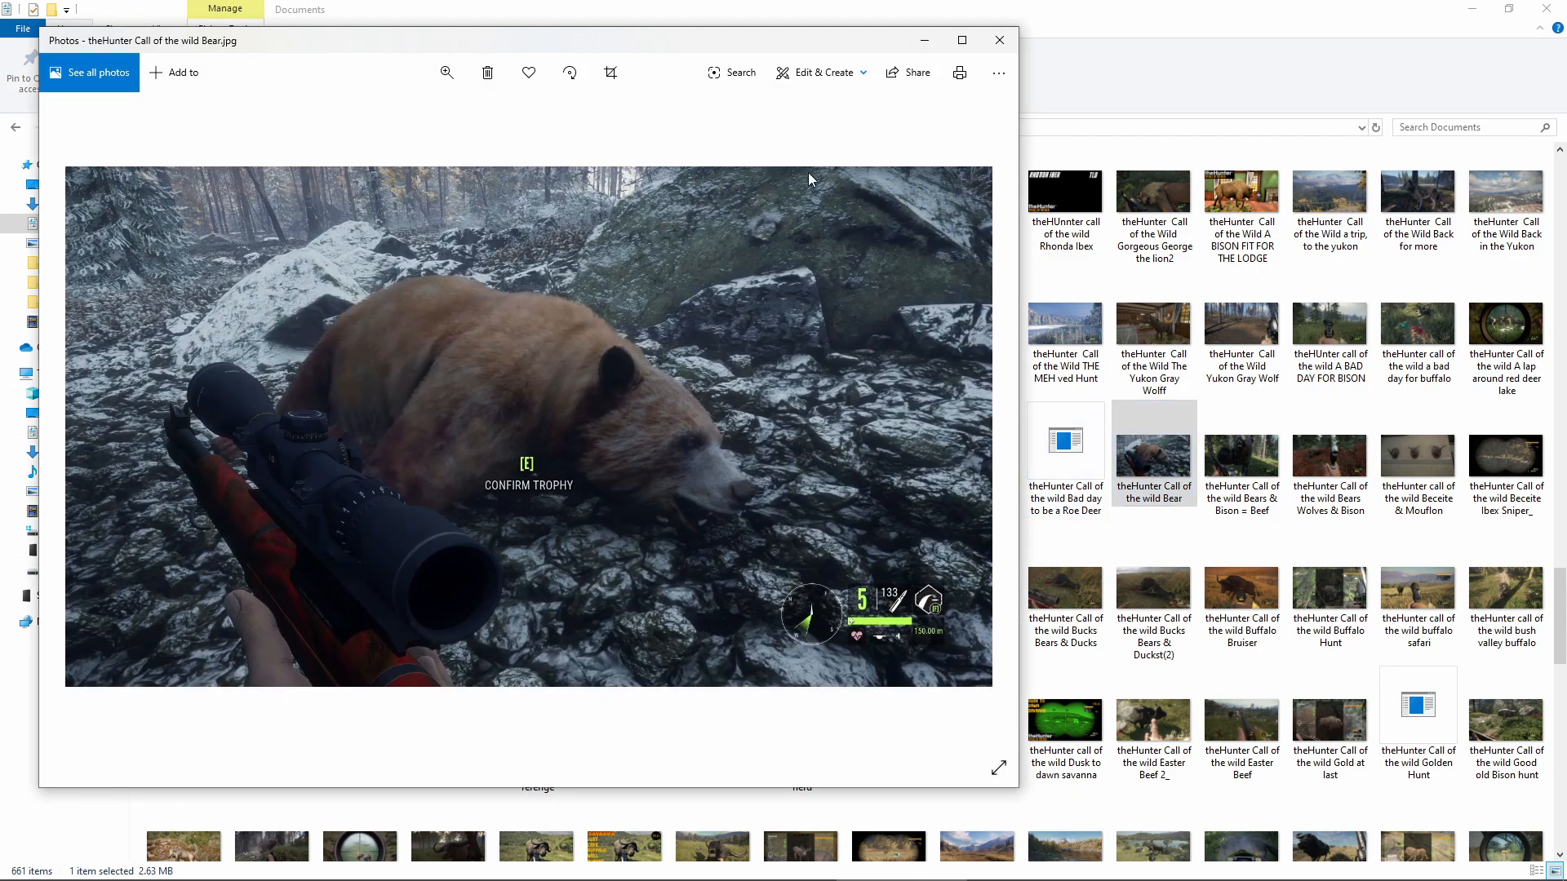
Start editing the bear image in Photos and try adjusting the crop frame from its upper-right corner.
click(814, 82)
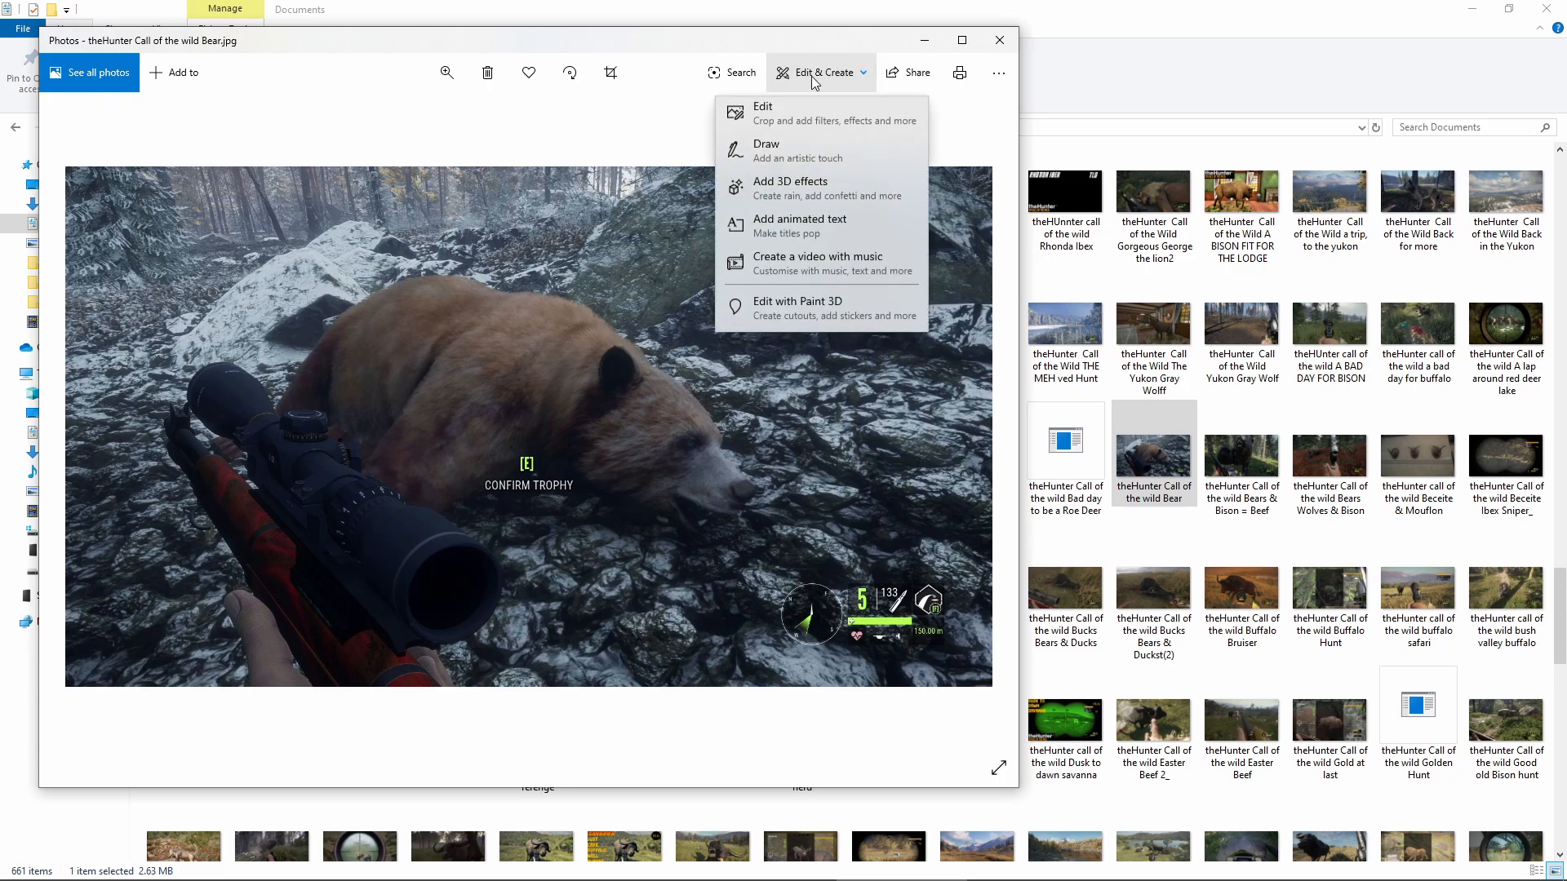
click(779, 126)
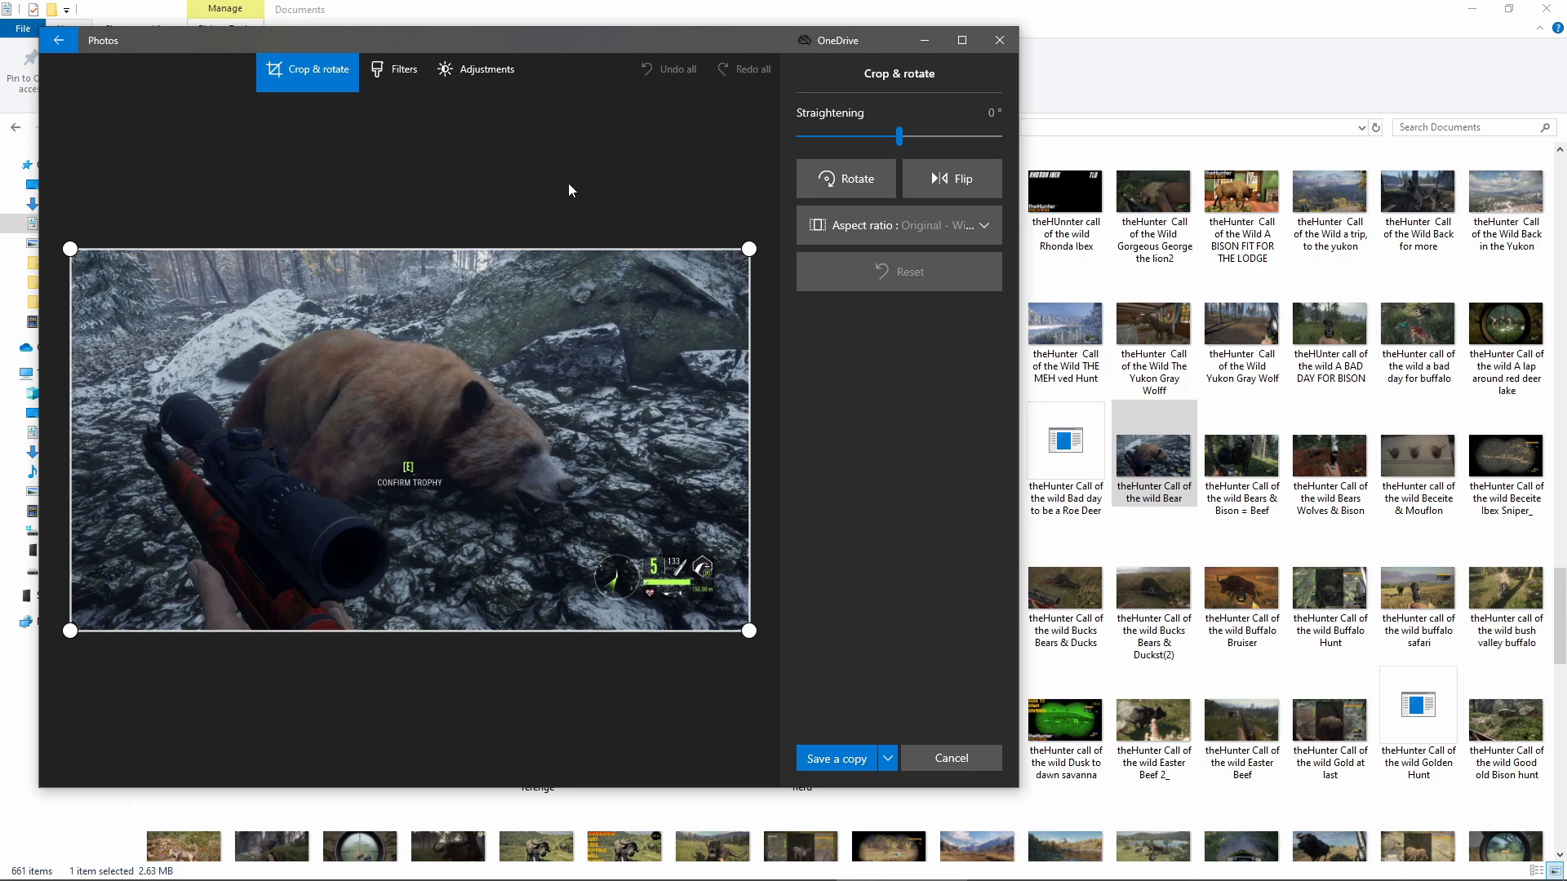
drag(742, 254, 822, 245)
Try the Sauna, Burlesque, Napa, Vanilla and Arctic filters on the bear image, then return to Original.
click(406, 87)
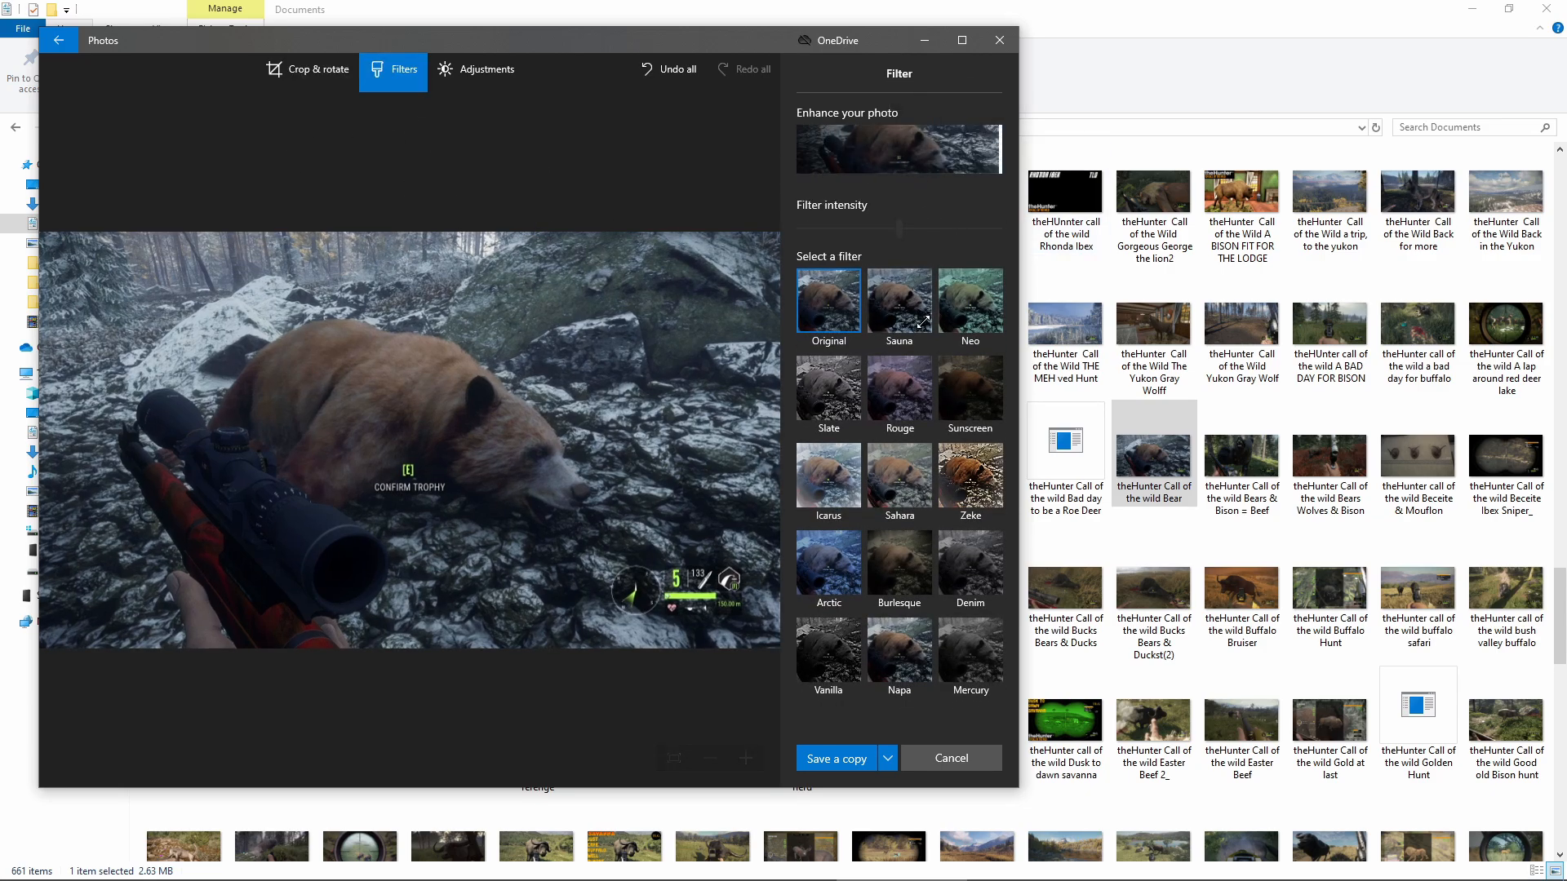
click(906, 301)
click(893, 575)
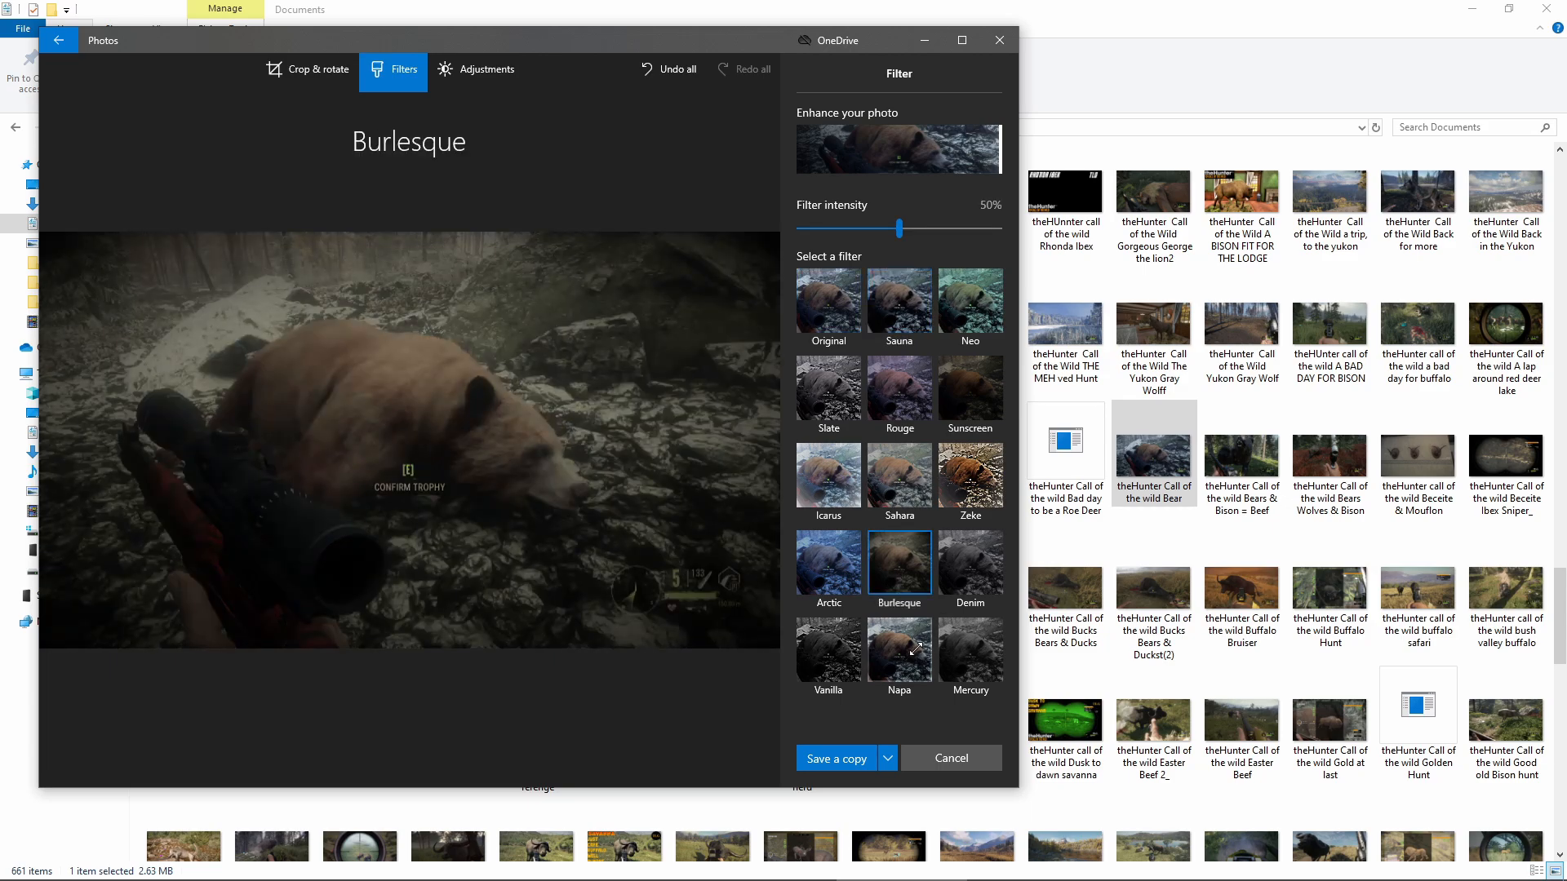
click(885, 657)
click(817, 644)
click(835, 576)
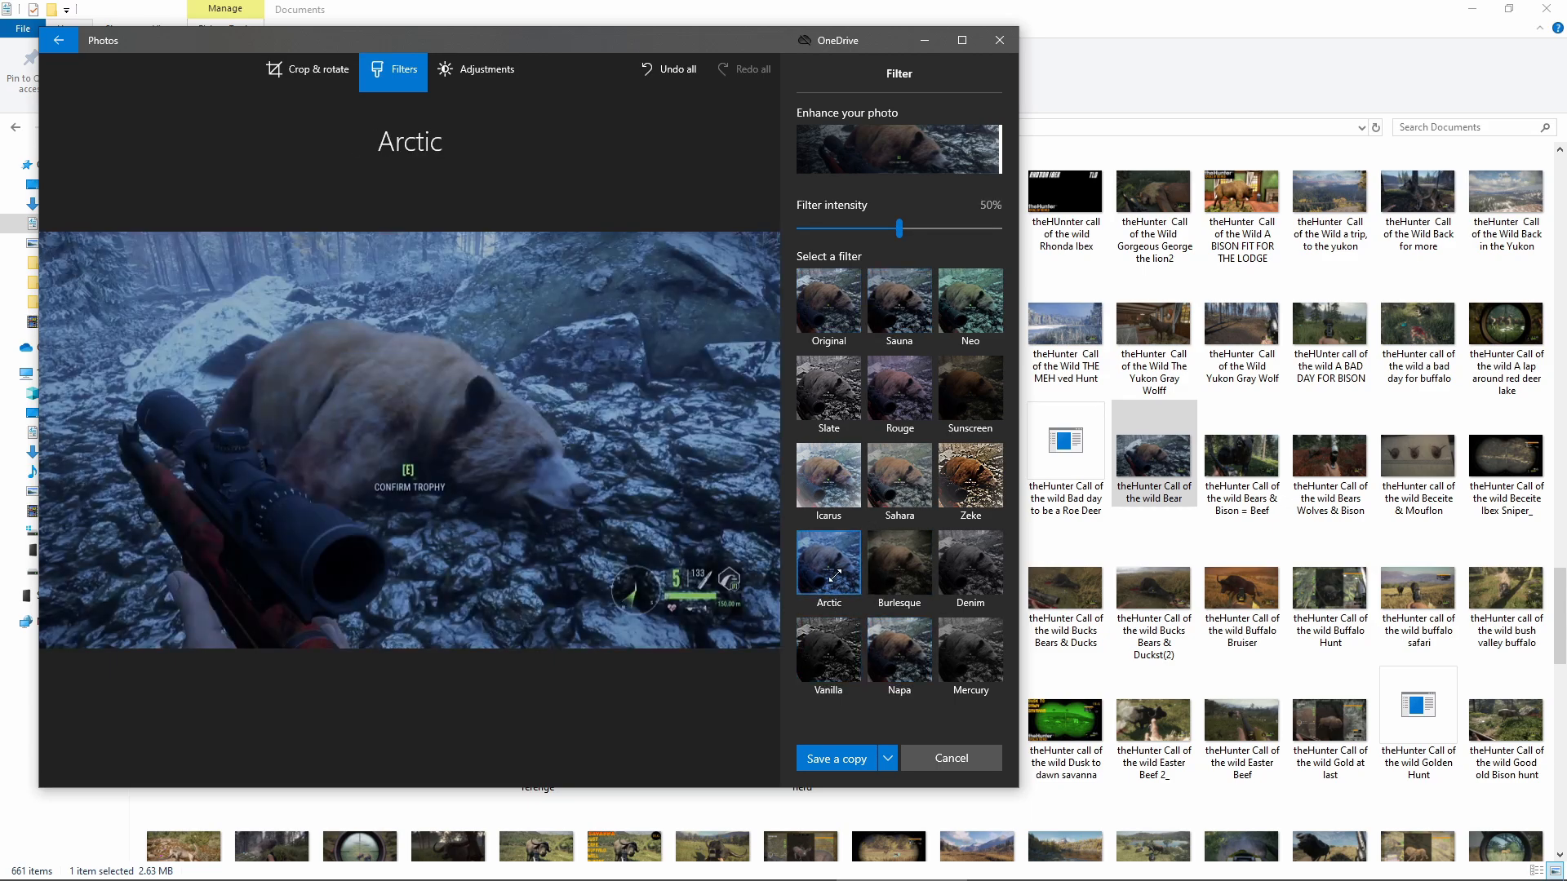
click(831, 300)
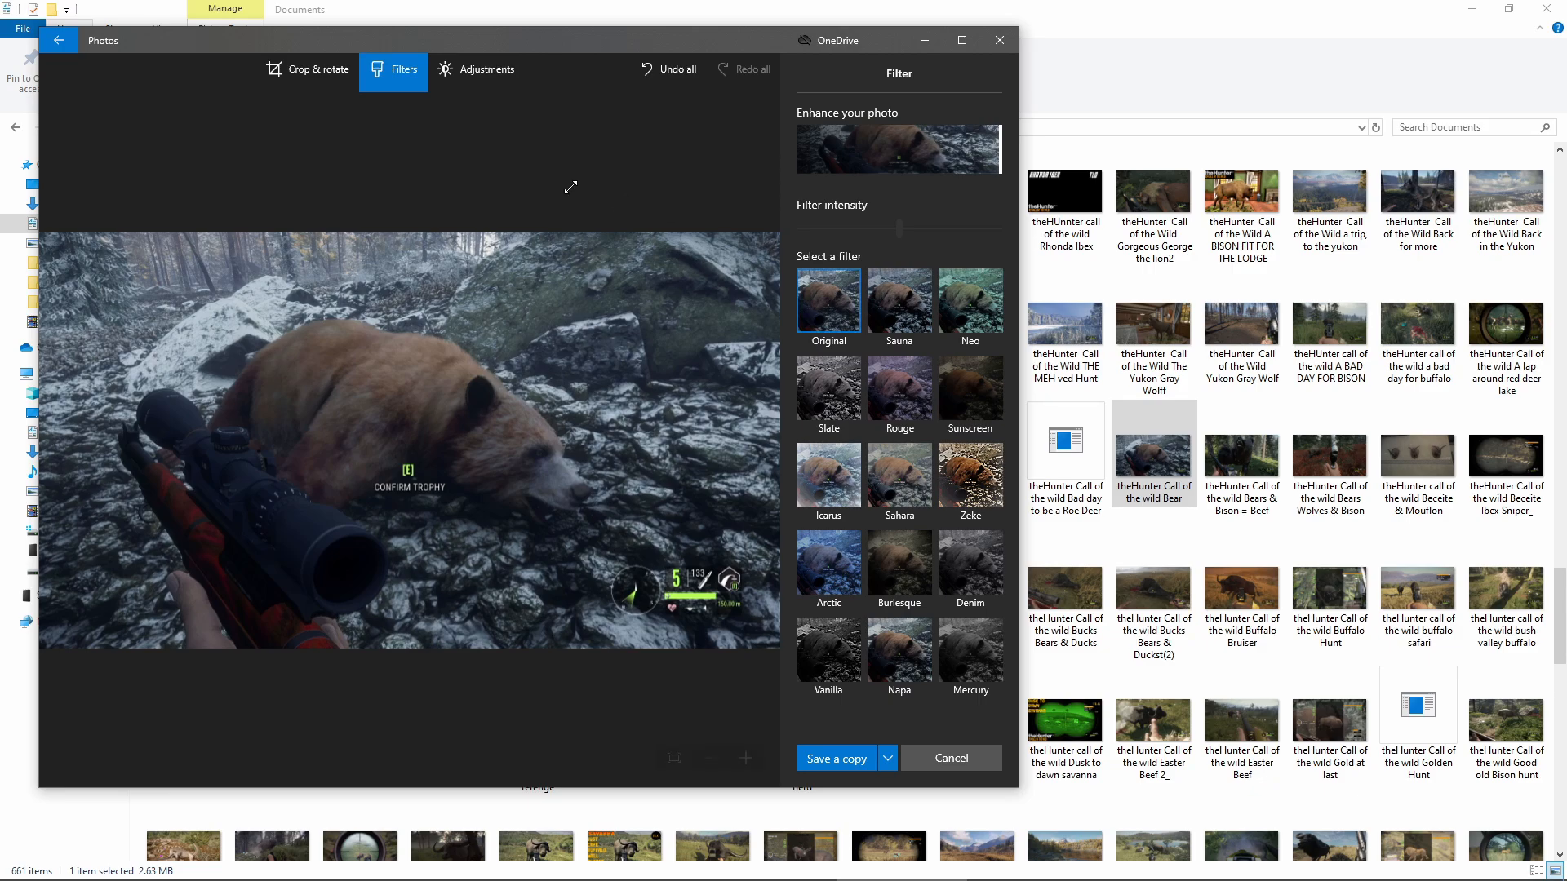
Adjust the bear image by raising Clarity to maximum, increasing Colour and slightly lowering Light.
click(477, 70)
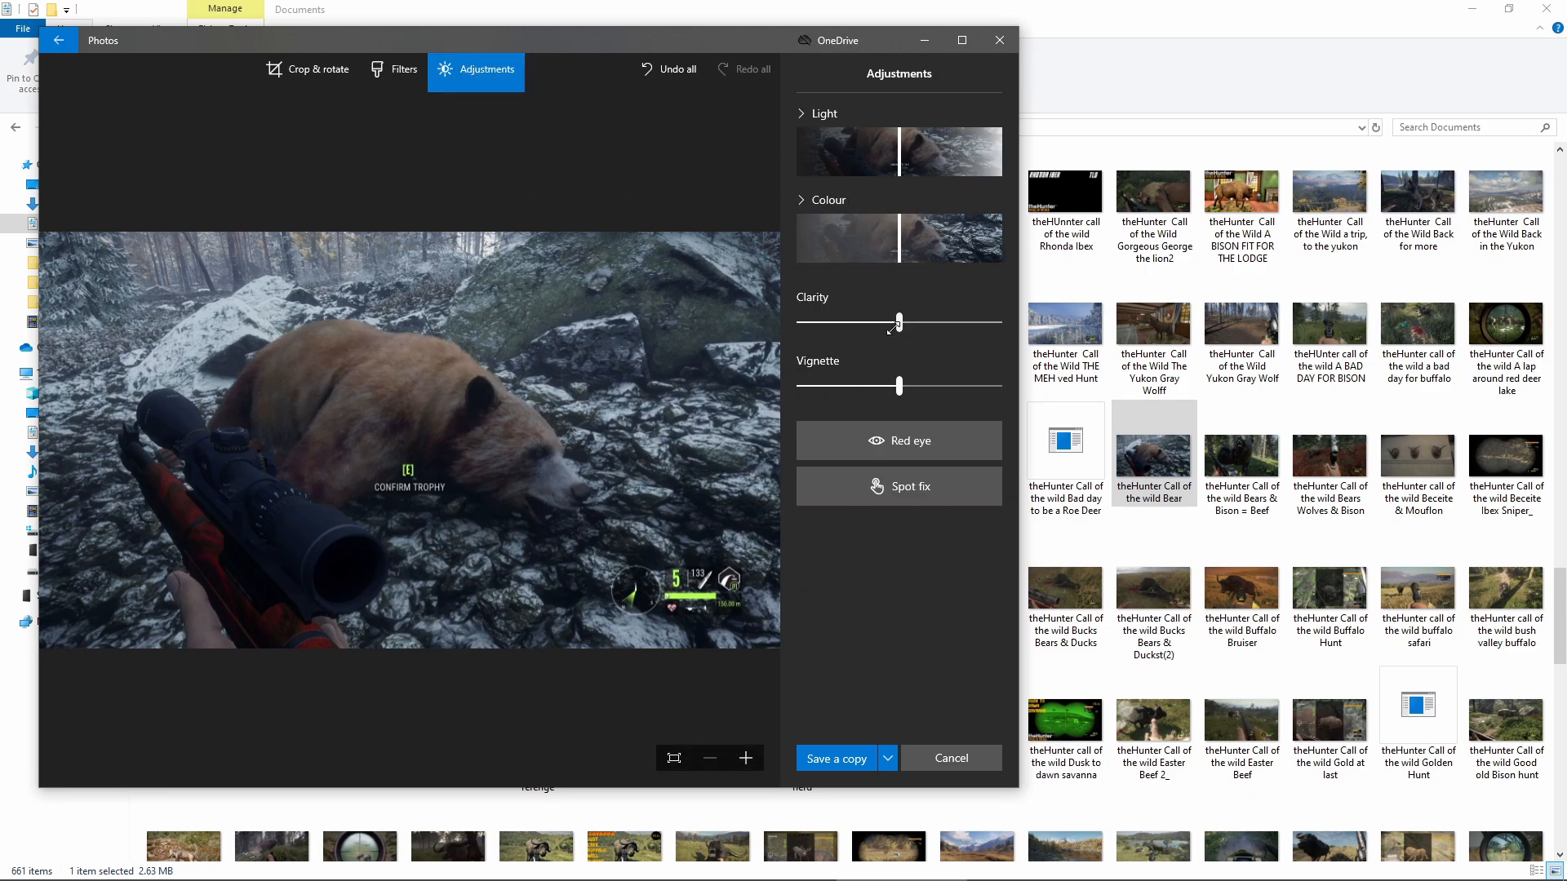
drag(901, 319, 998, 322)
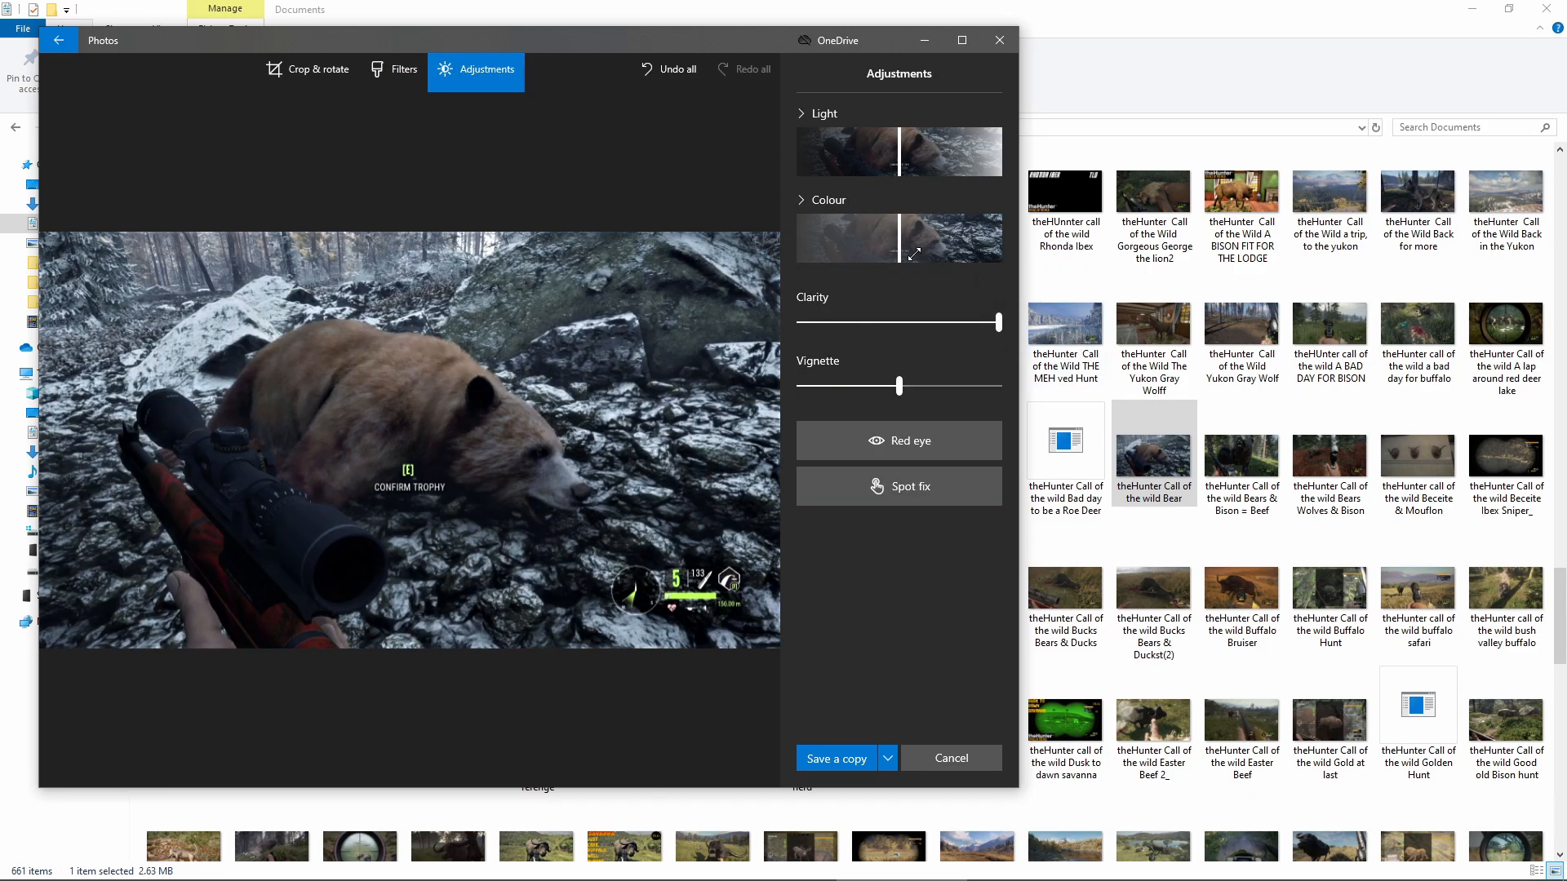
drag(901, 247, 942, 246)
drag(901, 171, 880, 170)
Save the edited copy as the JPG "theHunter Call of the wild Bear" in Pictures, and close Photos and the folder window.
click(819, 759)
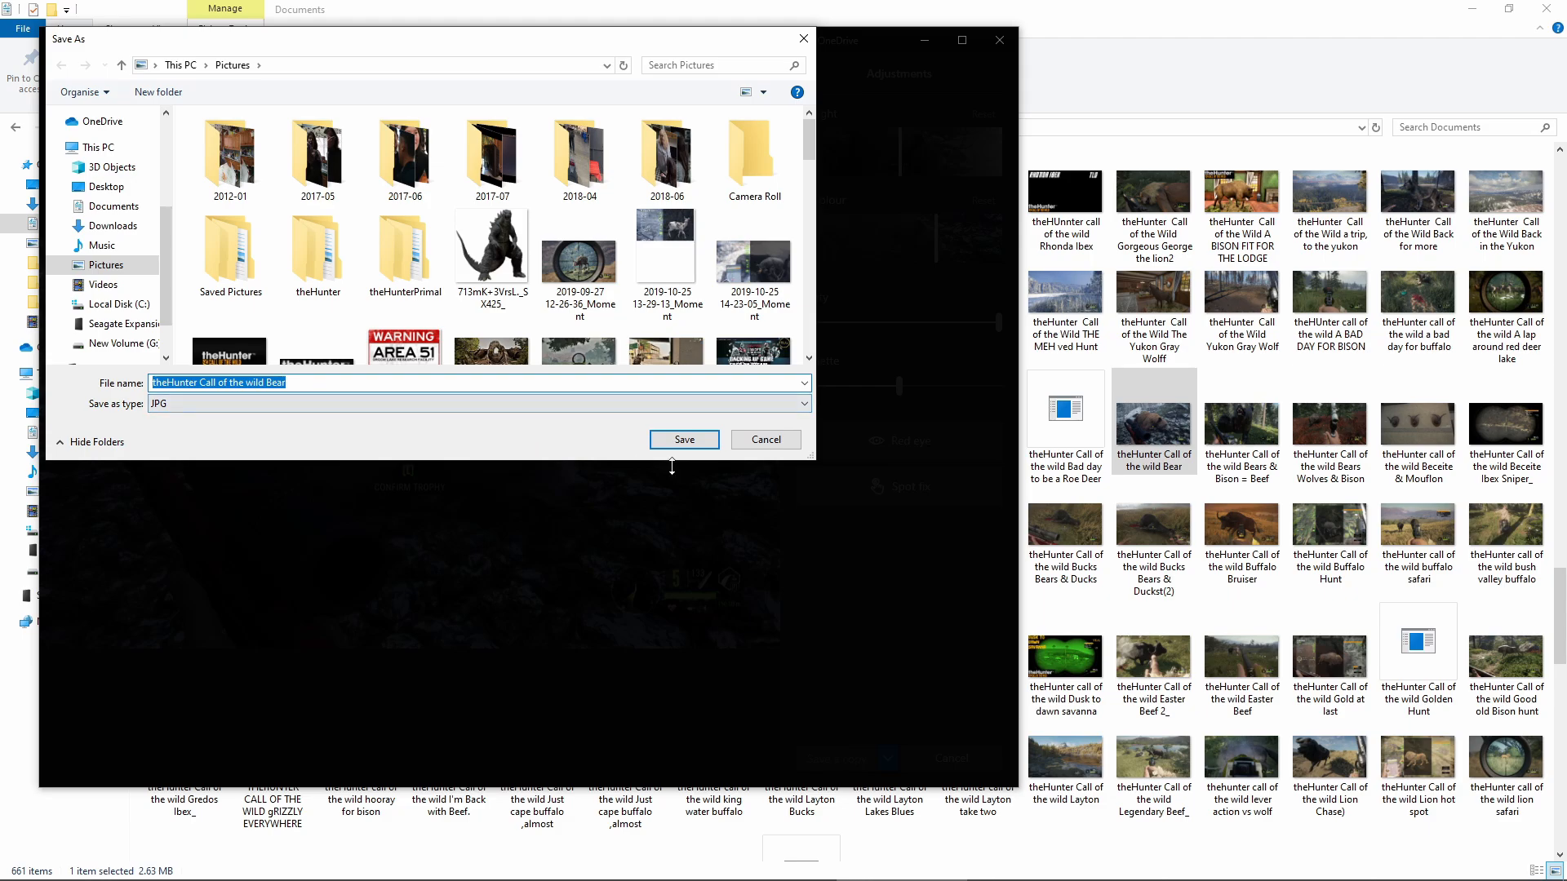
click(676, 441)
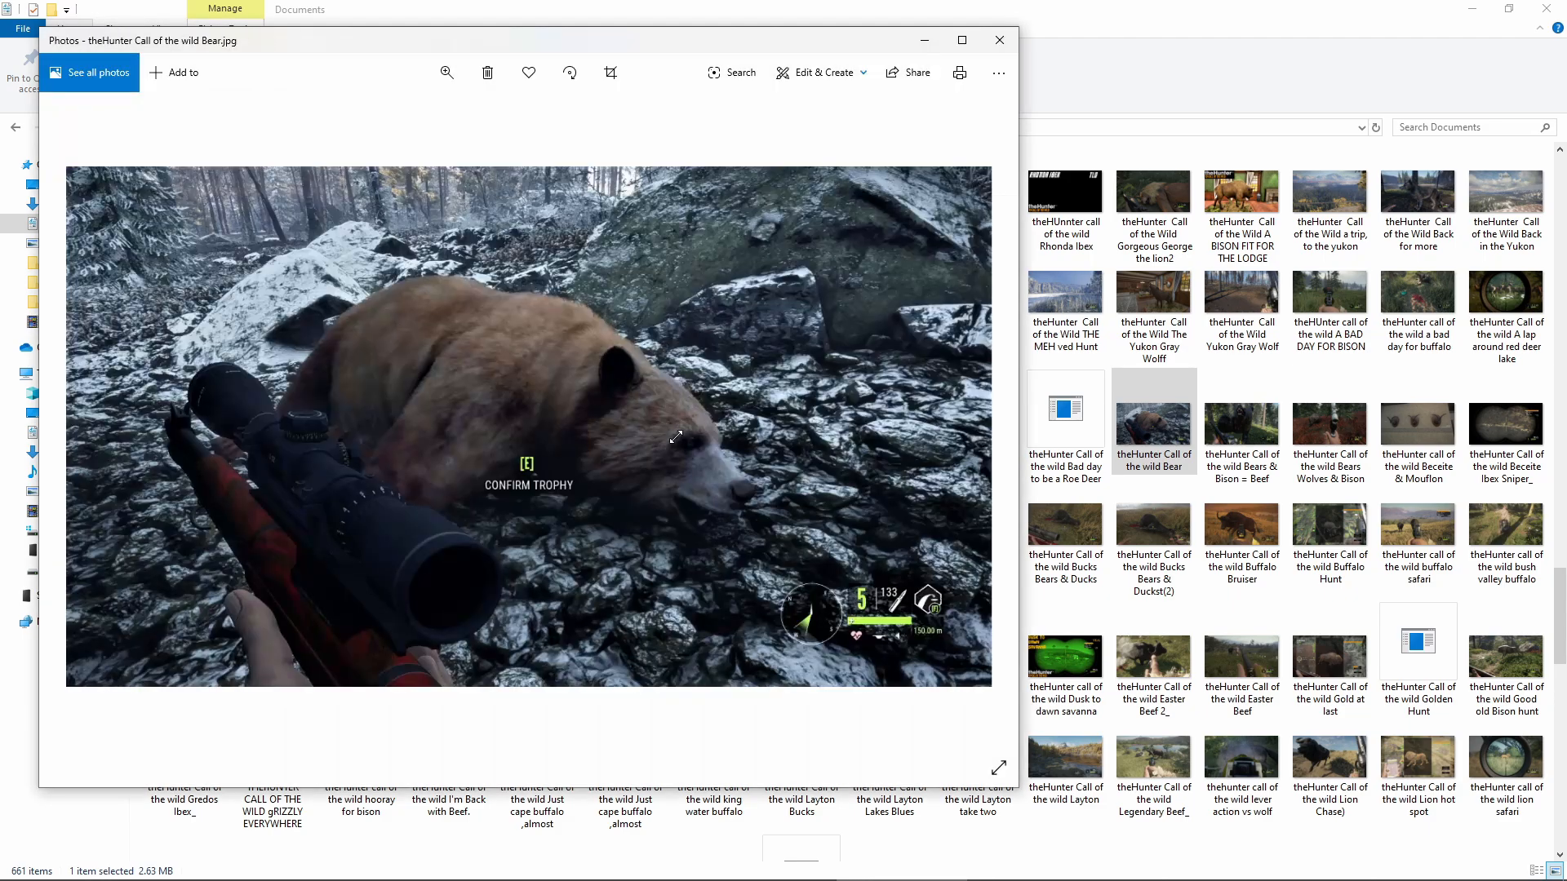
click(1001, 40)
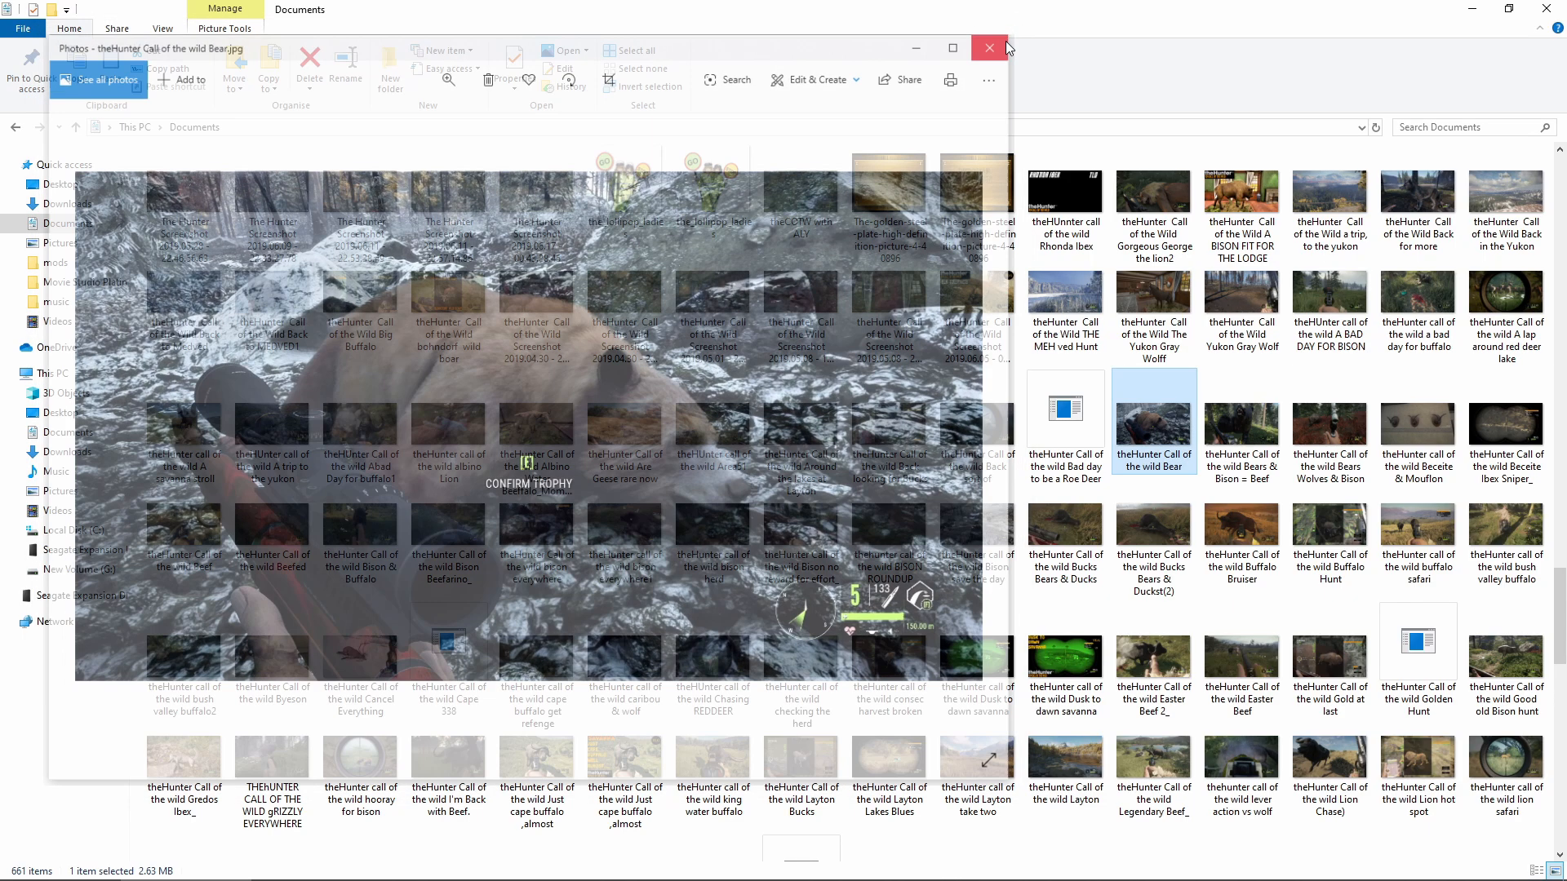
click(1545, 8)
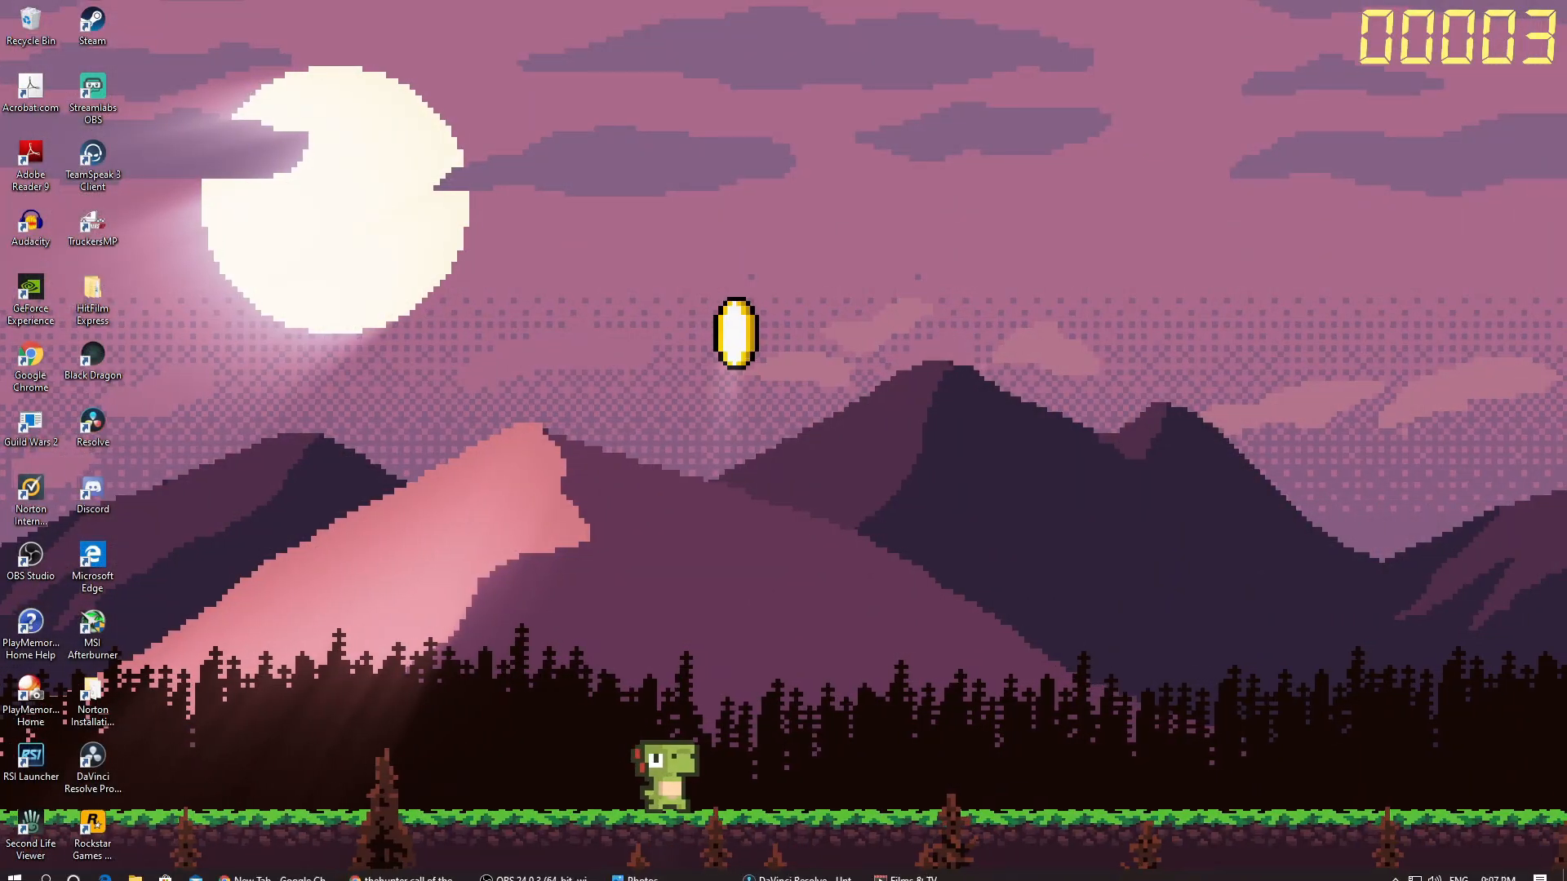
Launch GIMP 2 from the list of installed programs.
click(15, 869)
scroll(147, 731, down, 6)
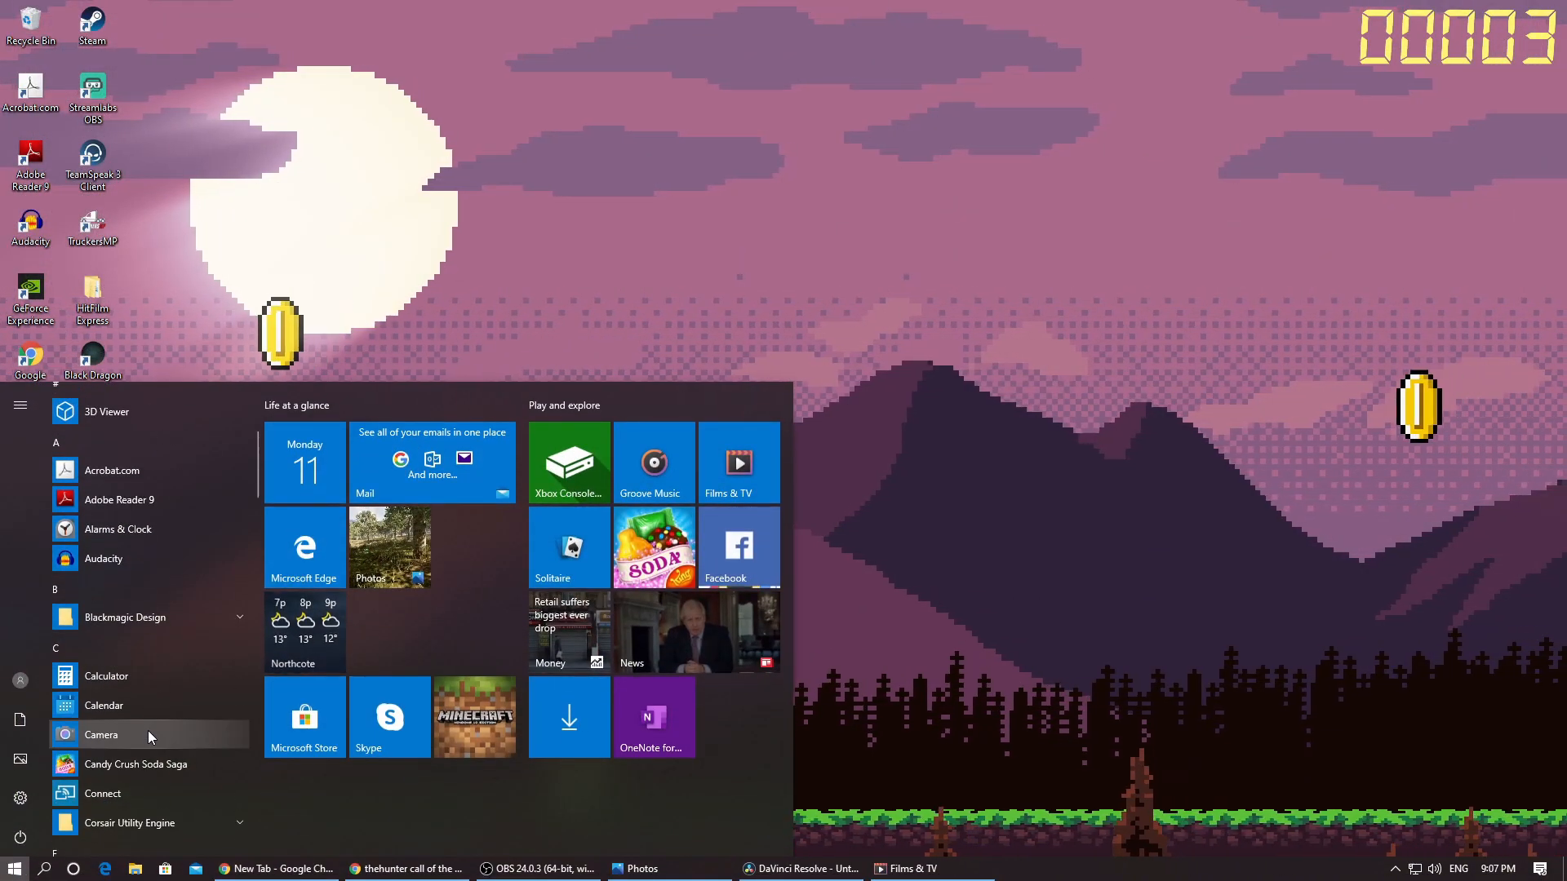
scroll(149, 731, down, 3)
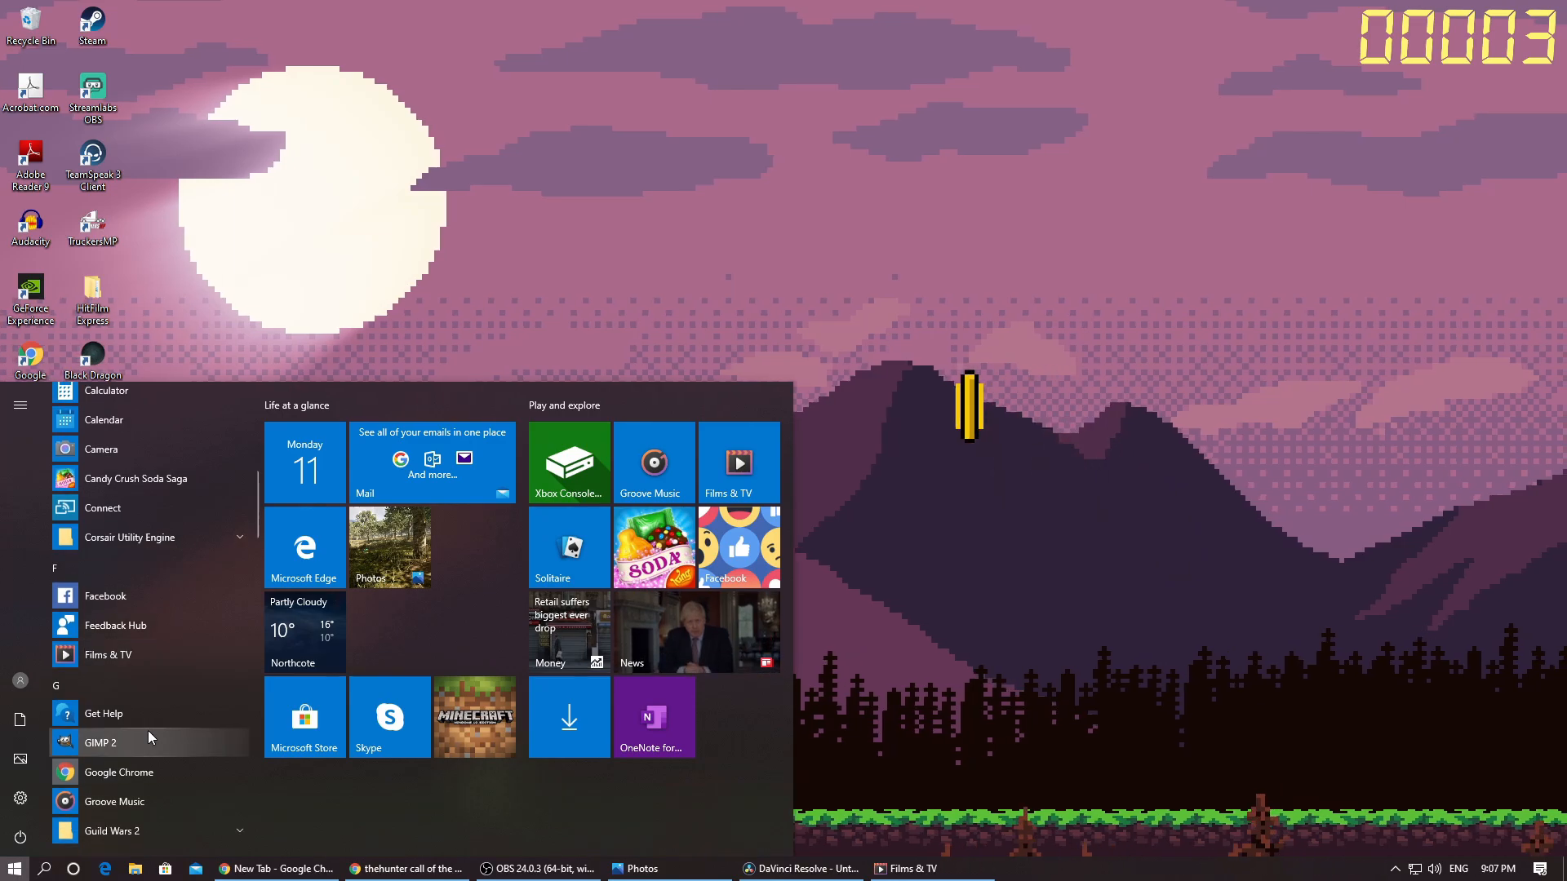
click(112, 744)
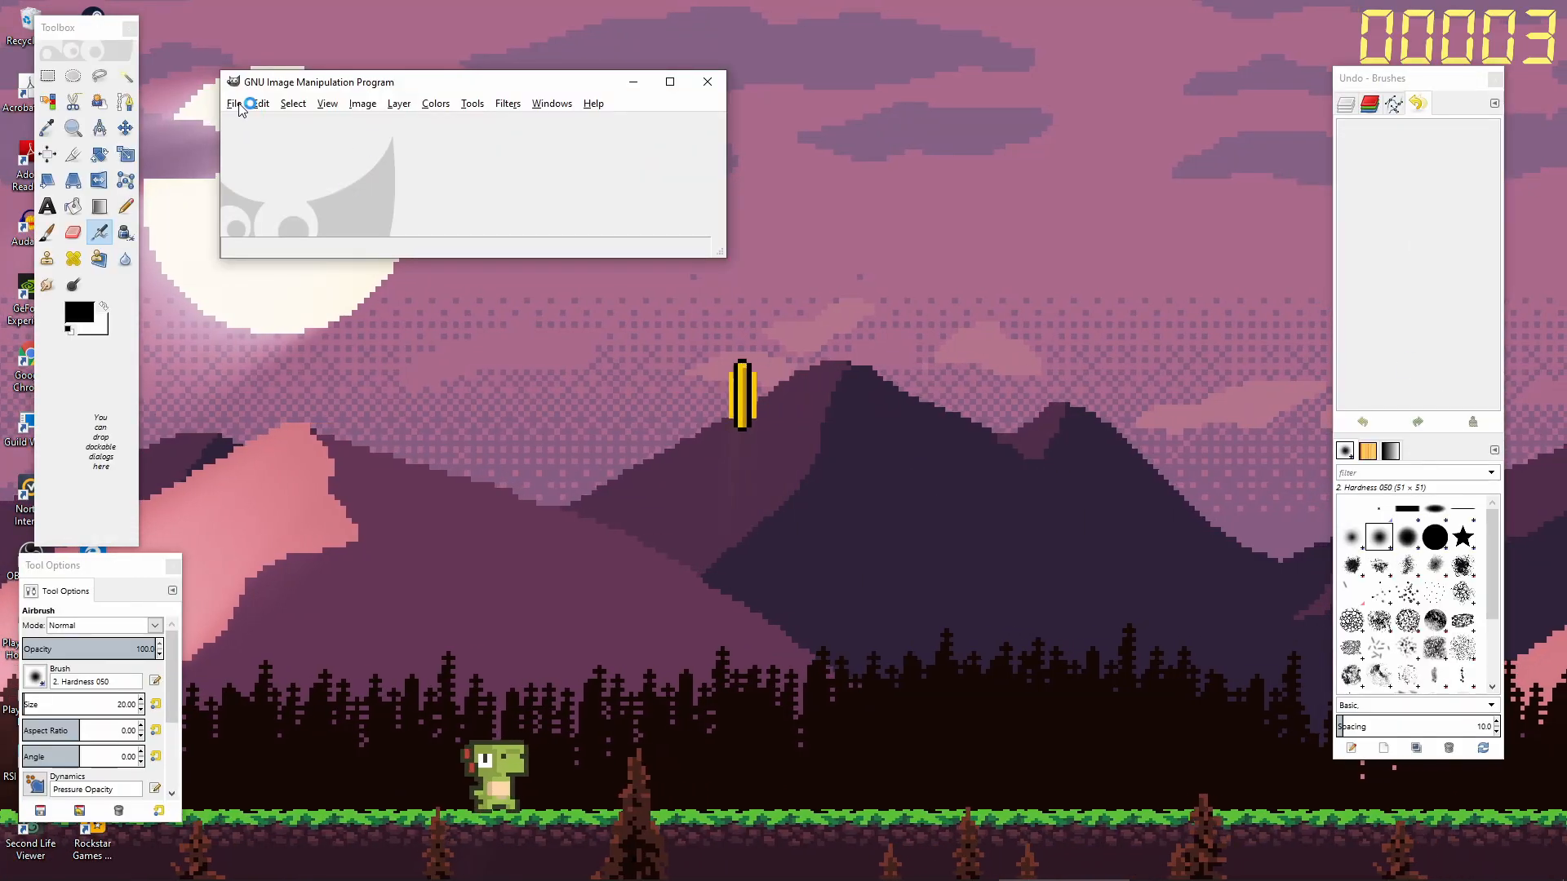
Open "theHunter Call of the wild Bear.jpg" from the Pictures folder in GIMP.
click(236, 104)
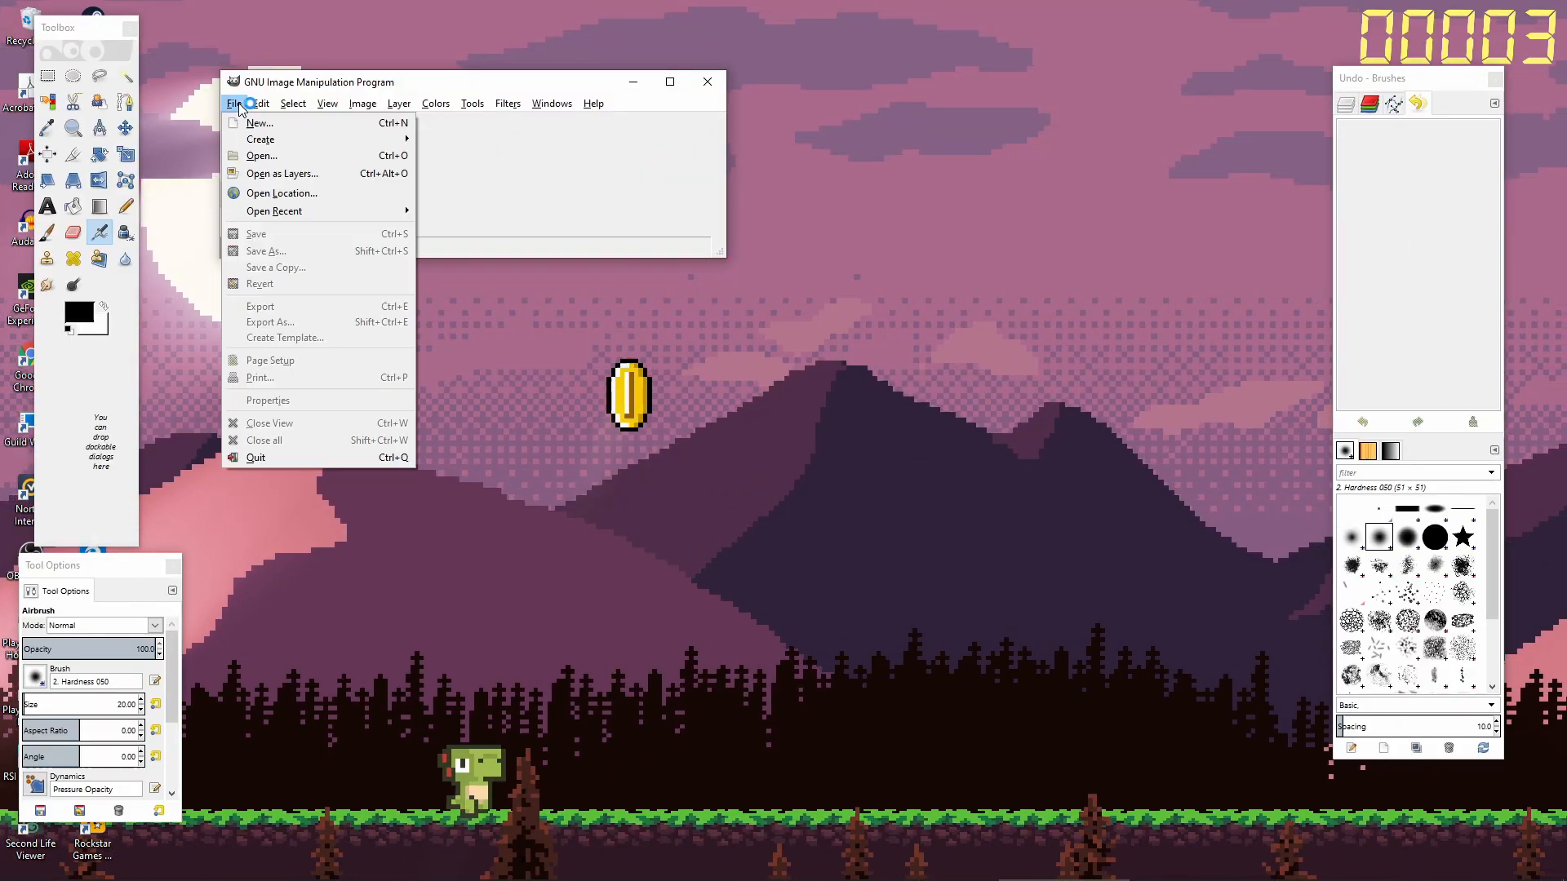
click(262, 162)
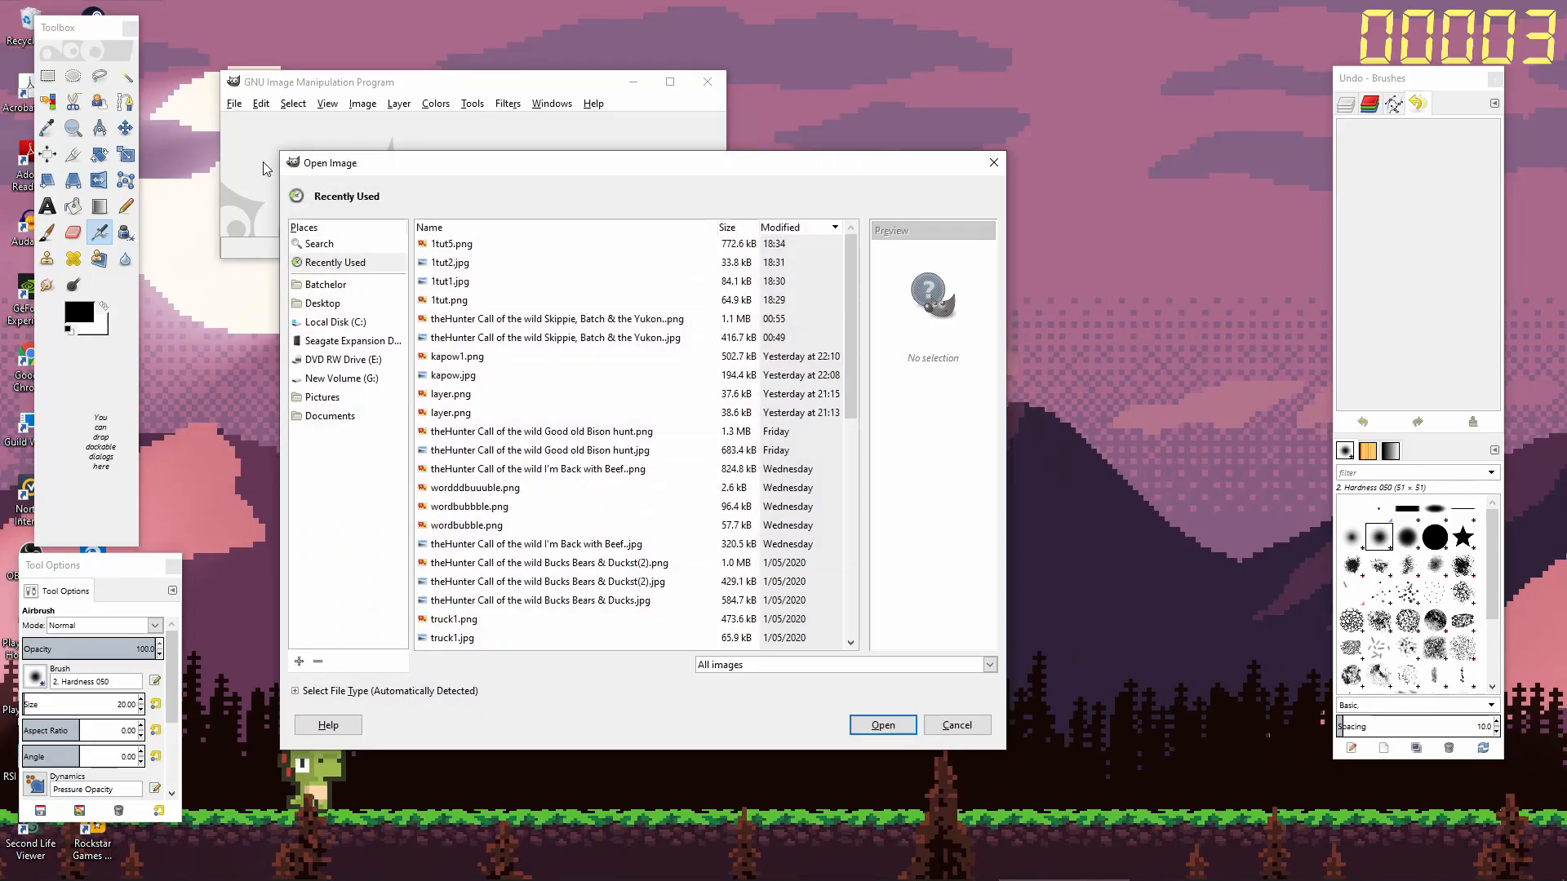
click(322, 397)
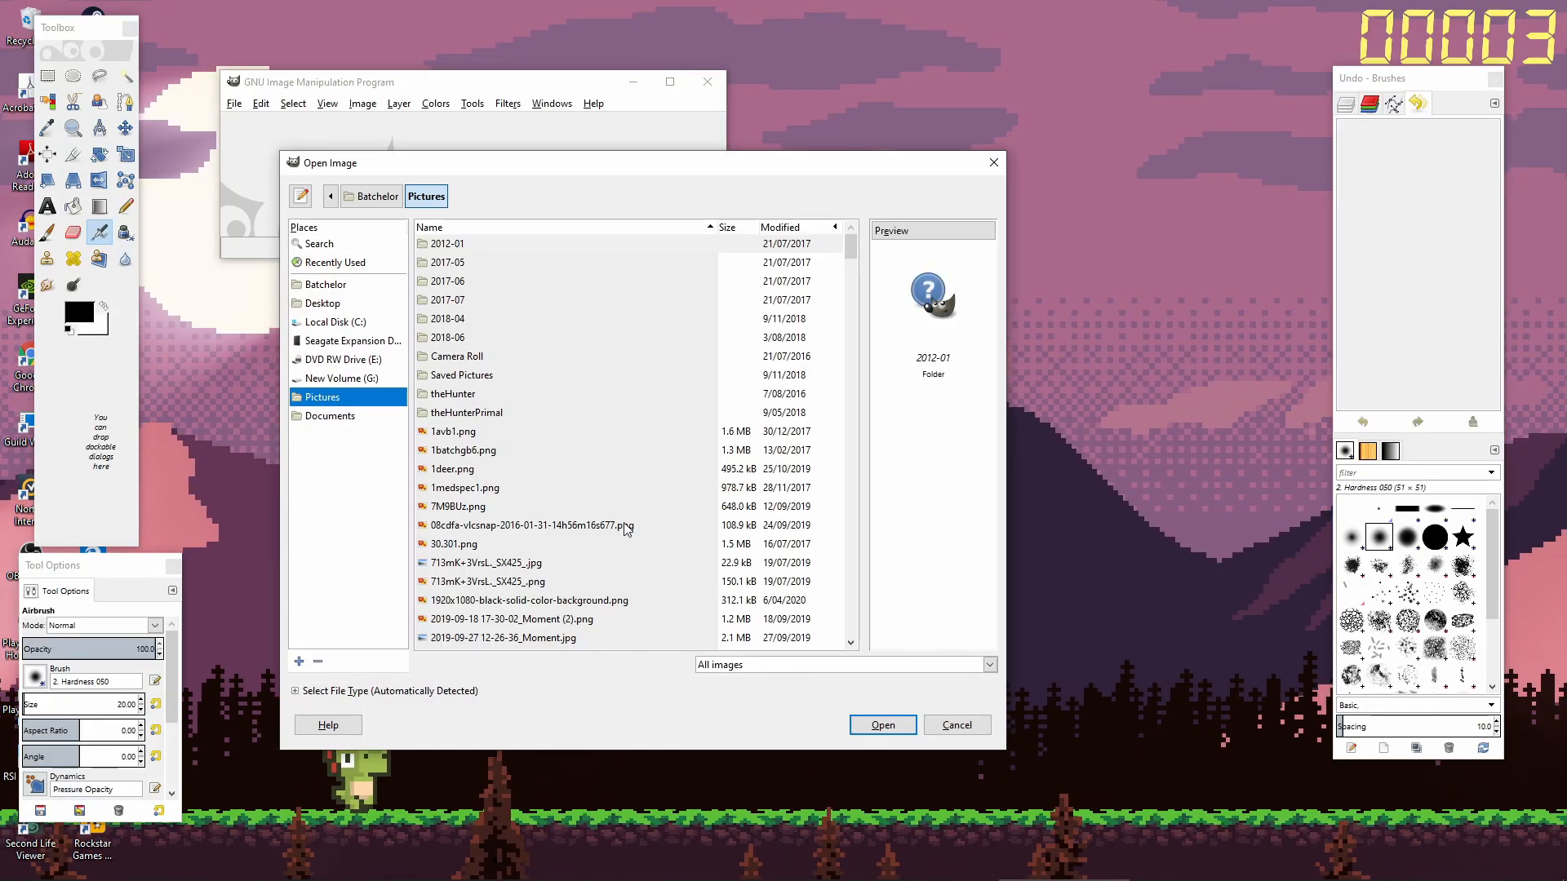
scroll(616, 598, down, 10)
scroll(604, 620, down, 10)
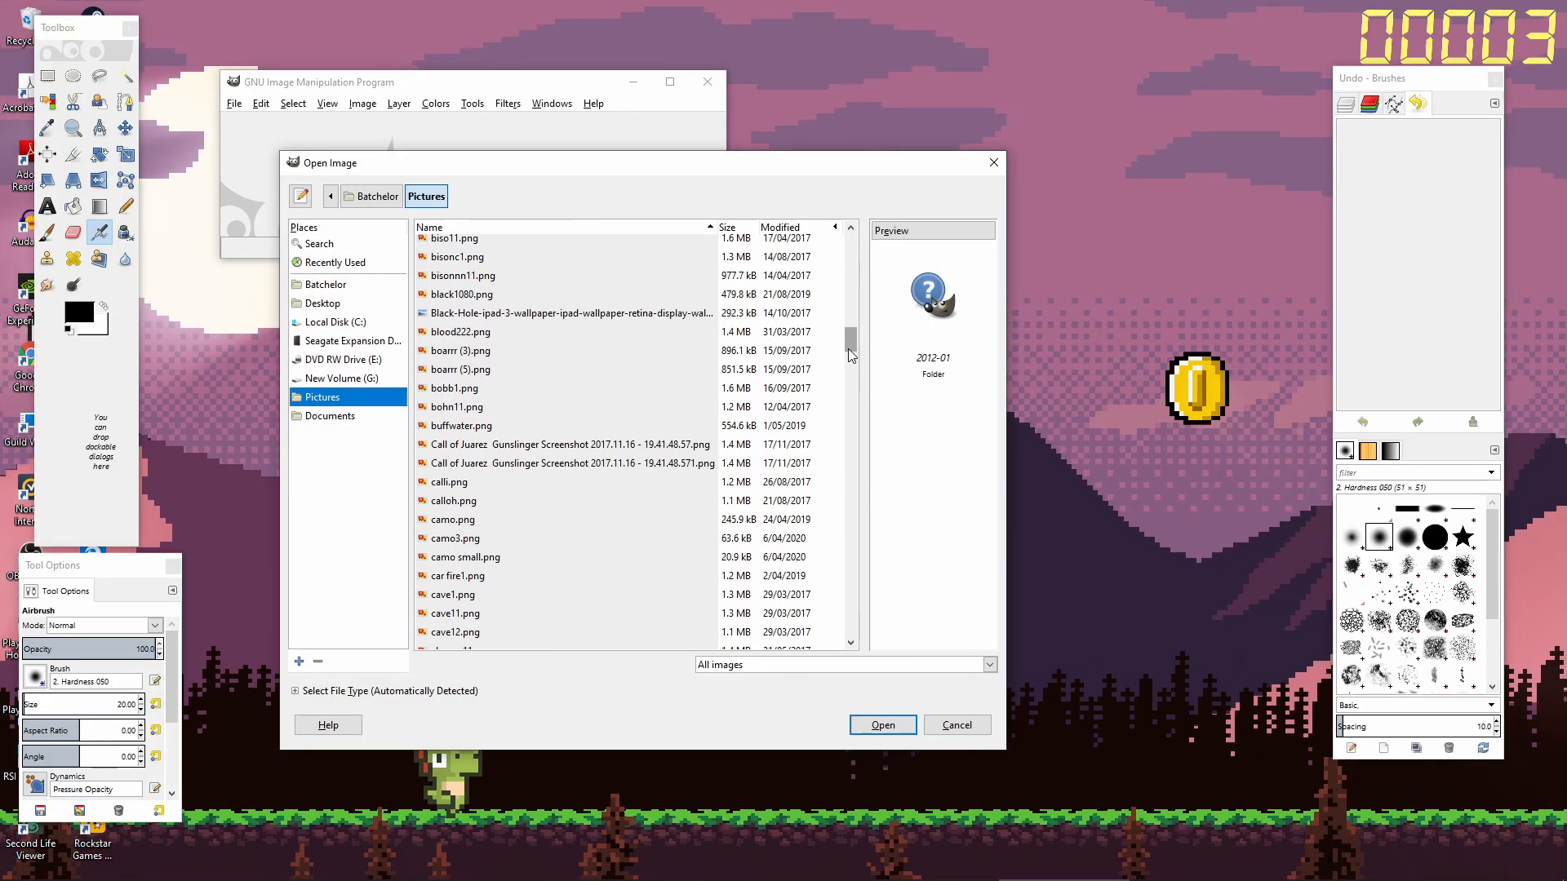
scroll(604, 620, down, 20)
scroll(828, 604, up, 5)
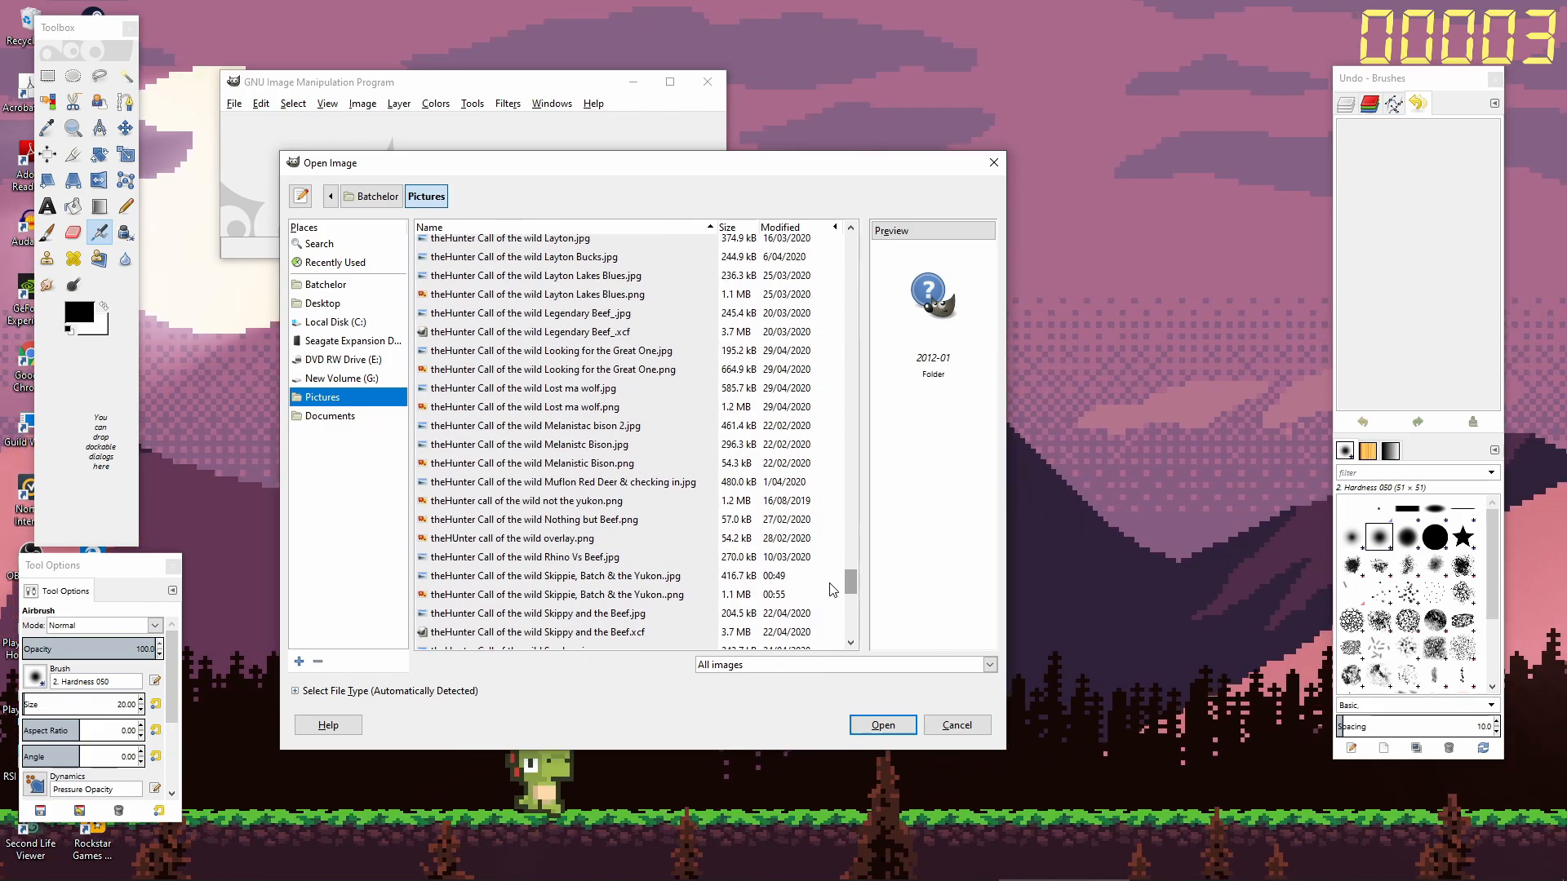
scroll(828, 569, up, 2)
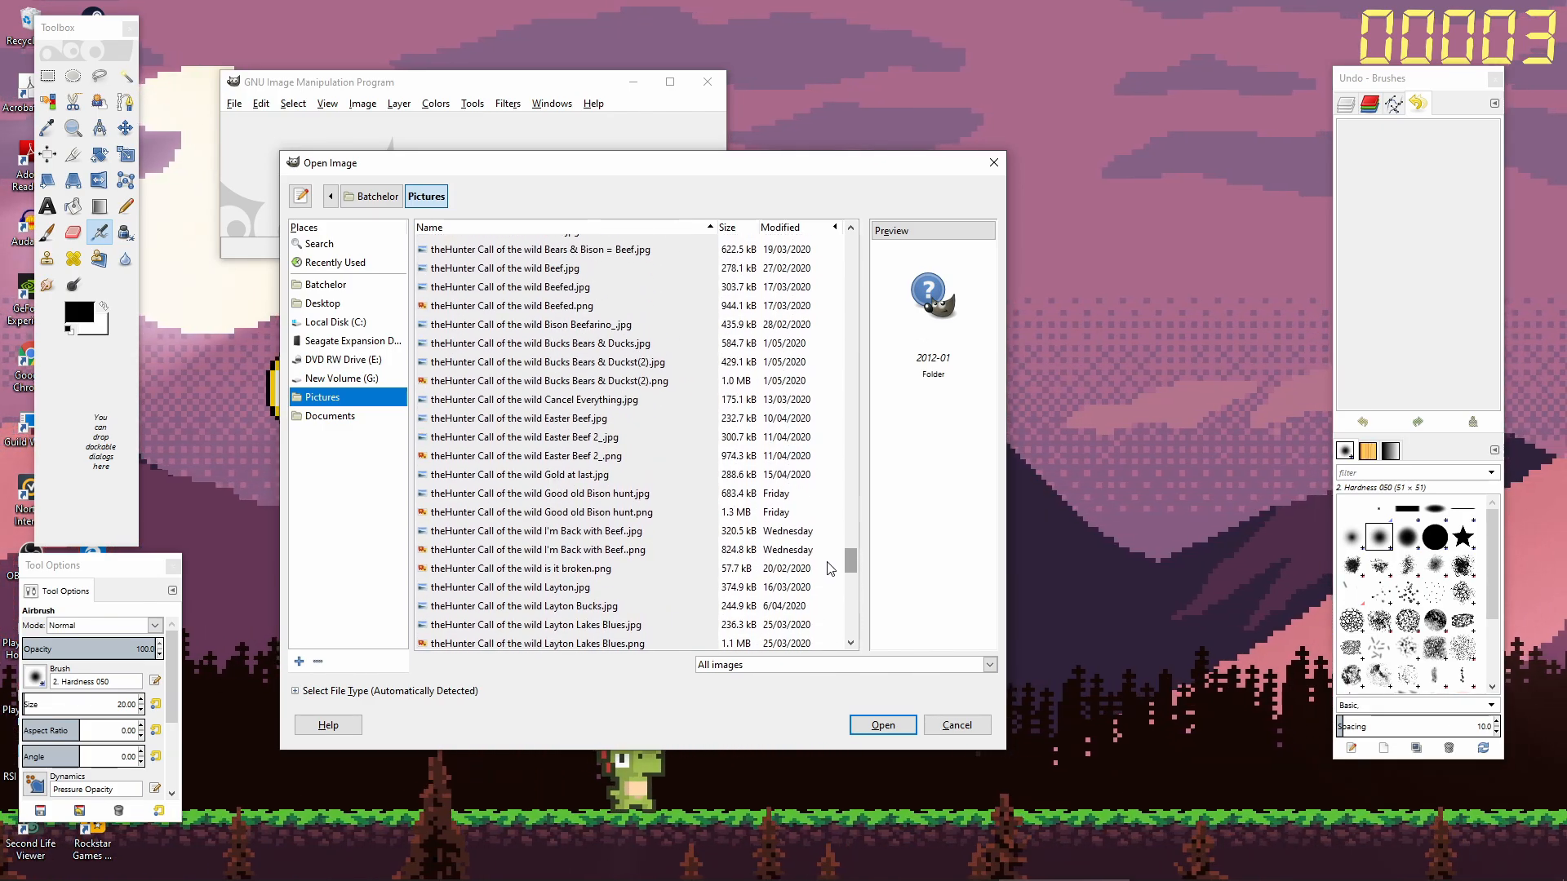
scroll(829, 565, up, 2)
click(572, 325)
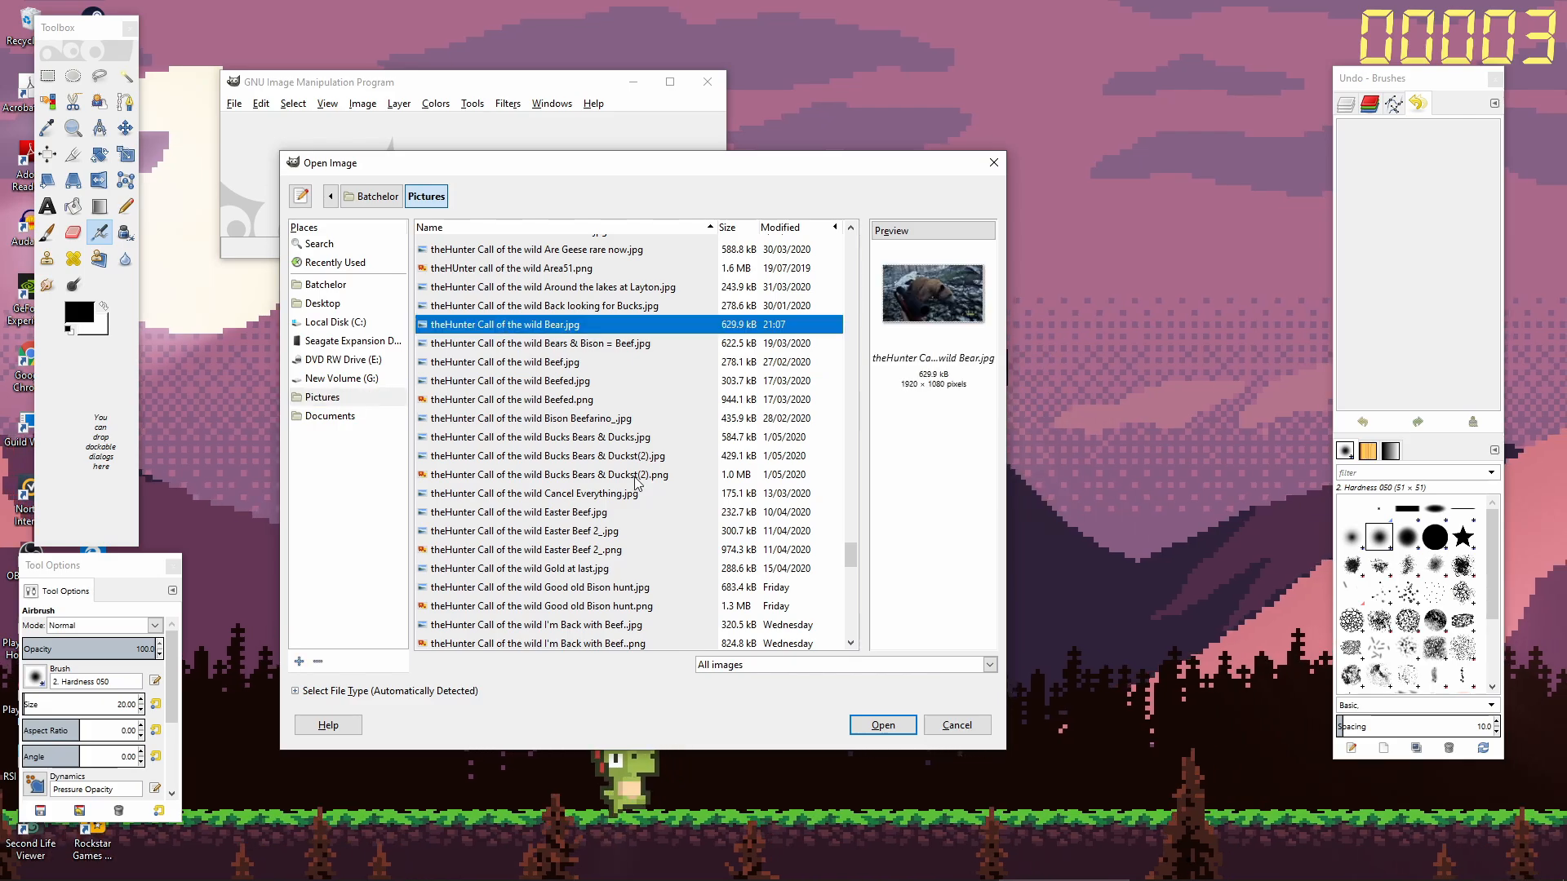
click(888, 723)
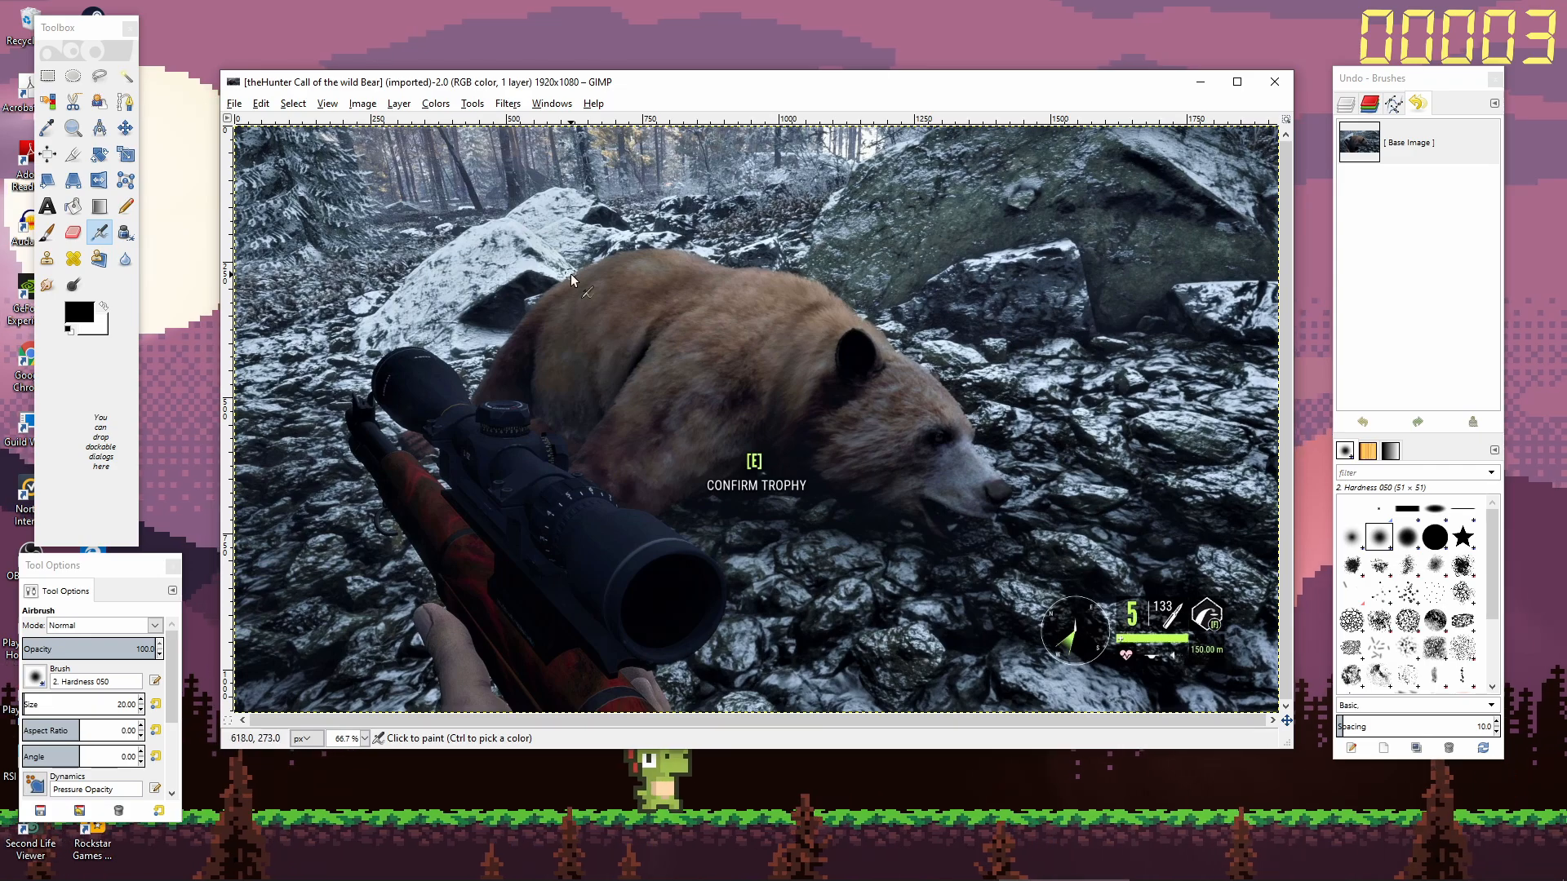
Add Untitledyellow.png as a layer and move its TLG logo to the upper-right corner of the bear image.
click(234, 104)
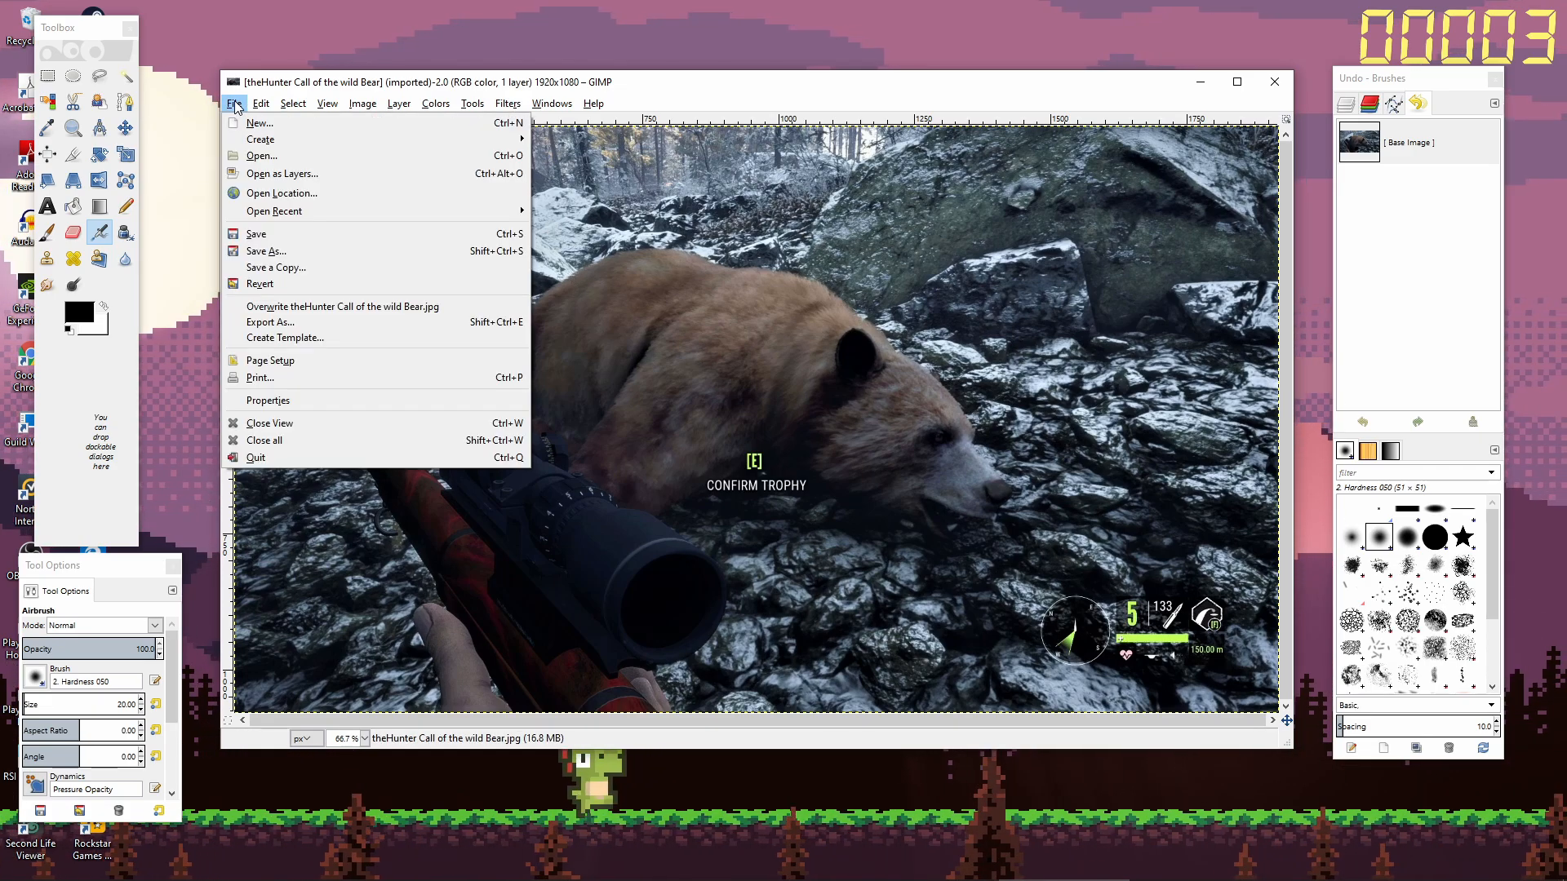
click(277, 173)
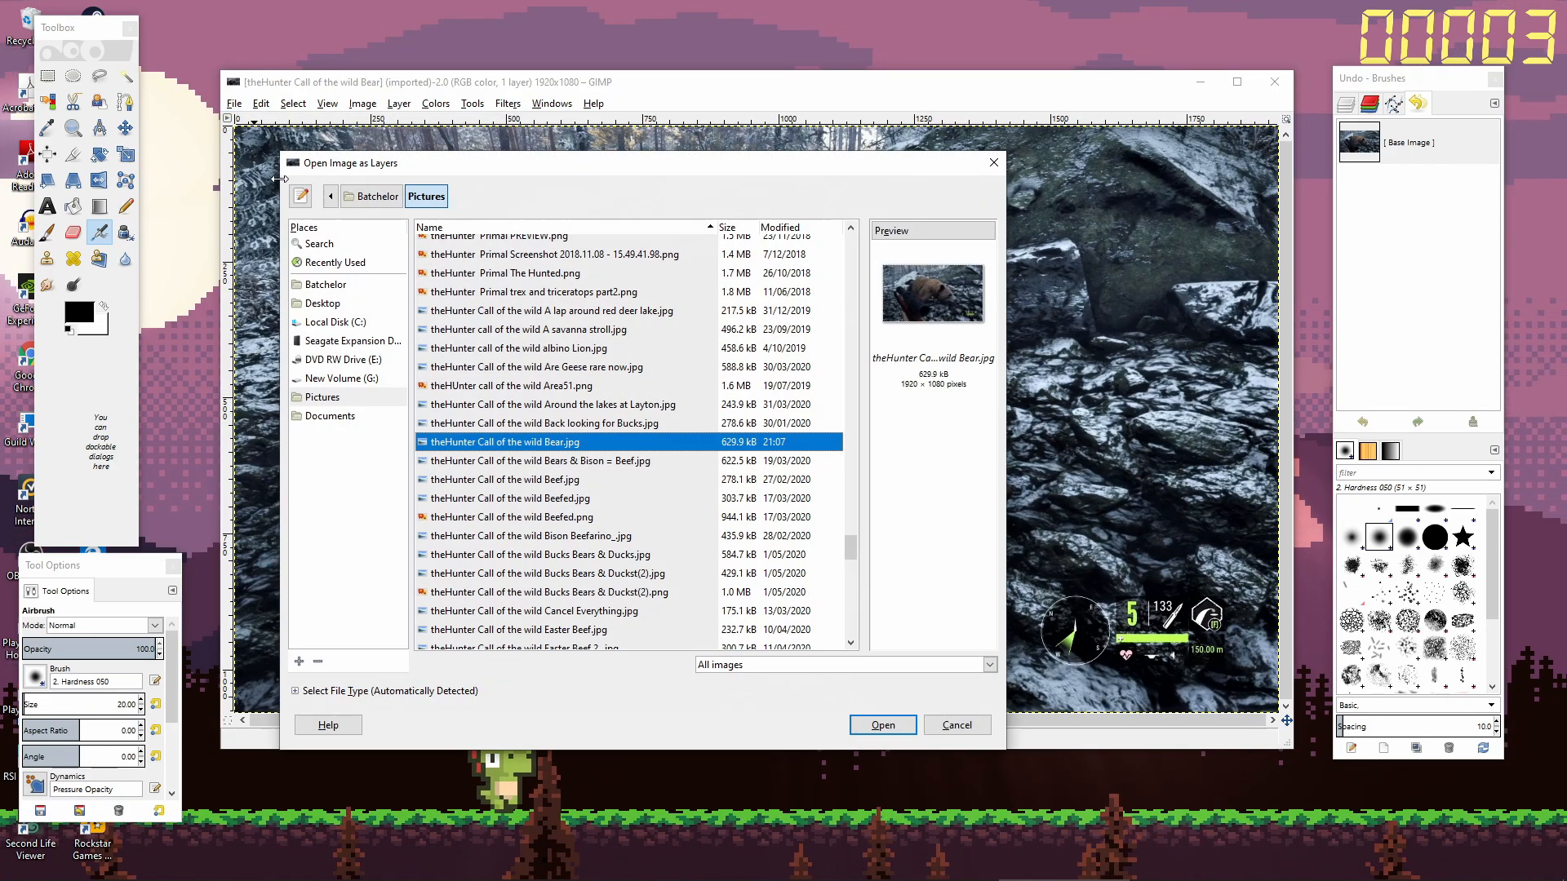
scroll(620, 486, down, 10)
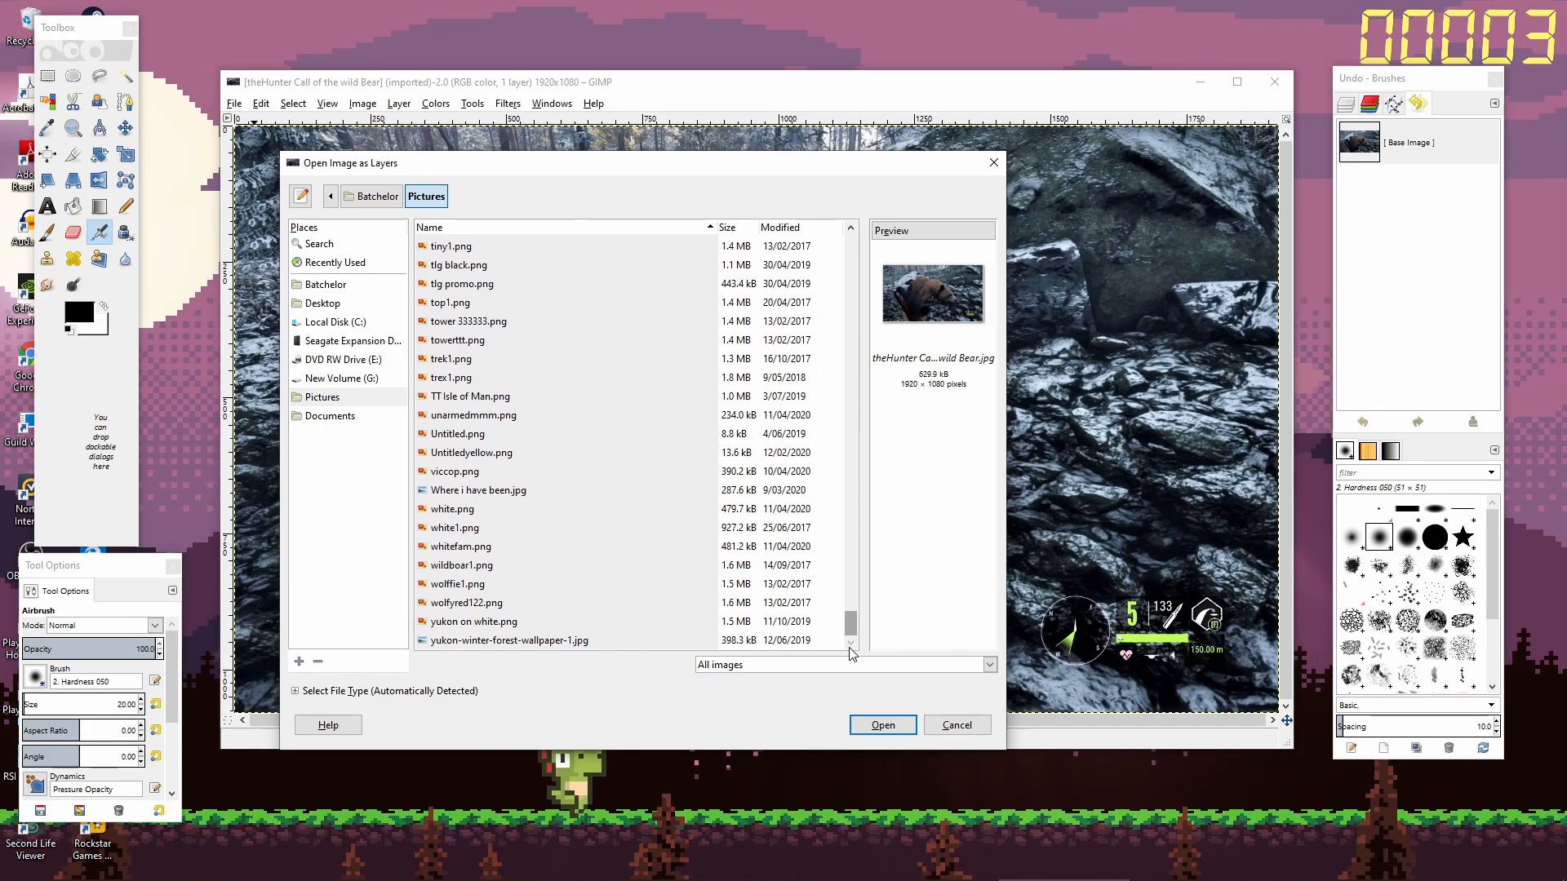
double_click(484, 453)
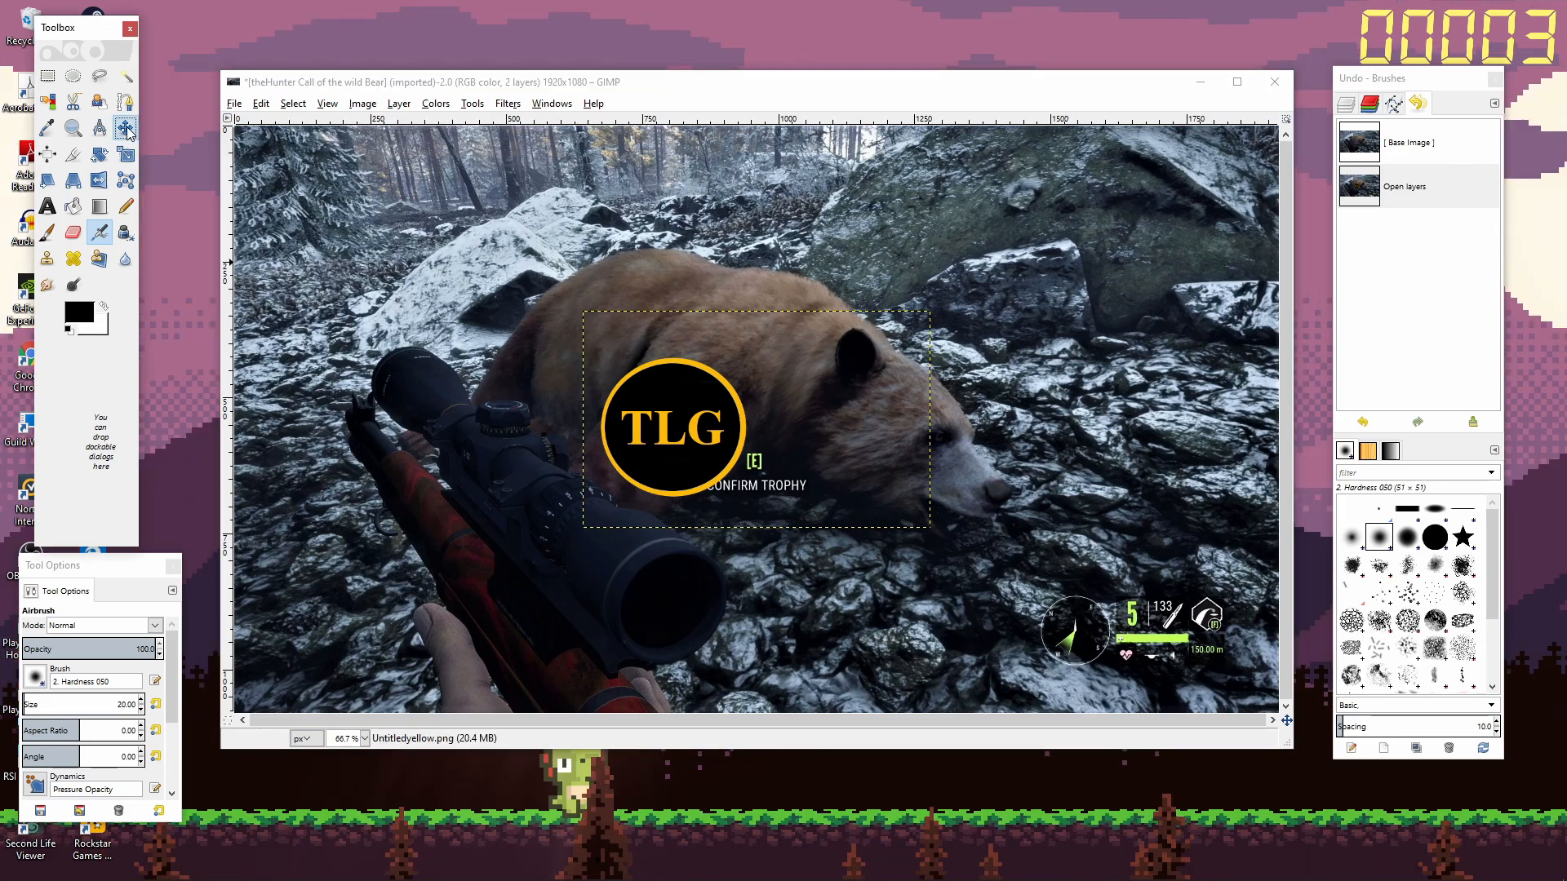
drag(686, 440, 1217, 204)
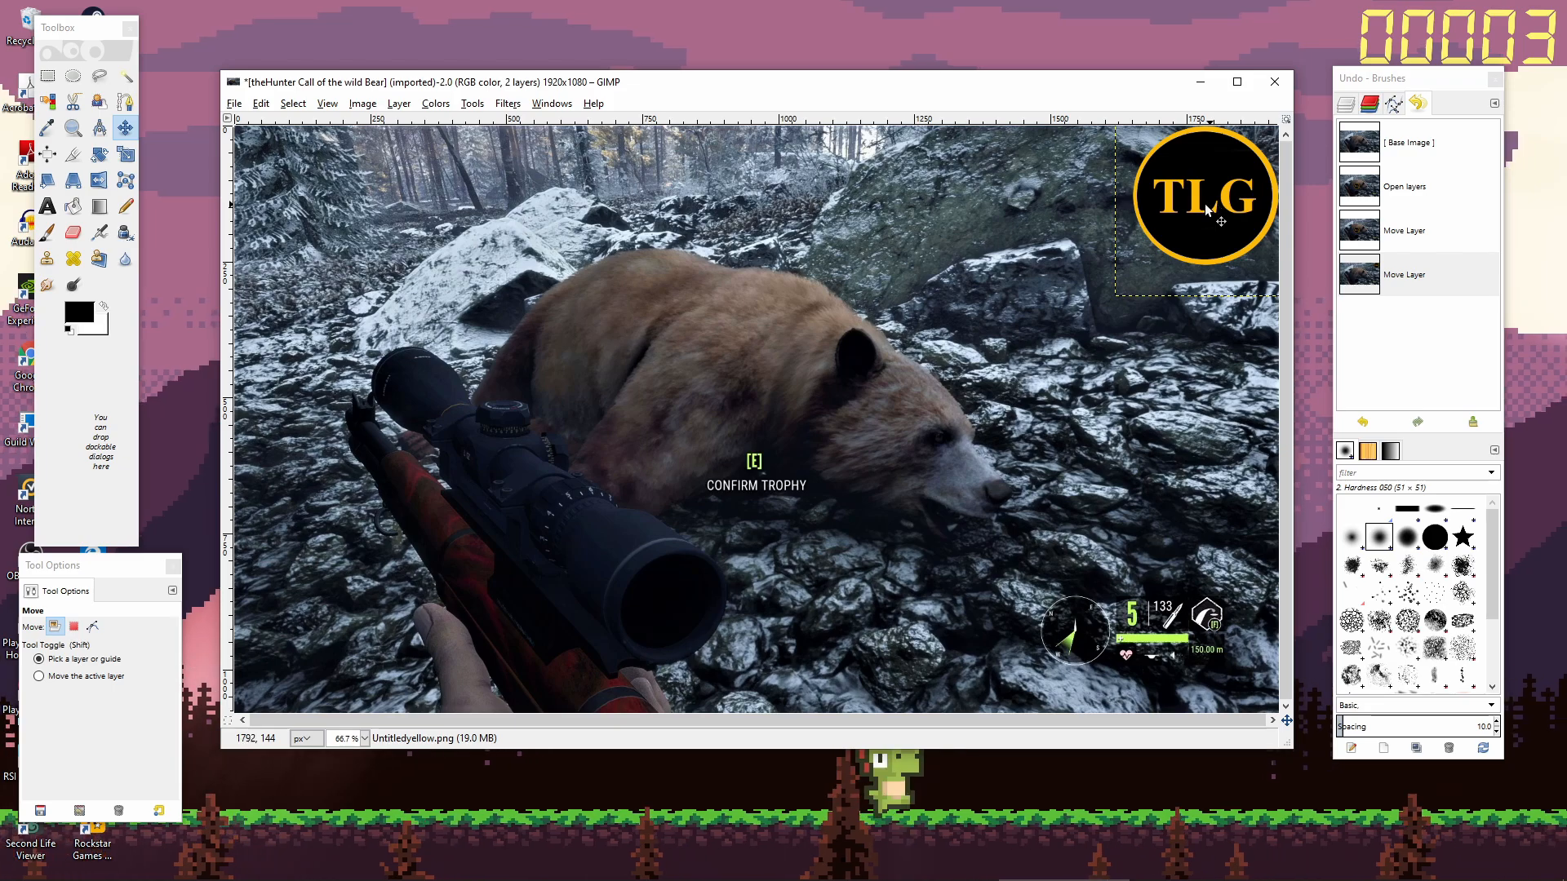
Add "thehunter logoalpha.png" from the Documents folder as a new layer over the bear image.
click(235, 104)
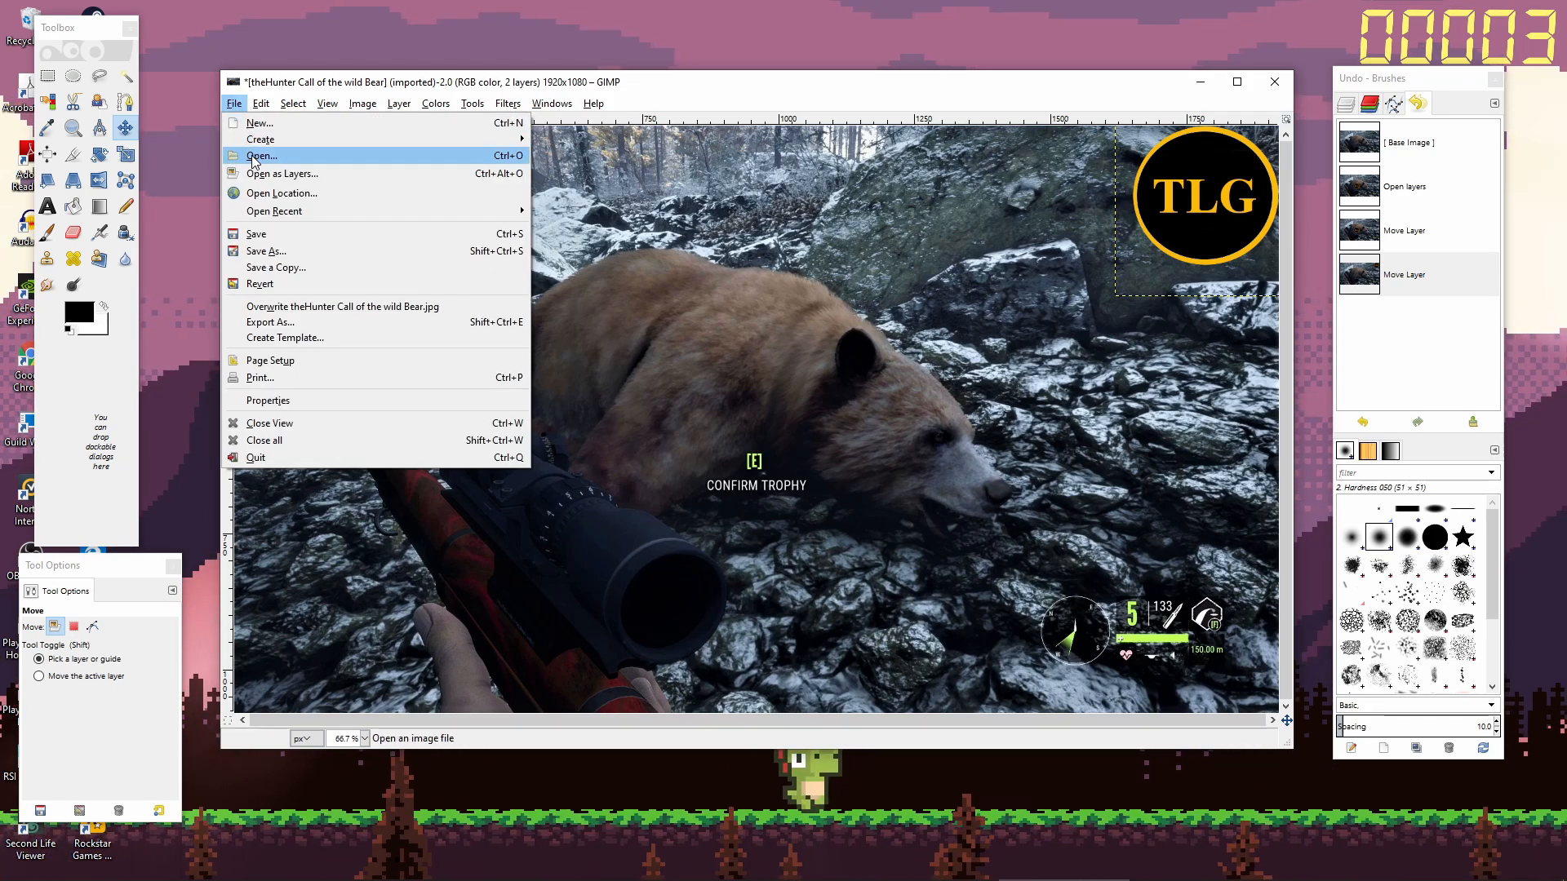
click(282, 175)
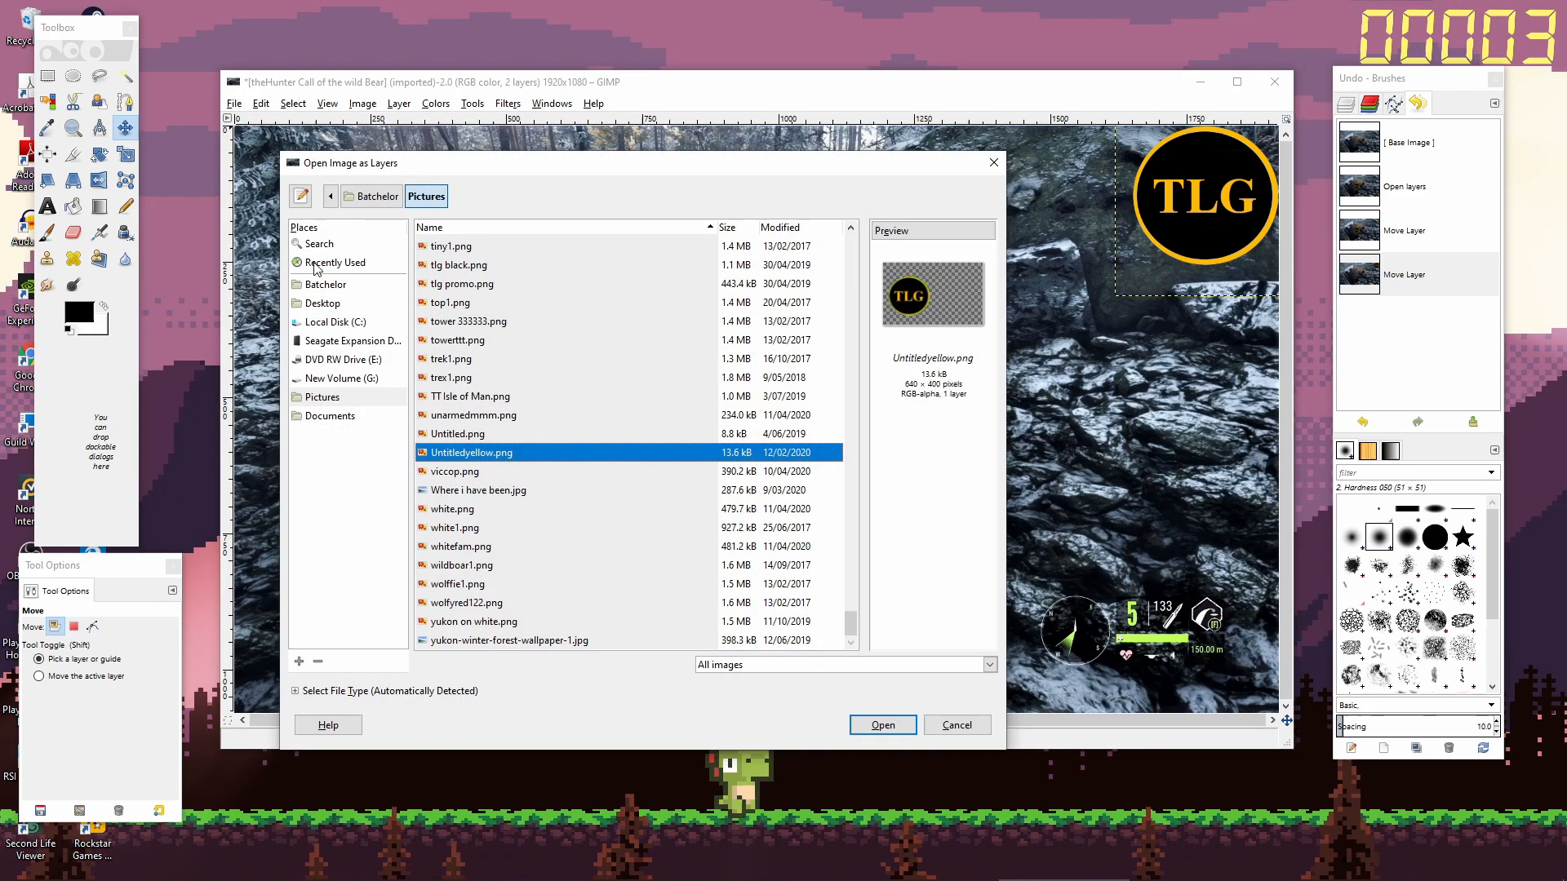
click(346, 418)
drag(851, 252, 847, 632)
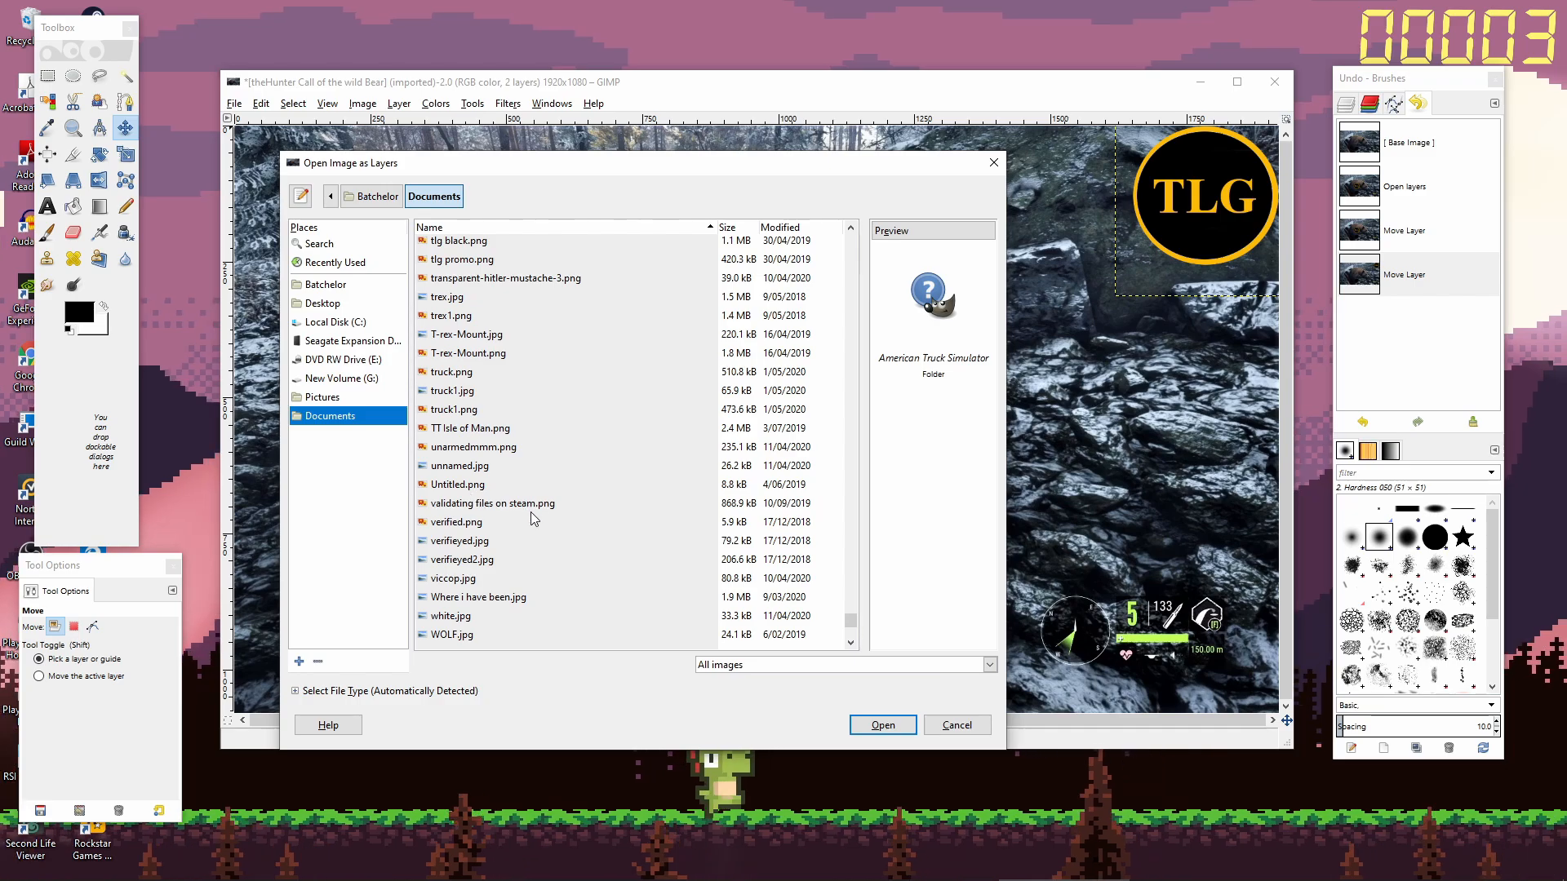
scroll(529, 513, up, 3)
scroll(529, 512, up, 1)
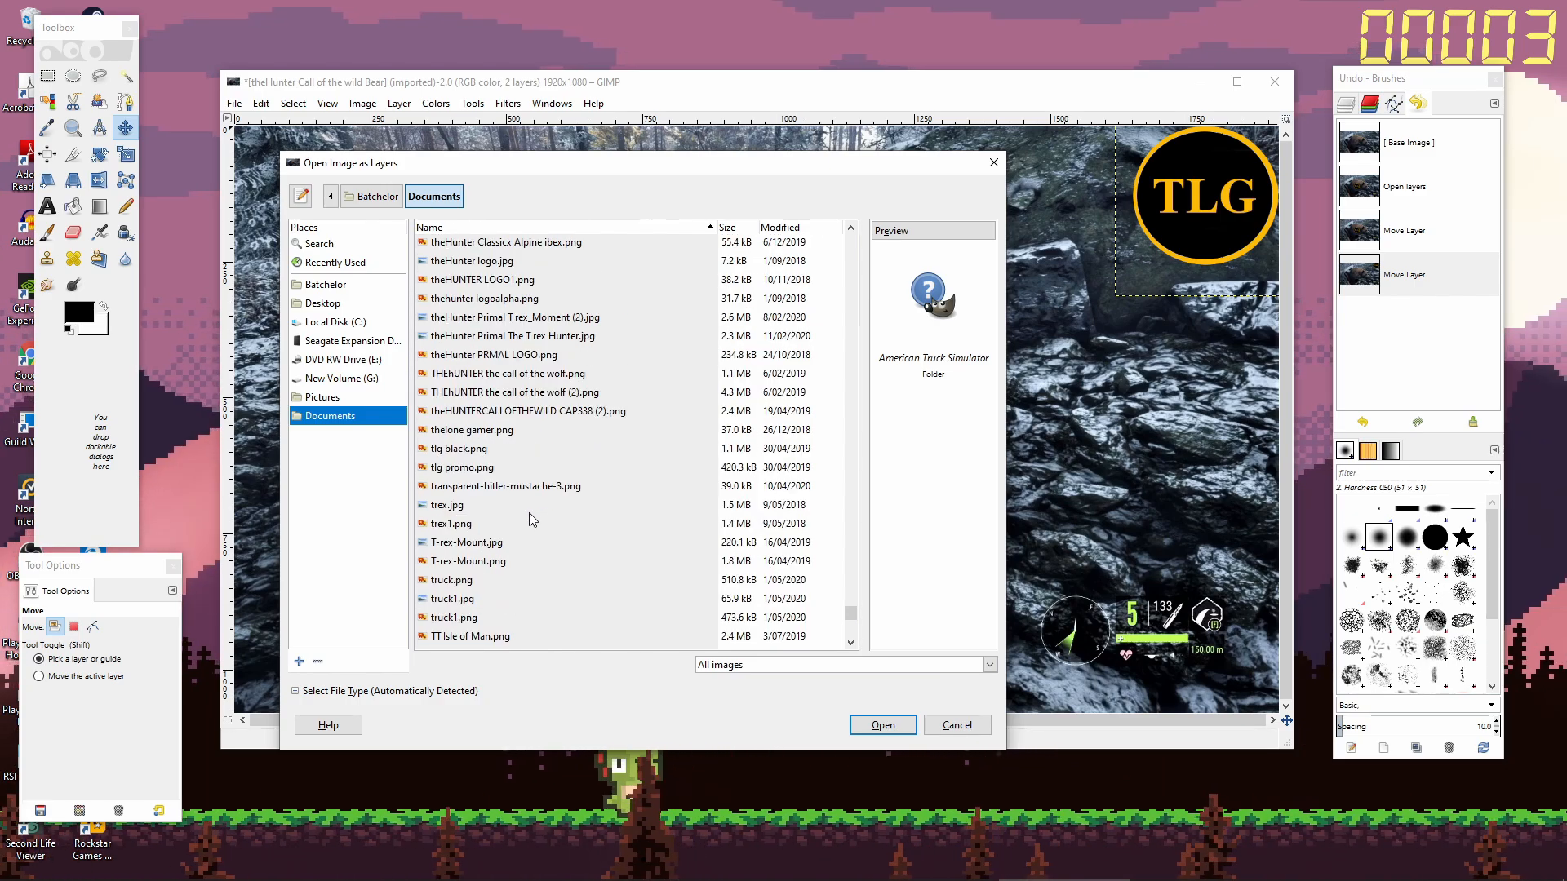
click(478, 300)
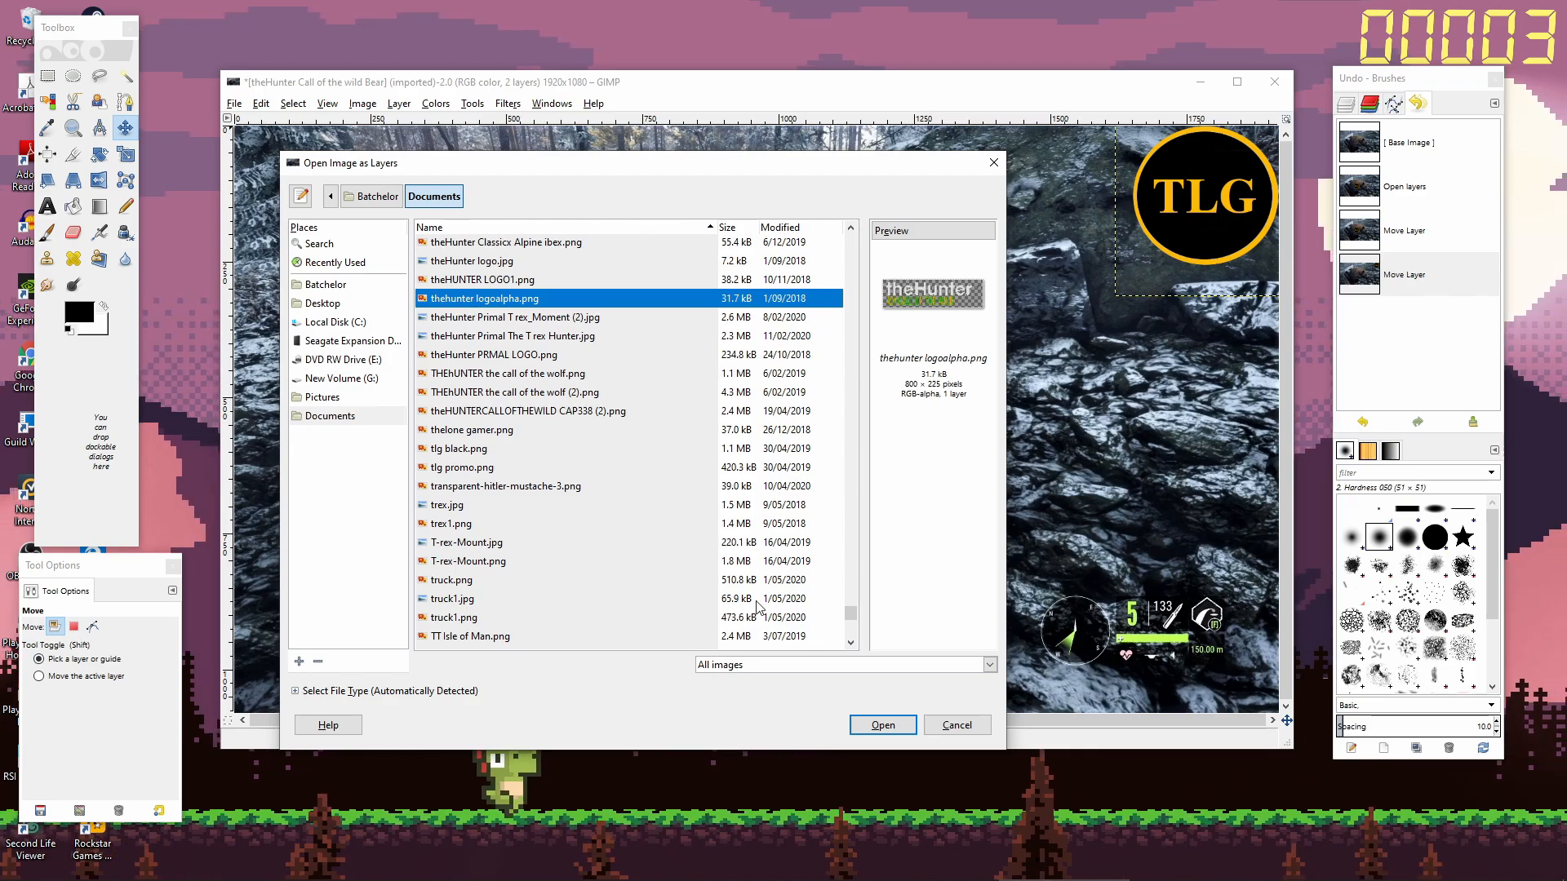
click(867, 729)
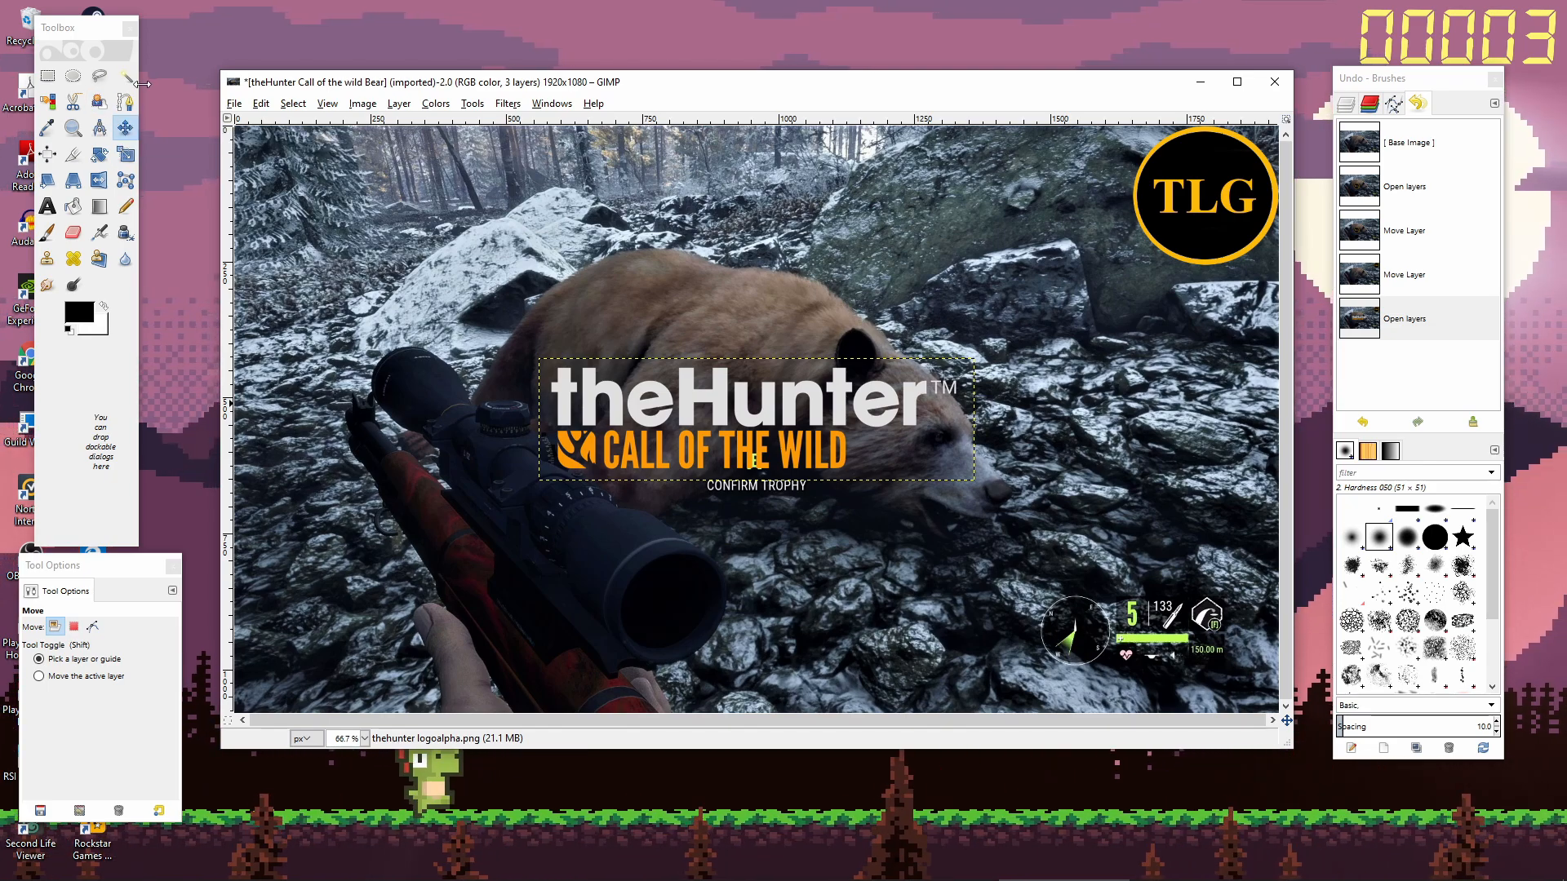
Move the theHunter Call of the Wild logo into the lower-left corner of the bear image.
click(684, 412)
drag(684, 413, 387, 602)
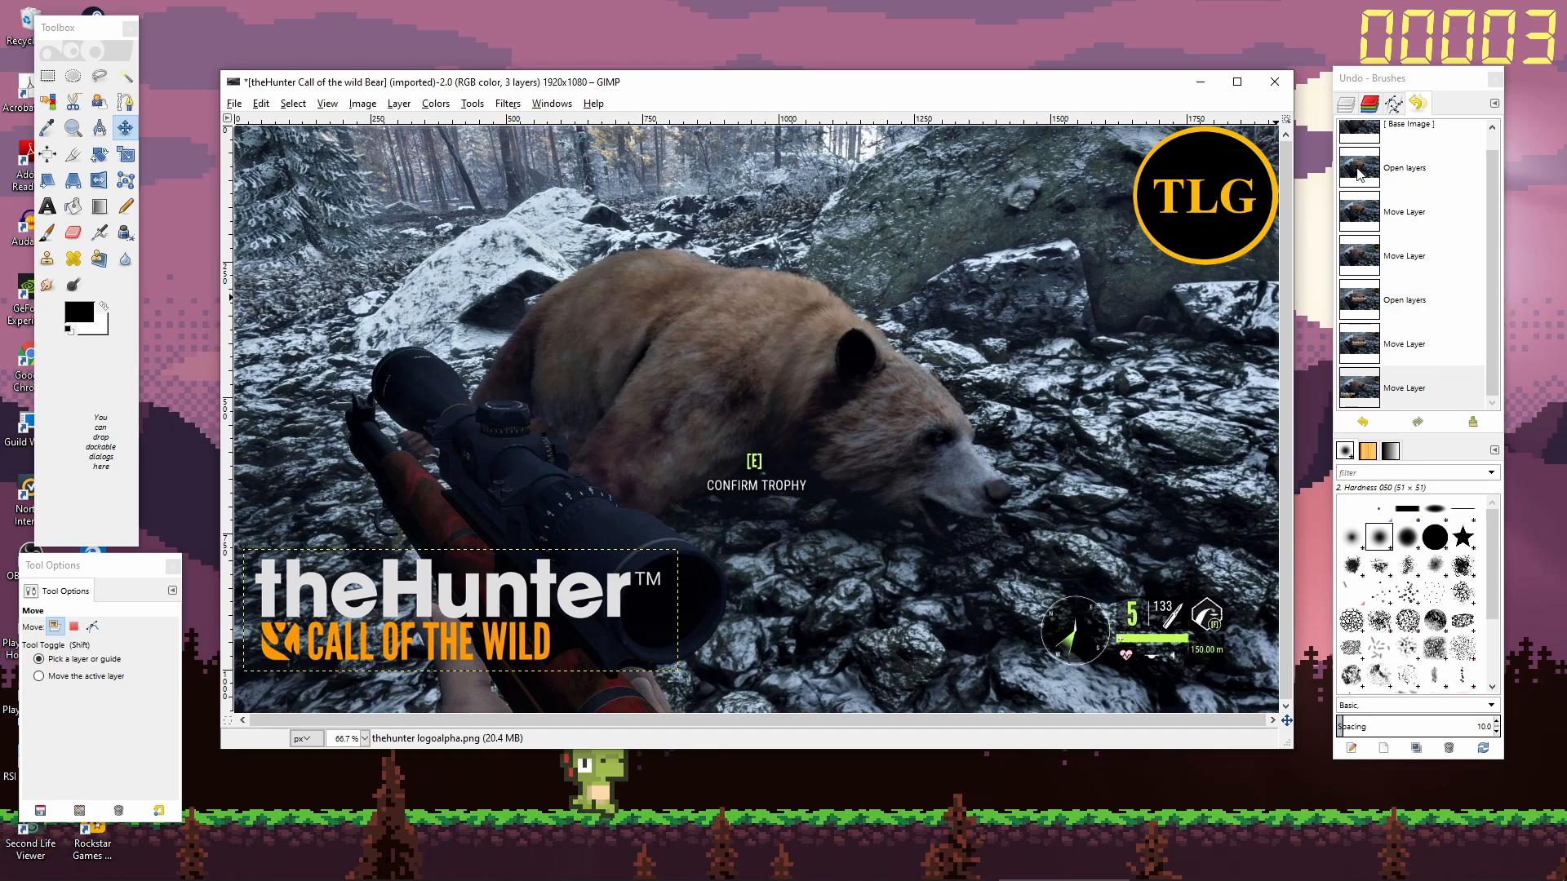
drag(393, 602, 373, 646)
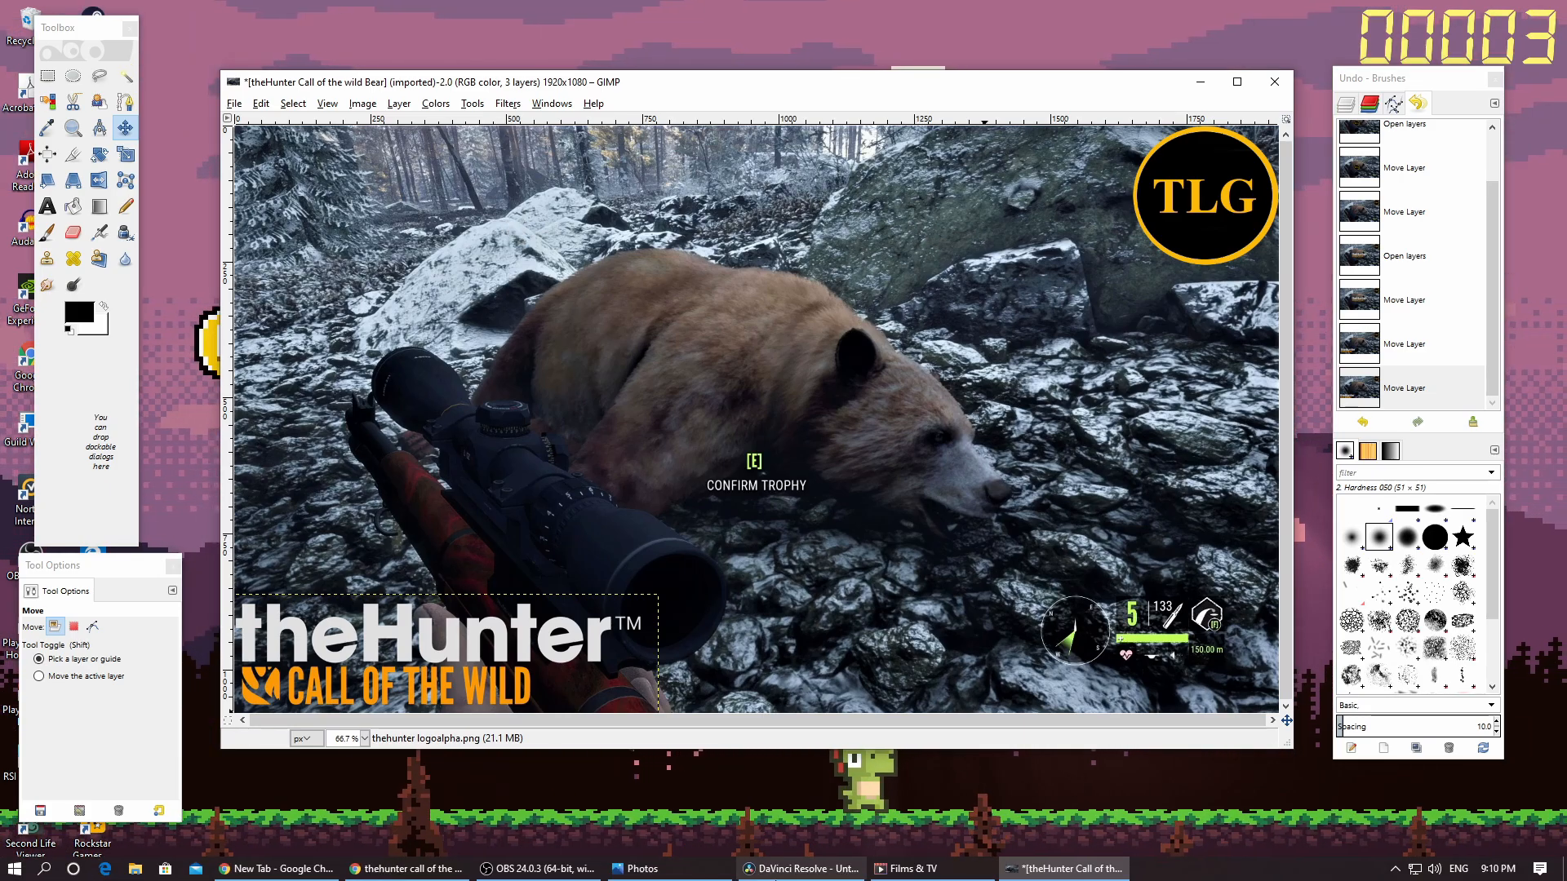
Switch to DaVinci Resolve, close it and return to the bear image in GIMP.
click(777, 871)
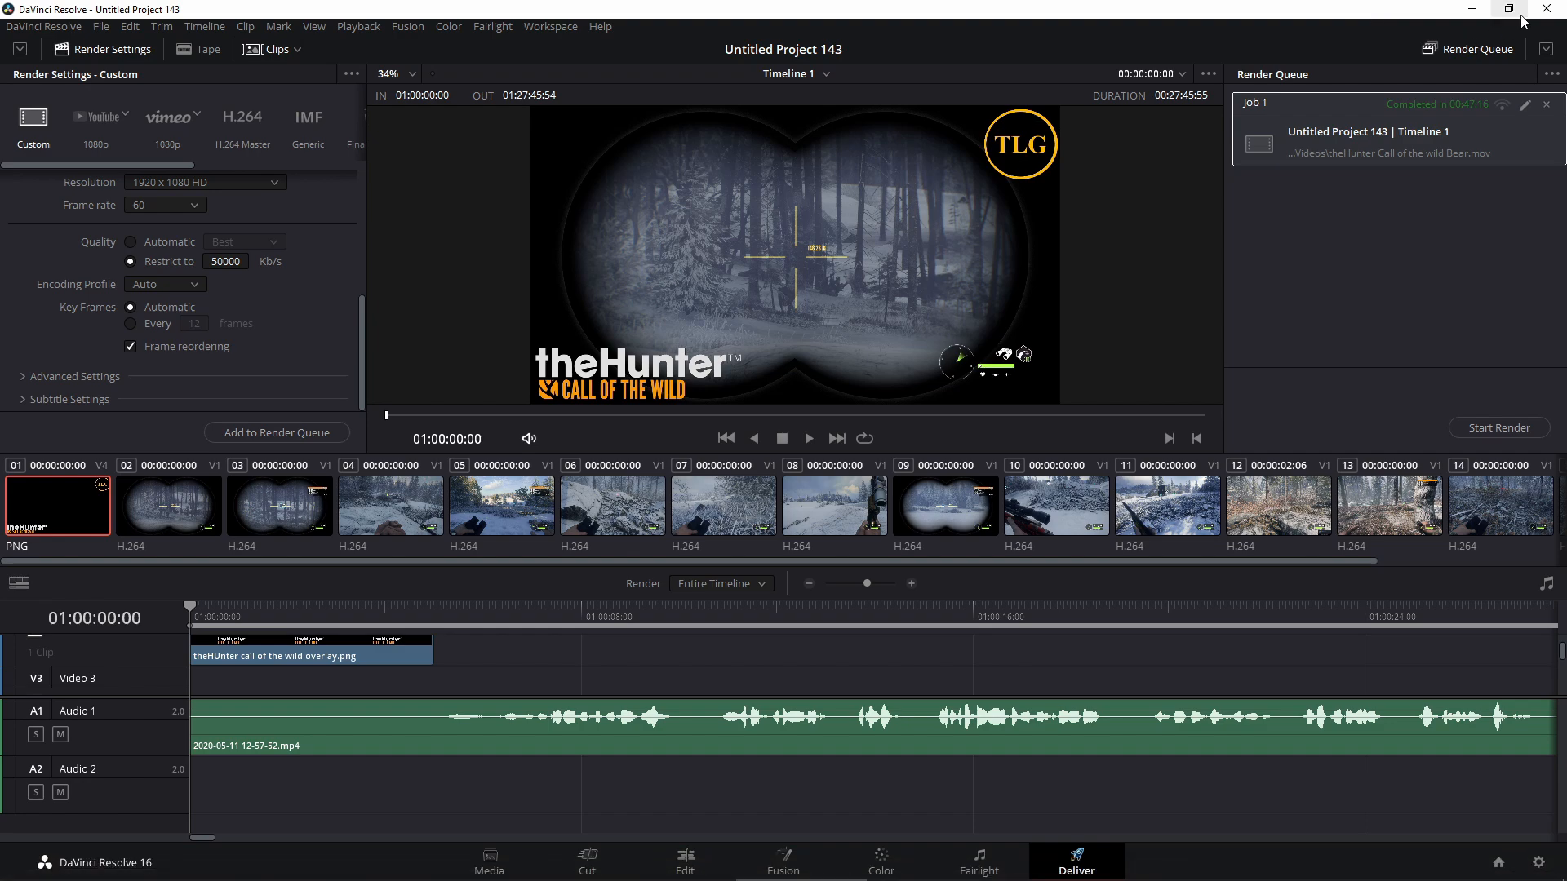
key(alt+Tab)
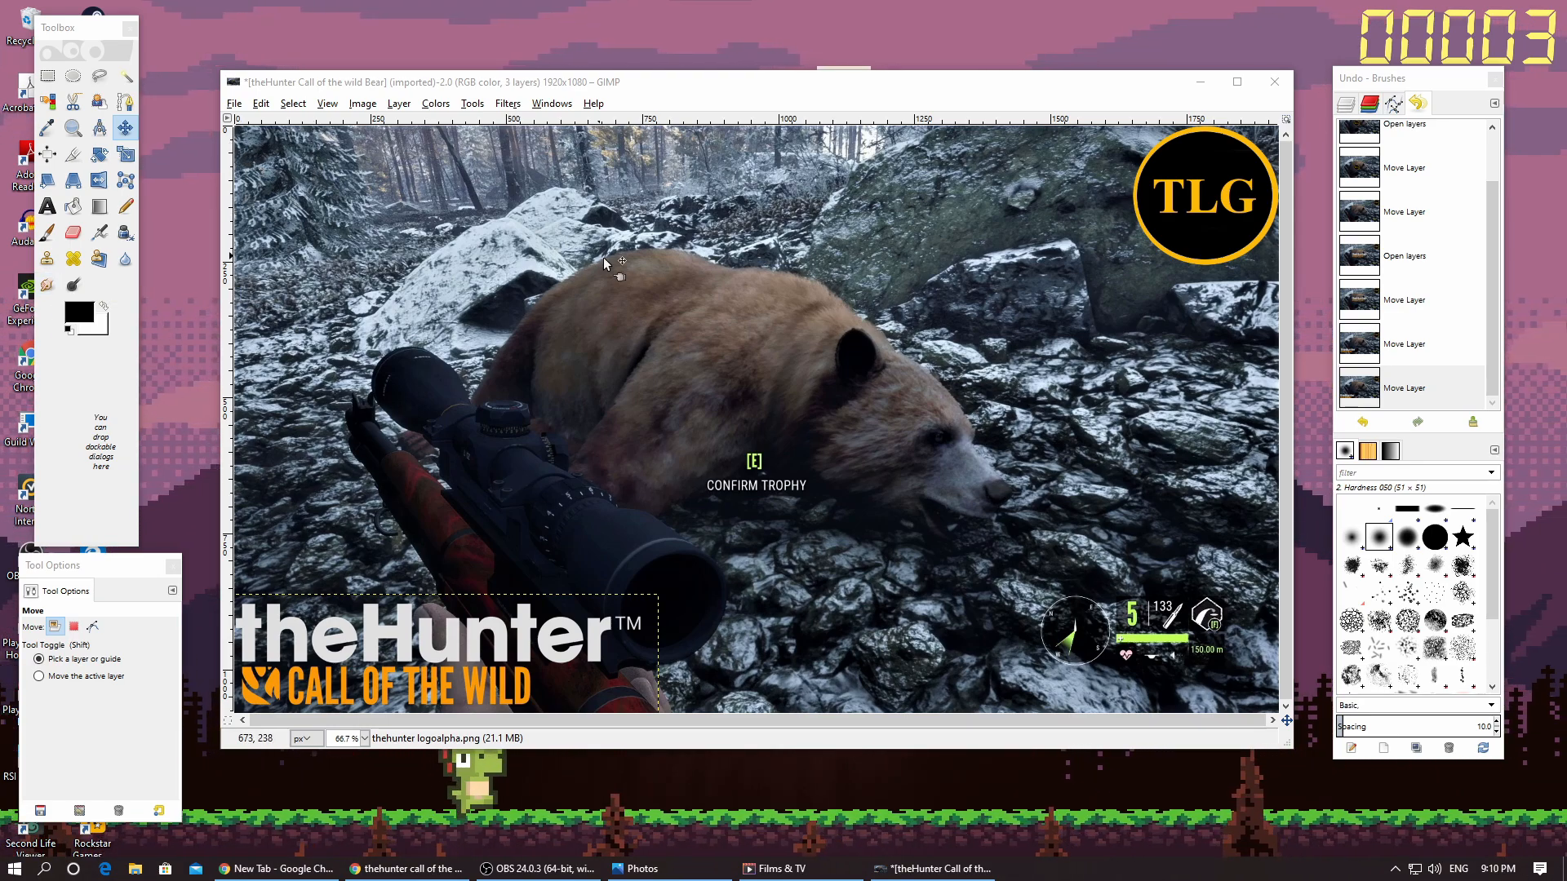
Activate the Text tool and set its colour to white.
click(47, 206)
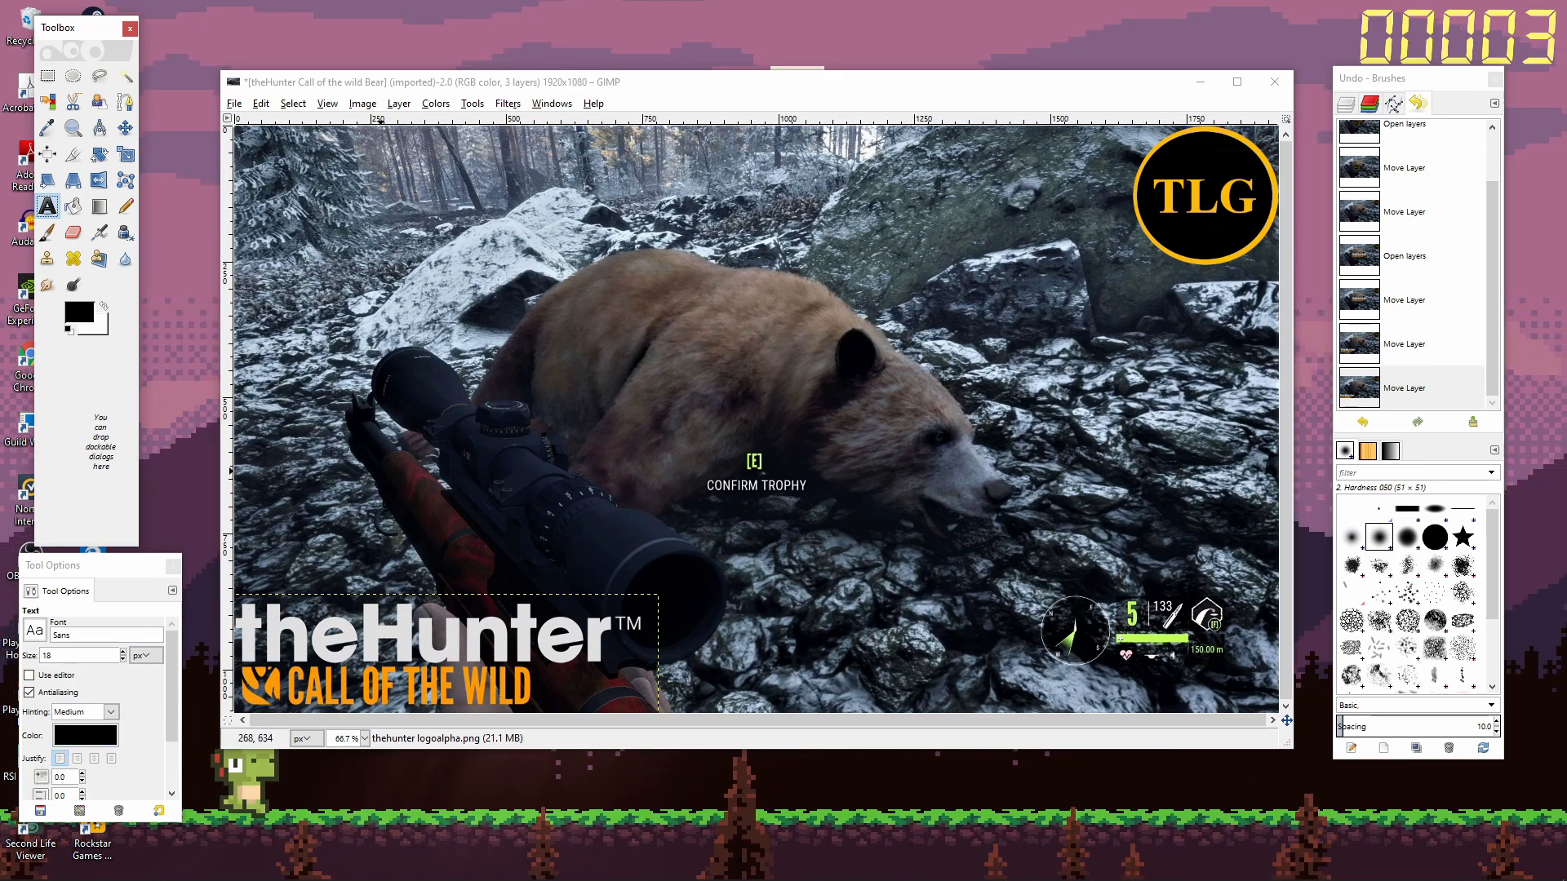
click(88, 735)
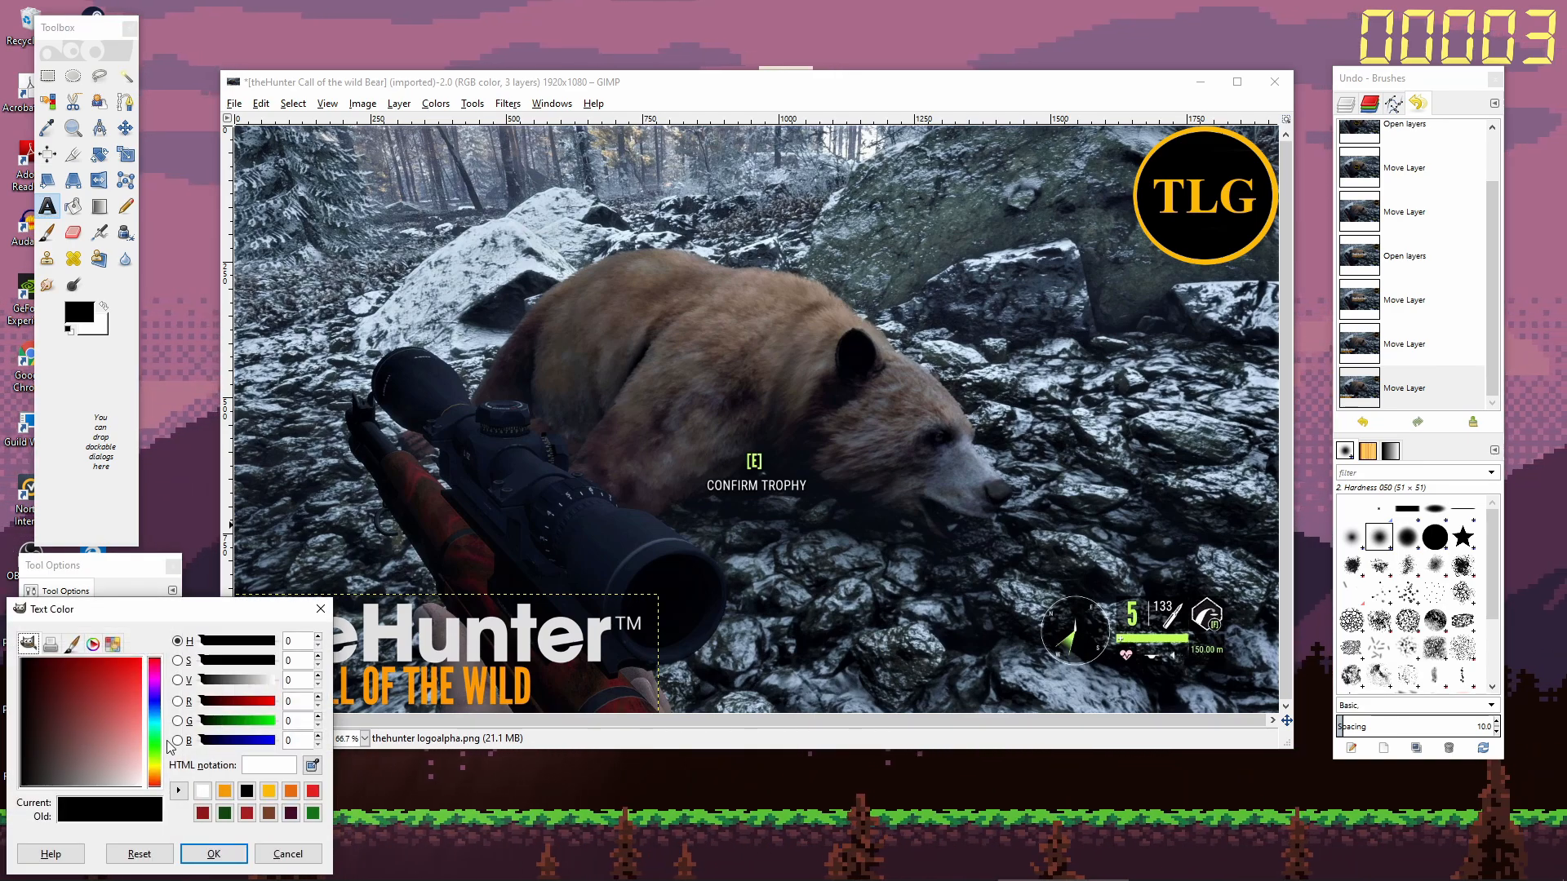
click(203, 791)
click(214, 854)
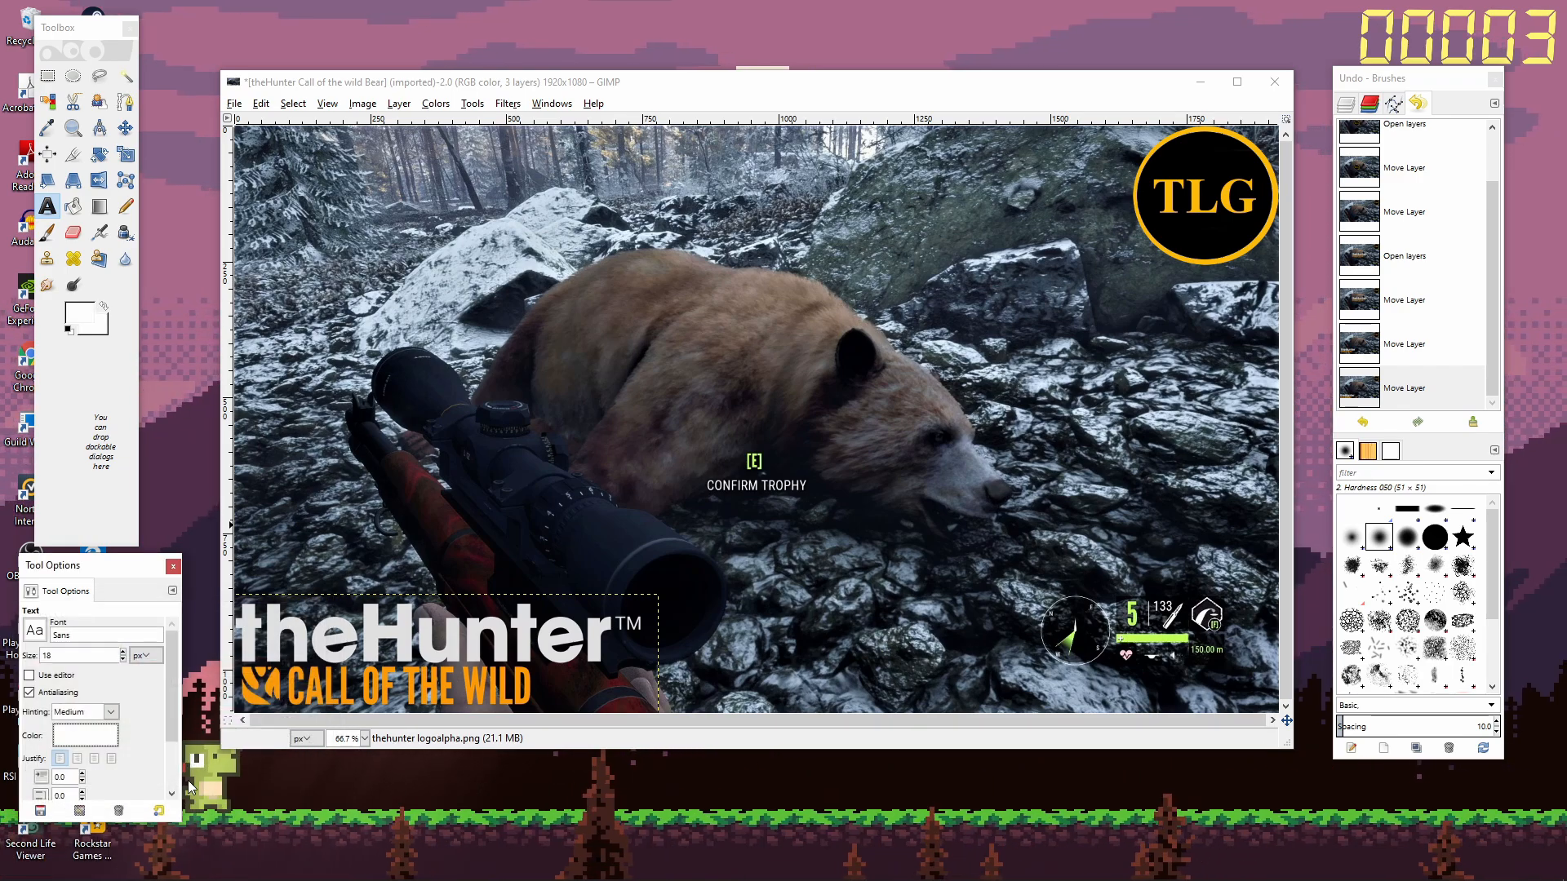
Set the text font to Call Of Ops Duty and the text size to 160 px.
click(34, 631)
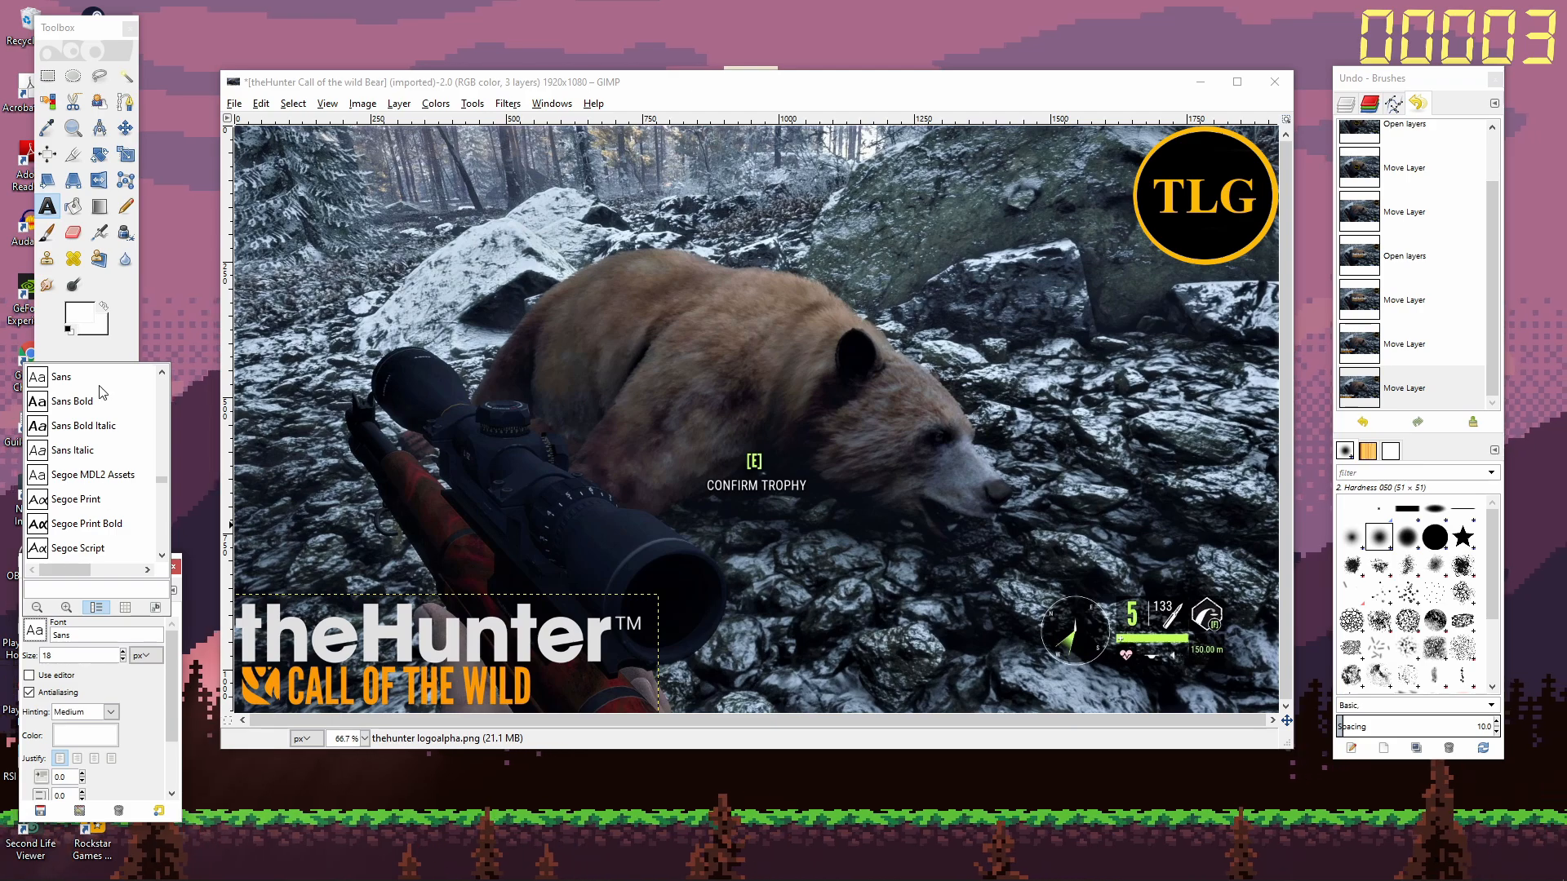
drag(164, 479, 170, 374)
scroll(112, 522, down, 1)
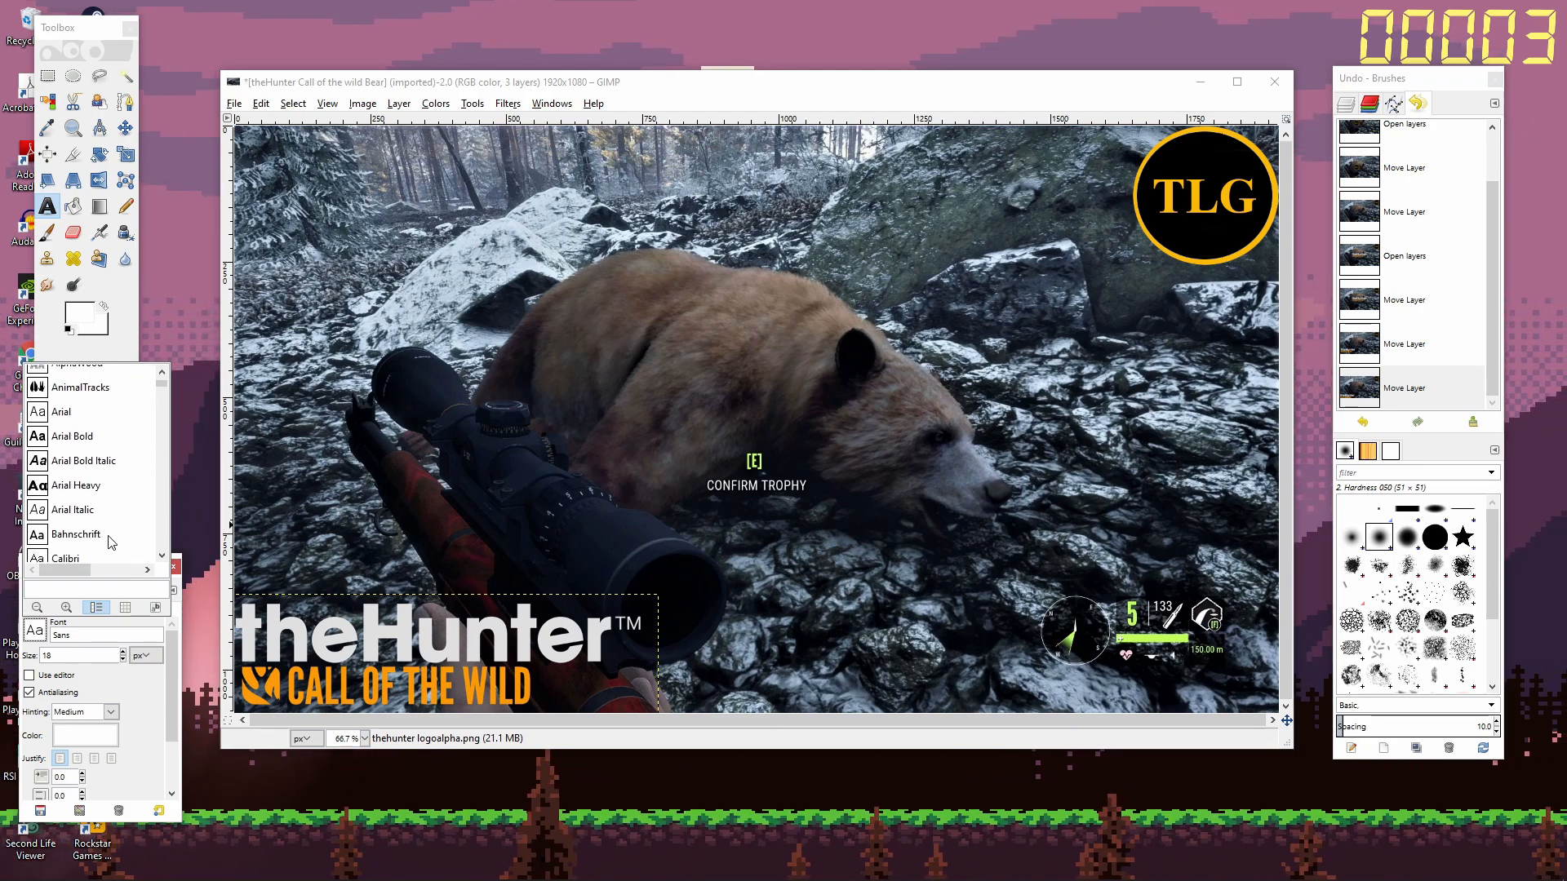
scroll(113, 544, down, 3)
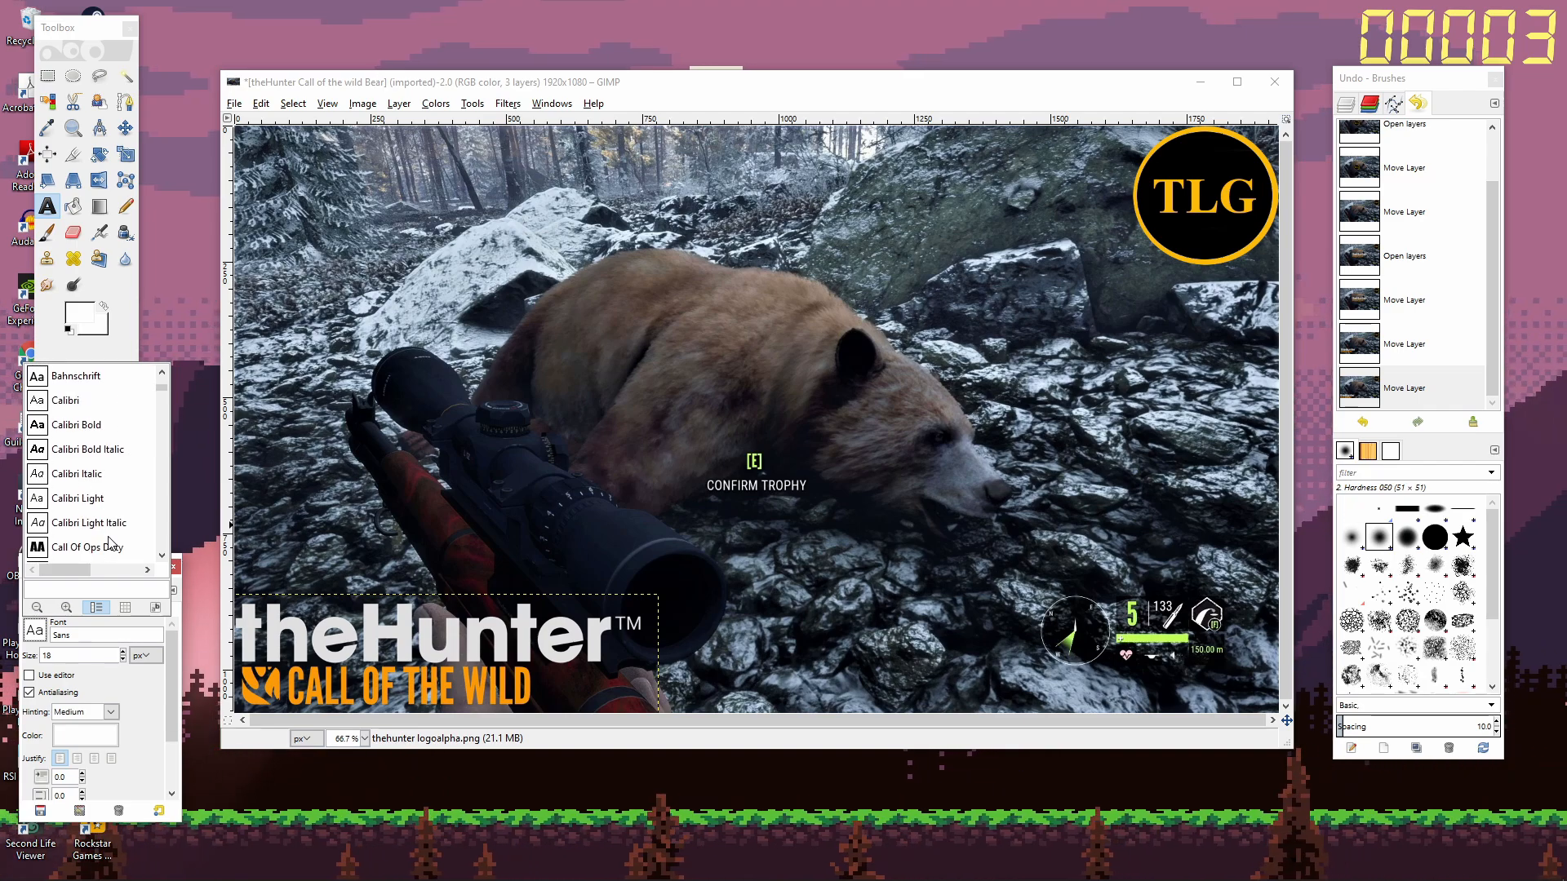
click(109, 546)
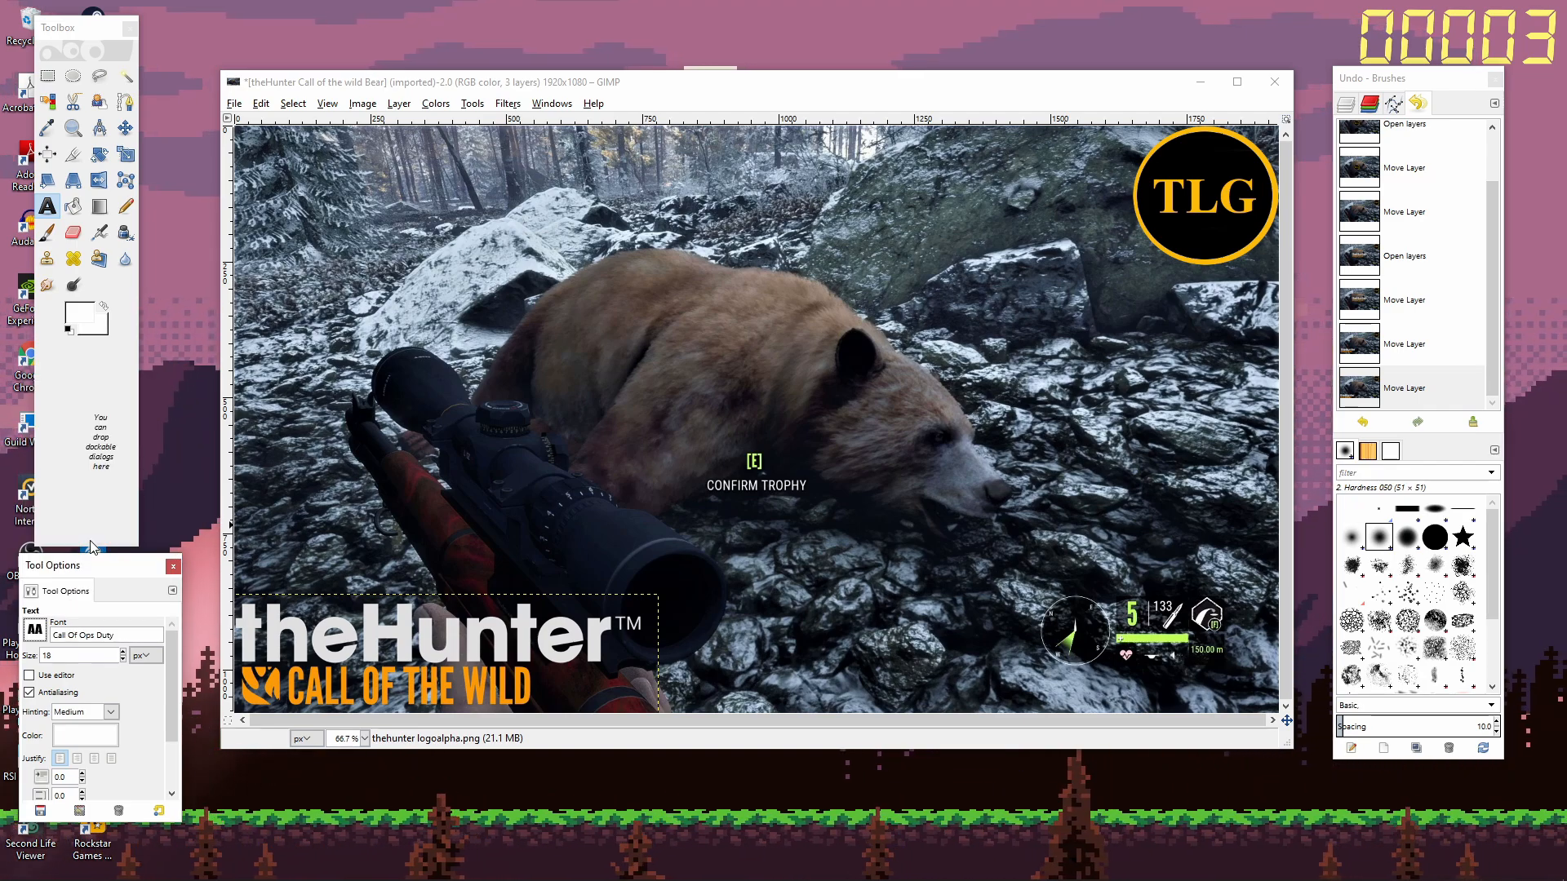
click(124, 652)
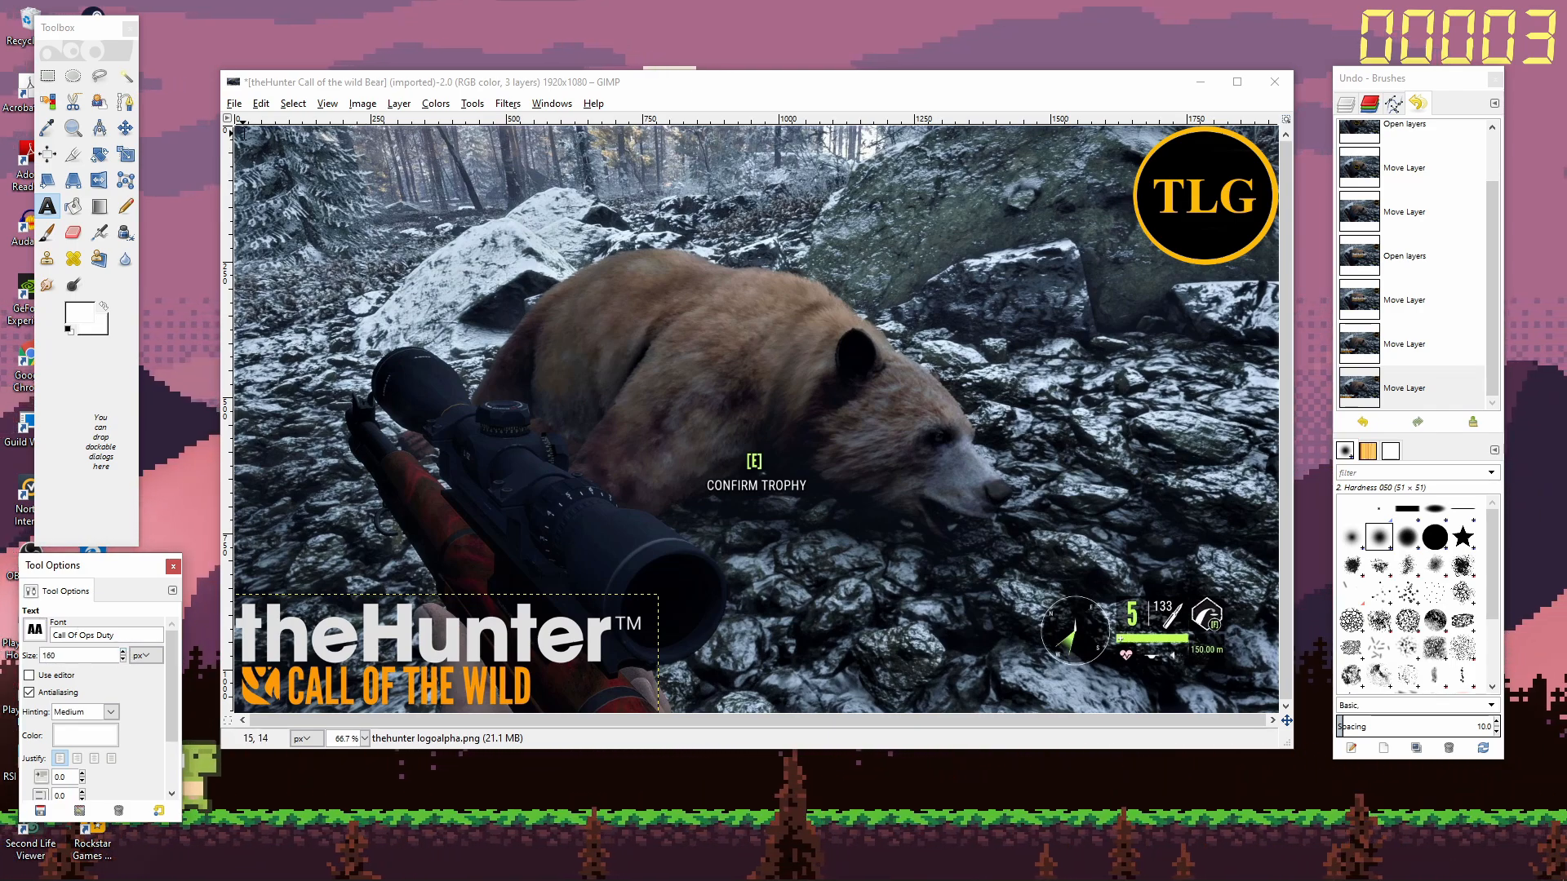
Add the text "LOOKING FOR THE SPIRIT BEAR" in the image's upper-left area, in a text box extended to about 924 × 609 px.
drag(235, 138, 739, 347)
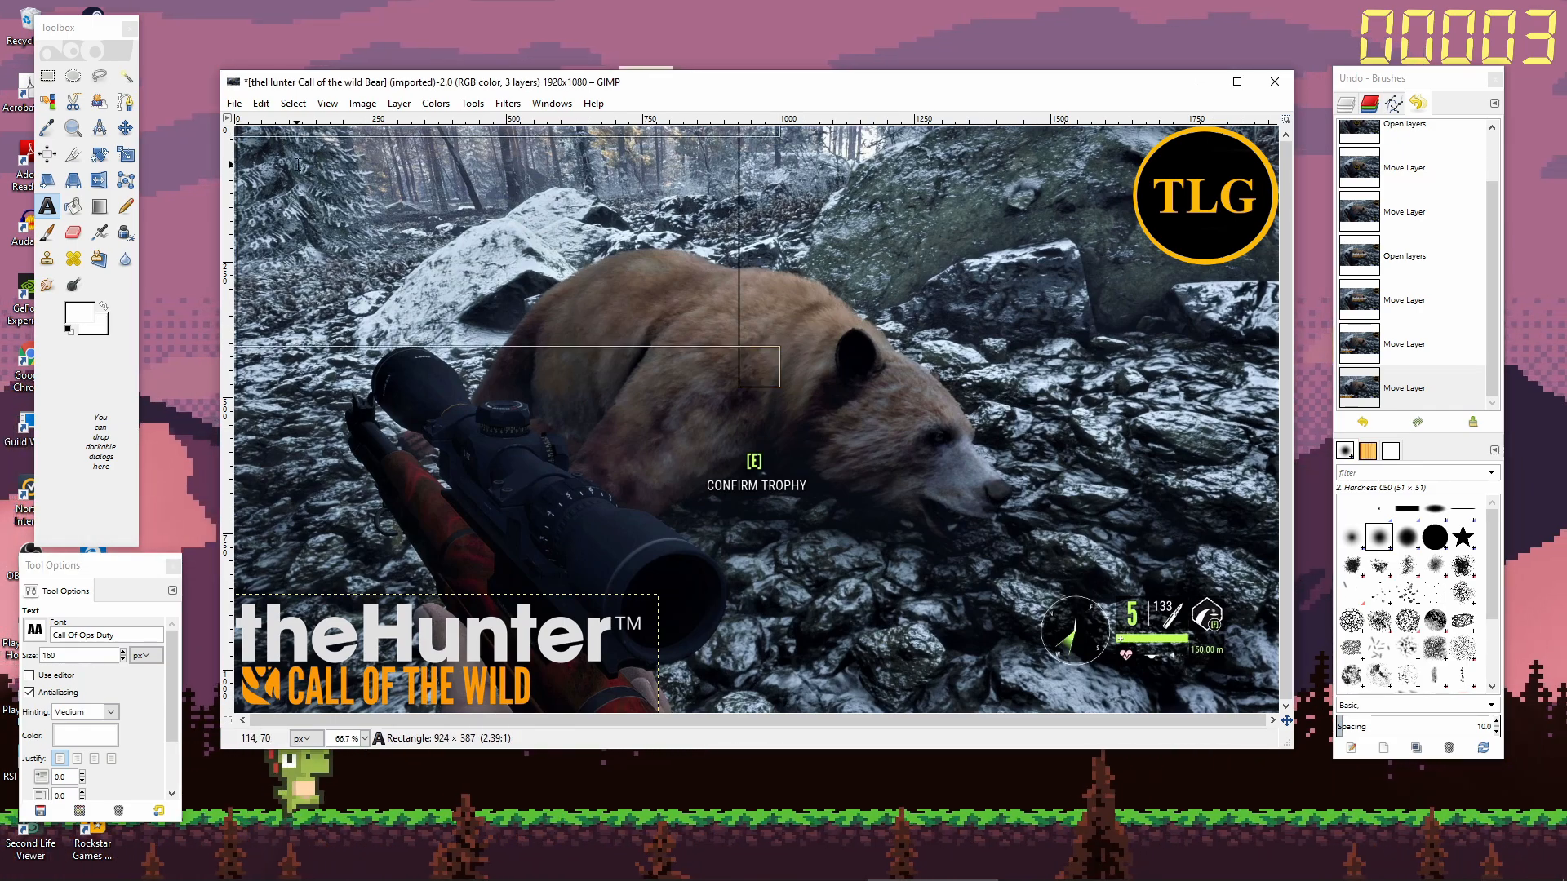
text(LOOKING)
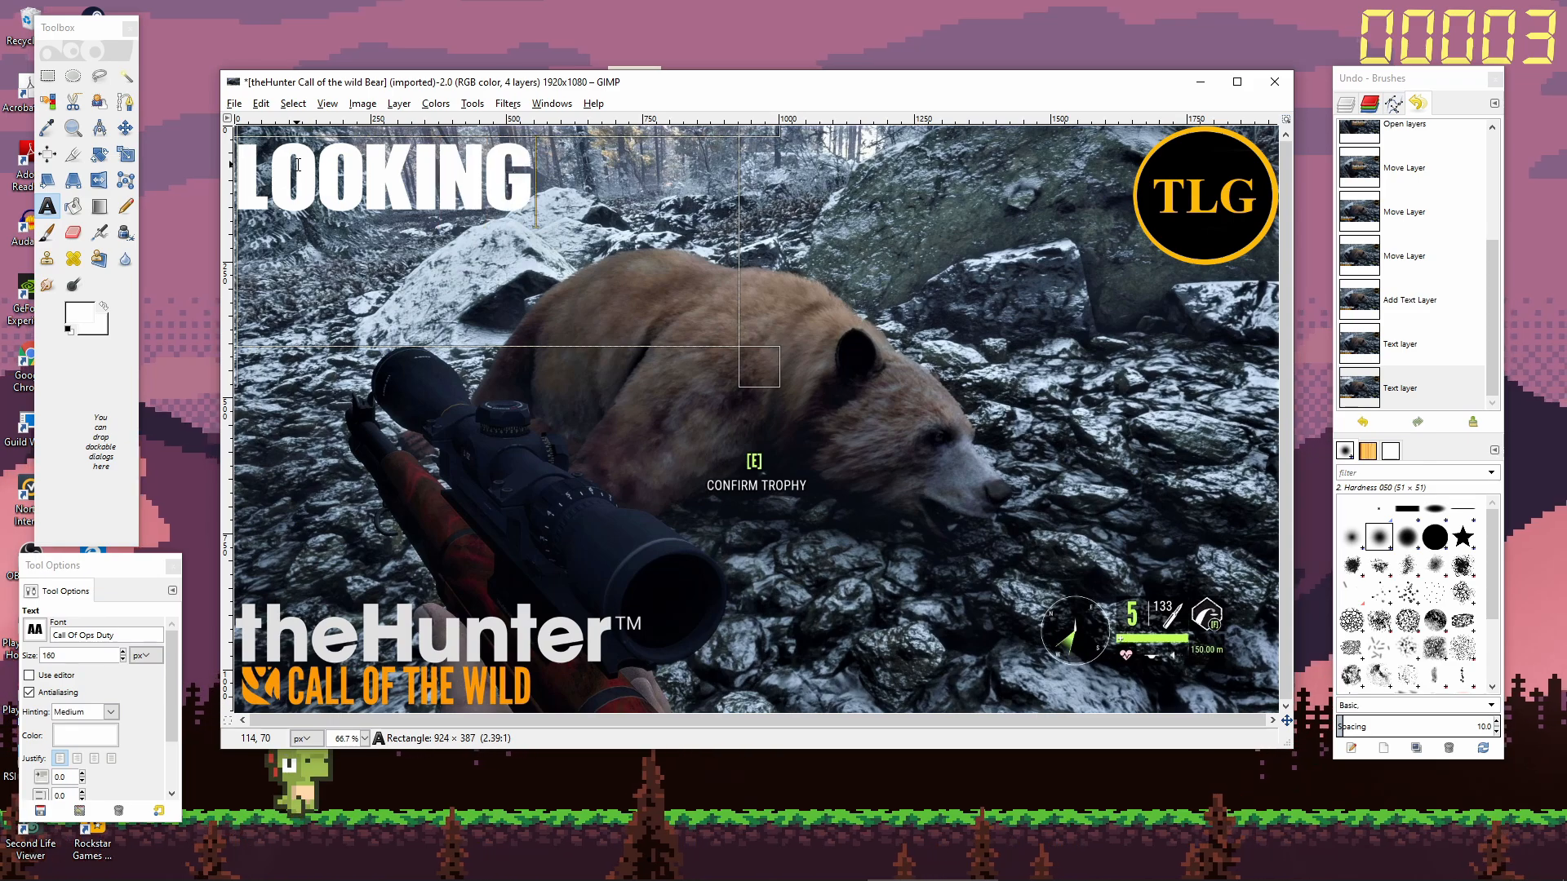
text( FOR THE S)
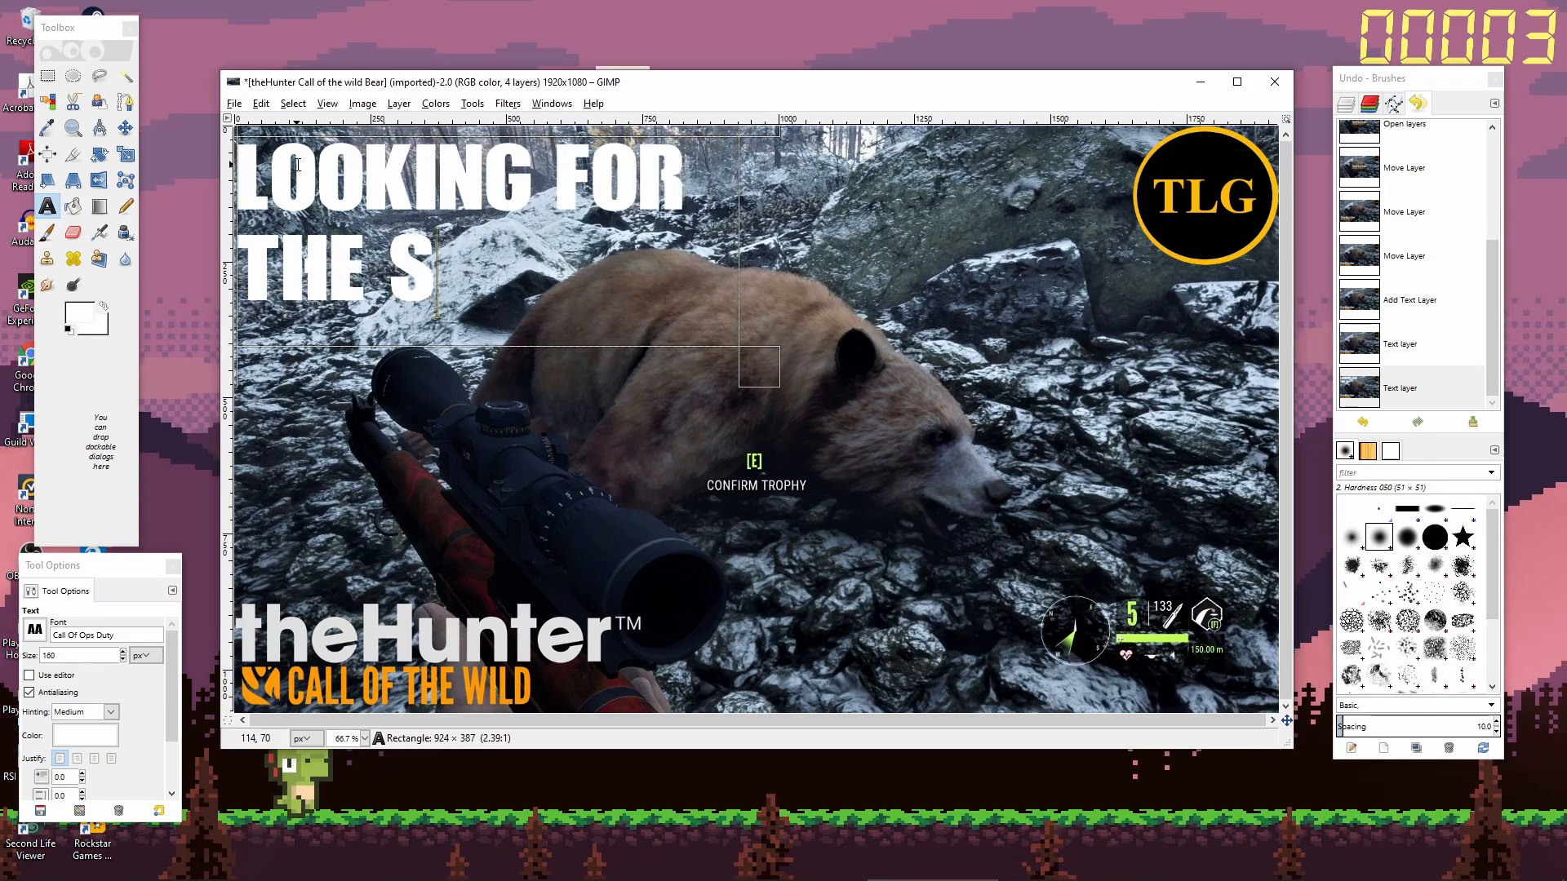
text(PIRI)
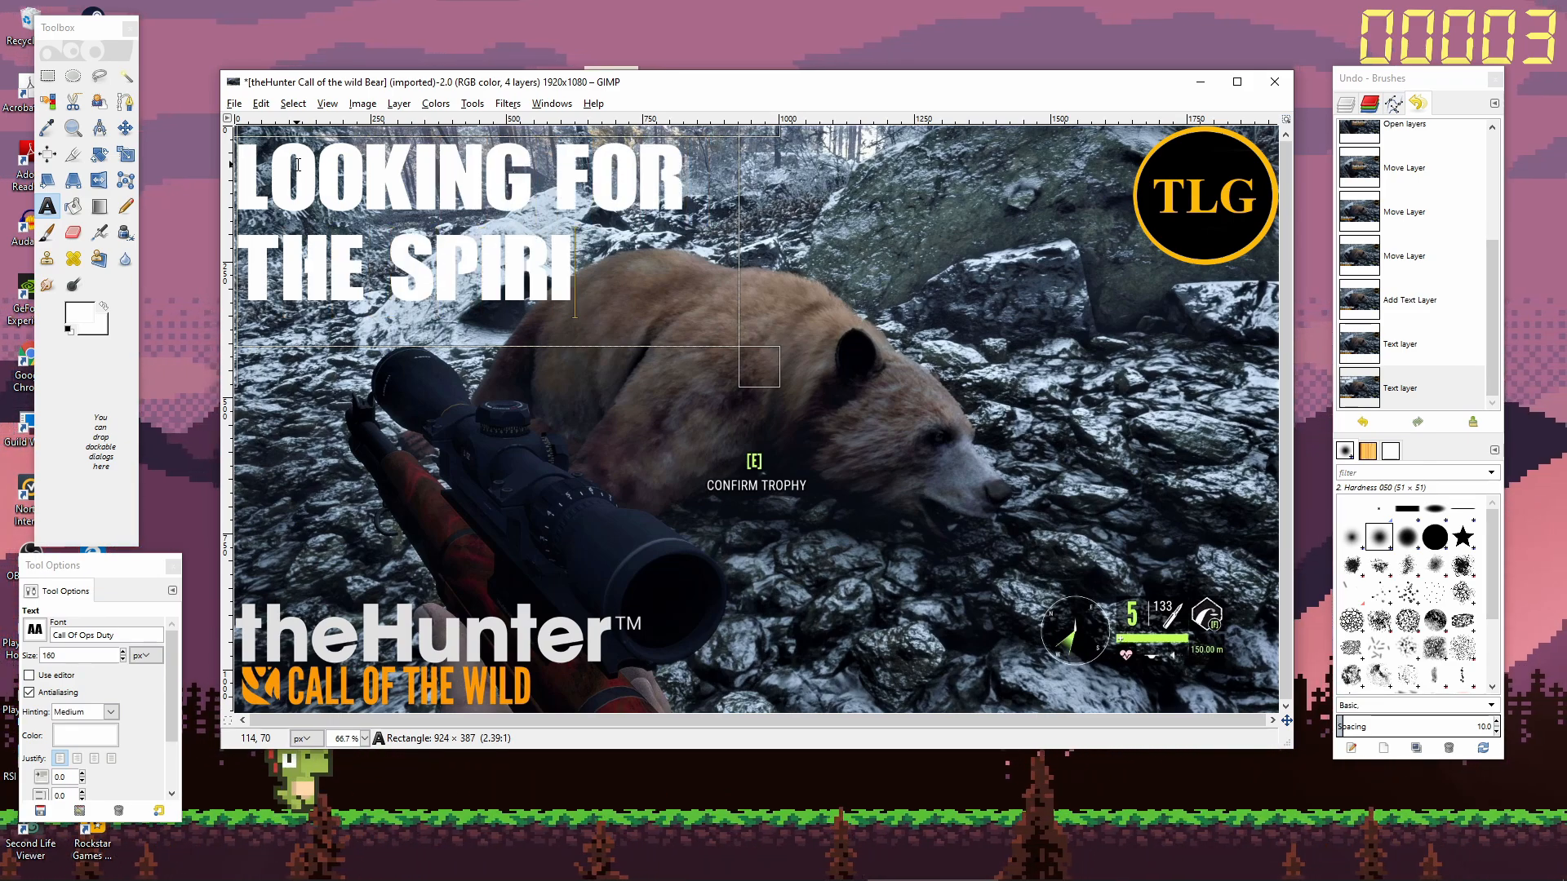
text(T BEAR)
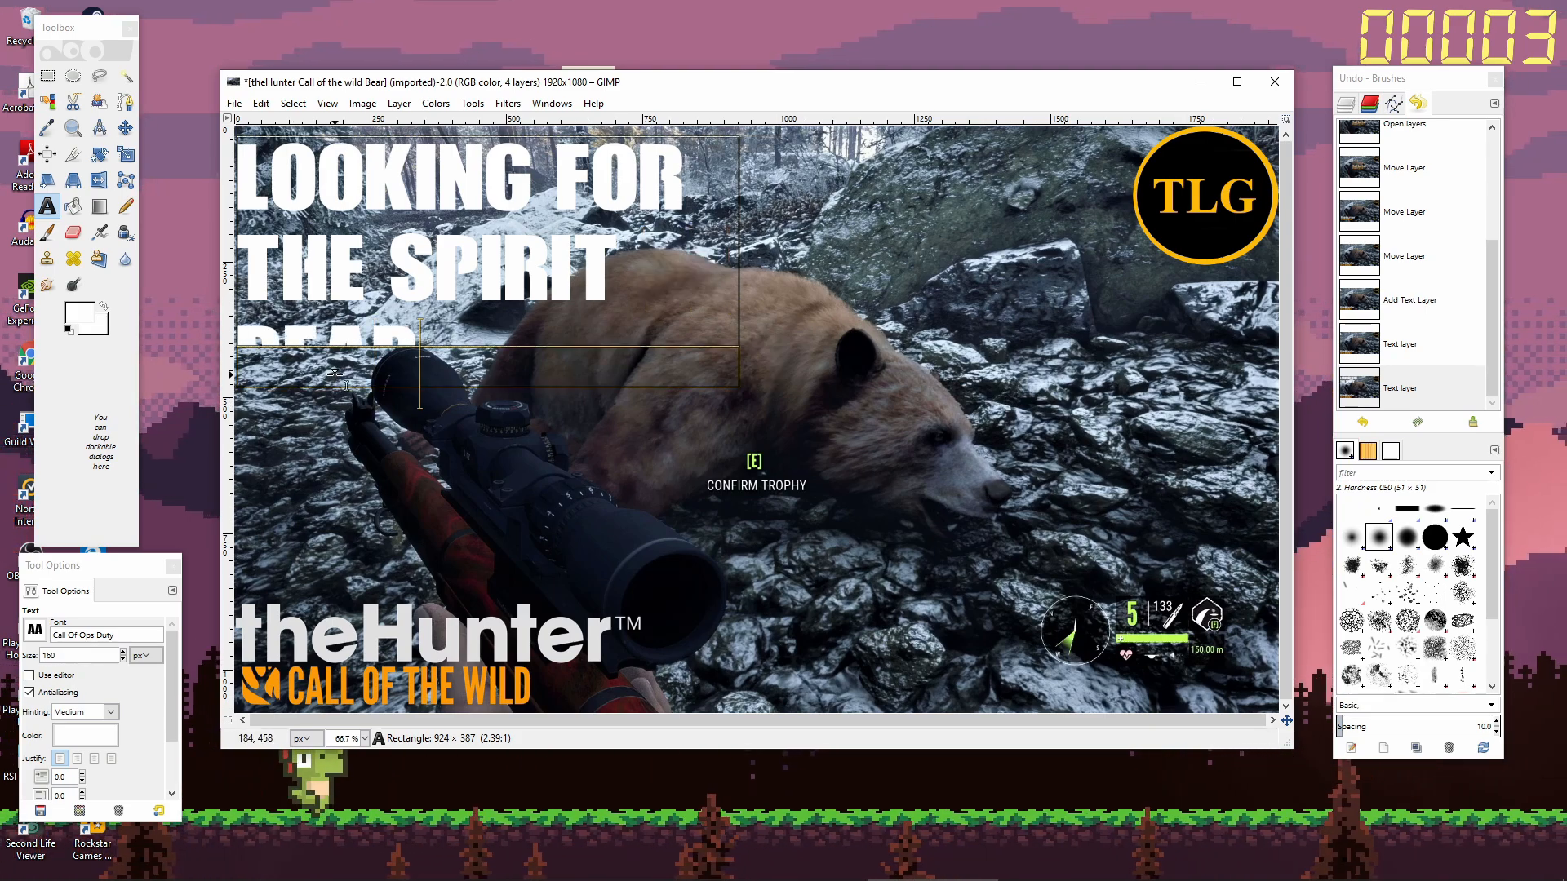
drag(335, 347, 335, 495)
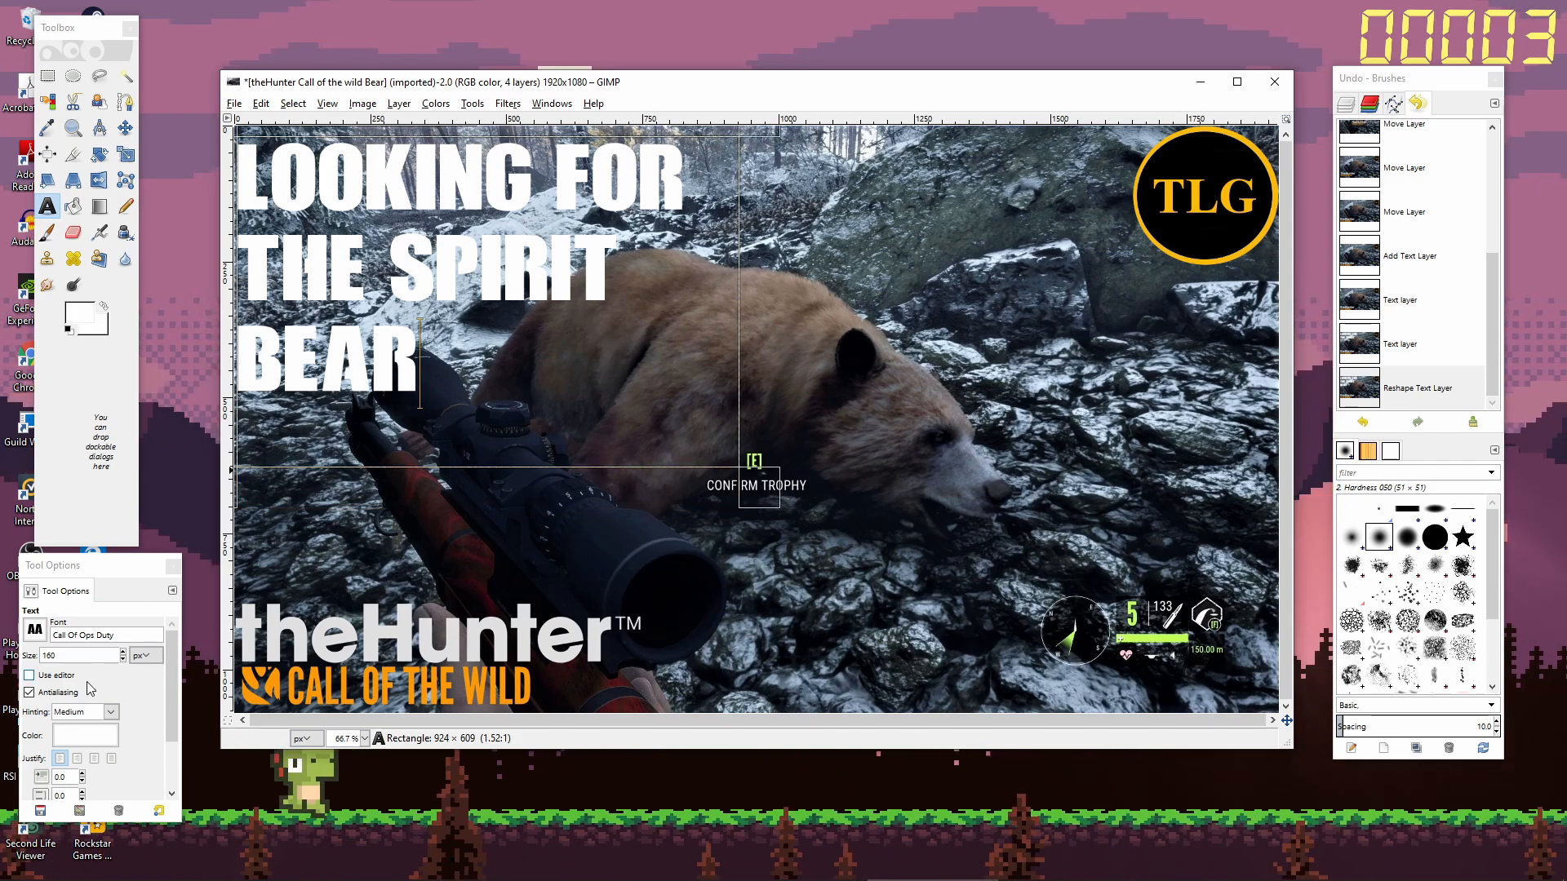
Recolour the "LOOKING FOR THE SPIRIT BEAR" text to the light orange f99b06.
click(98, 735)
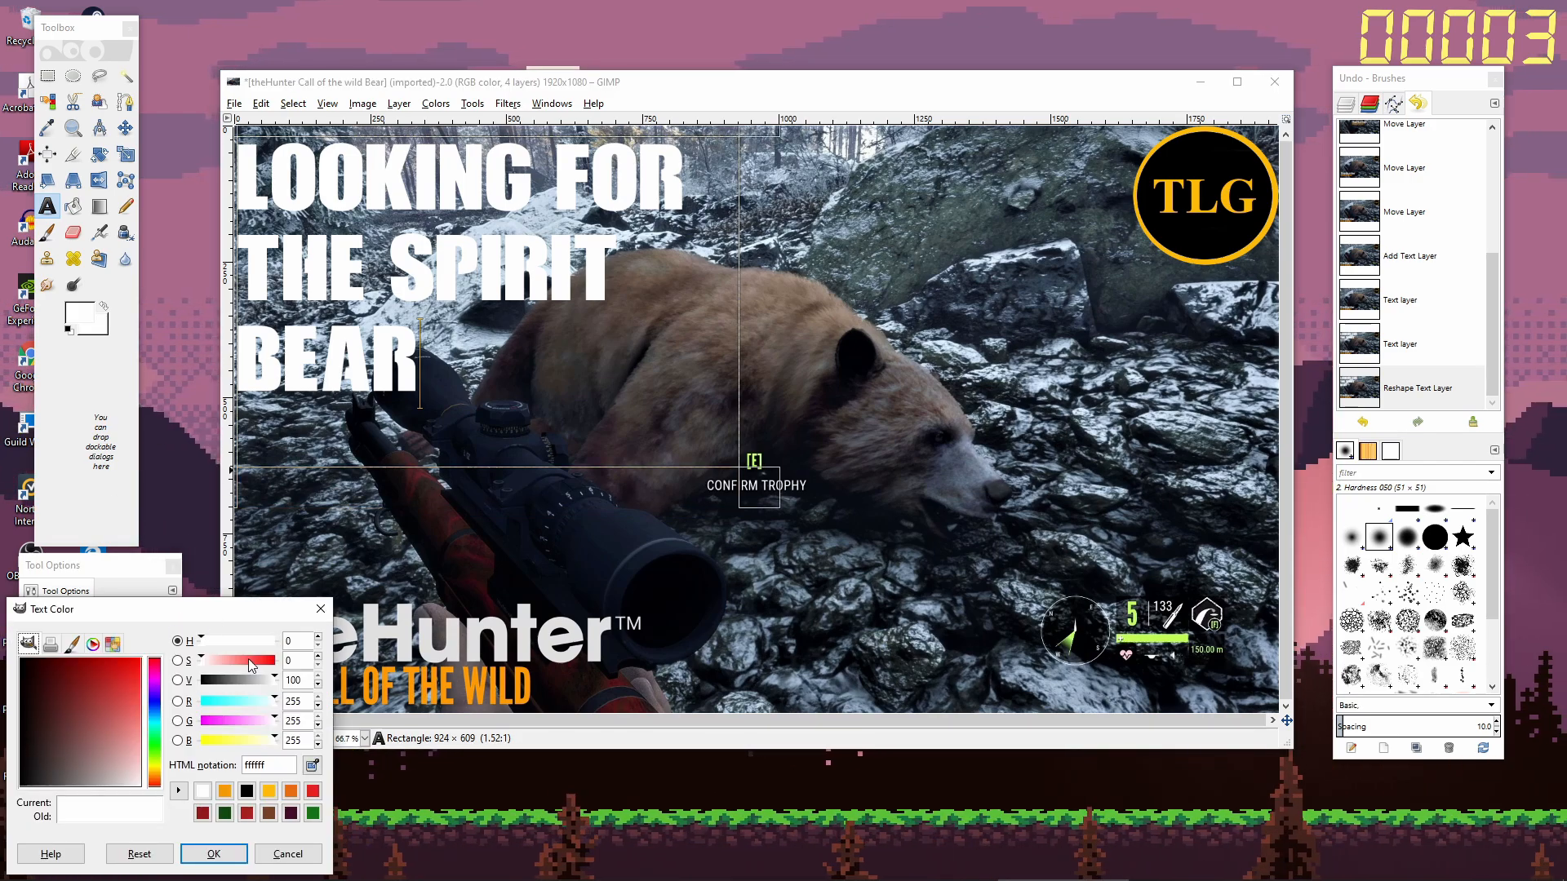
click(226, 791)
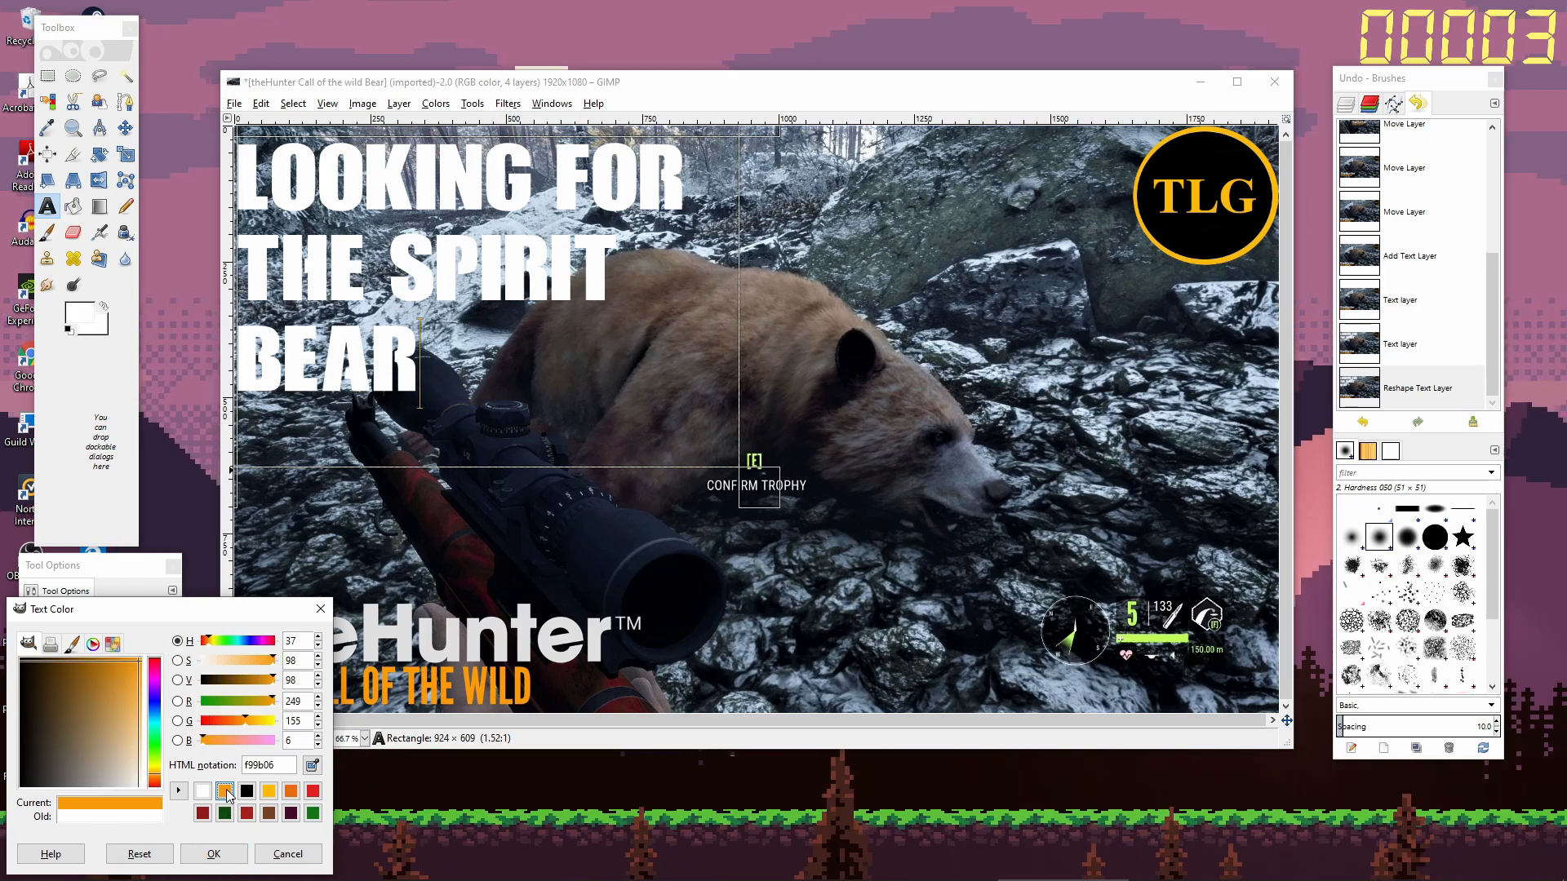
click(213, 854)
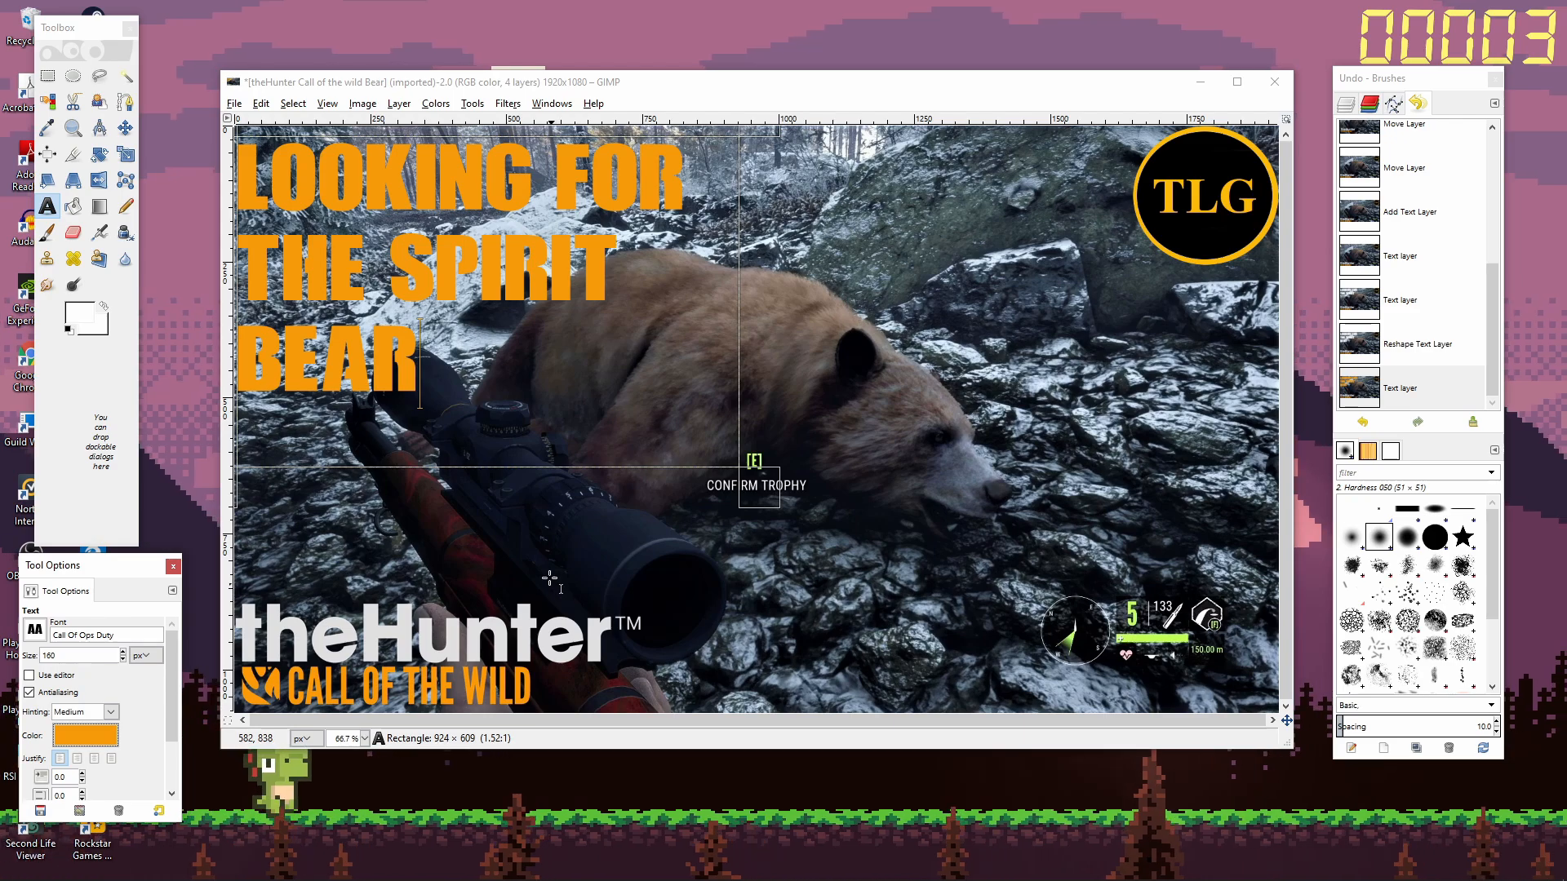
Set the title's text size to 148 px and reshape its box to about 683 × 697 px, wrapping the words over four lines.
click(123, 659)
drag(123, 659, 123, 651)
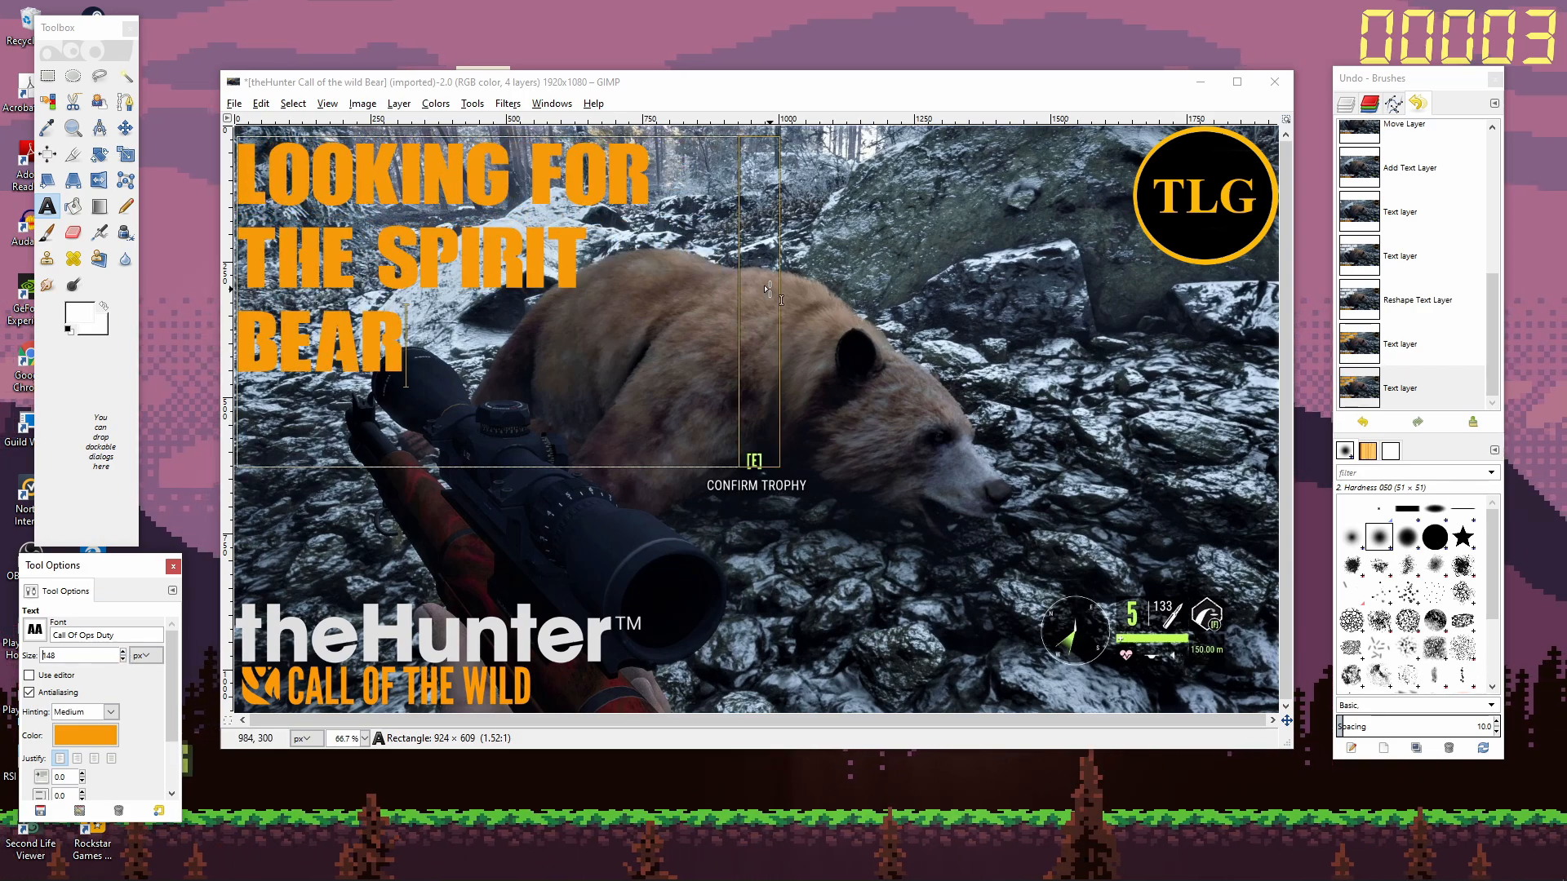
drag(768, 280, 637, 280)
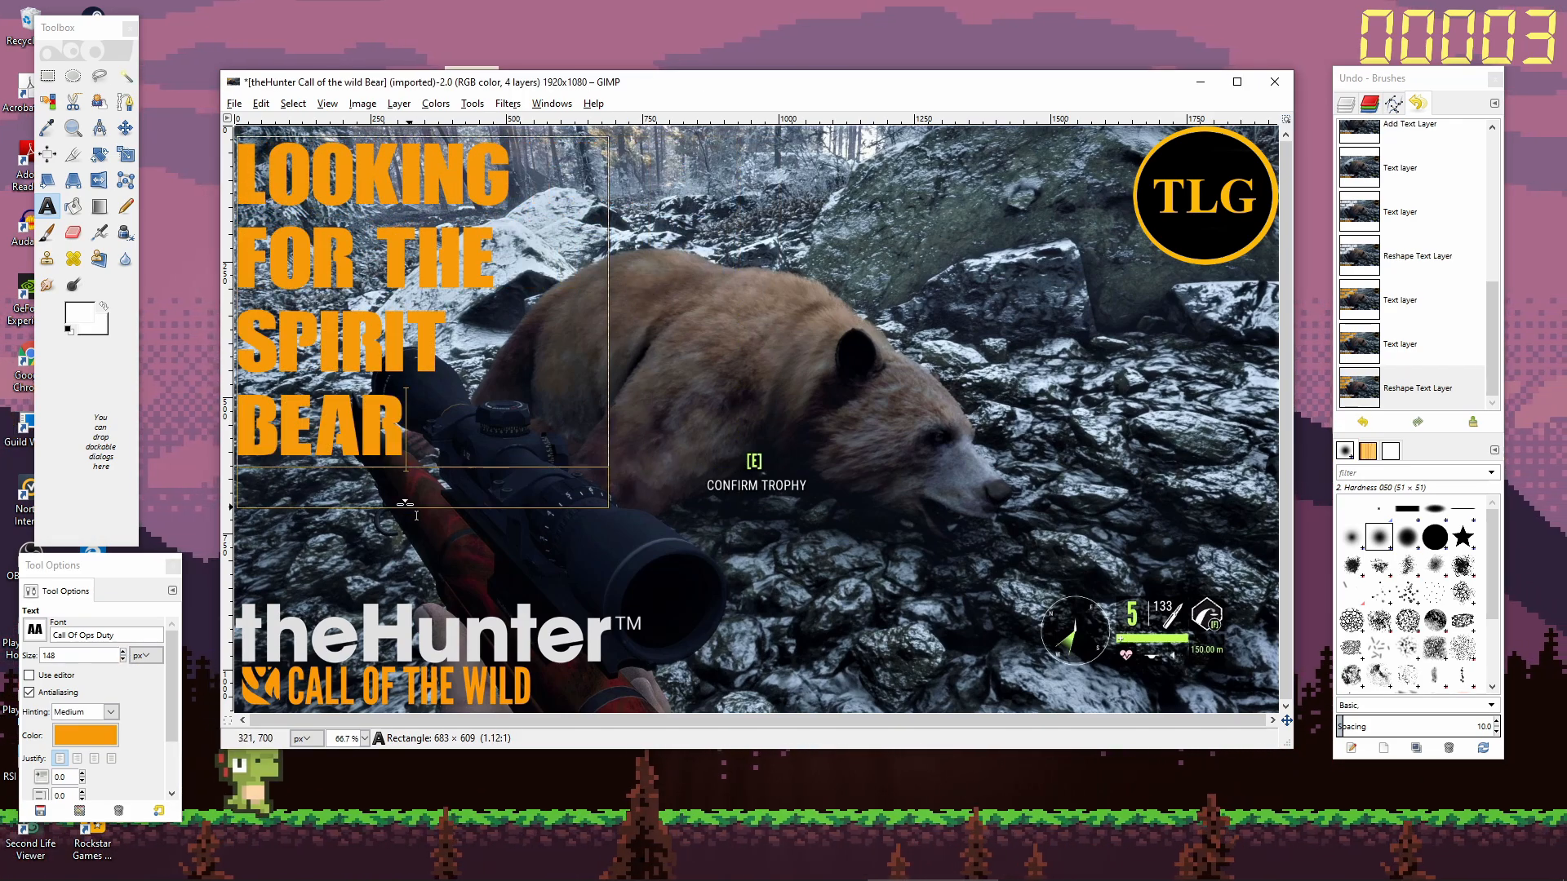
drag(388, 467, 389, 515)
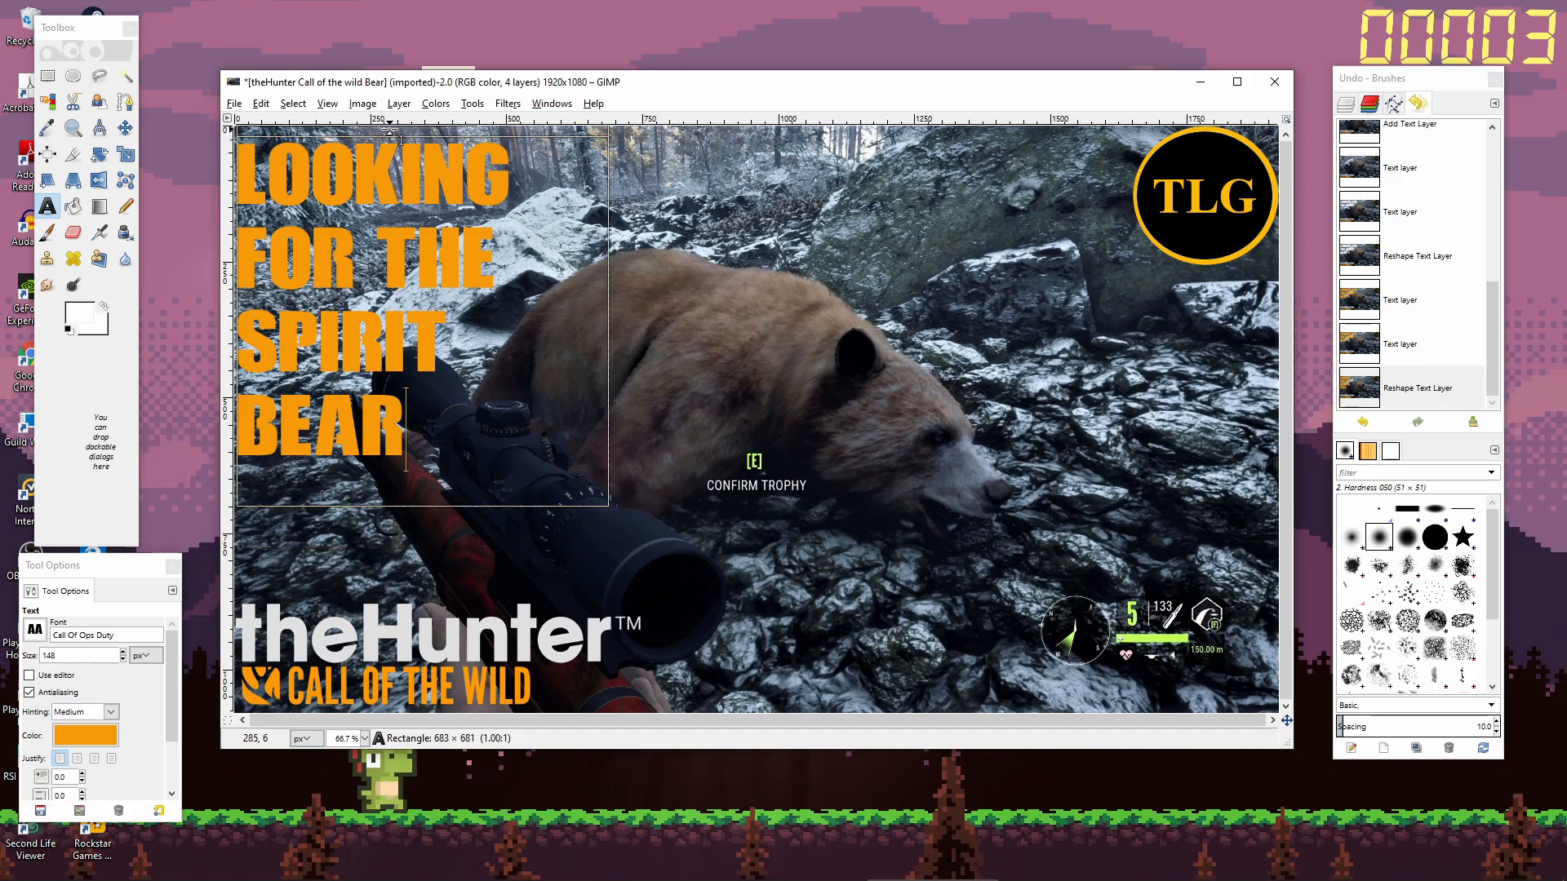
drag(389, 130, 391, 122)
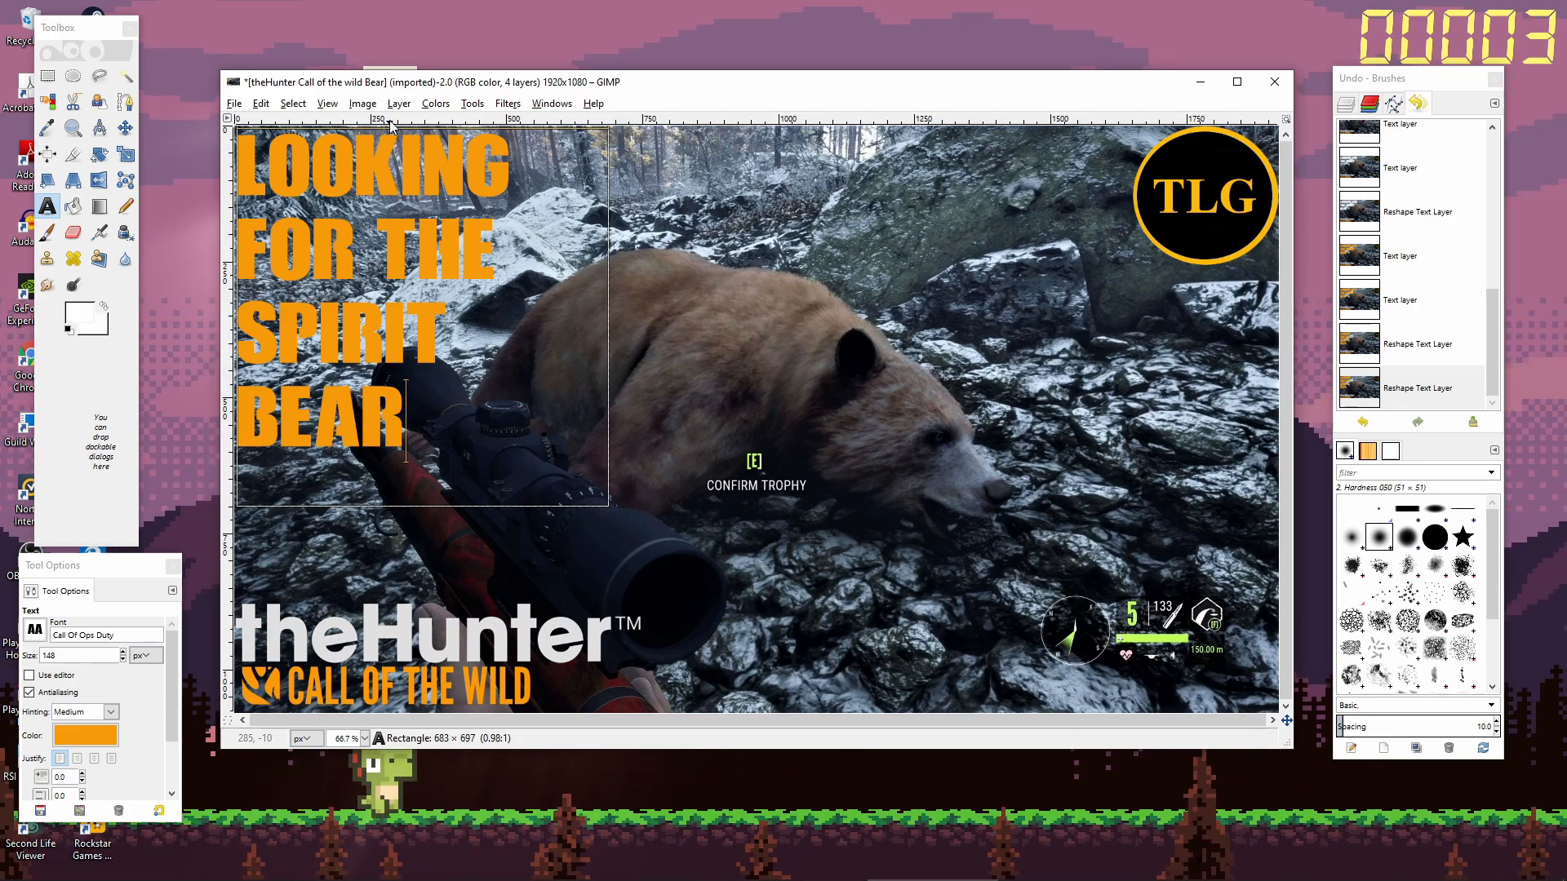
Set the title text's colour to the darker orange e86c11.
click(113, 733)
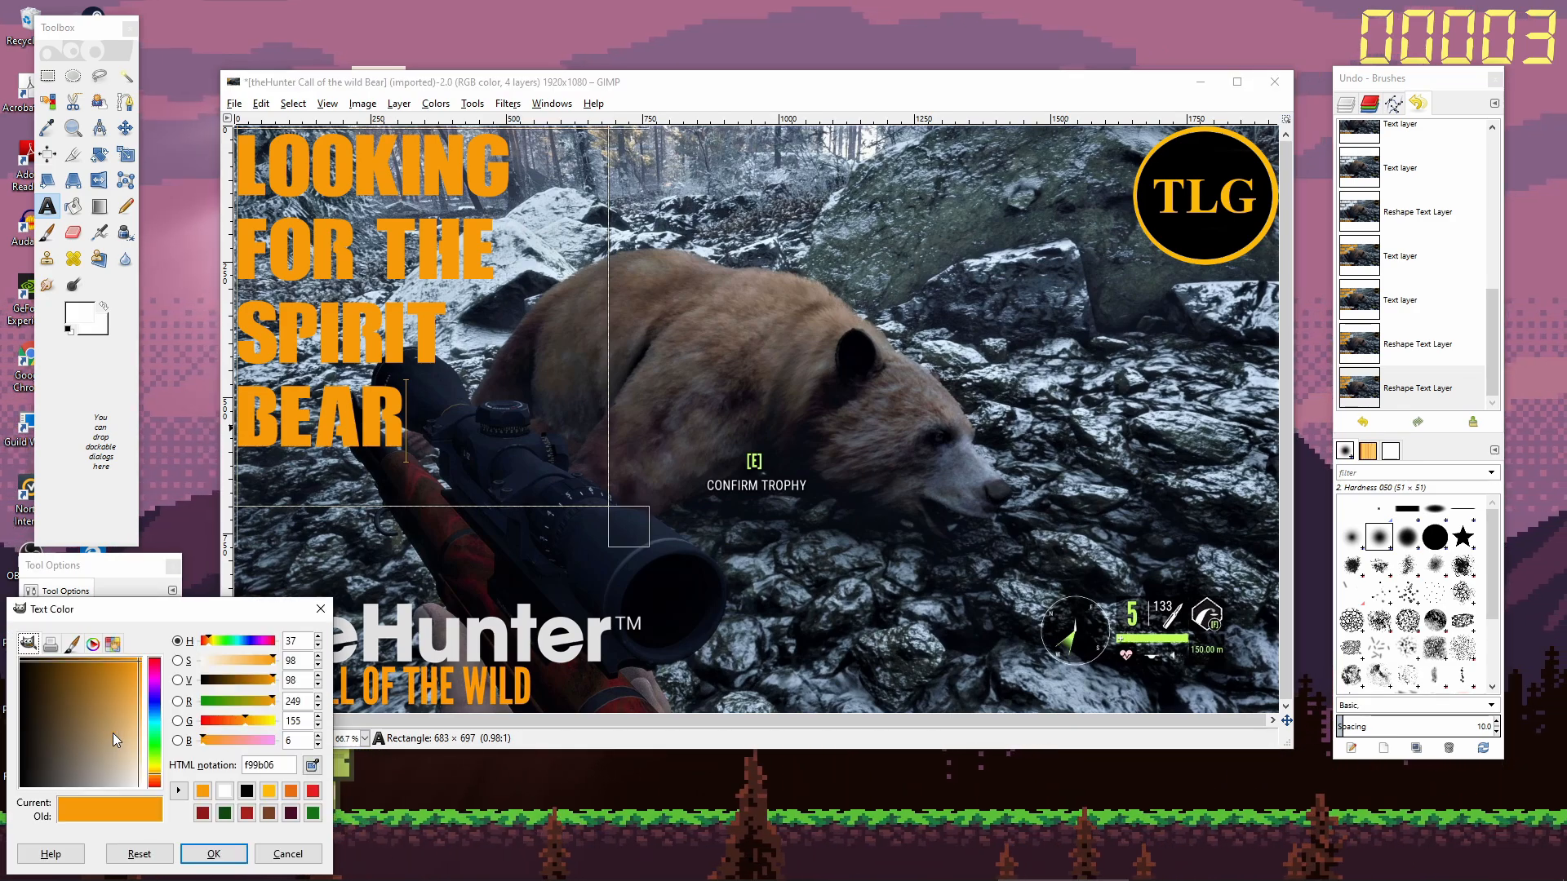
click(291, 792)
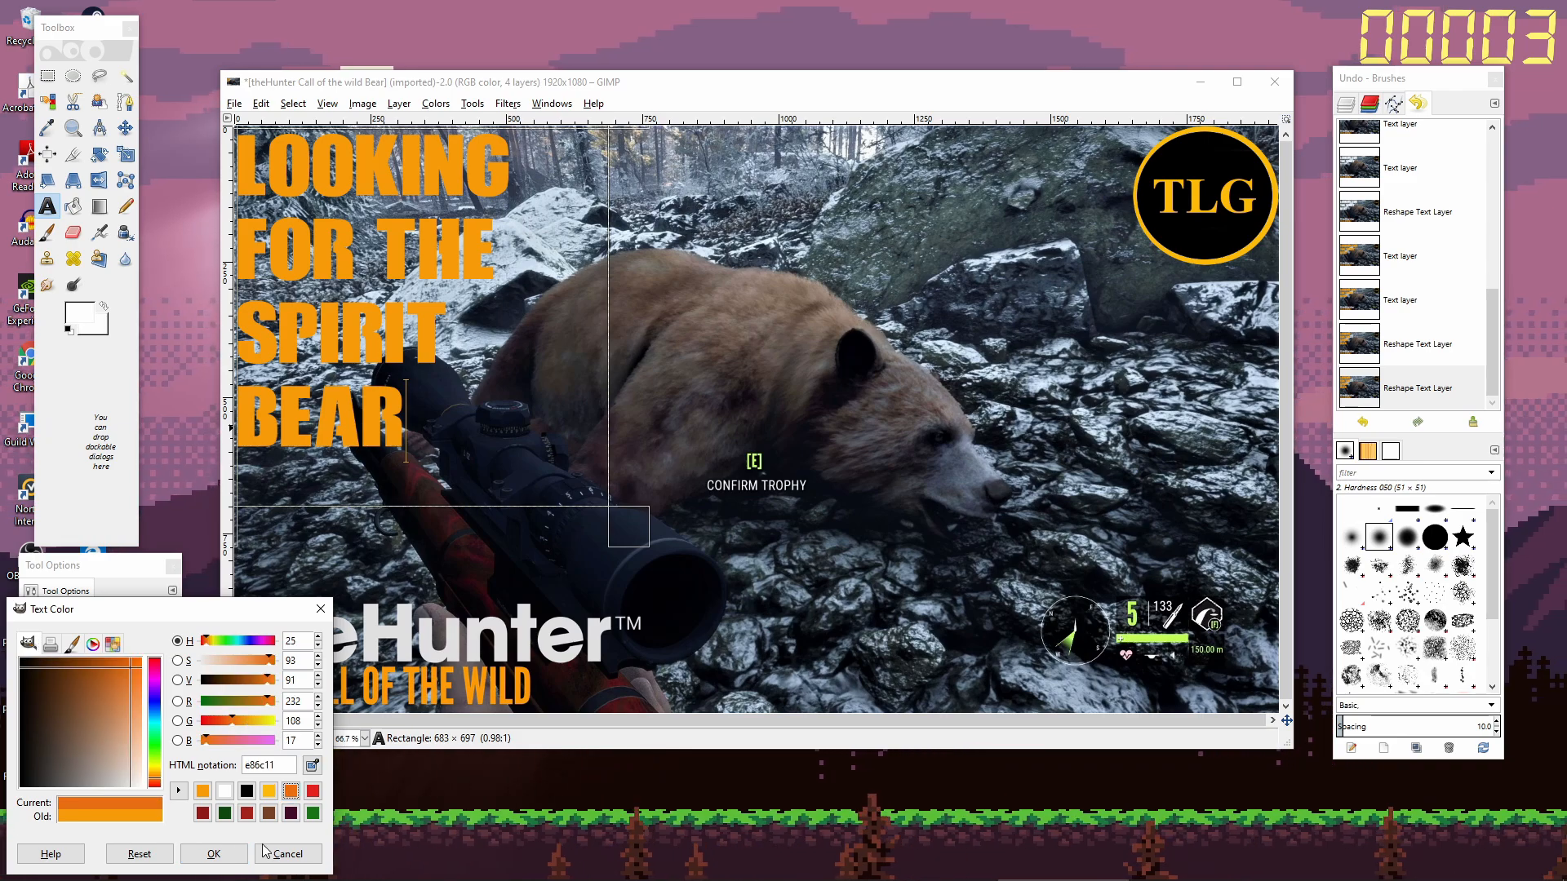
click(214, 853)
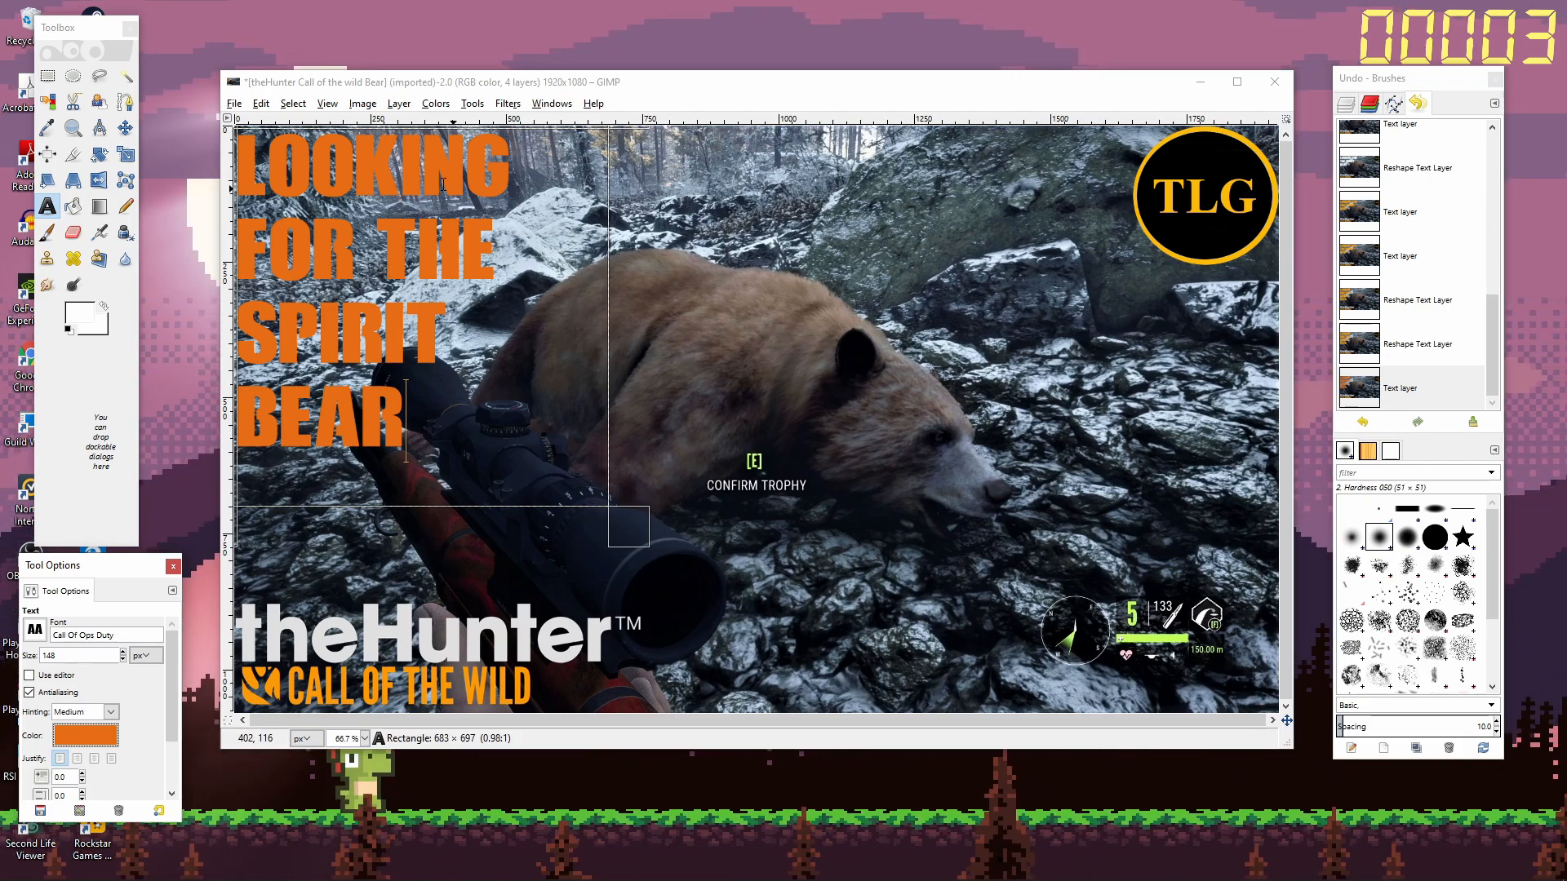
Export the thumbnail to the Pictures folder as a PNG image named "theHunter Call of the wild Looking for the spirit bear".
click(234, 104)
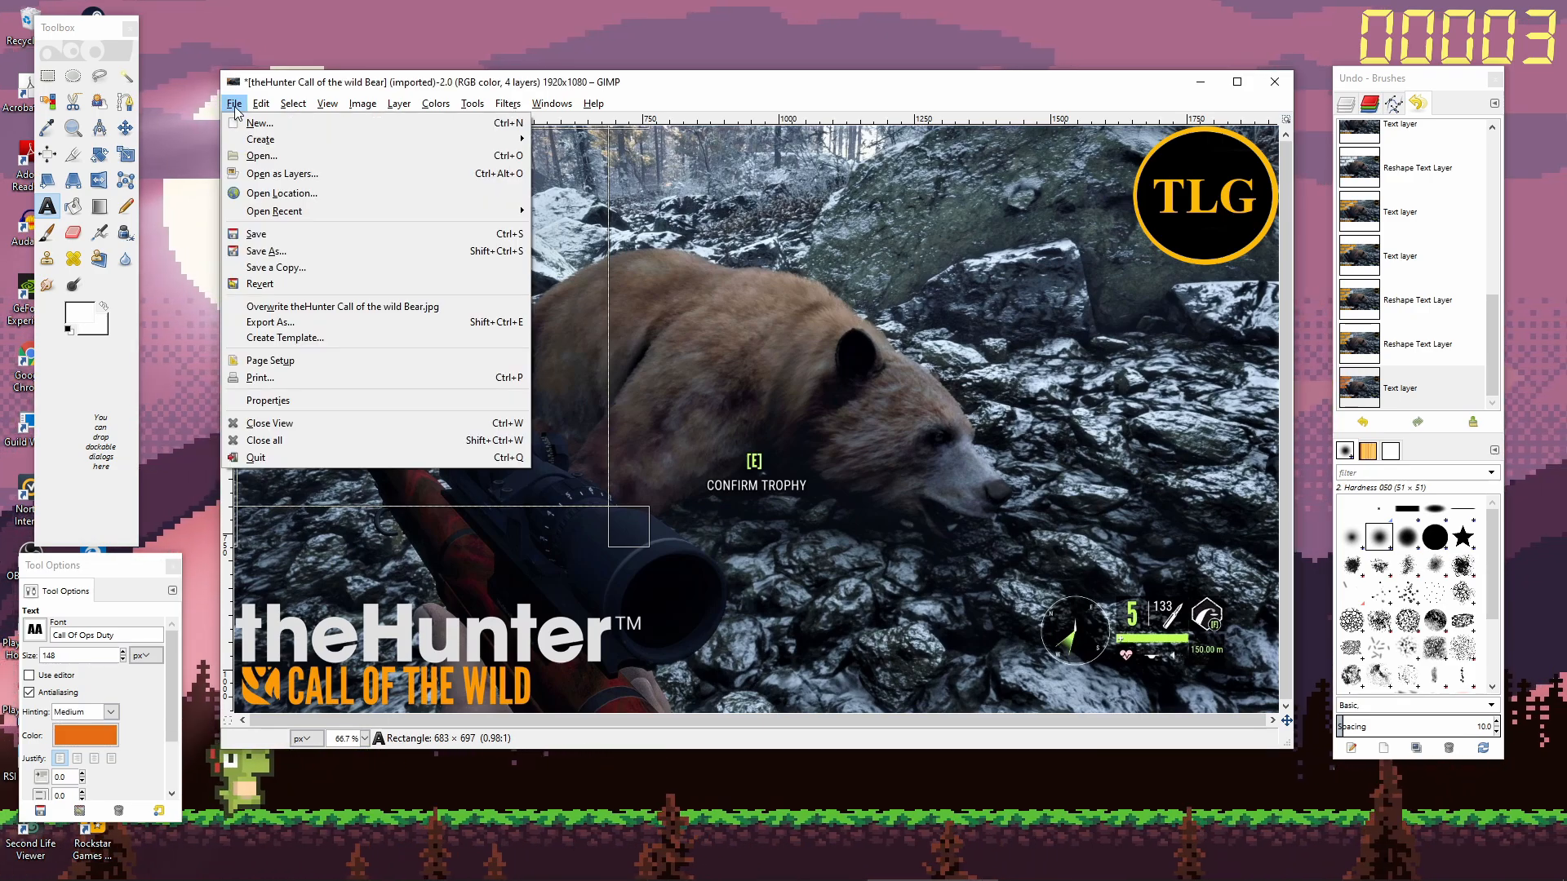
click(279, 323)
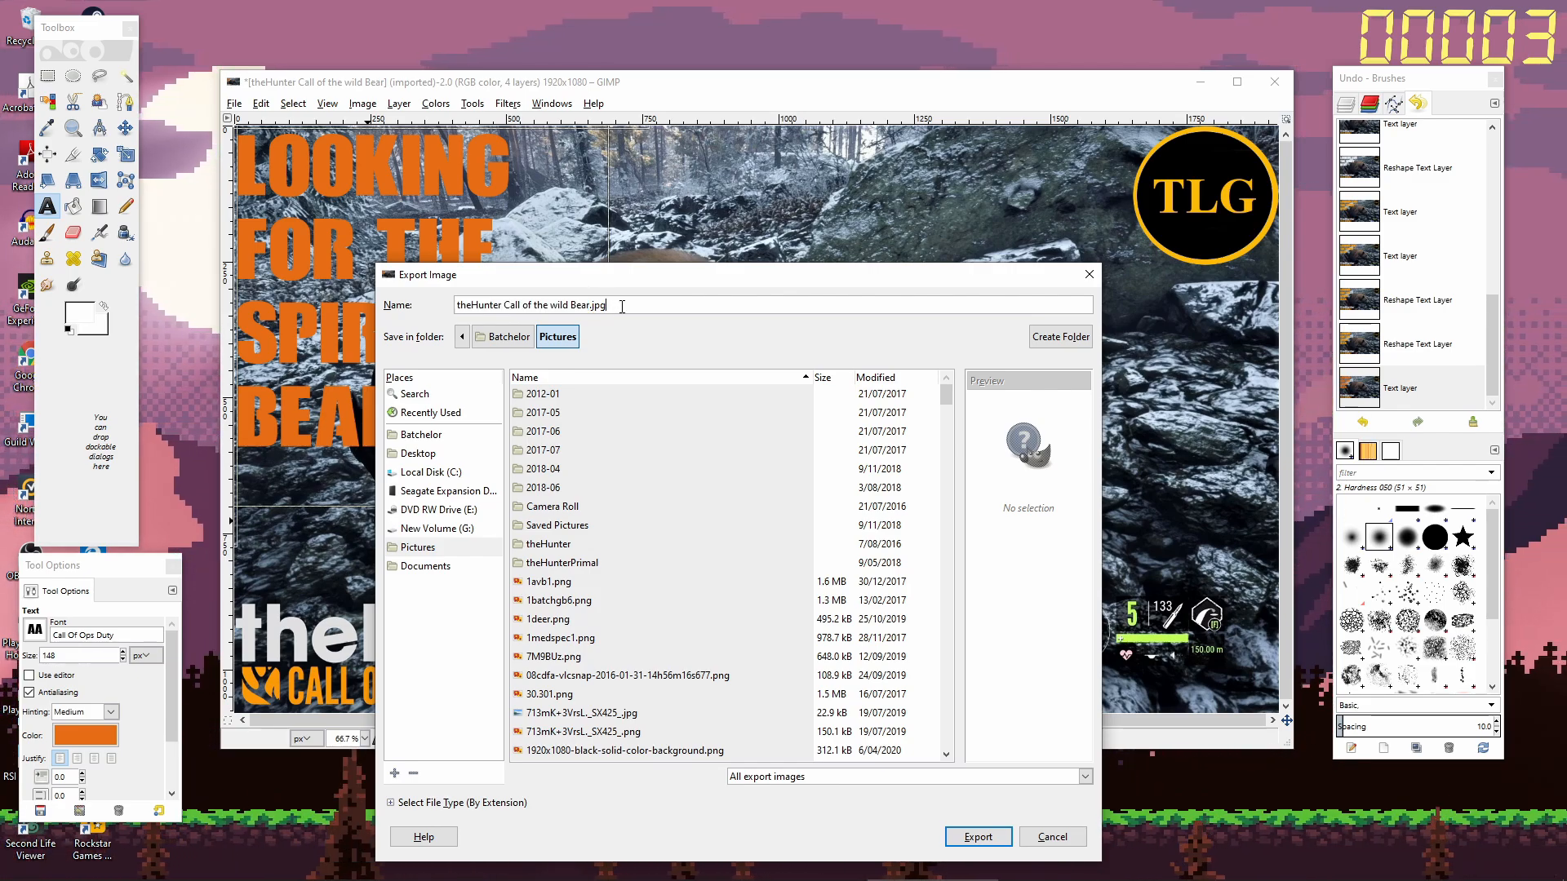
key(BackSpace)
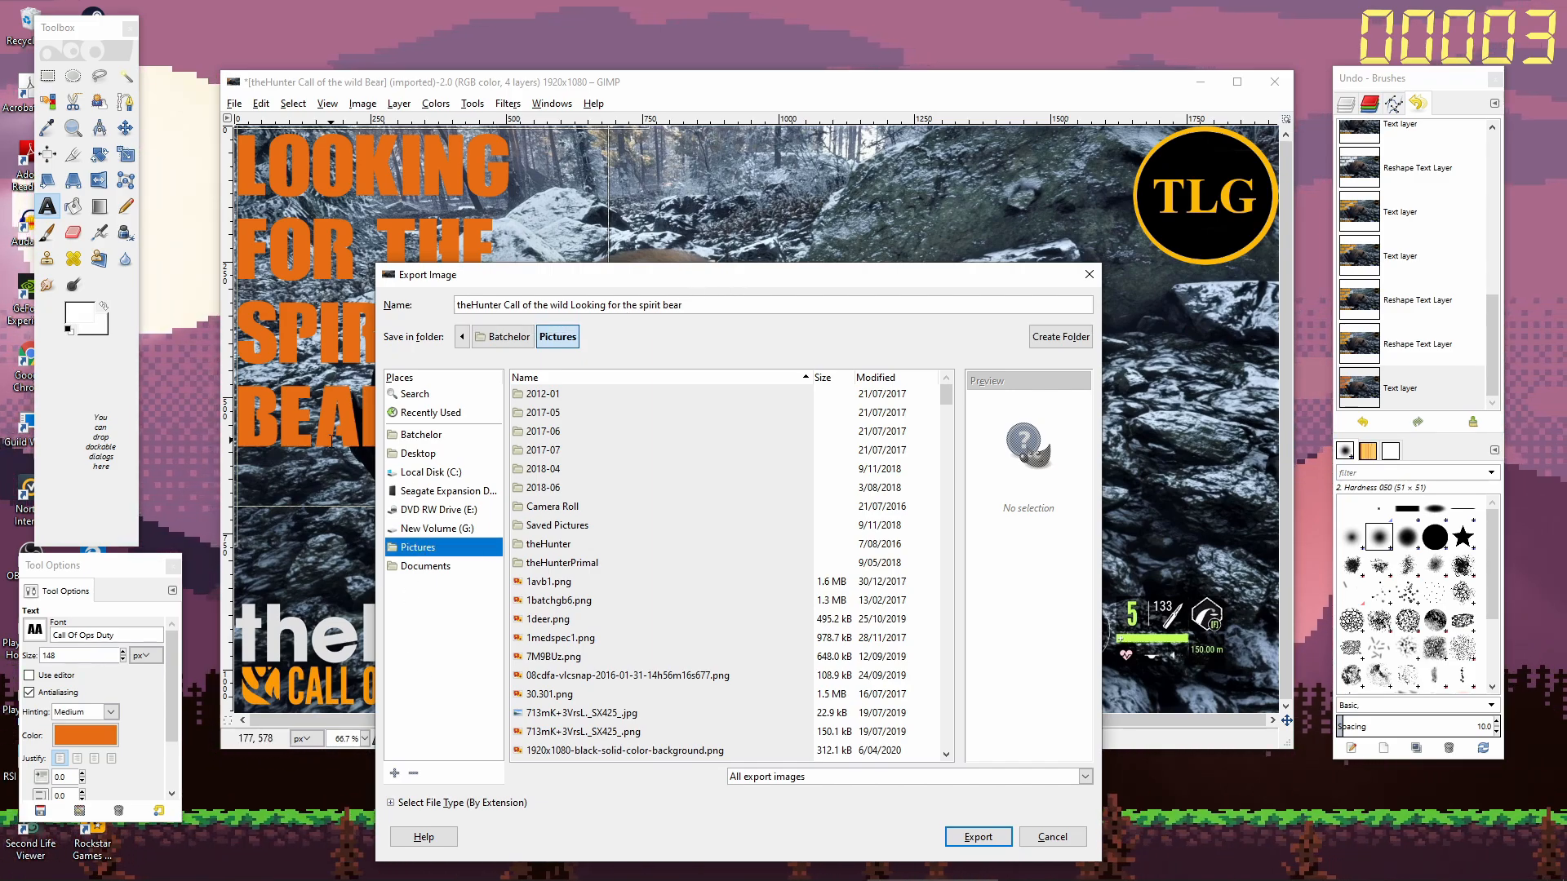
click(391, 804)
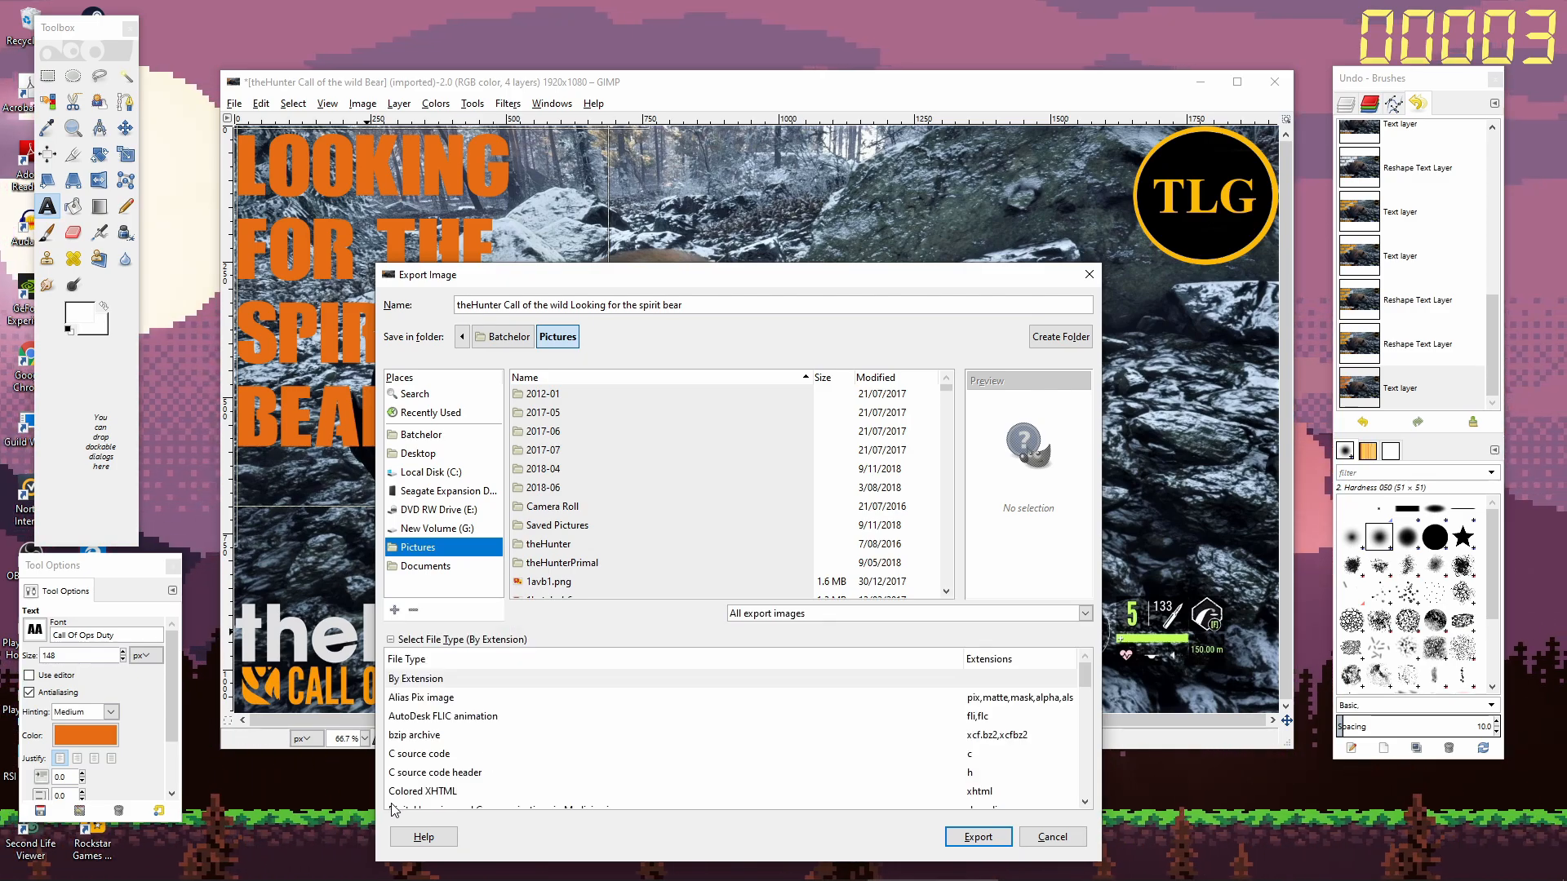
scroll(493, 773, down, 5)
scroll(493, 773, down, 5)
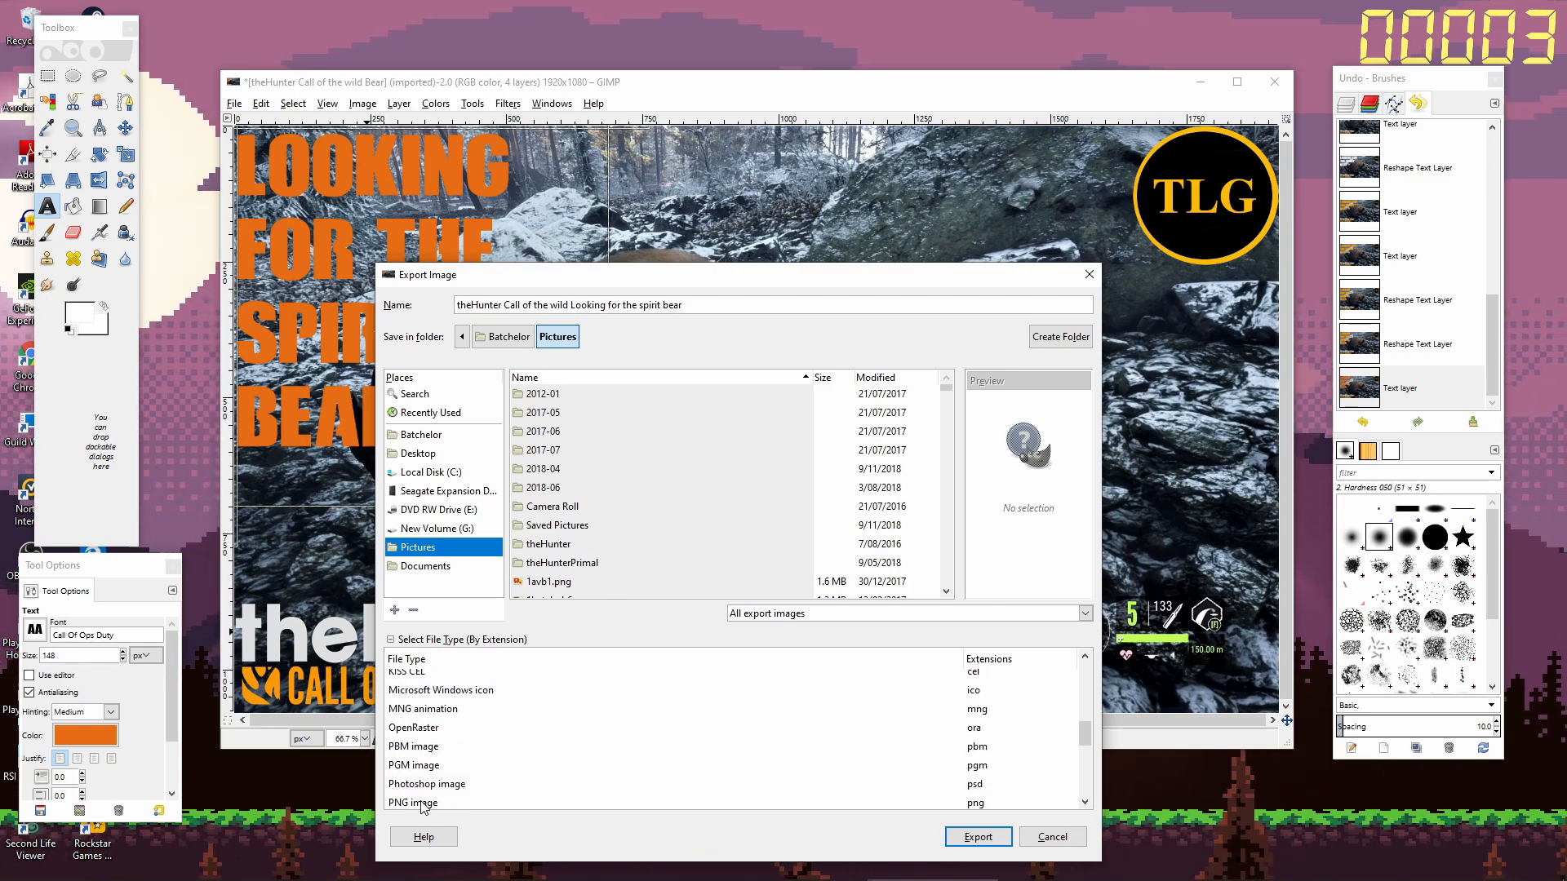
click(489, 802)
click(979, 838)
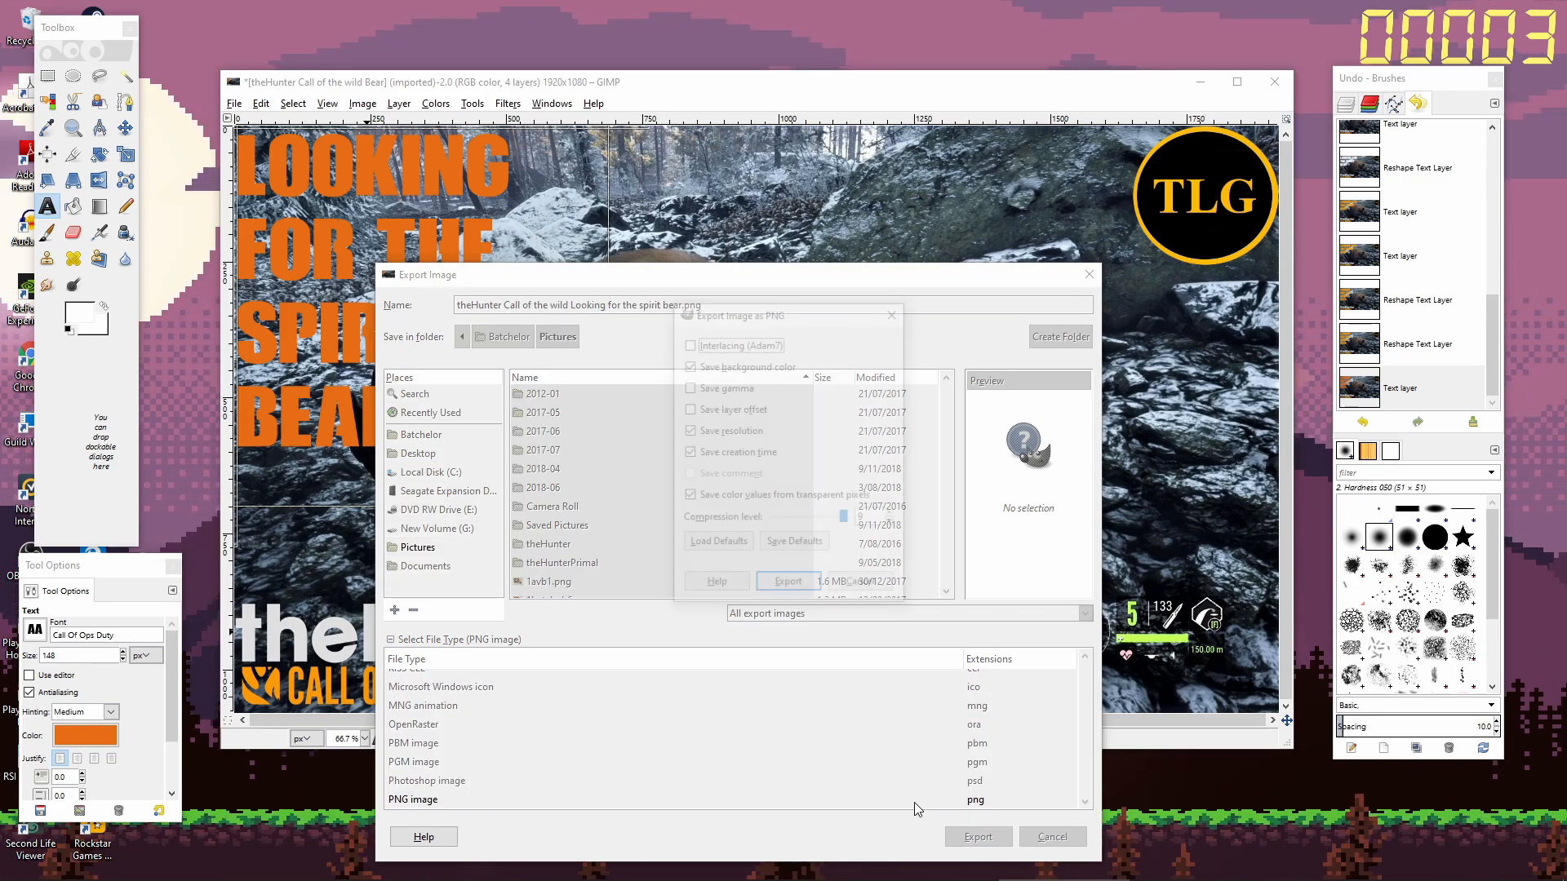
click(791, 583)
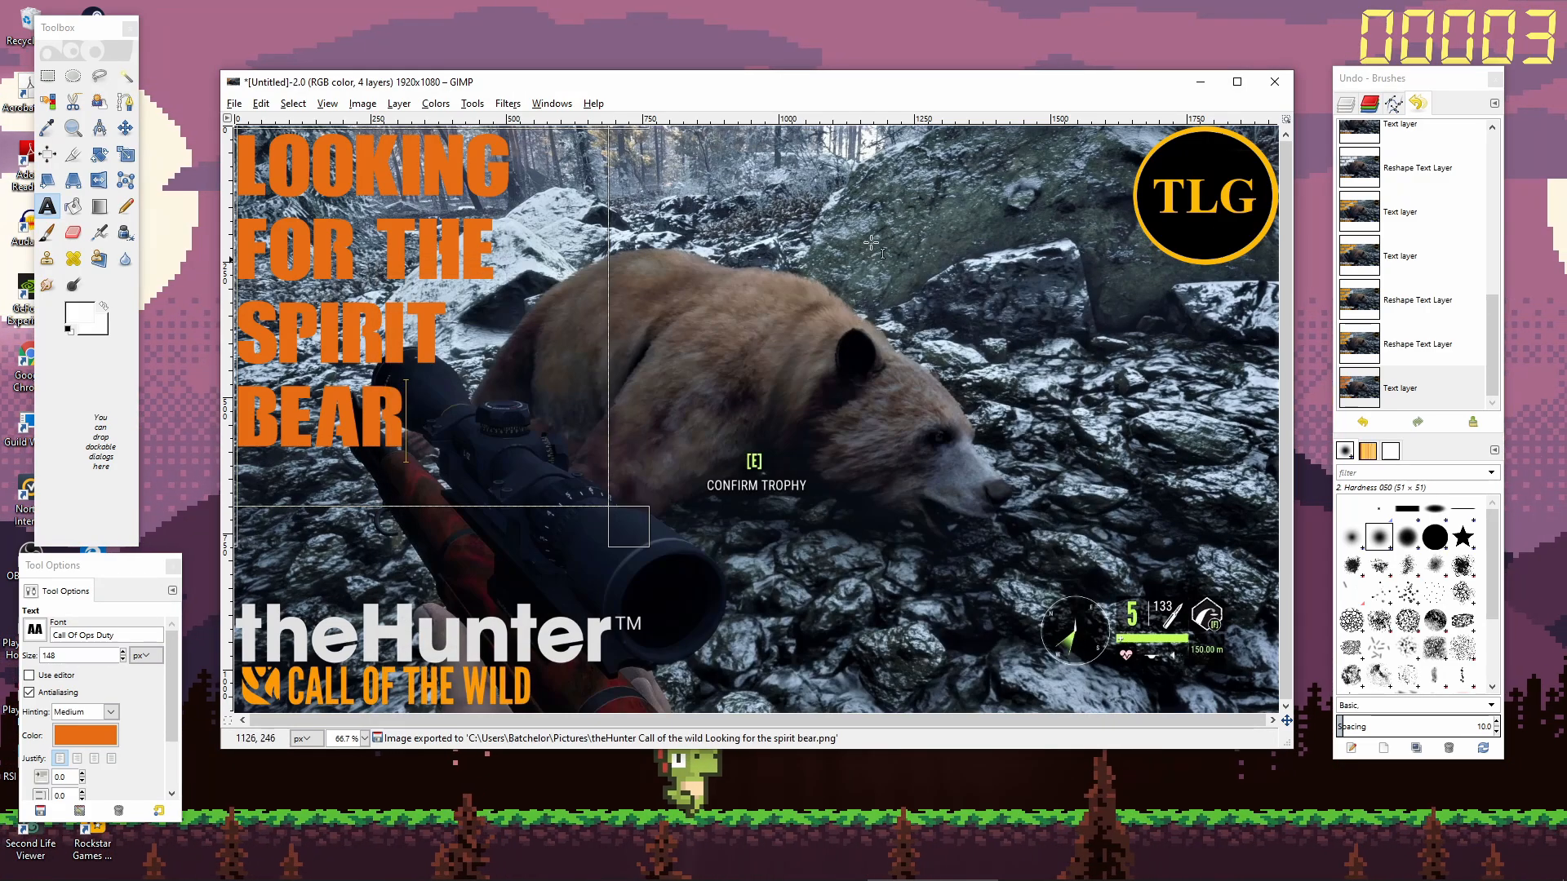
Close the layered image, discarding its unsaved changes, and quit GIMP.
click(1275, 82)
click(805, 522)
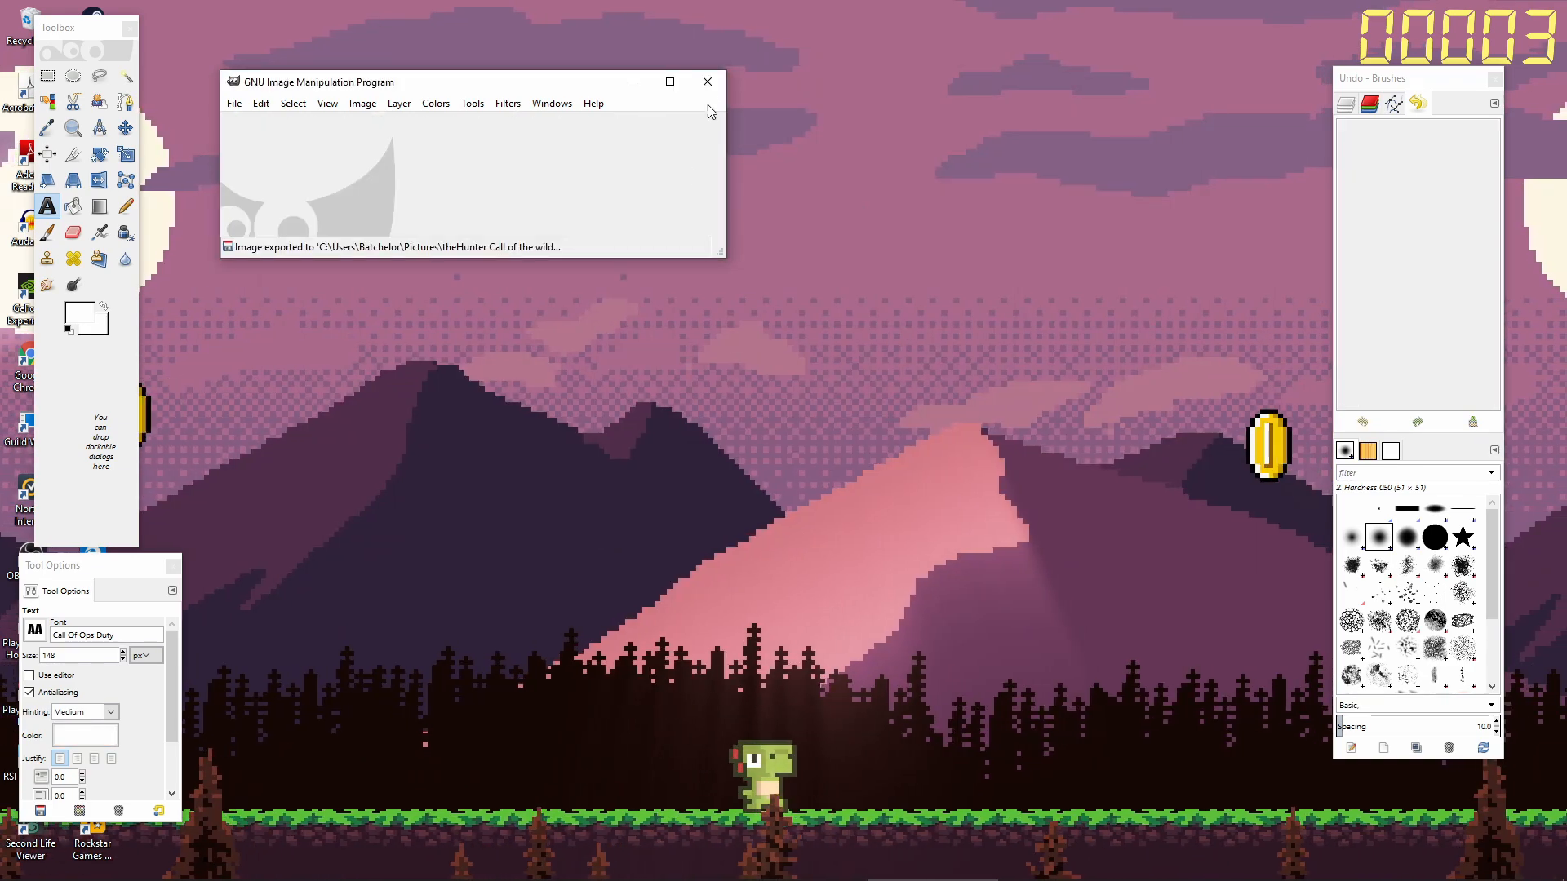
click(708, 82)
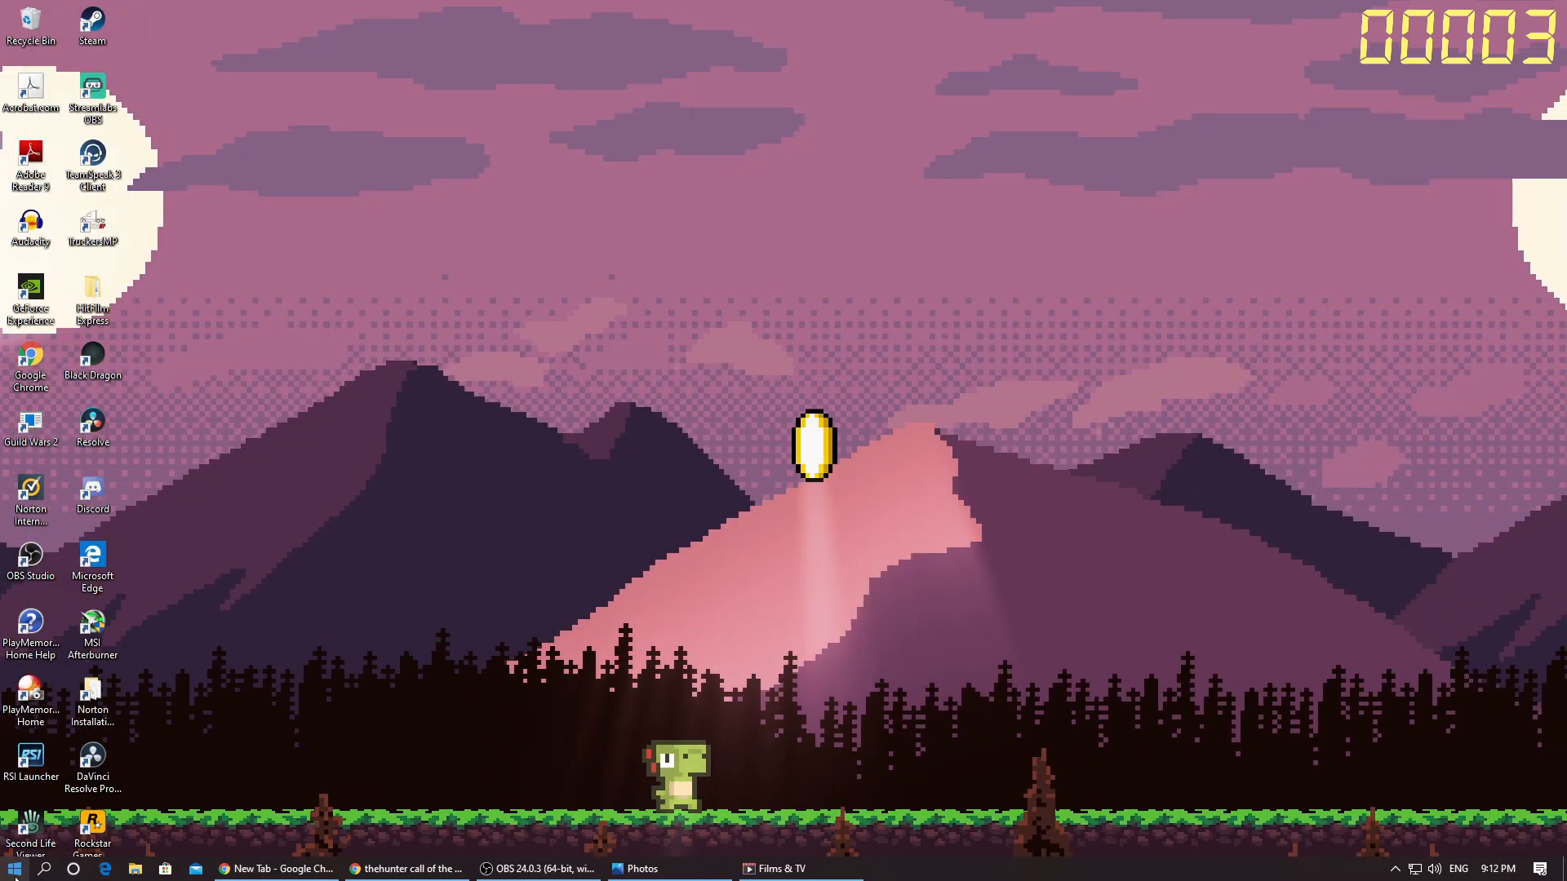
Launch Paint from the Windows Accessories.
click(14, 868)
scroll(114, 779, down, 10)
scroll(114, 779, down, 10)
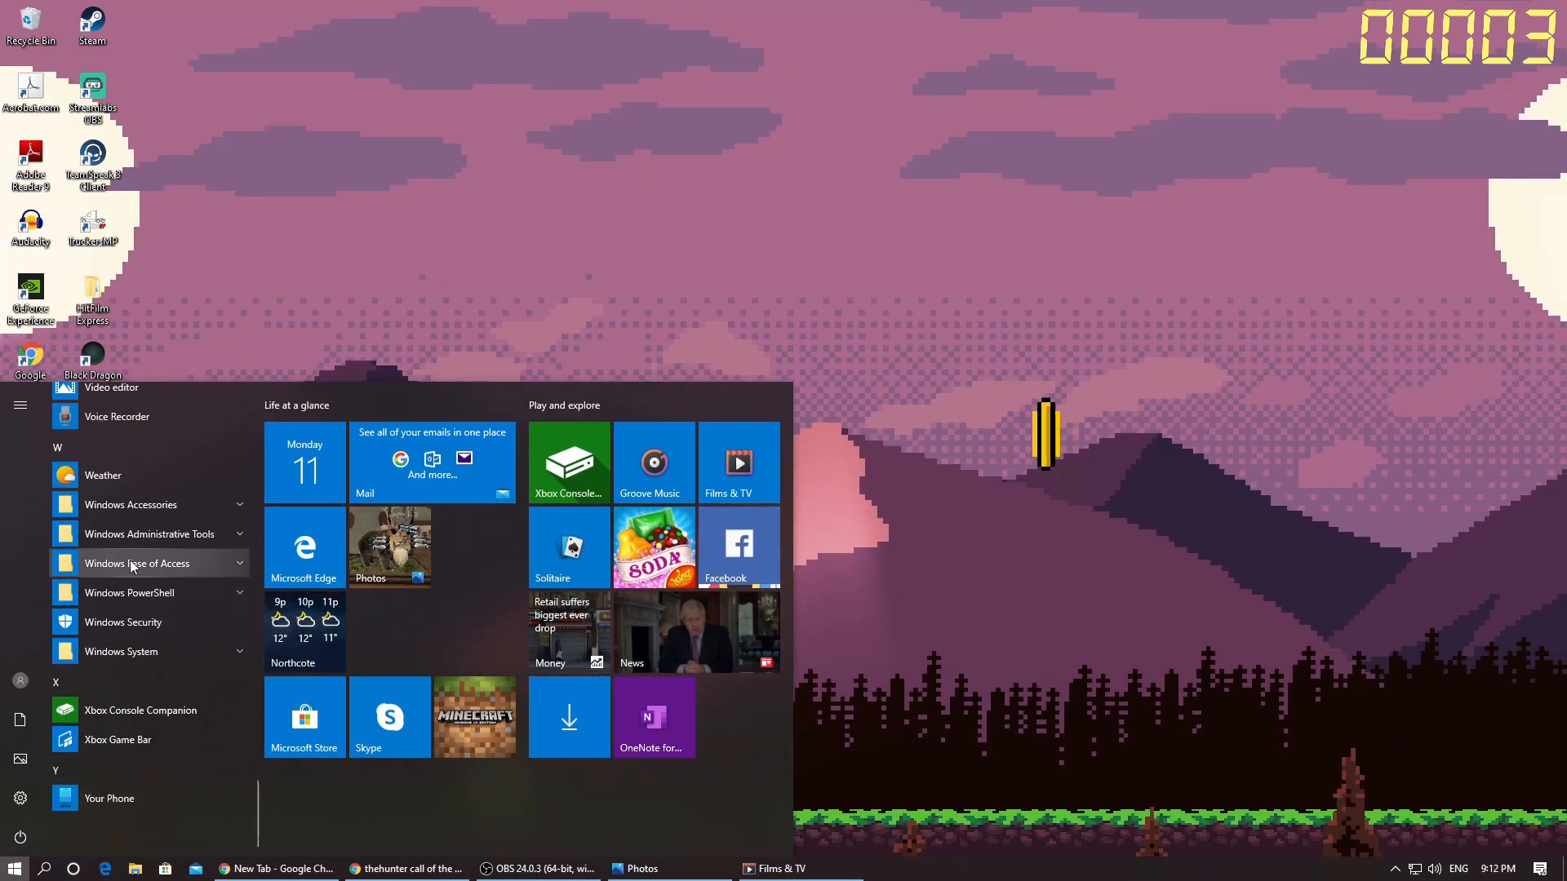
click(240, 507)
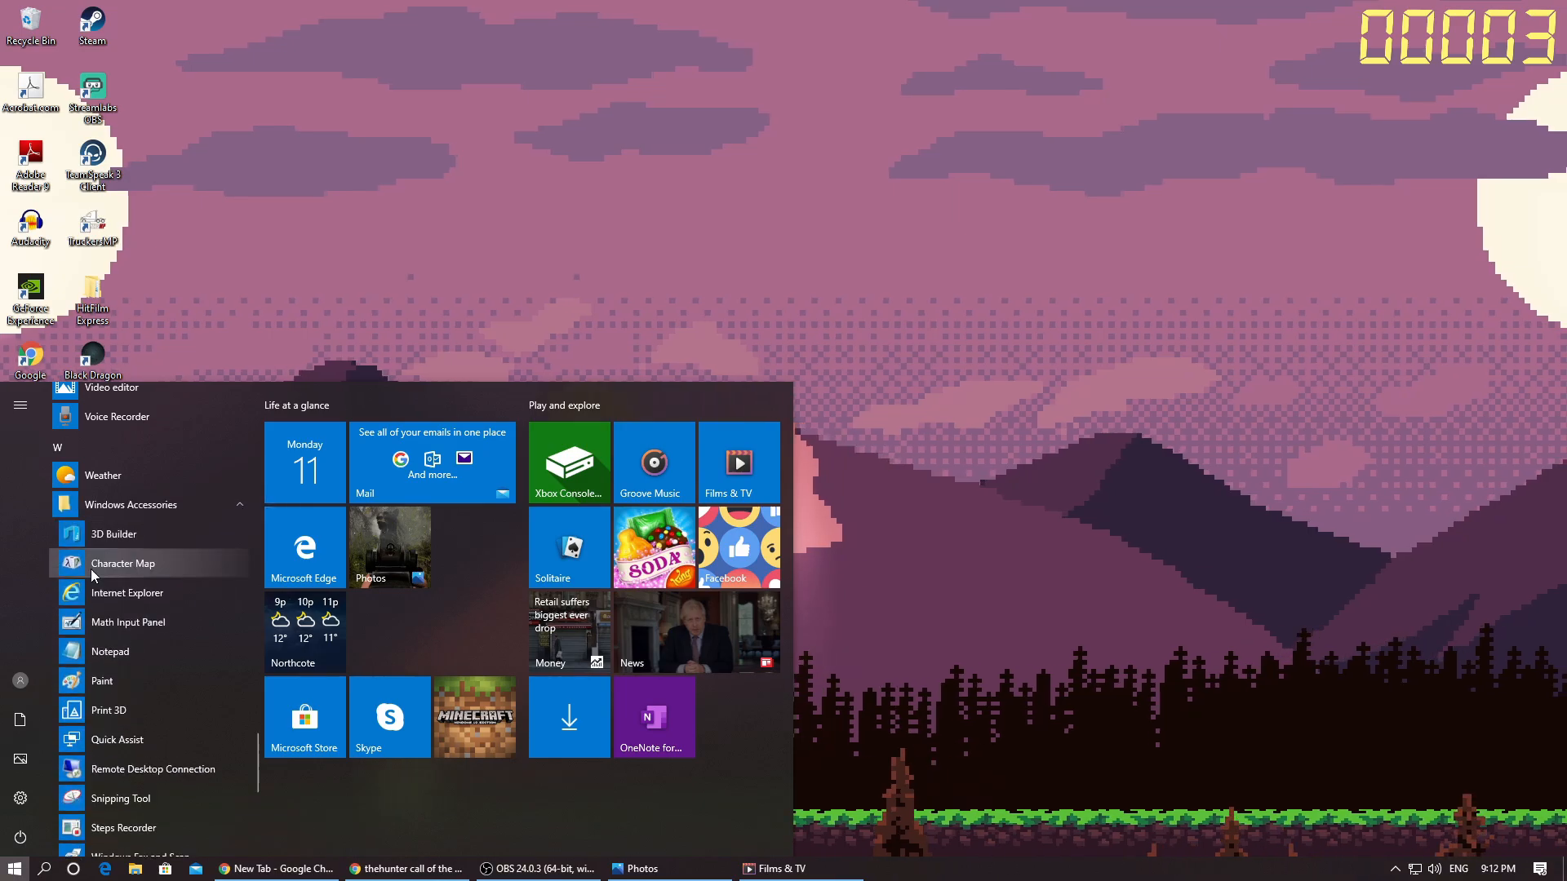
click(107, 674)
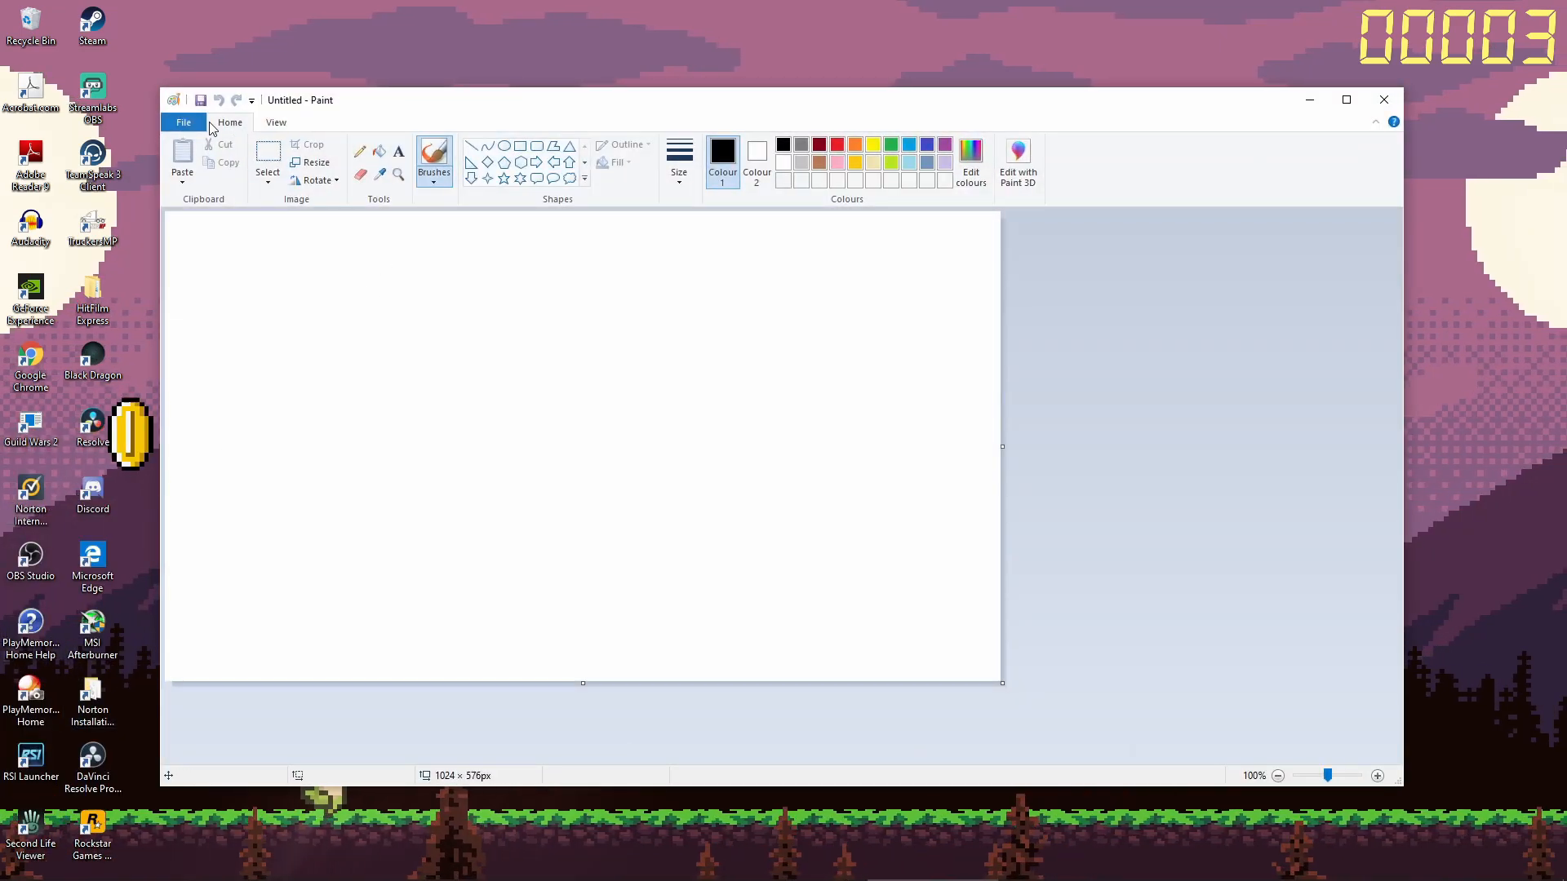
Open the picture "theHunter Call of the wild Looking for the spirit bear" from the Pictures folder.
click(184, 122)
click(203, 185)
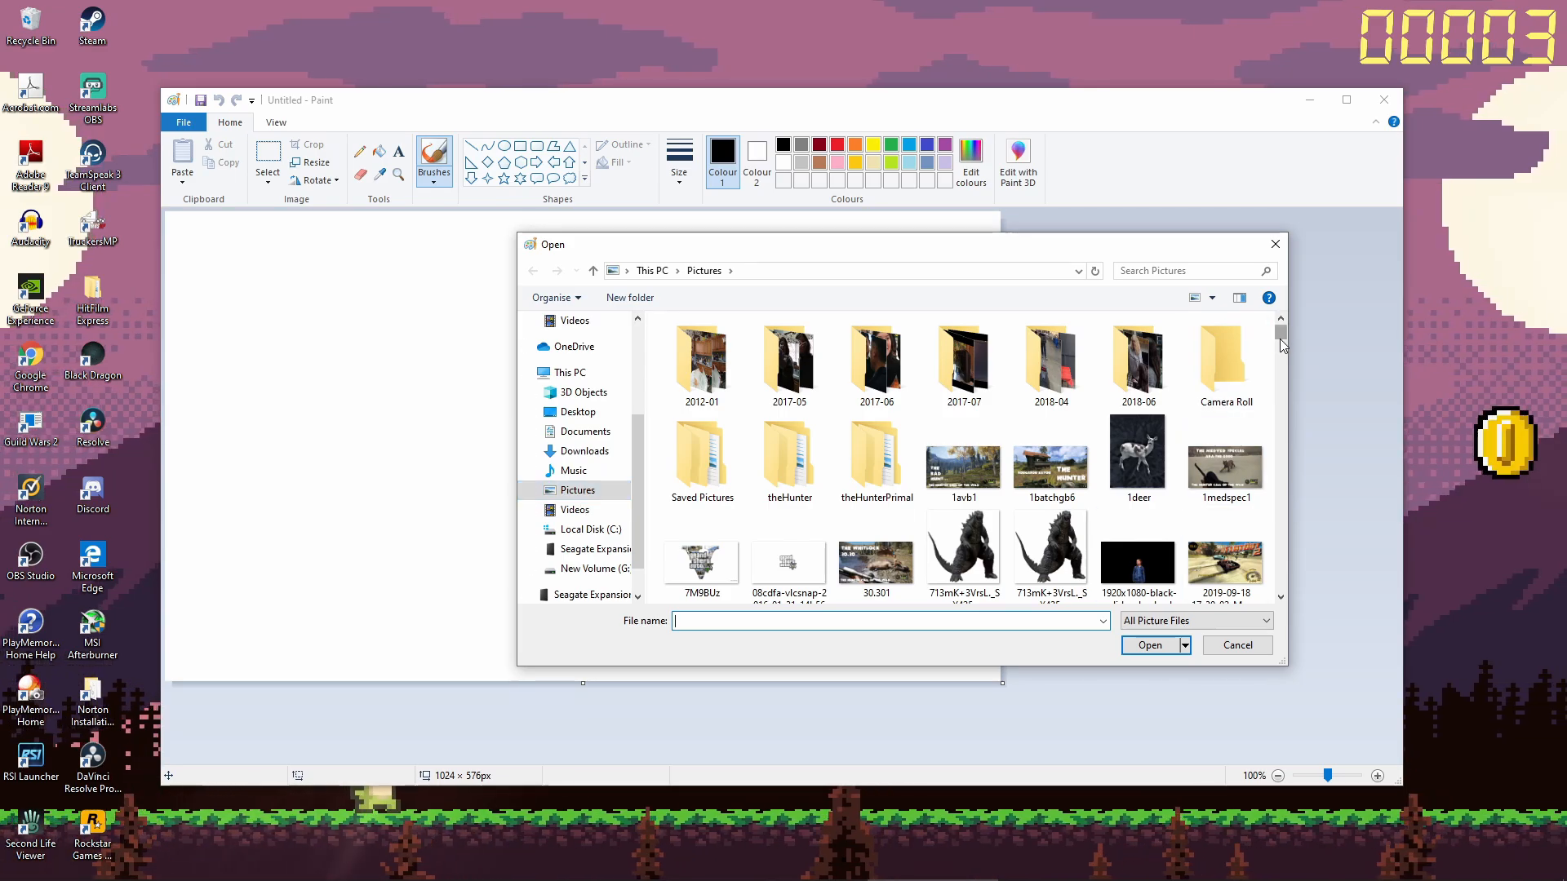
drag(1280, 339, 1283, 512)
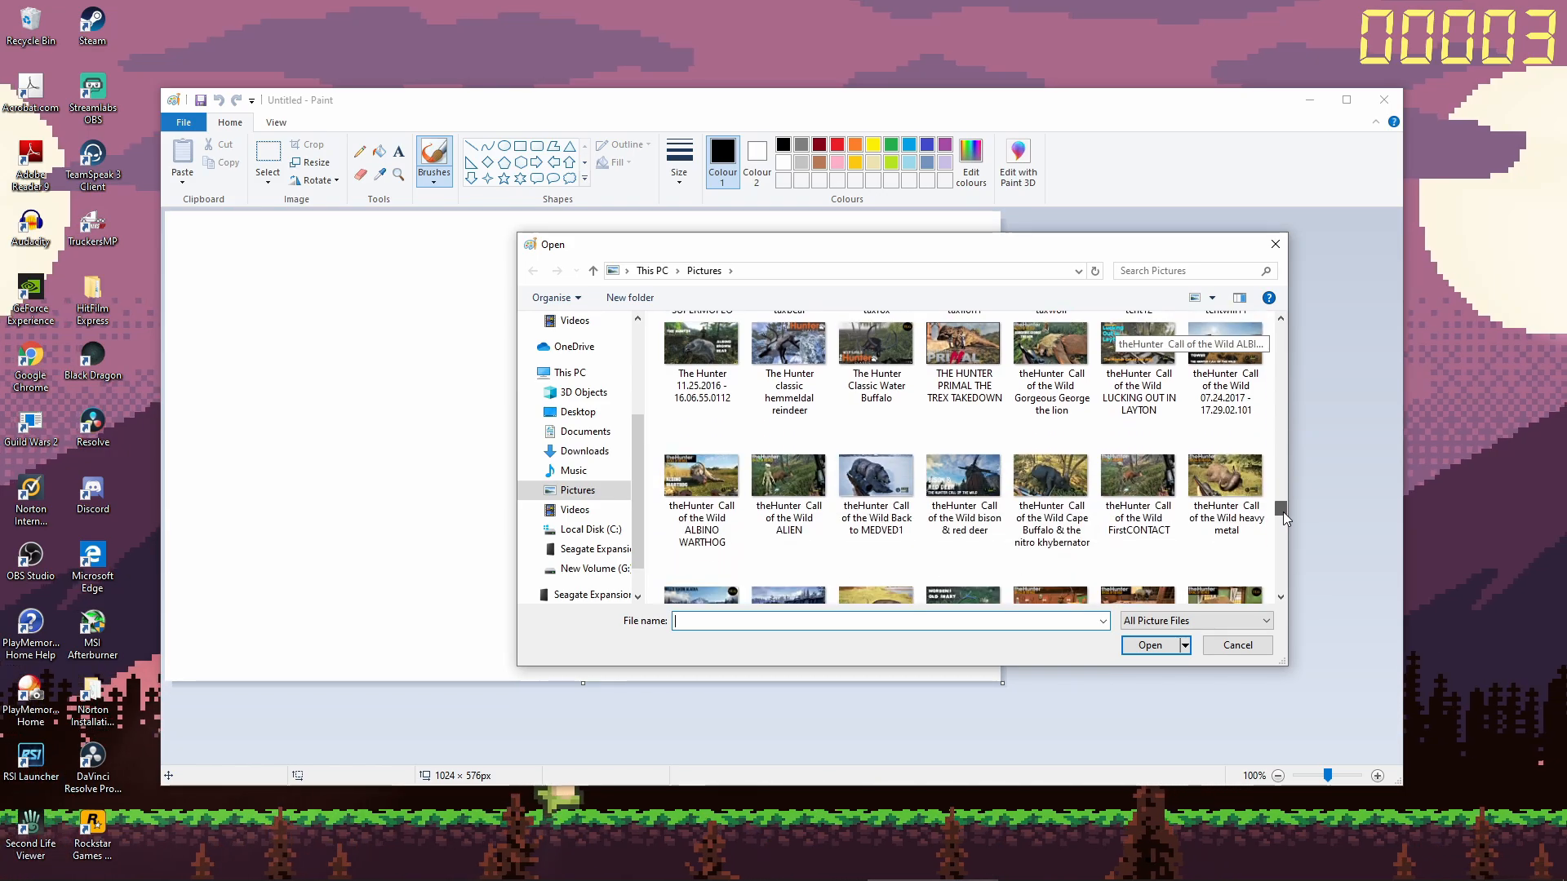
scroll(1264, 537, down, 3)
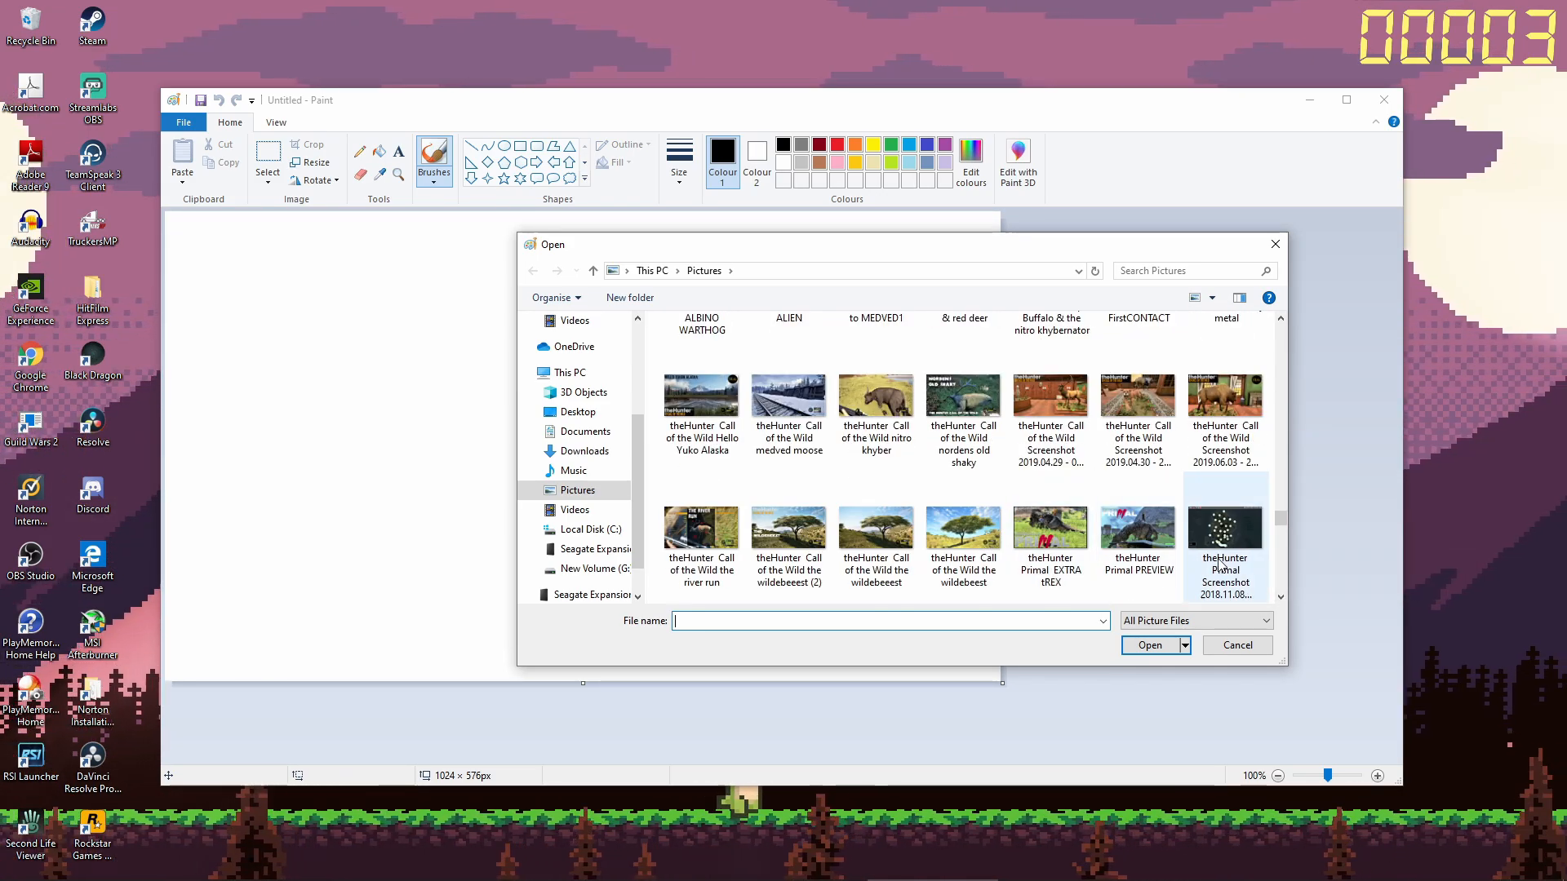
scroll(1110, 574, down, 2)
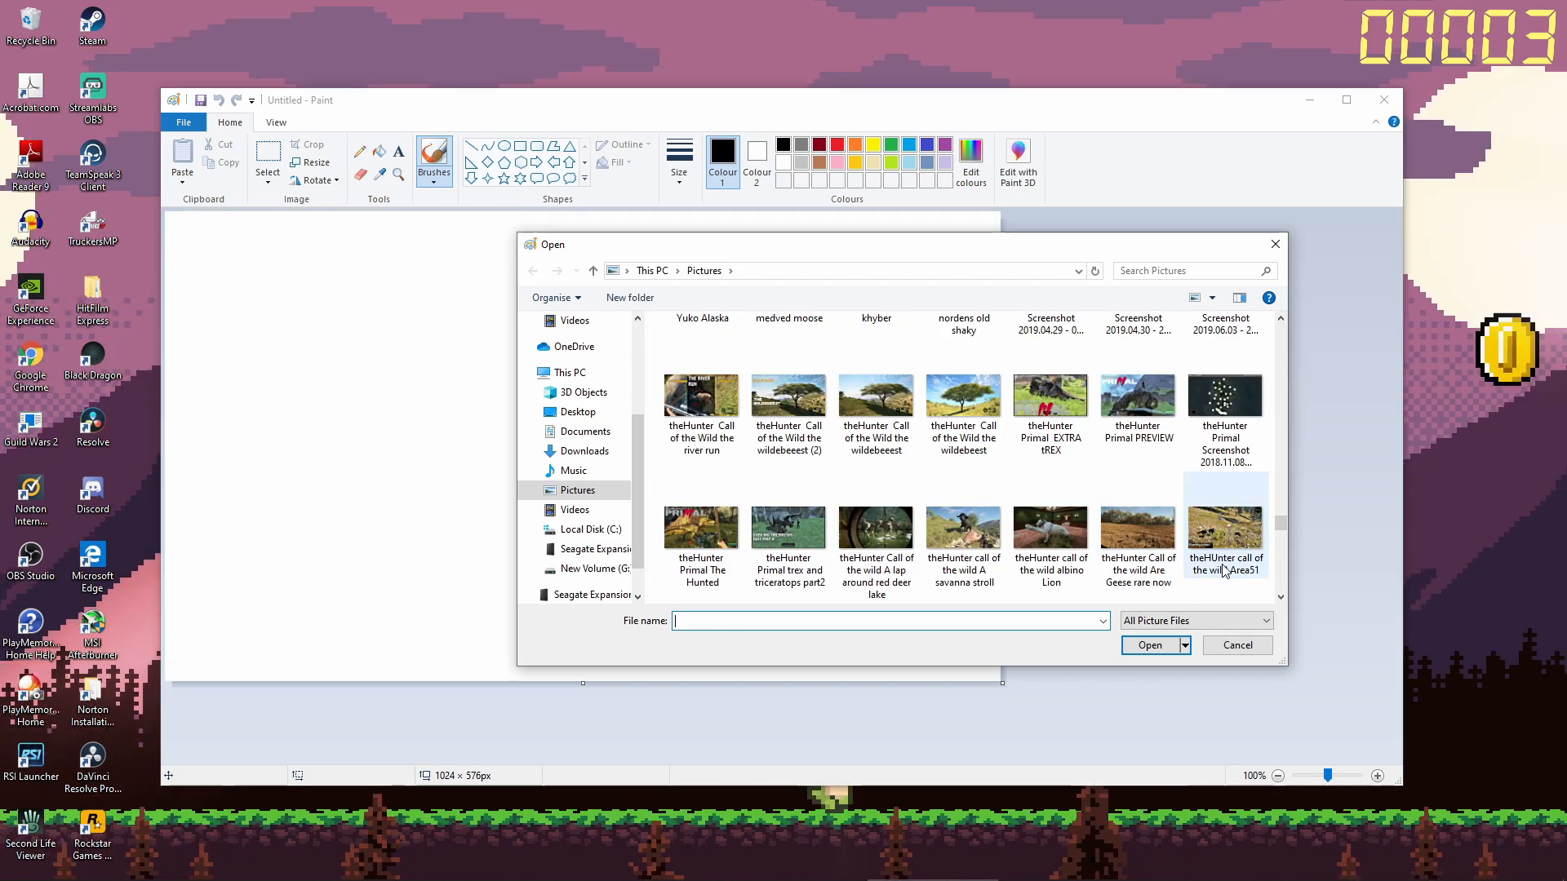
scroll(1224, 571, down, 2)
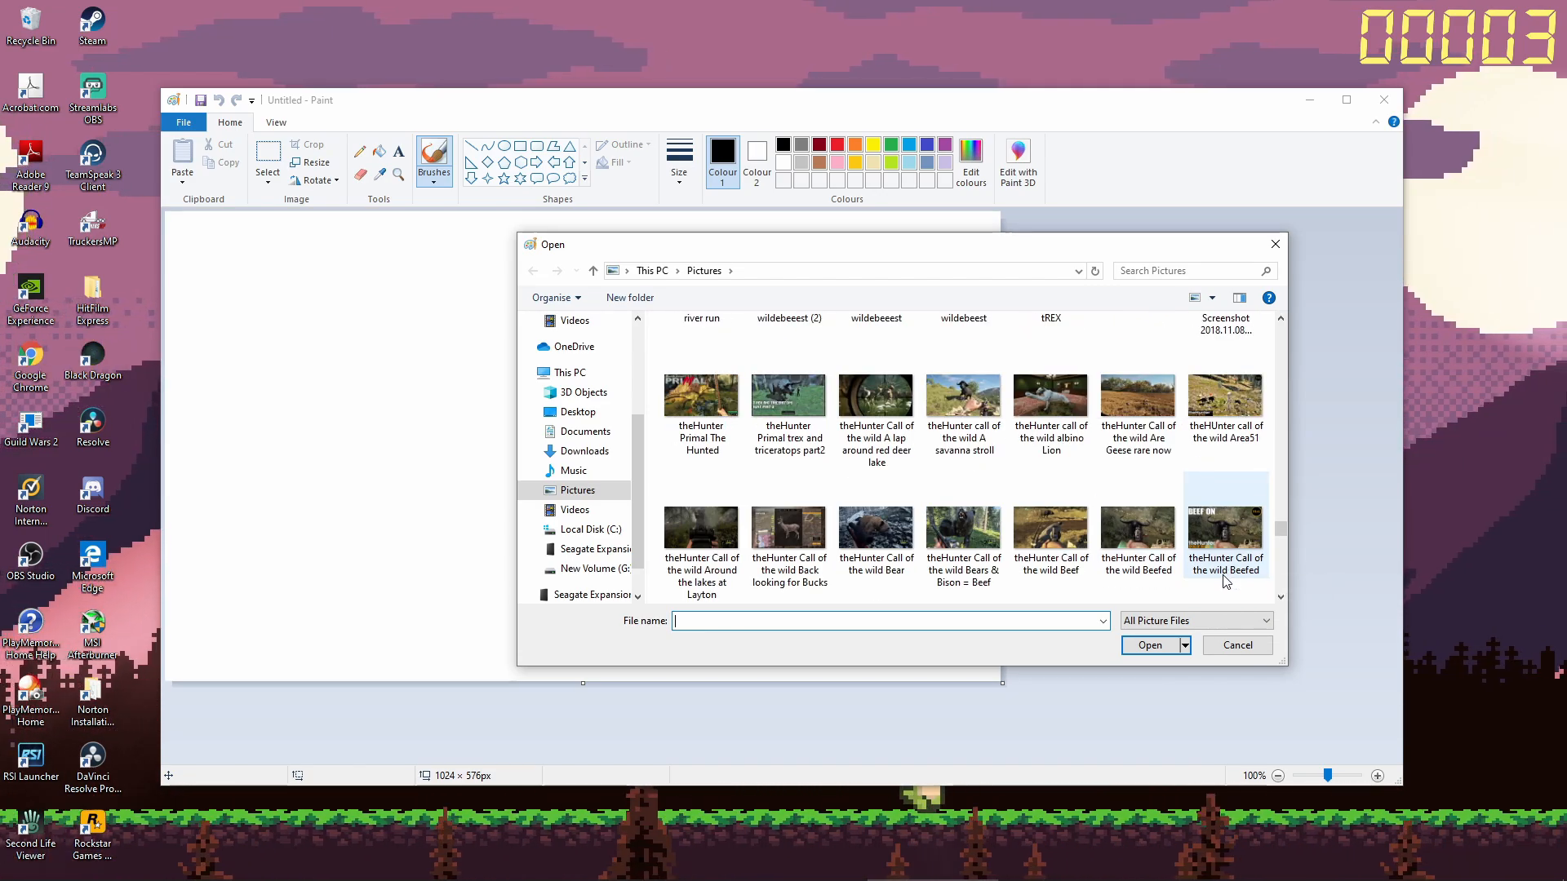
scroll(1230, 589, down, 2)
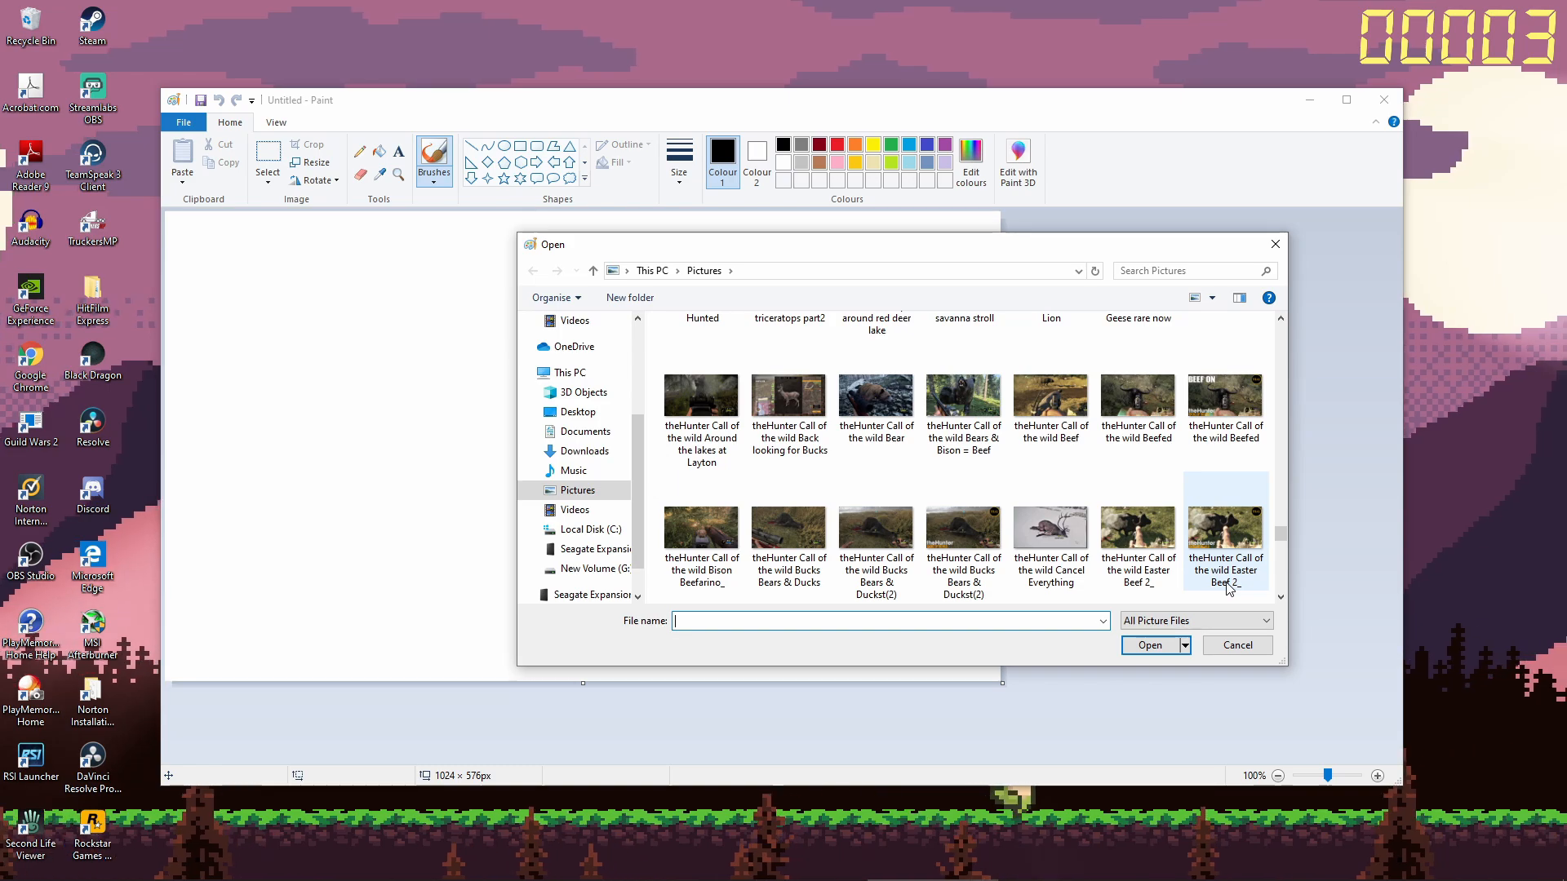
scroll(1230, 589, down, 2)
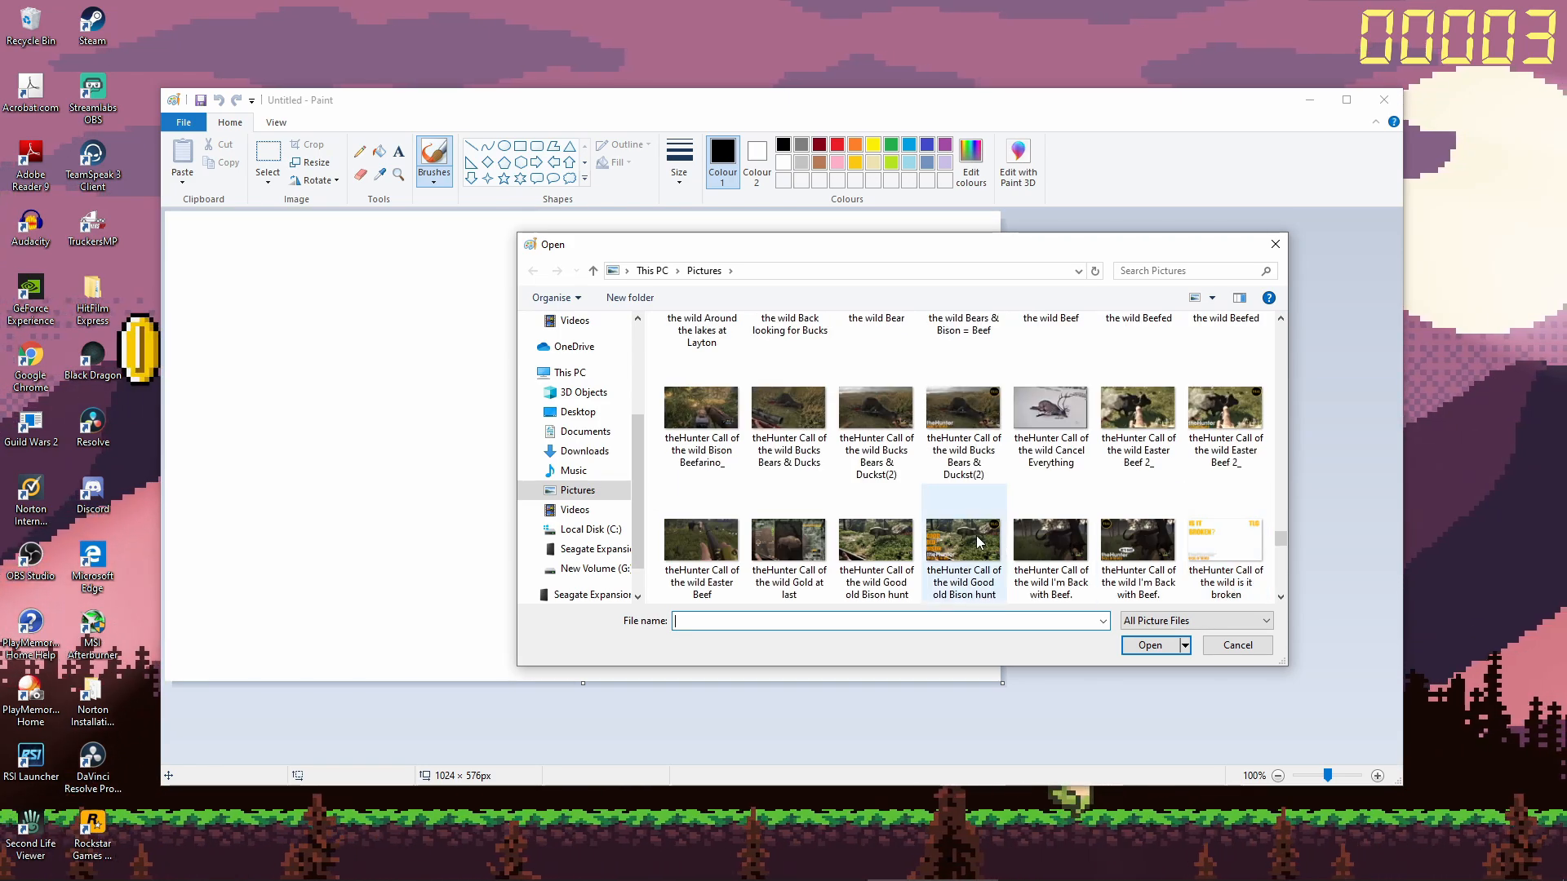
scroll(1242, 563, down, 2)
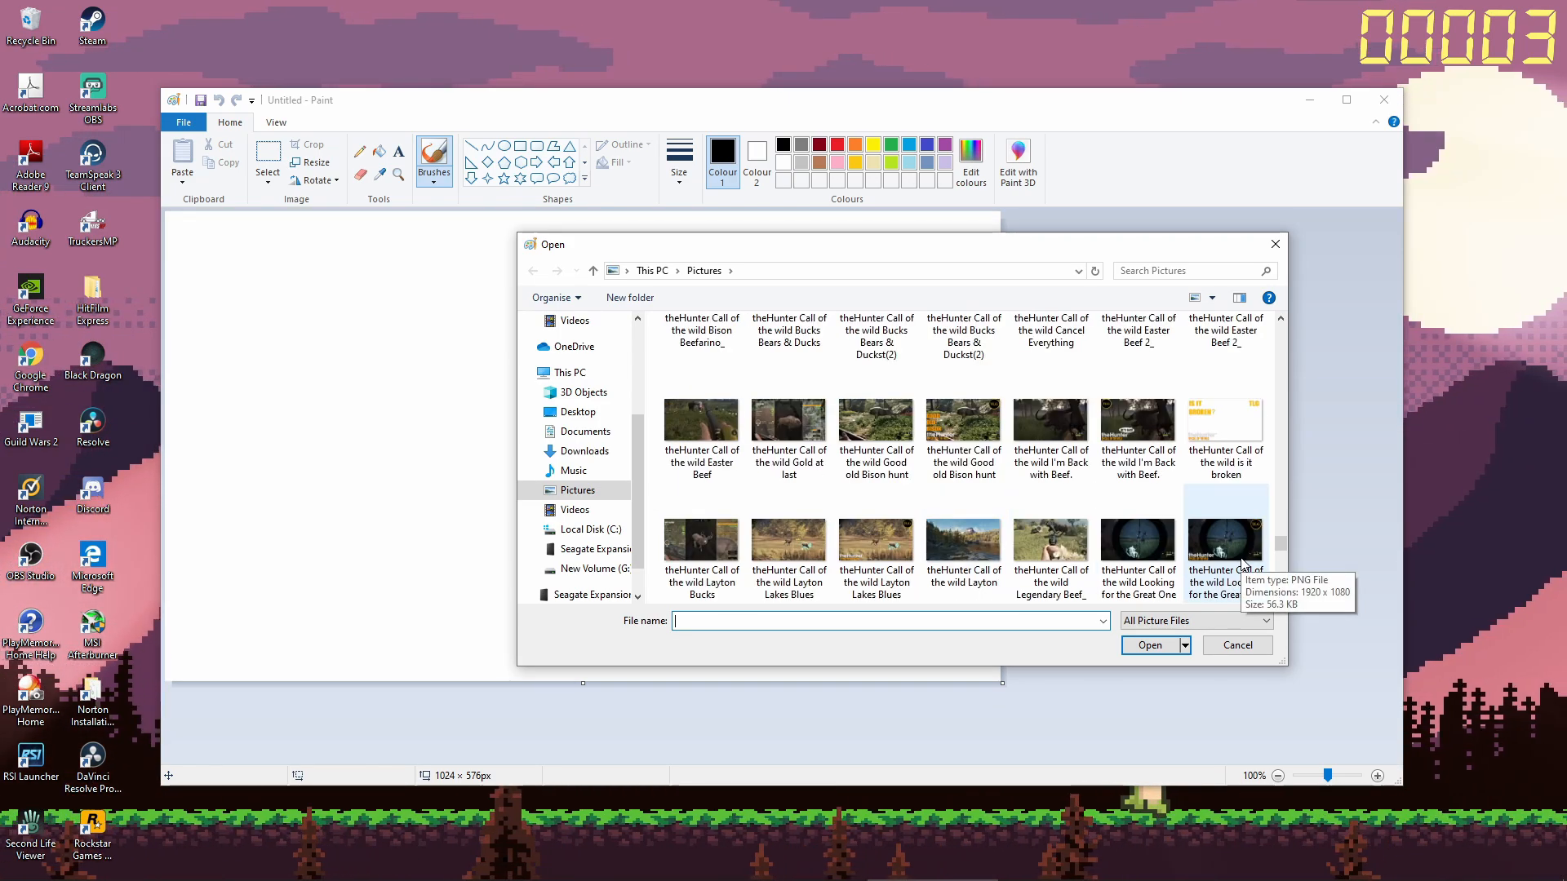
scroll(1244, 563, down, 1)
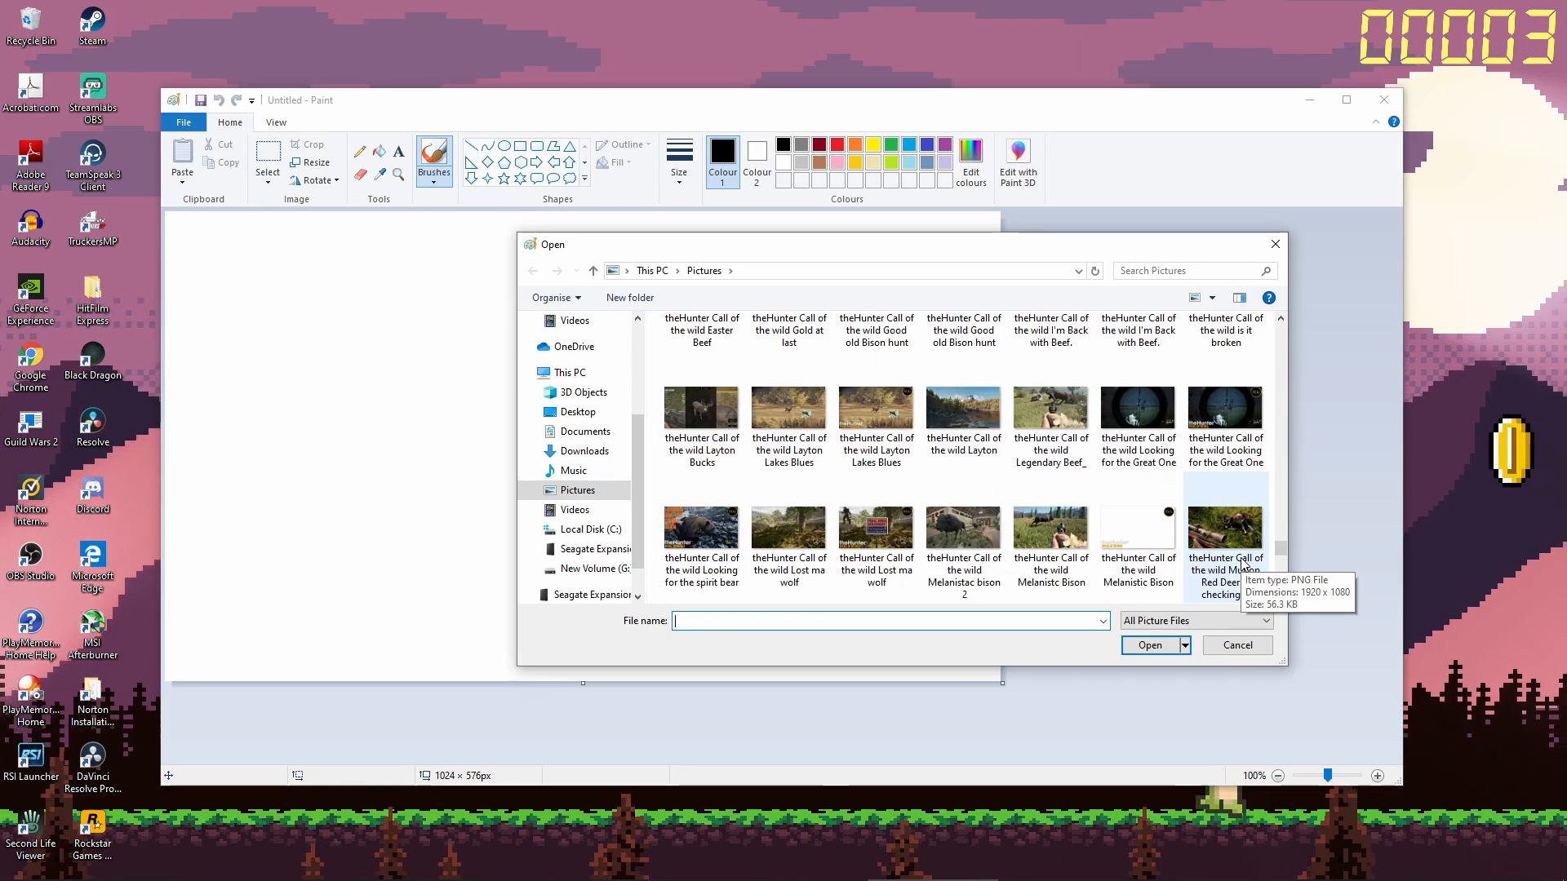
click(702, 539)
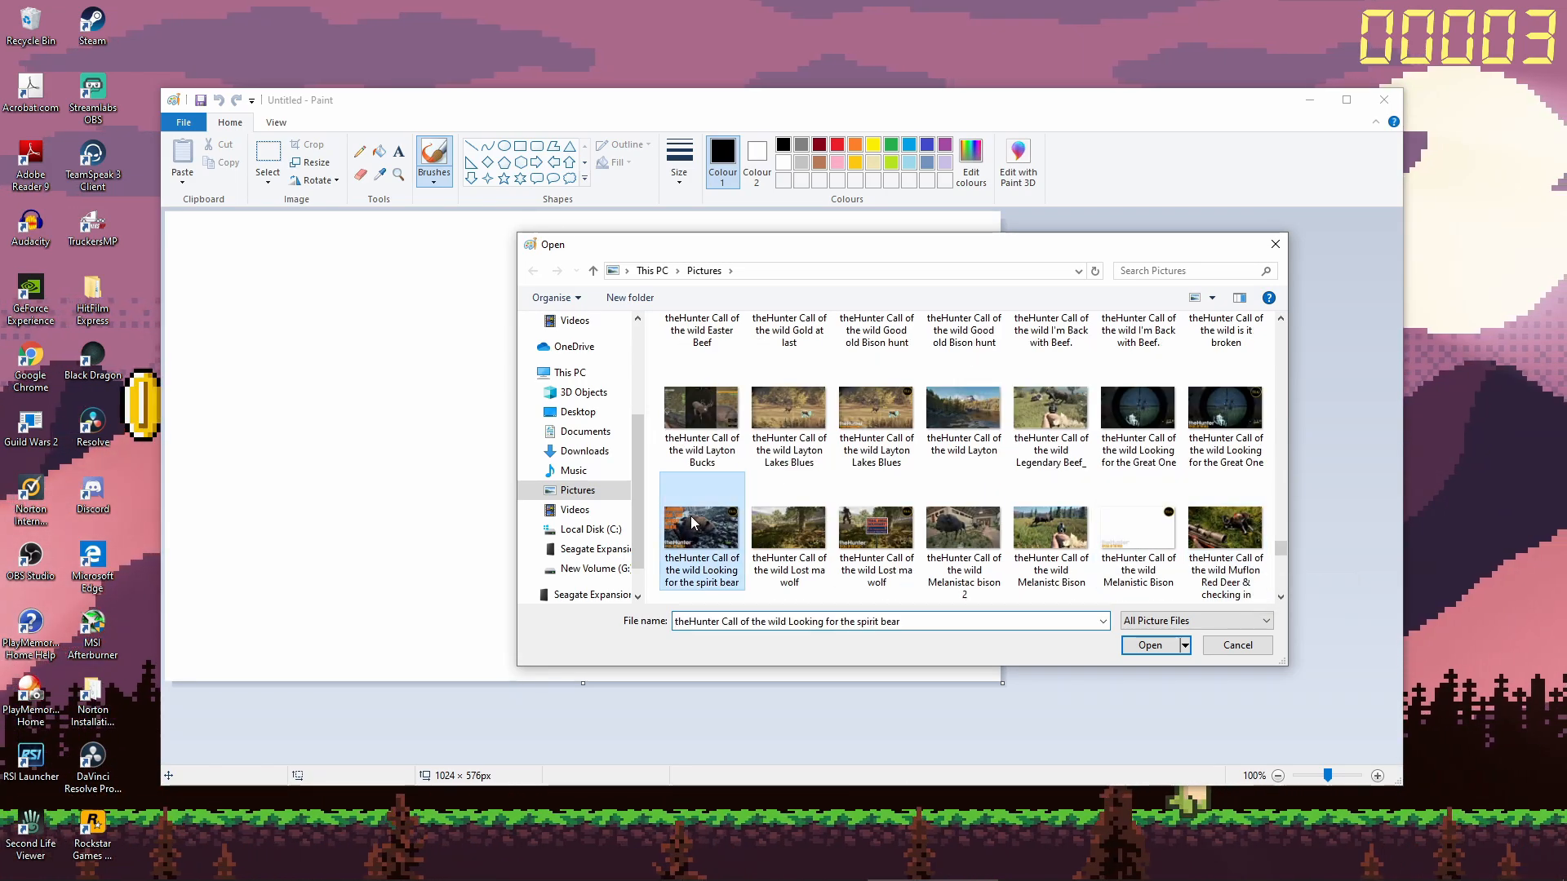
click(1132, 643)
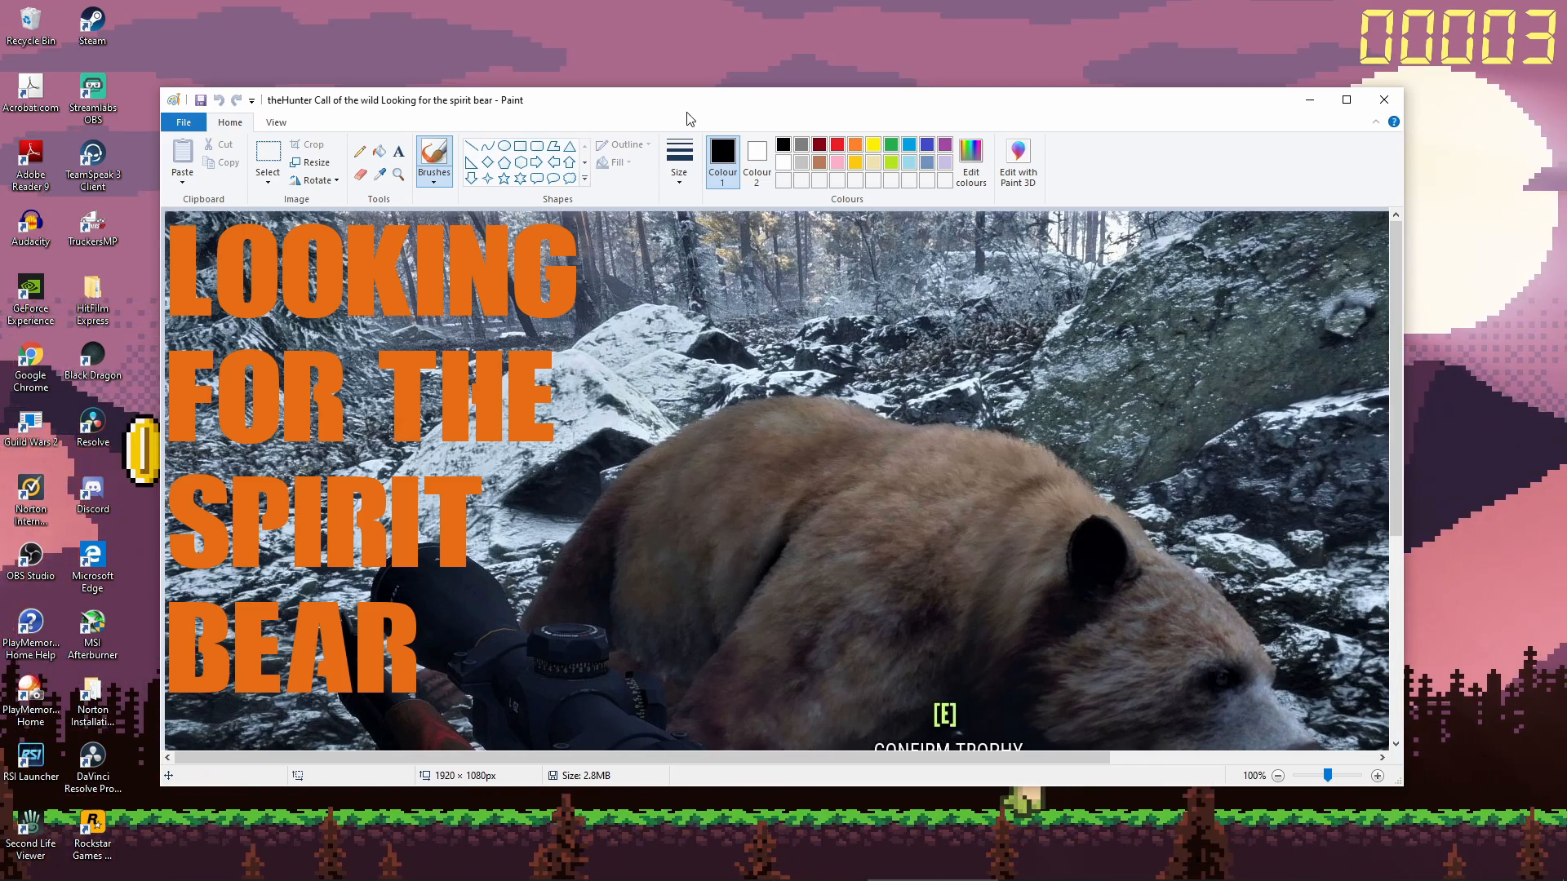
Resize the picture to 1024 × 576 pixels with its aspect ratio maintained, and save it as a PNG over the existing file.
click(314, 164)
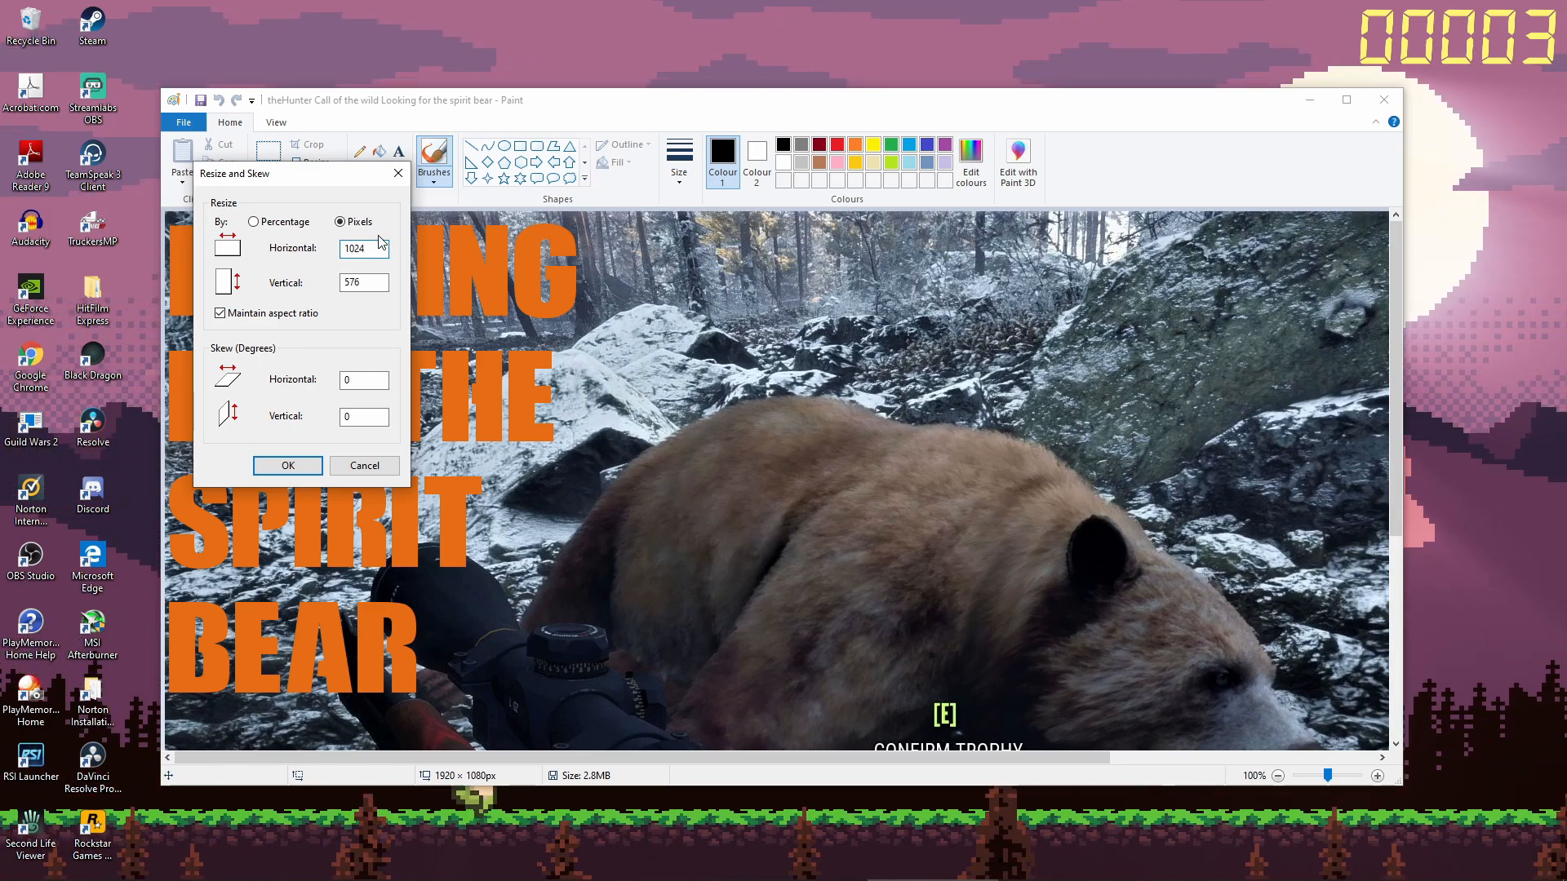
click(288, 465)
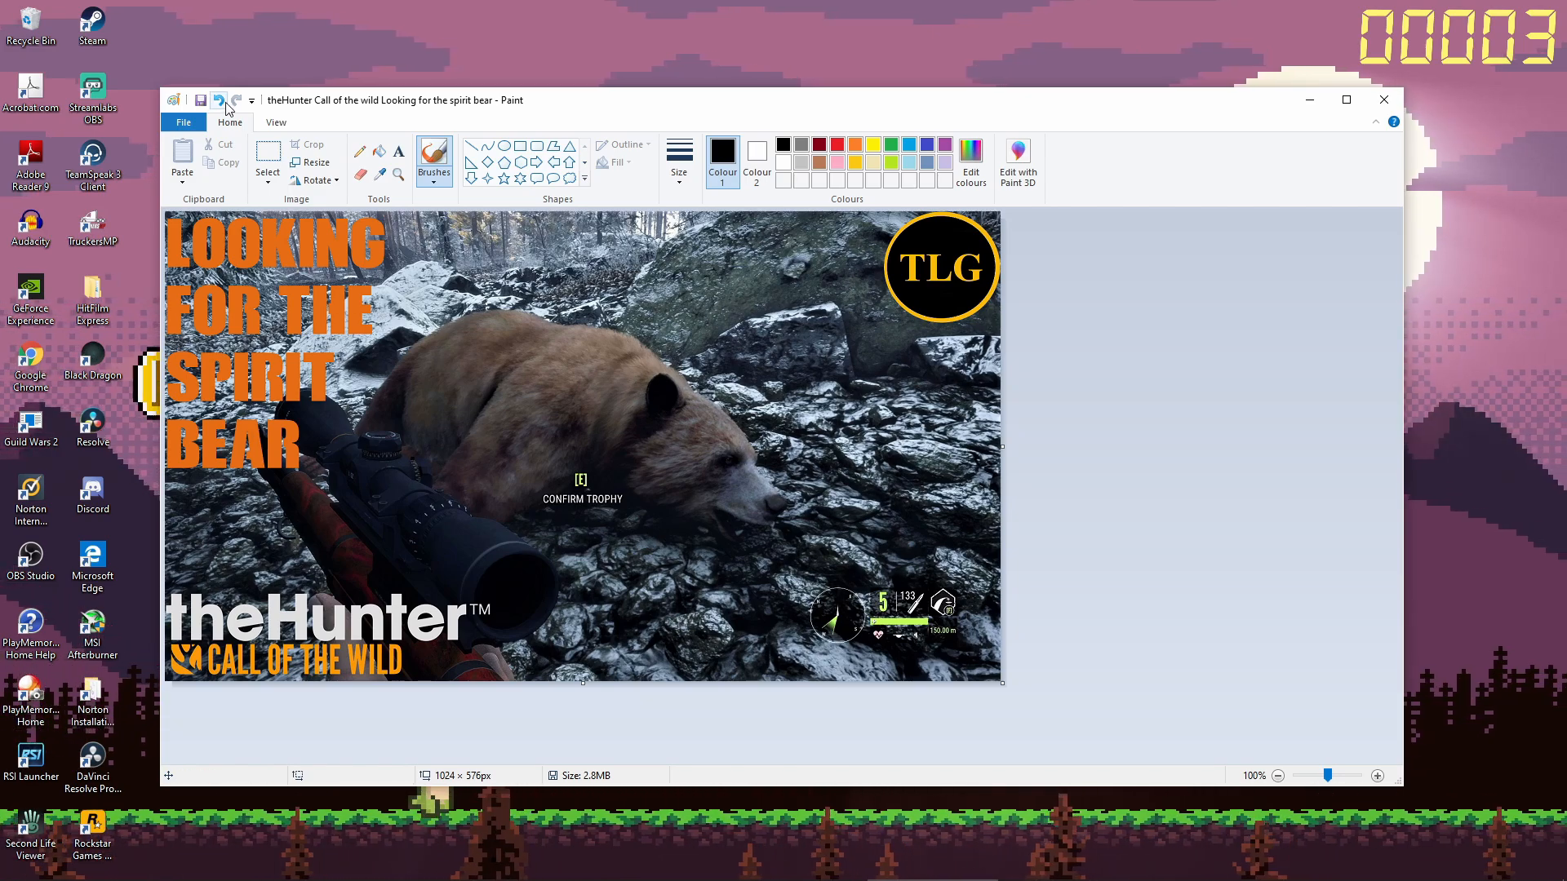
click(184, 124)
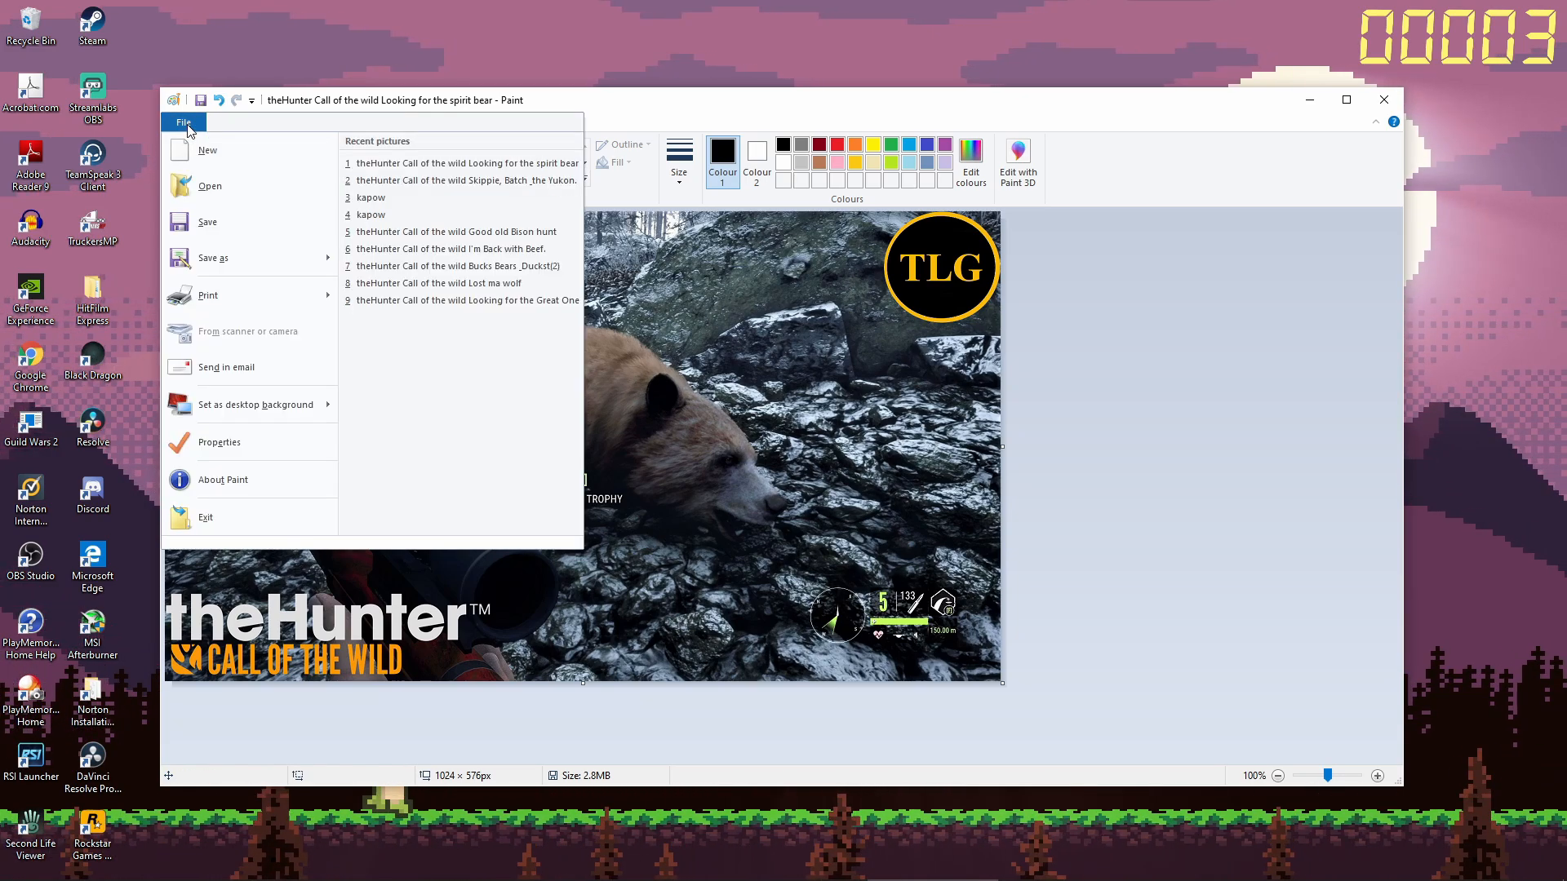
click(220, 263)
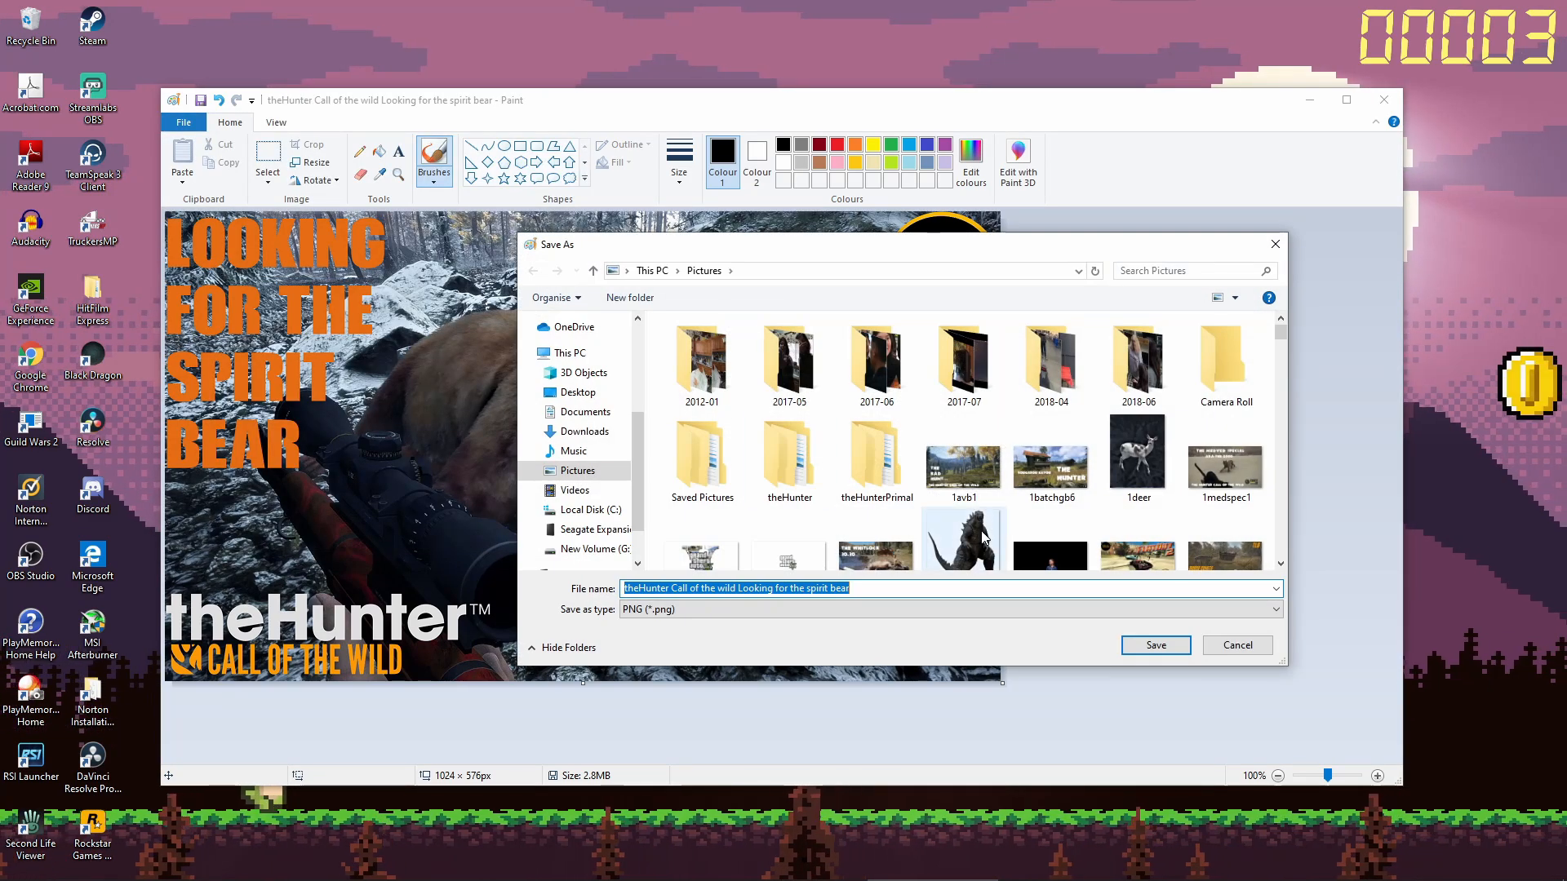
click(1153, 646)
click(861, 448)
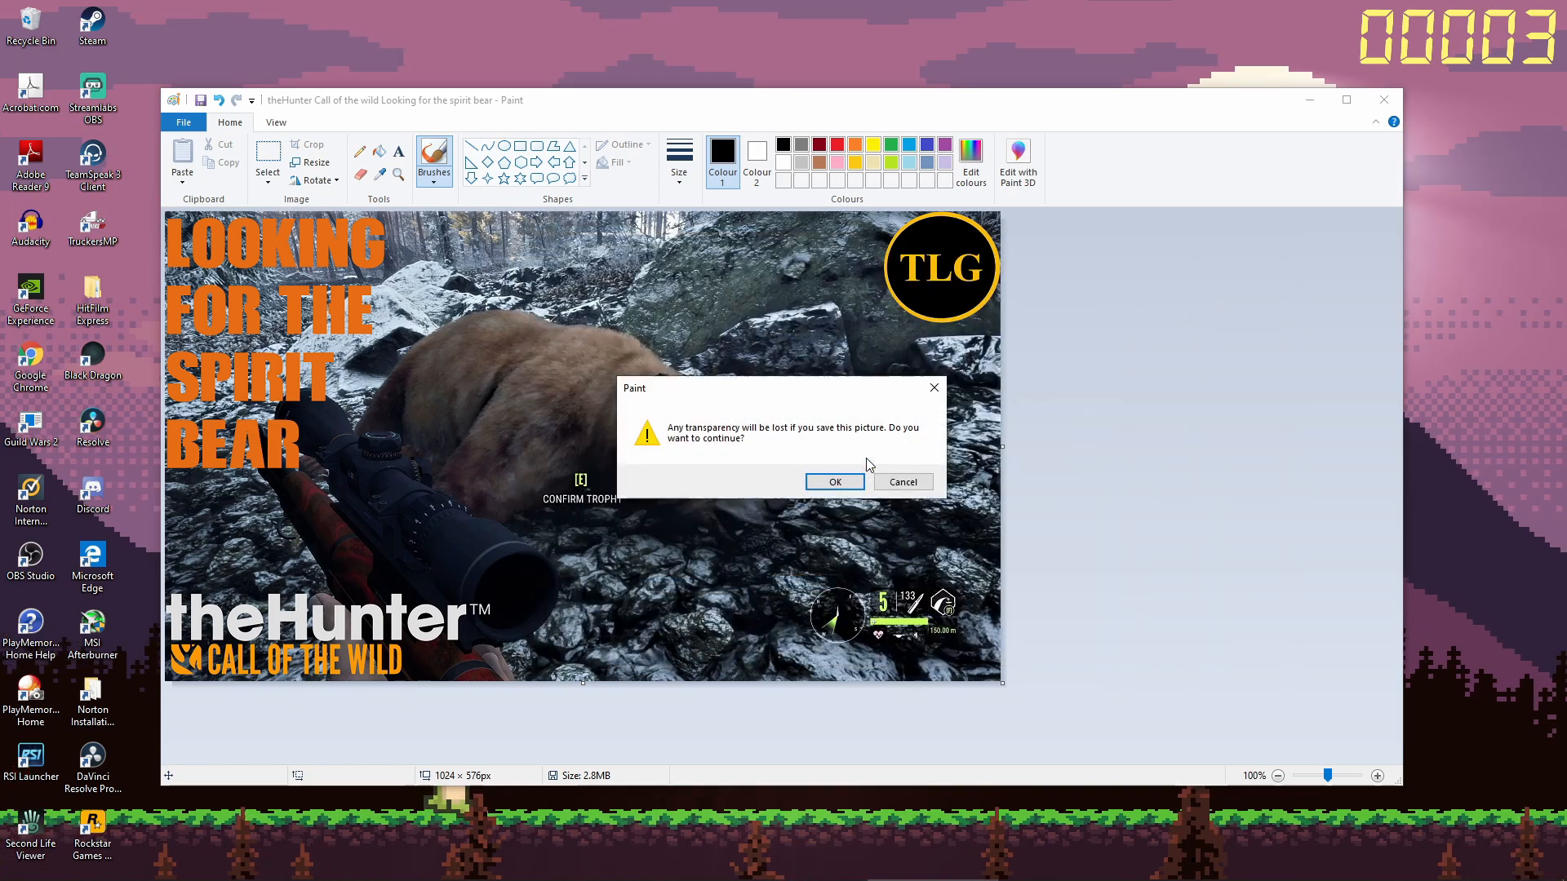
click(861, 483)
key(alt+F4)
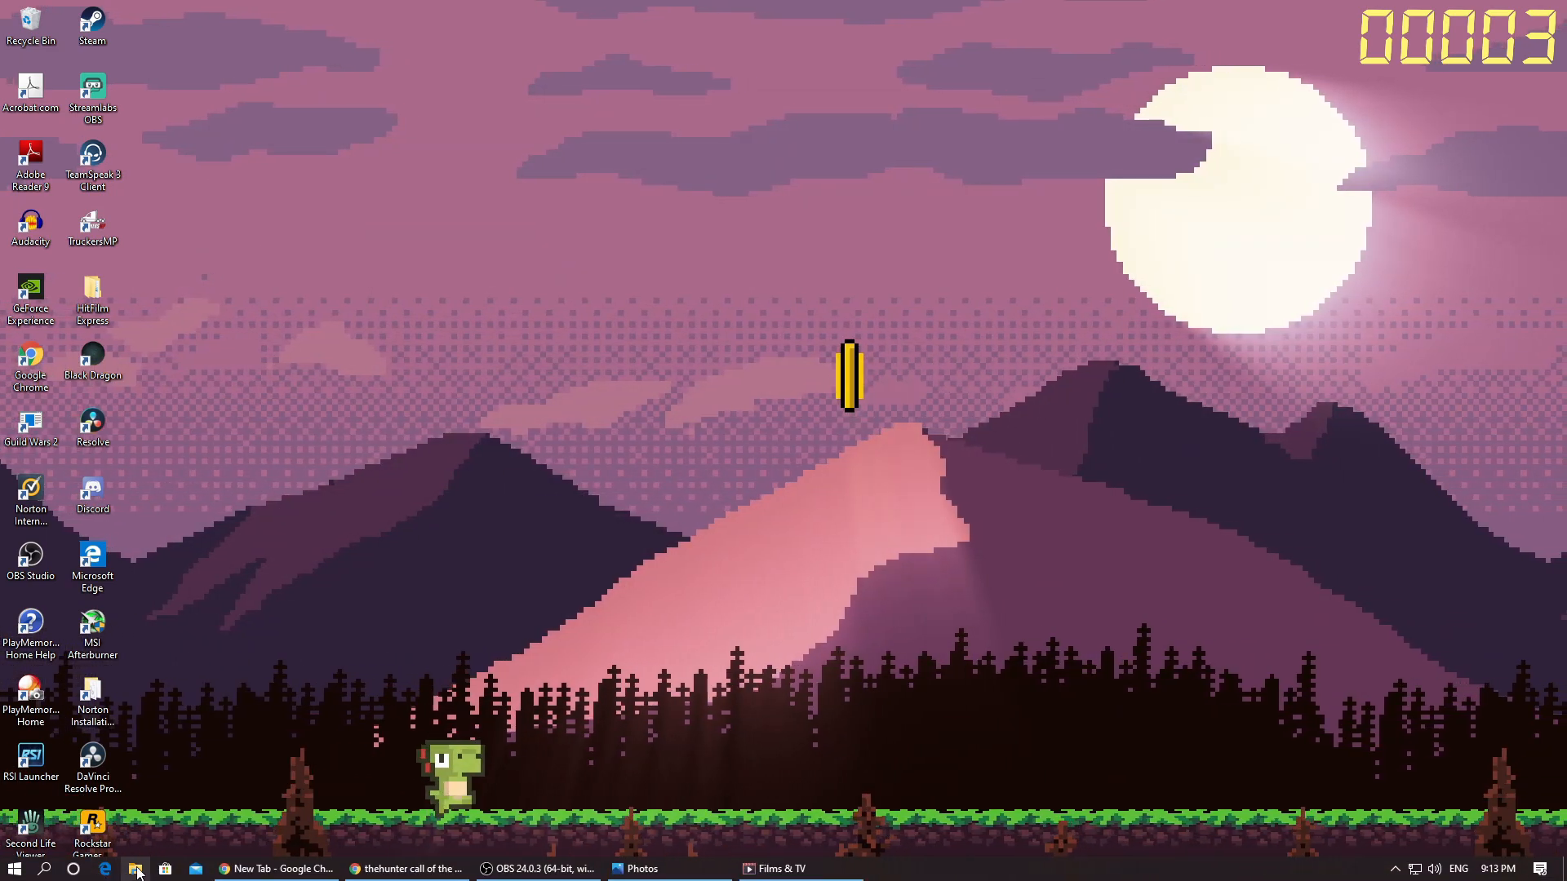
View the saved "theHunter Call of the wild Looking for the spirit bear" thumbnail from the Pictures folder in File Explorer.
click(135, 868)
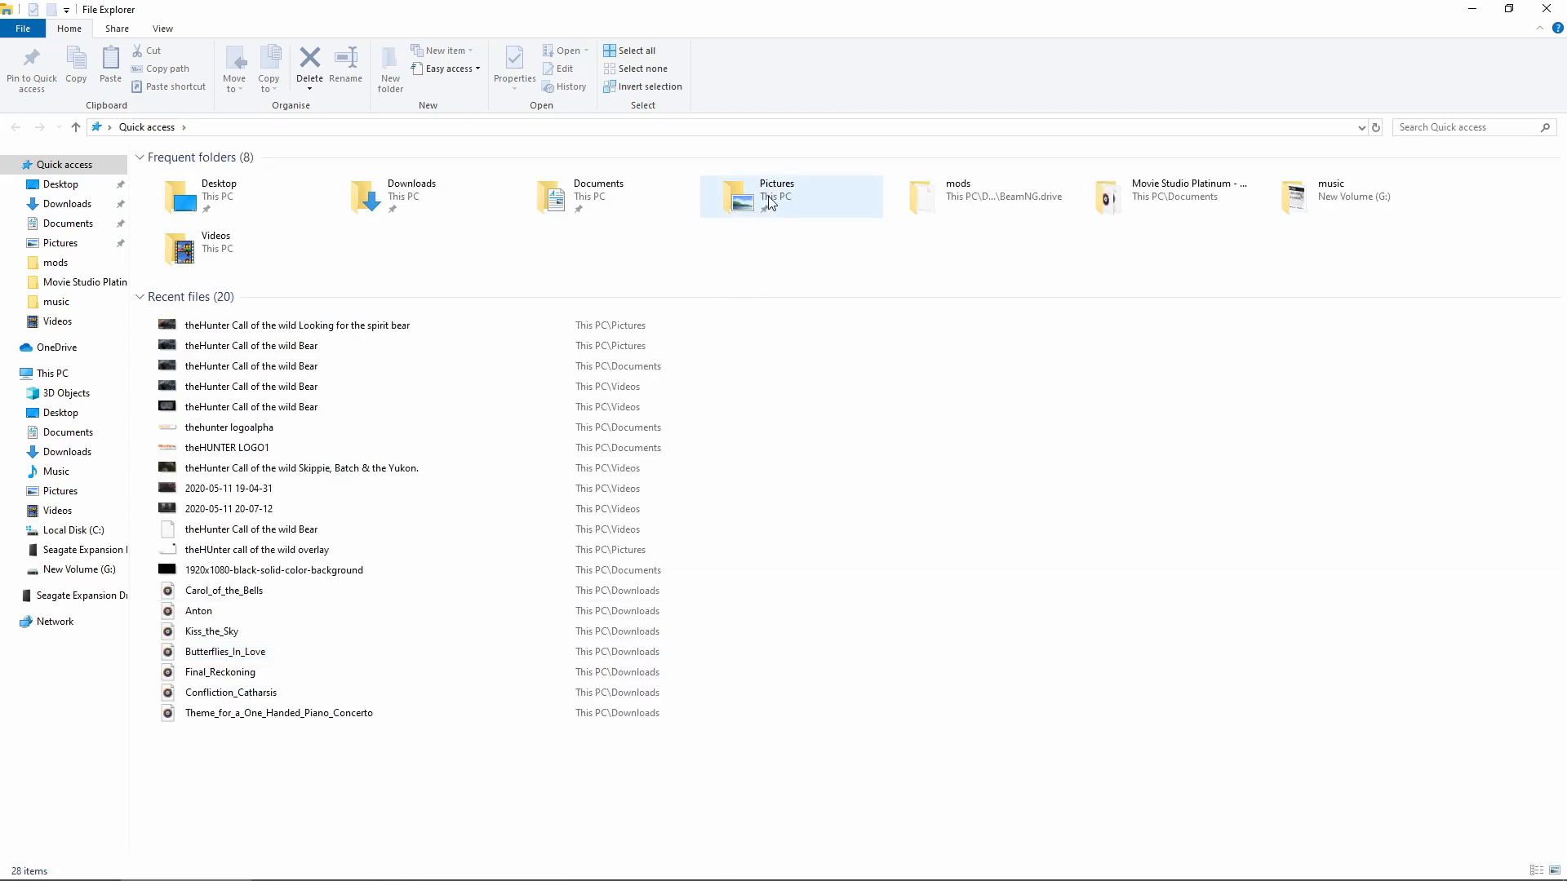
double_click(785, 196)
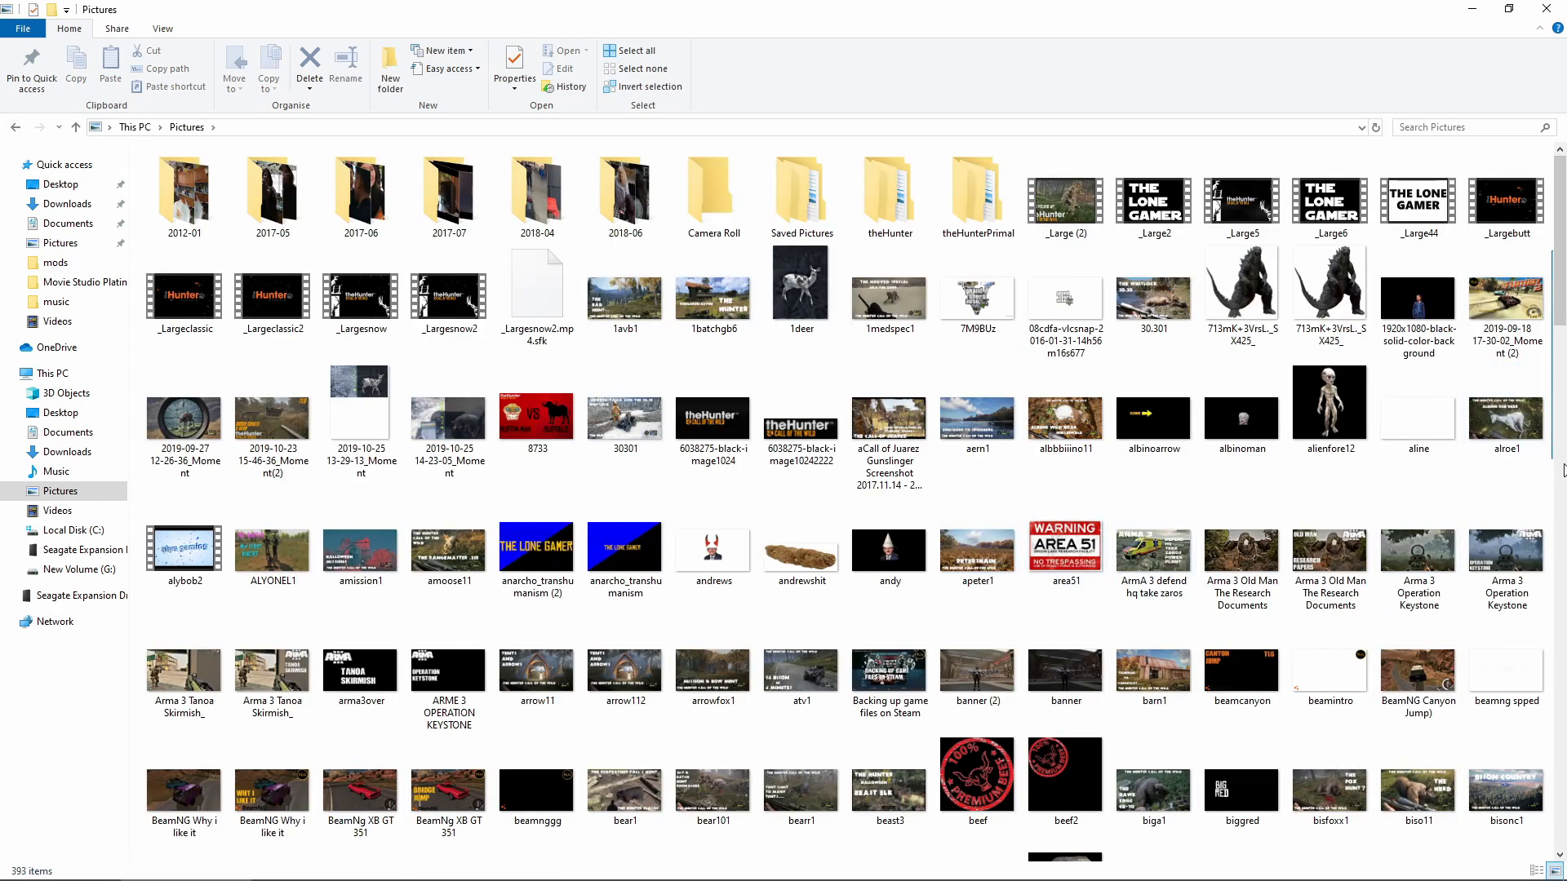
drag(1561, 304, 1561, 767)
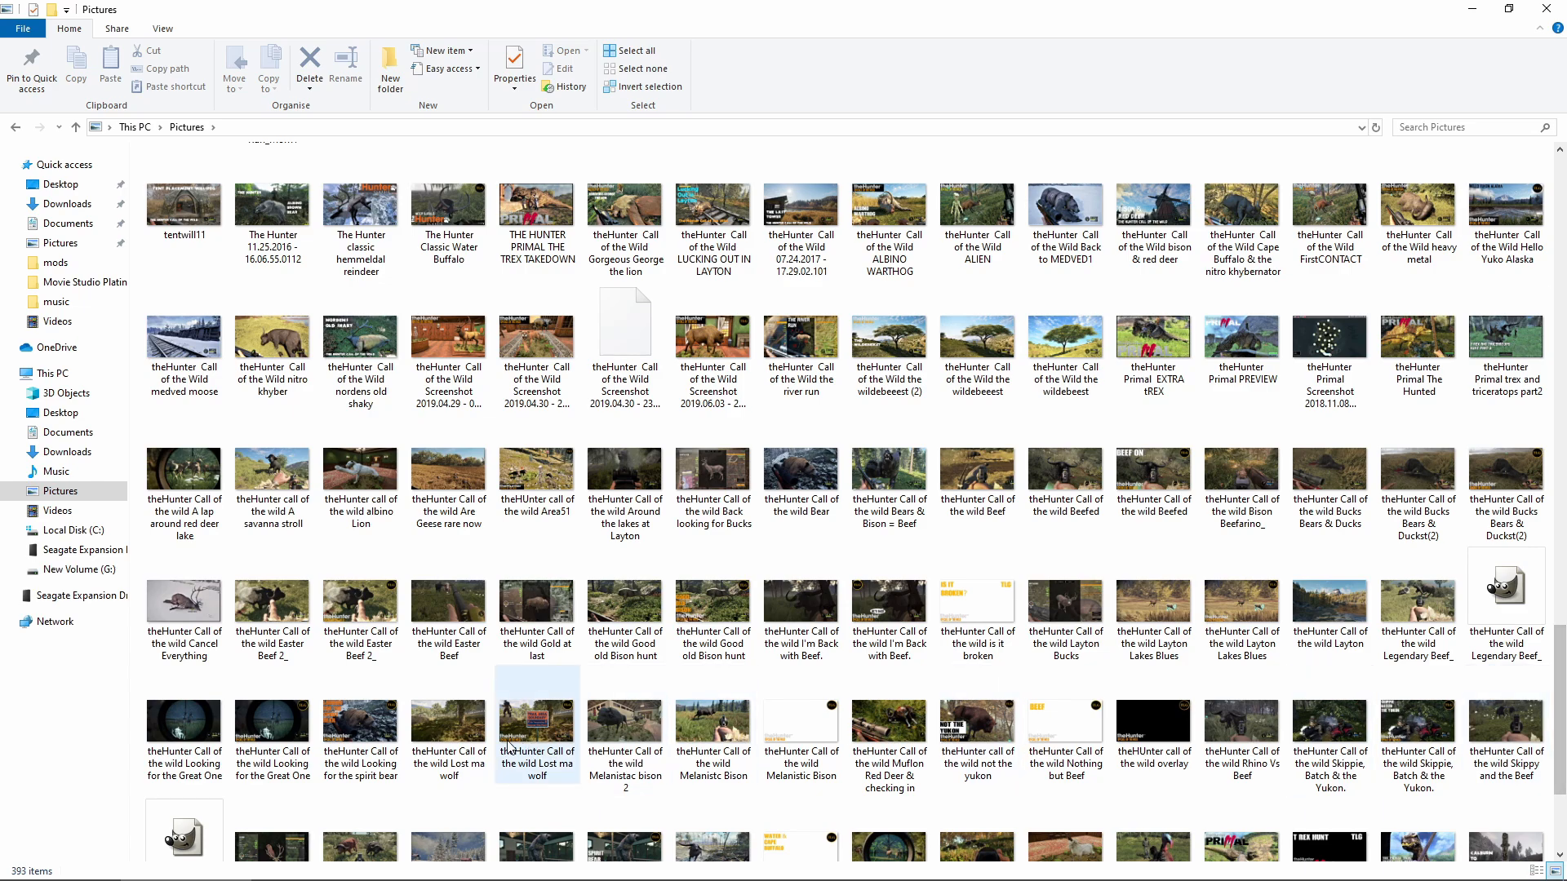
double_click(365, 729)
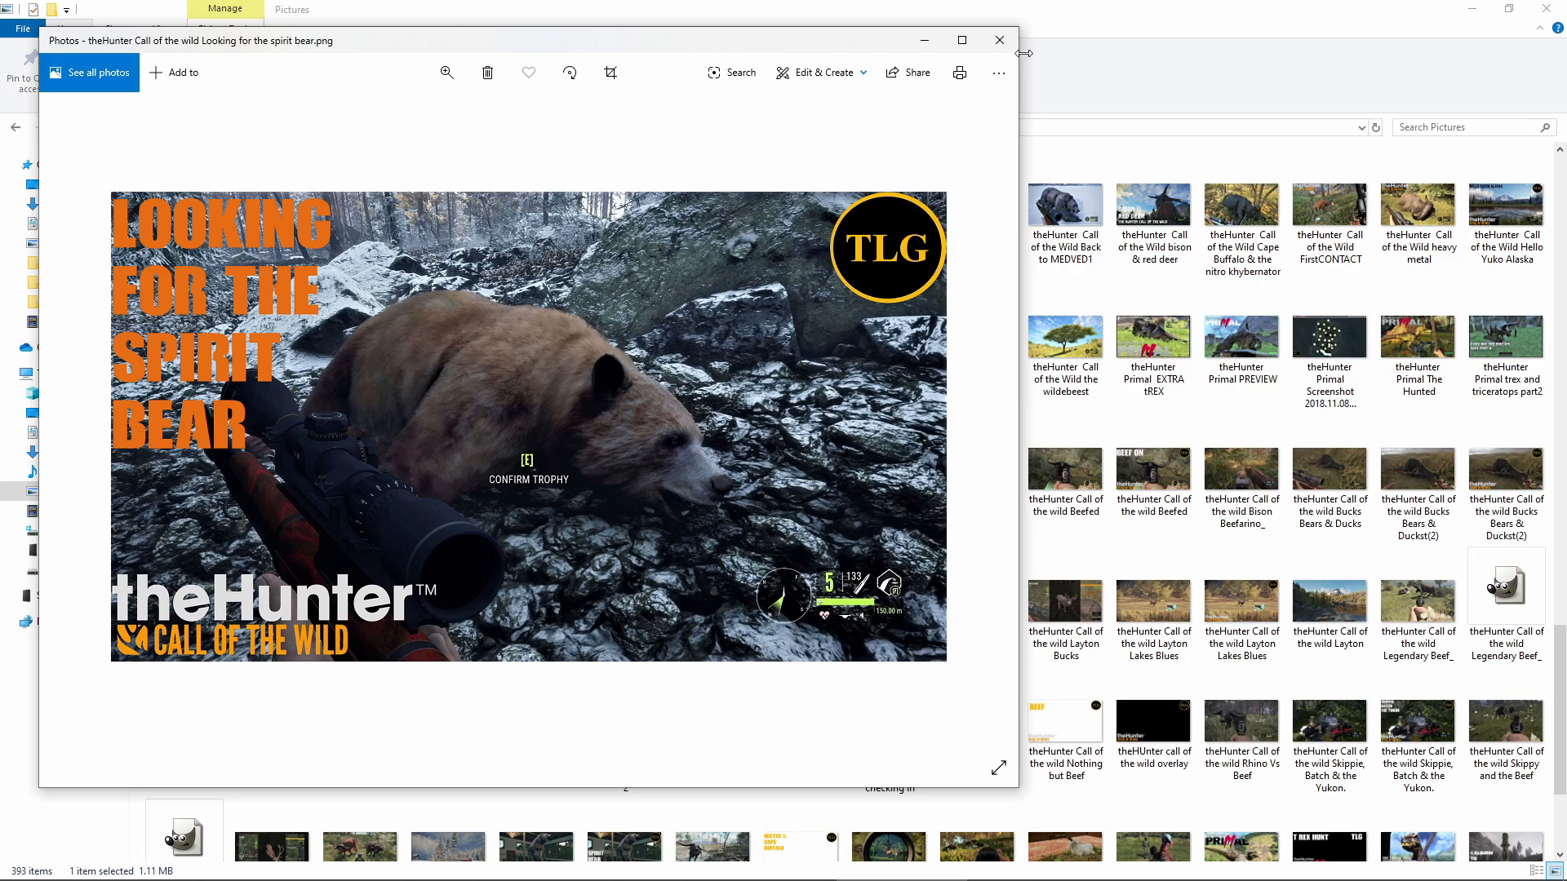
click(1000, 41)
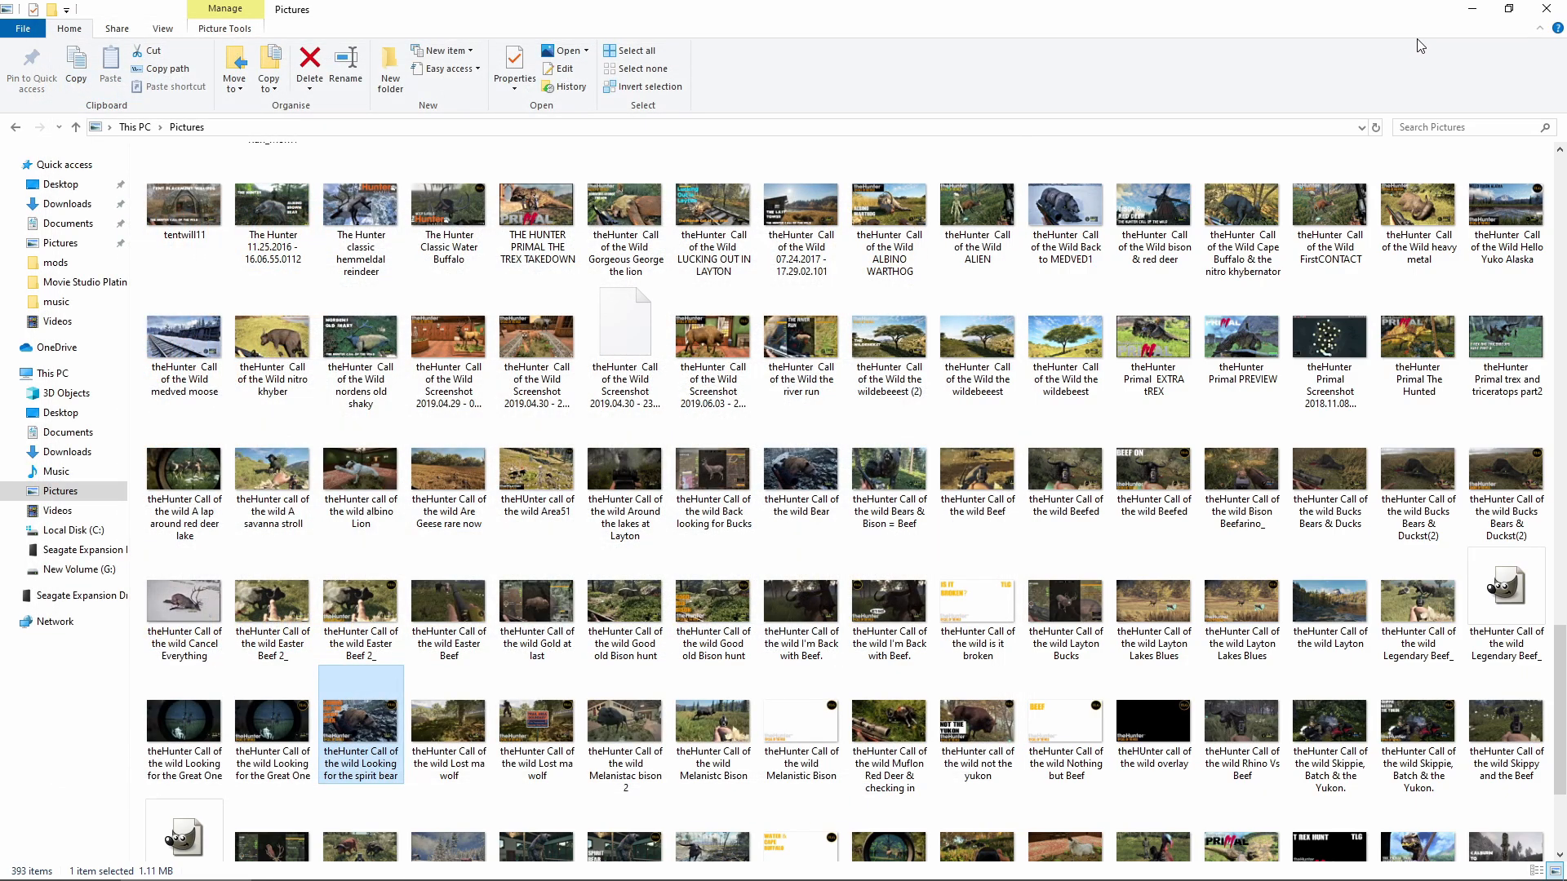
click(1549, 9)
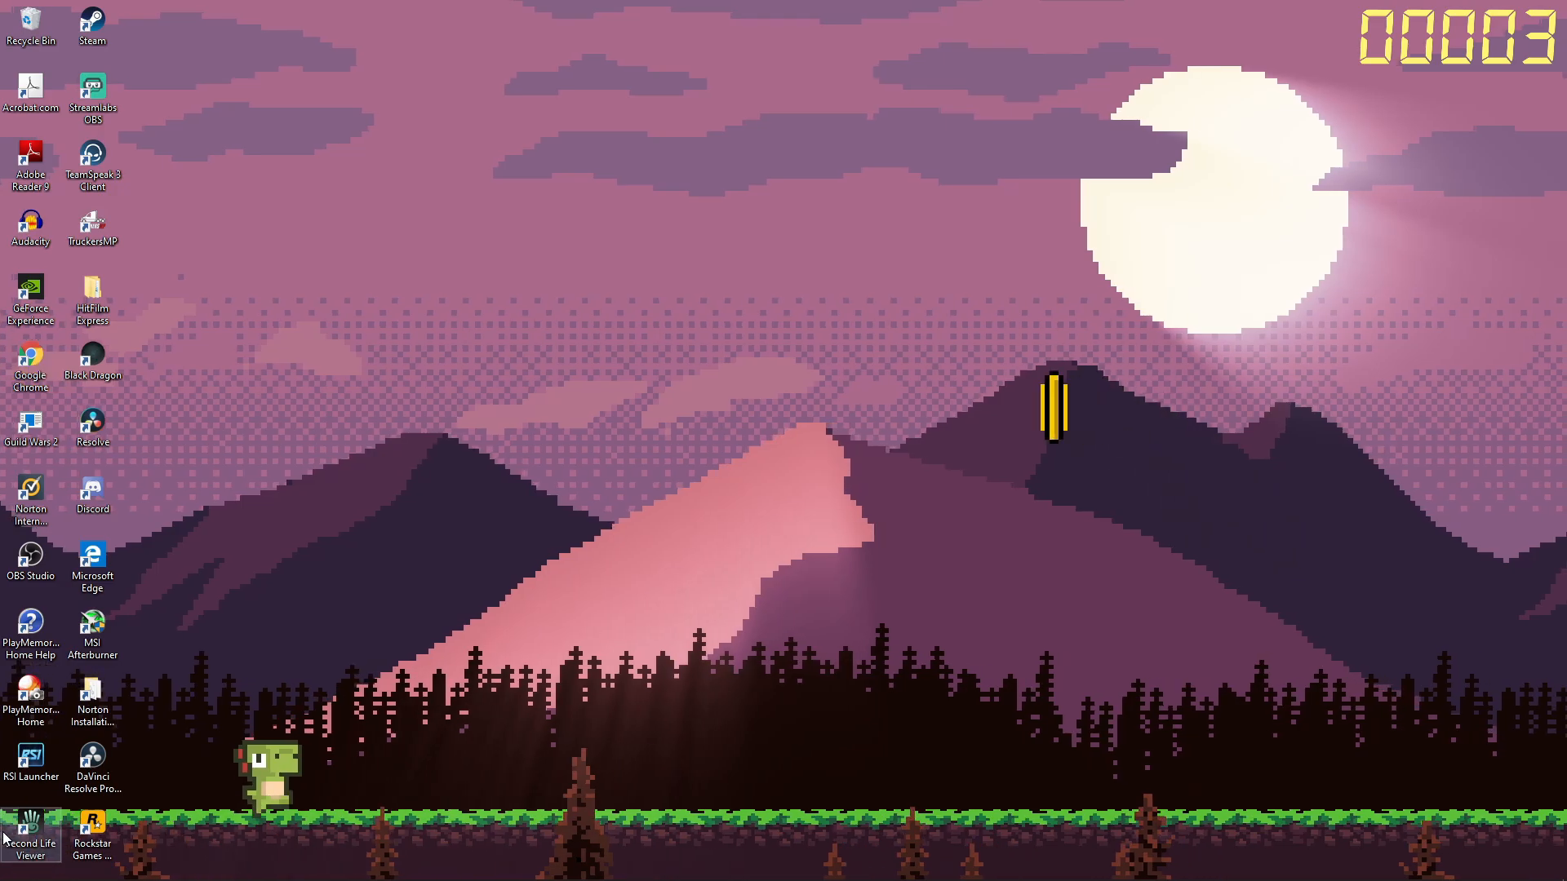
Switch to Chrome and open the Mighty Games Magazine version of theHunter Call of the Wild logo from the image results.
mouse_move(559, 873)
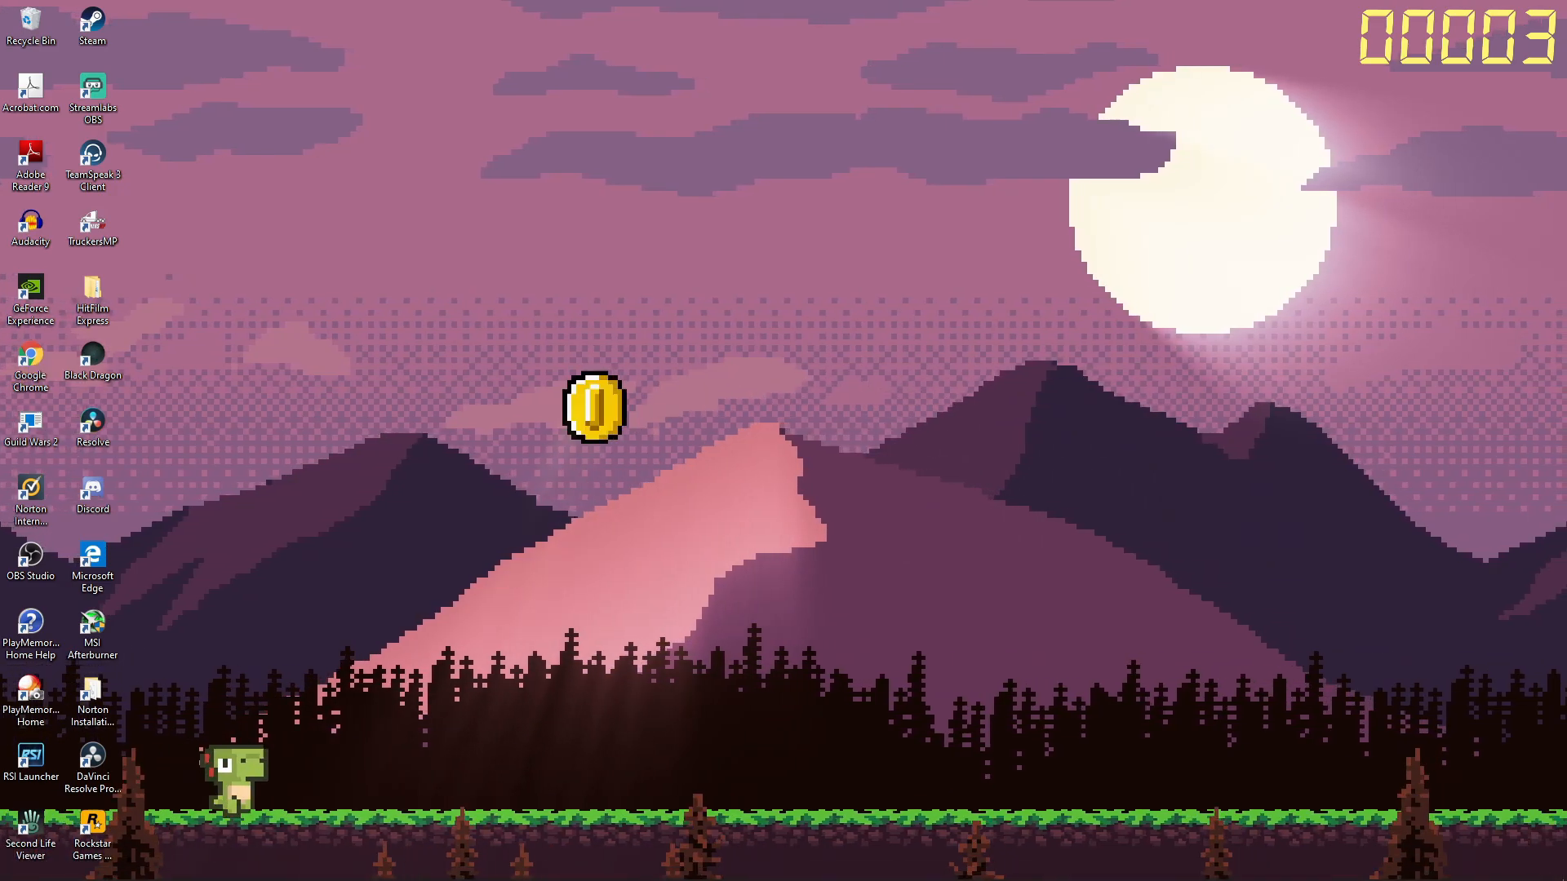
click(428, 876)
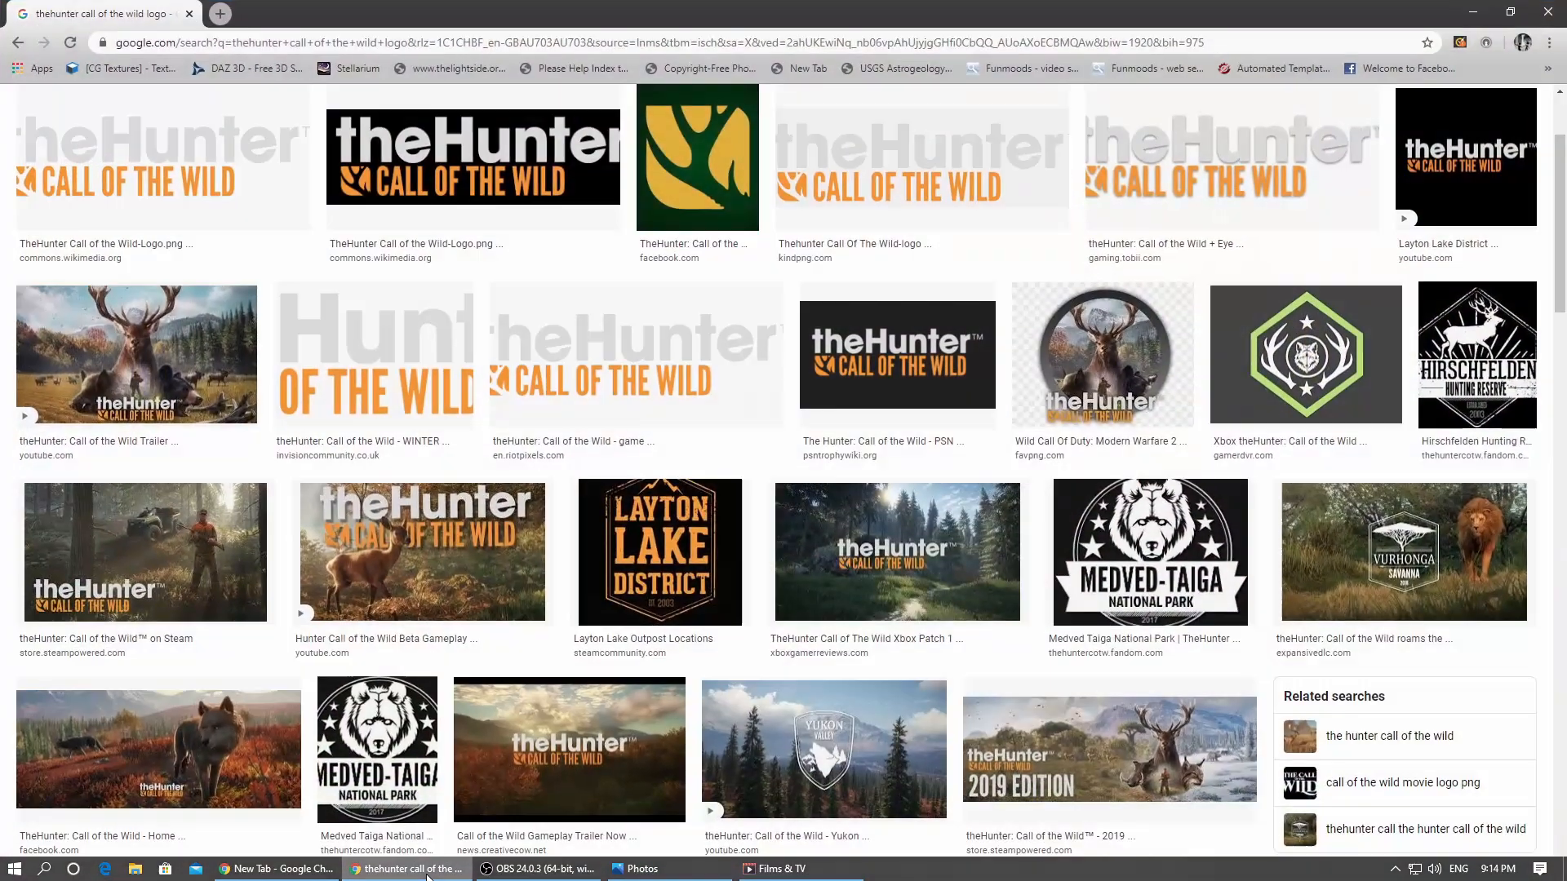
scroll(618, 378, up, 2)
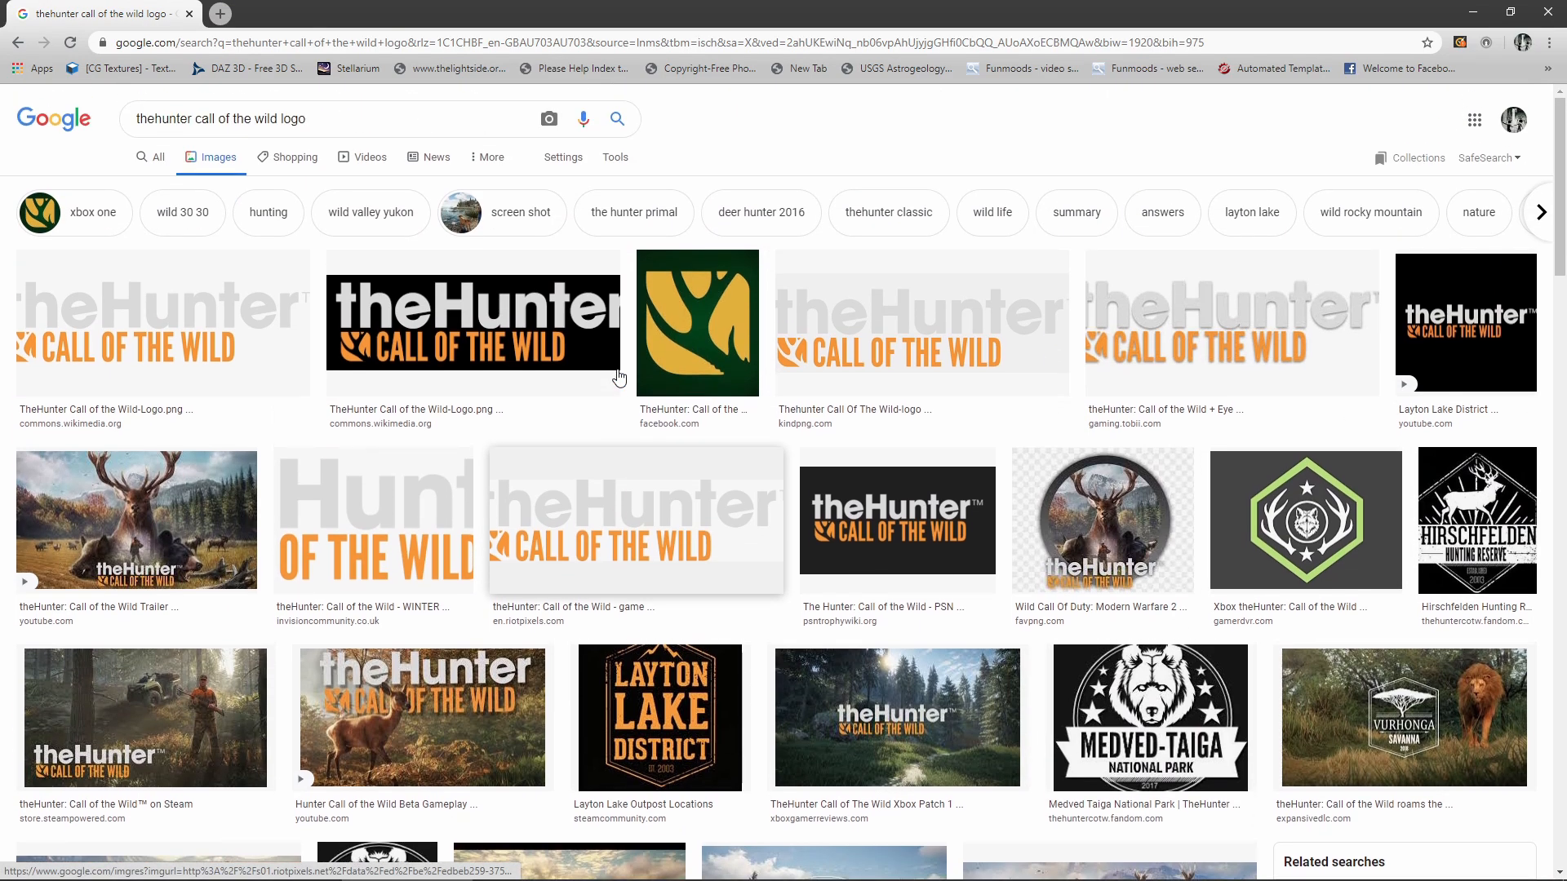
scroll(623, 374, down, 4)
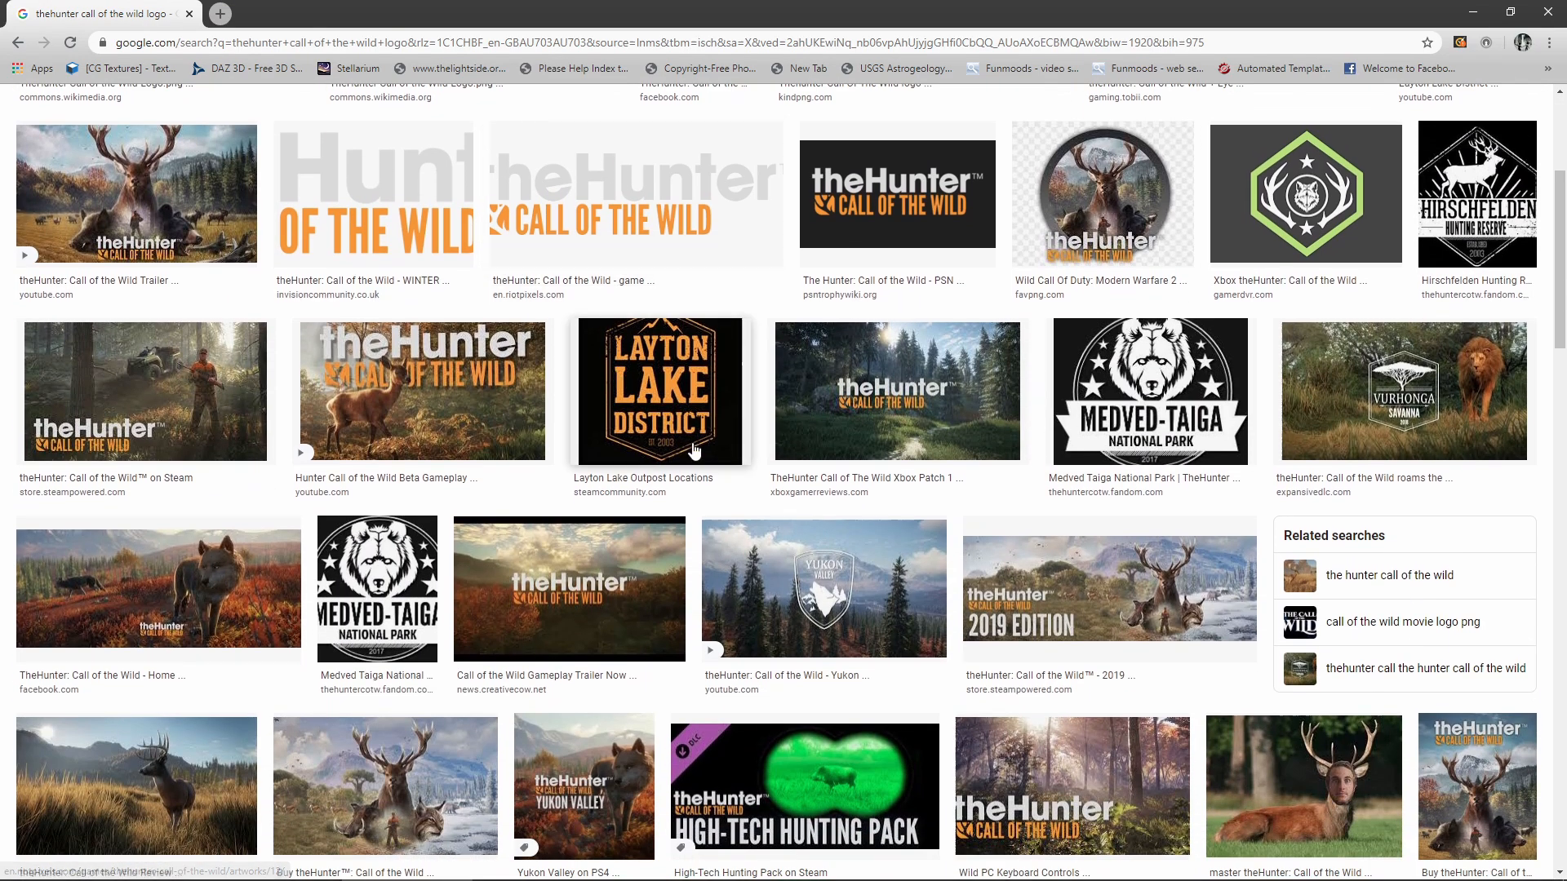
click(616, 201)
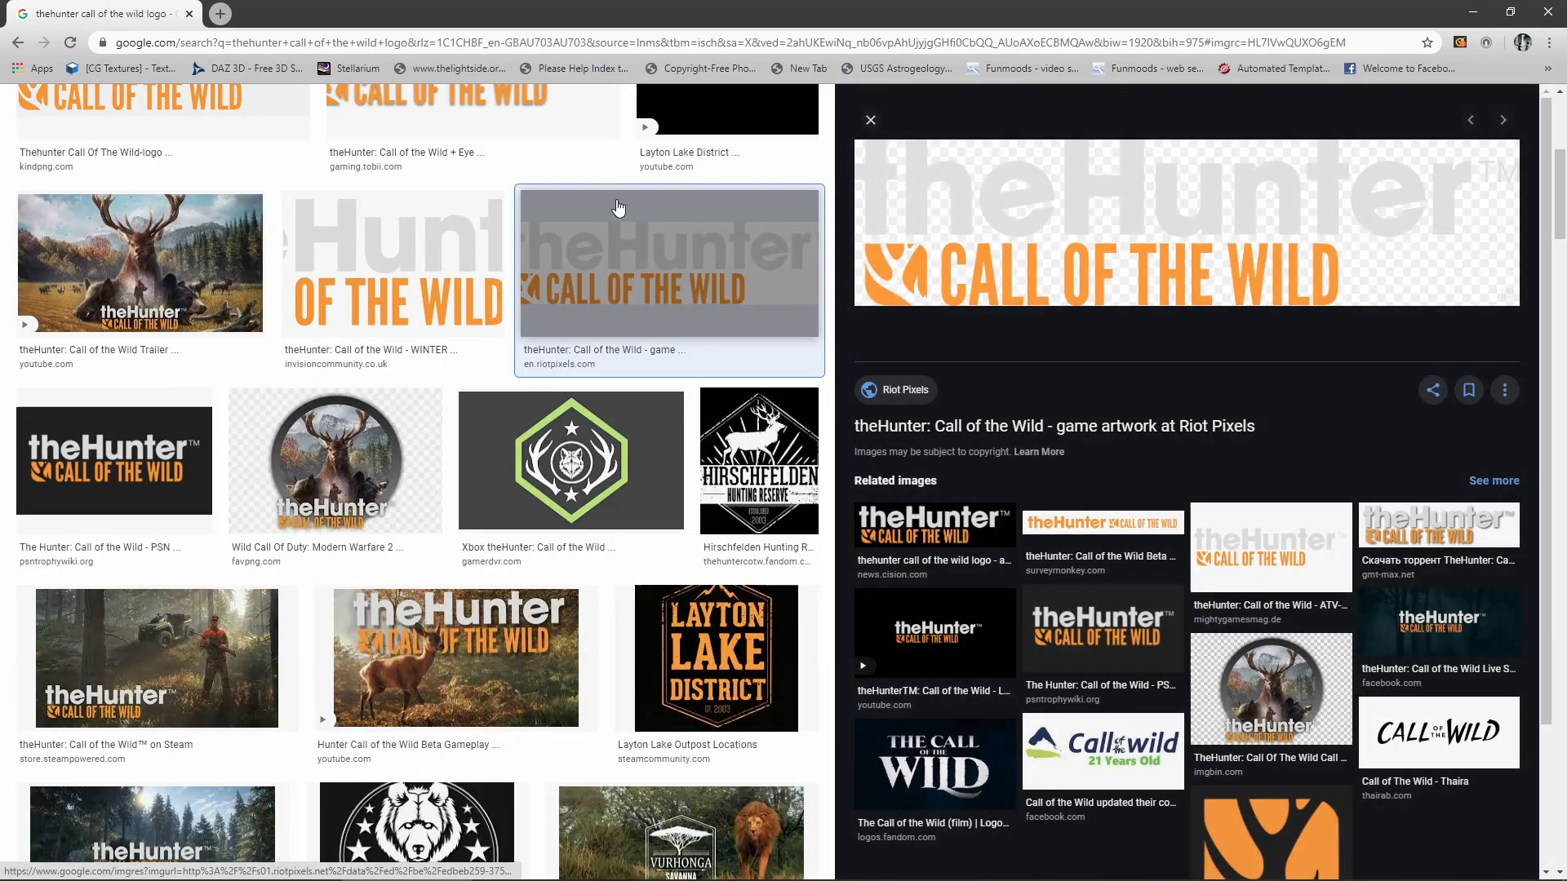
click(1243, 569)
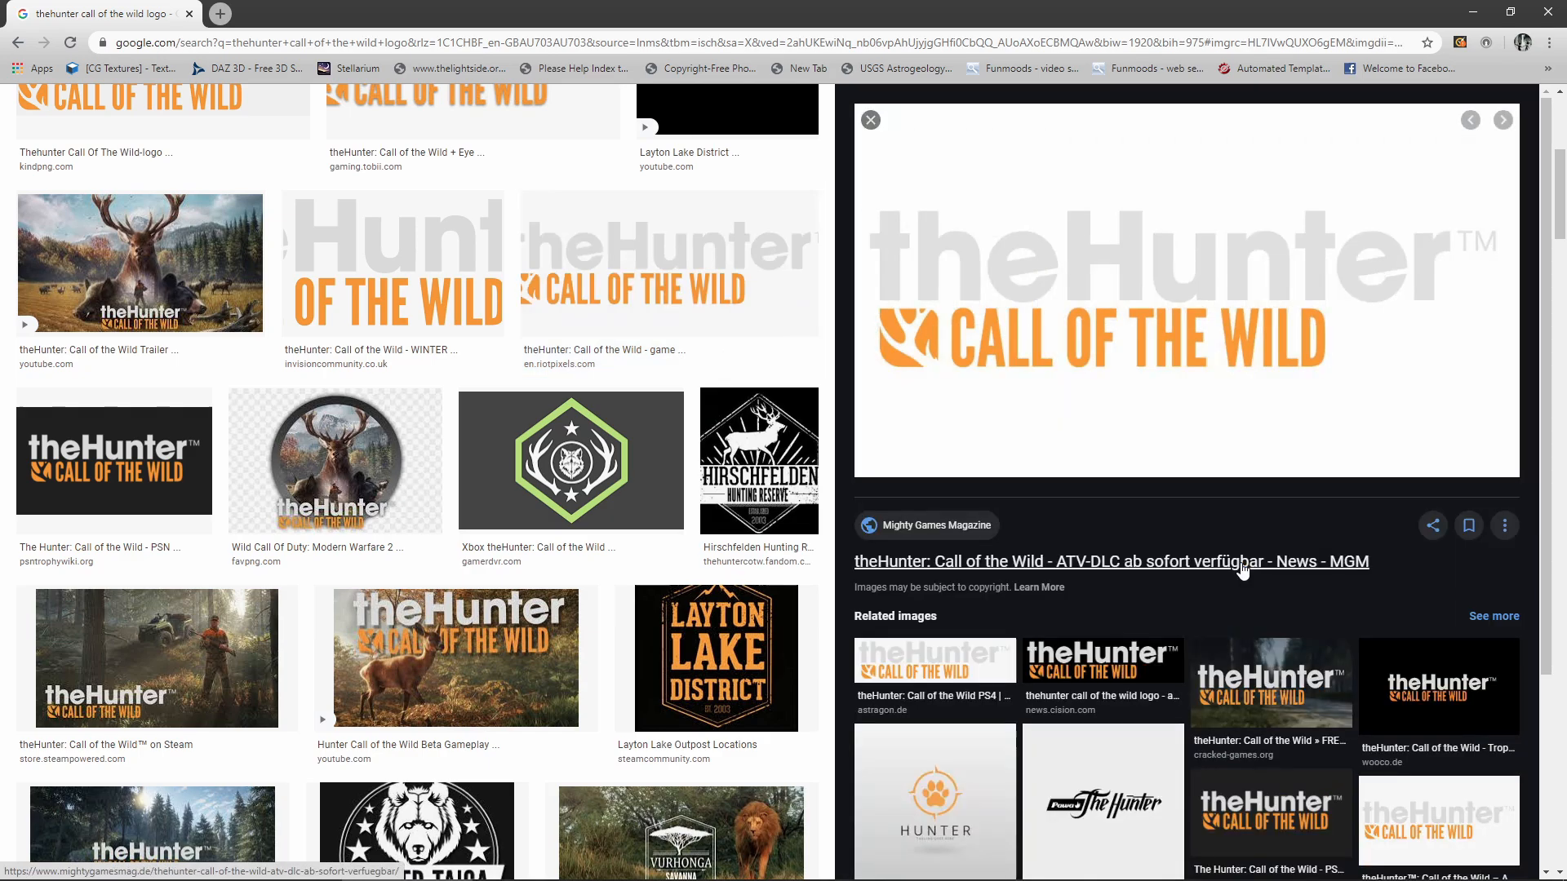
Save the logo image as the JPEG "thehunter-logo-1024x576" in Documents and close the browser window.
right_click(1079, 268)
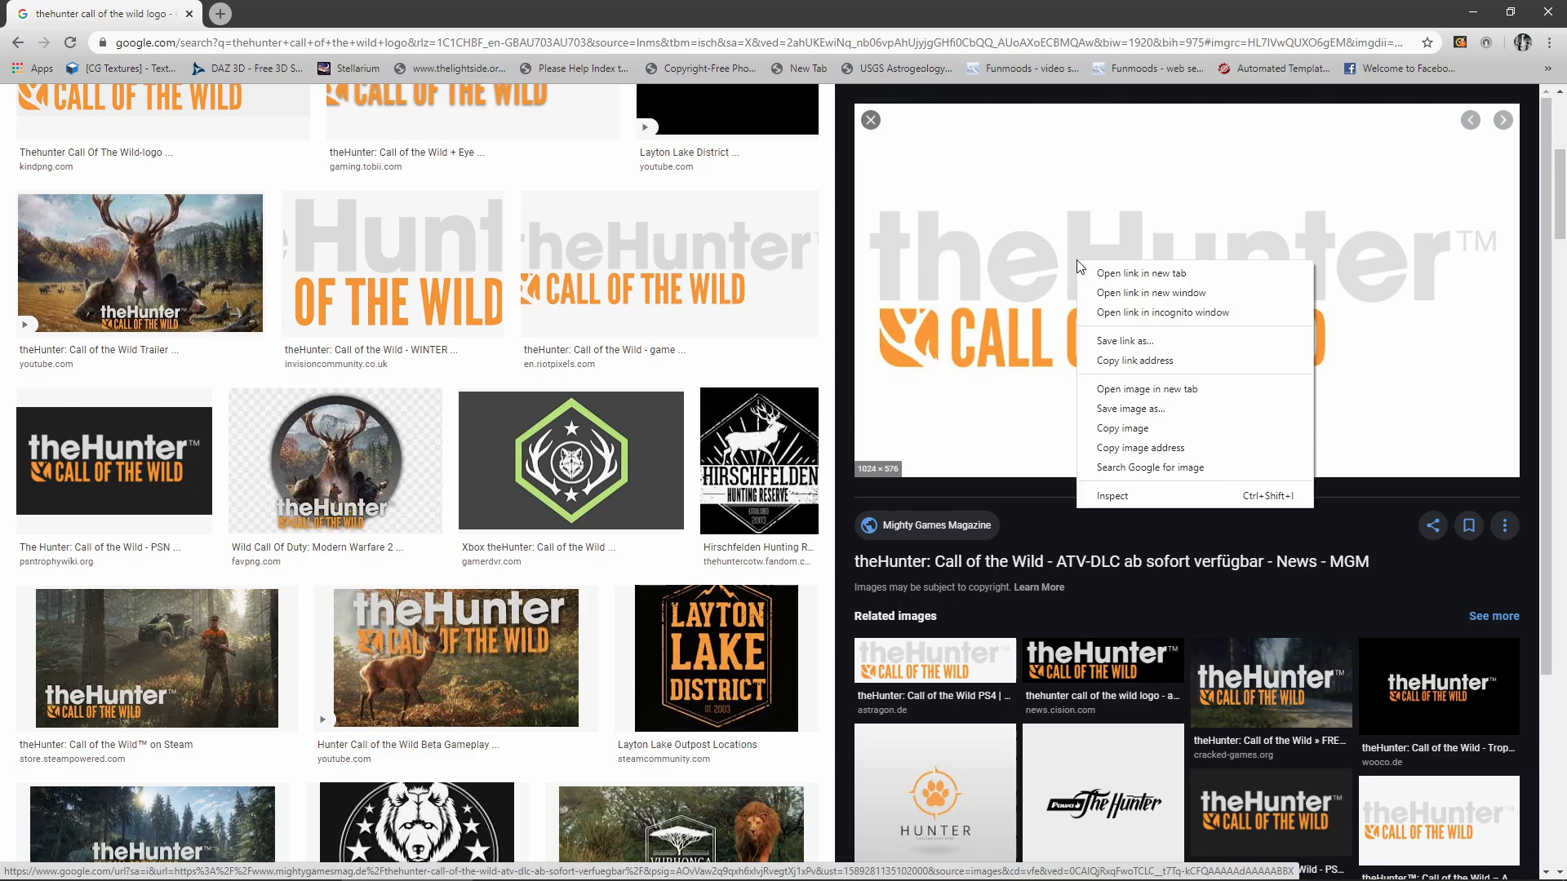
click(1131, 409)
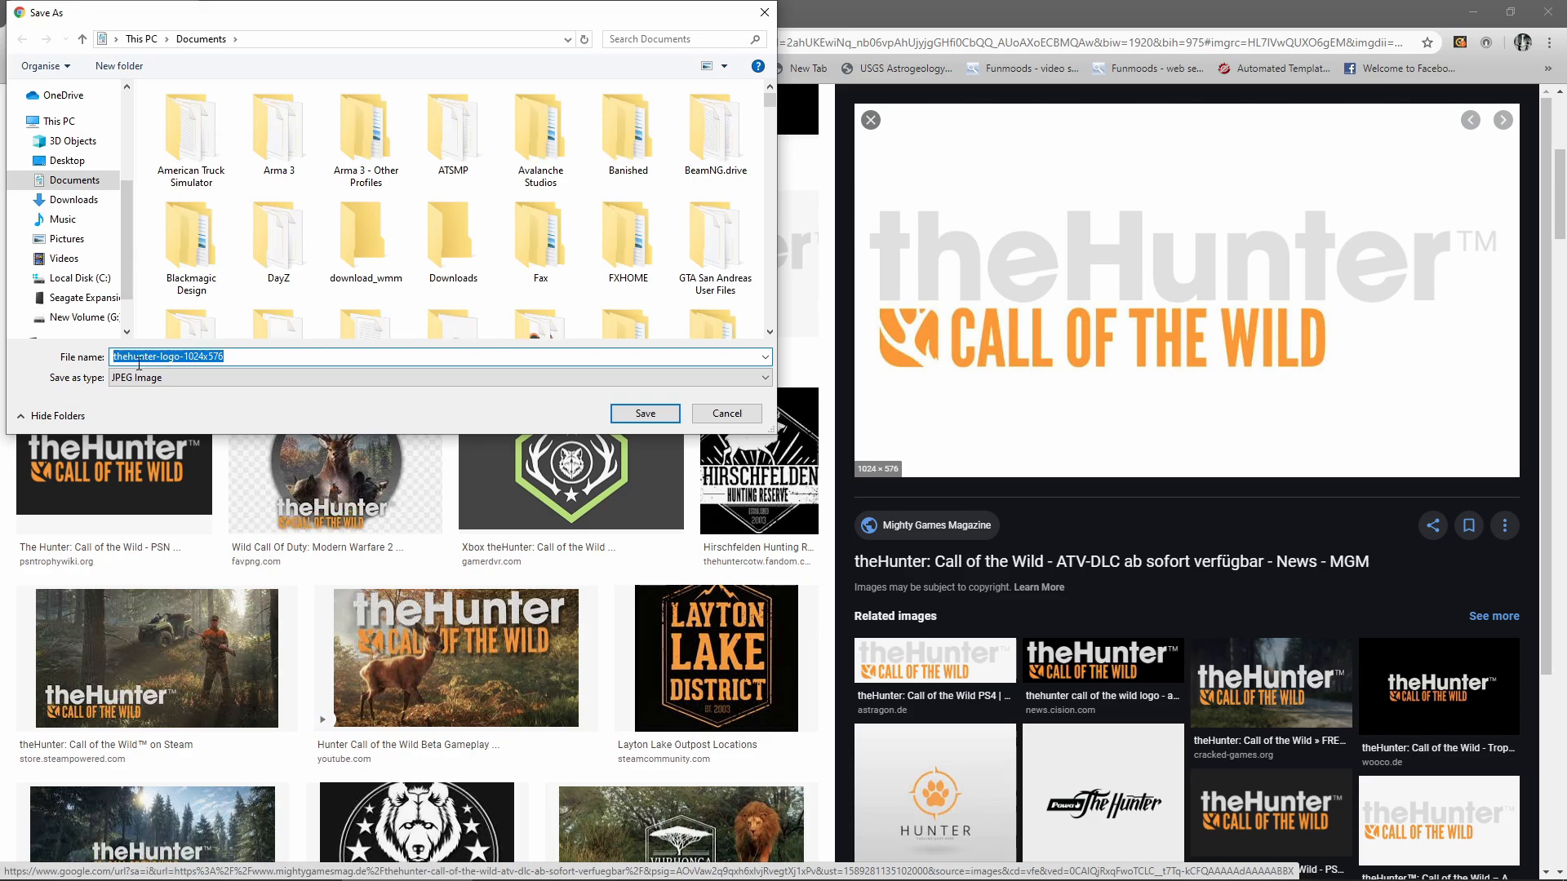
click(646, 414)
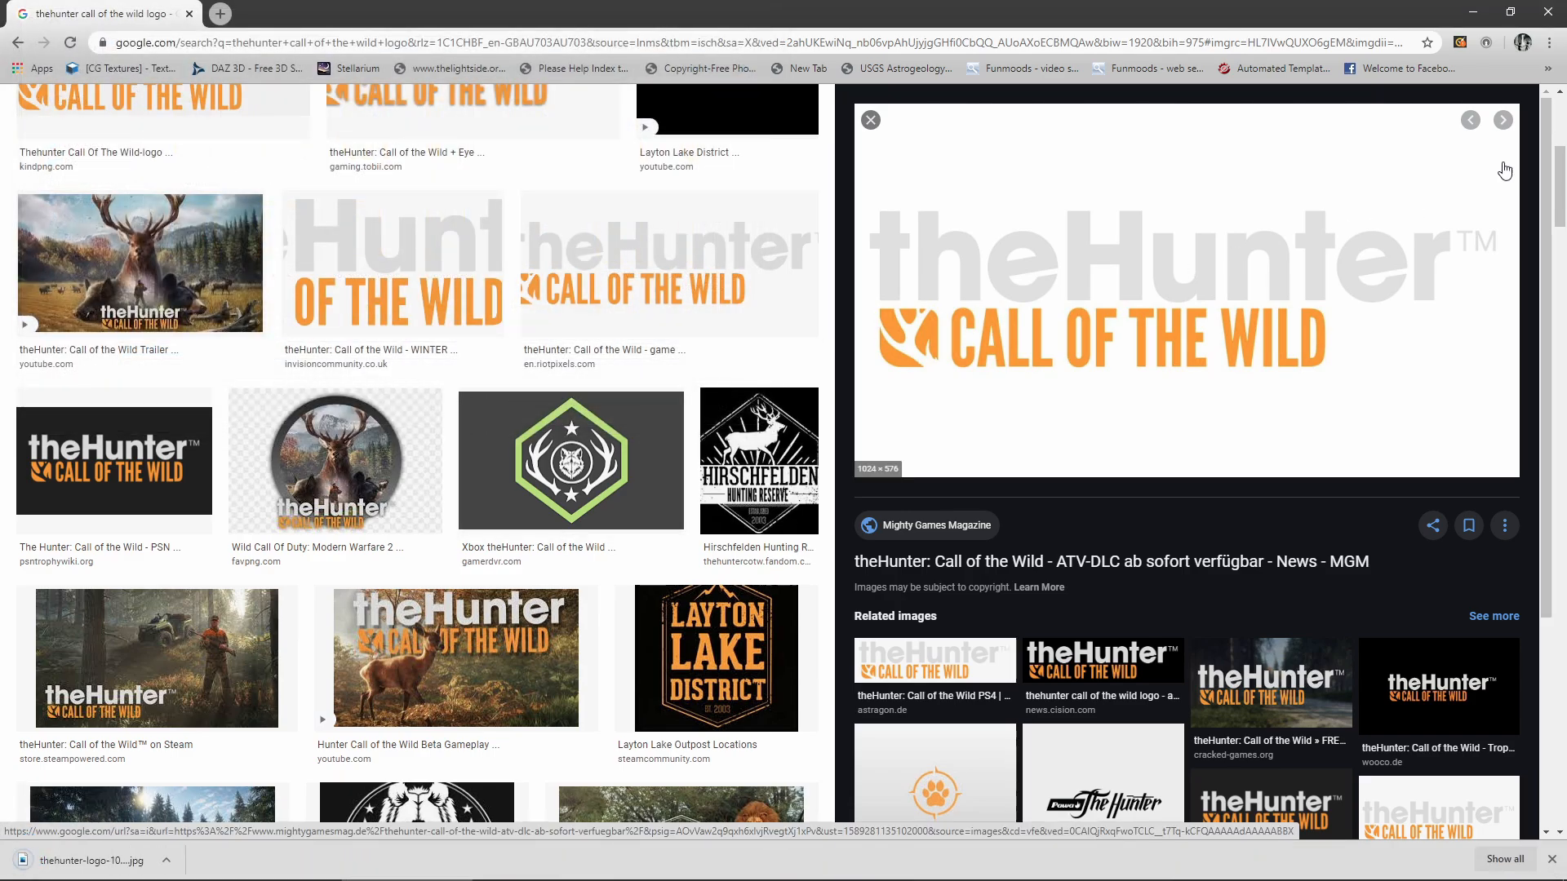
click(1551, 13)
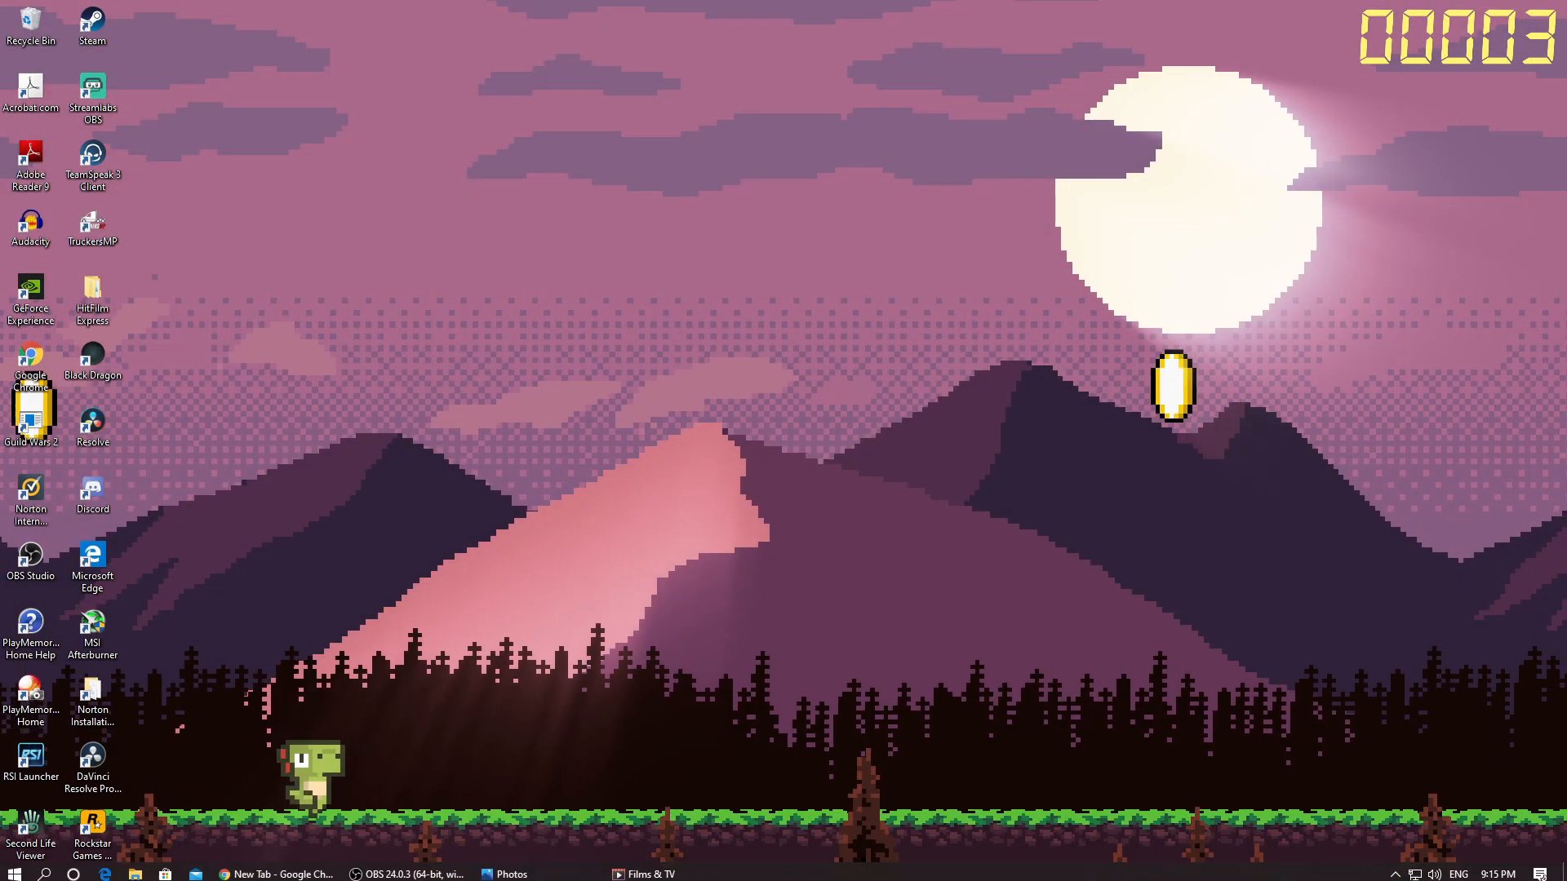
Launch GIMP 2 from the installed programs.
click(14, 870)
scroll(220, 680, down, 10)
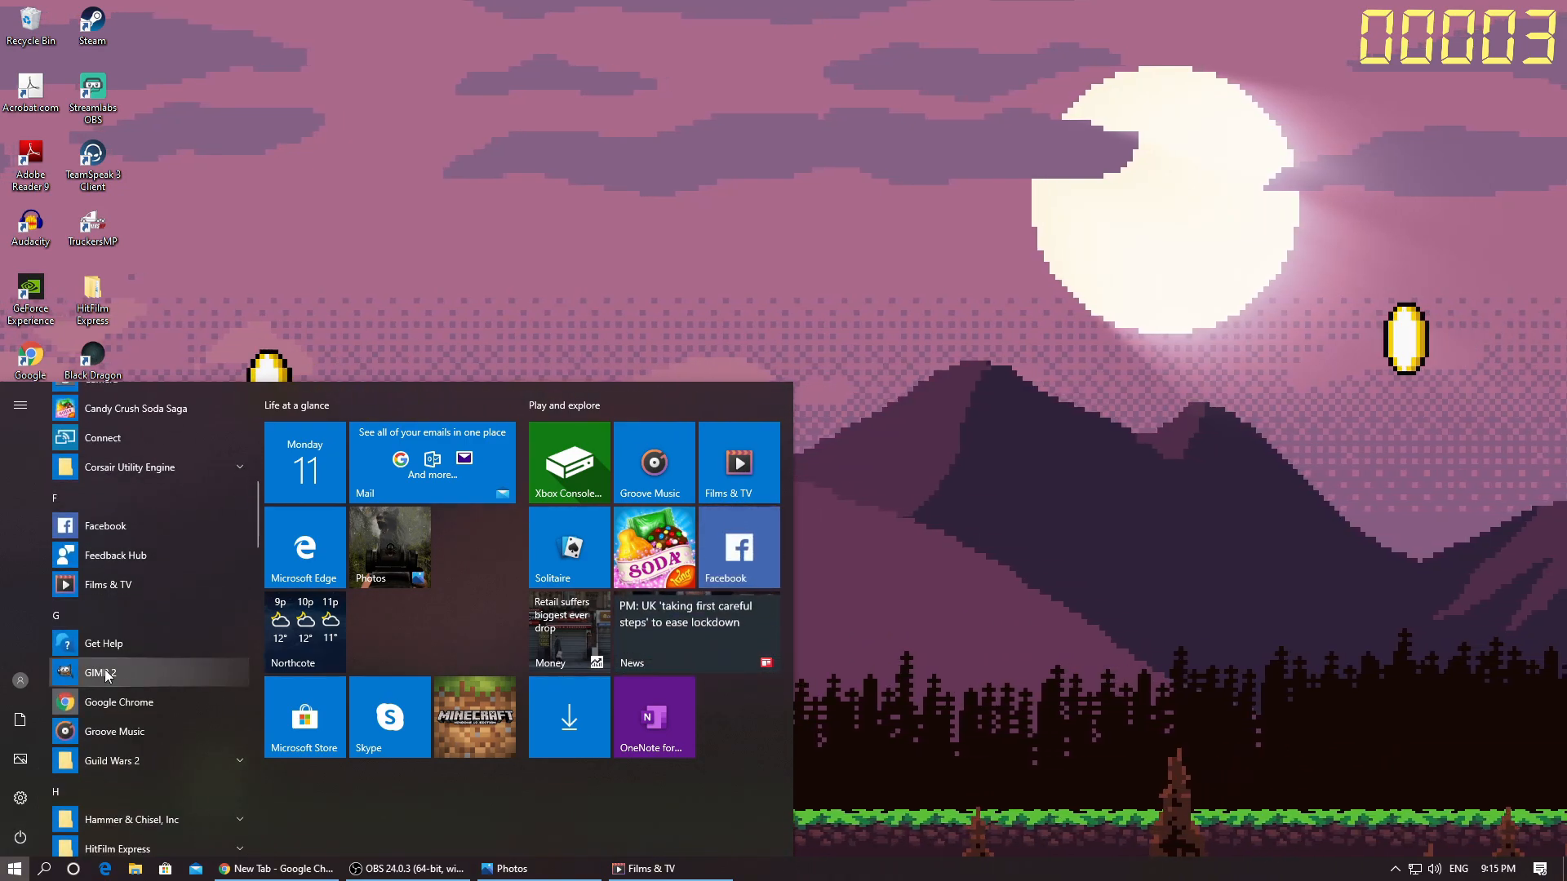
click(221, 680)
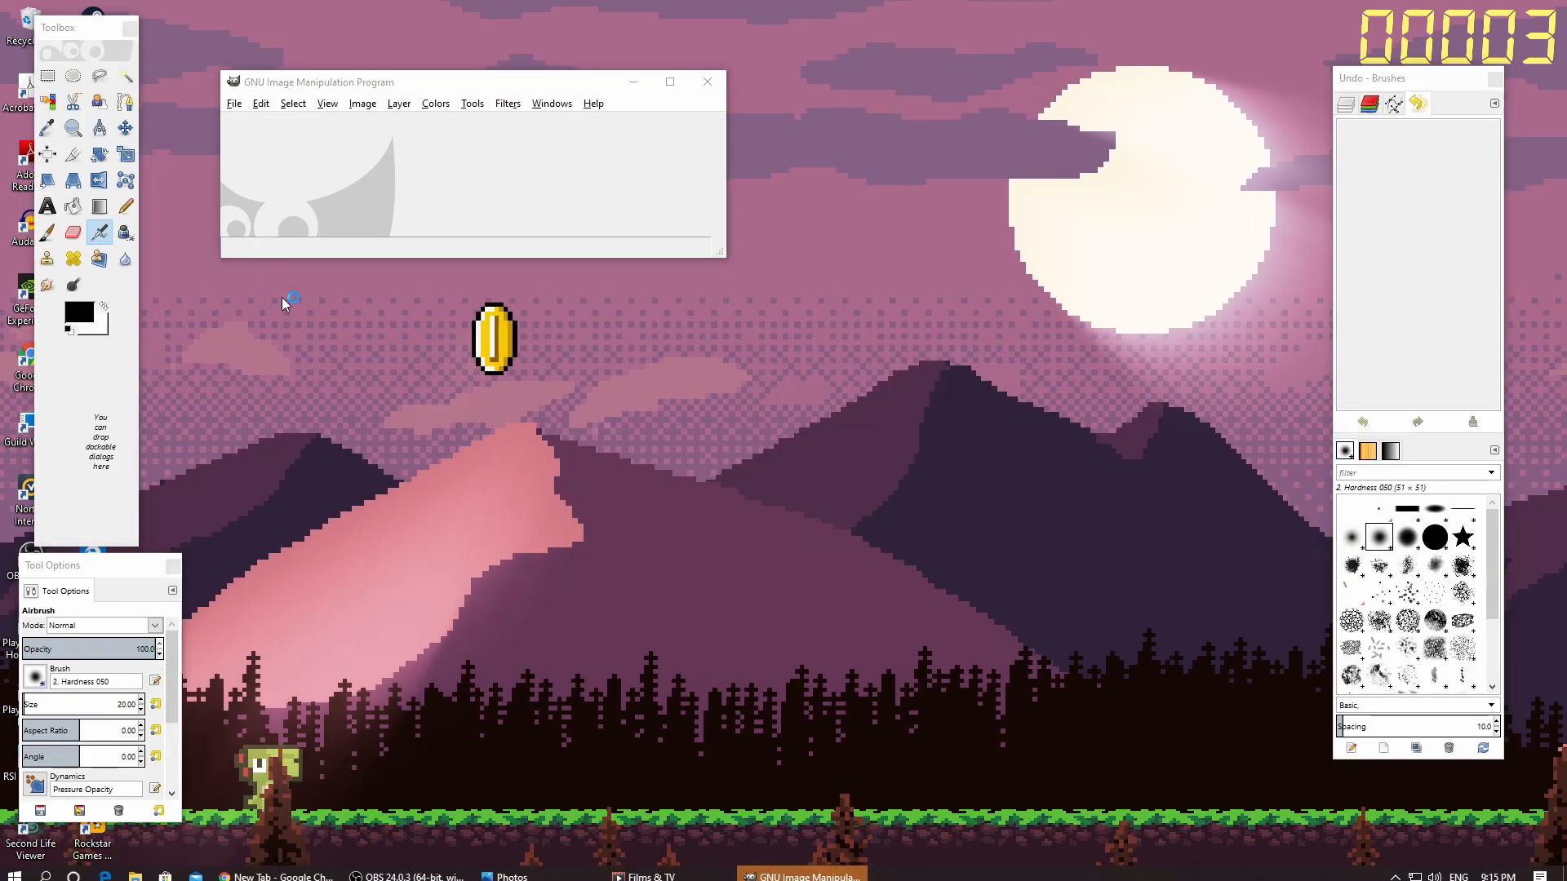
Open the image thehunter-logo-1024x576.jpg from the Documents folder.
click(238, 103)
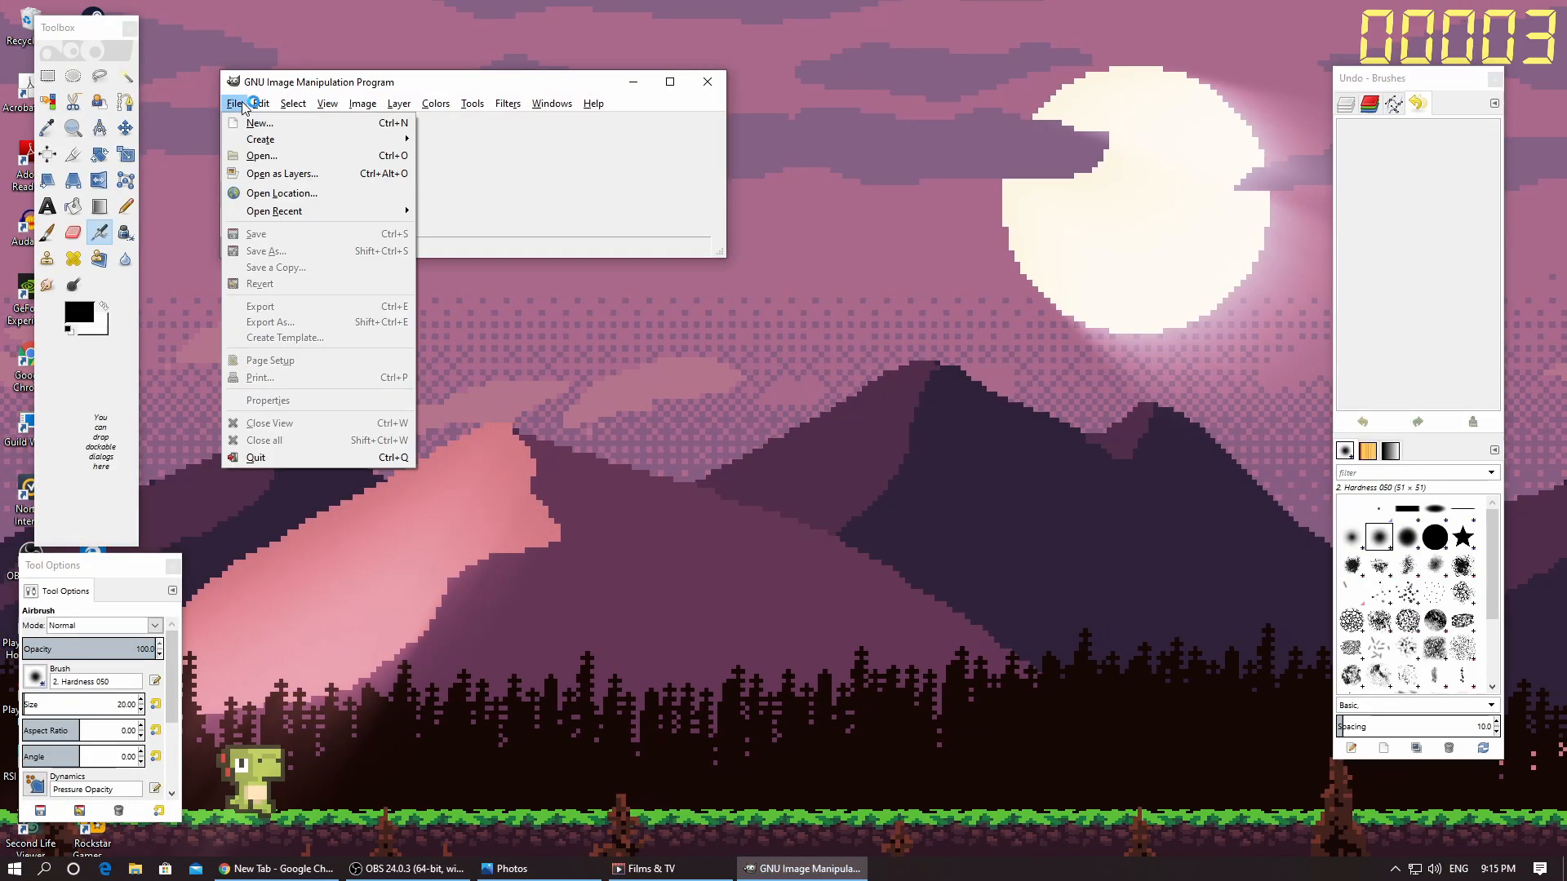
click(261, 156)
click(330, 416)
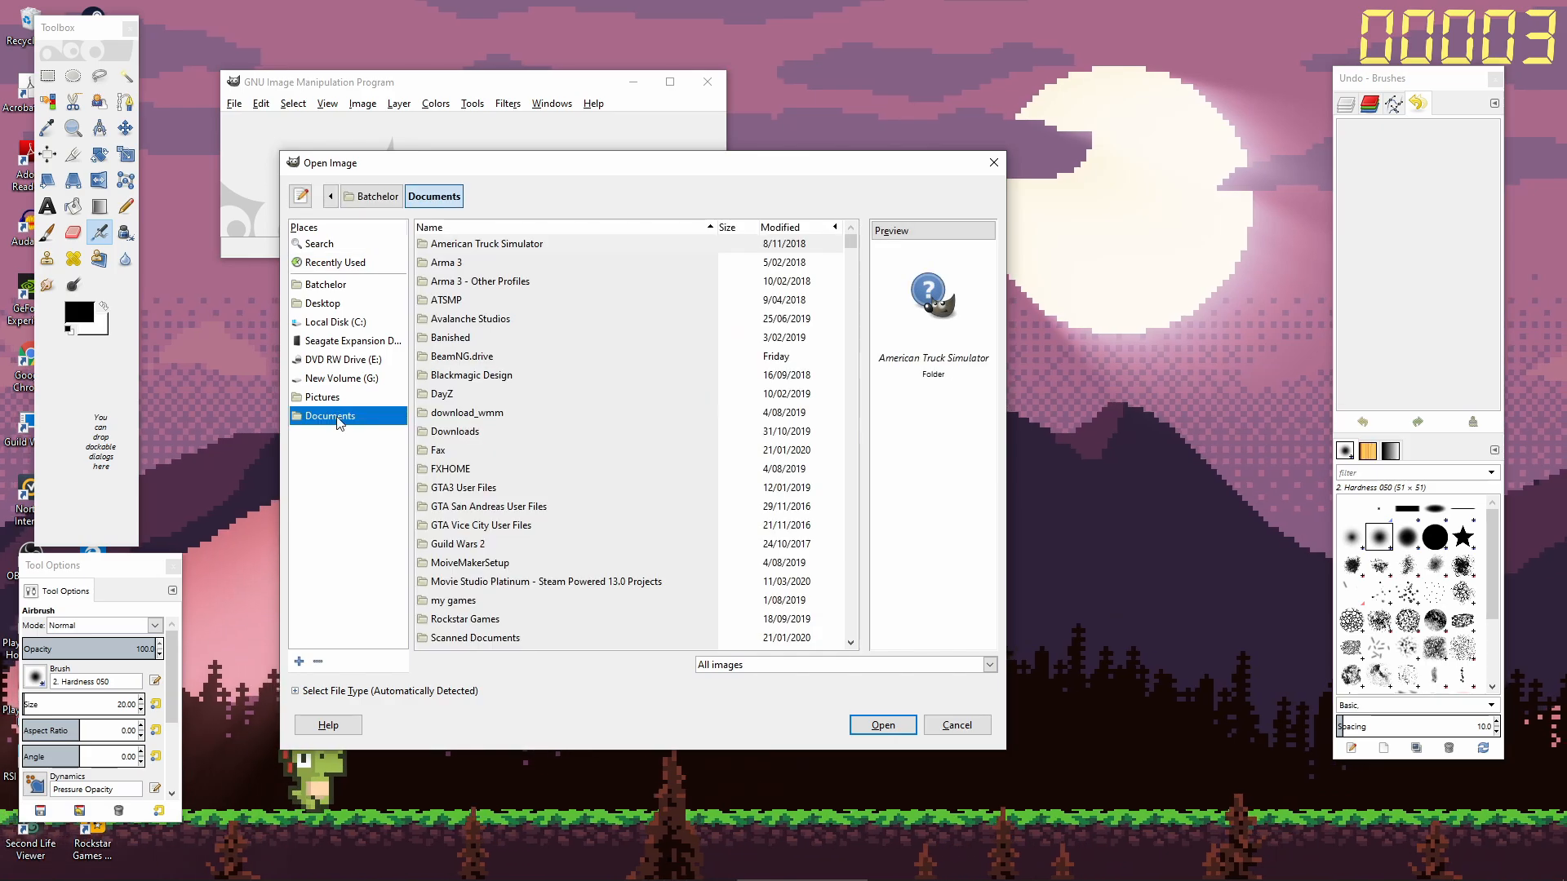
scroll(706, 558, down, 5)
scroll(706, 559, down, 20)
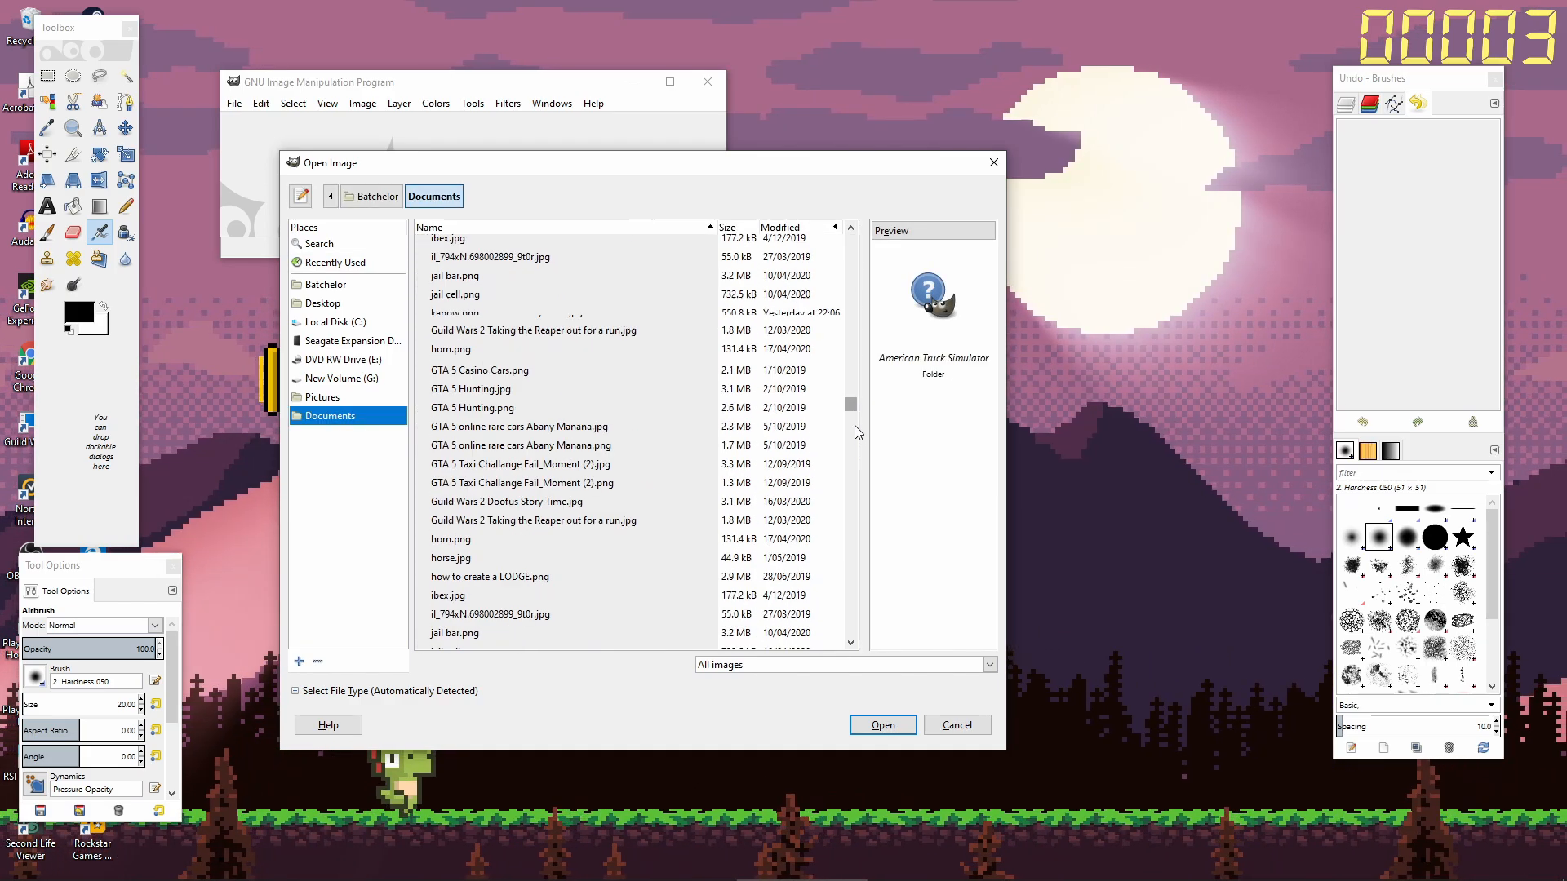
drag(853, 618, 863, 599)
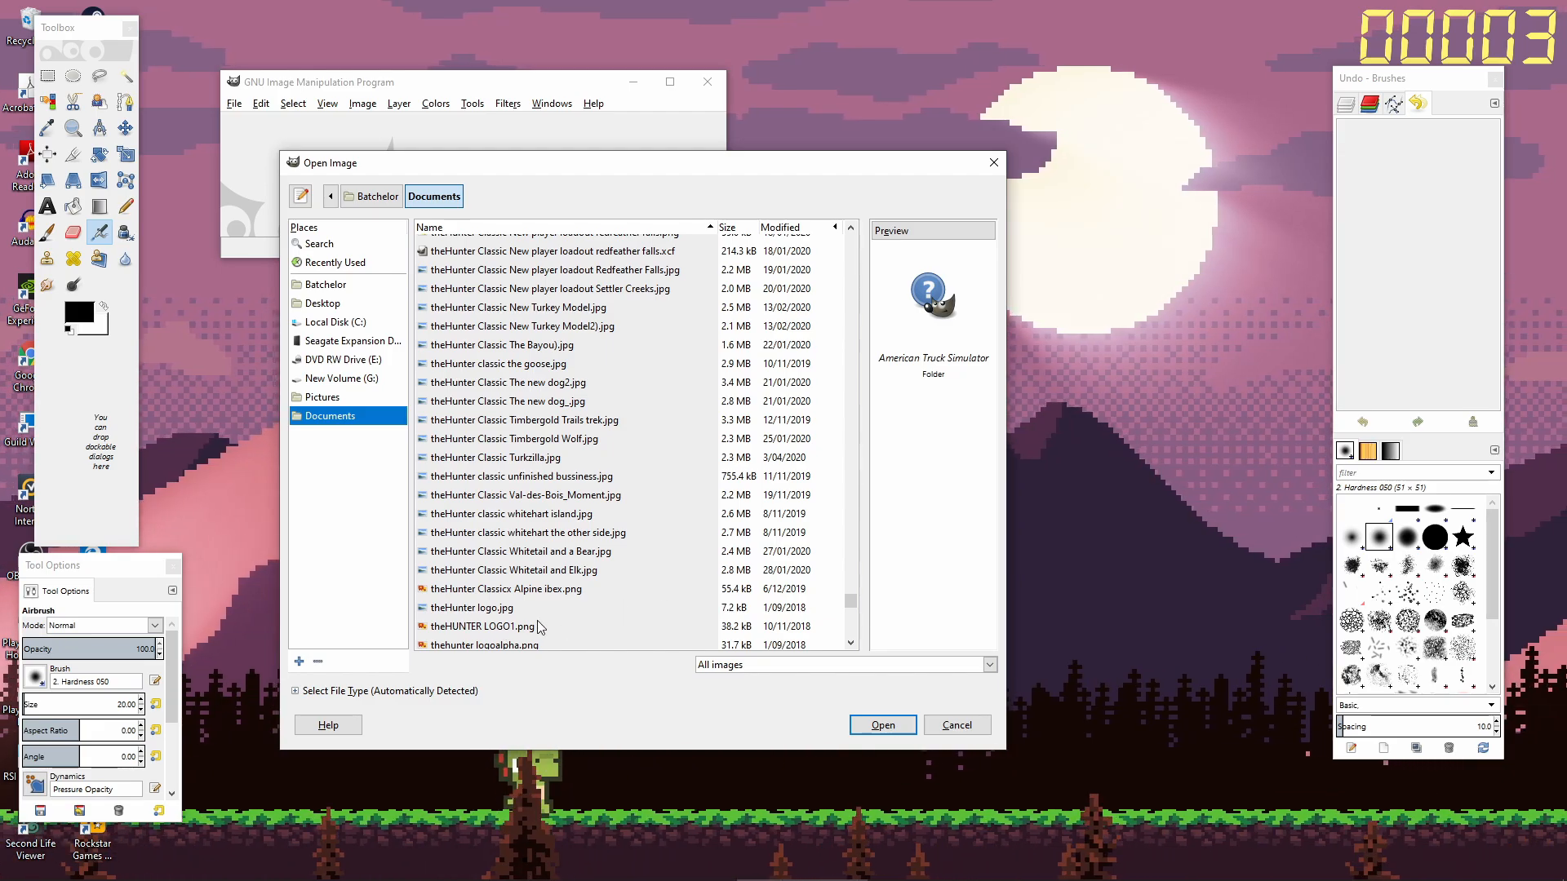
scroll(572, 622, down, 3)
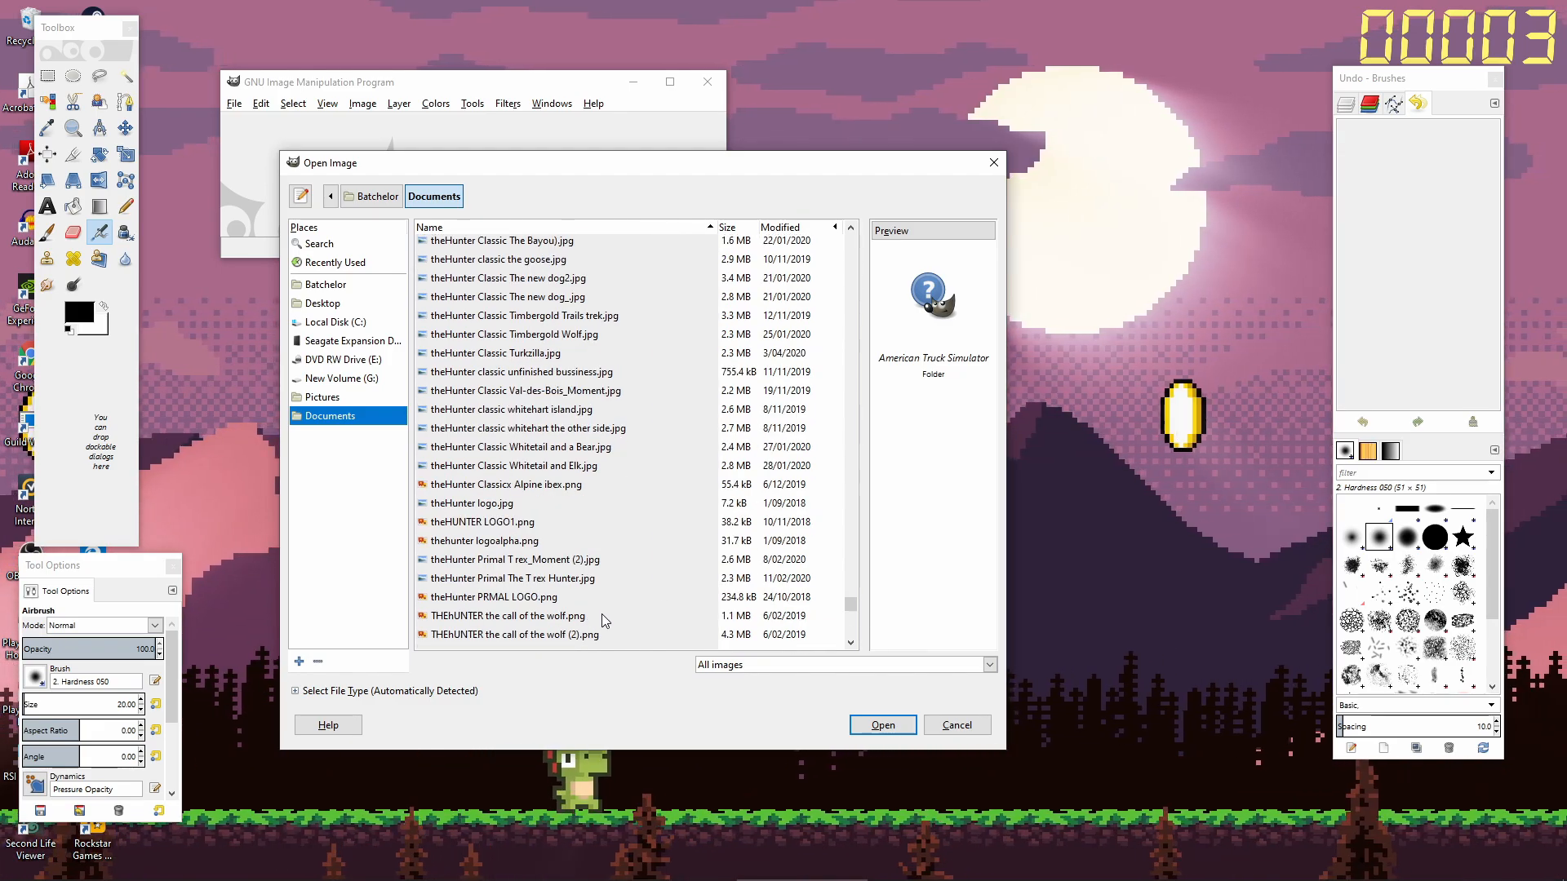
scroll(604, 614, down, 2)
click(572, 620)
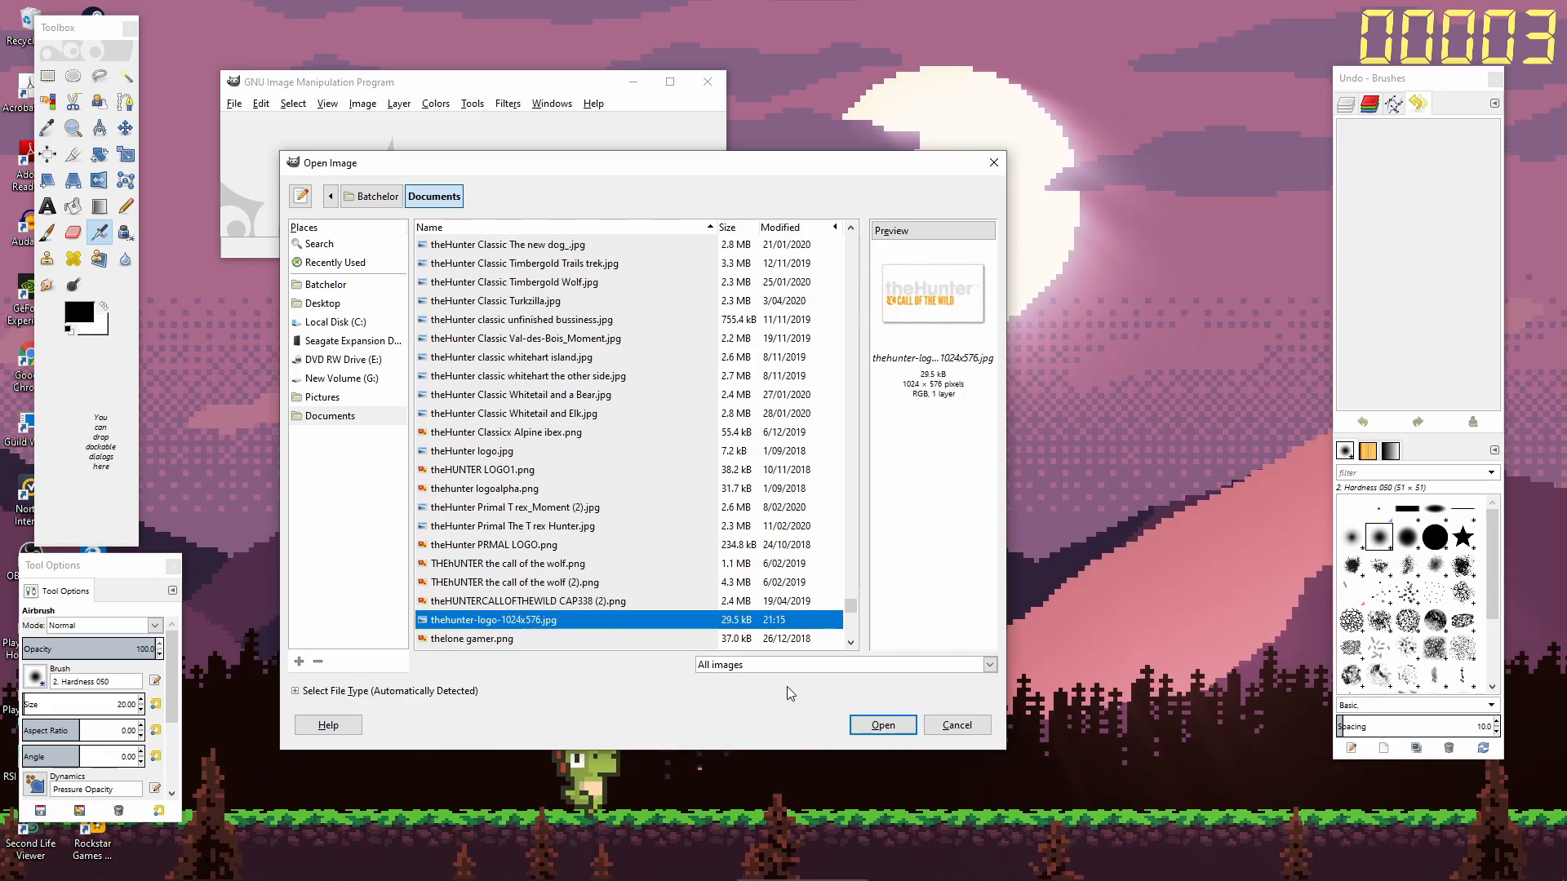
click(875, 721)
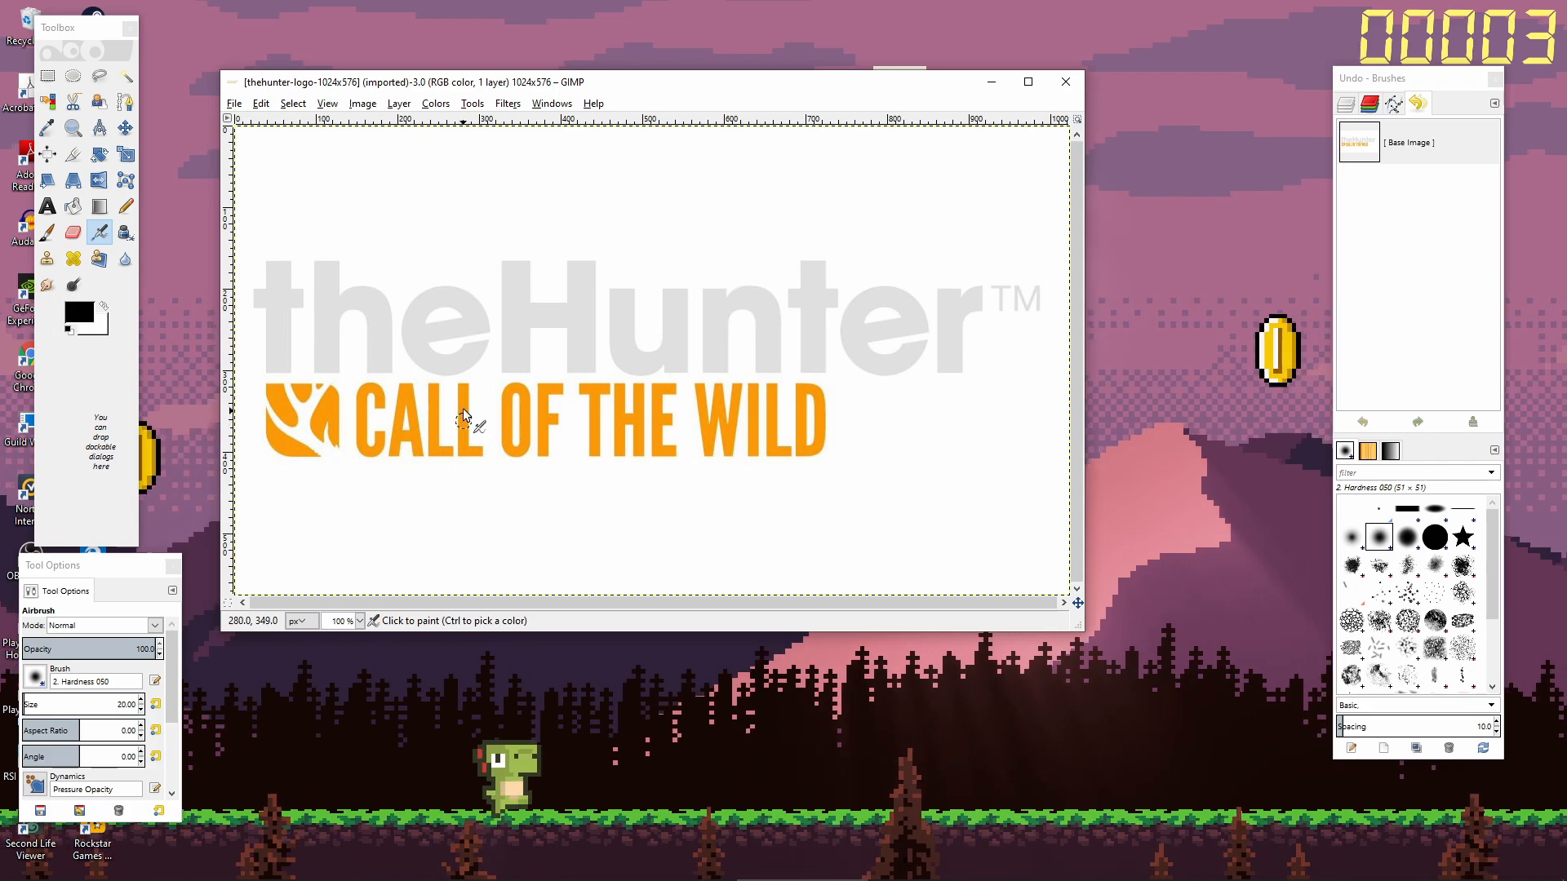
Add an alpha channel to the logo layer.
click(126, 128)
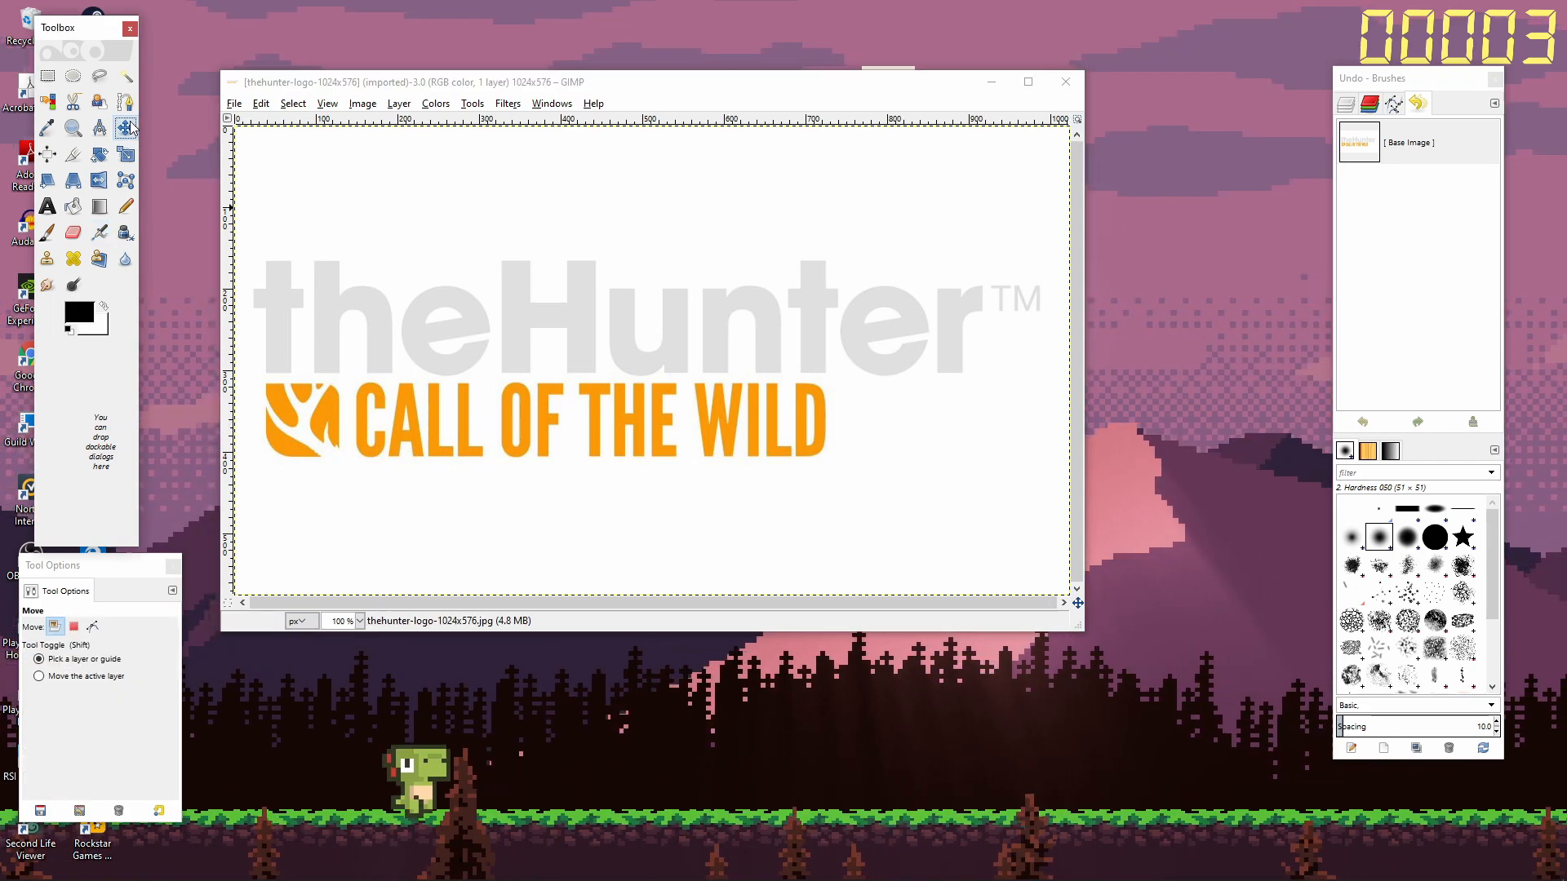
click(400, 104)
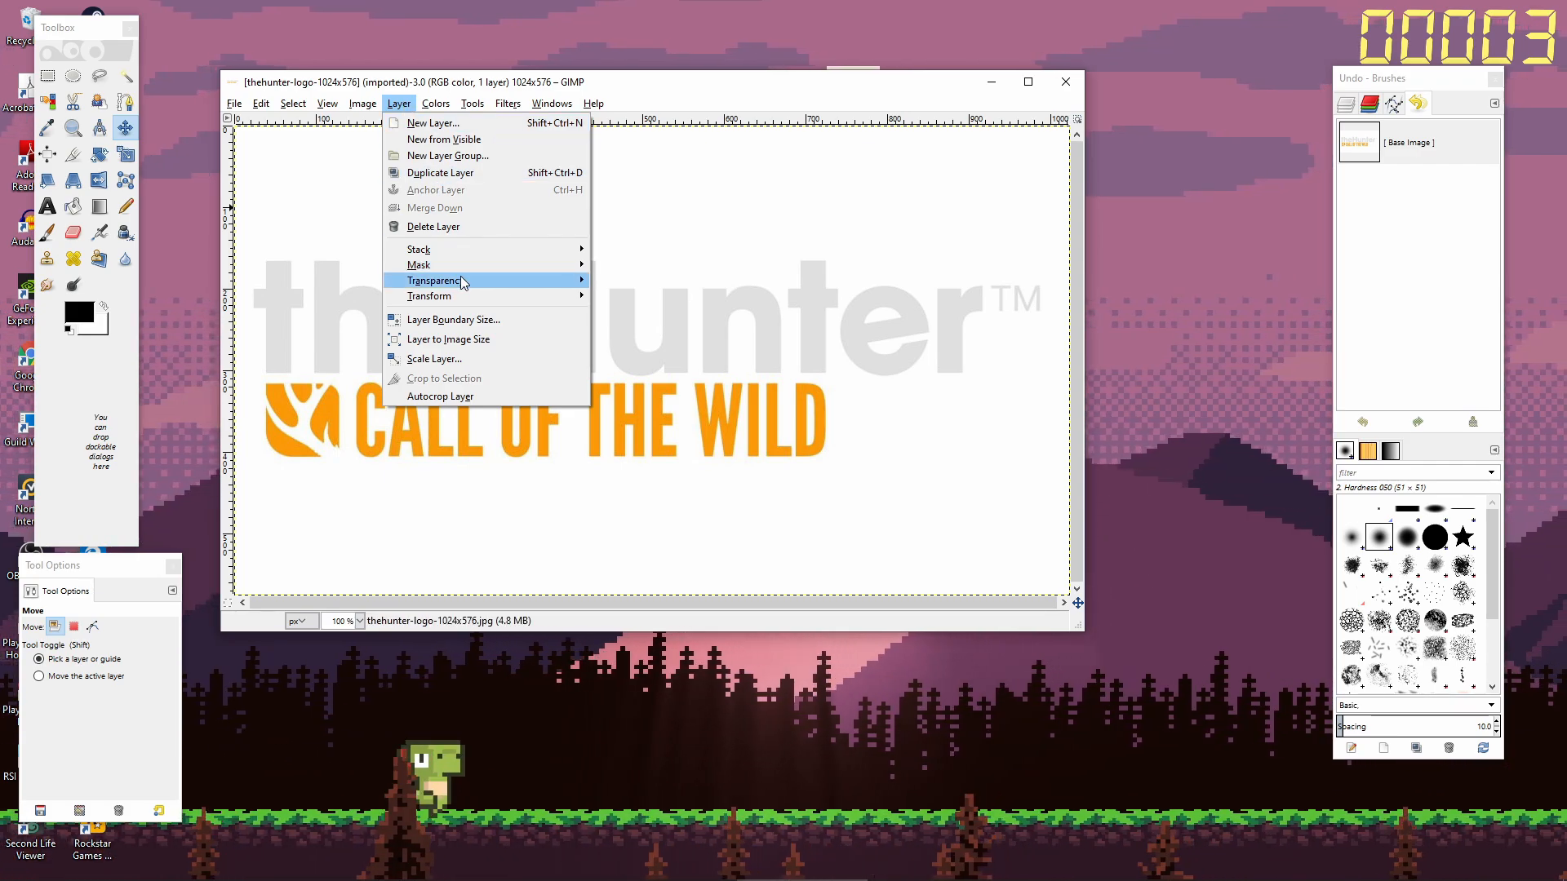
mouse_move(522, 280)
click(643, 283)
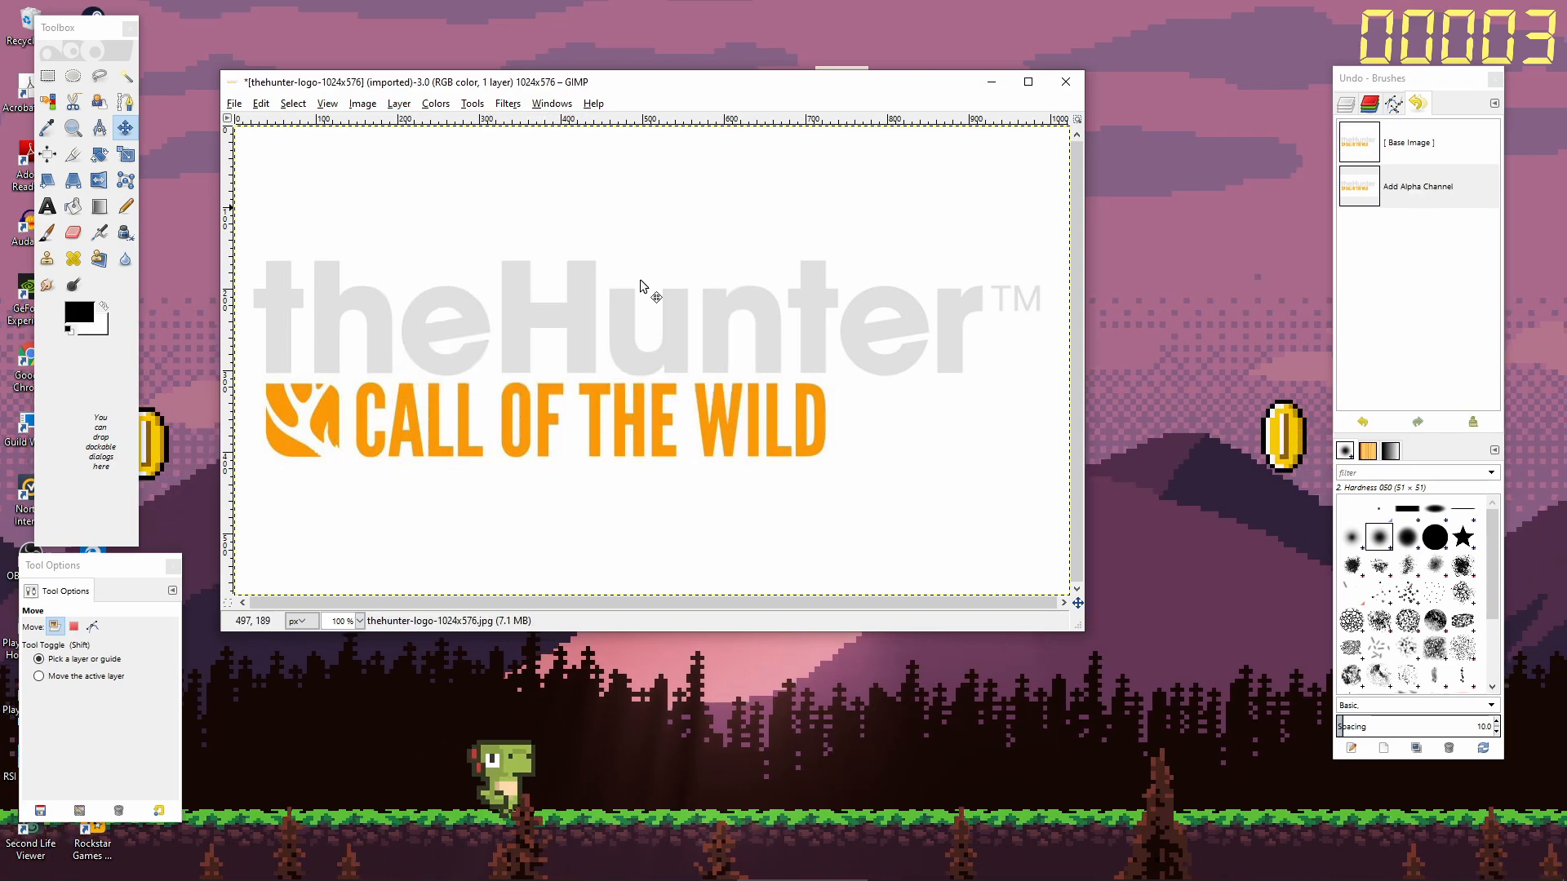
Select the white background around the logo with Fuzzy Select and delete it.
click(126, 76)
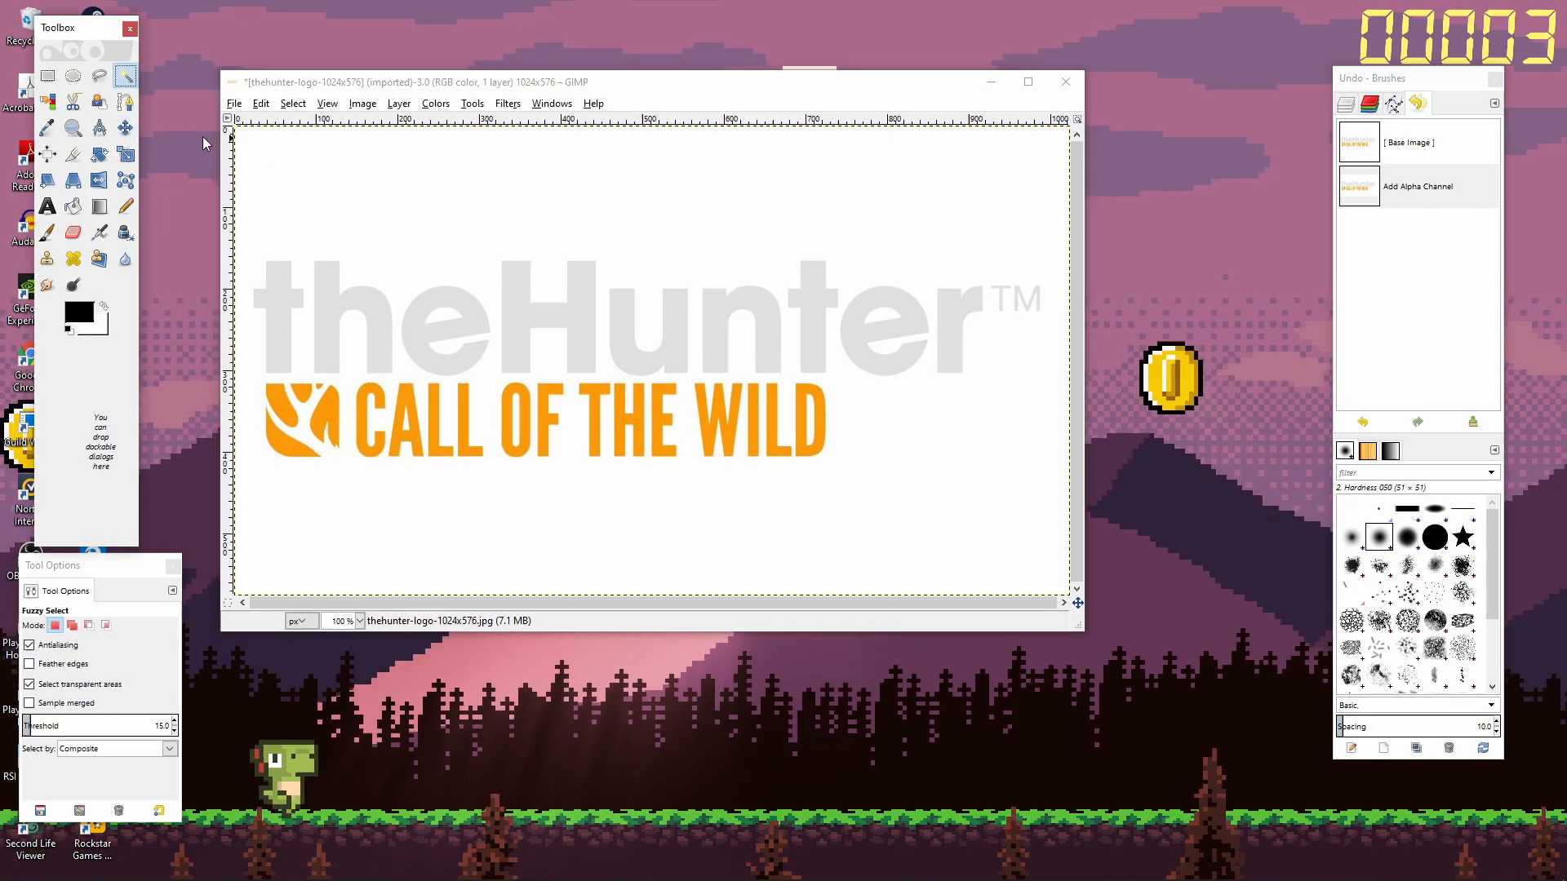
click(306, 182)
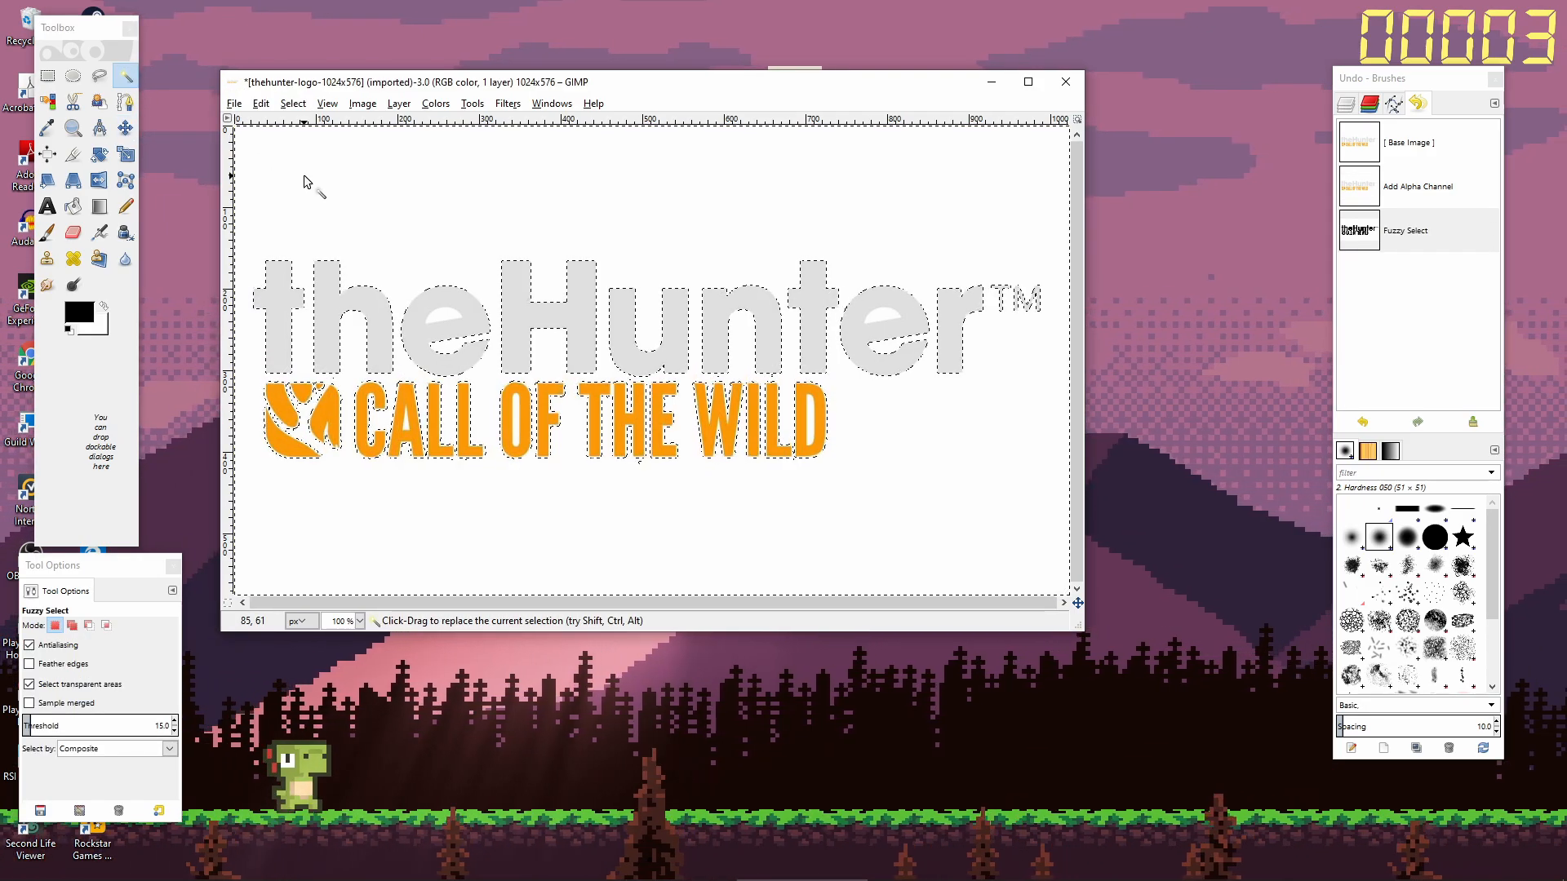
key(Delete)
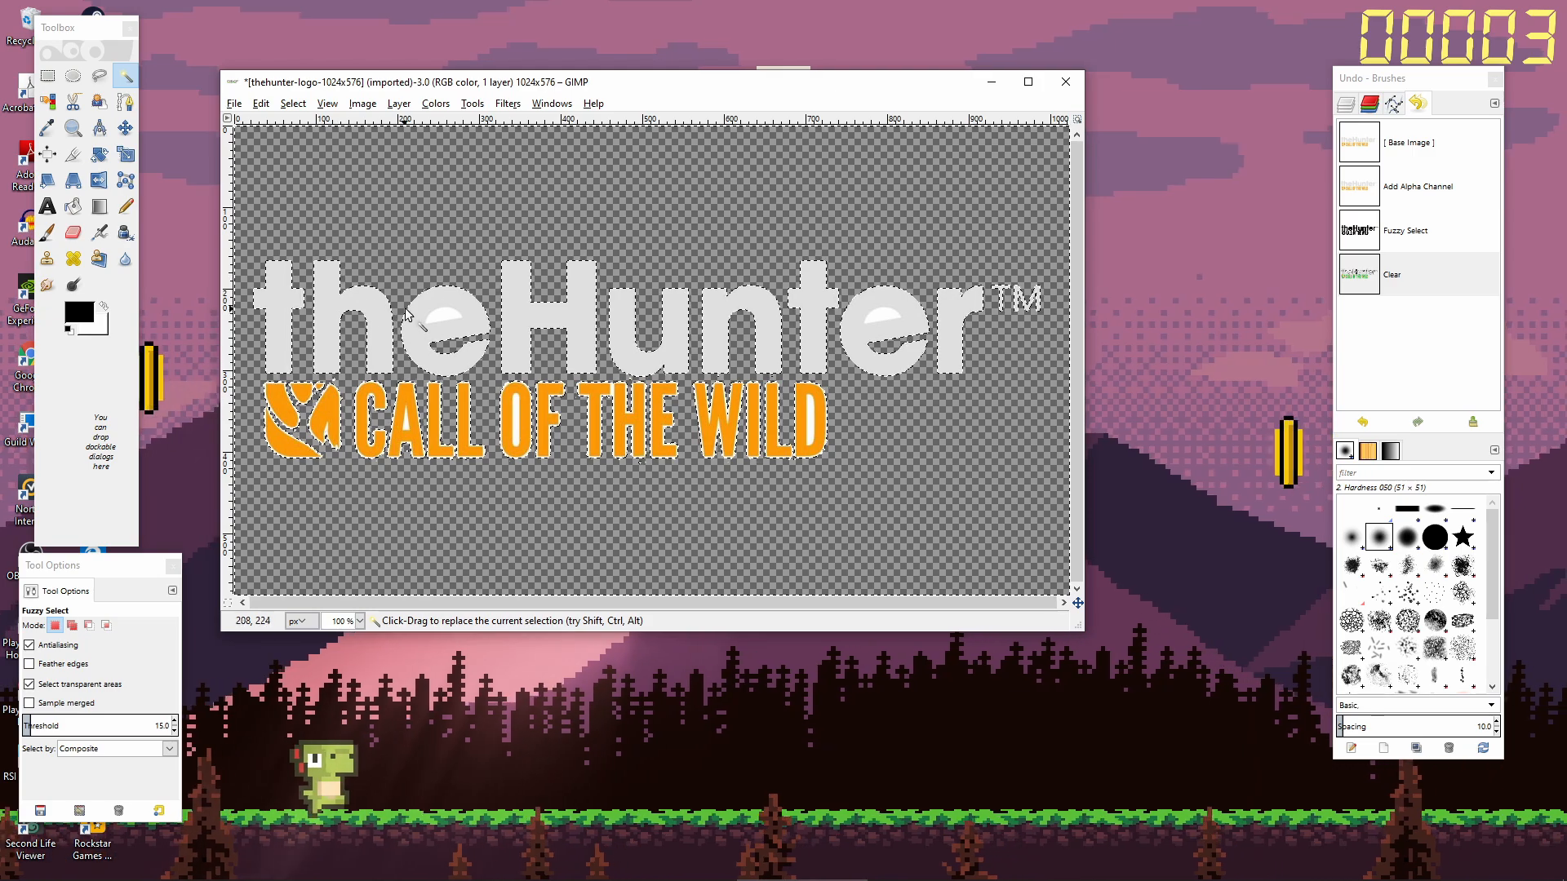
Clear the remaining white areas enclosed by the logo's letters, including both e's in "theHunter" and the D, O and A below.
click(436, 321)
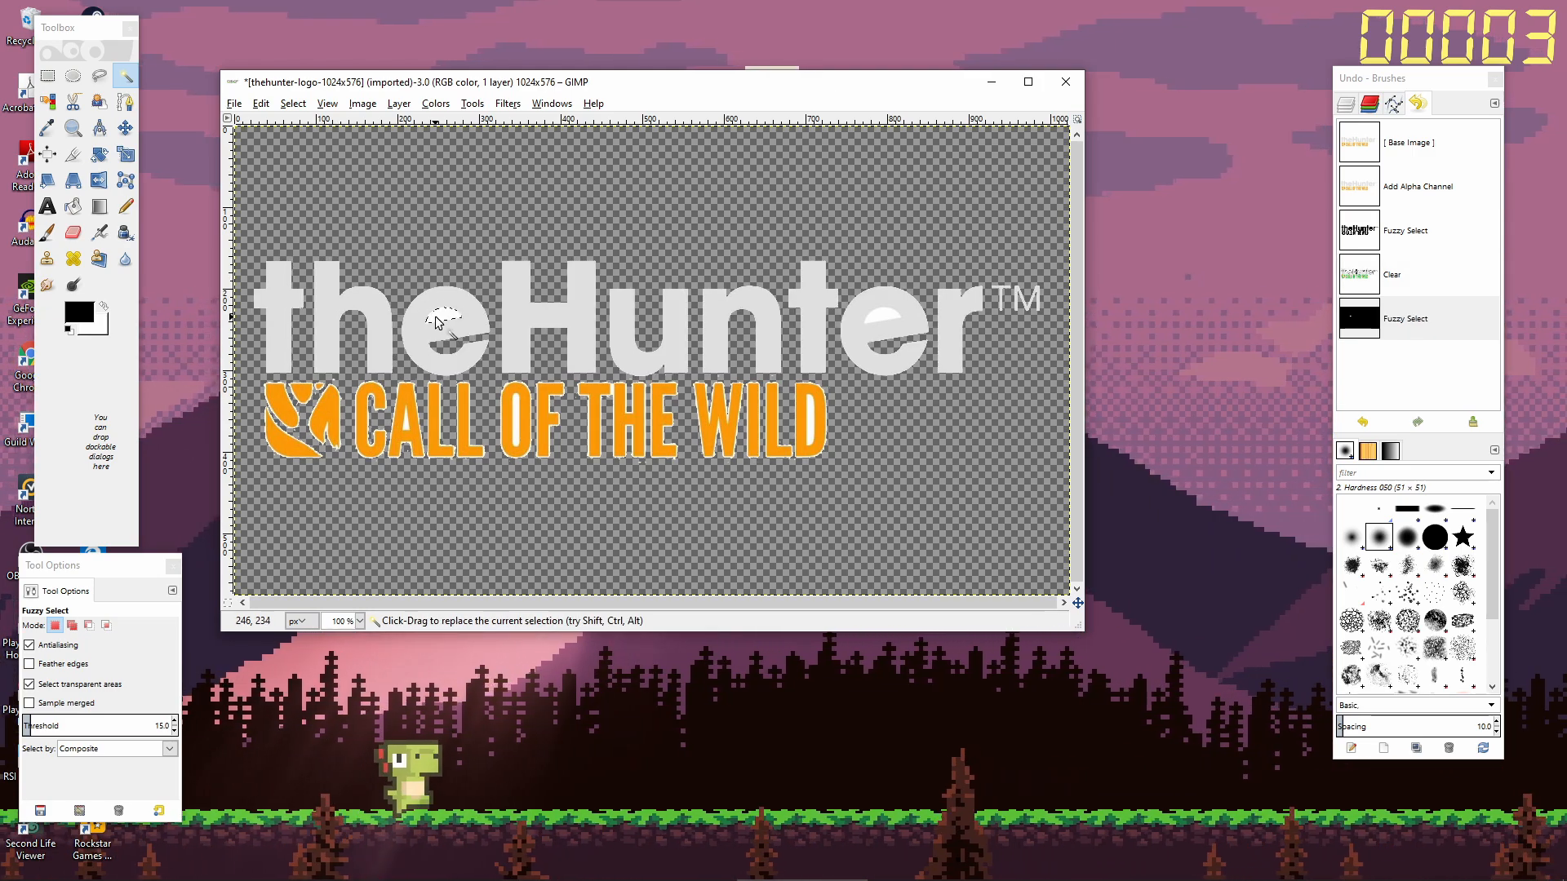
key(Delete)
click(875, 315)
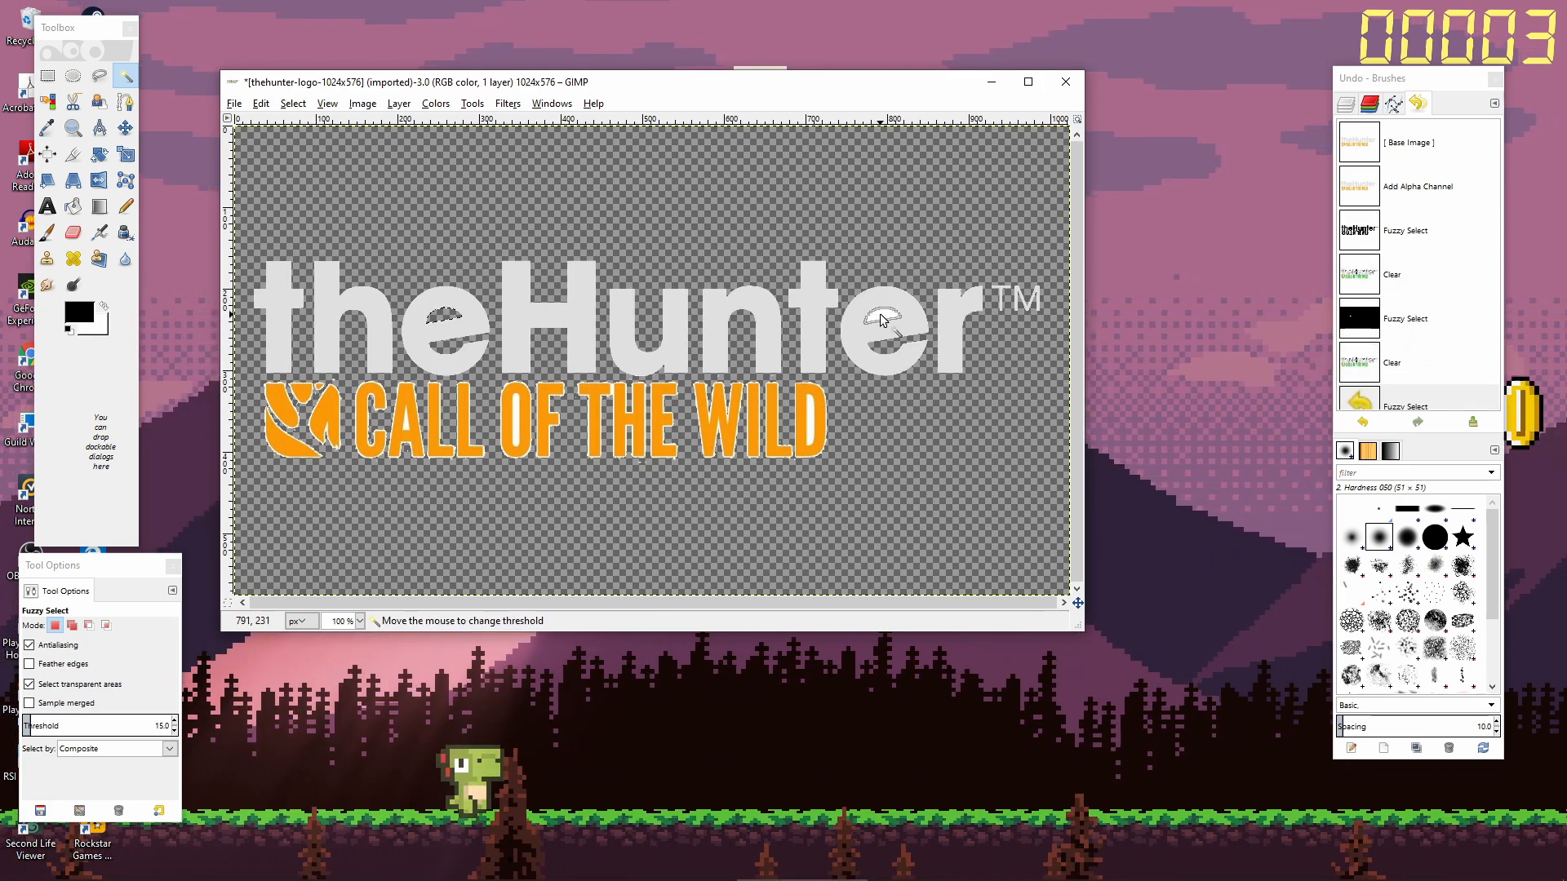
key(Delete)
drag(813, 421, 801, 425)
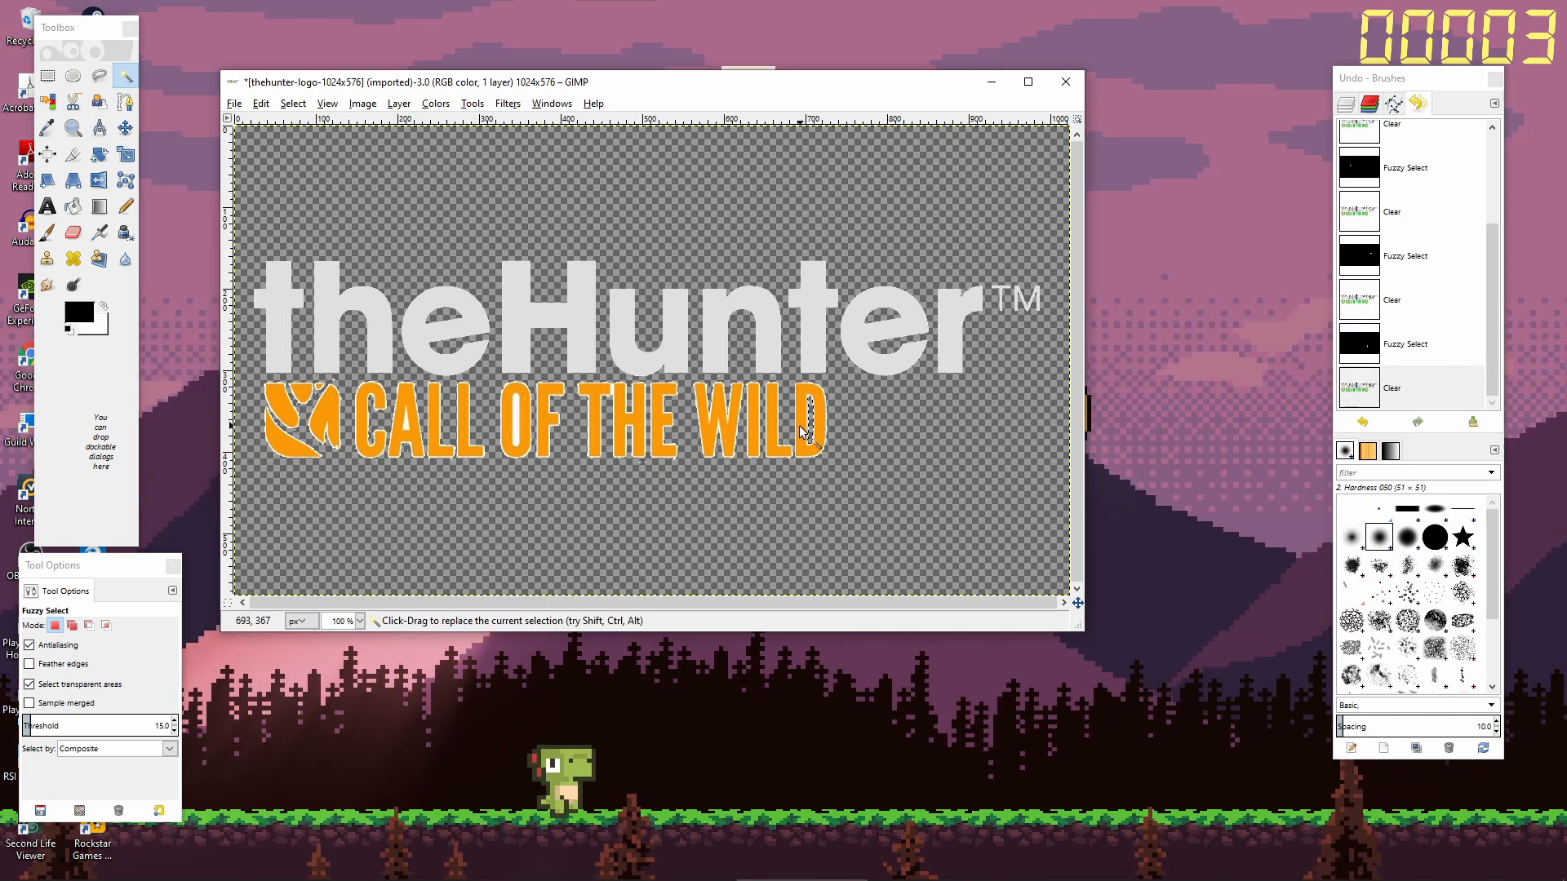
click(519, 423)
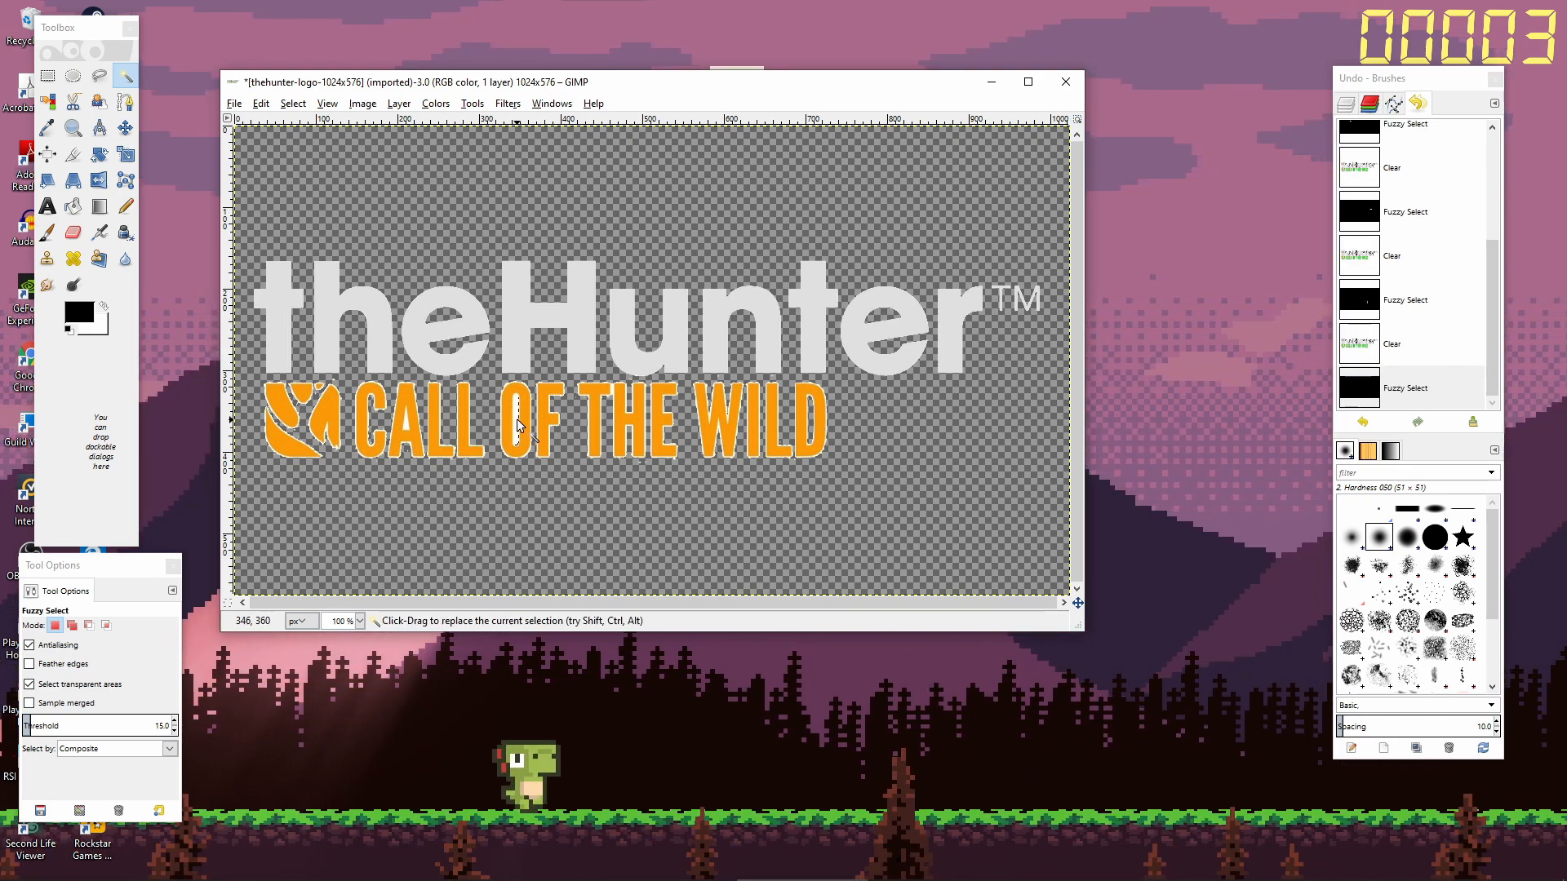
click(408, 428)
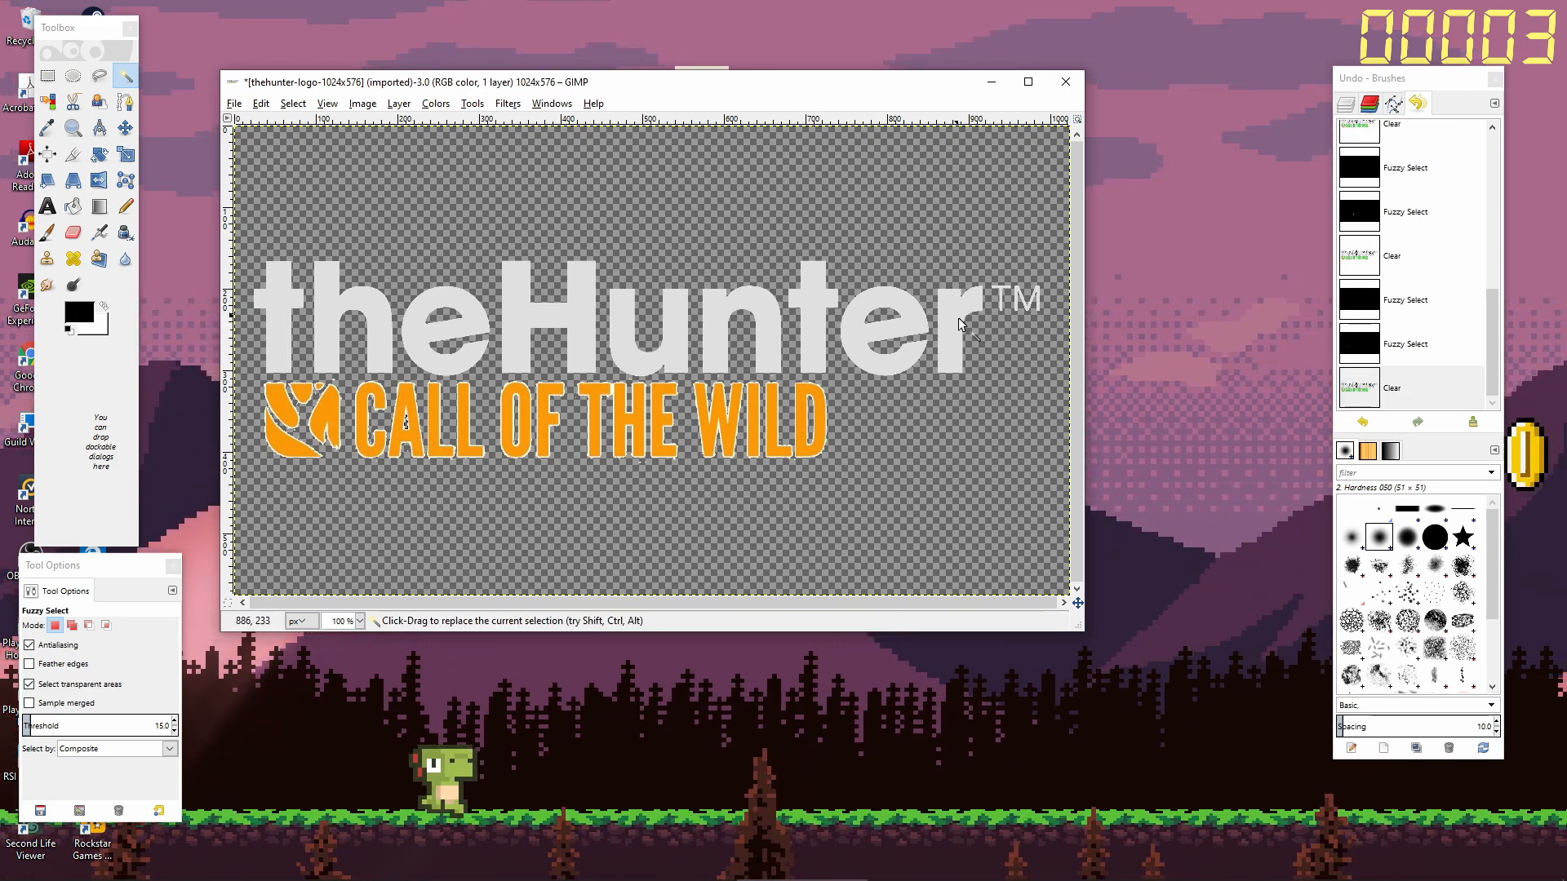
Export the transparent logo to the Documents folder as the PNG image thehunter-logo-1024x576.png and close the image, discarding its changes.
click(234, 104)
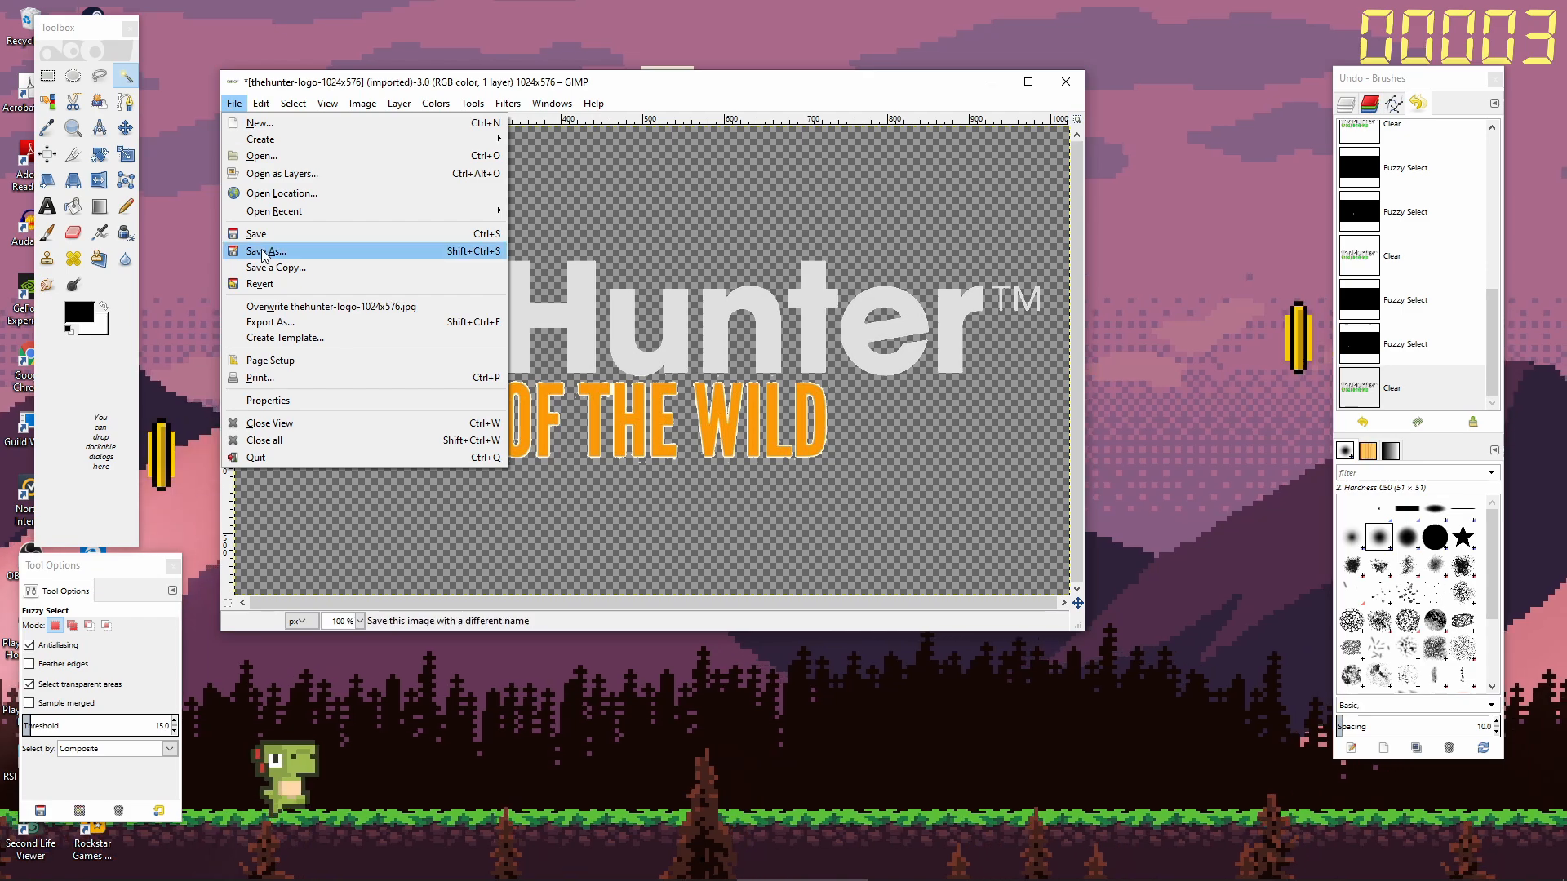
click(274, 324)
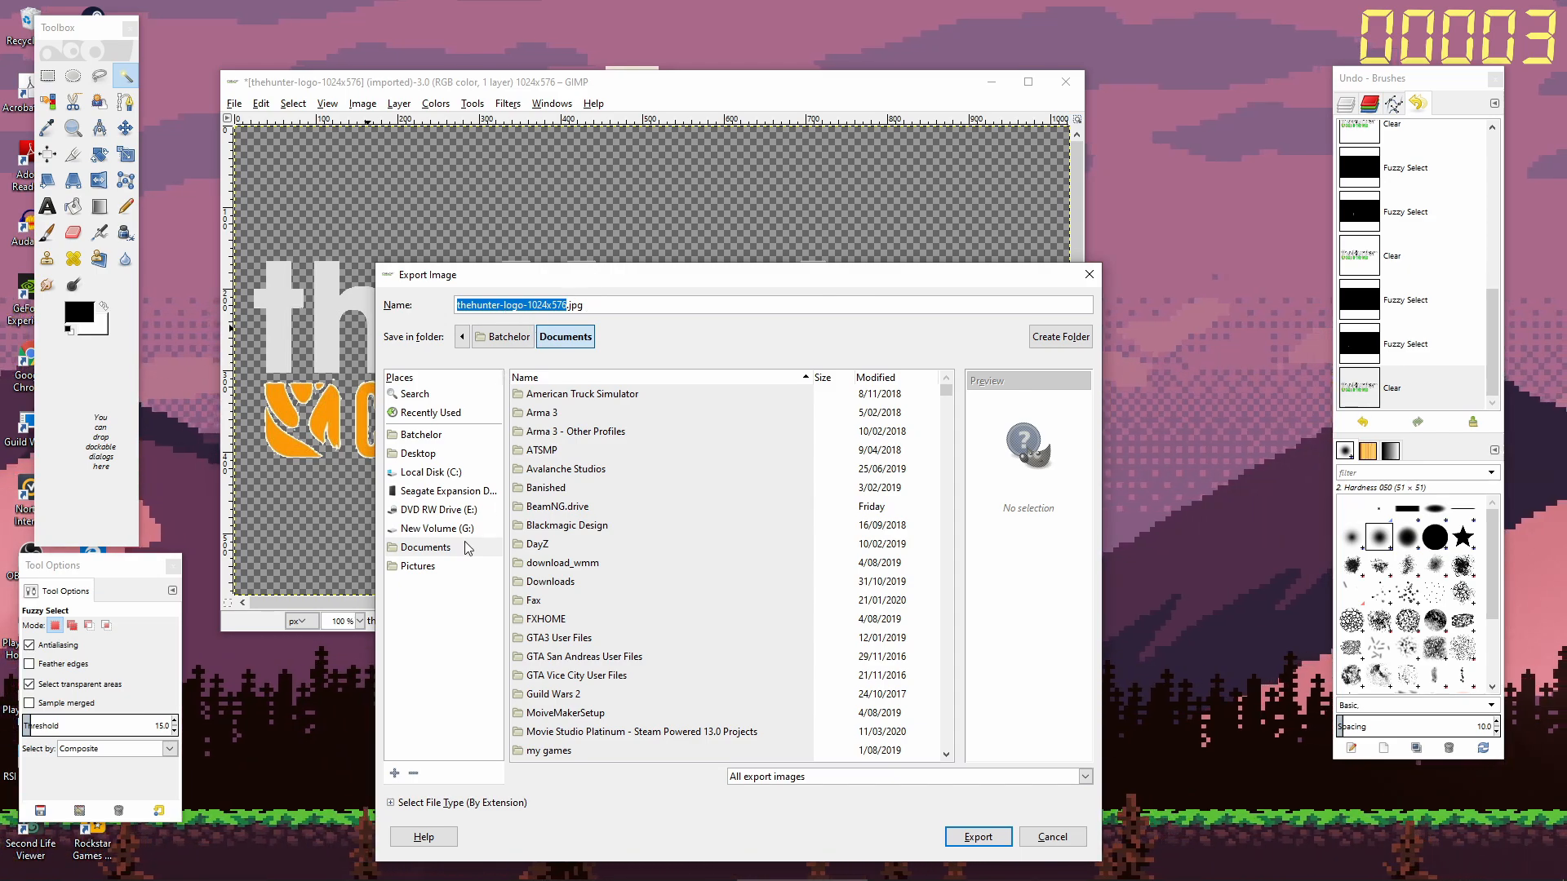
click(427, 555)
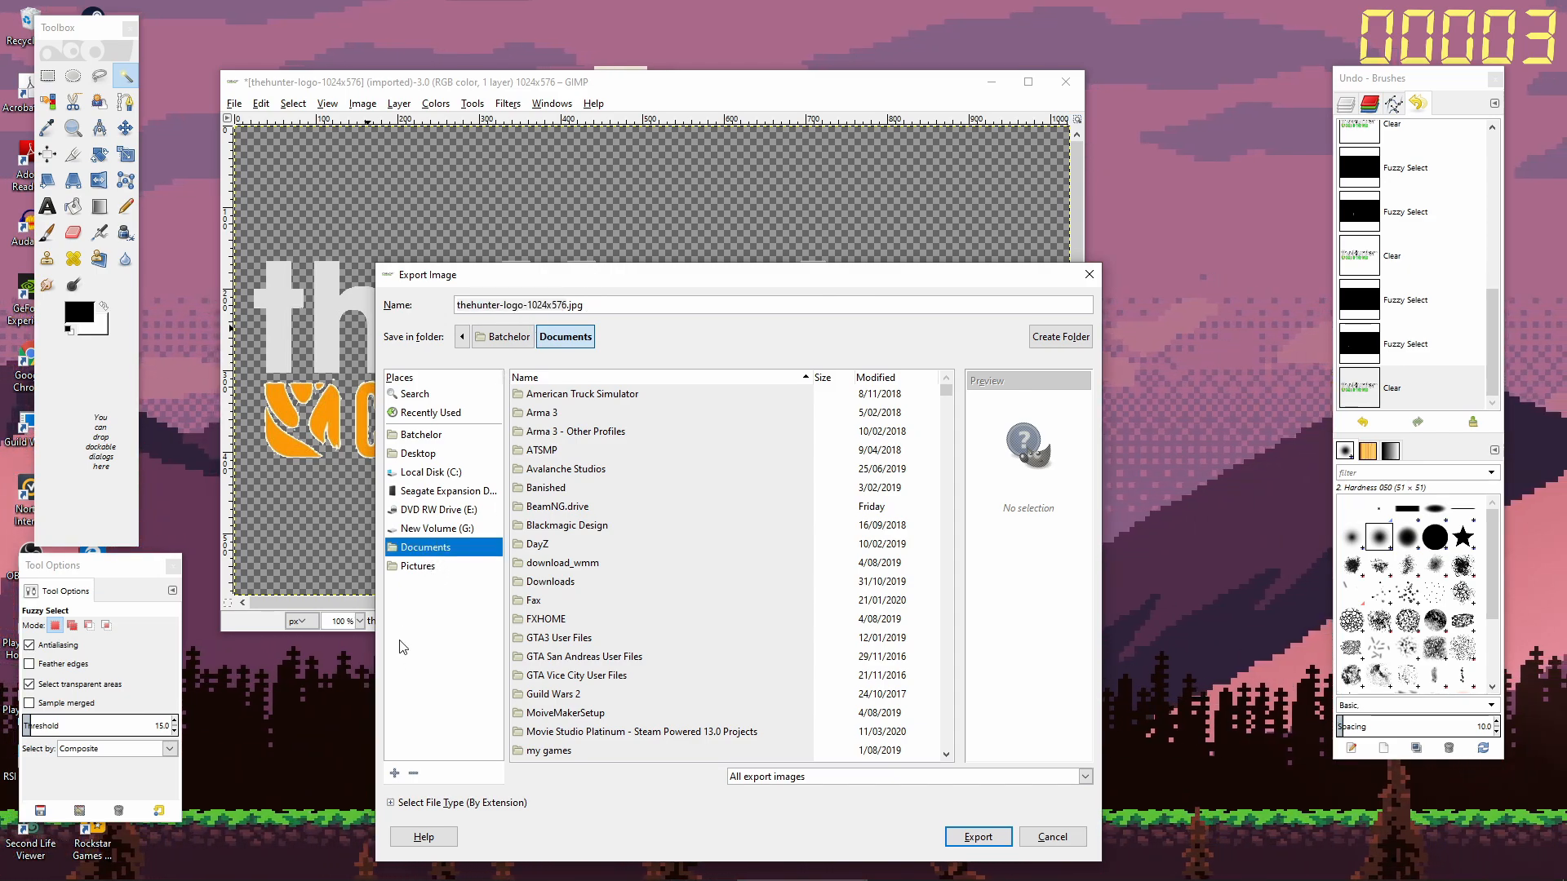
click(391, 804)
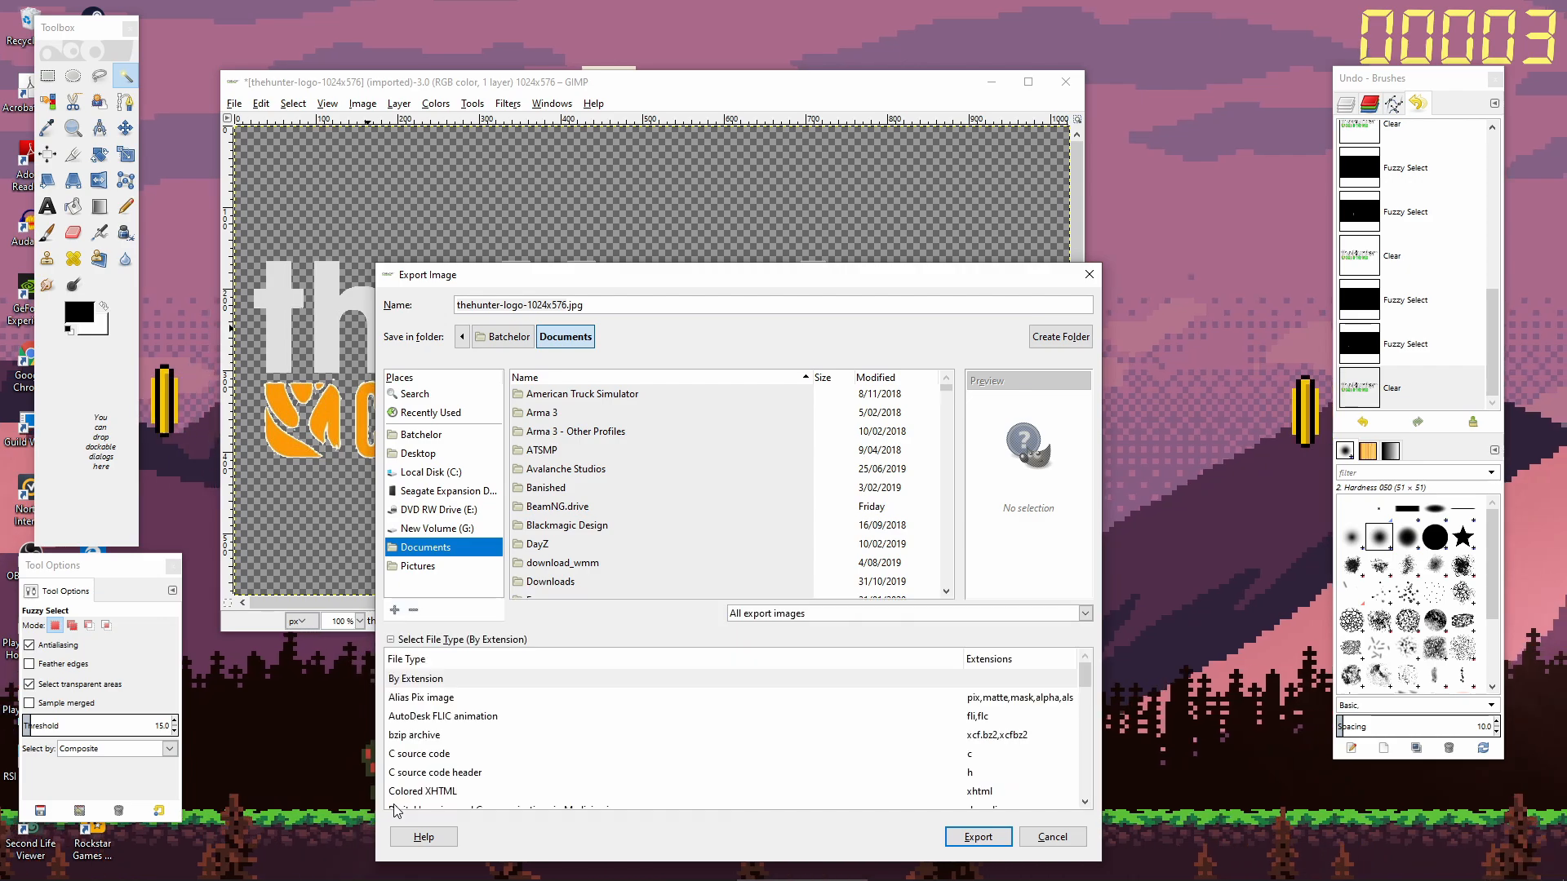
scroll(507, 799, down, 8)
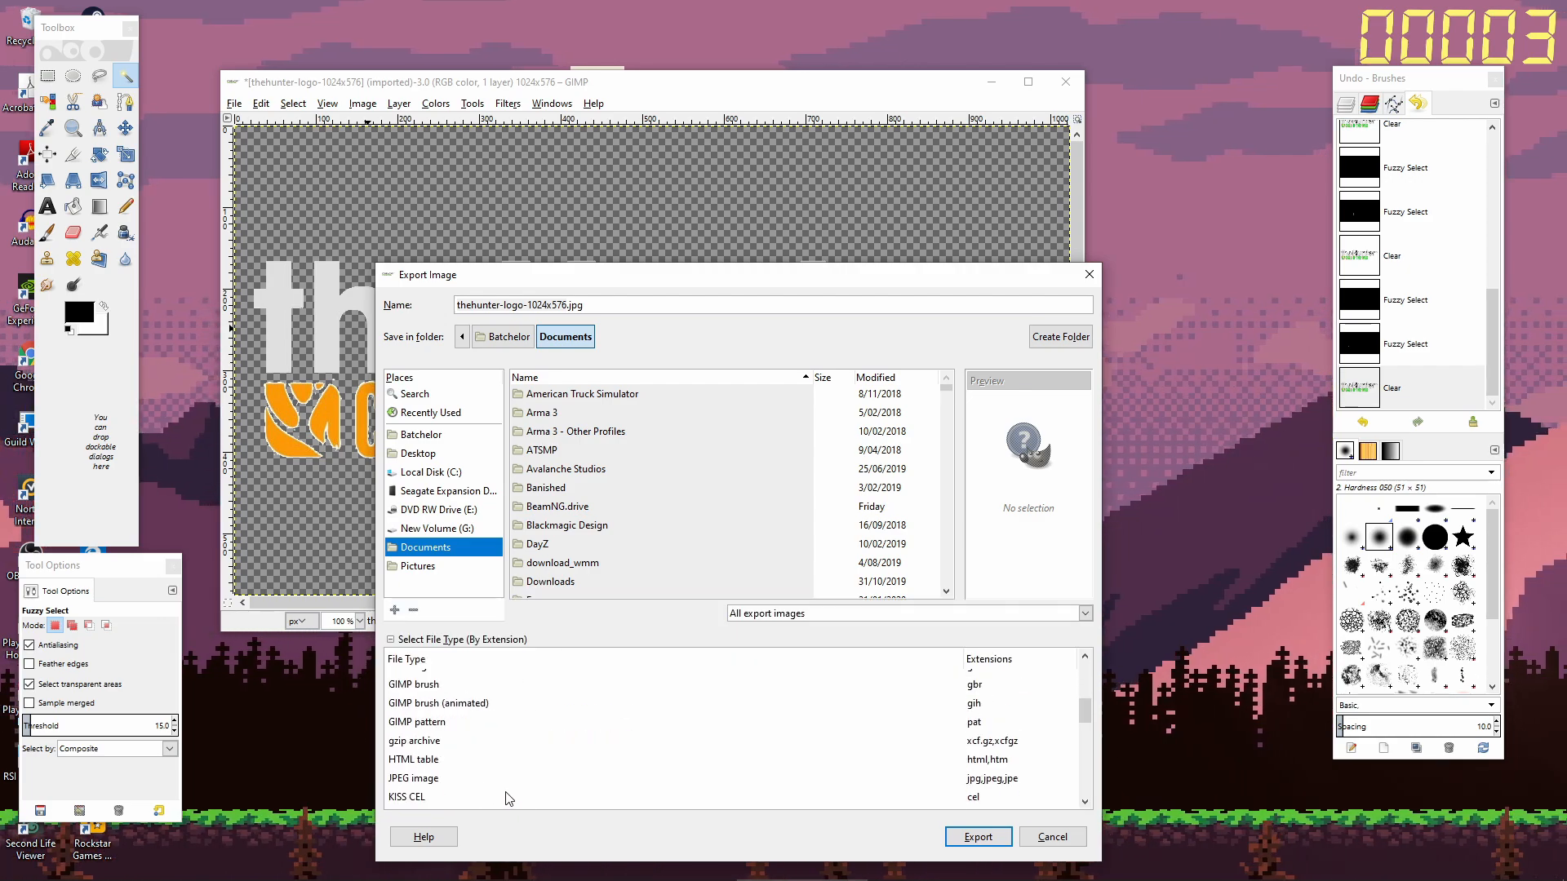
scroll(507, 798, down, 3)
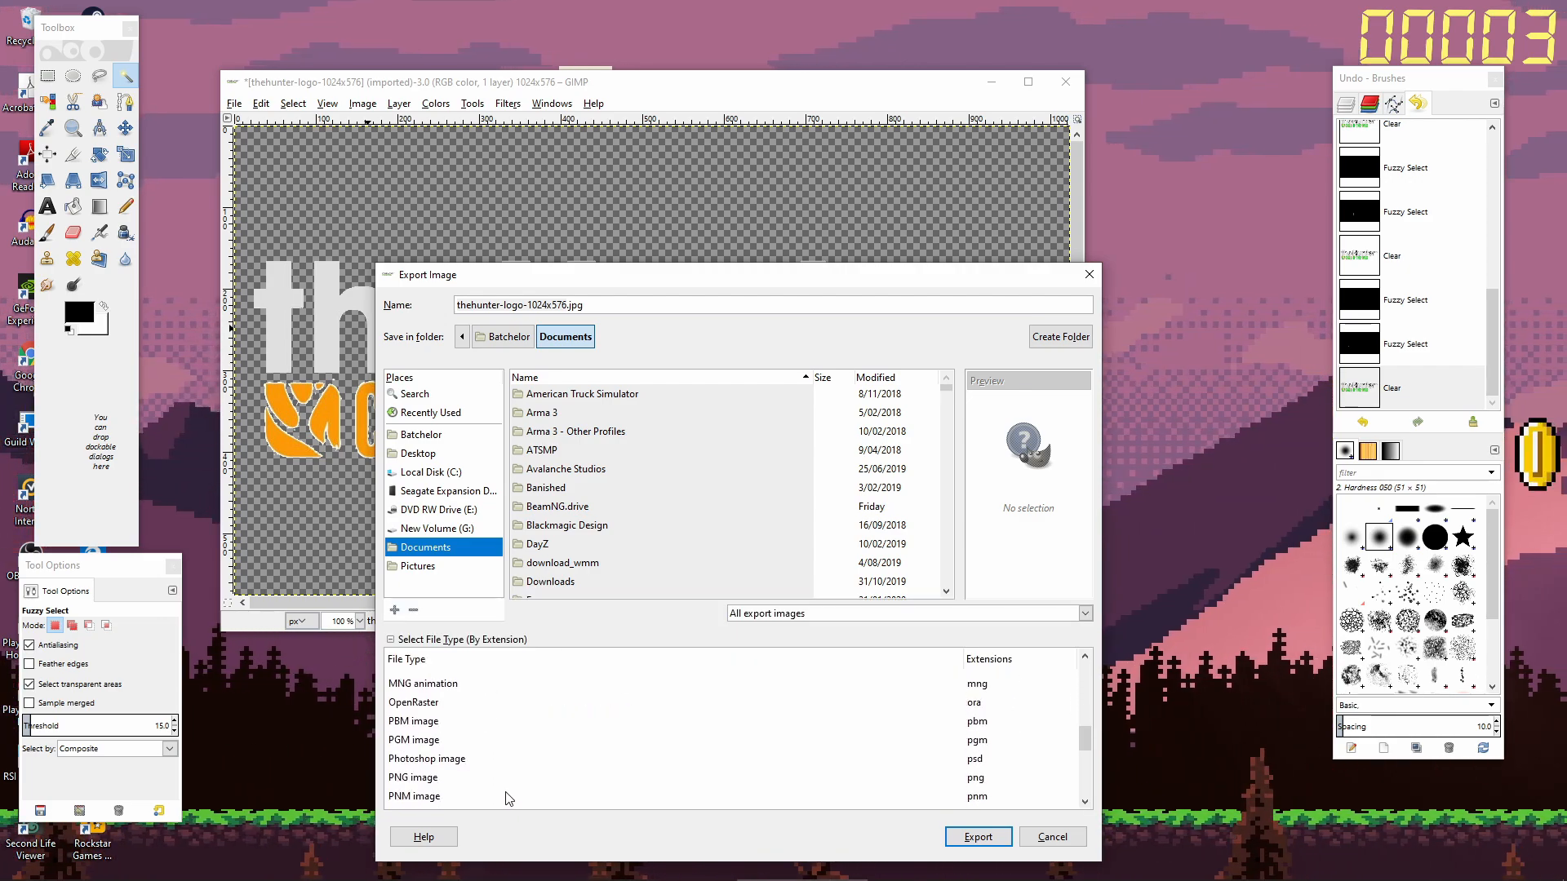
click(426, 779)
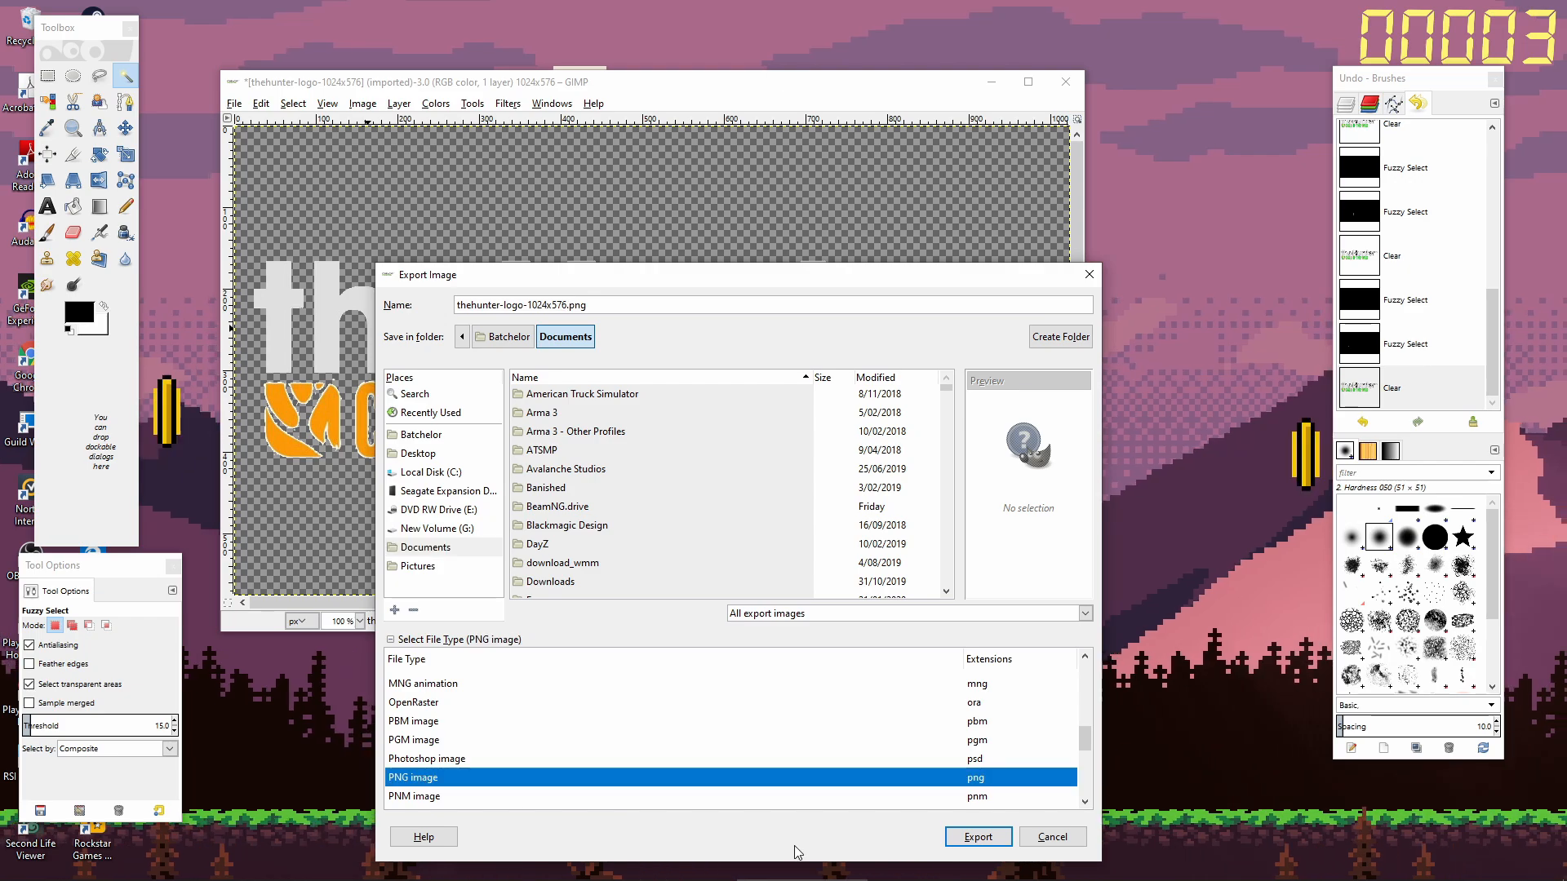
click(978, 837)
click(790, 583)
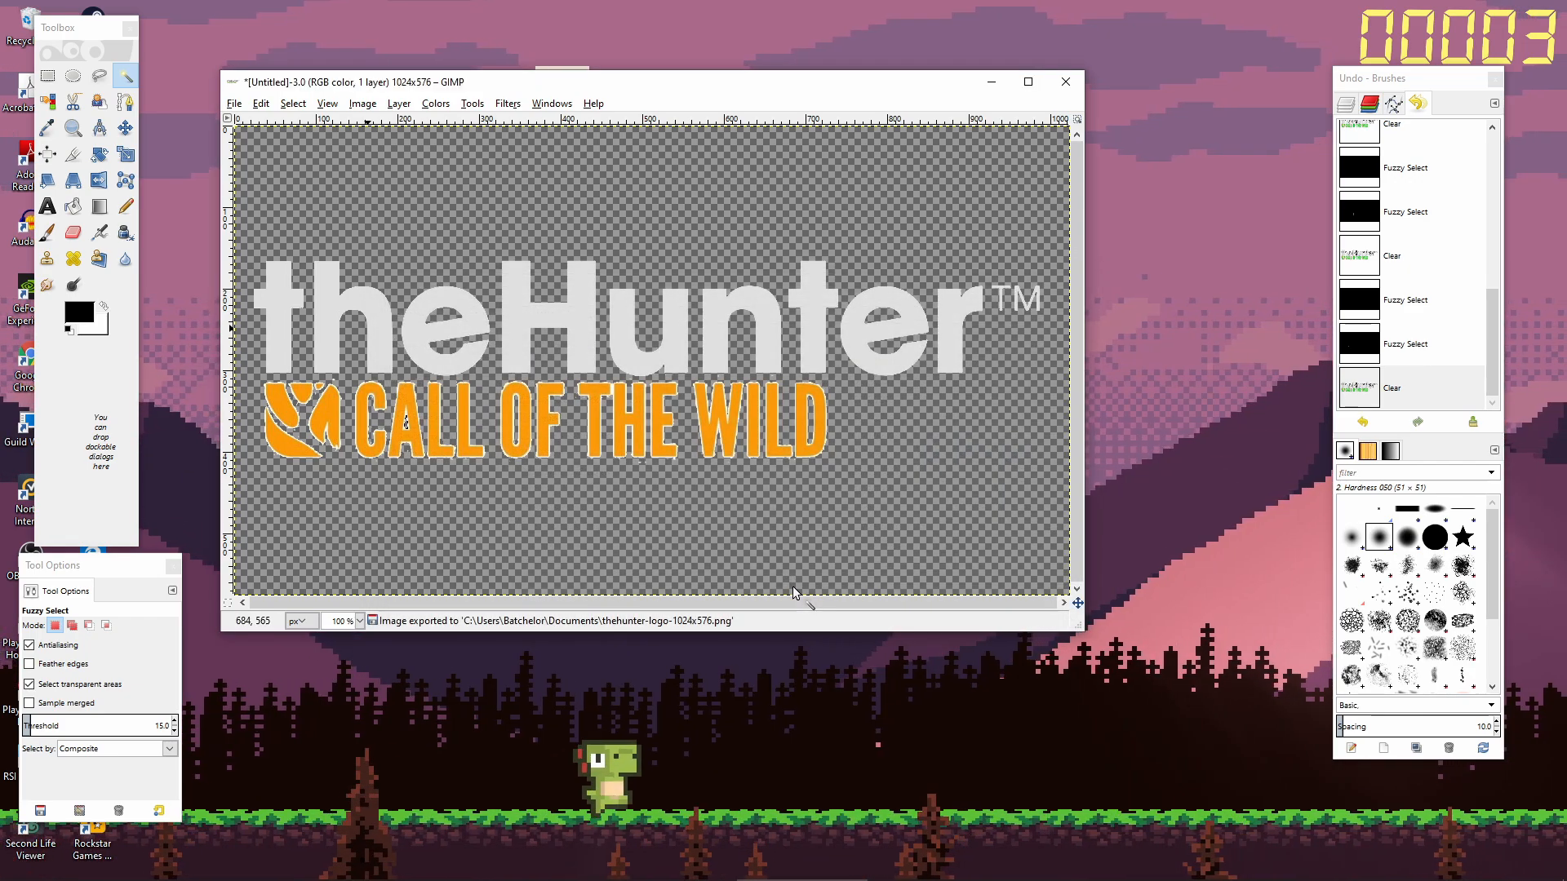
click(1066, 81)
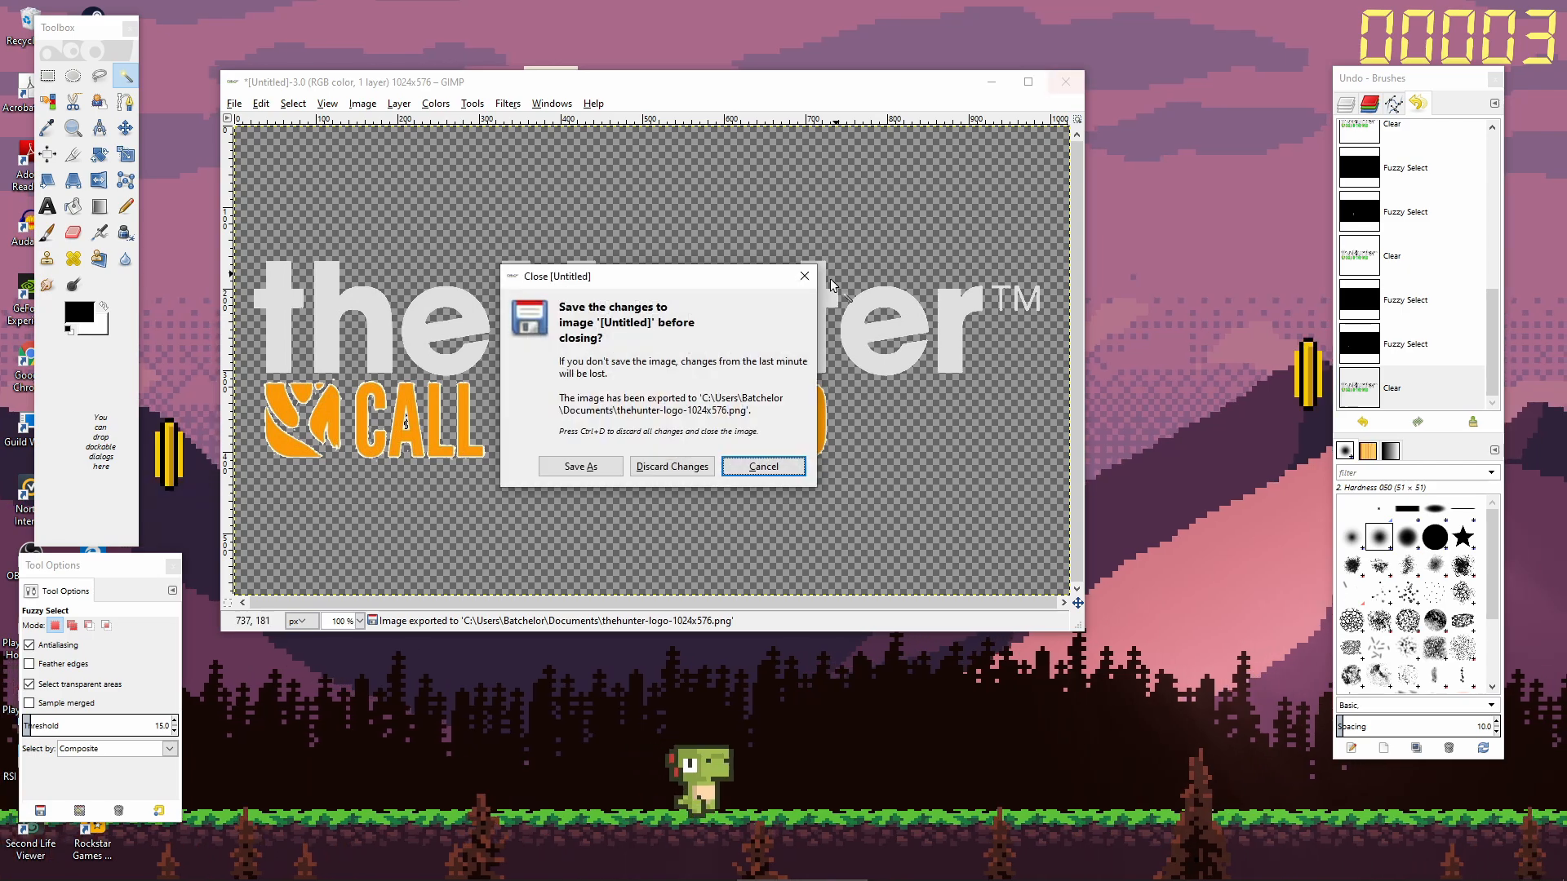
click(701, 467)
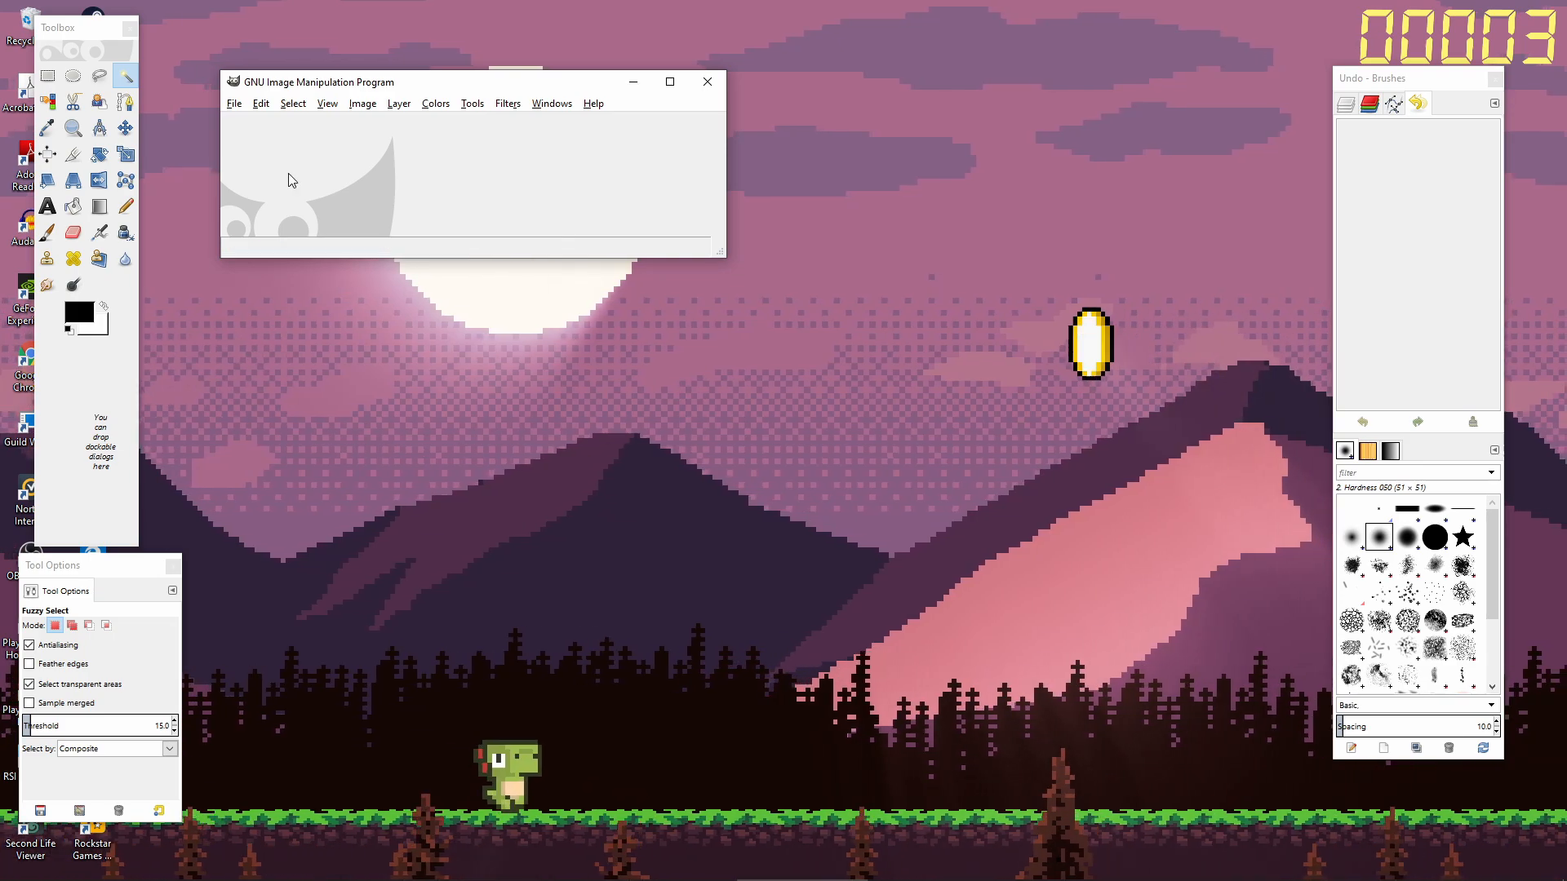
Play the theHunter Call of the wild Bear video from the Videos folder to examine its logo overlay, and close the player.
click(234, 104)
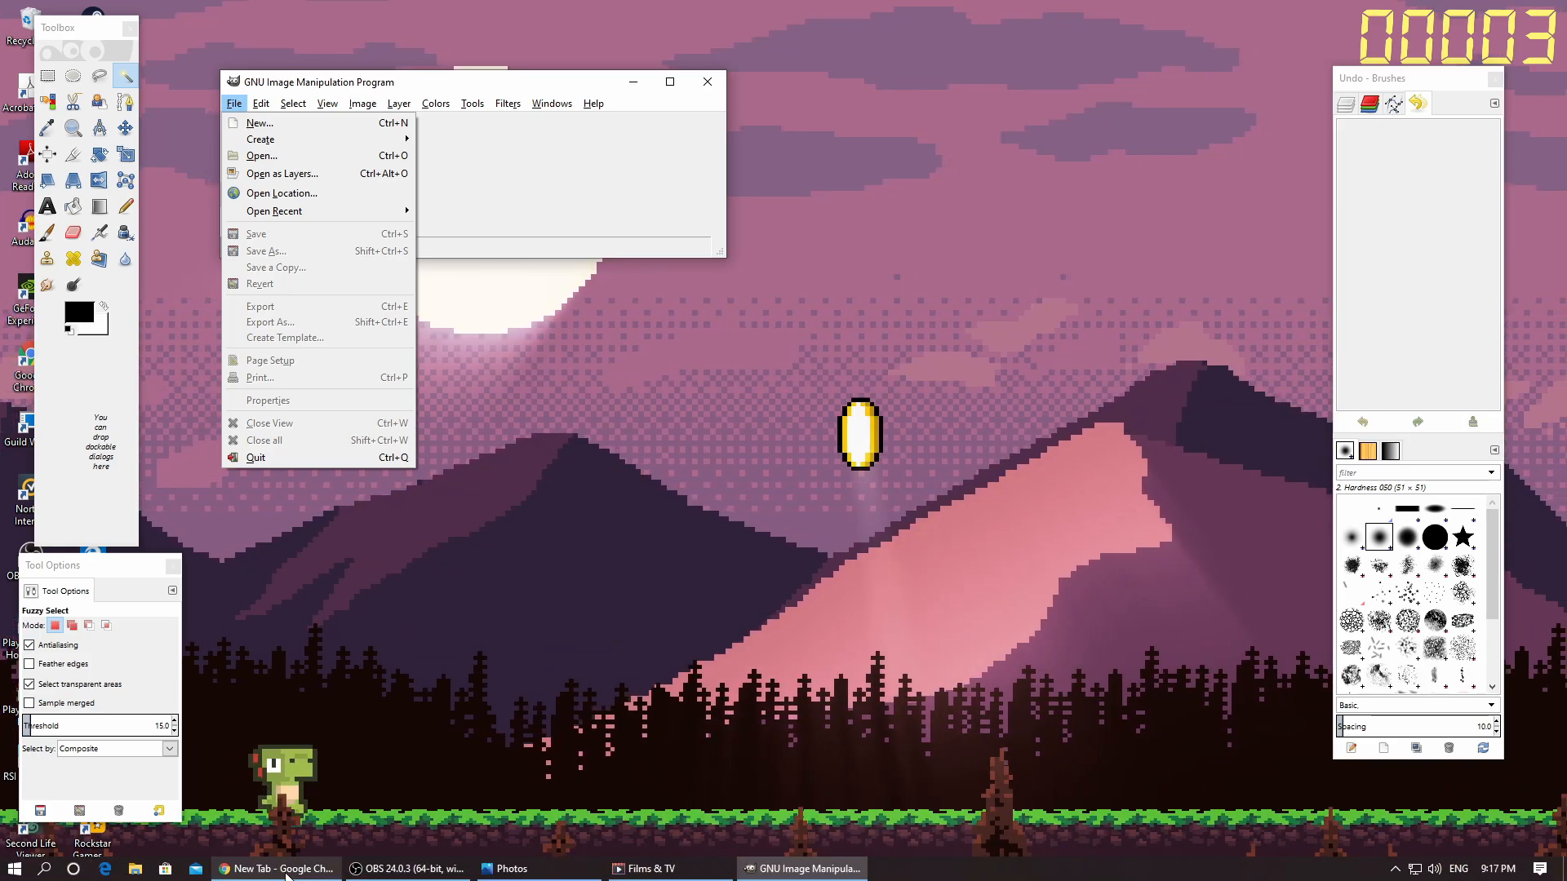
click(135, 870)
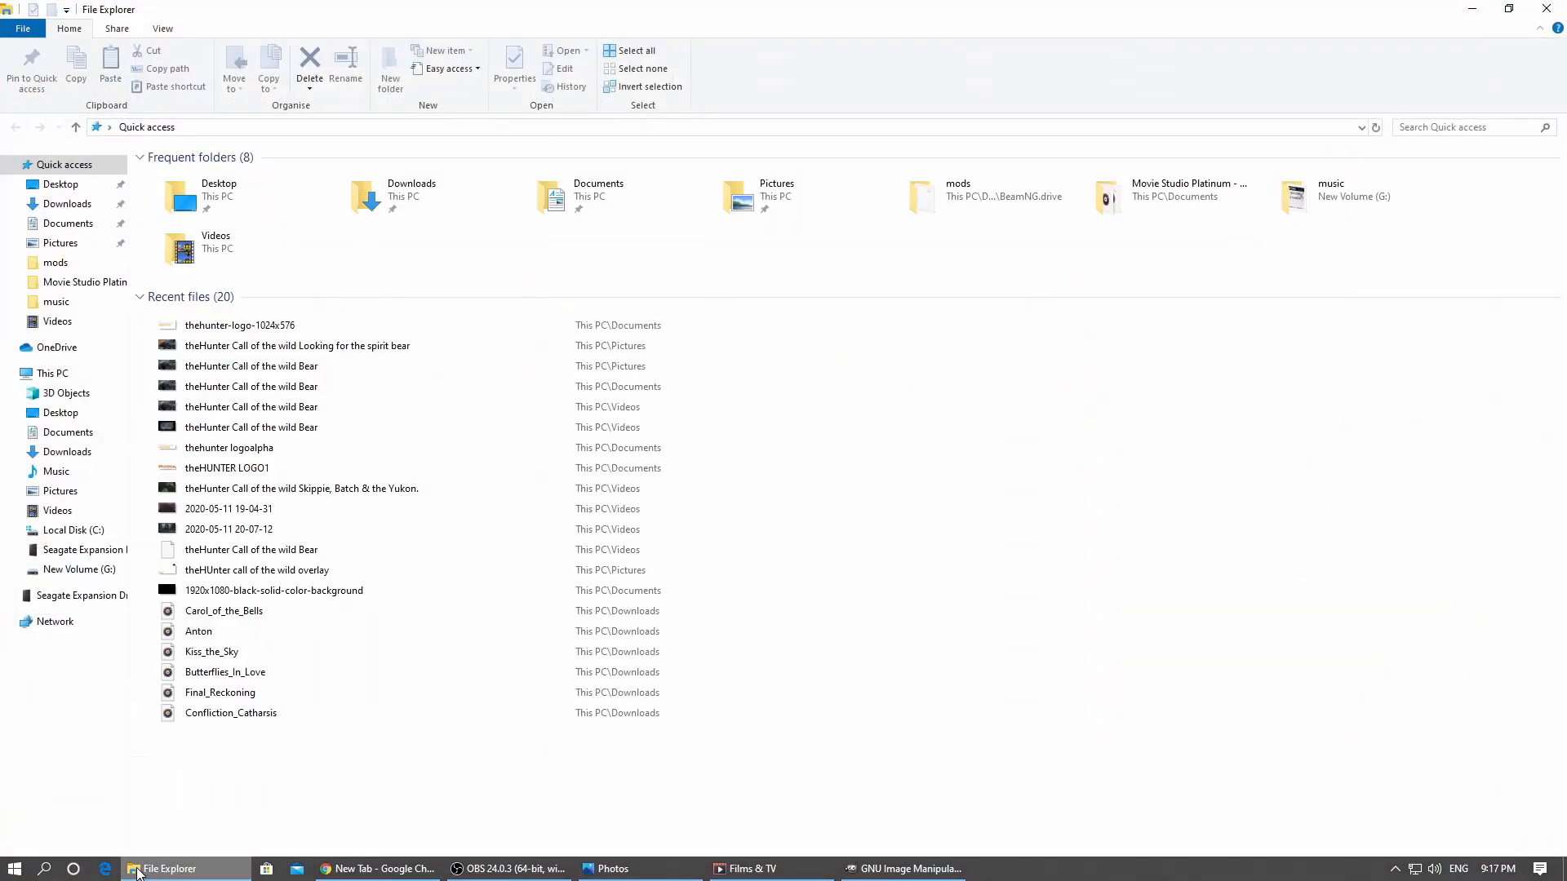
double_click(219, 245)
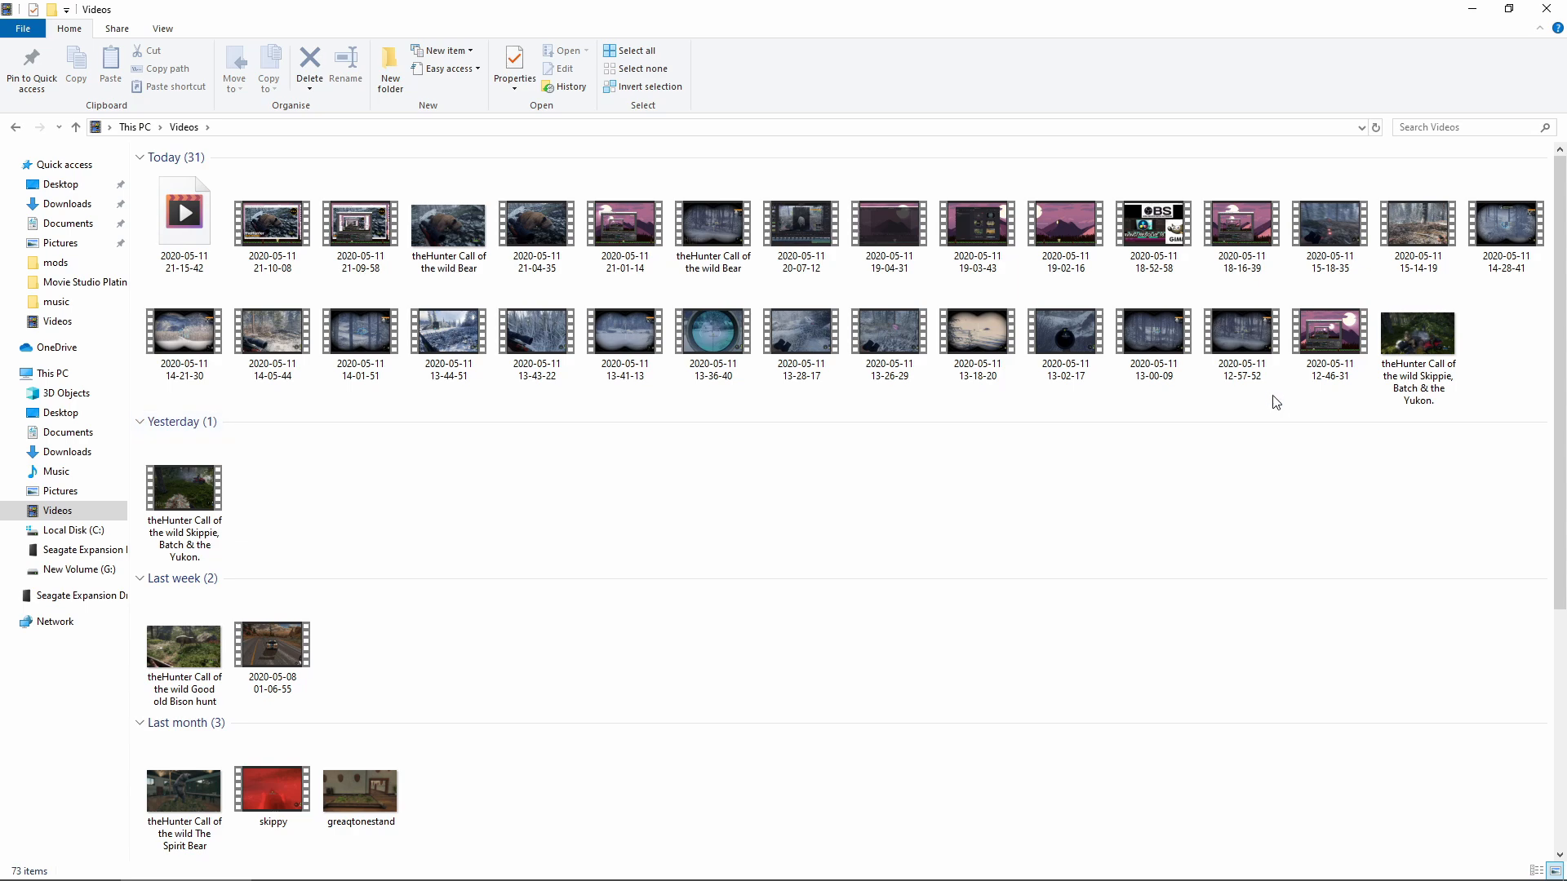
double_click(718, 232)
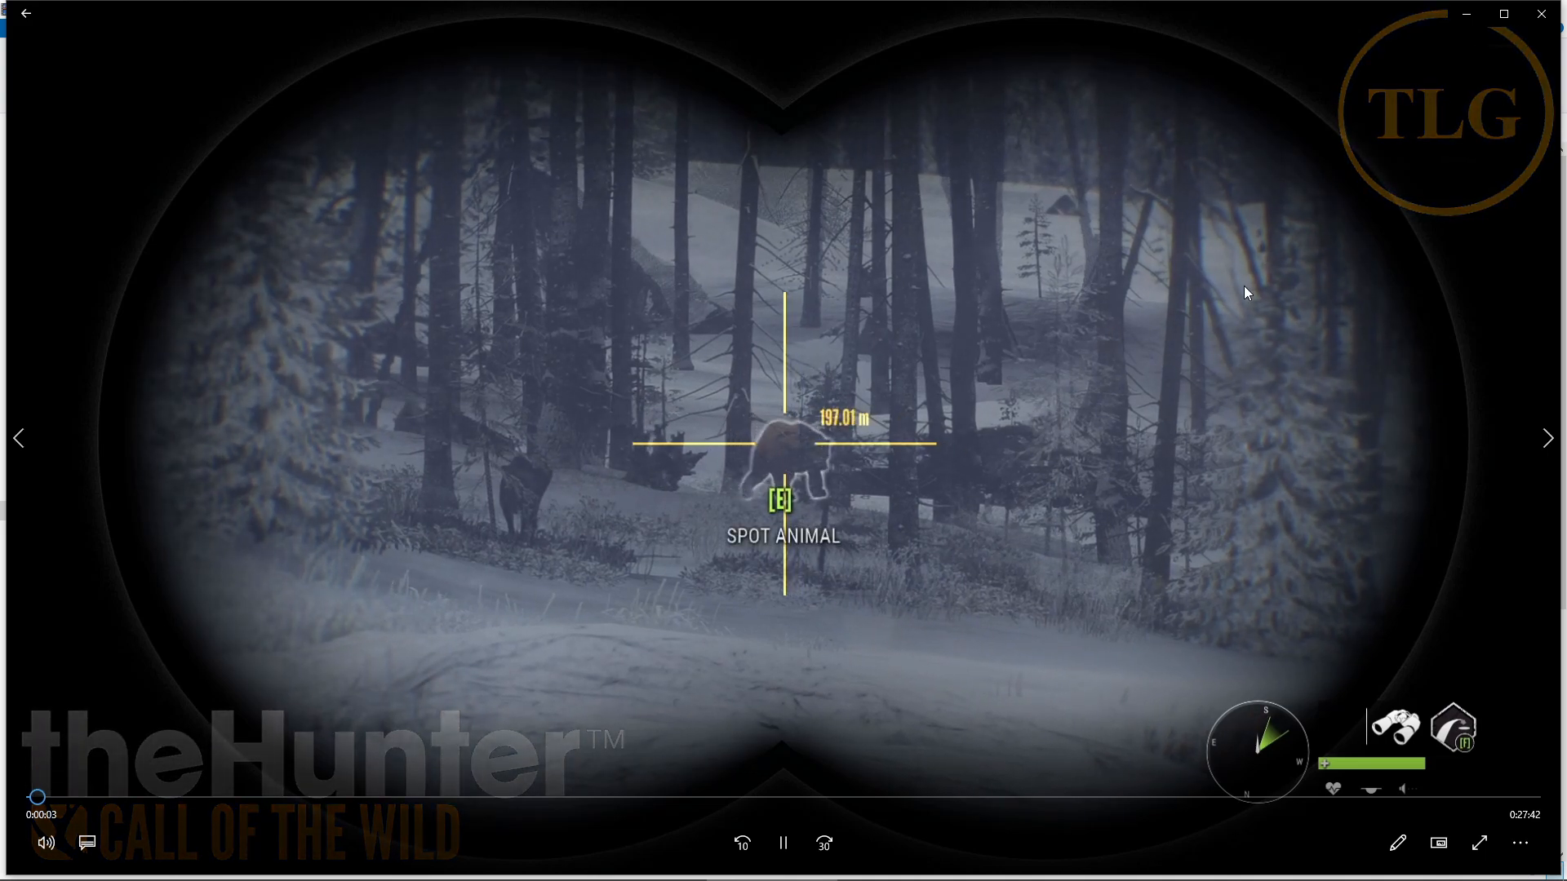
click(1541, 13)
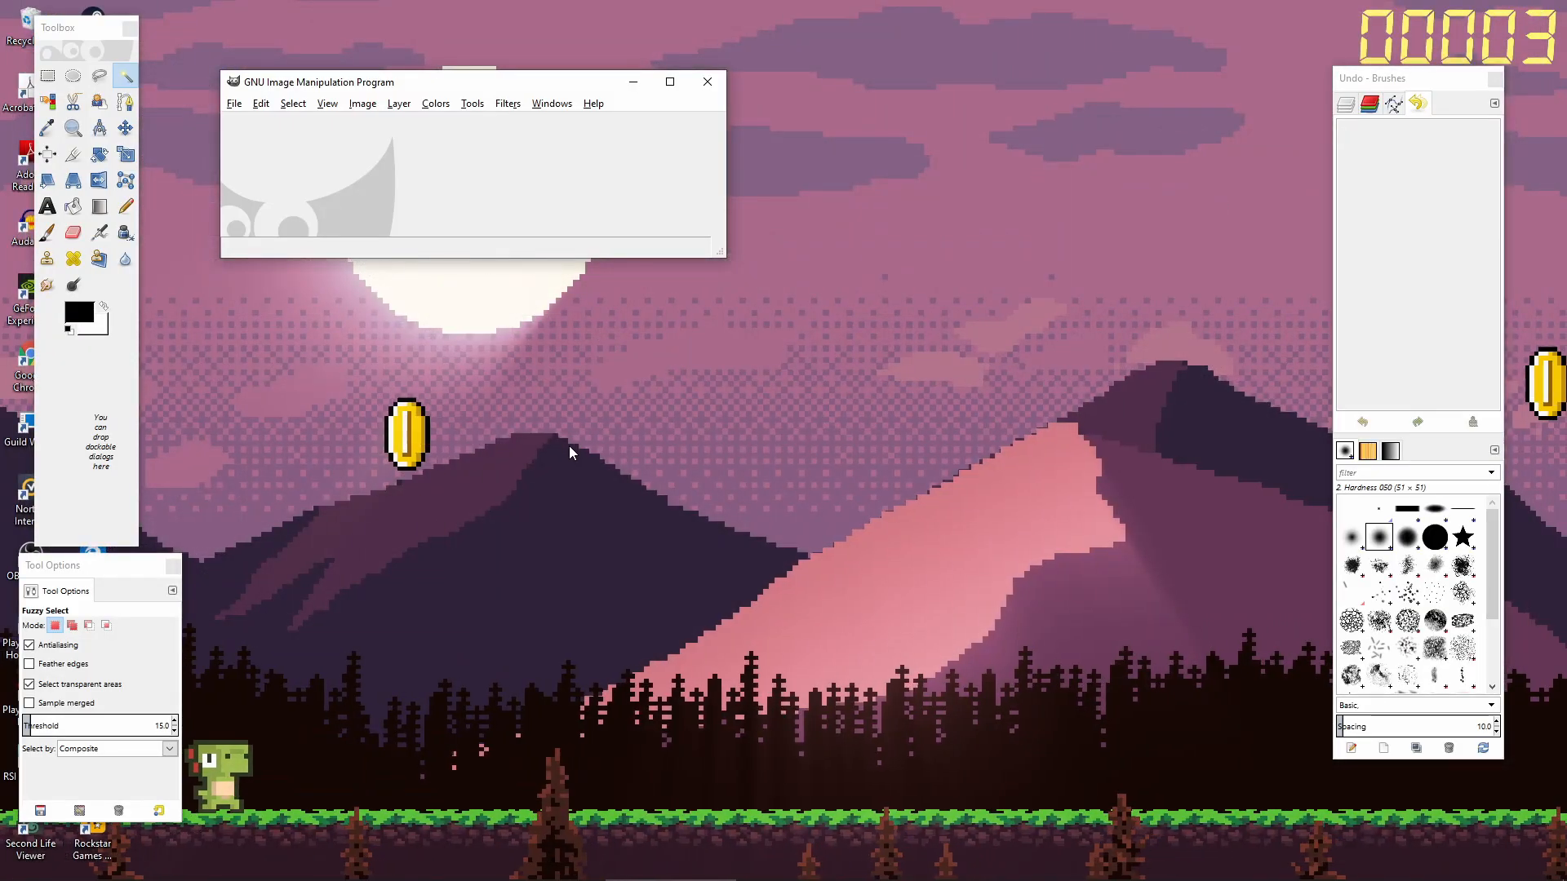
Open 1920x1080-black-solid-color-background.jpg from the Documents folder as a layer.
click(234, 103)
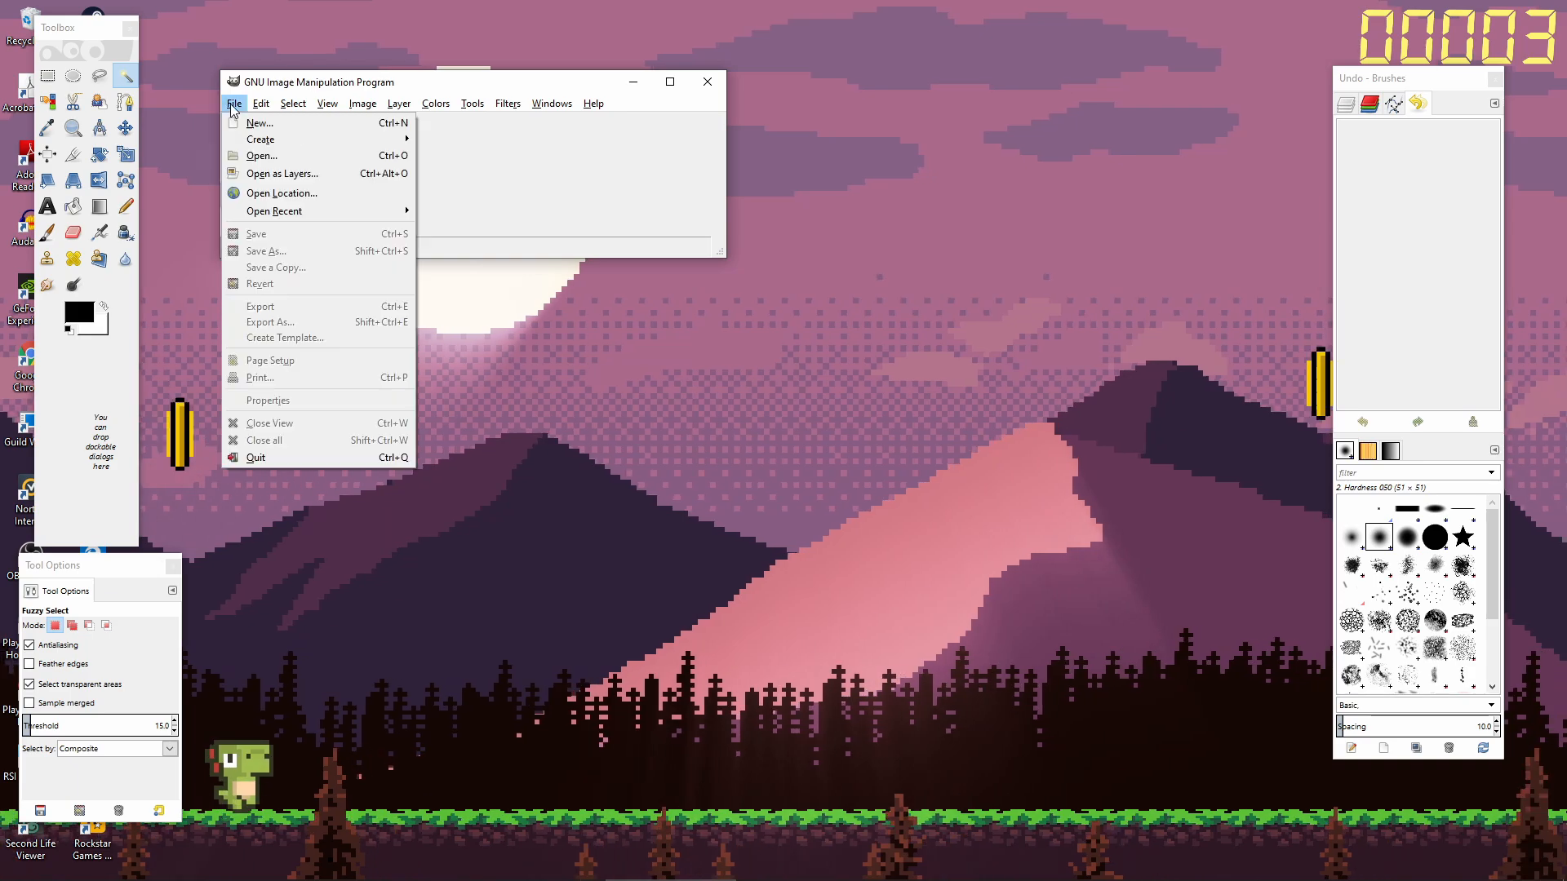
click(271, 174)
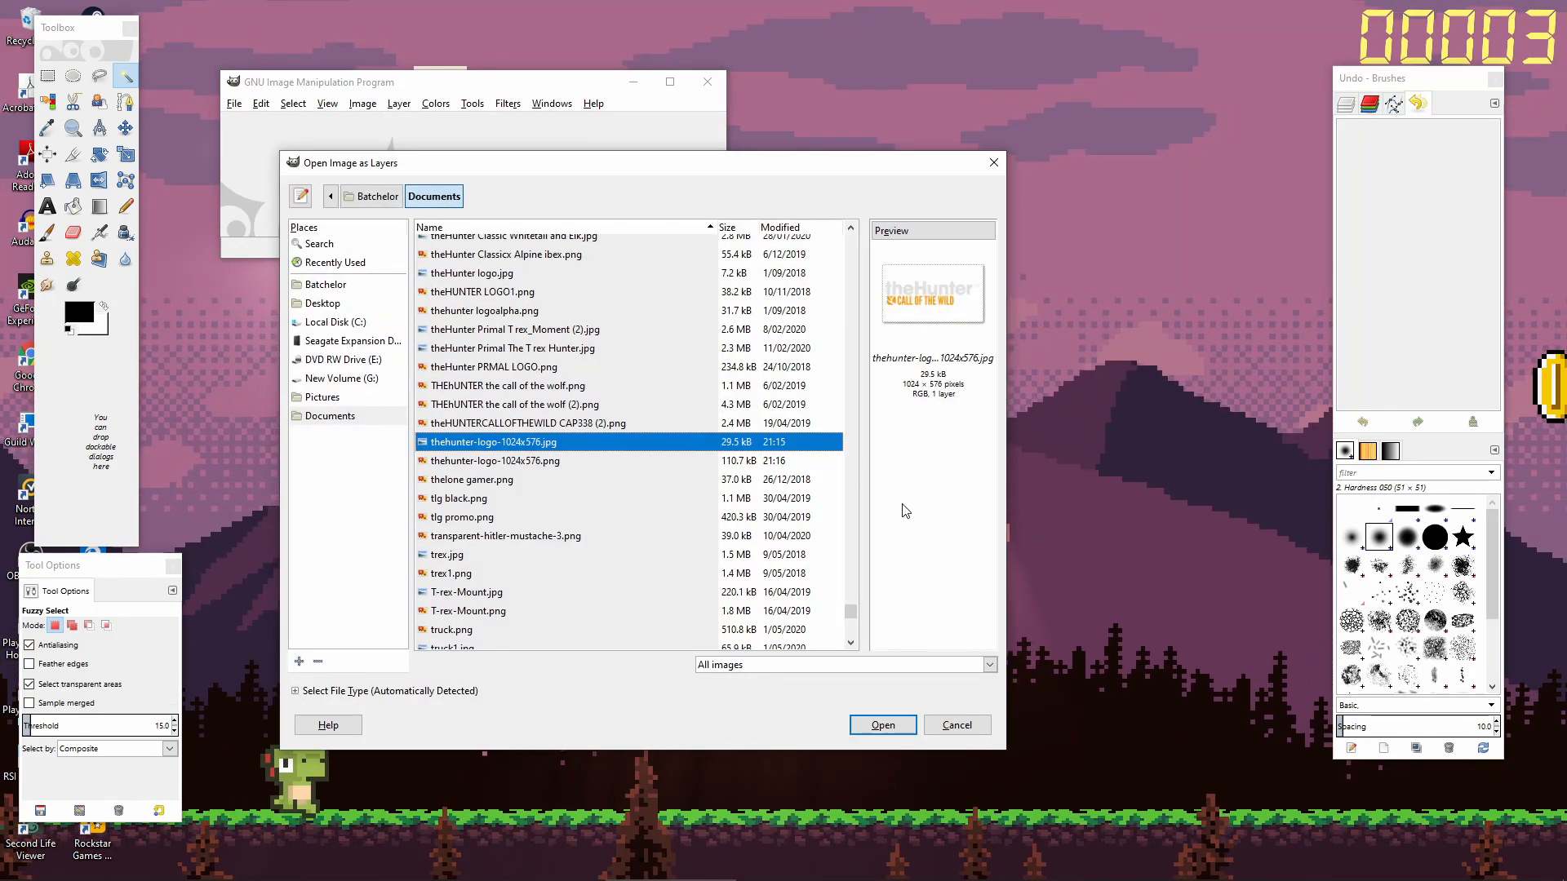
drag(861, 615, 885, 230)
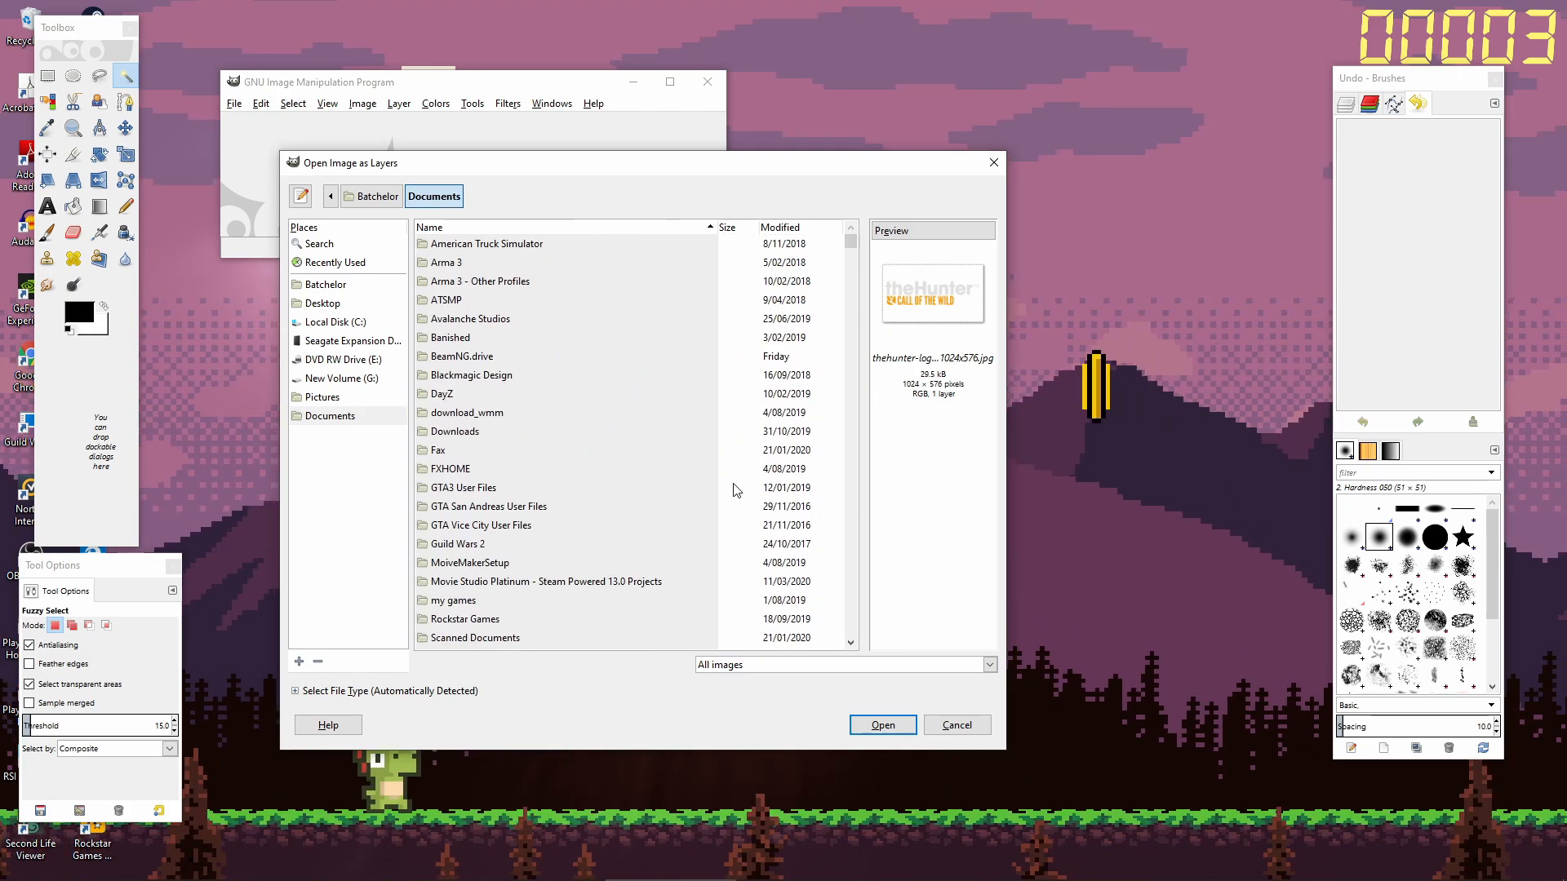
scroll(721, 528, down, 8)
scroll(721, 534, down, 4)
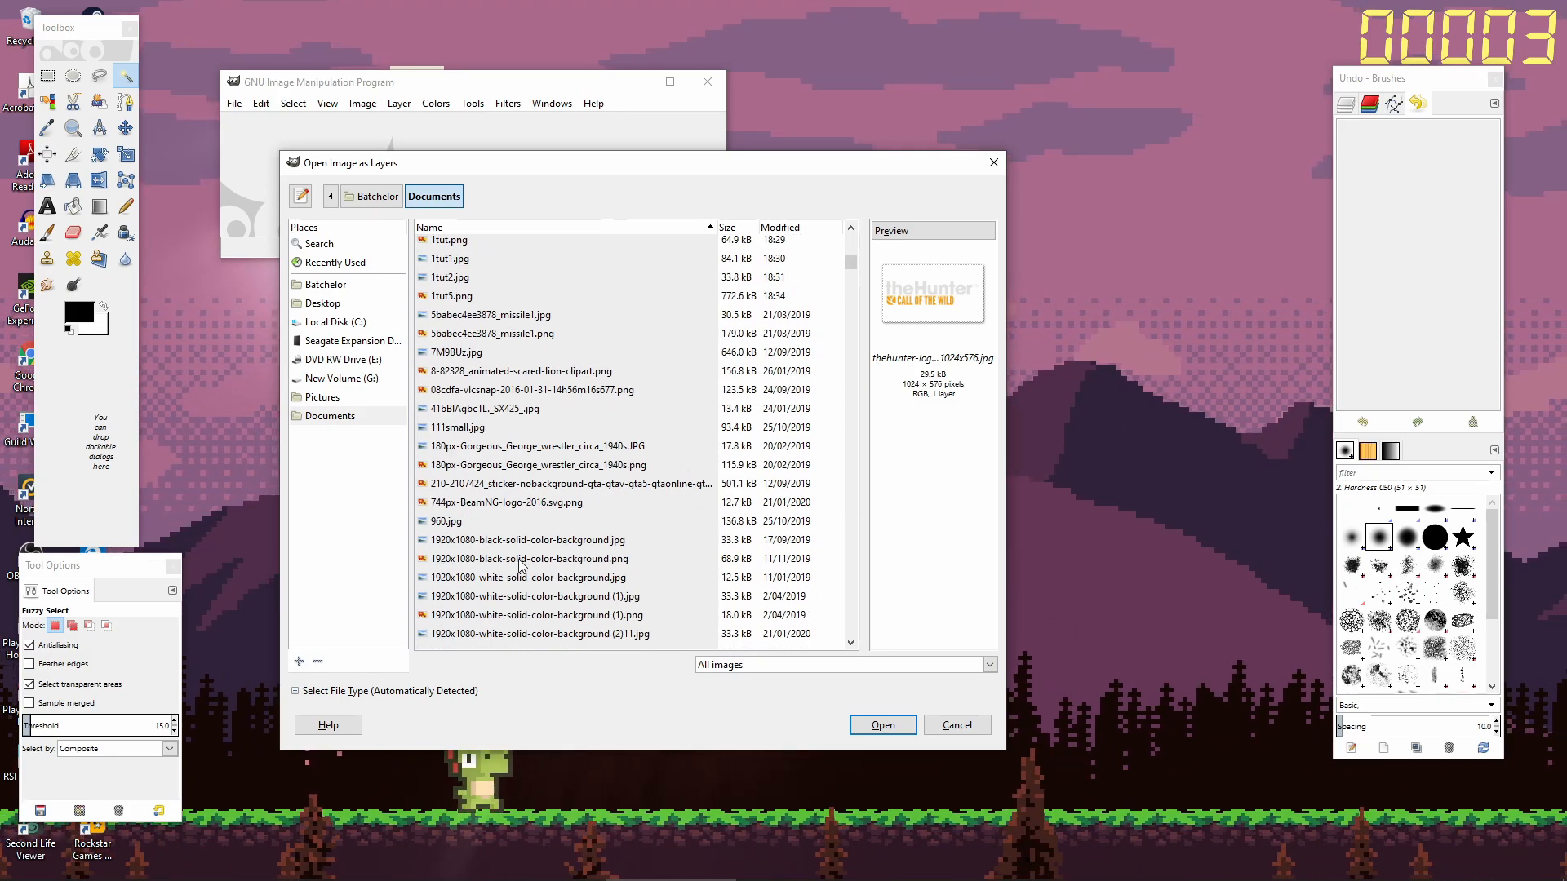
click(439, 542)
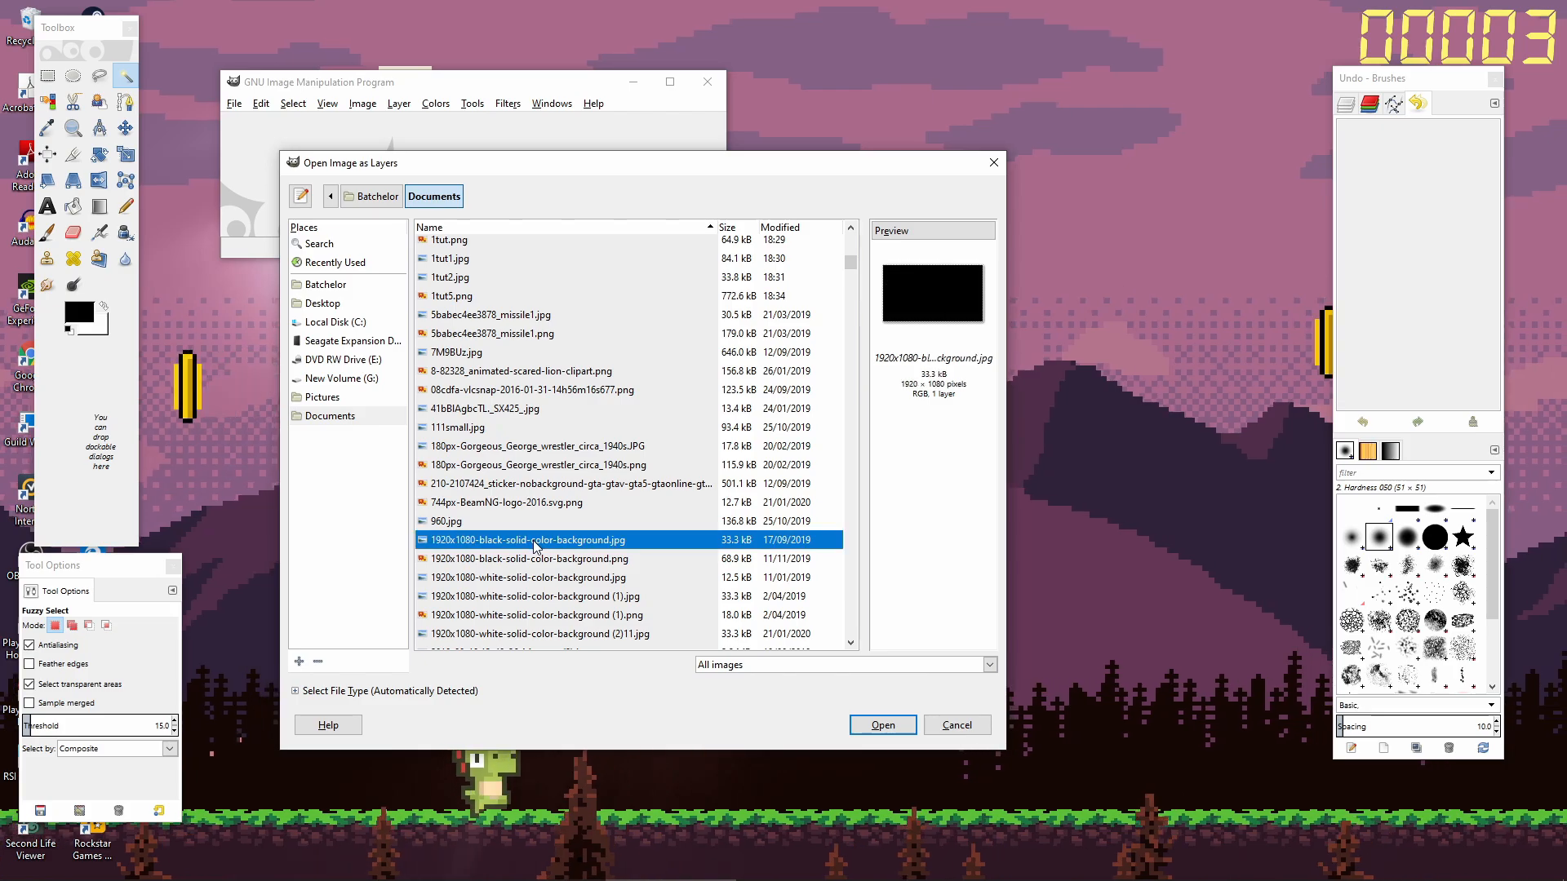
click(884, 725)
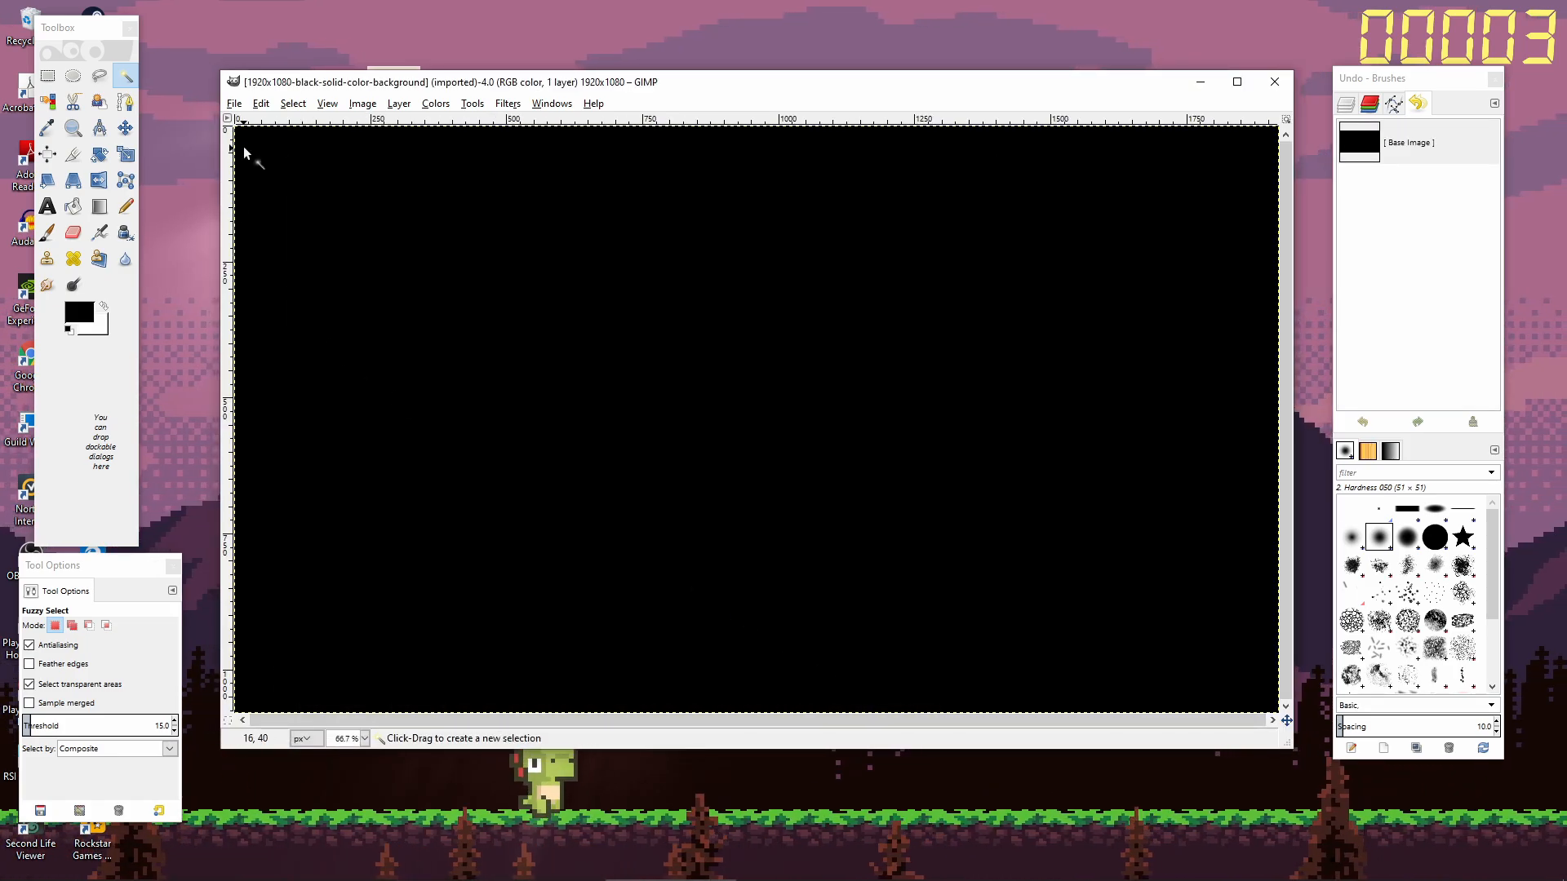
Add thehunter-logo-1024x576.png from the Documents folder as a new layer over the black background.
click(236, 104)
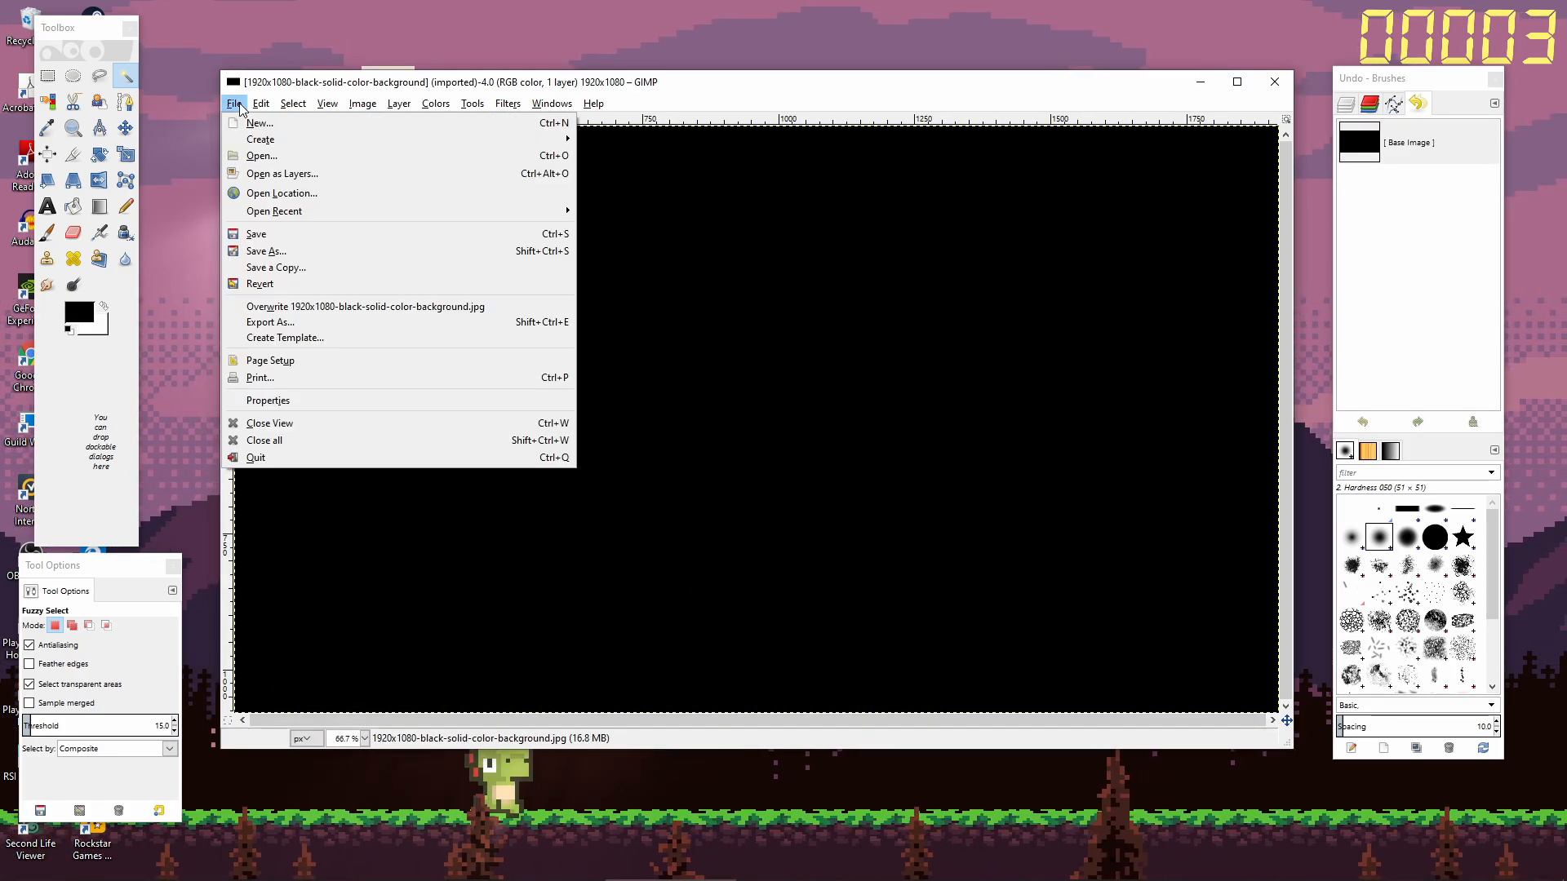
click(275, 176)
drag(852, 267, 850, 628)
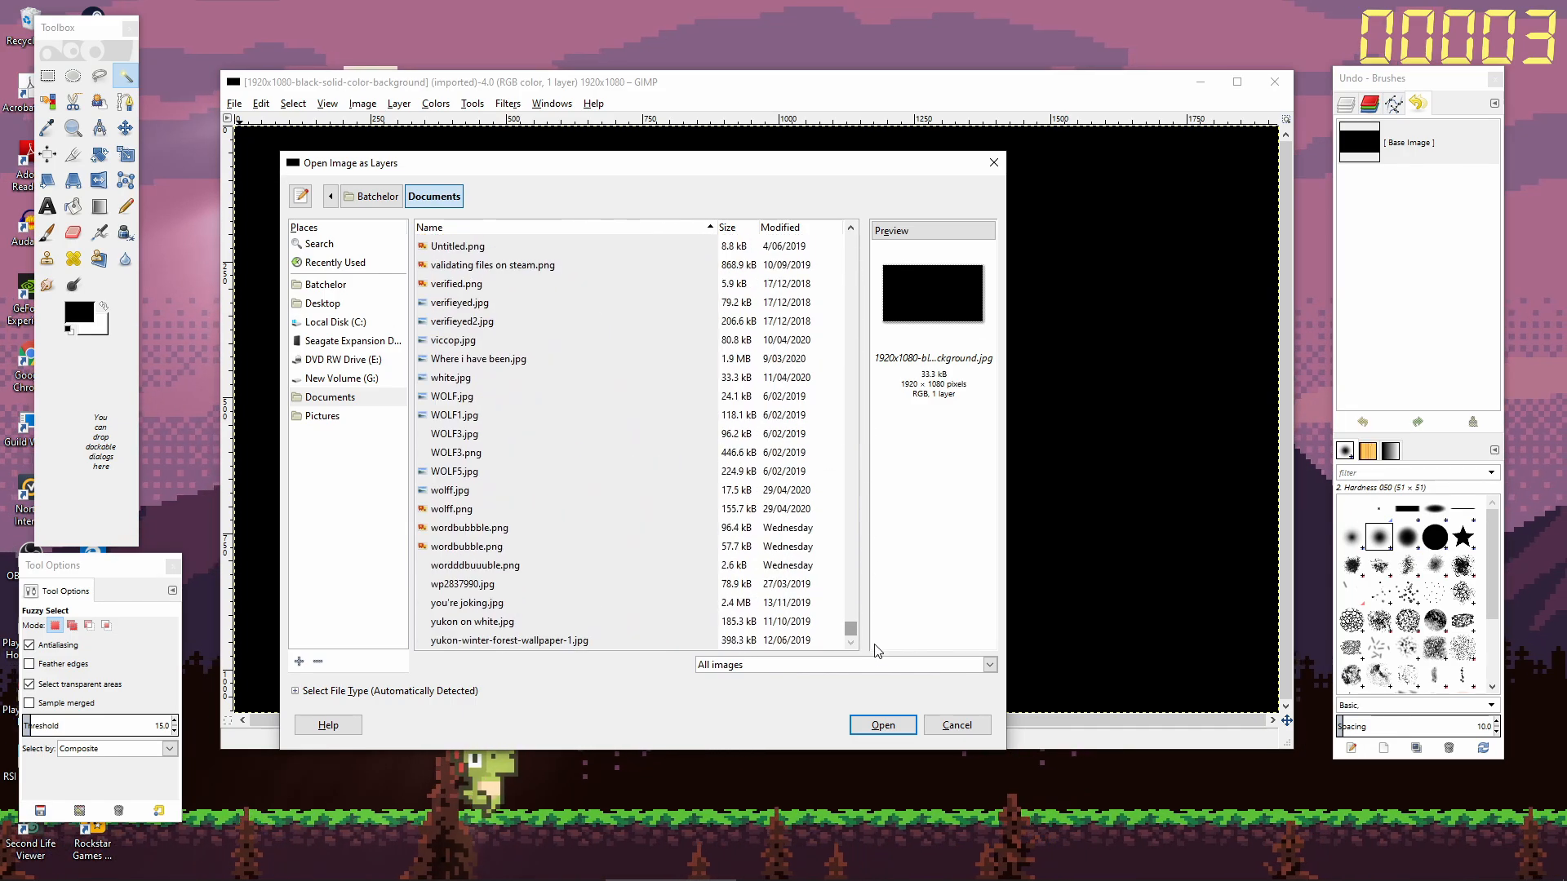
scroll(643, 561, up, 3)
scroll(643, 561, up, 3)
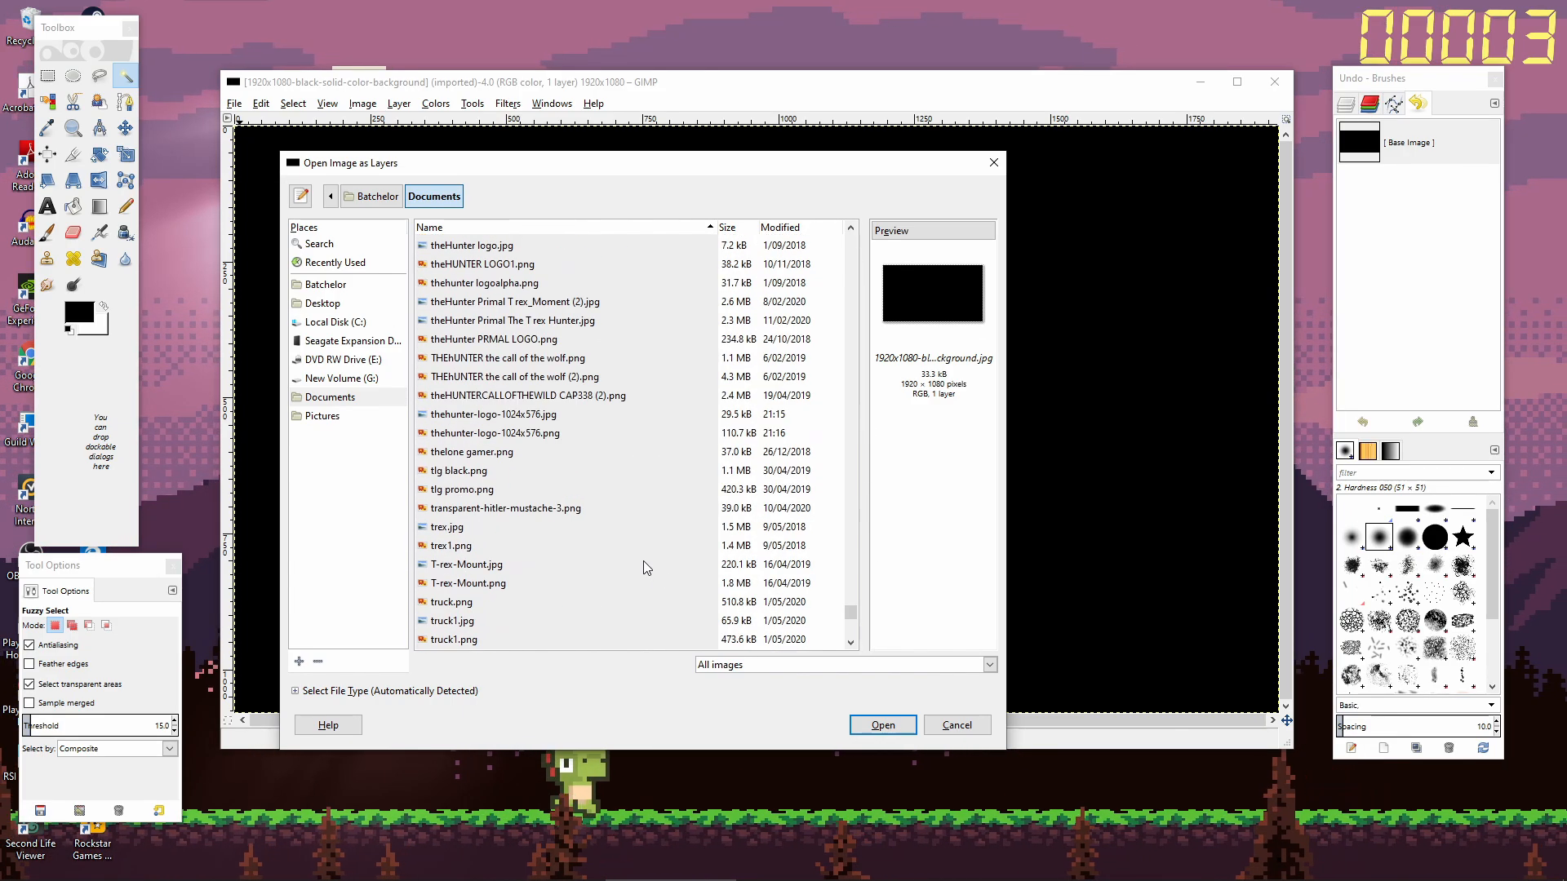
click(529, 438)
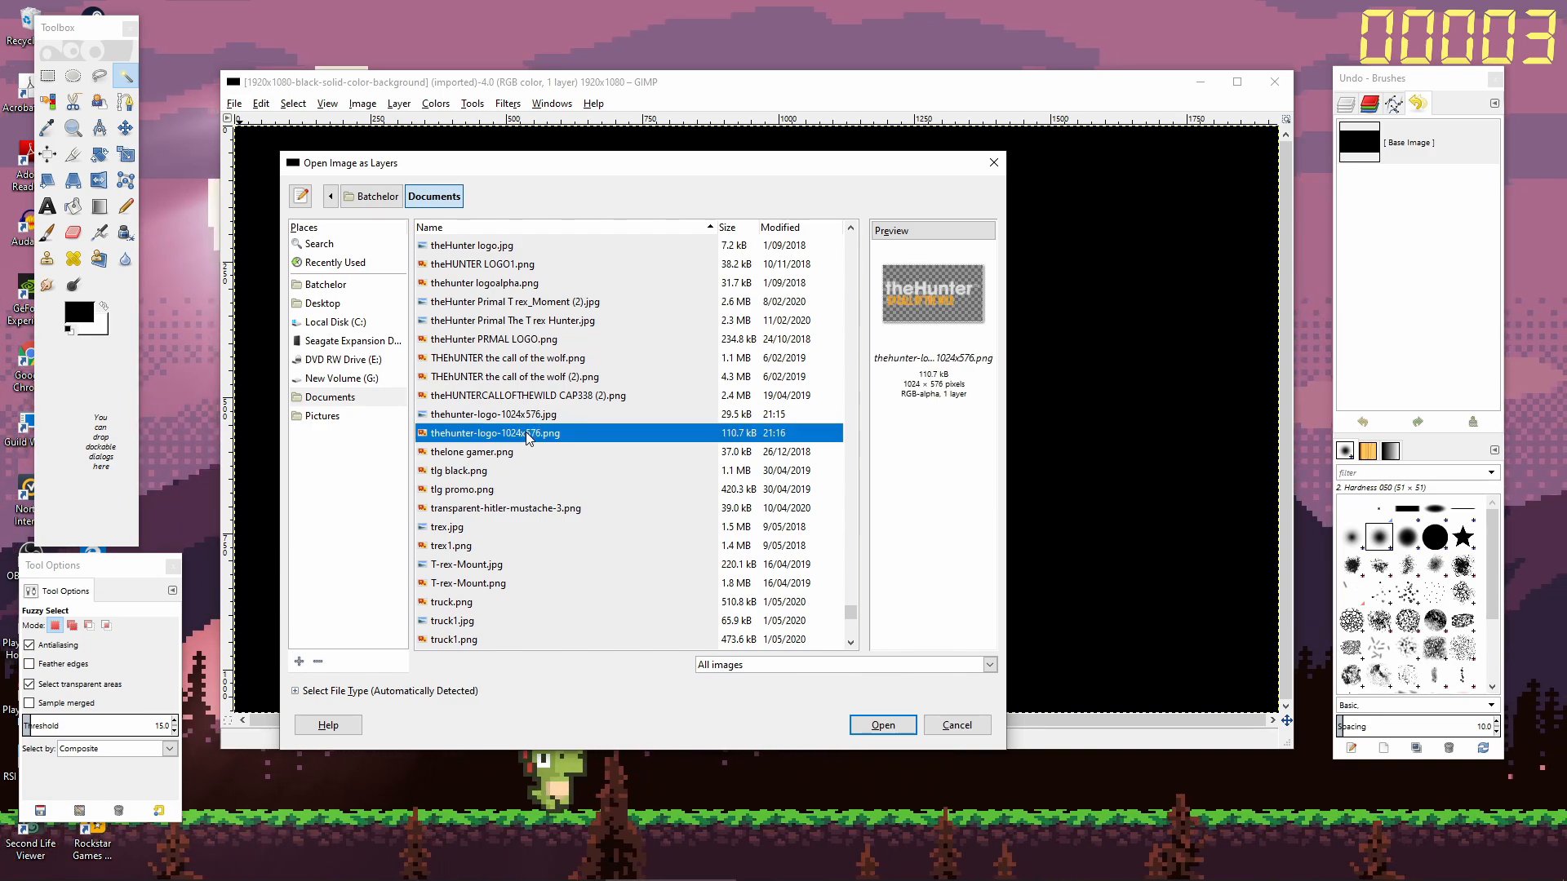
click(910, 725)
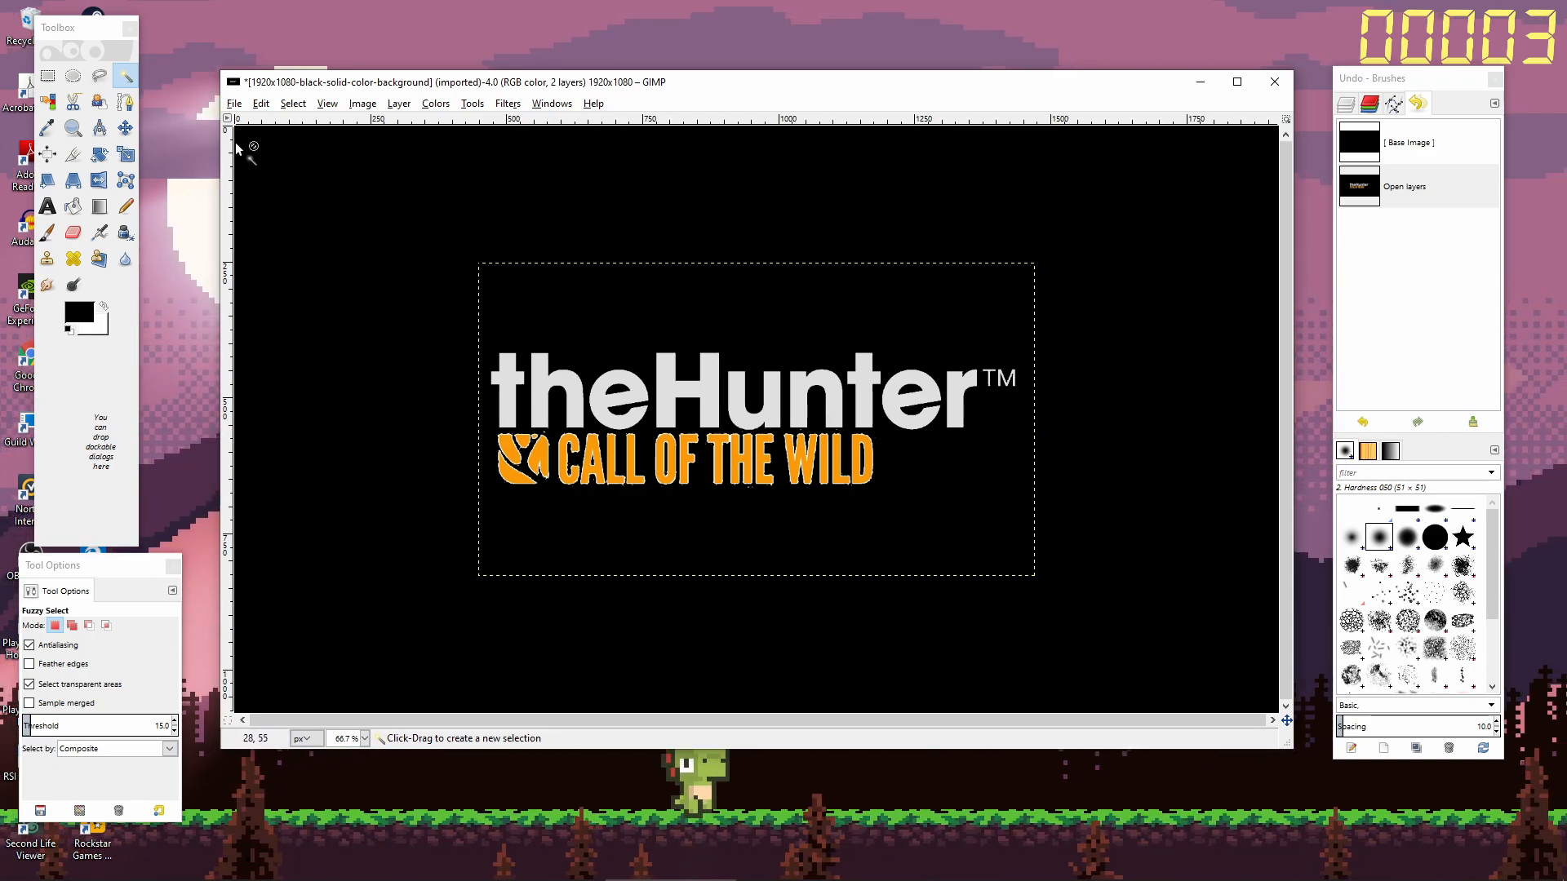
Move theHunter logo layer into the lower-left corner of the black canvas.
click(235, 107)
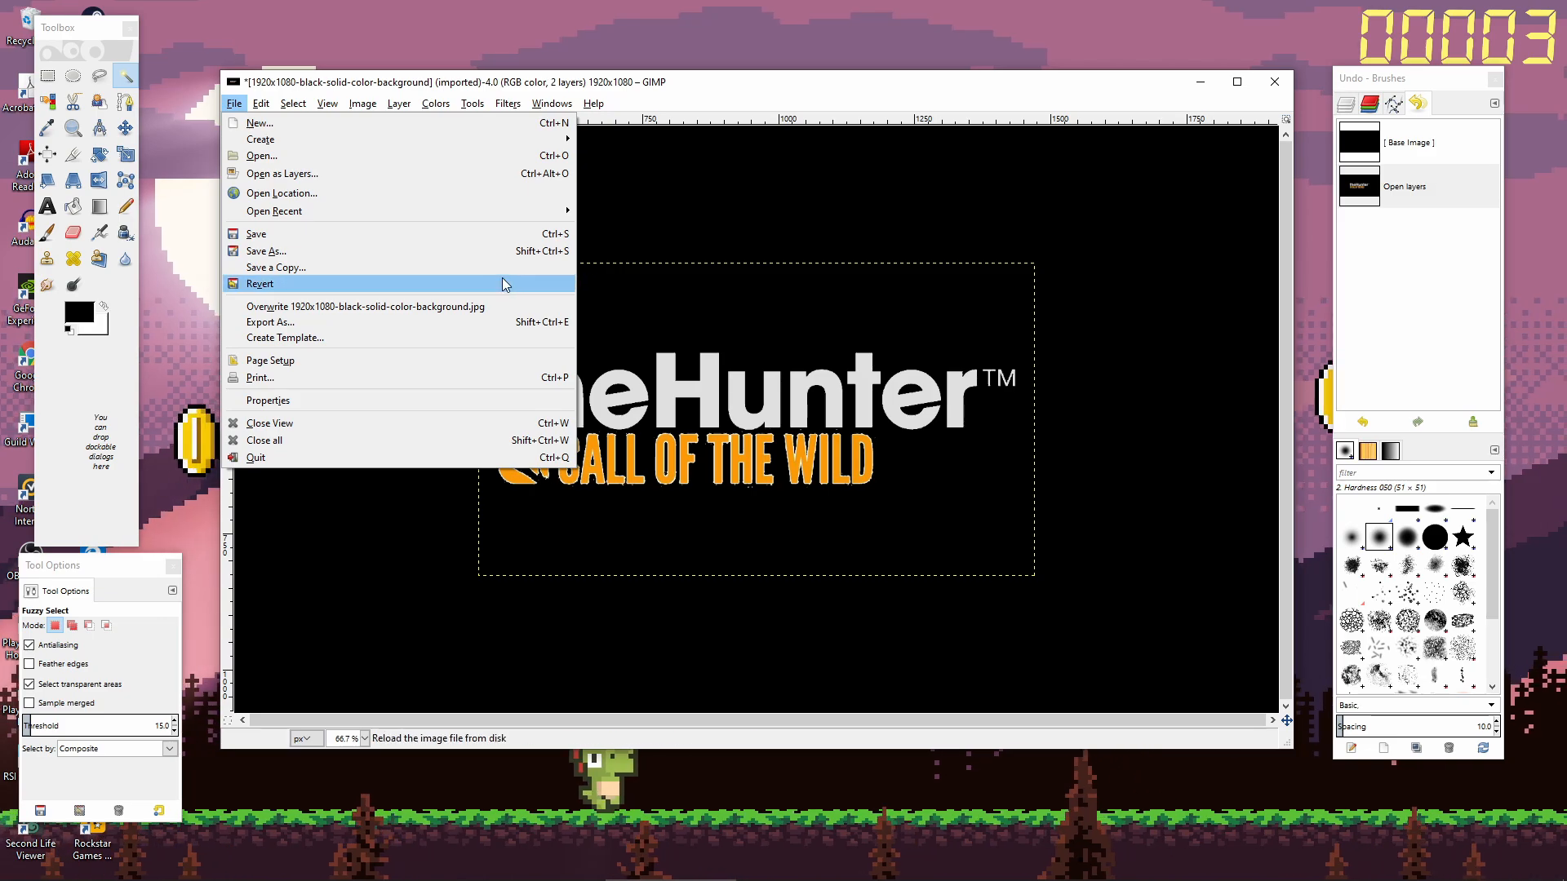
click(174, 193)
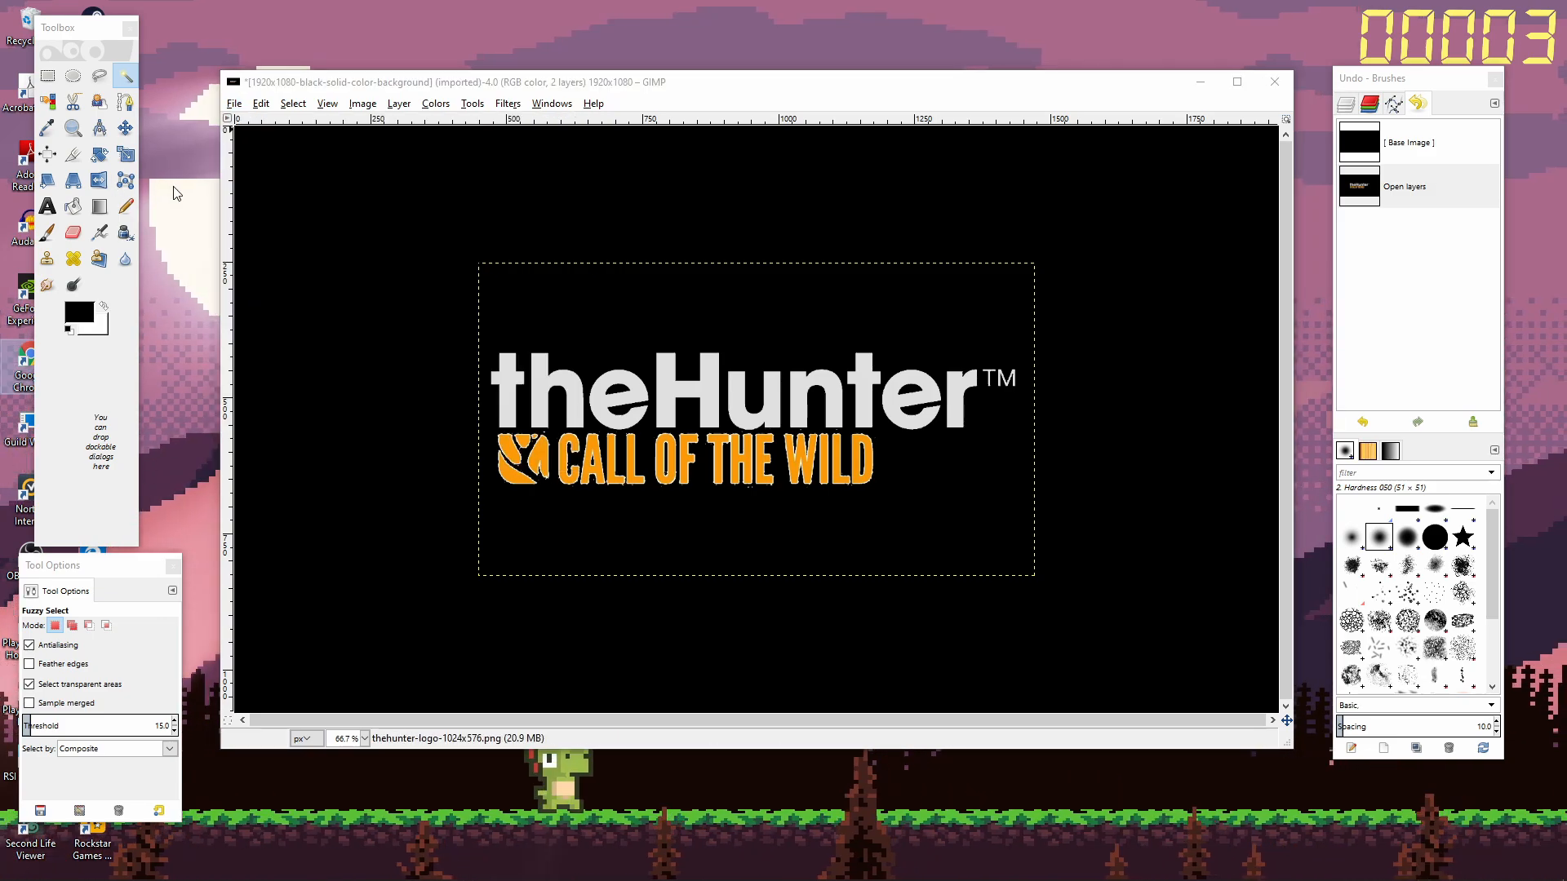
click(127, 129)
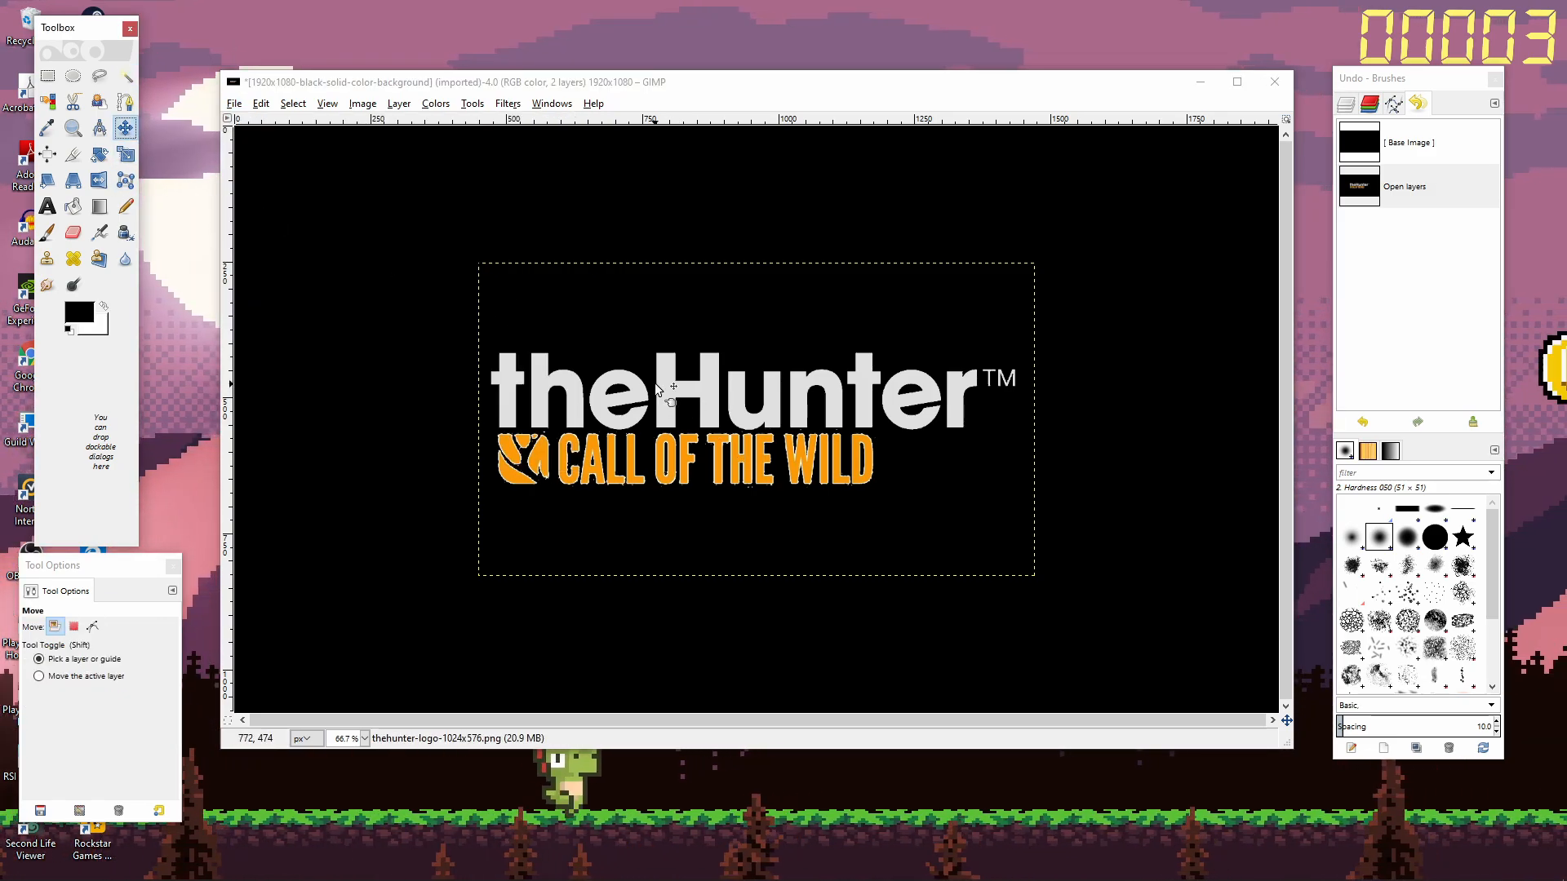
drag(675, 408, 425, 618)
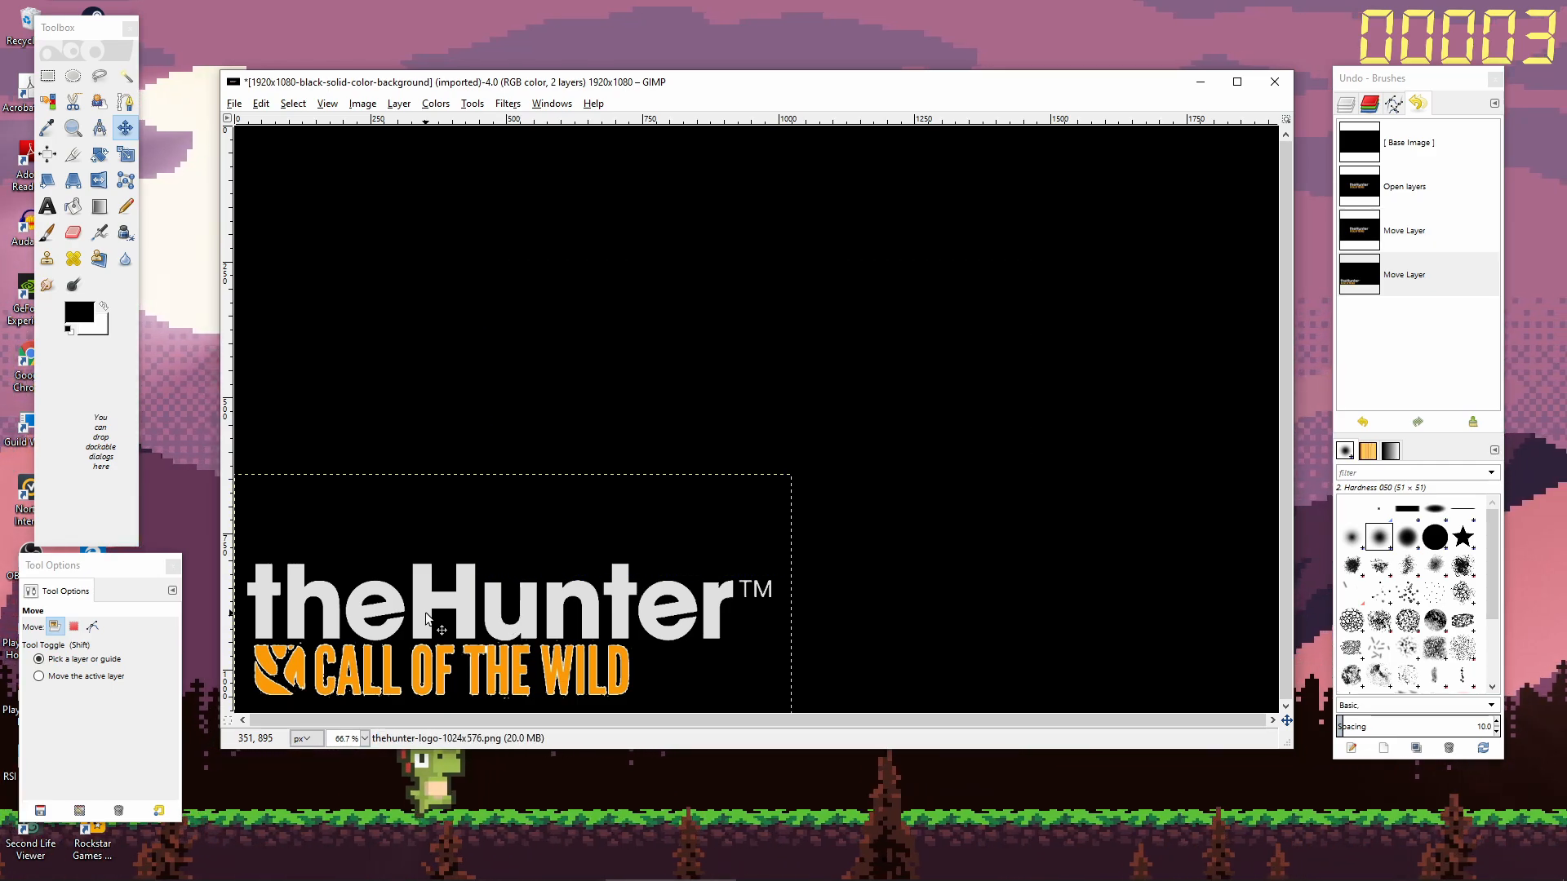
Add Untitledyellow.png from the Pictures folder as a layer and move the TLG logo into the canvas's upper-right corner.
click(234, 104)
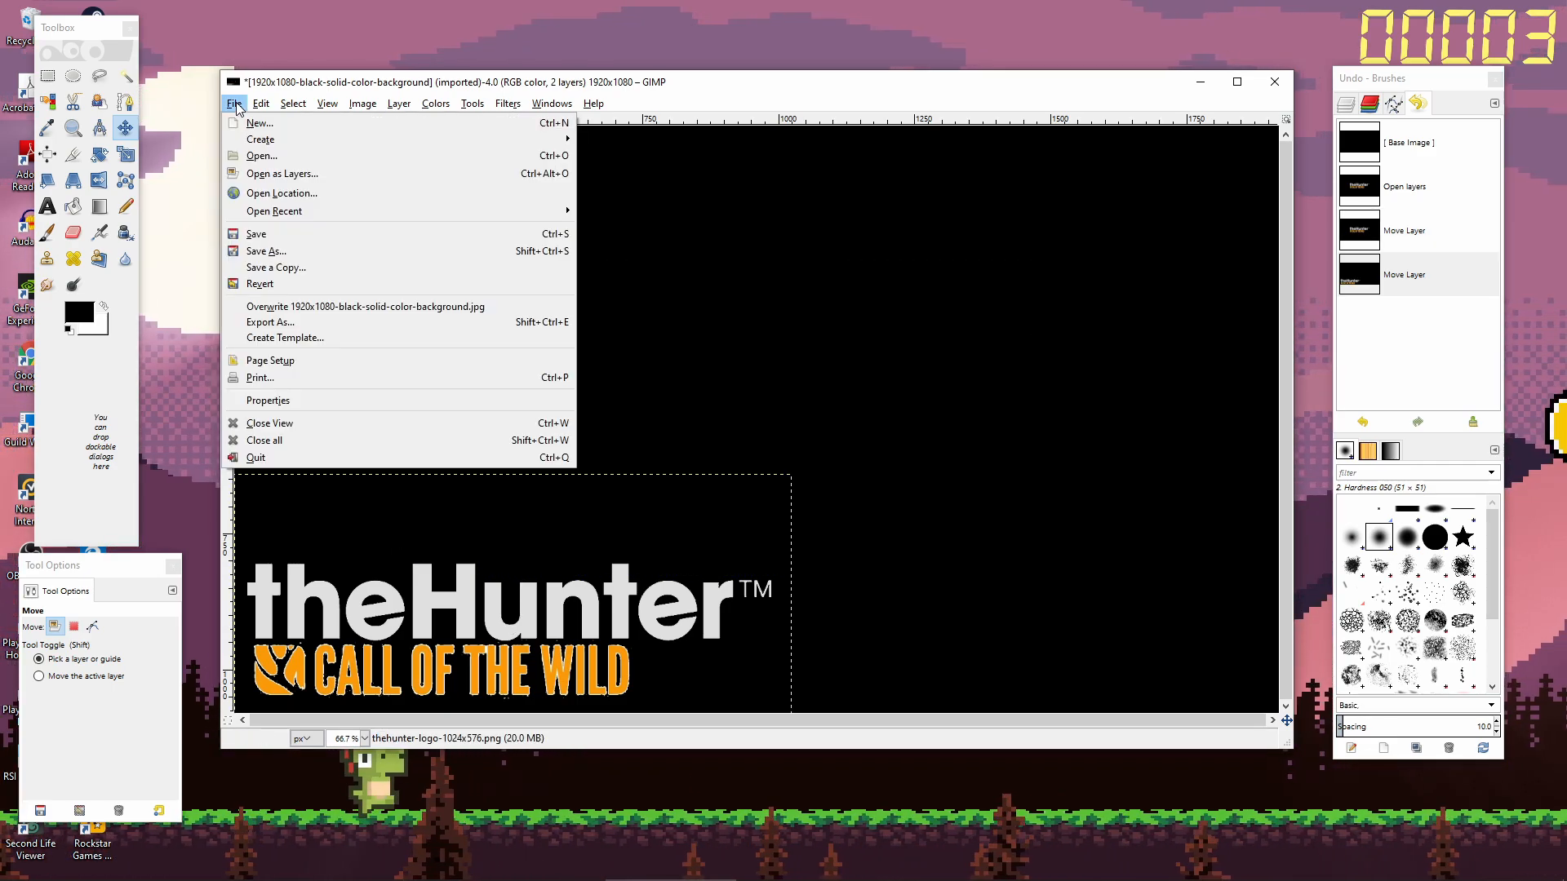
click(261, 174)
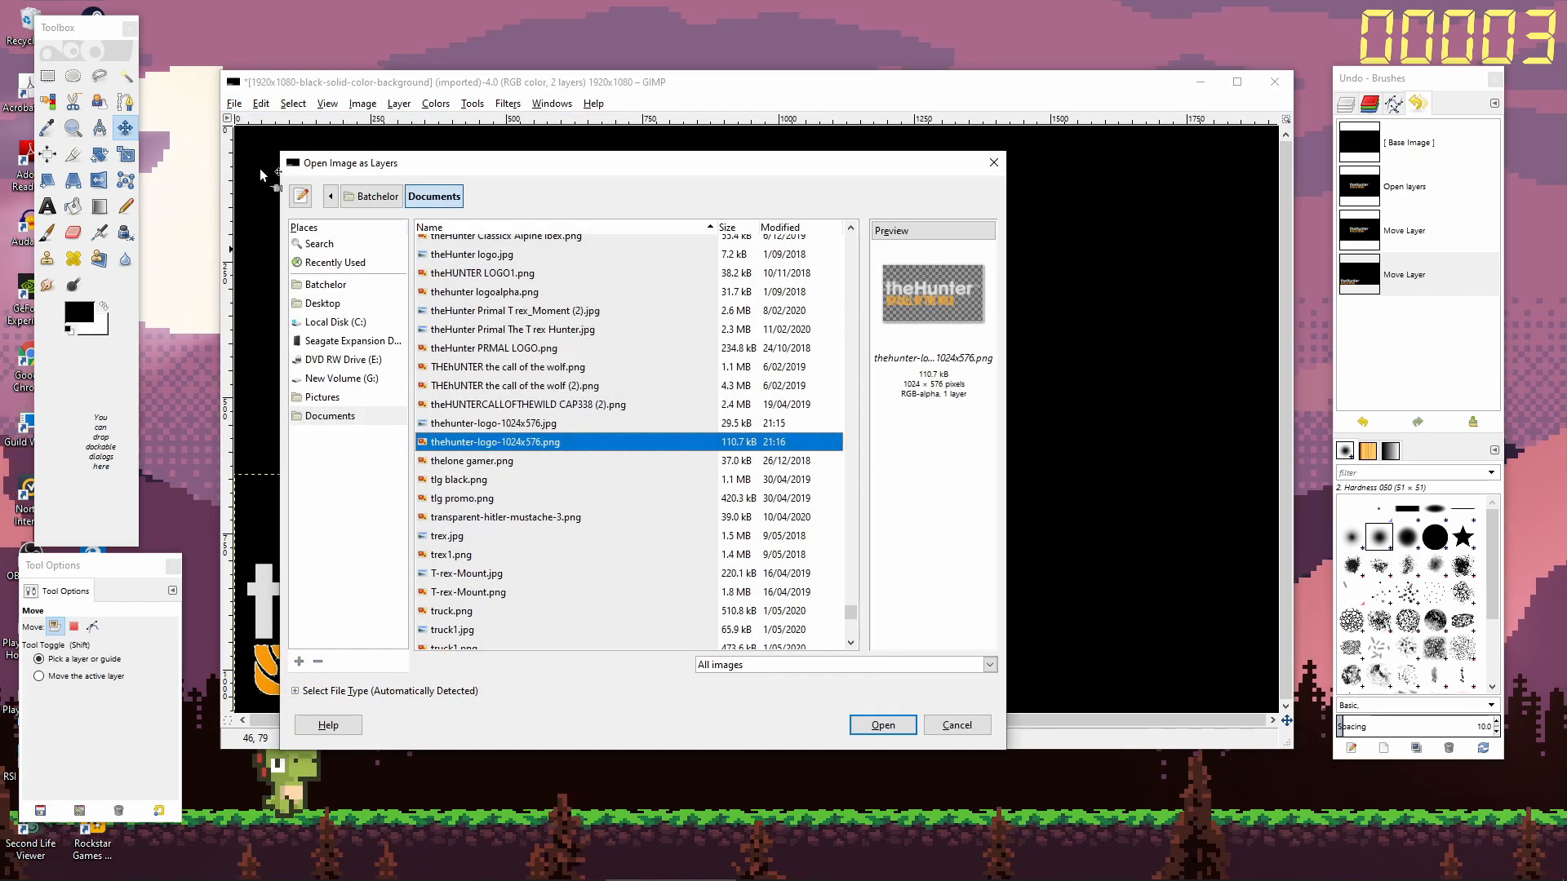
click(336, 403)
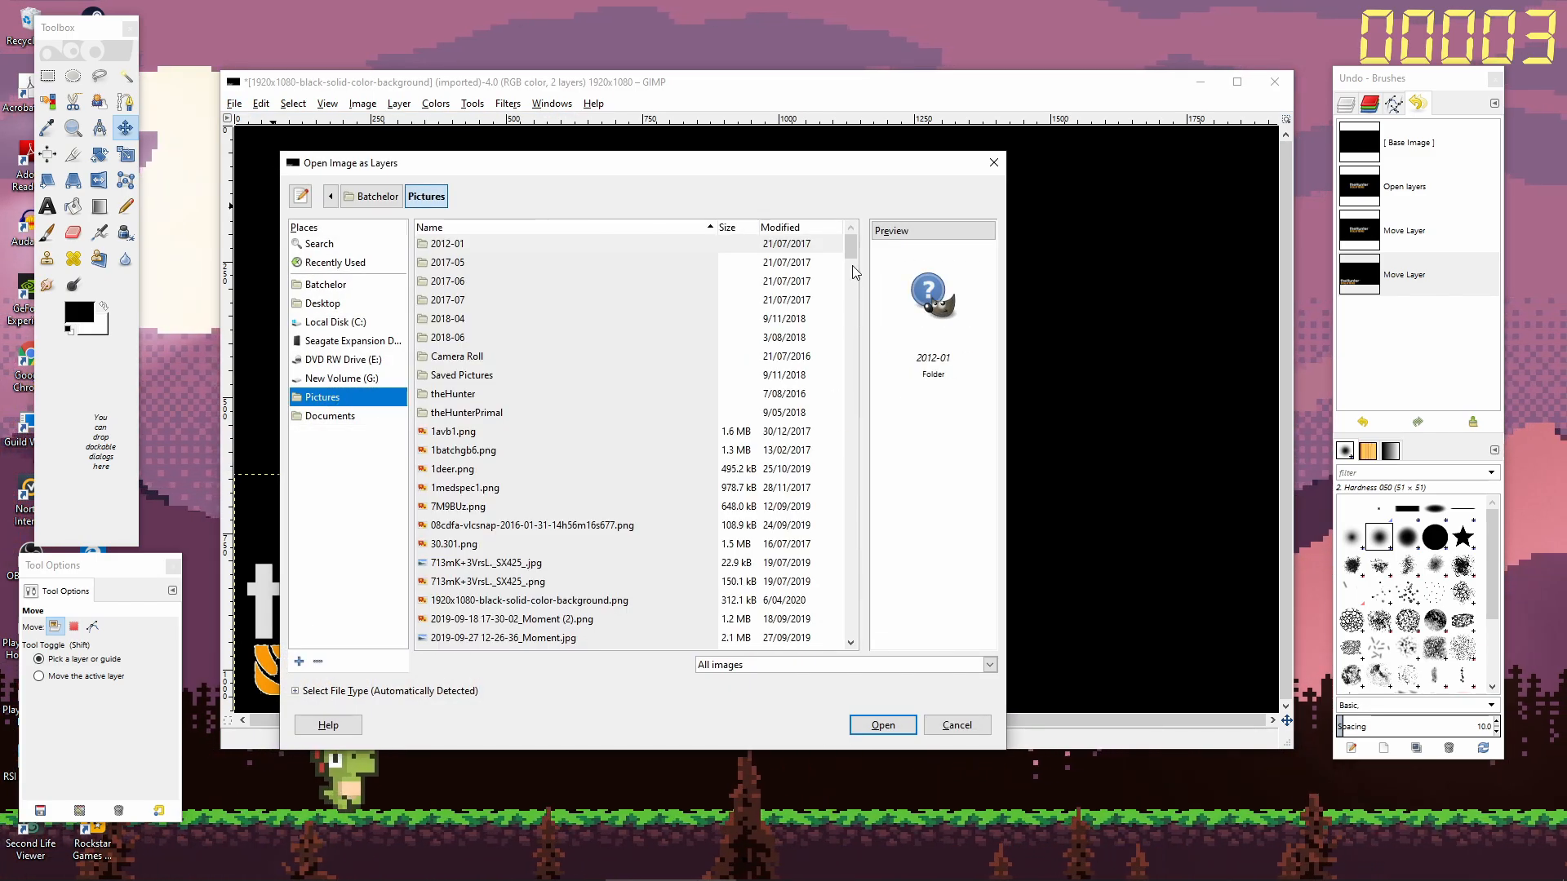
drag(851, 245, 862, 628)
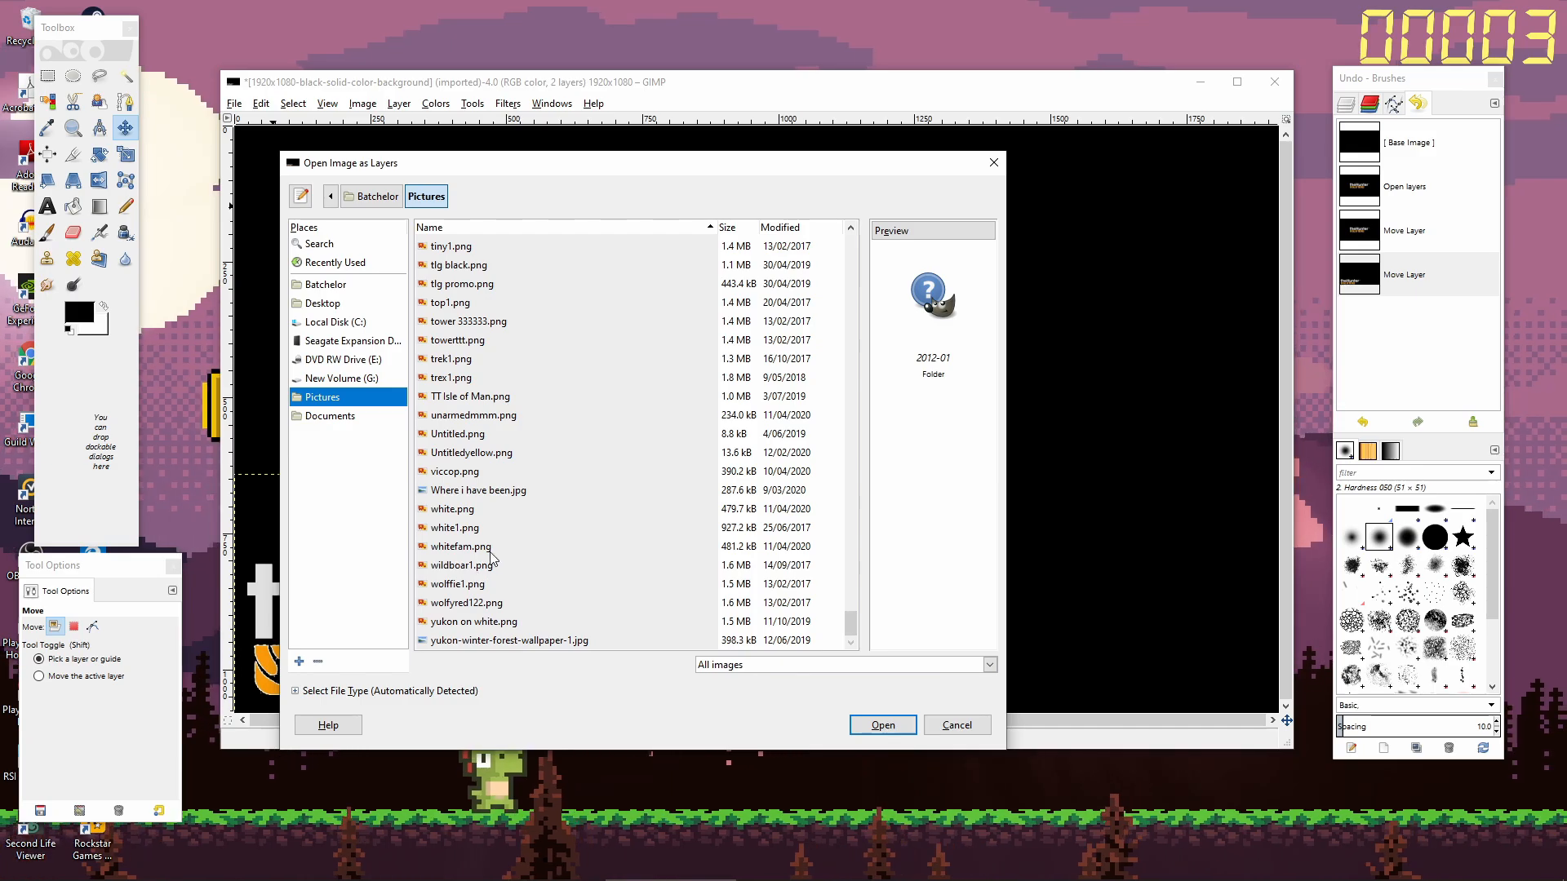
click(504, 457)
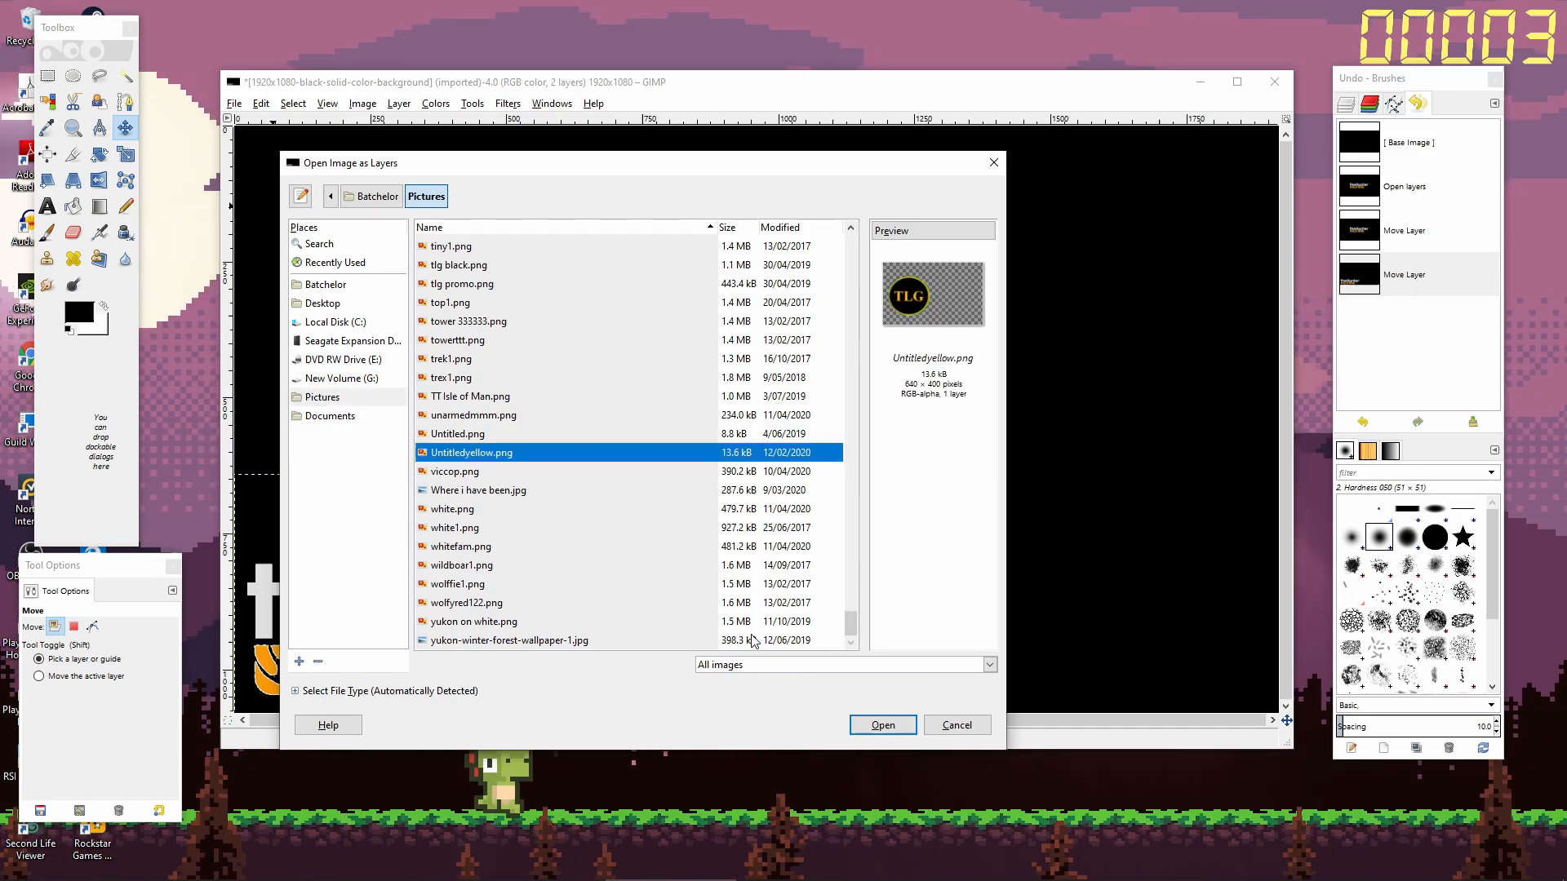
click(883, 725)
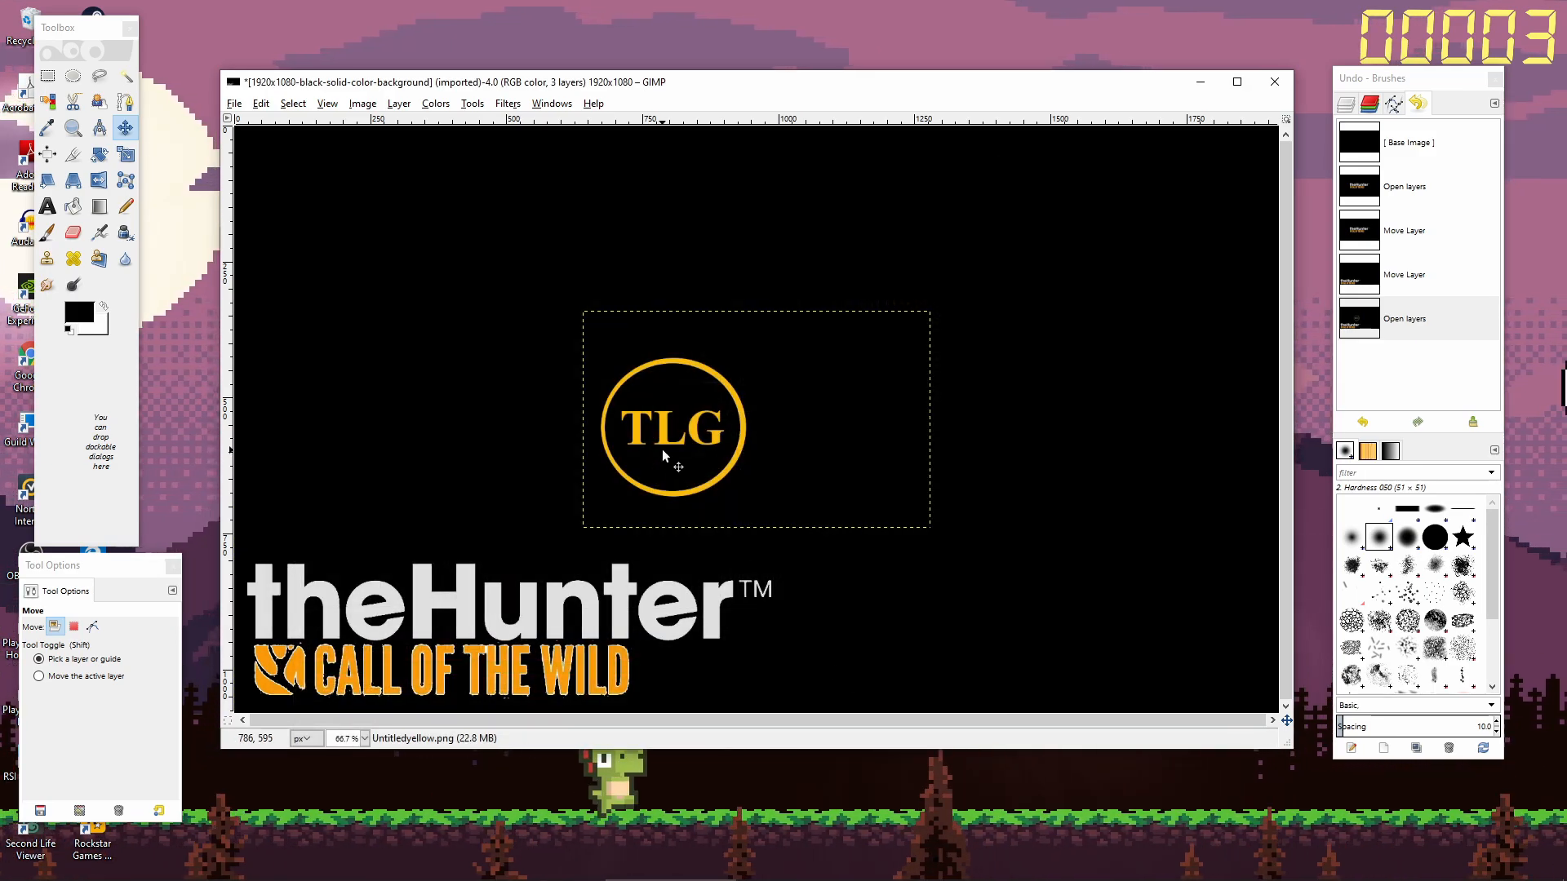
drag(662, 449, 1192, 222)
Start exporting the two-logo composition to the Documents folder and name the file layer1.
click(234, 104)
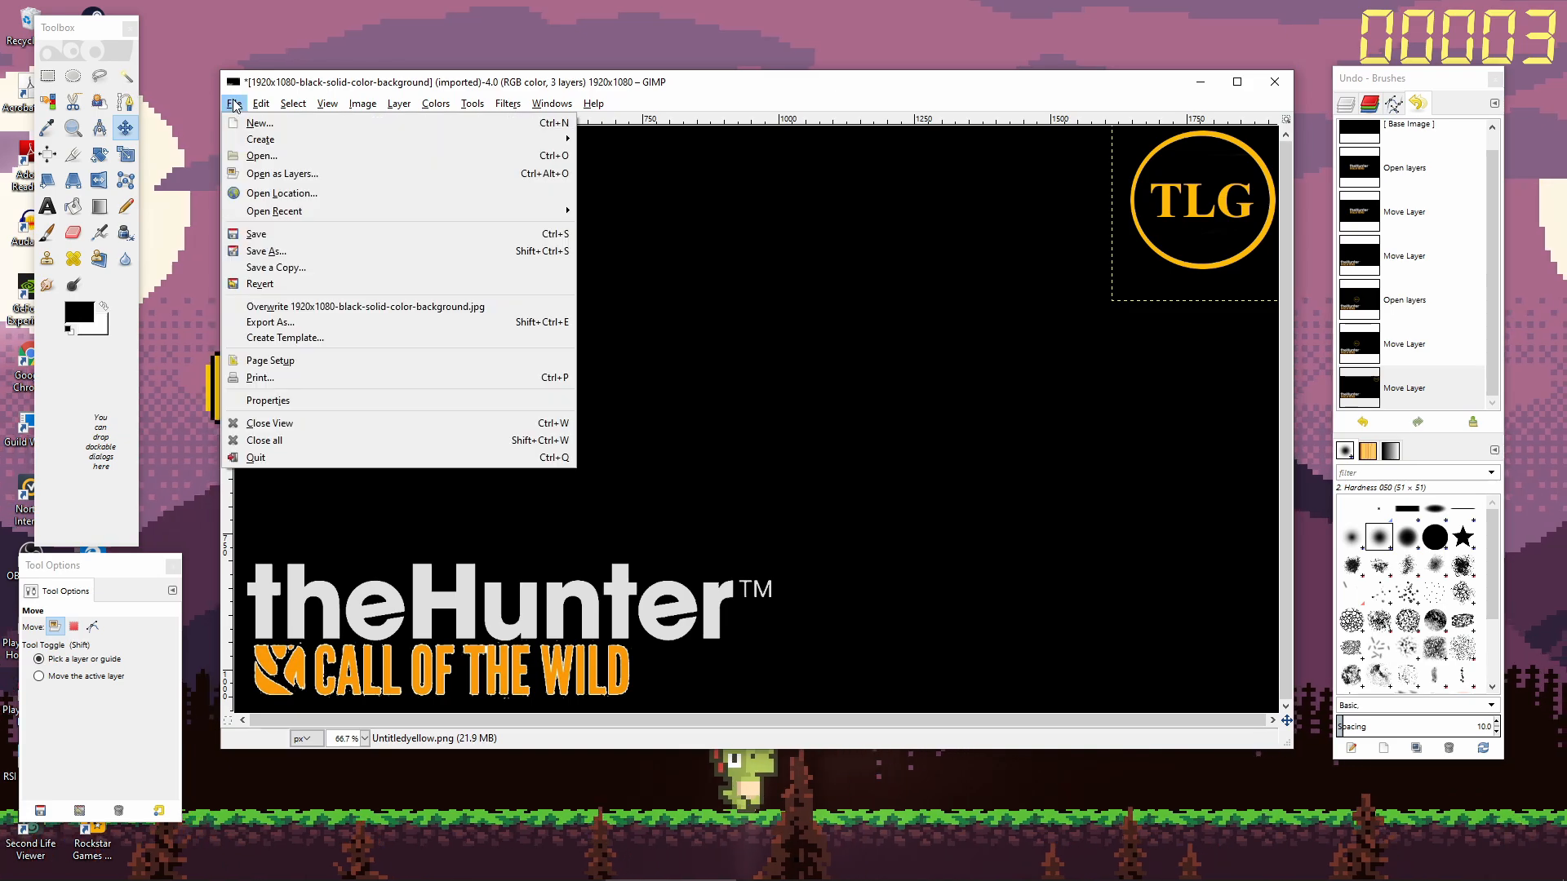
click(279, 323)
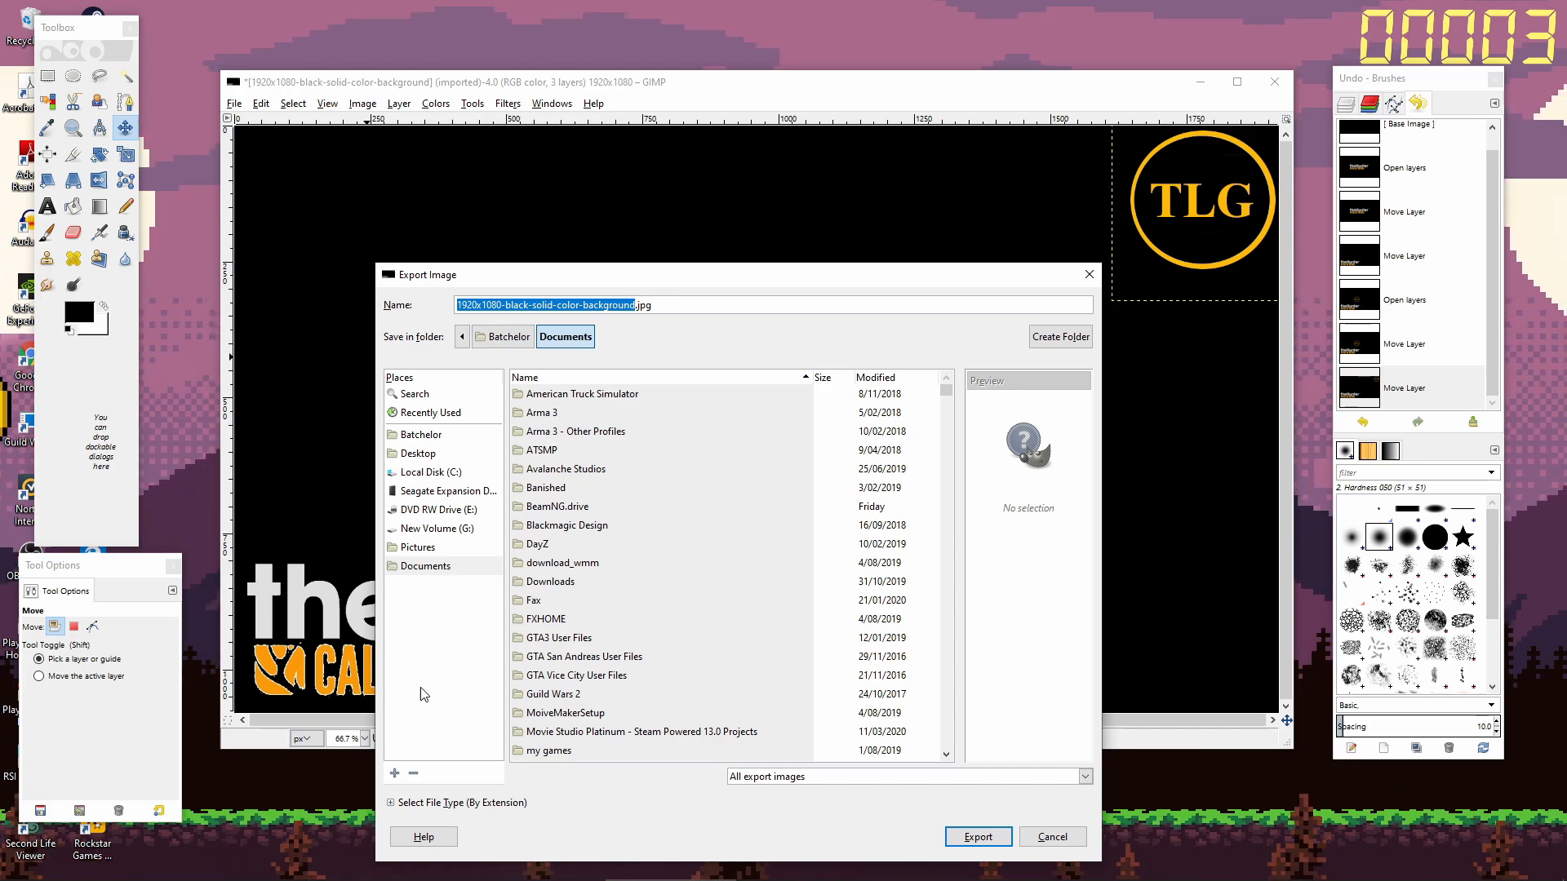
click(391, 803)
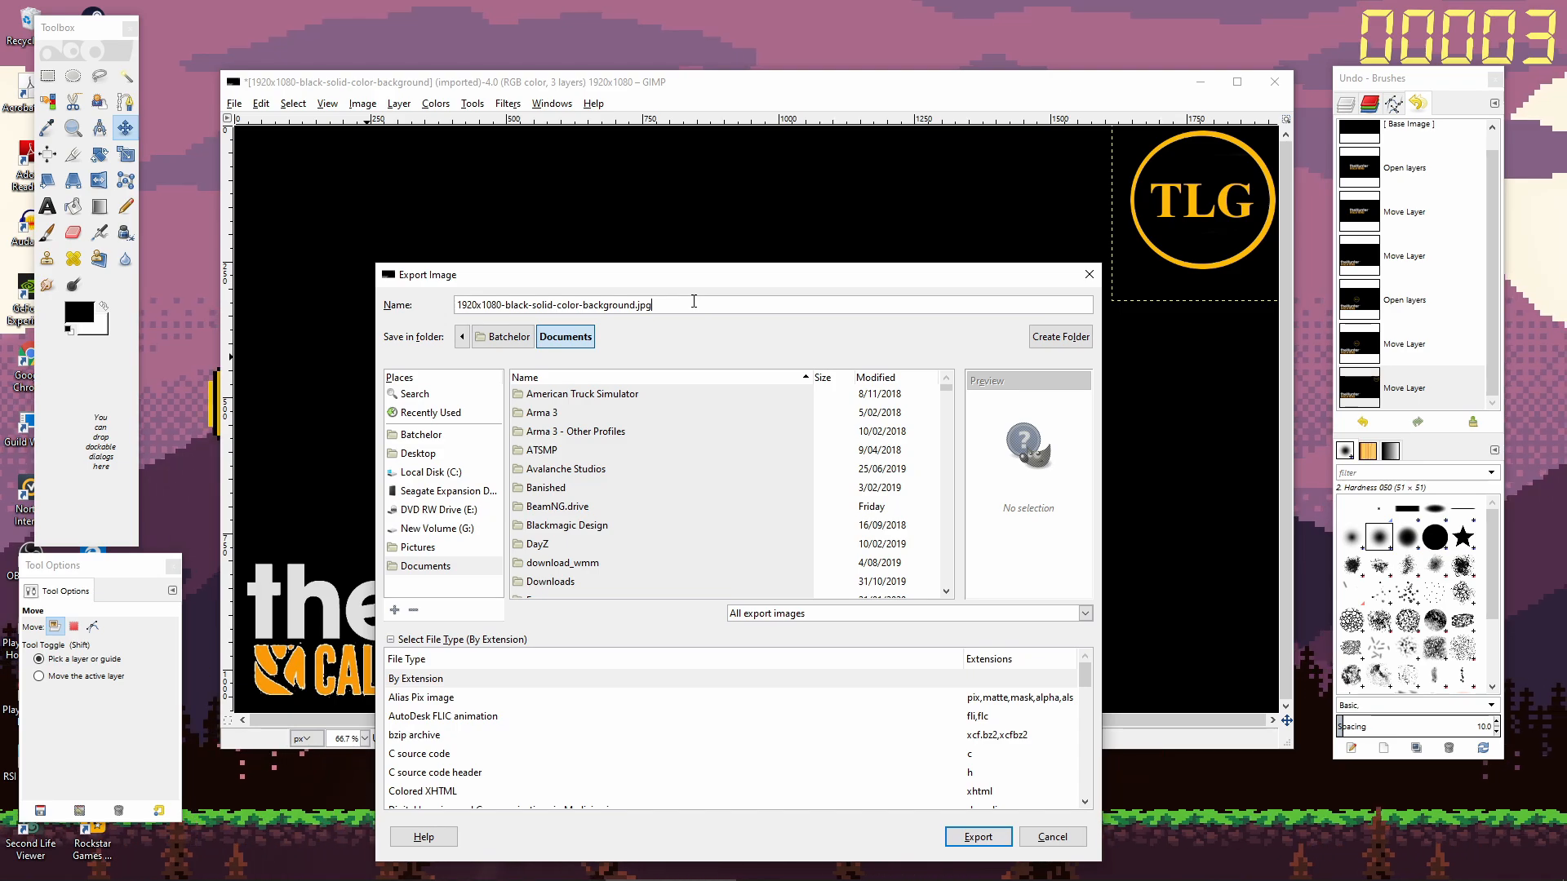
key(BackSpace)
key(BackSpace)
key(BackSpace)
key(BackSpace)
key(BackSpace)
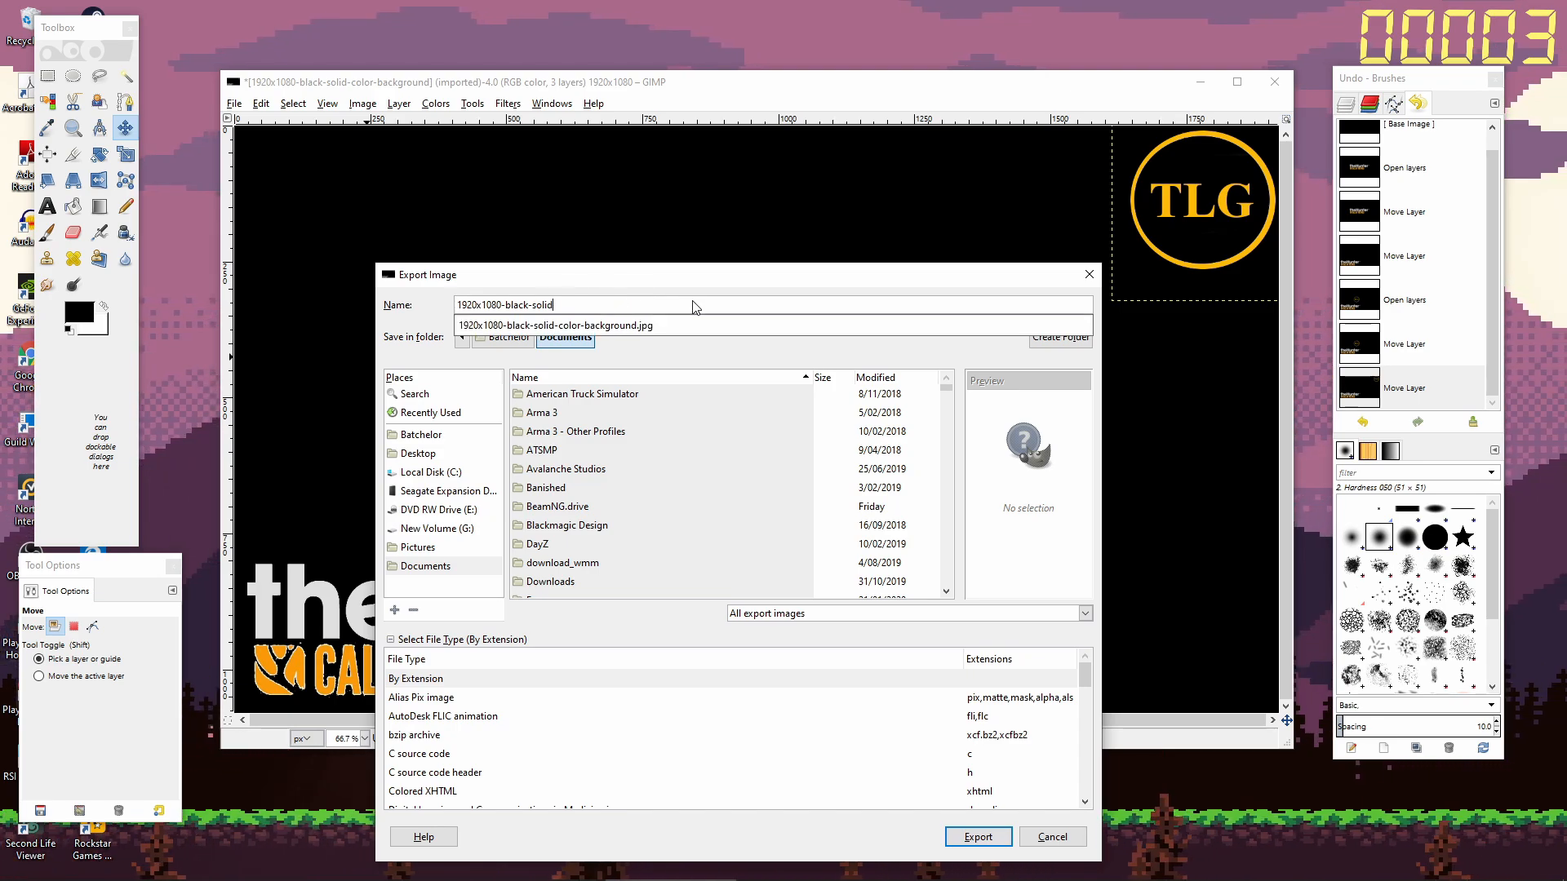
key(BackSpace)
key(BackSpace)
key(BackSpace)
key(BackSpace)
key(BackSpace)
key(BackSpace)
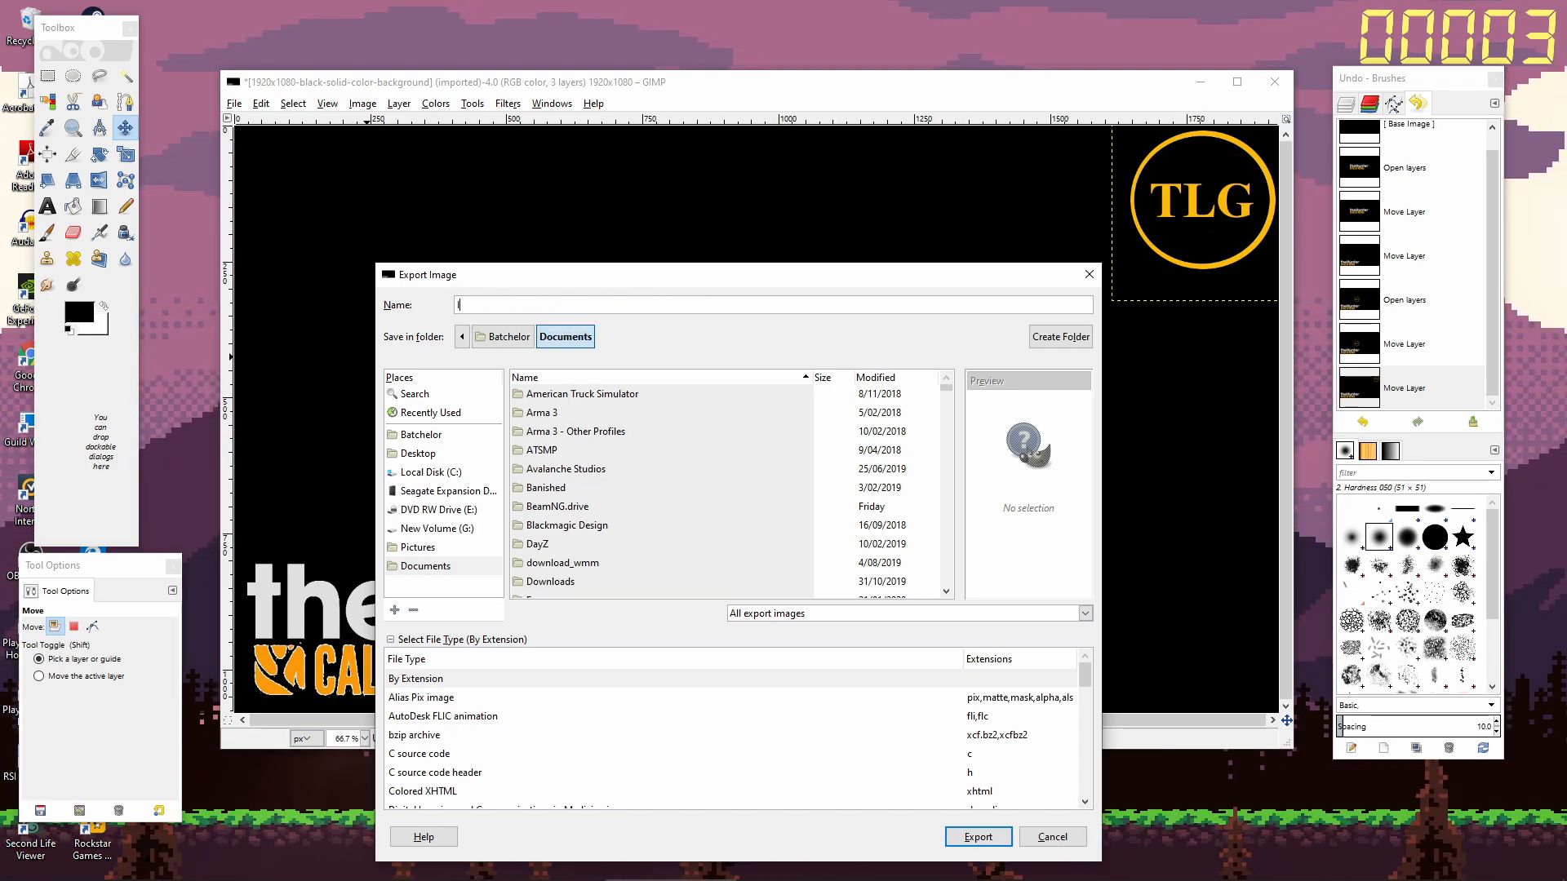
text(layer1)
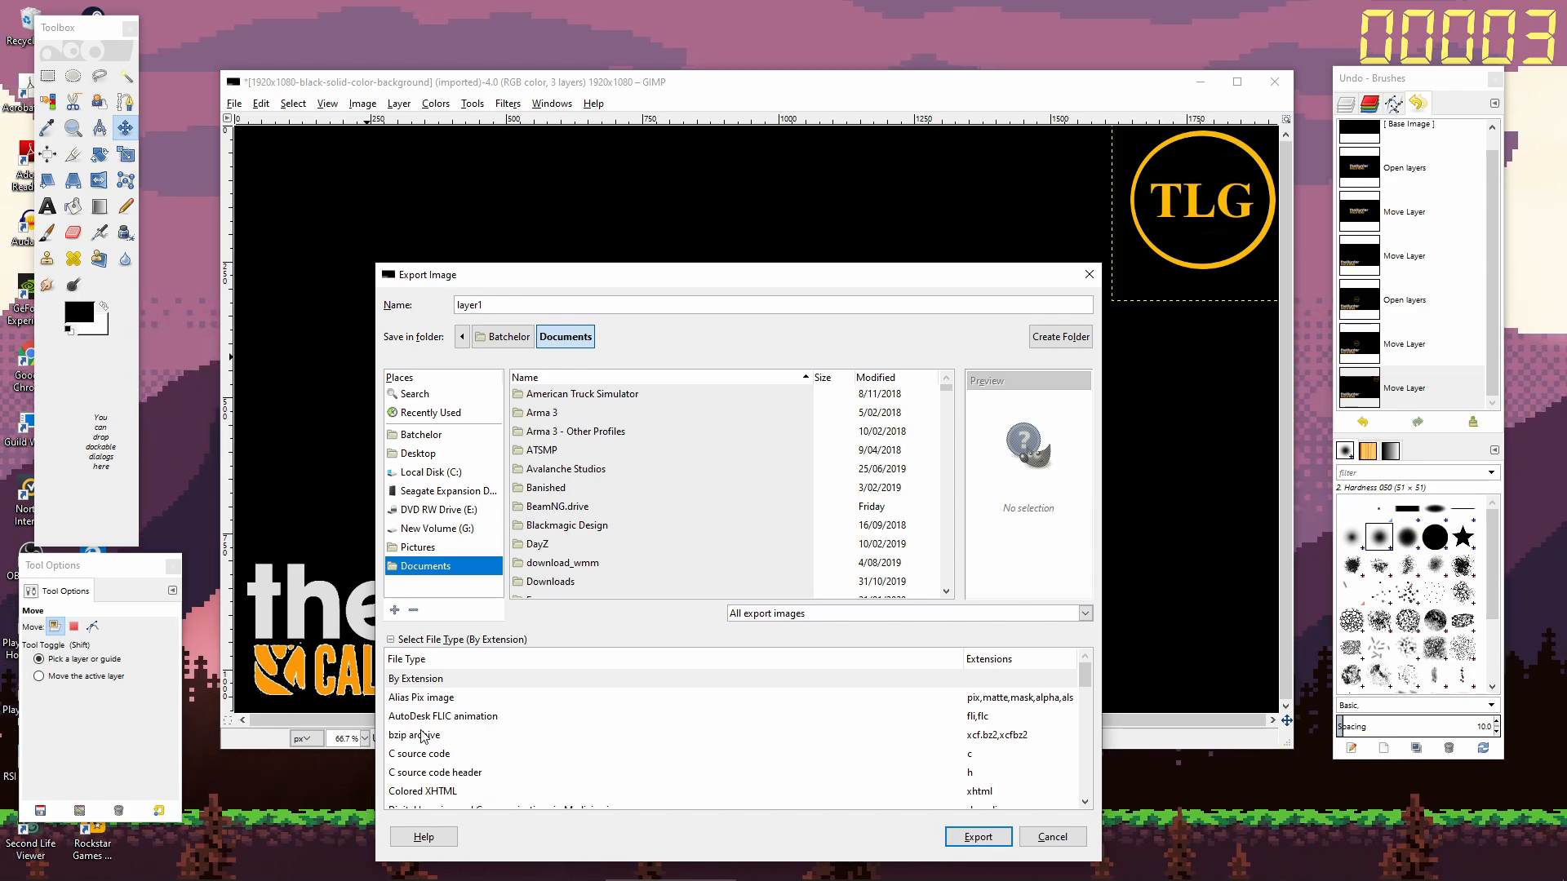
Choose PNG image as the file type for layer1 and complete the export.
click(392, 641)
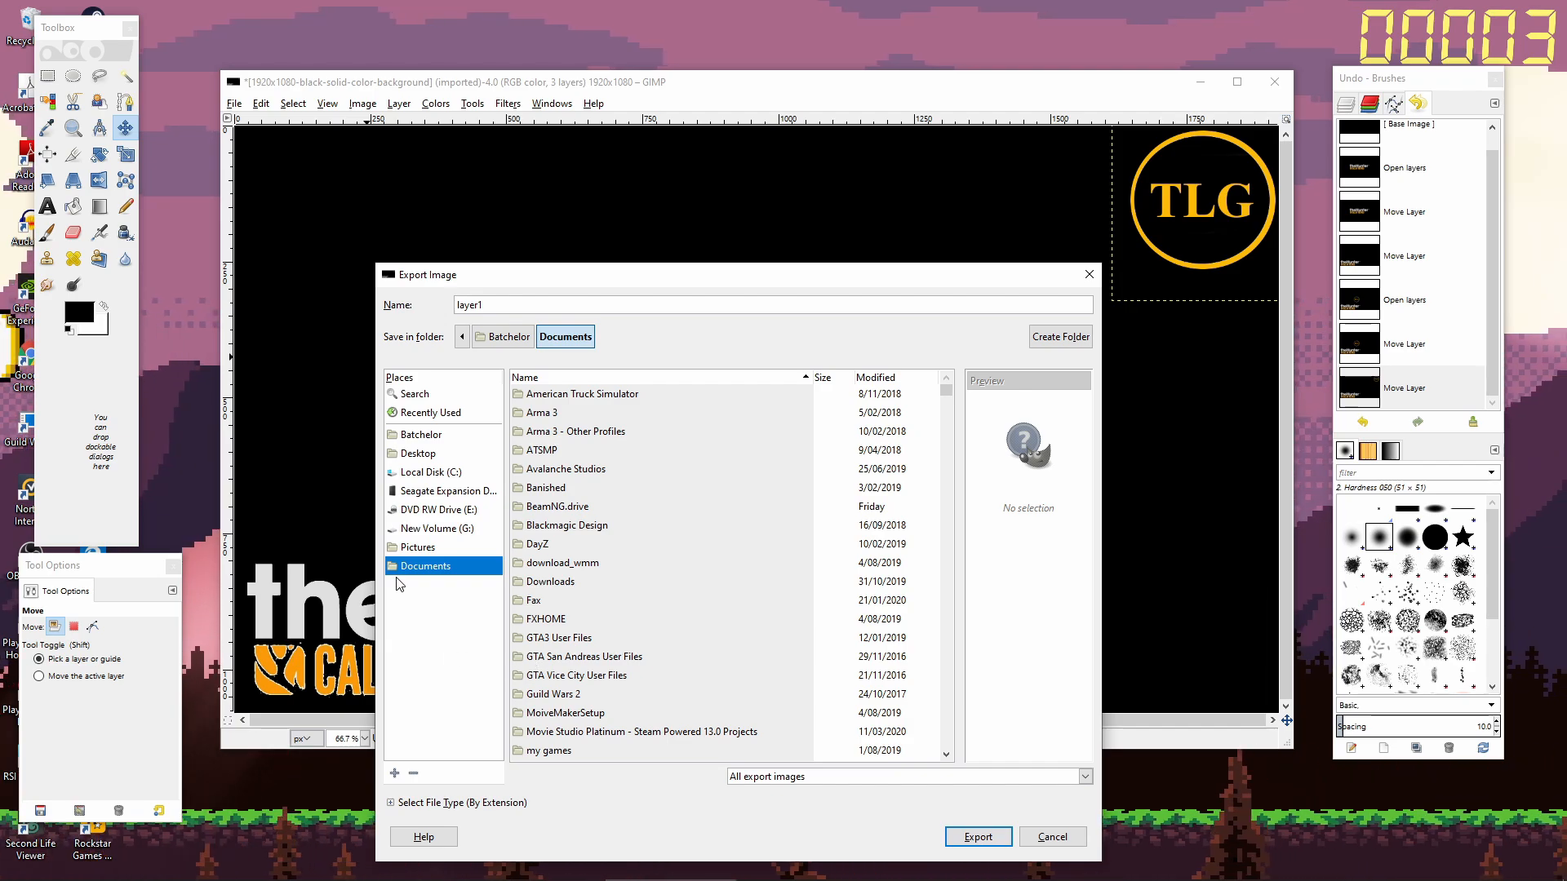
click(393, 803)
scroll(500, 753, down, 5)
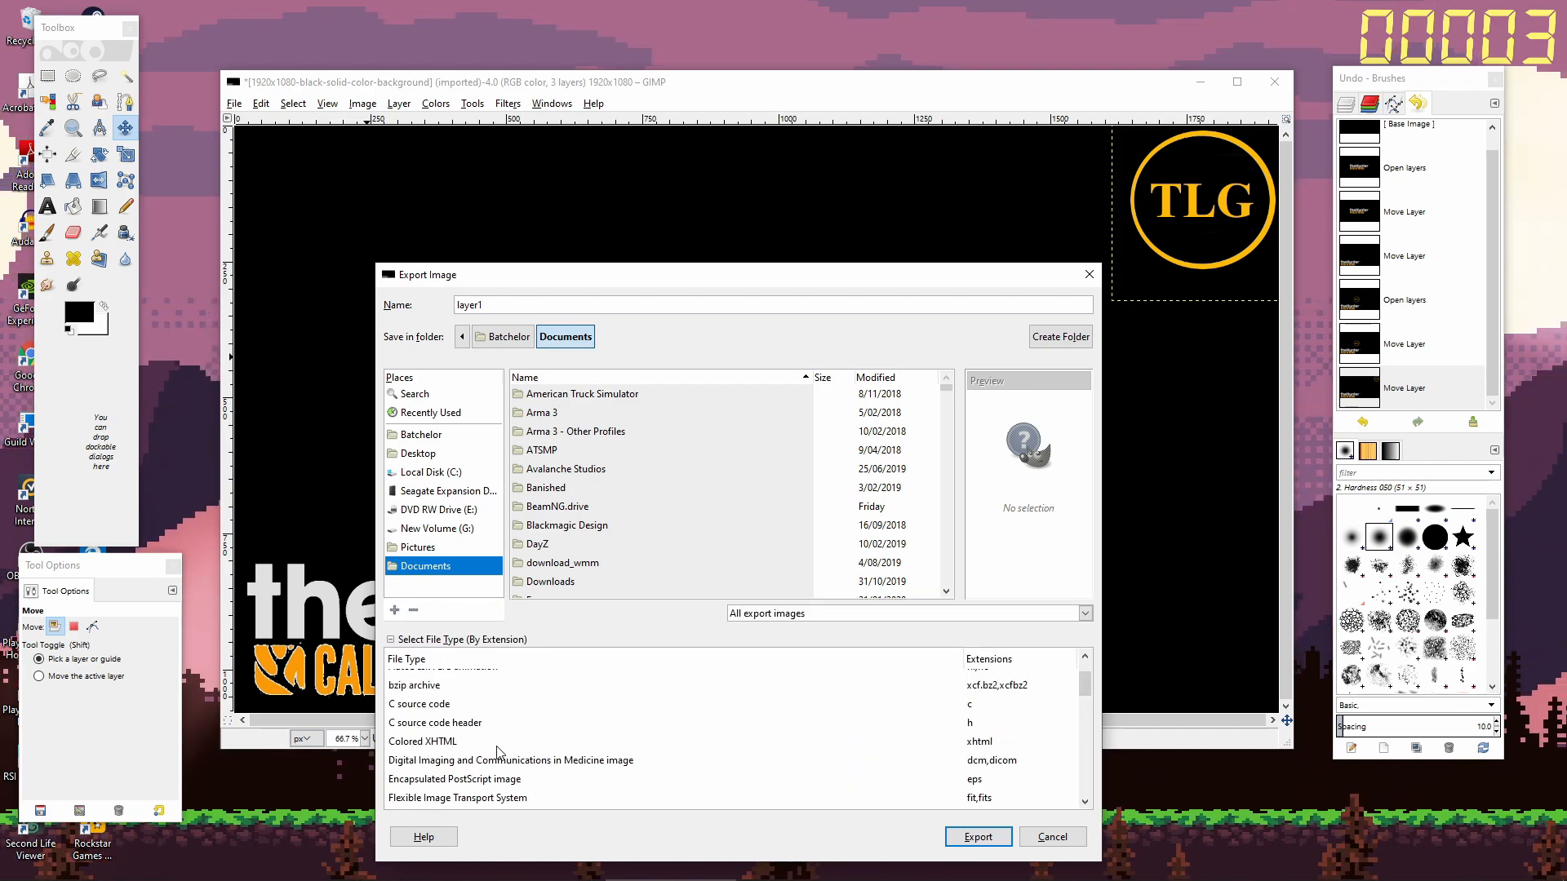
scroll(500, 753, down, 2)
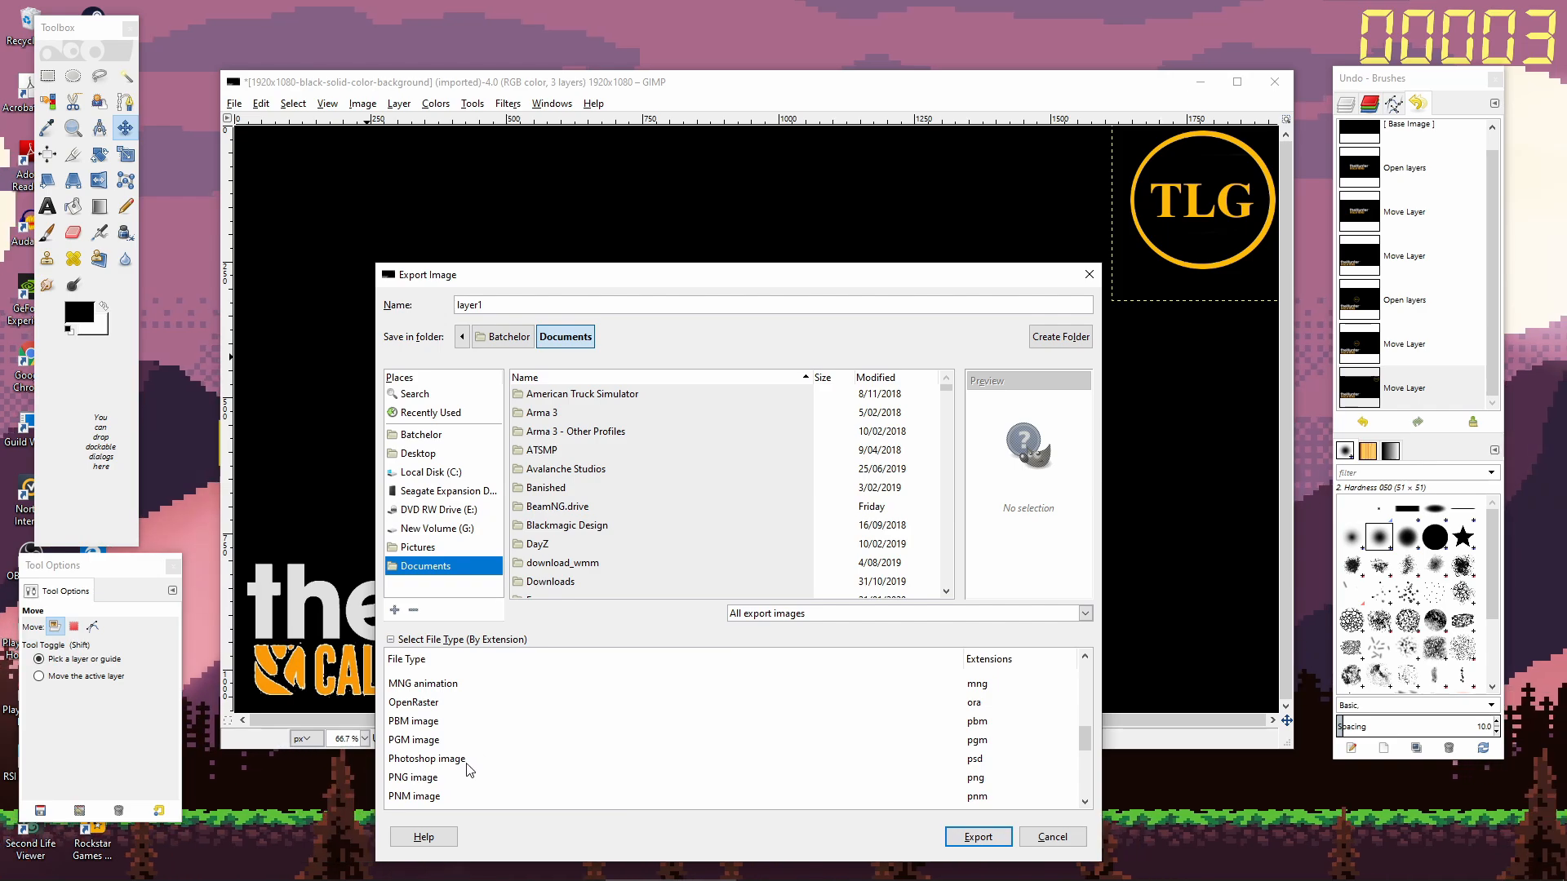
click(417, 780)
click(978, 837)
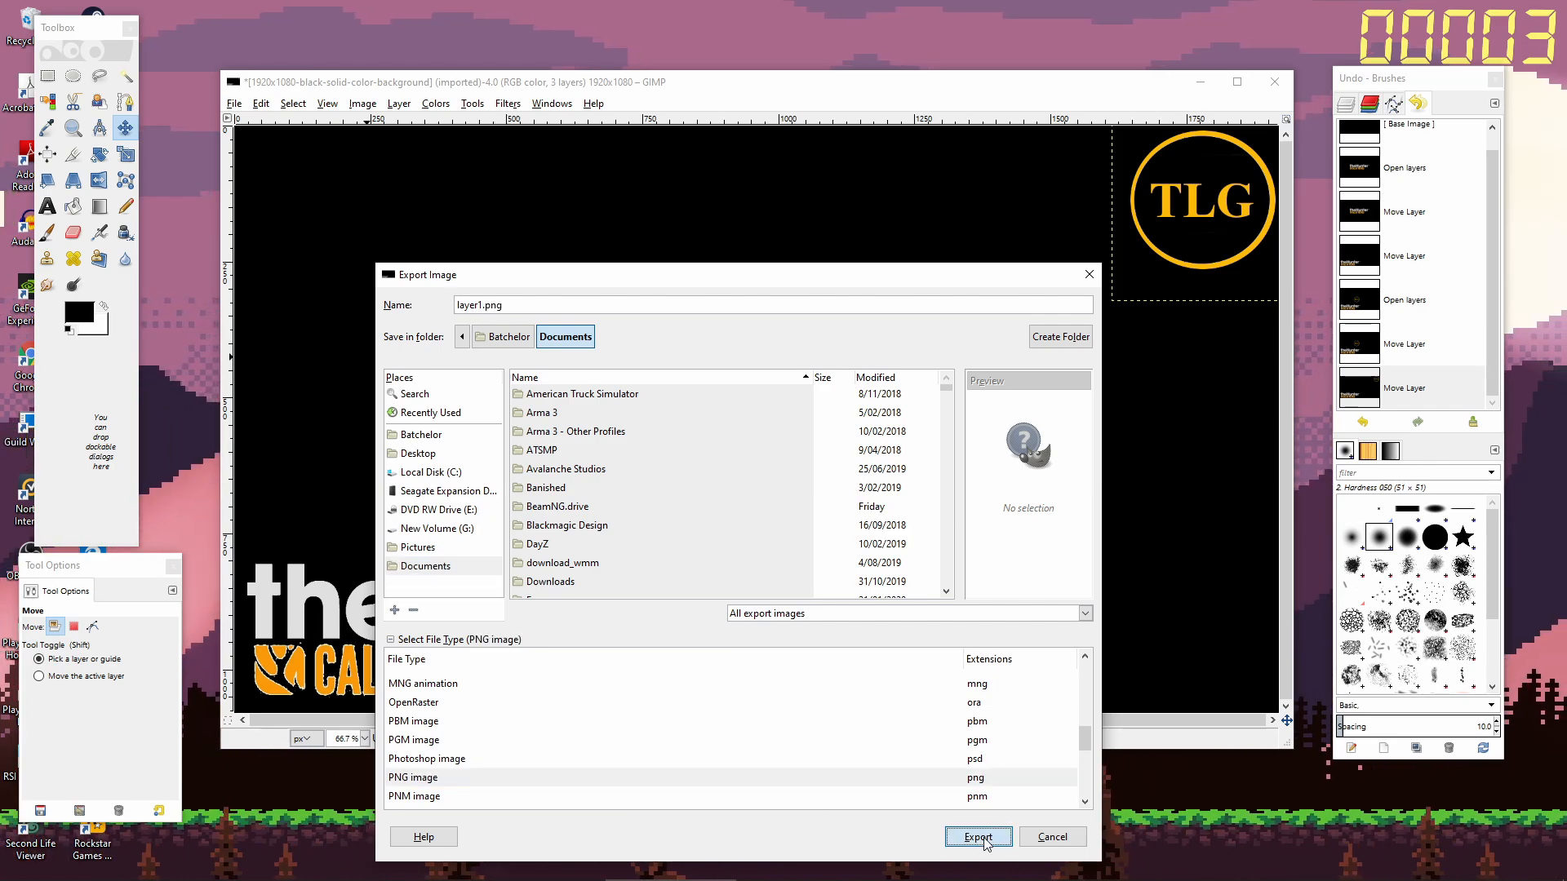
click(785, 586)
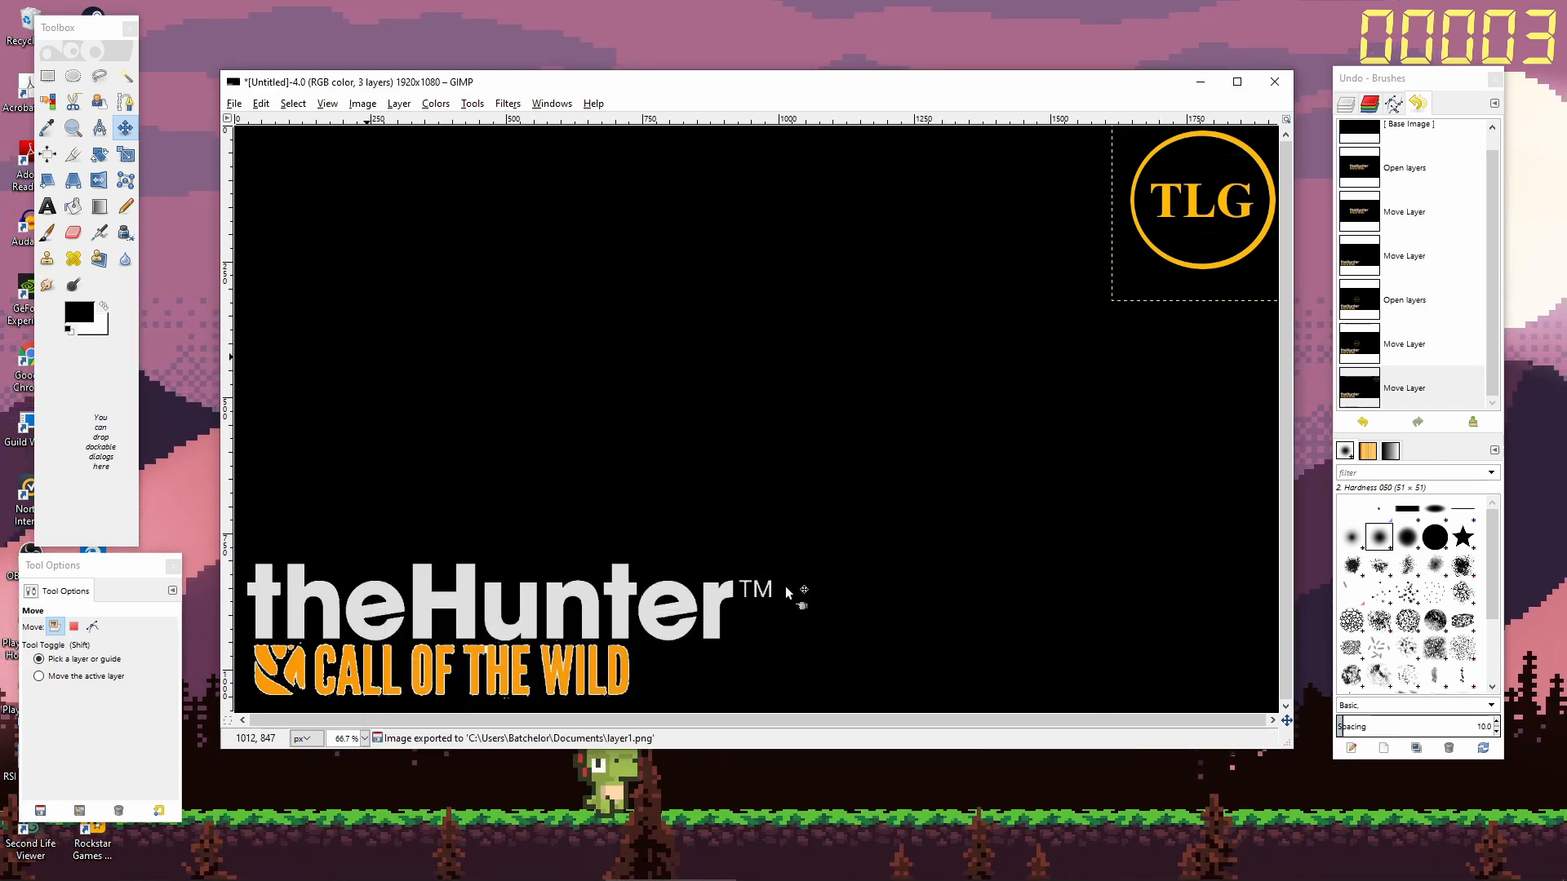
Close the layered image, discarding its changes, and open layer1.png from the Documents folder.
click(1275, 81)
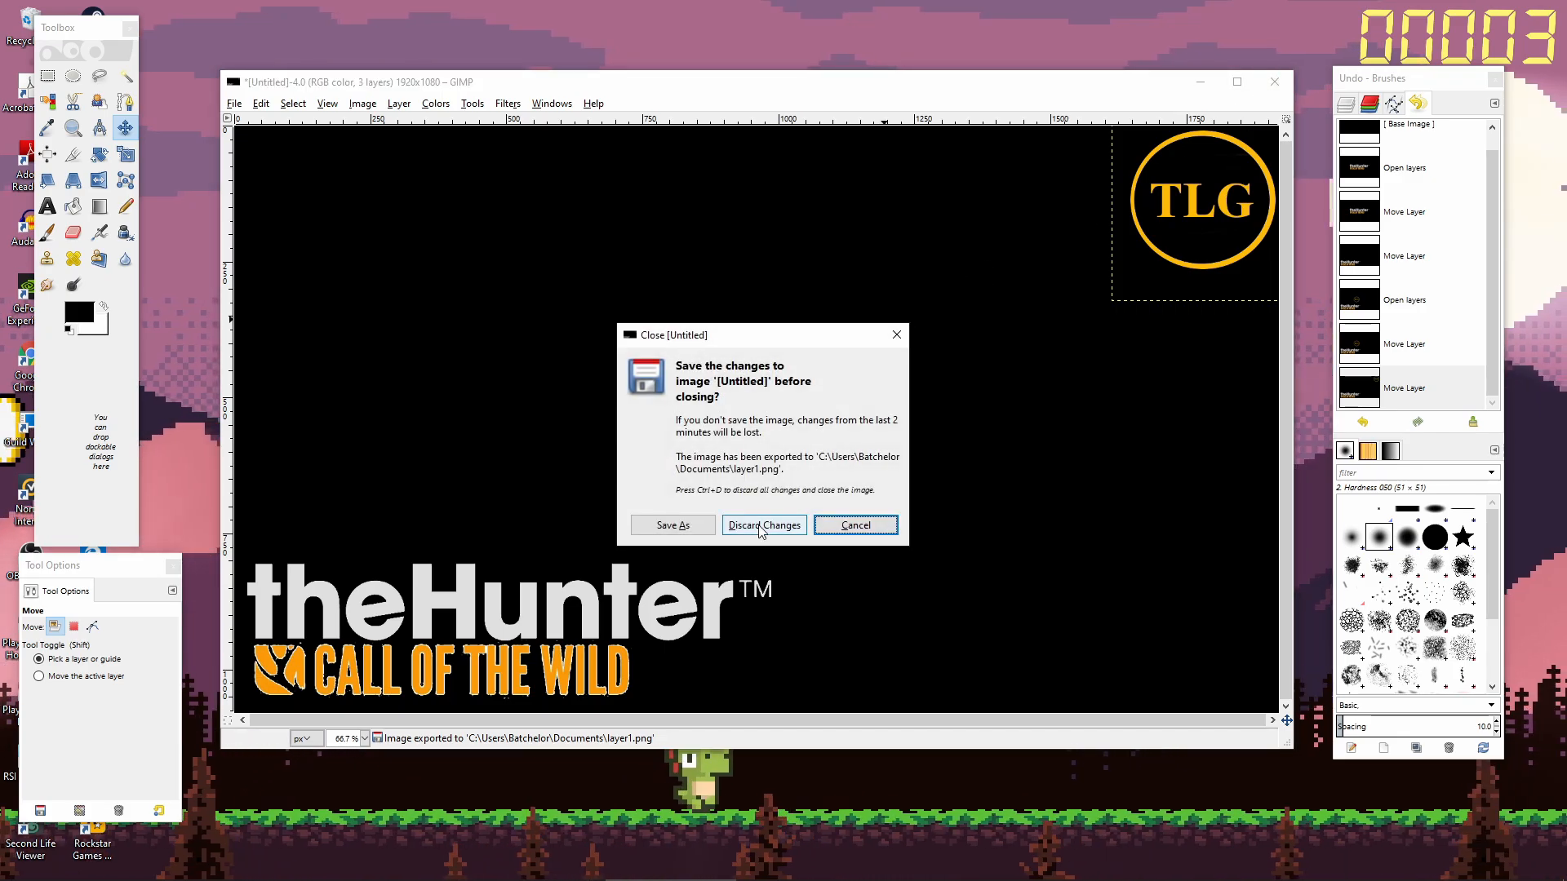
click(766, 524)
click(233, 108)
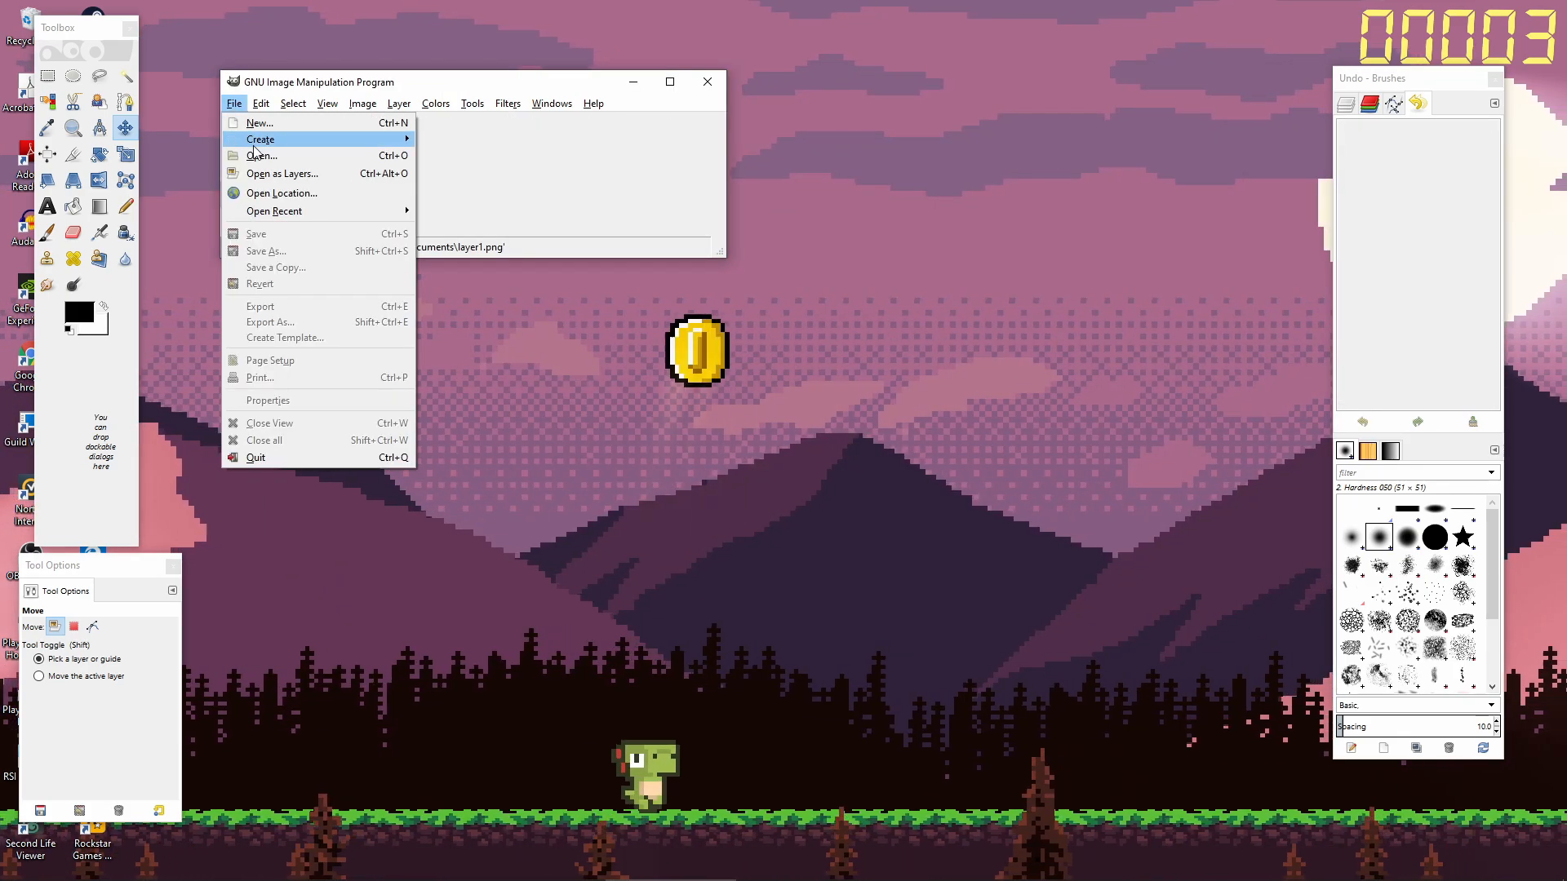
click(261, 157)
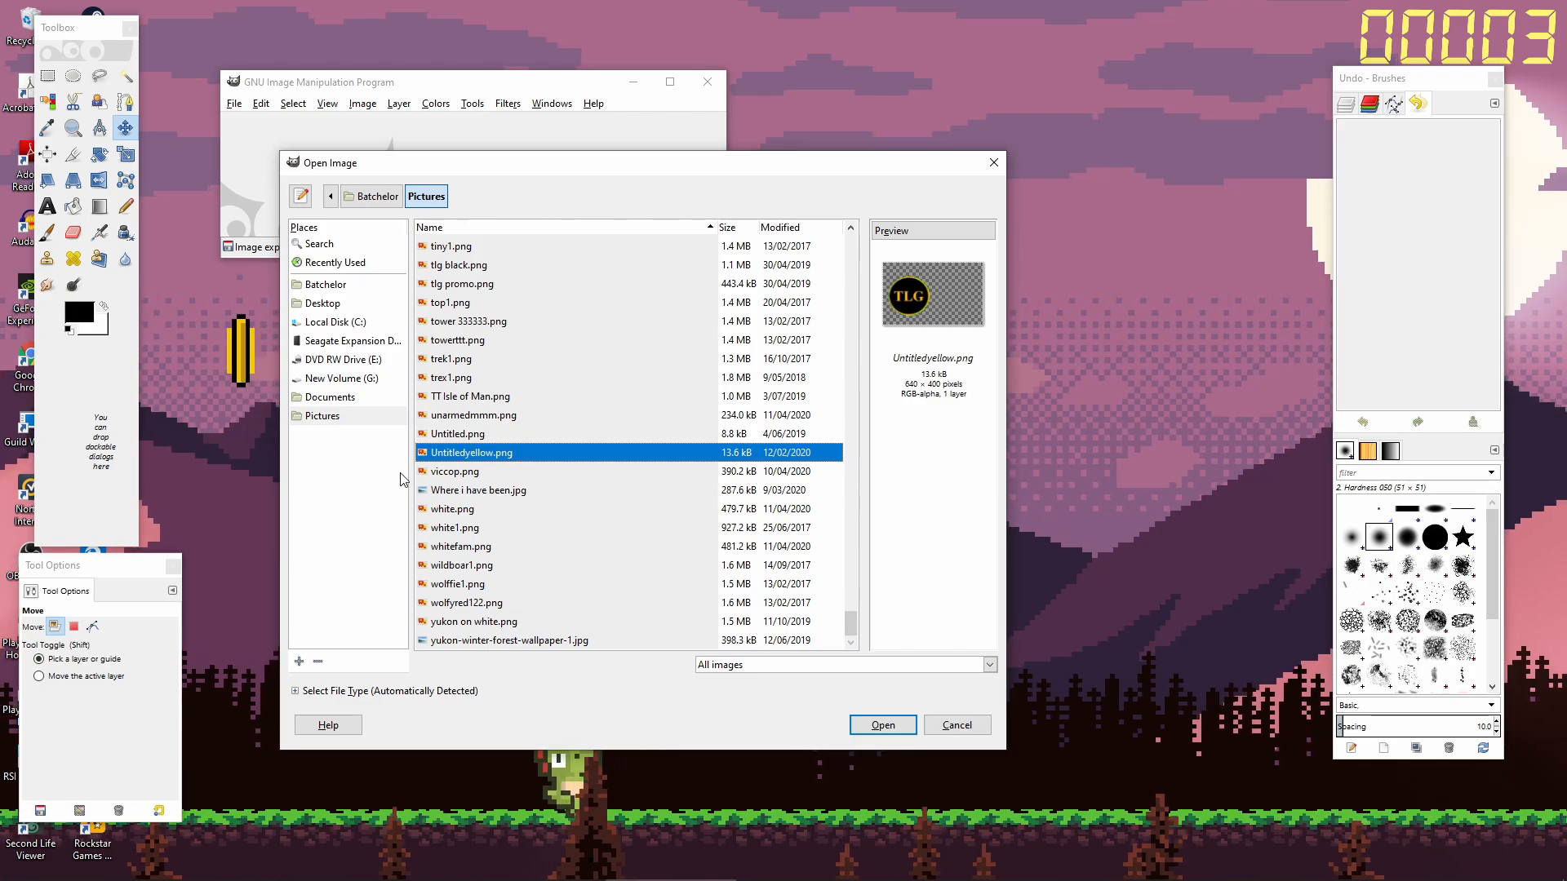
click(329, 397)
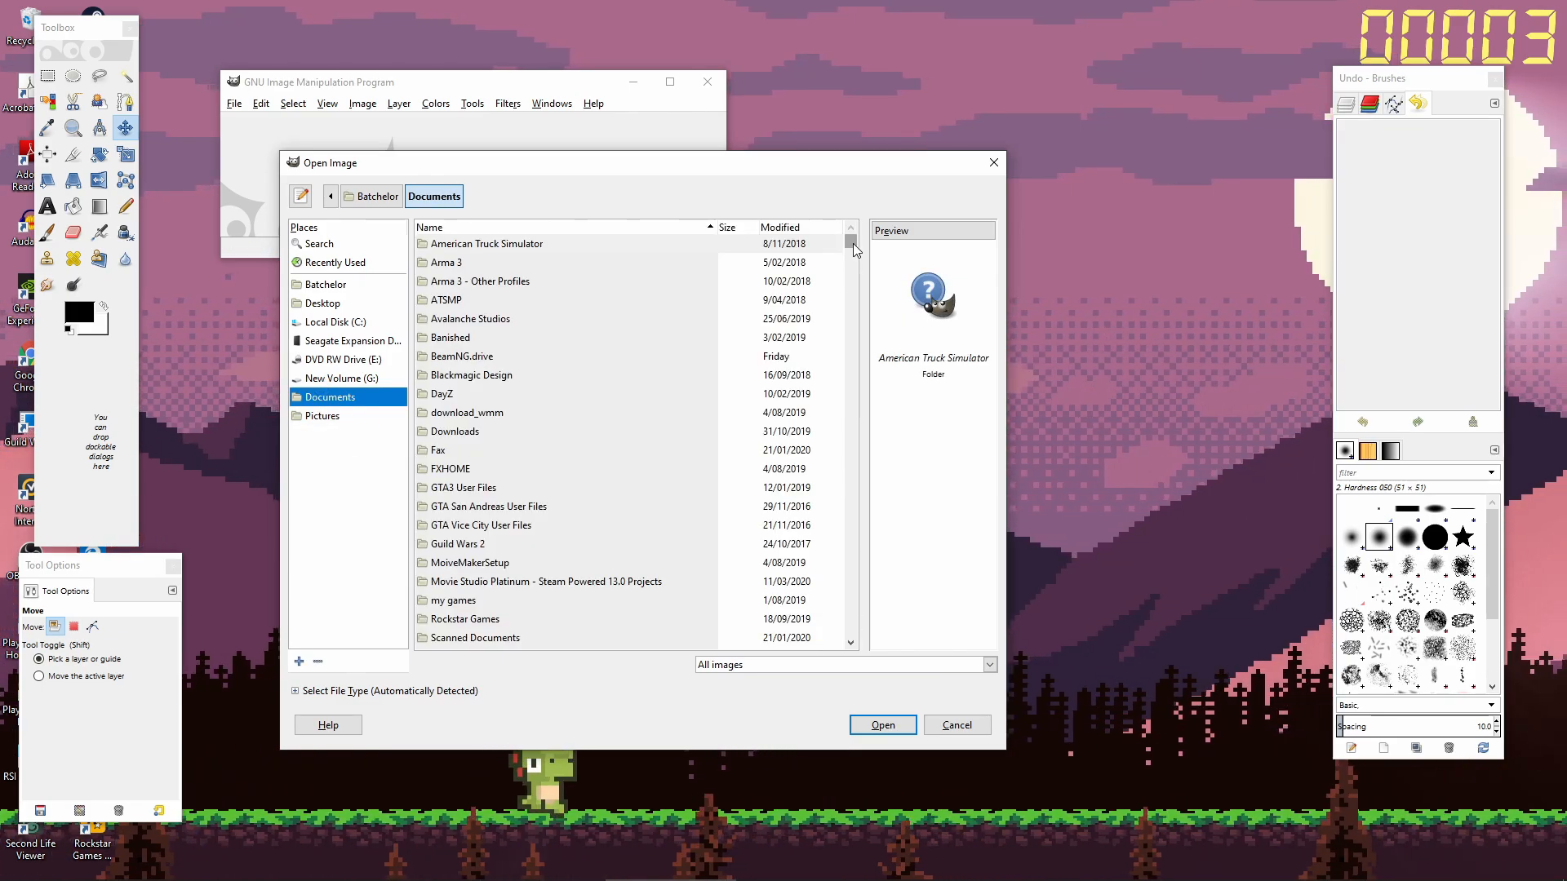
drag(854, 244, 859, 420)
click(463, 584)
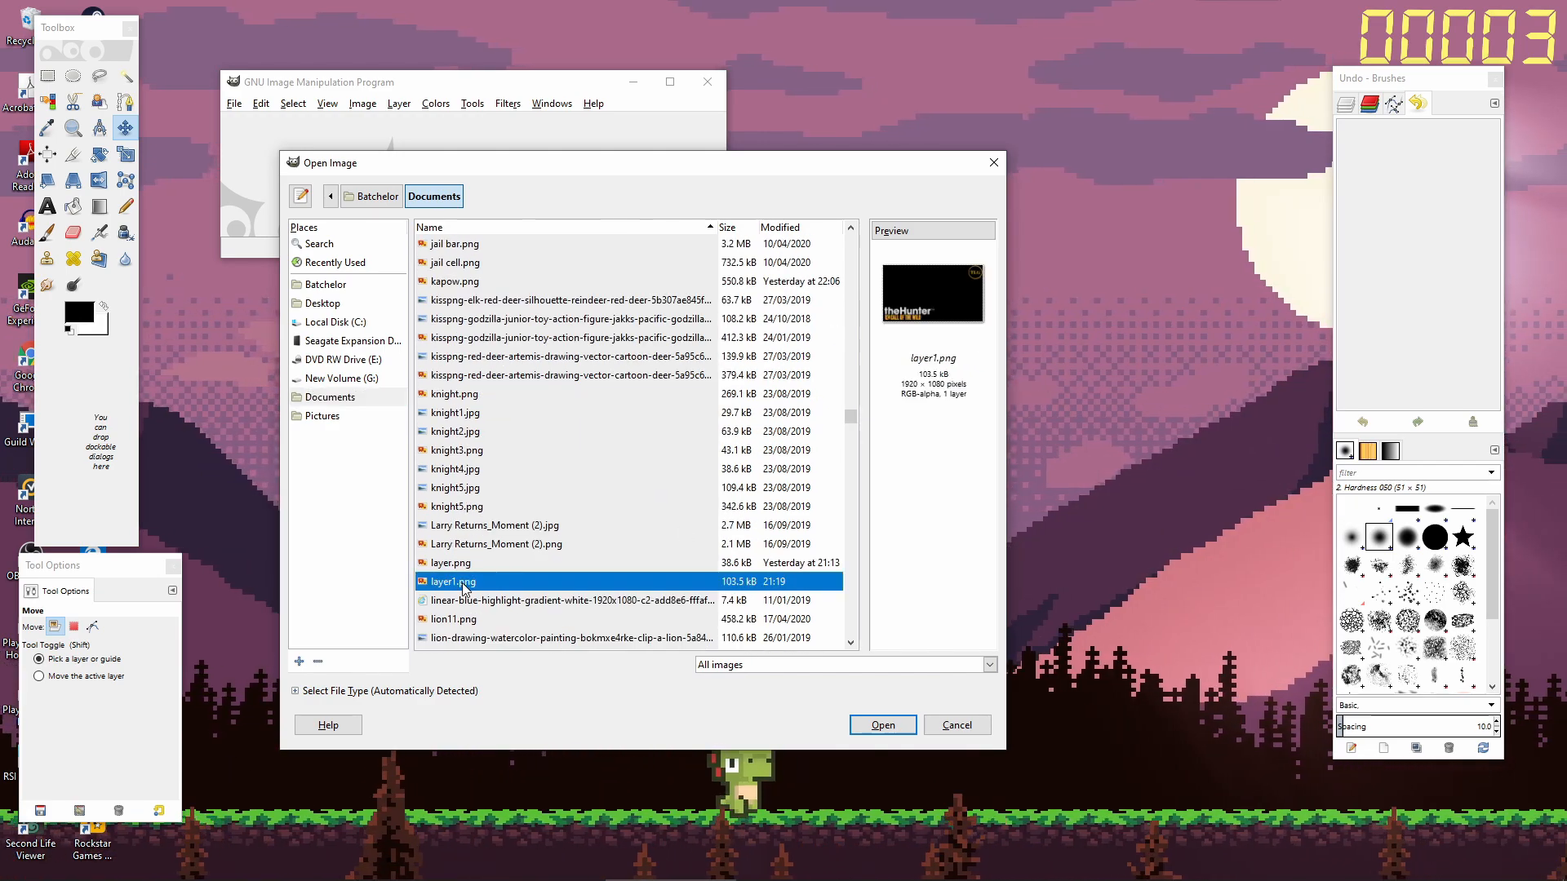
click(881, 726)
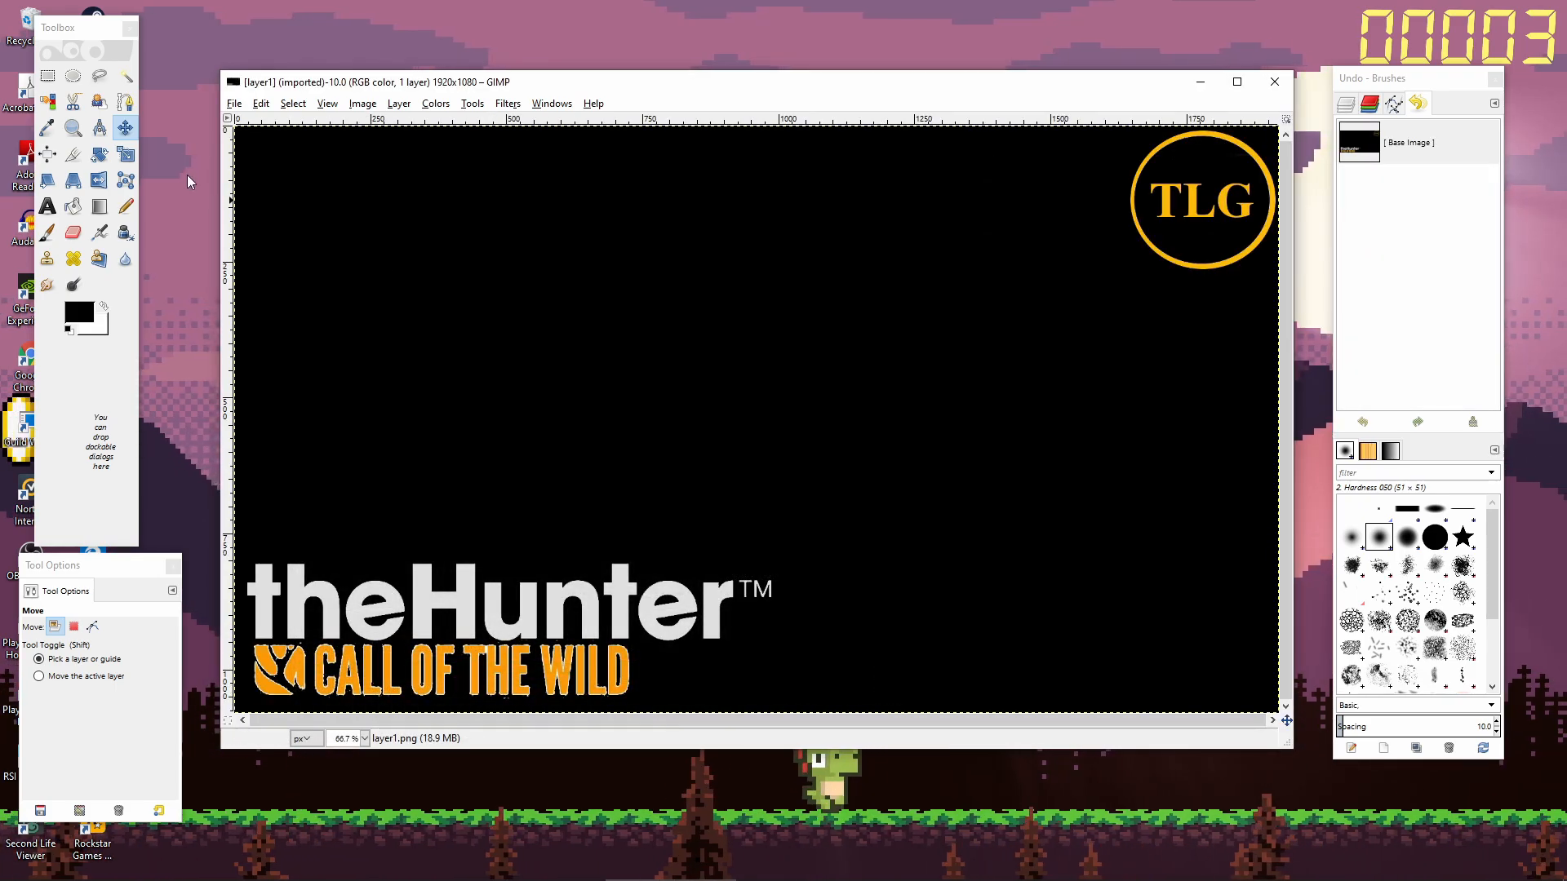
Use Fuzzy Select on the black background around the logos and delete it to transparency.
click(128, 76)
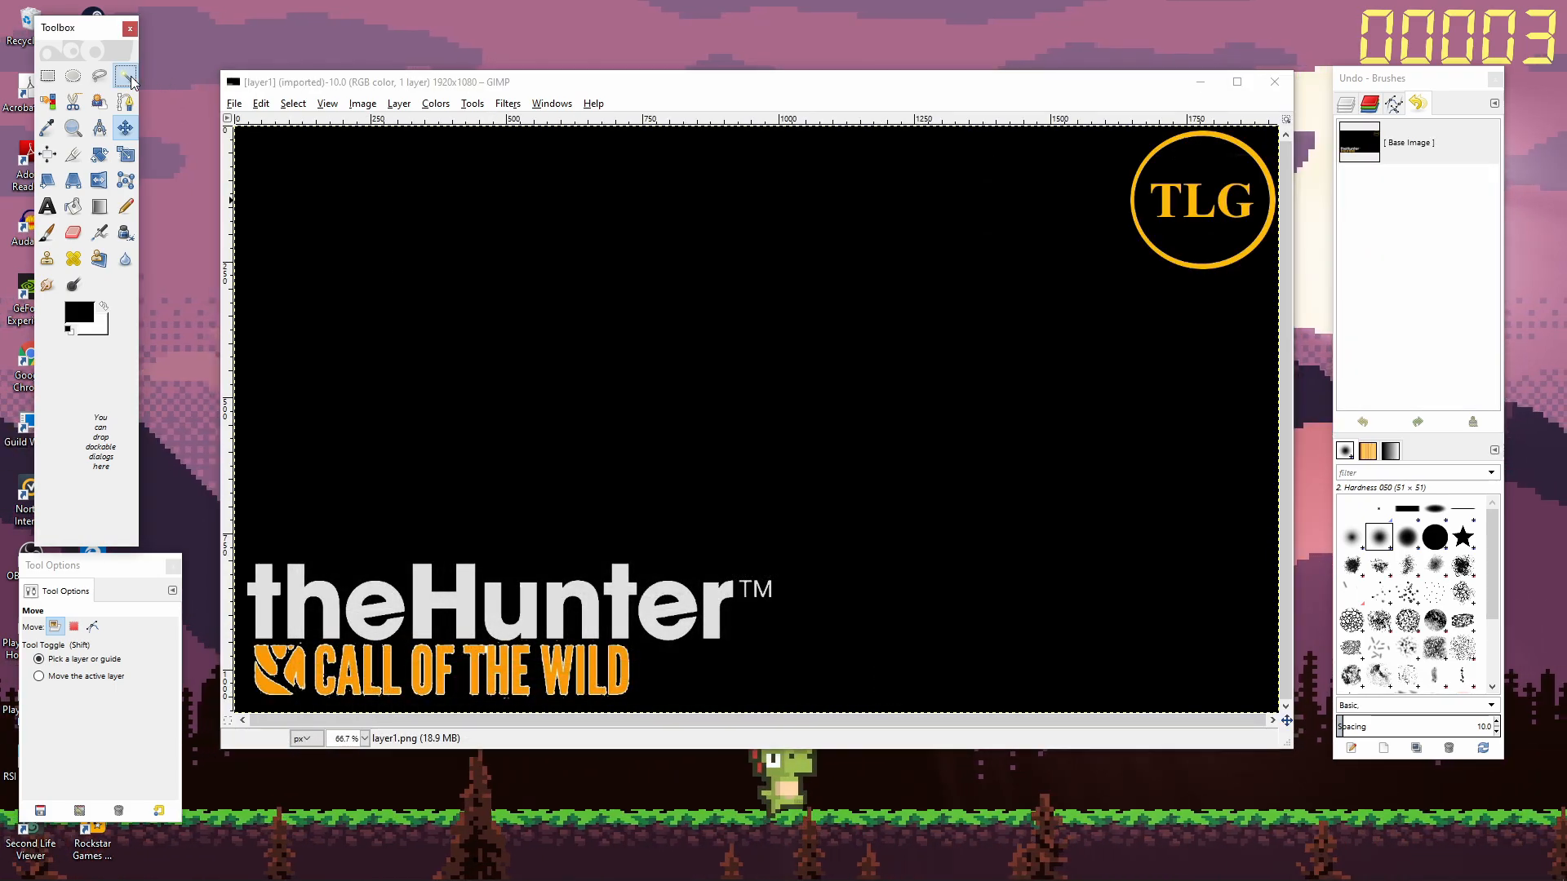
click(435, 270)
key(Delete)
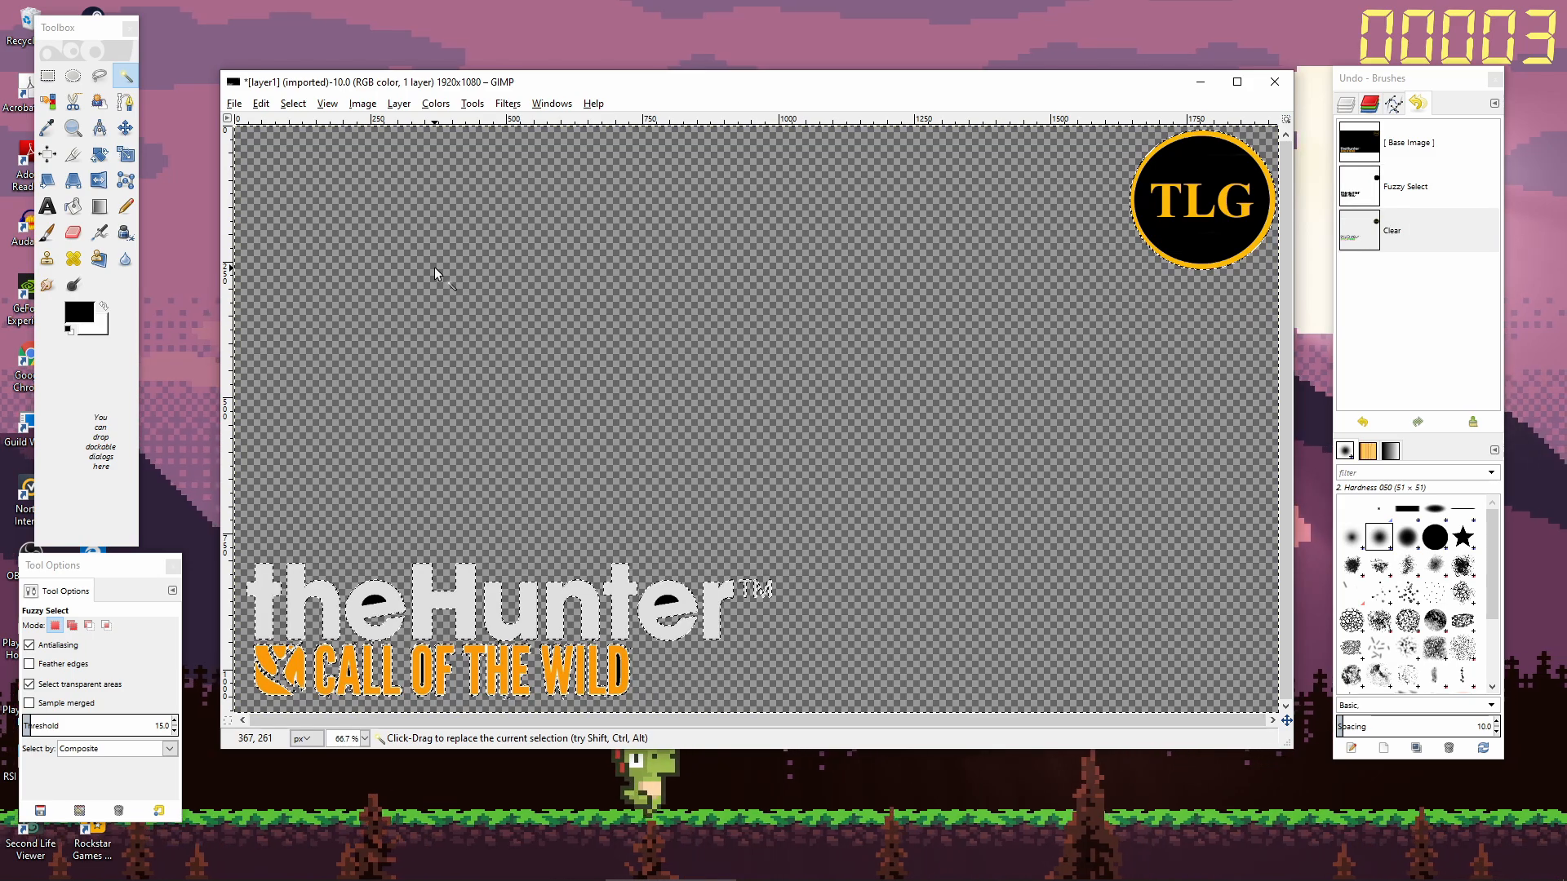
Select and clear the black areas enclosed by both letters e in theHunter.
click(665, 606)
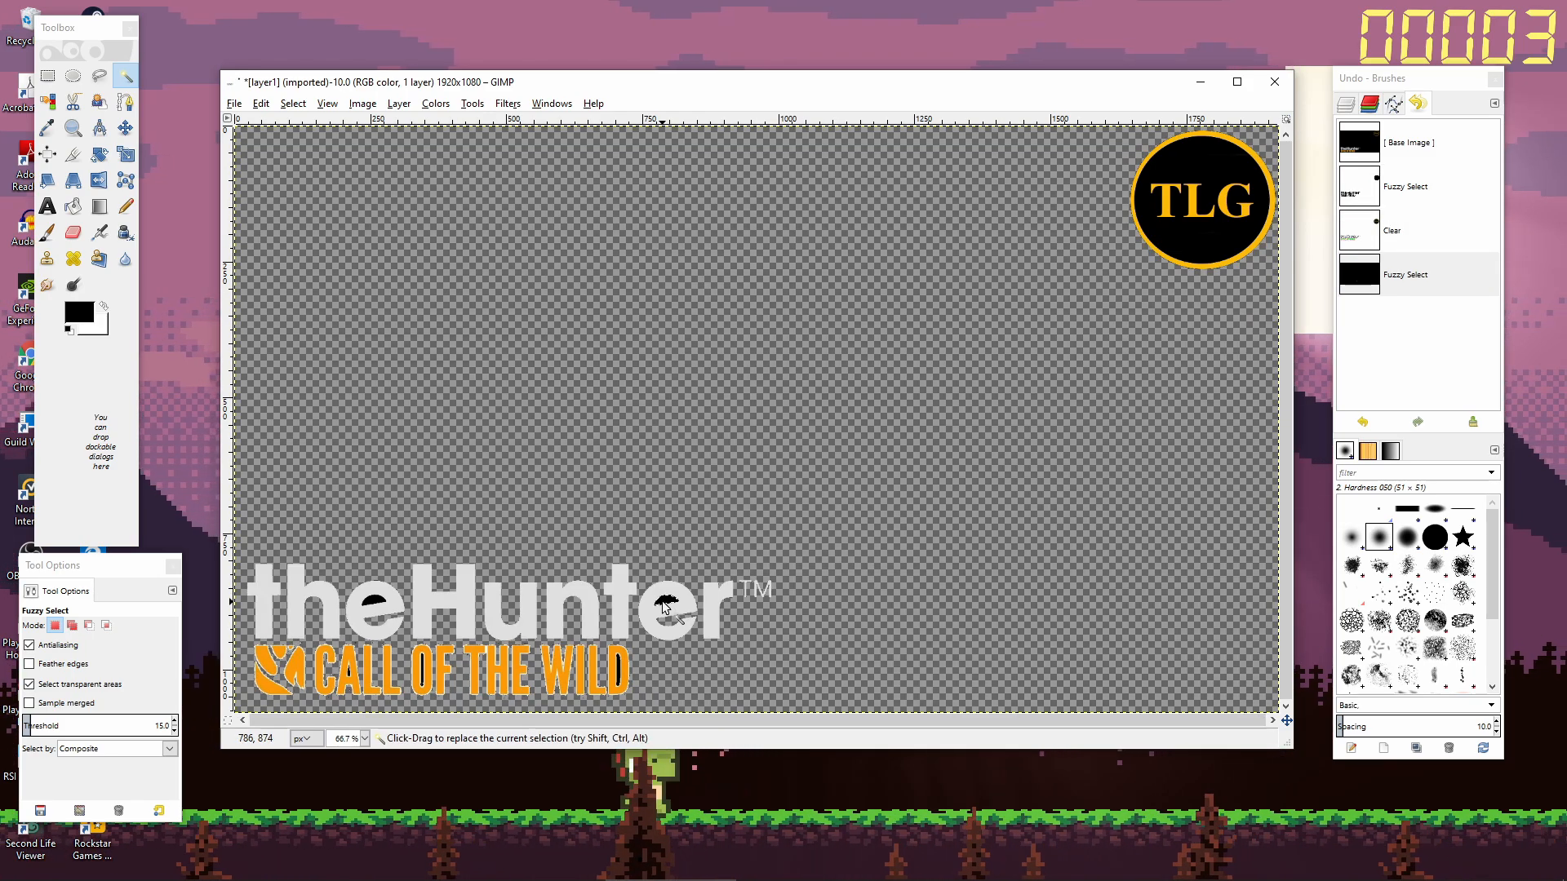
key(Delete)
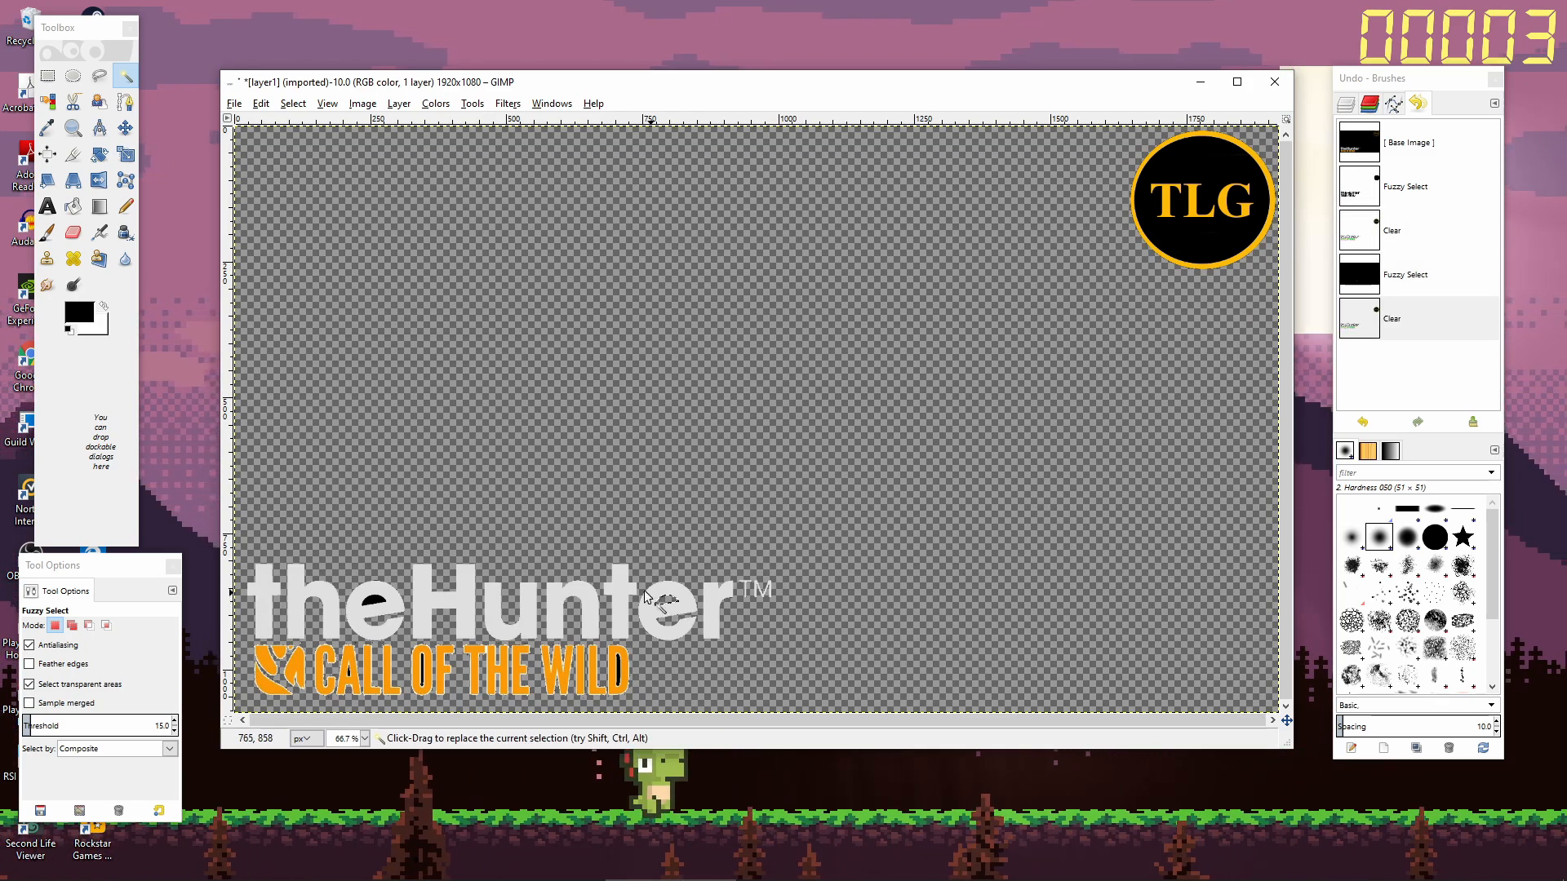
click(374, 603)
key(Delete)
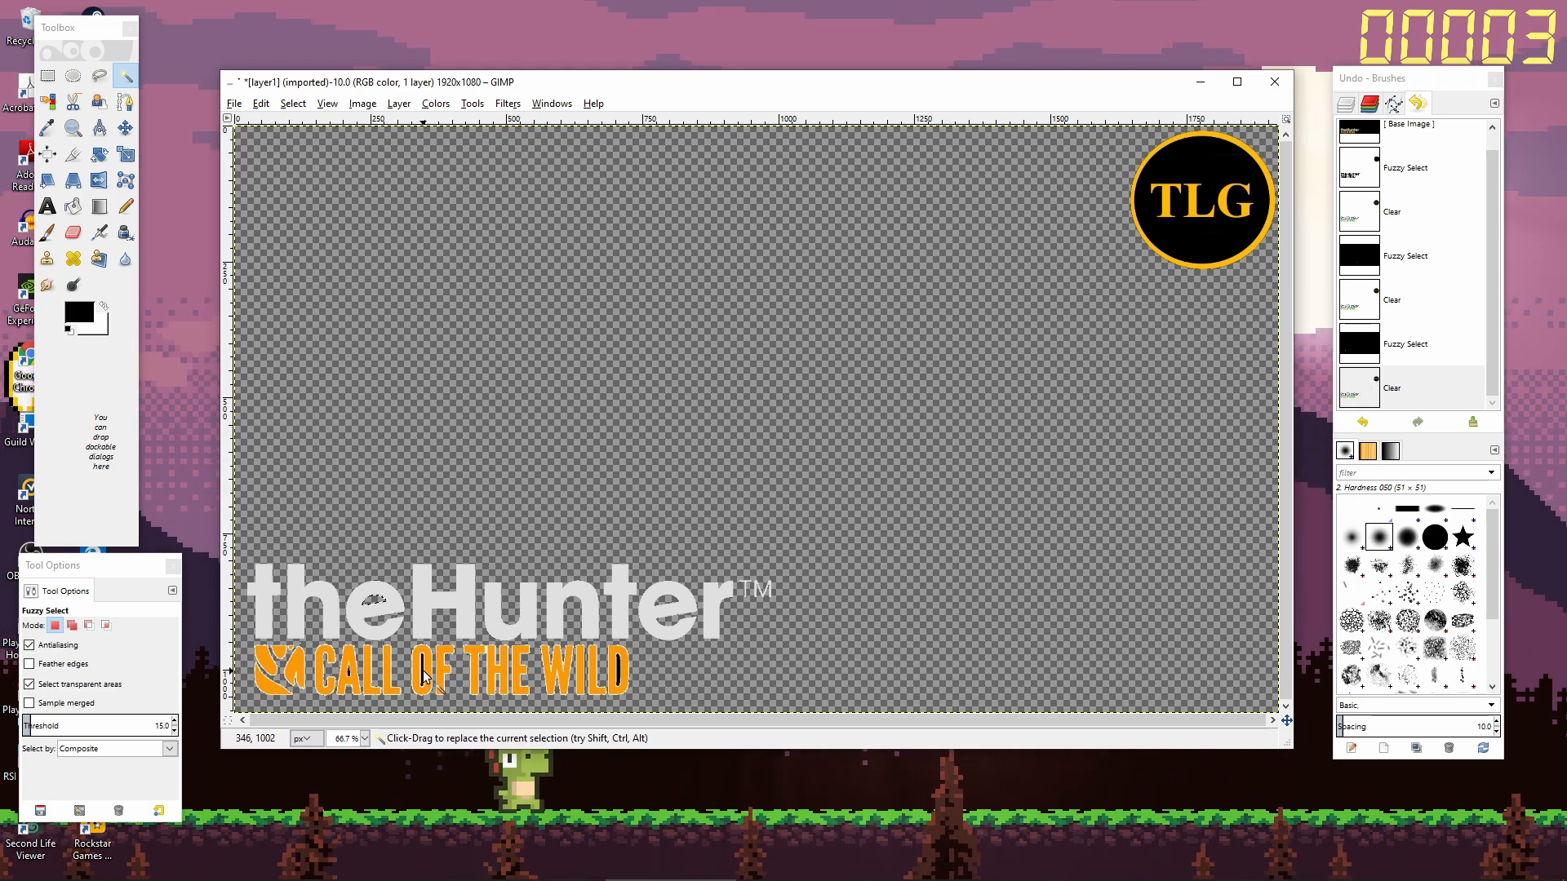
Clear the remaining black areas enclosed by the letters of CALL OF THE WILD.
click(423, 675)
key(Delete)
click(620, 671)
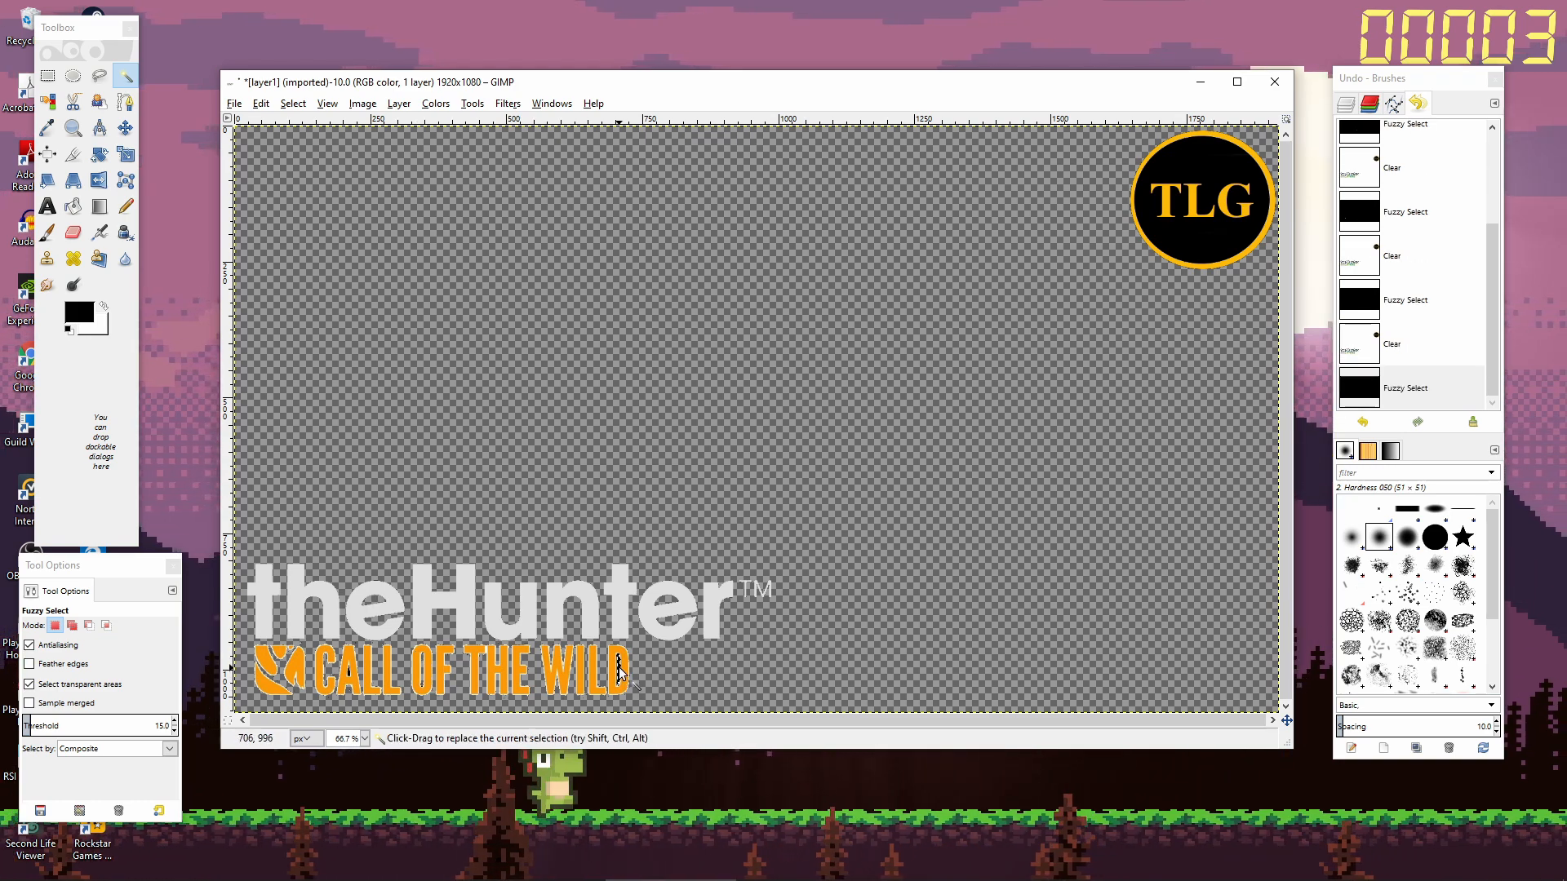
click(353, 676)
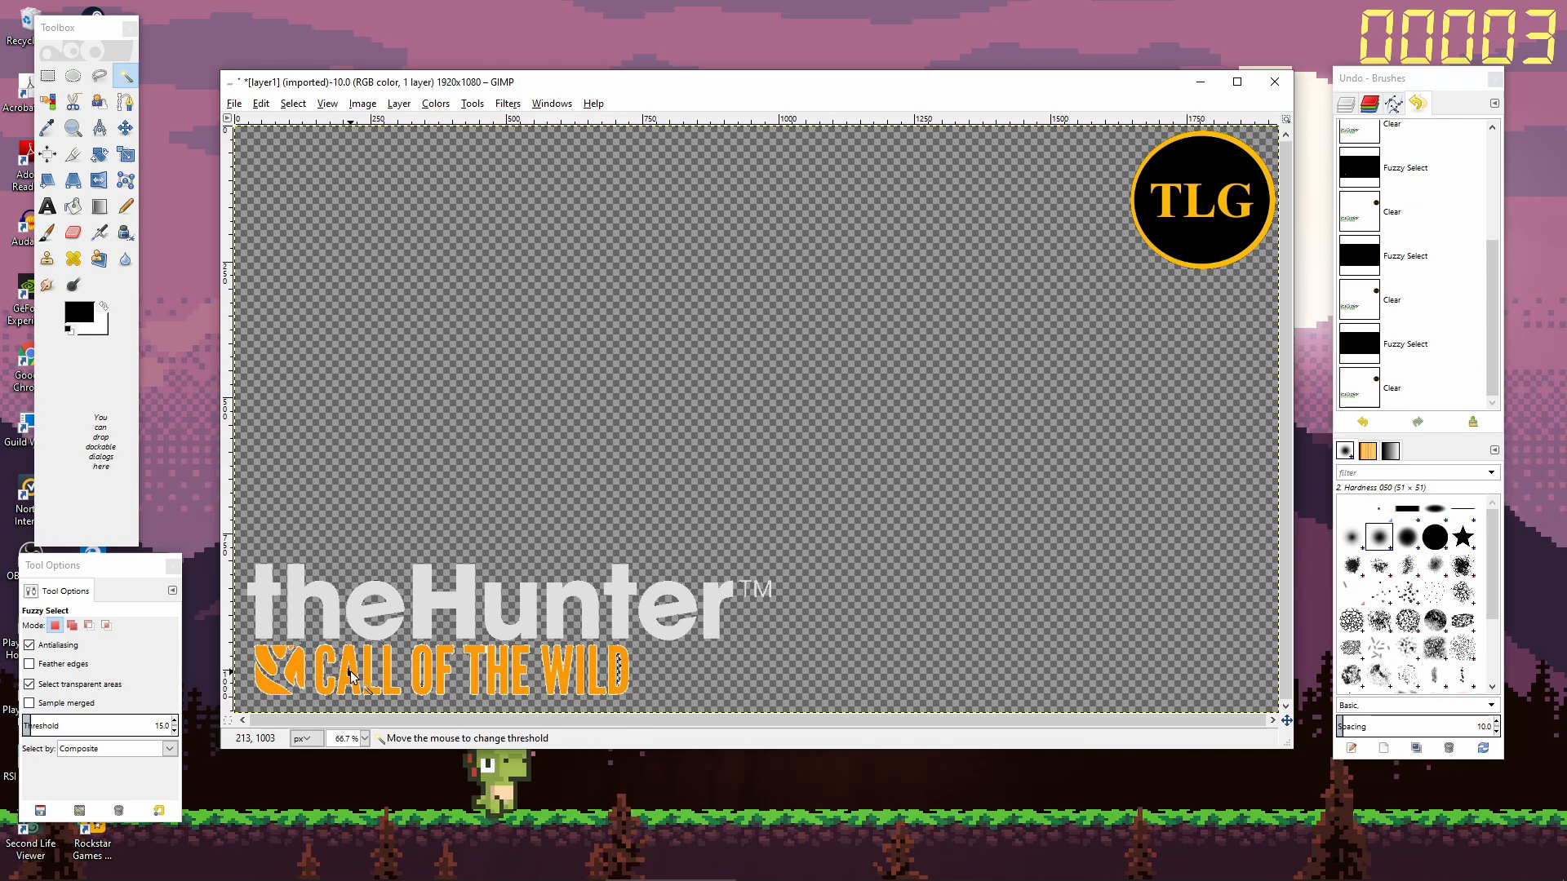
key(Delete)
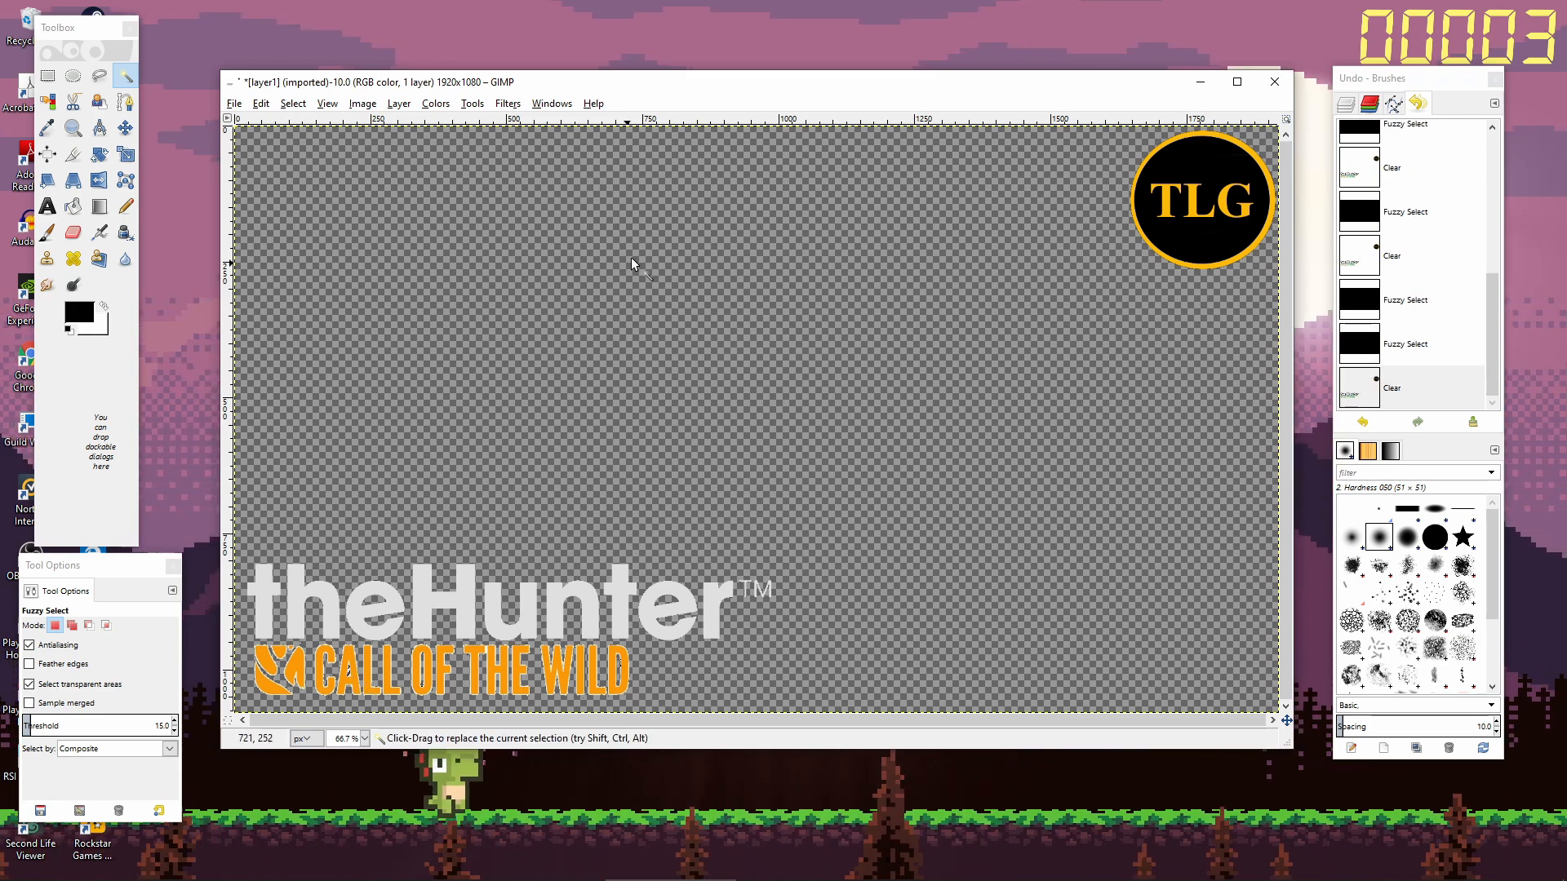
Export the image as a PNG named layer1.png in the Documents folder, replacing the existing file and keeping the default PNG options.
click(236, 104)
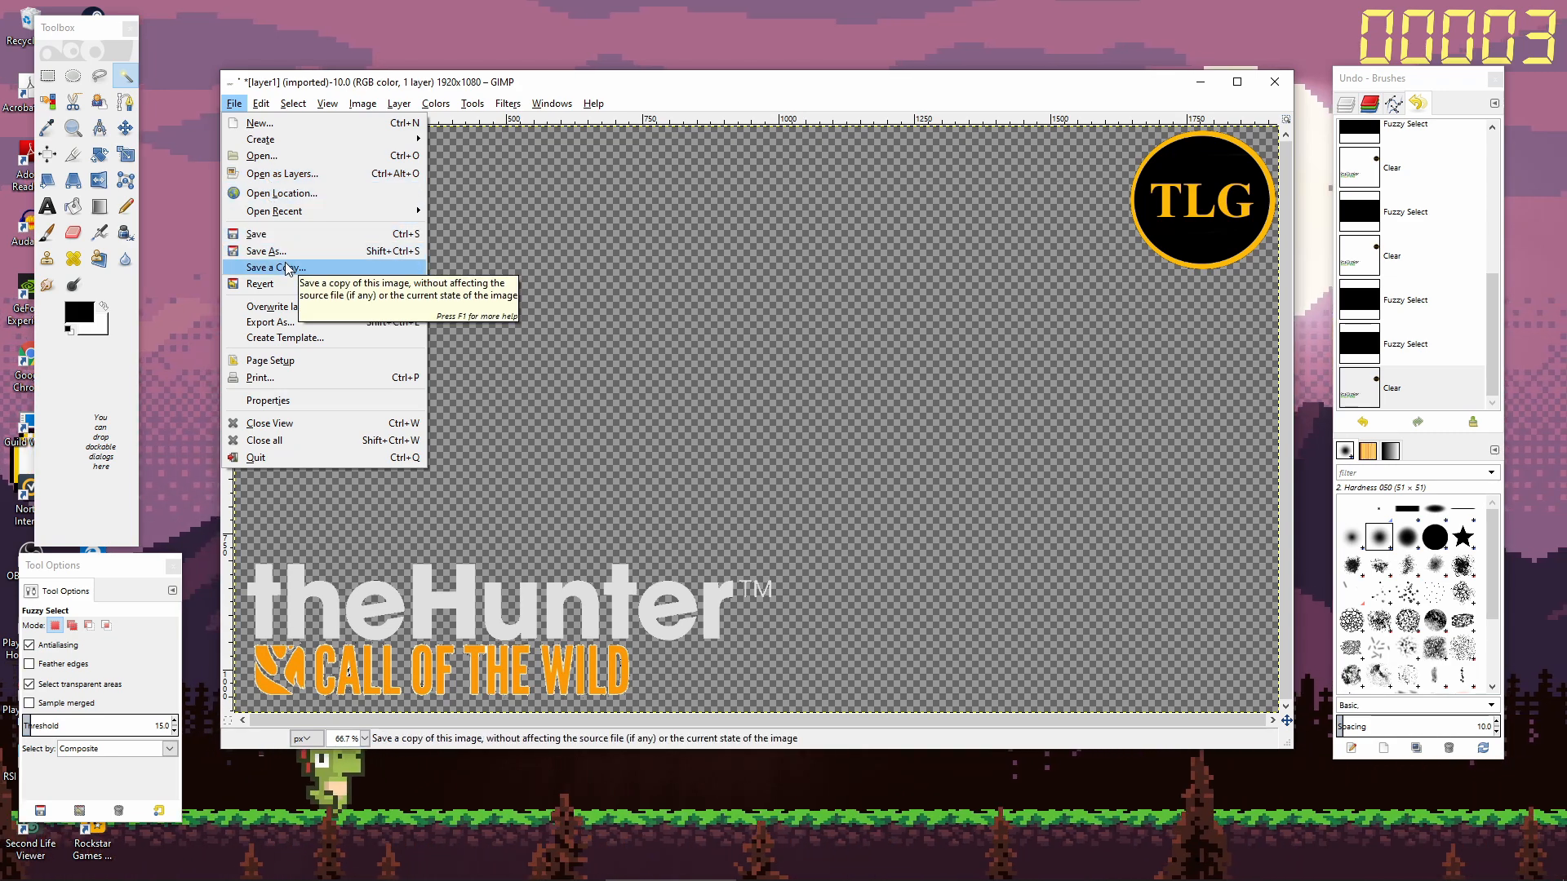
click(274, 322)
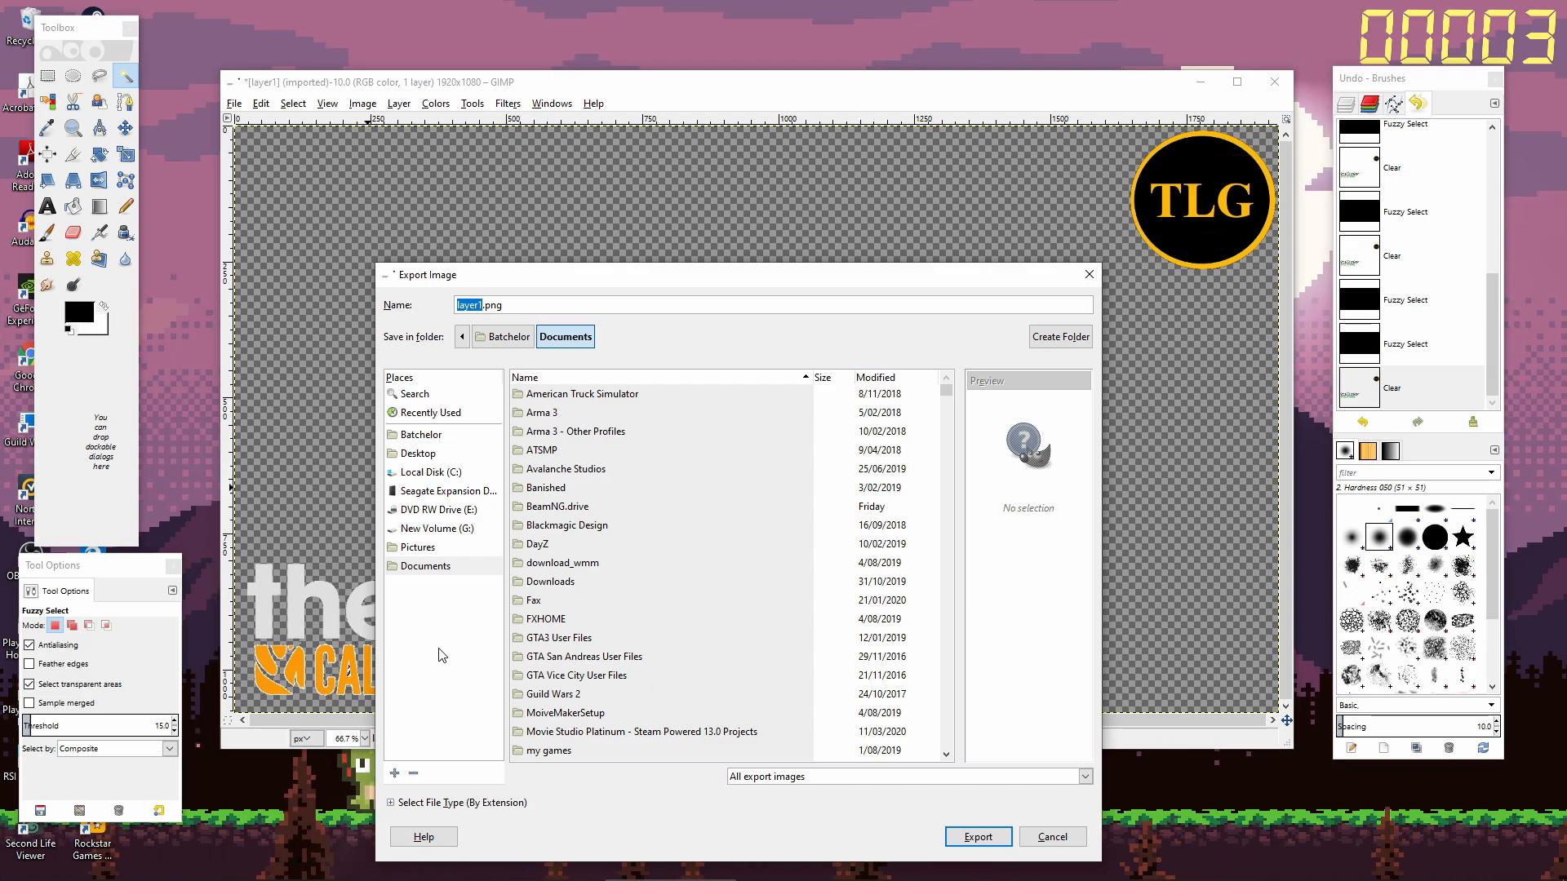
click(393, 804)
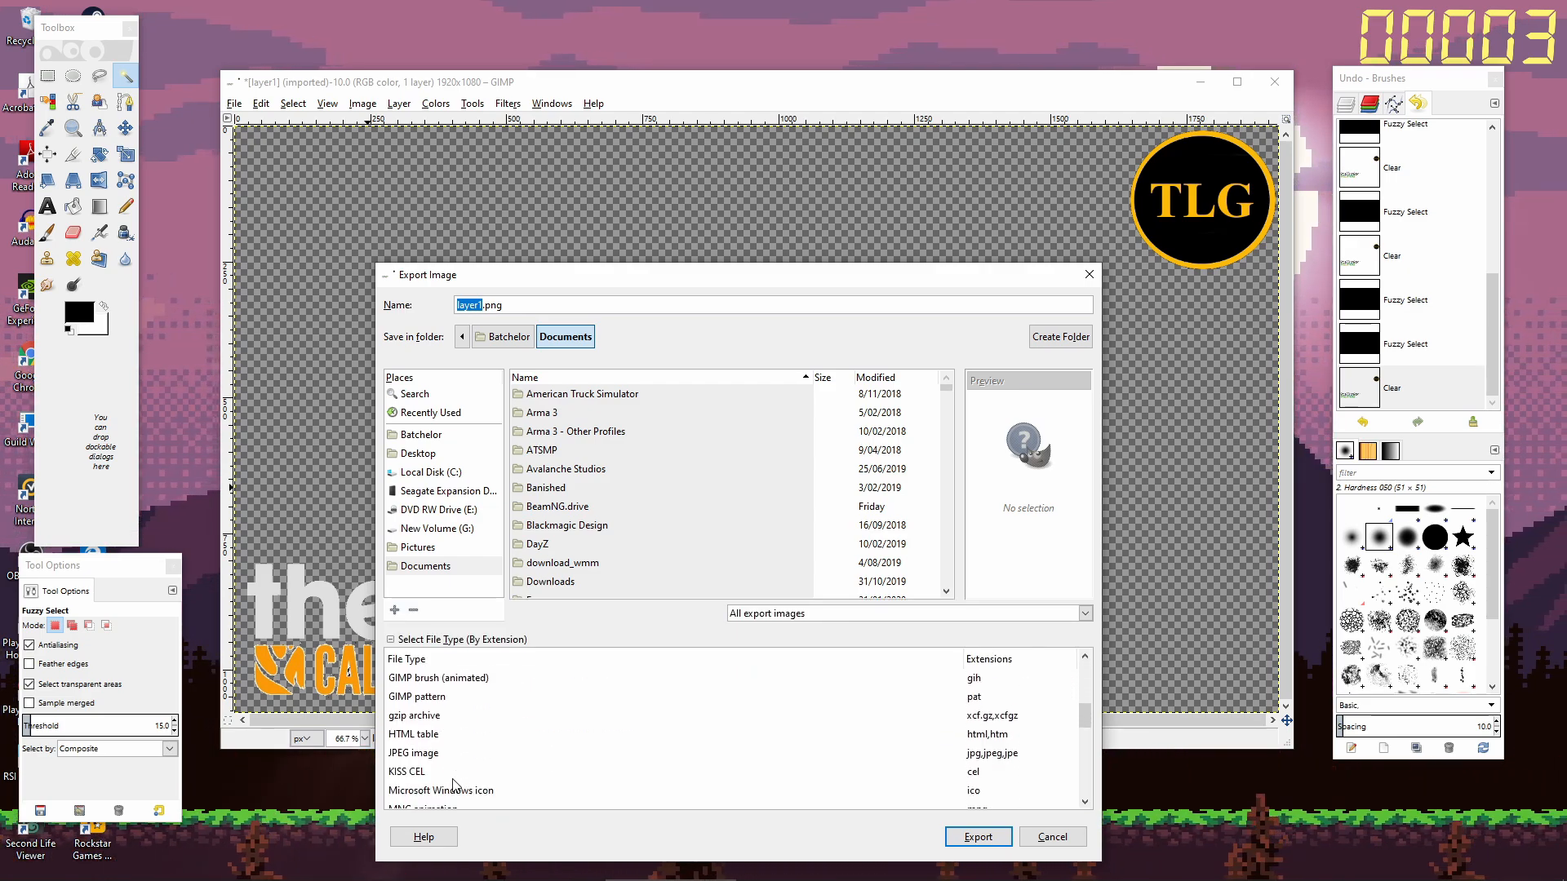
scroll(456, 785, down, 2)
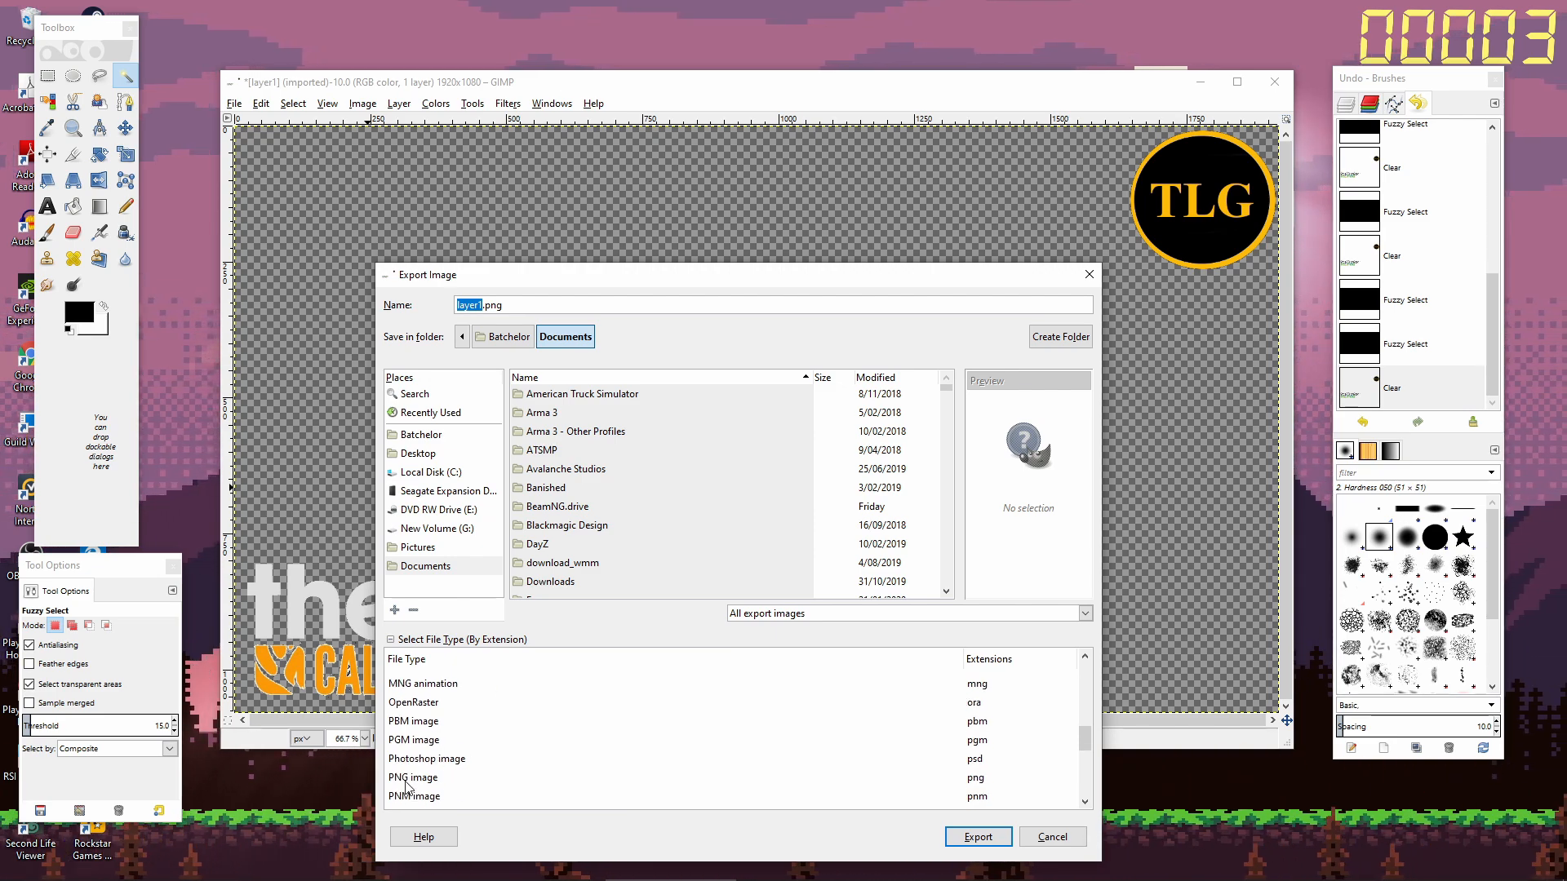
click(414, 779)
click(977, 837)
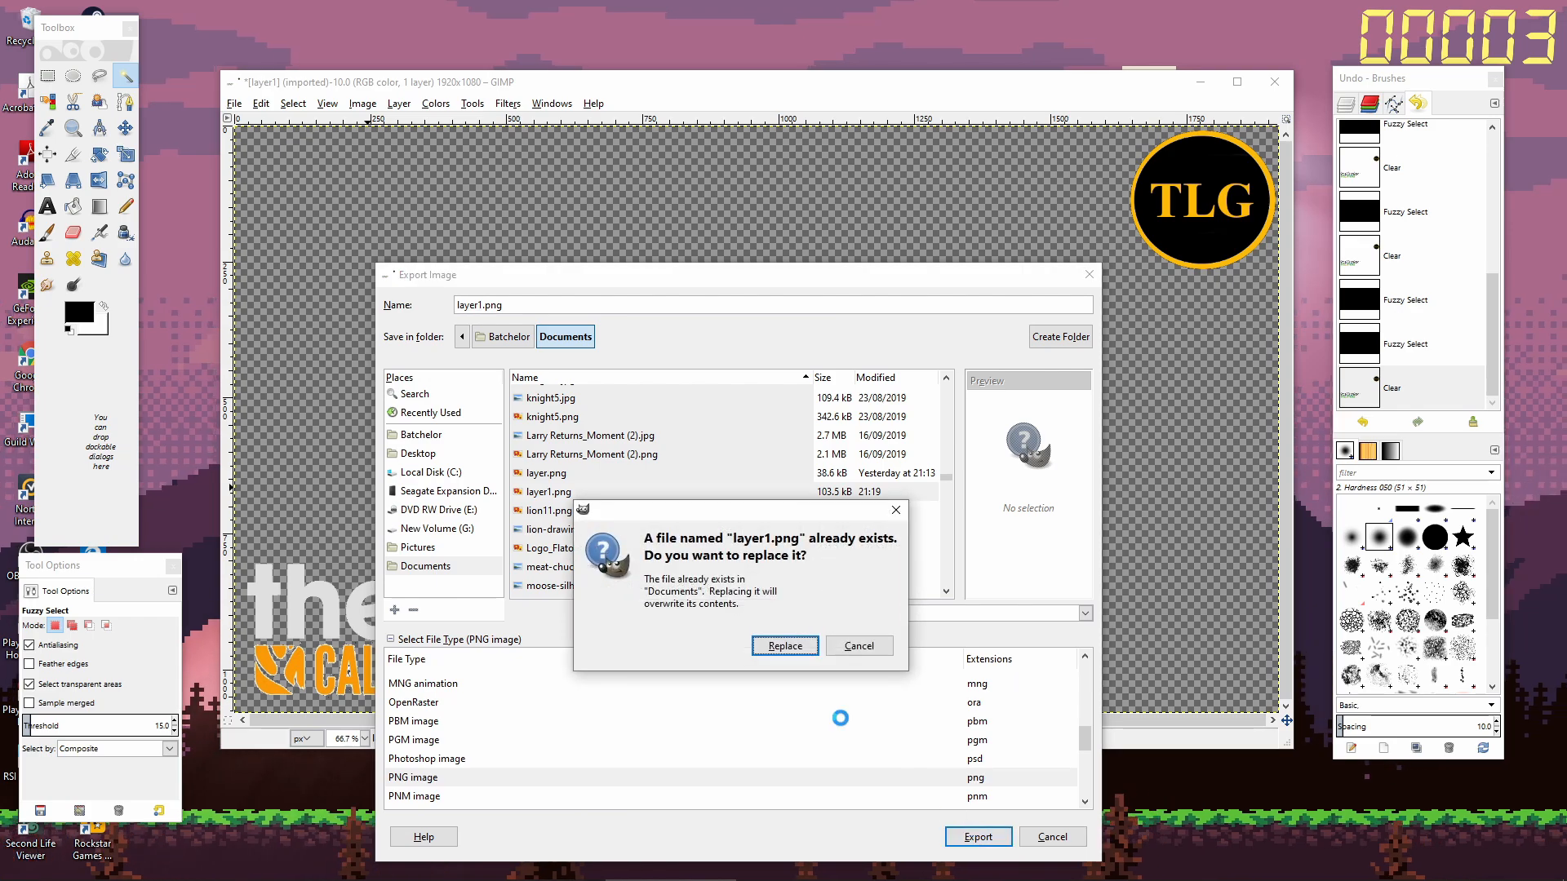
click(785, 645)
click(782, 586)
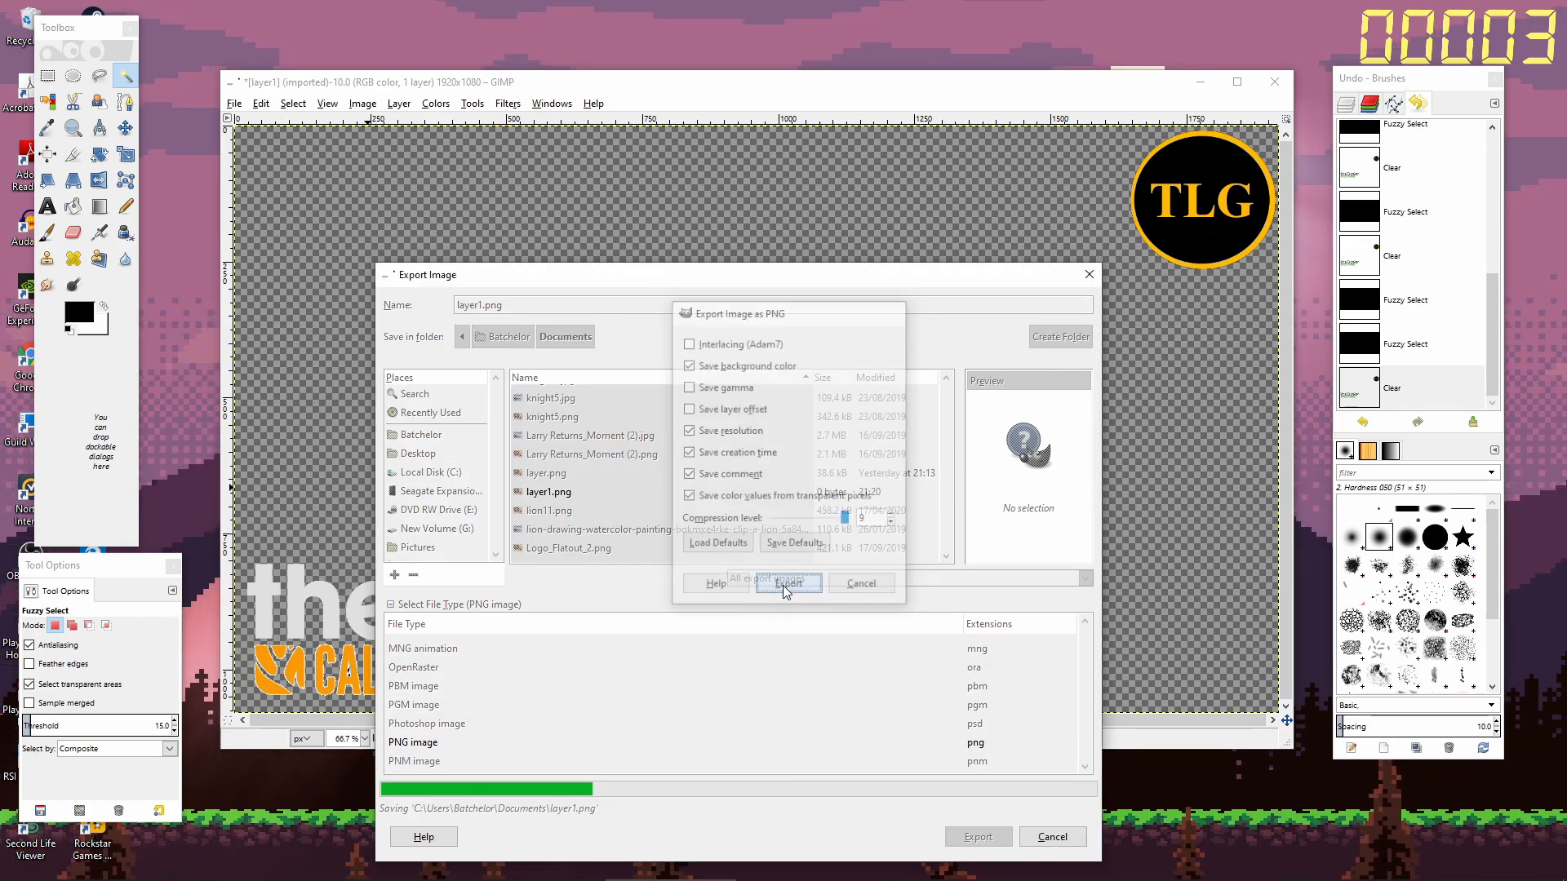
Close the image, discarding its unsaved changes, and close GIMP.
click(1275, 82)
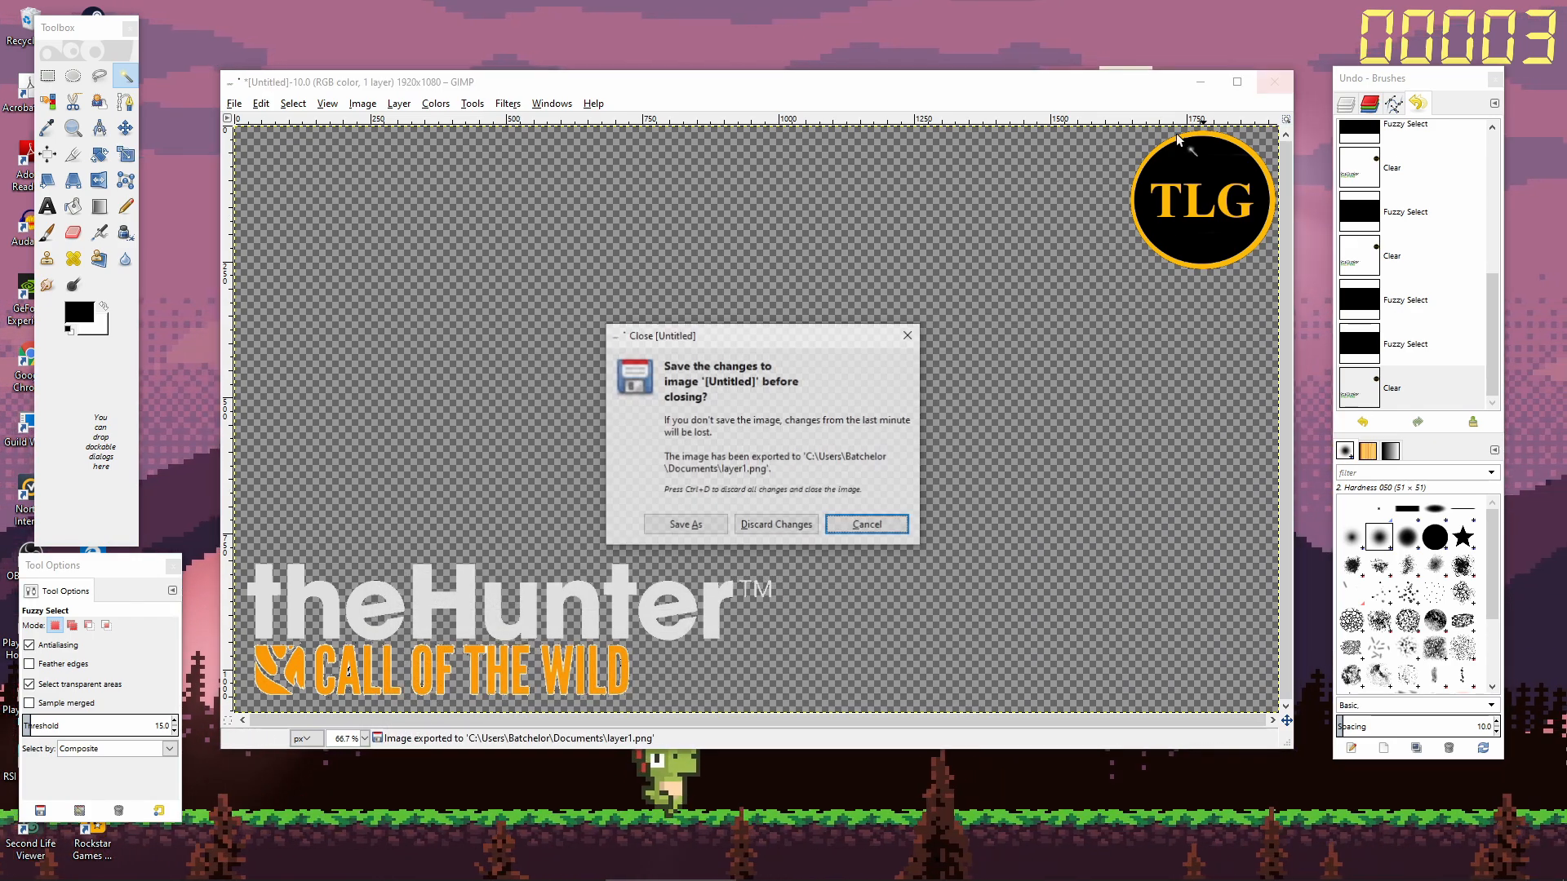
click(779, 525)
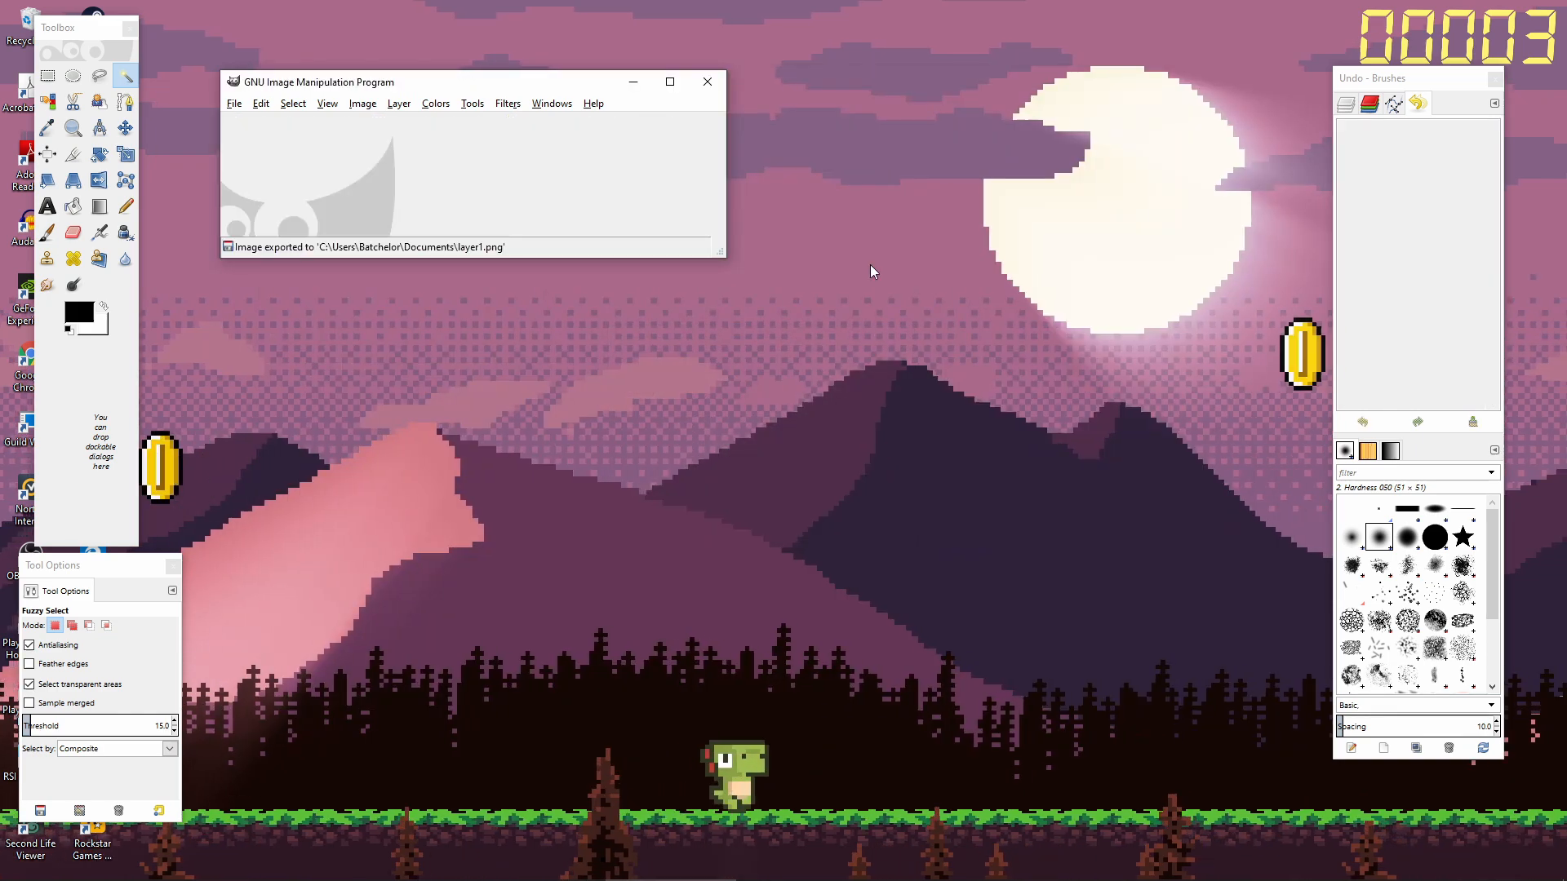
click(713, 80)
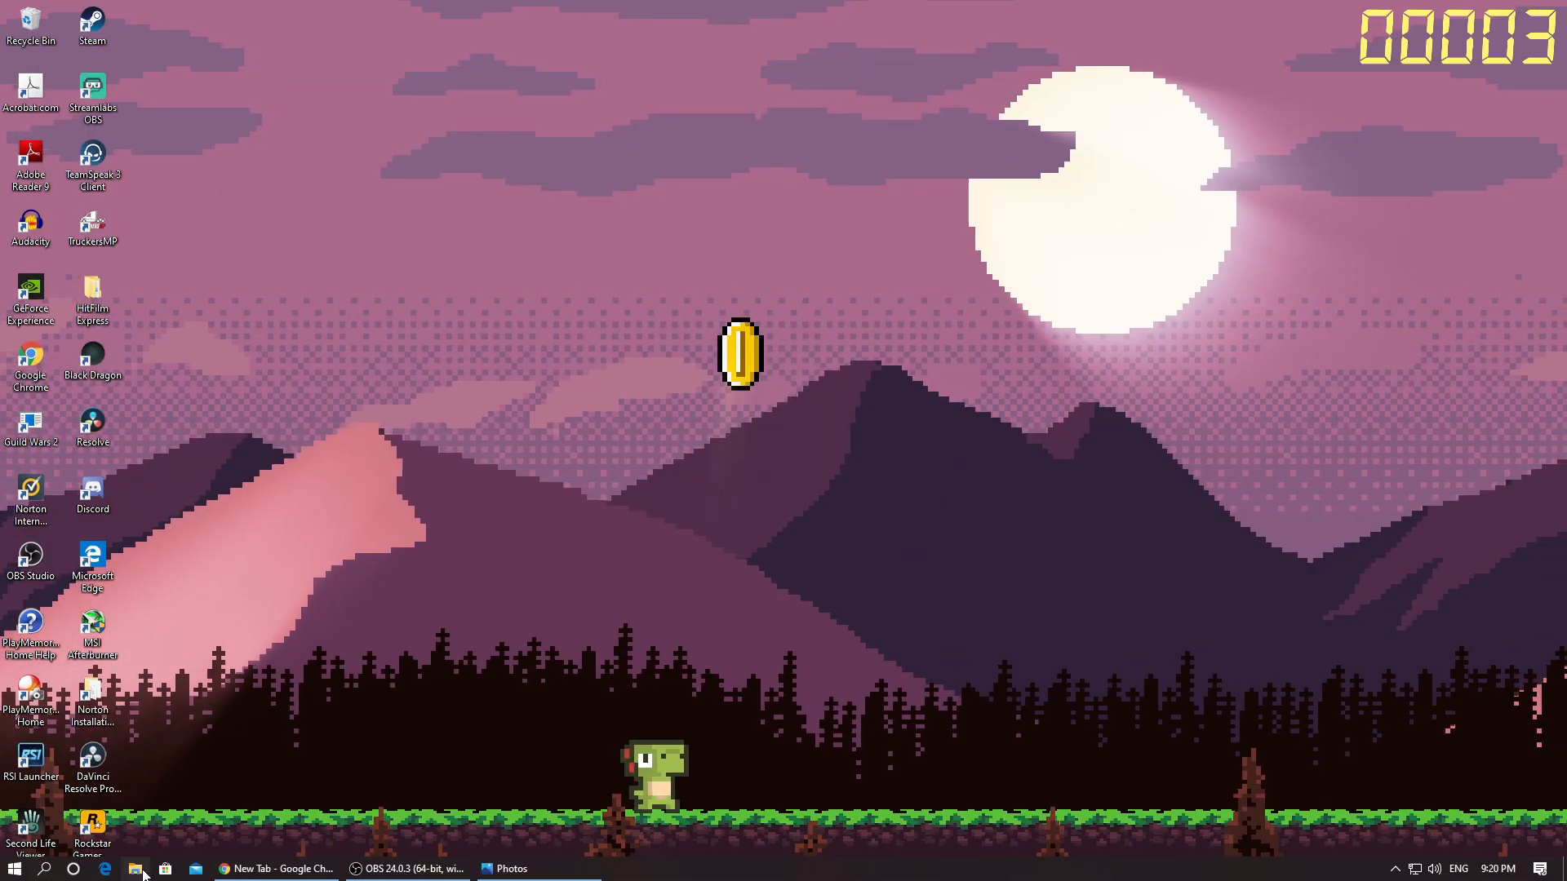
Find layer1 in the Documents folder using File Explorer, view it in Photos to check its transparency, and close the viewer.
click(135, 867)
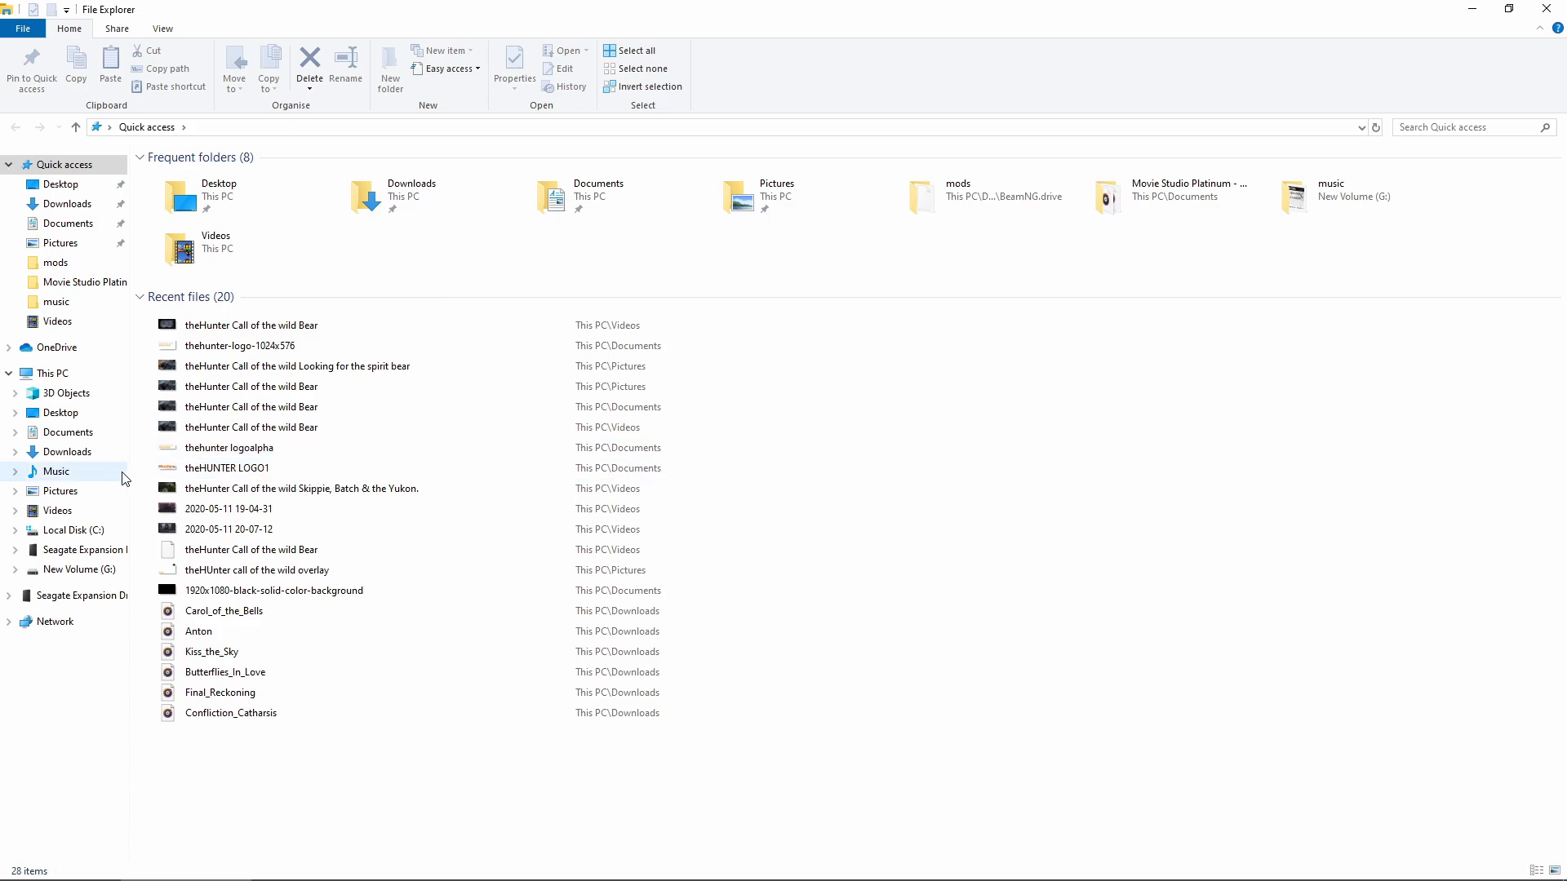
click(77, 438)
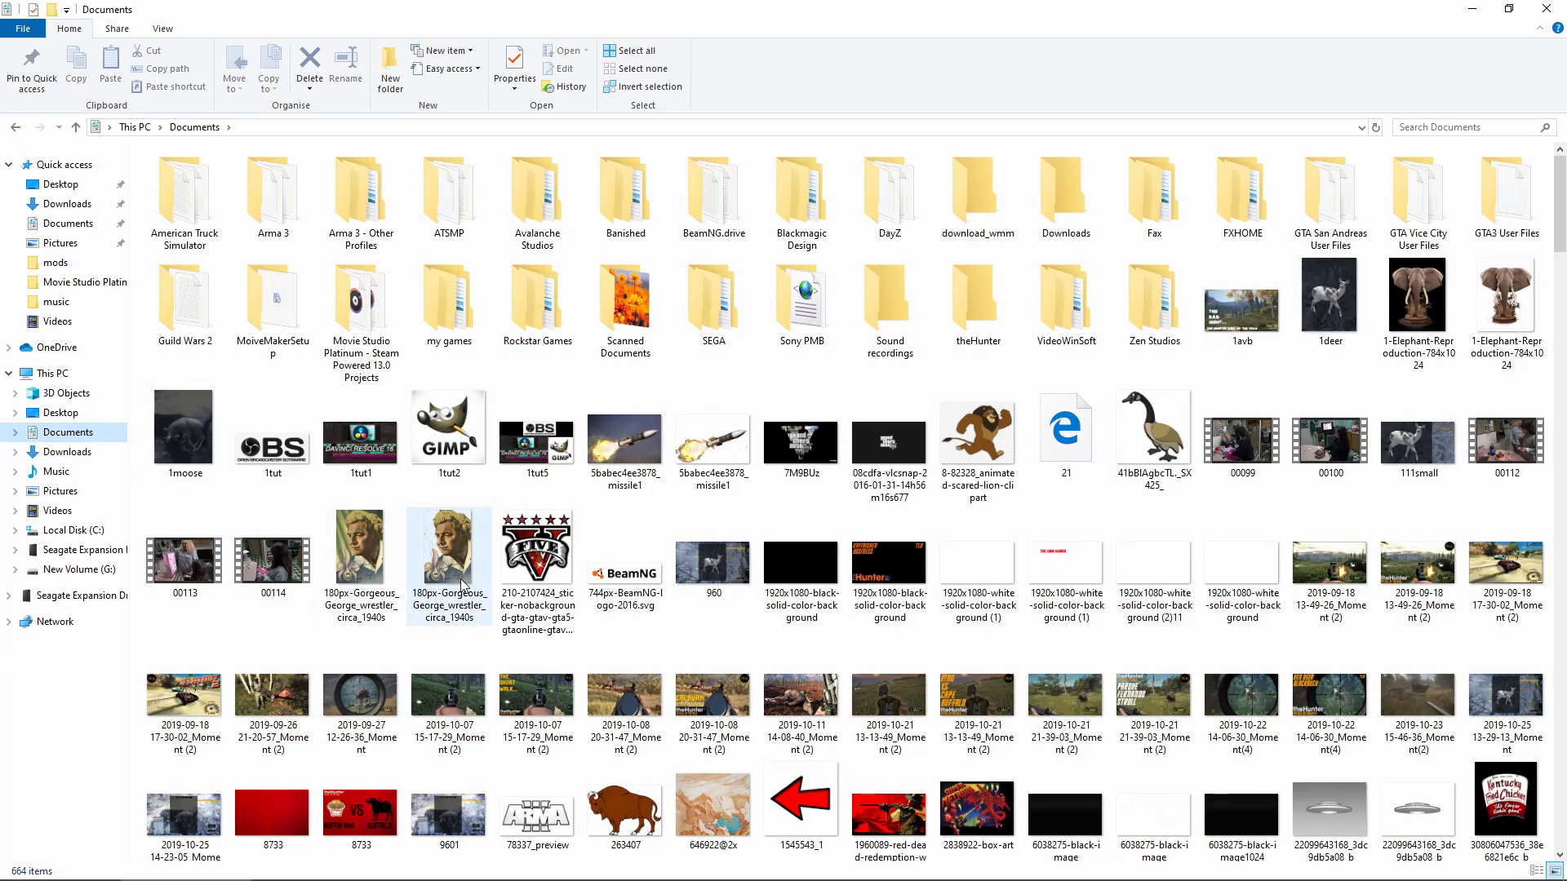
scroll(457, 620, down, 10)
scroll(463, 585, down, 10)
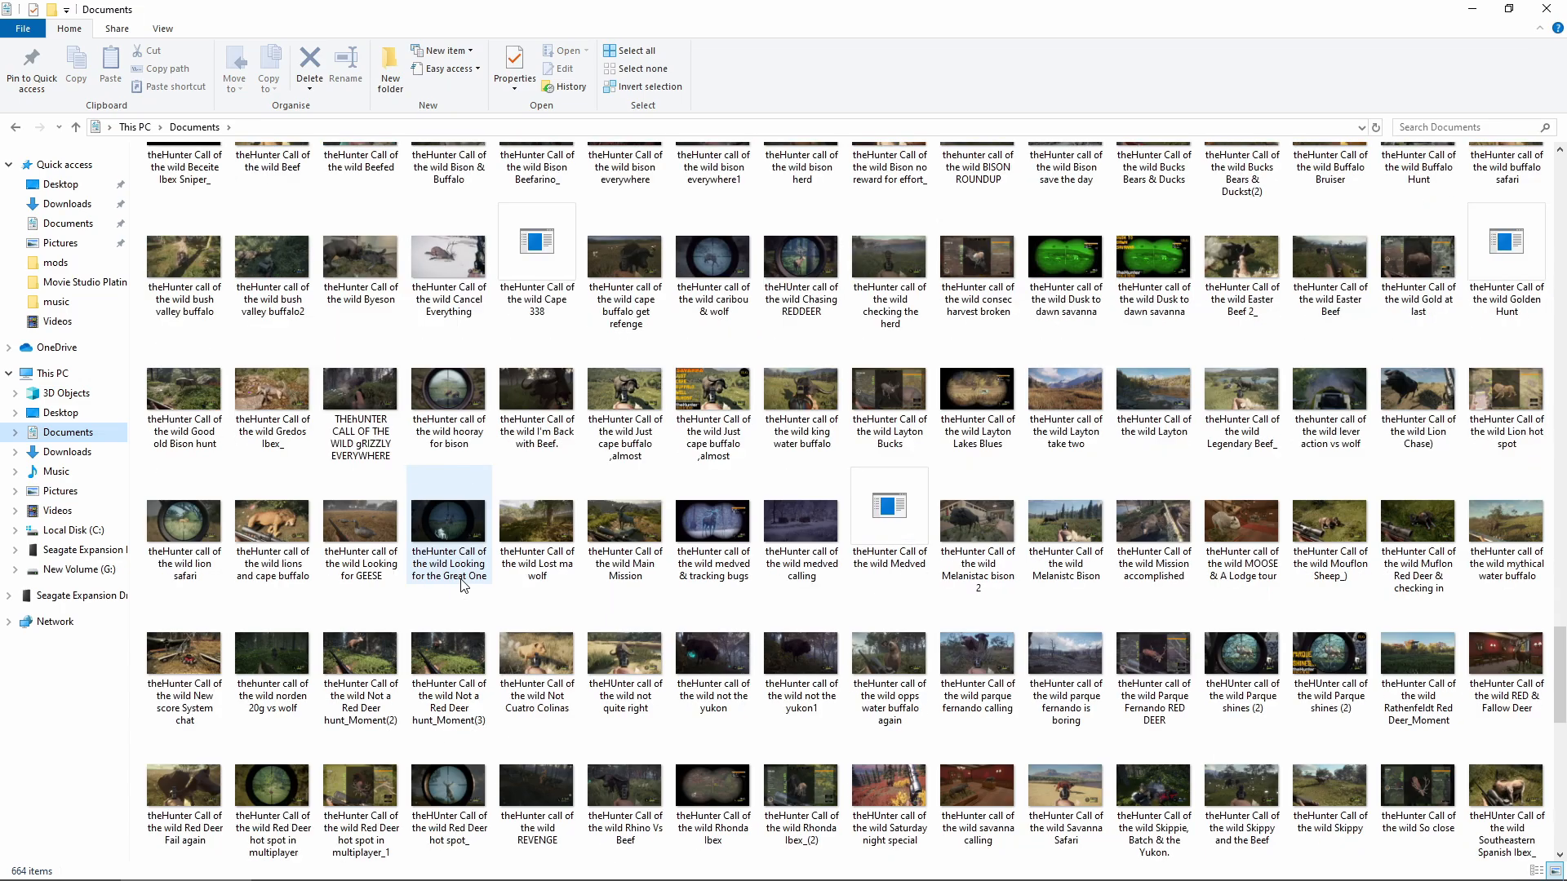
scroll(462, 586, down, 6)
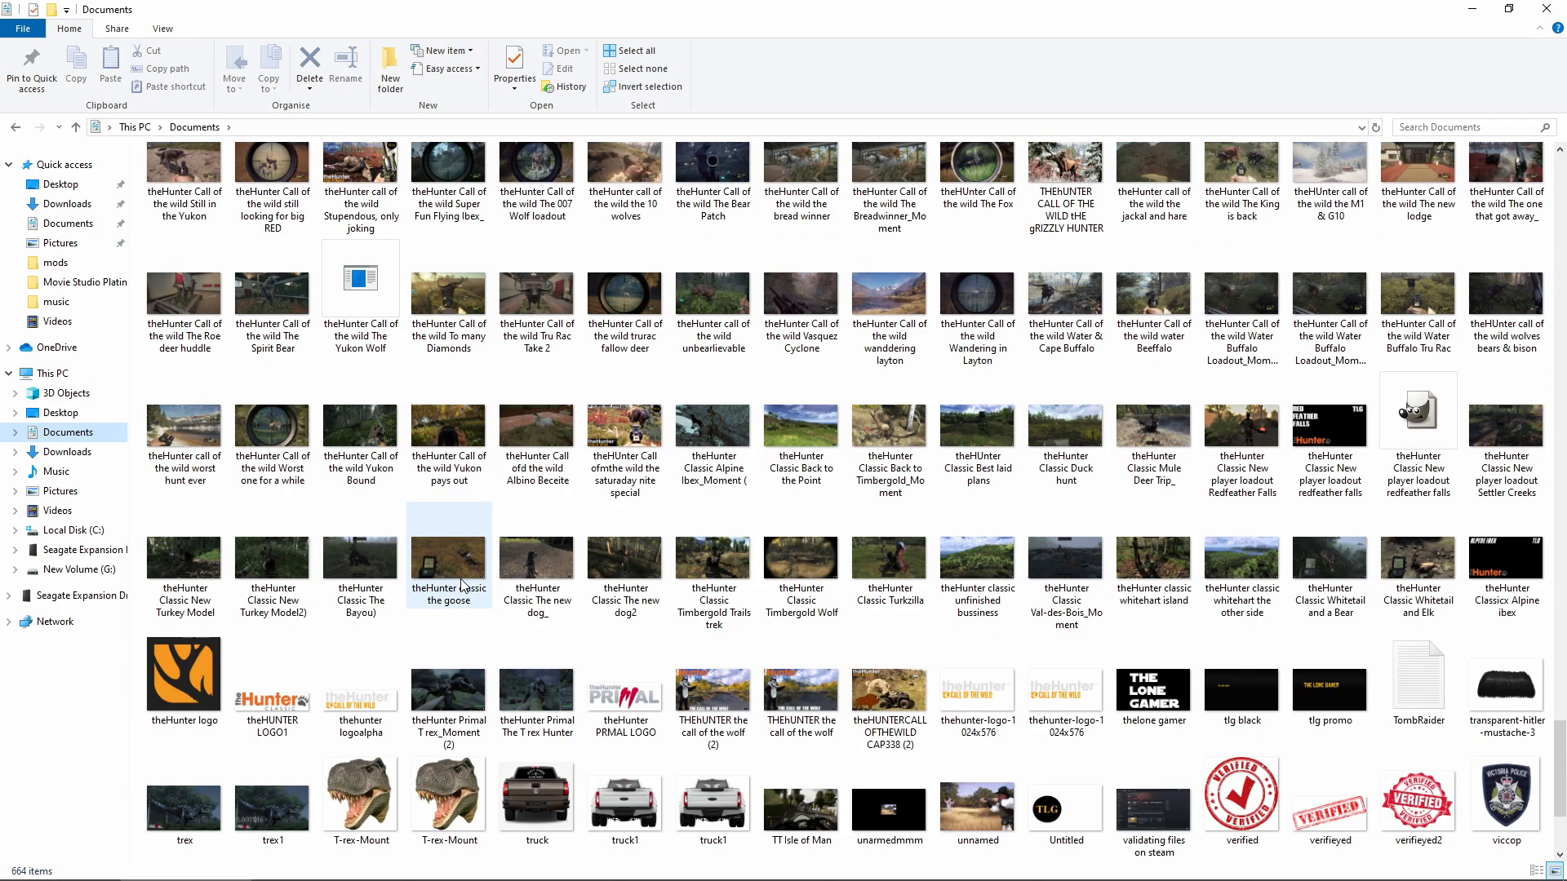
scroll(462, 584, down, 3)
scroll(461, 583, up, 18)
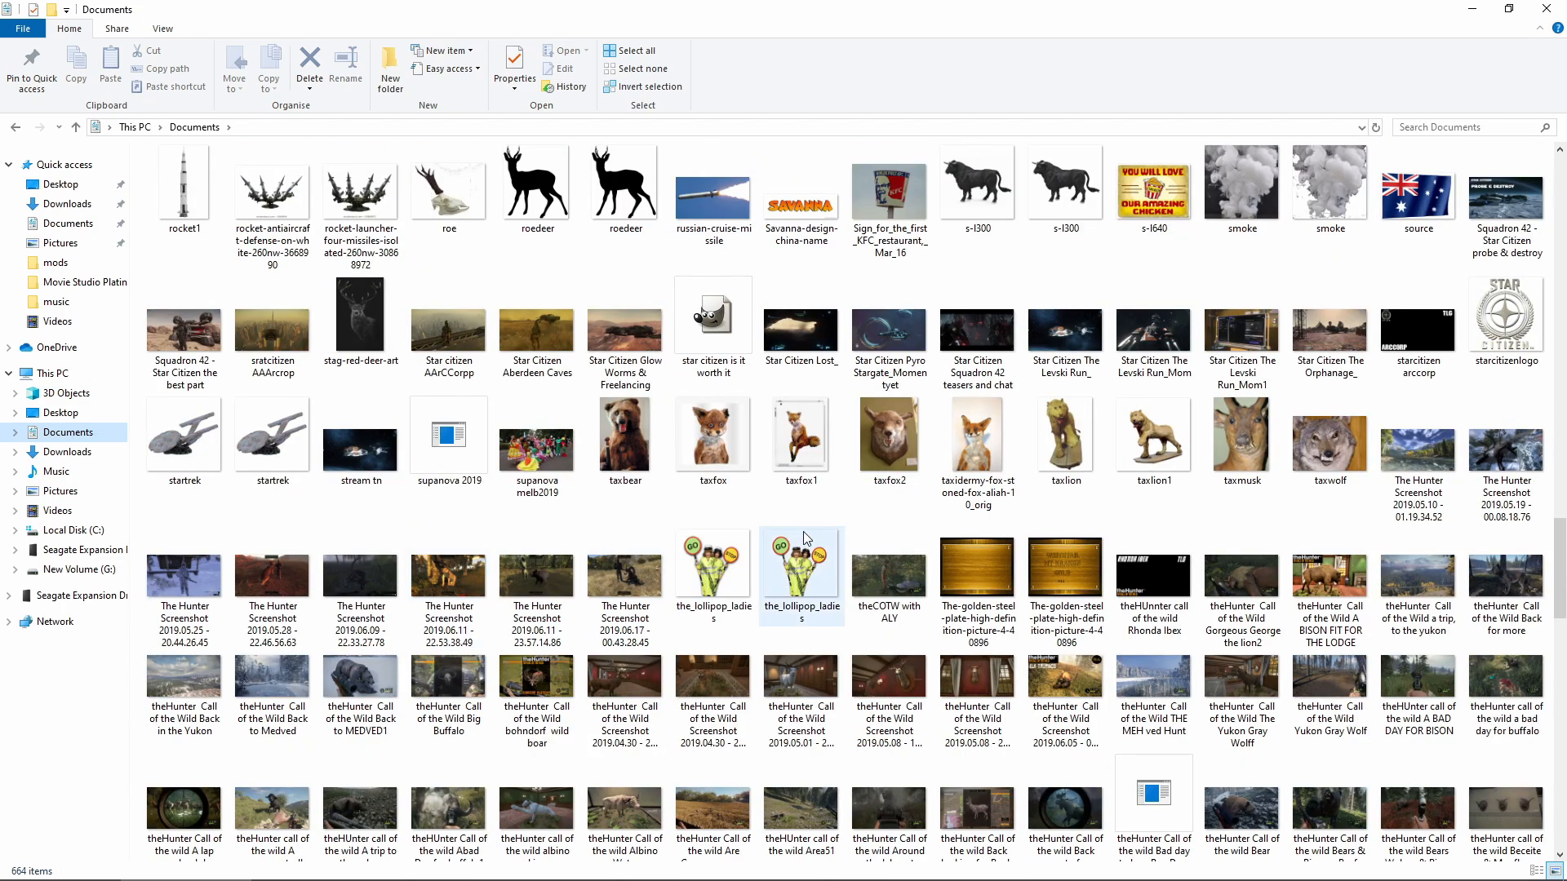
scroll(803, 532, up, 12)
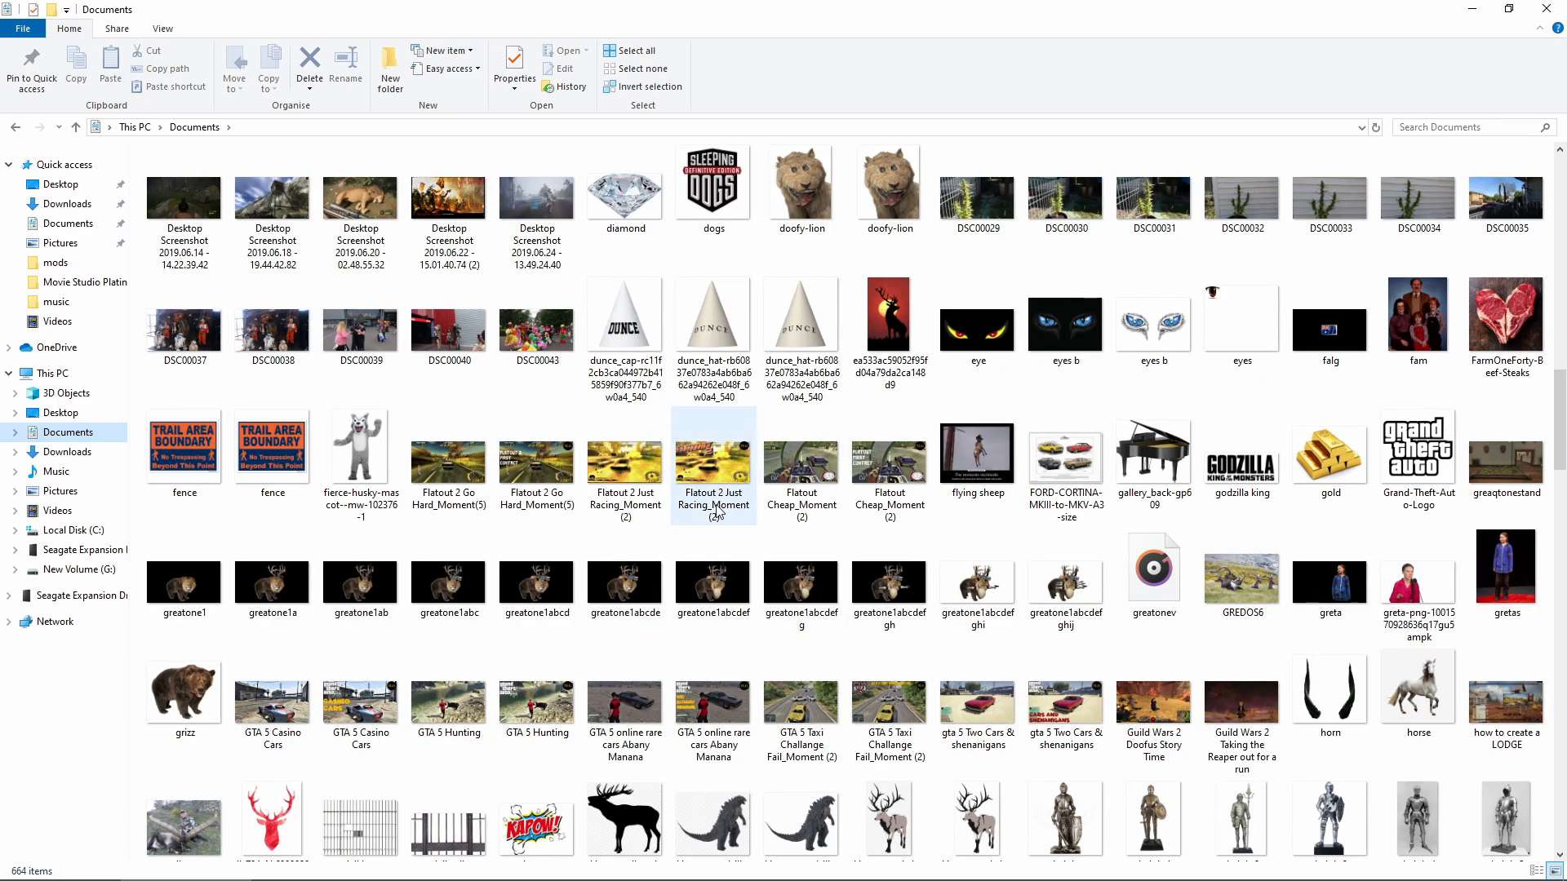
scroll(968, 688, down, 3)
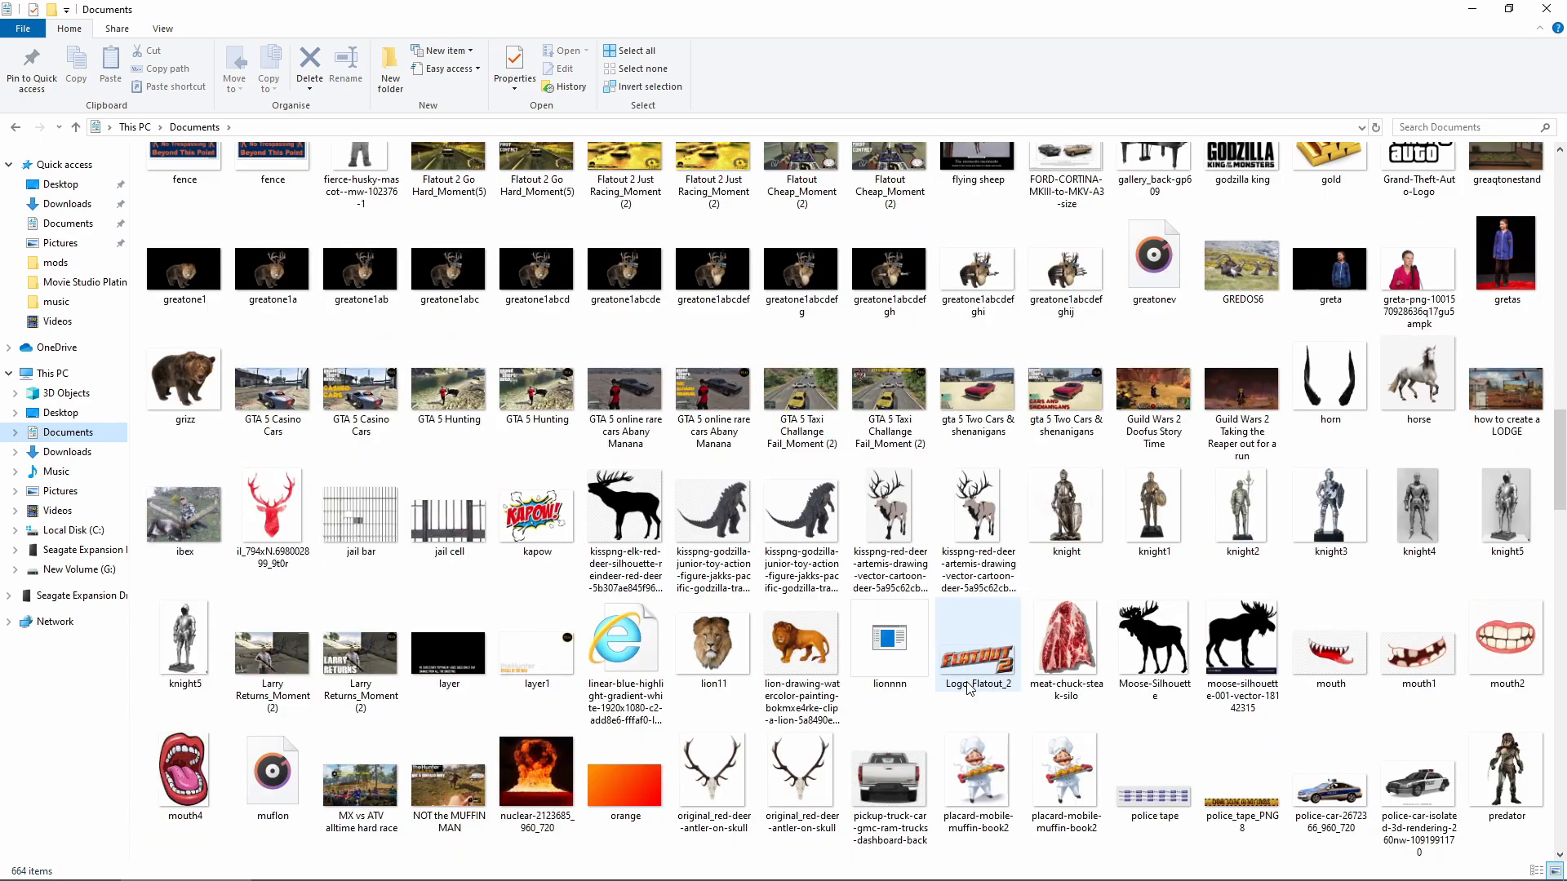
double_click(546, 654)
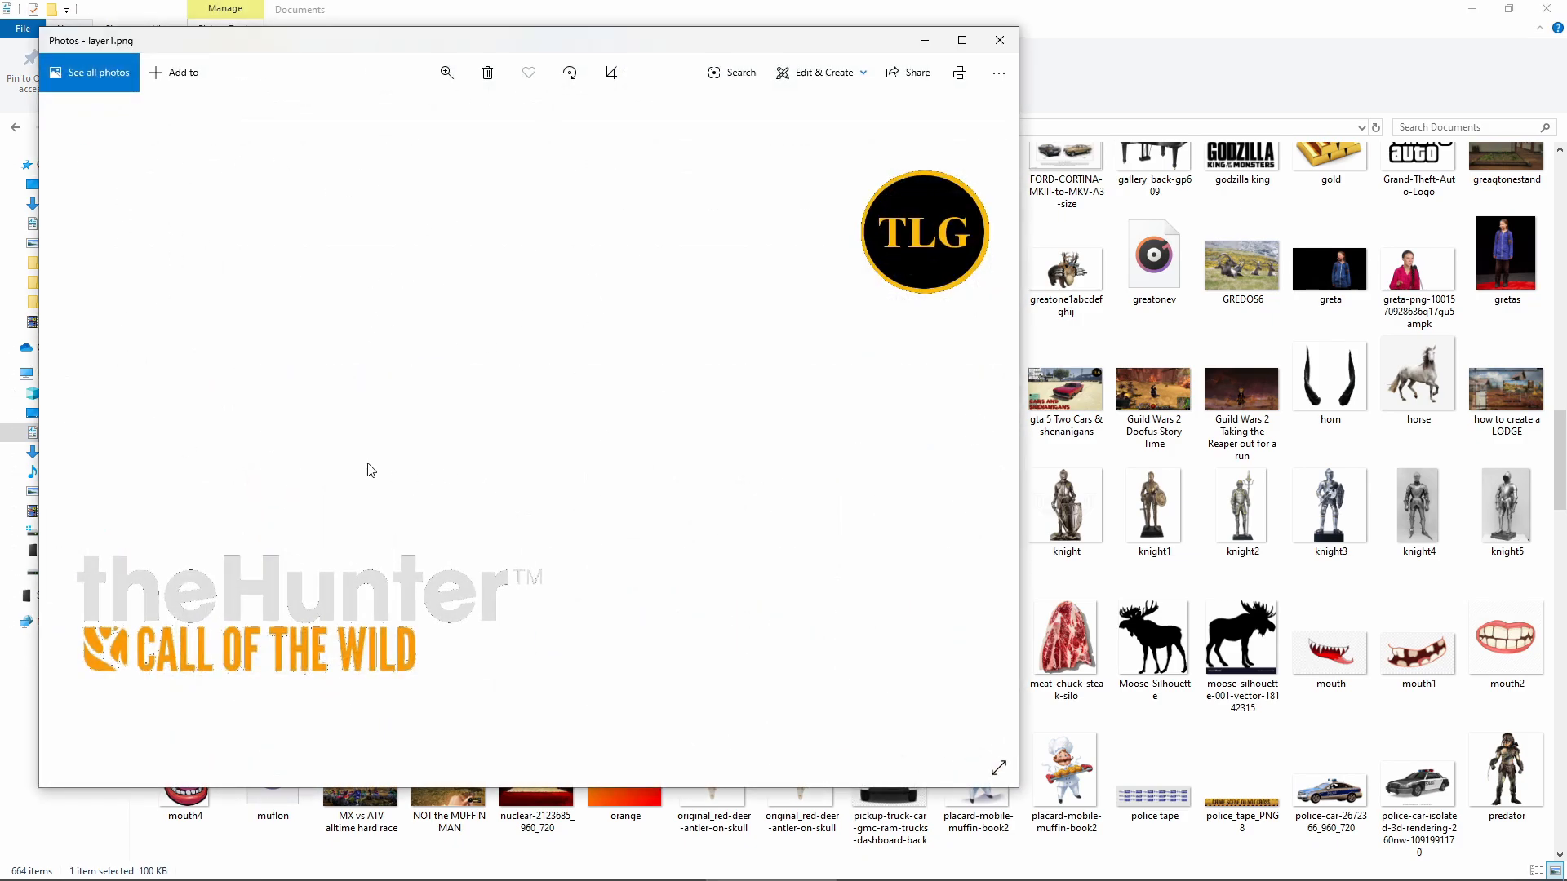
click(999, 40)
Play the theHunter Call of the wild Bear video from the Videos folder to view its logo overlay from the start, and close it.
click(54, 322)
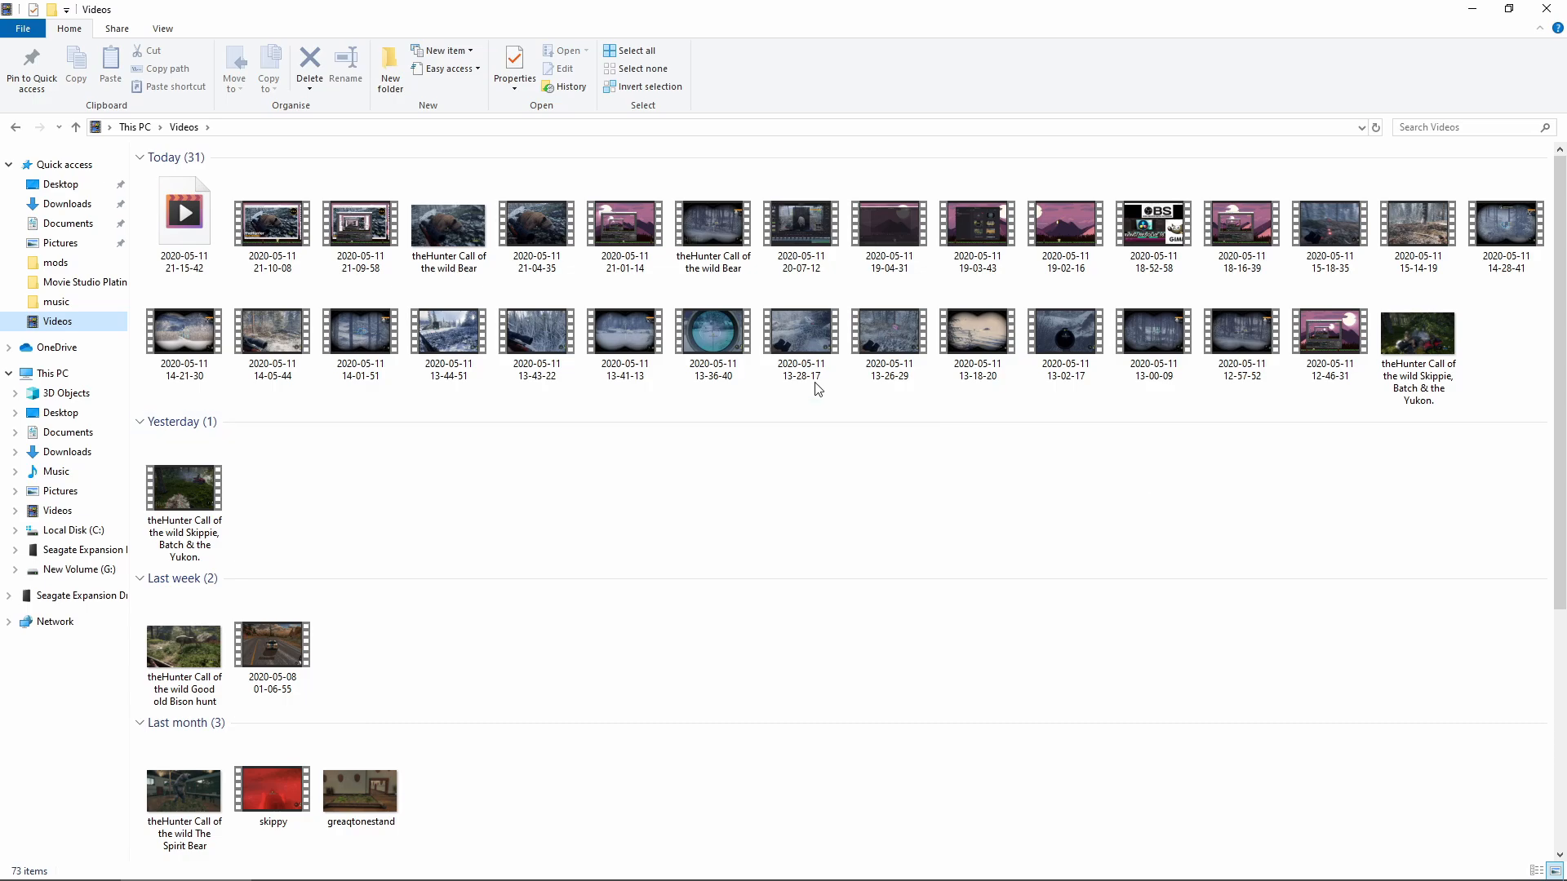
double_click(723, 230)
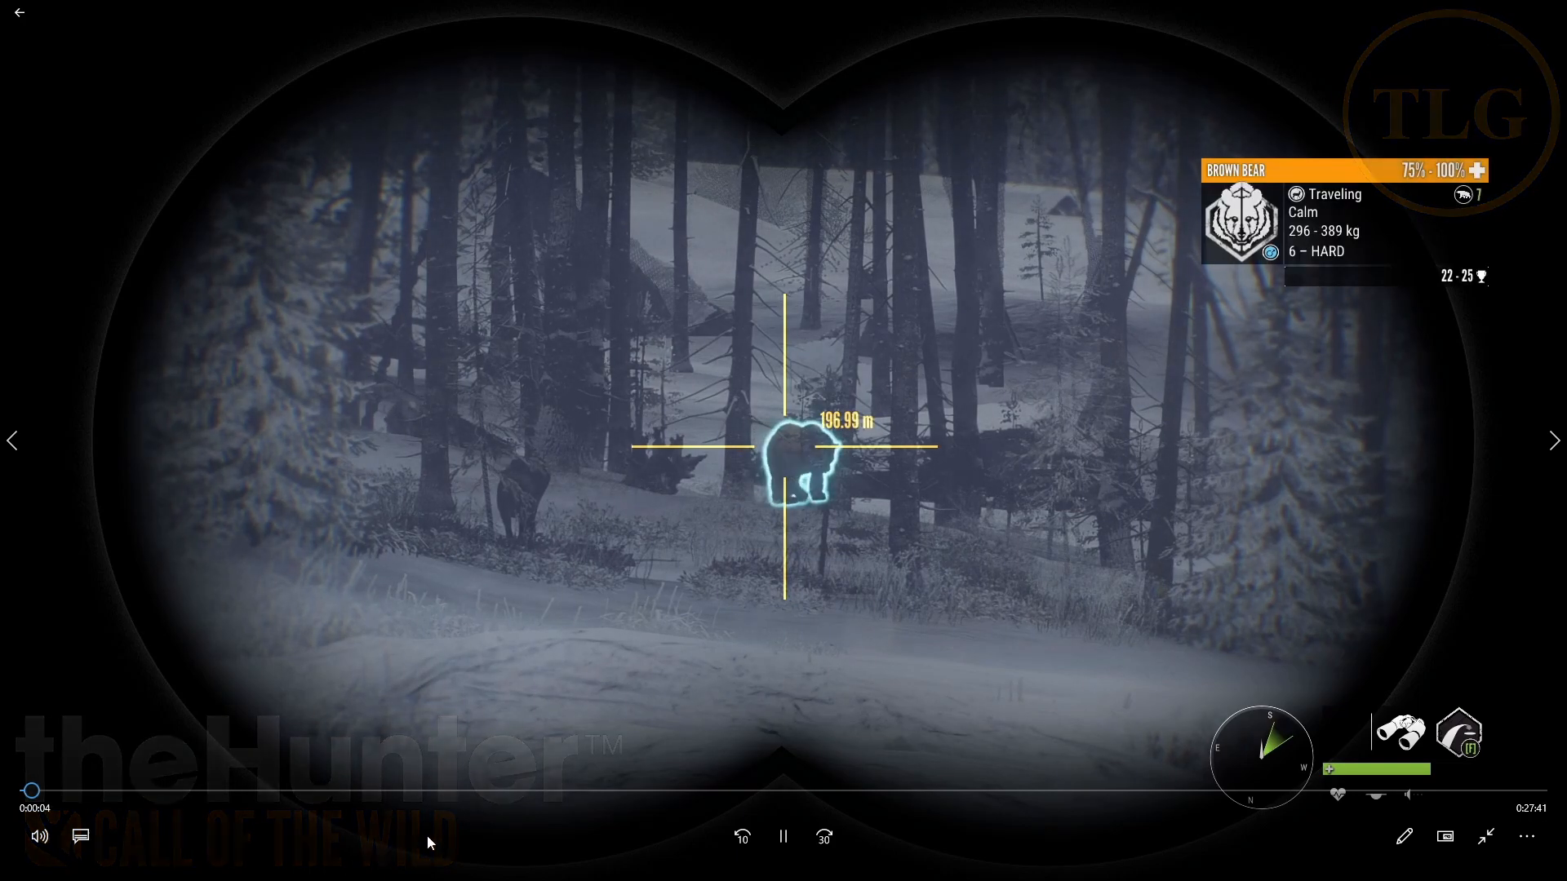
click(25, 791)
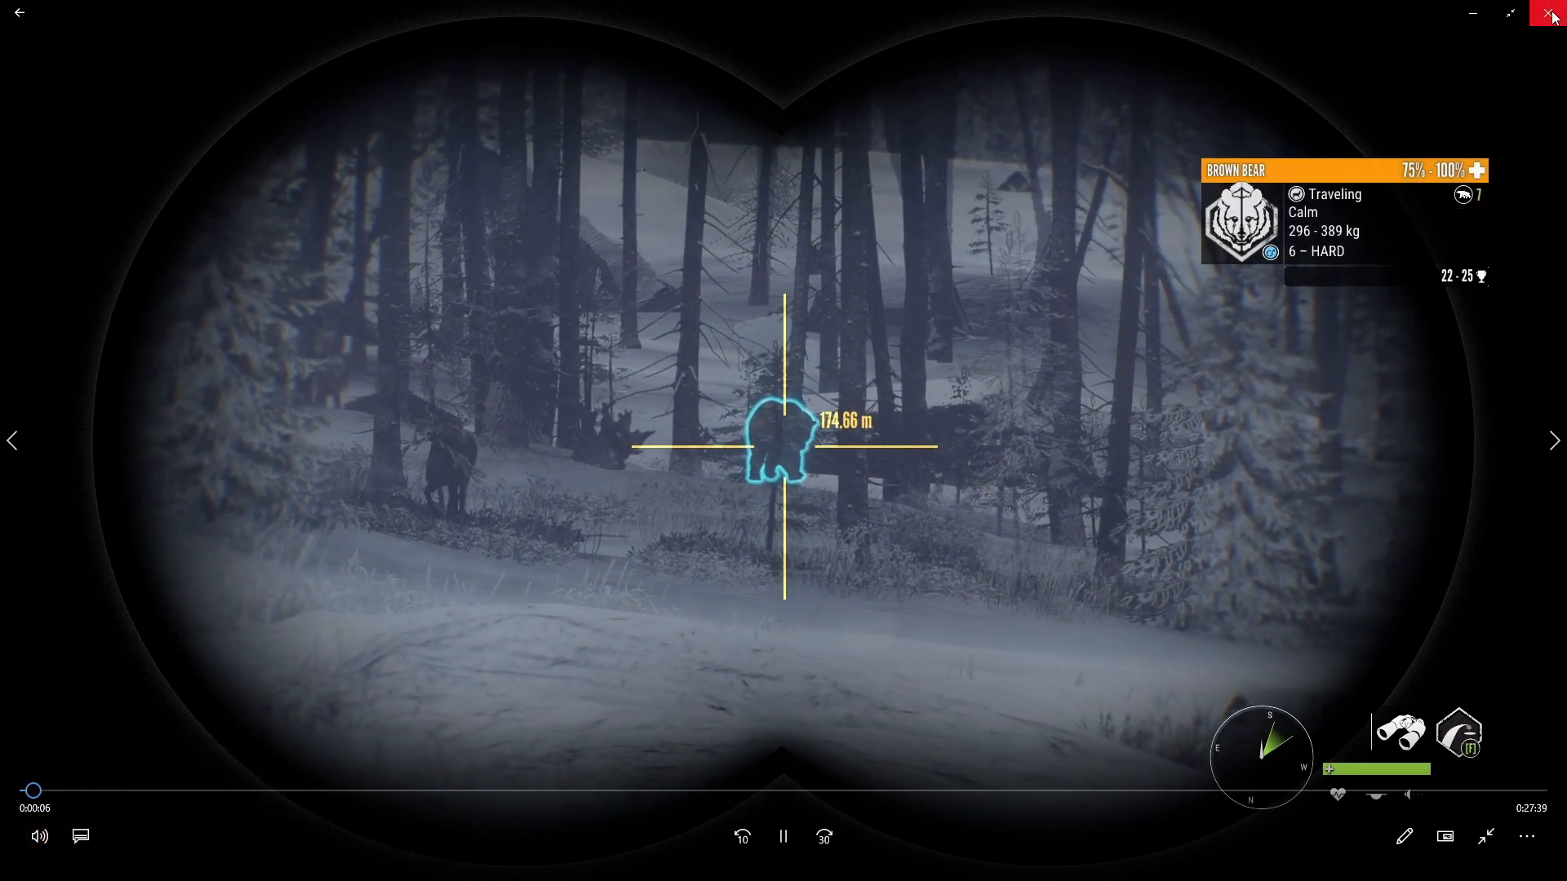
click(1548, 13)
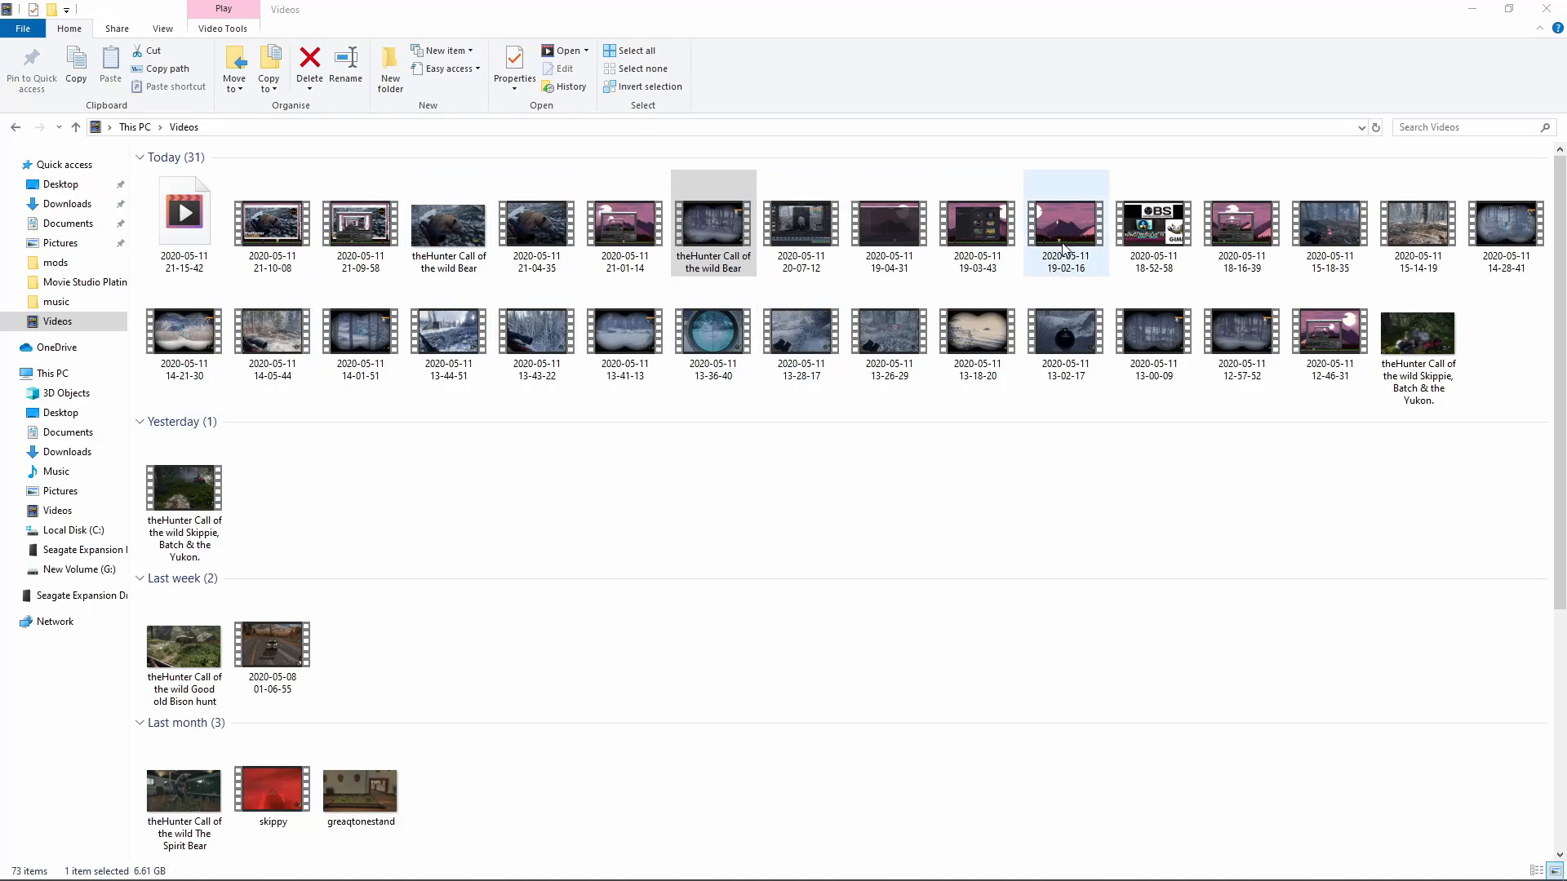
click(1549, 10)
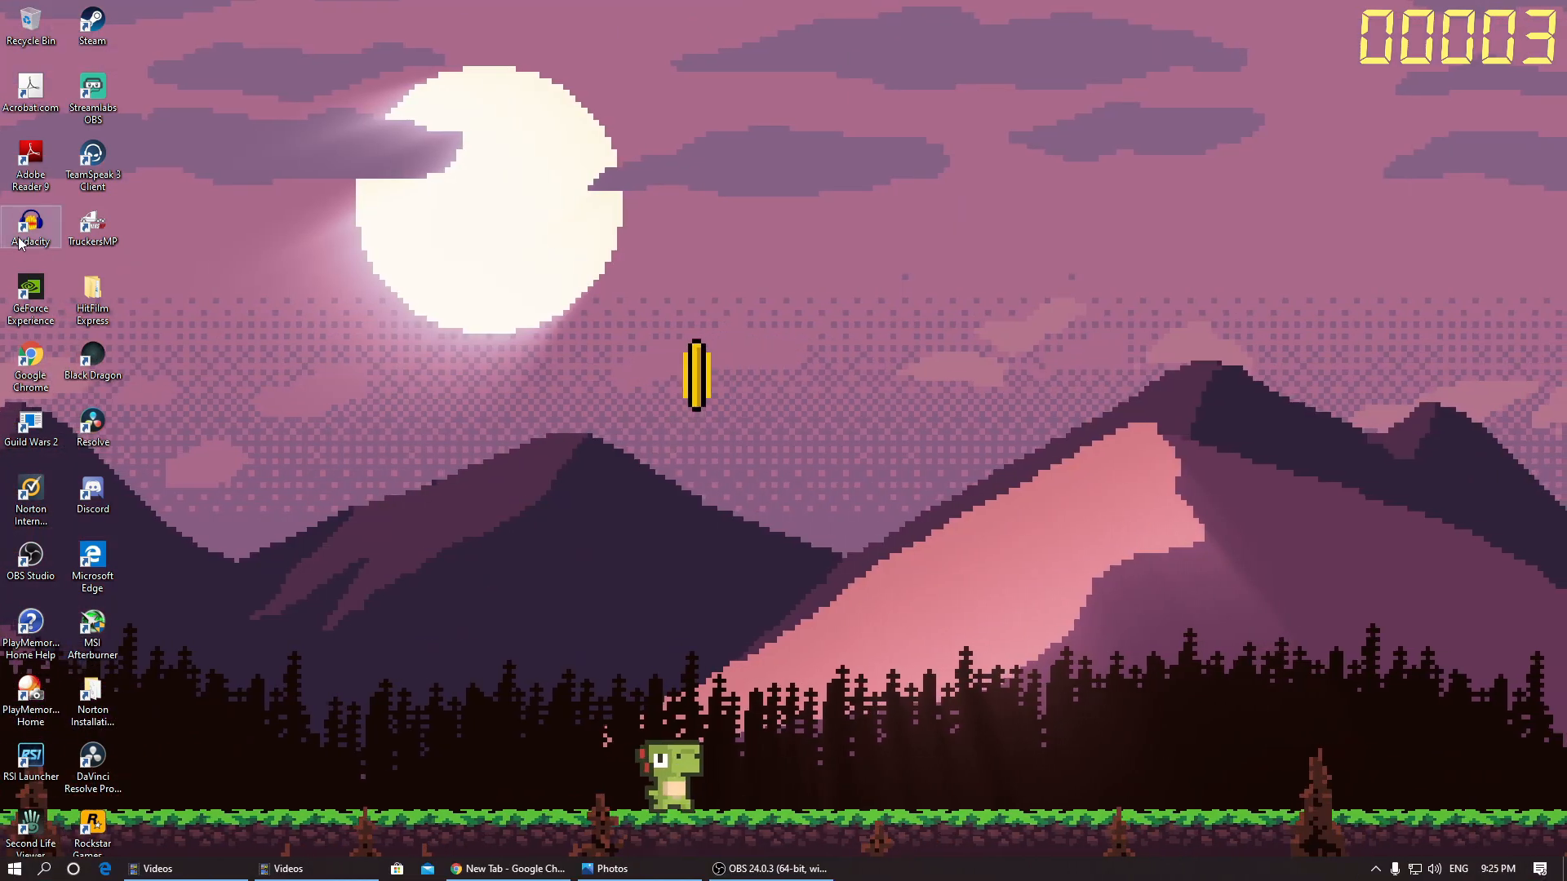
Open Audacity, dismiss the welcome window and record a short voice clip.
double_click(30, 222)
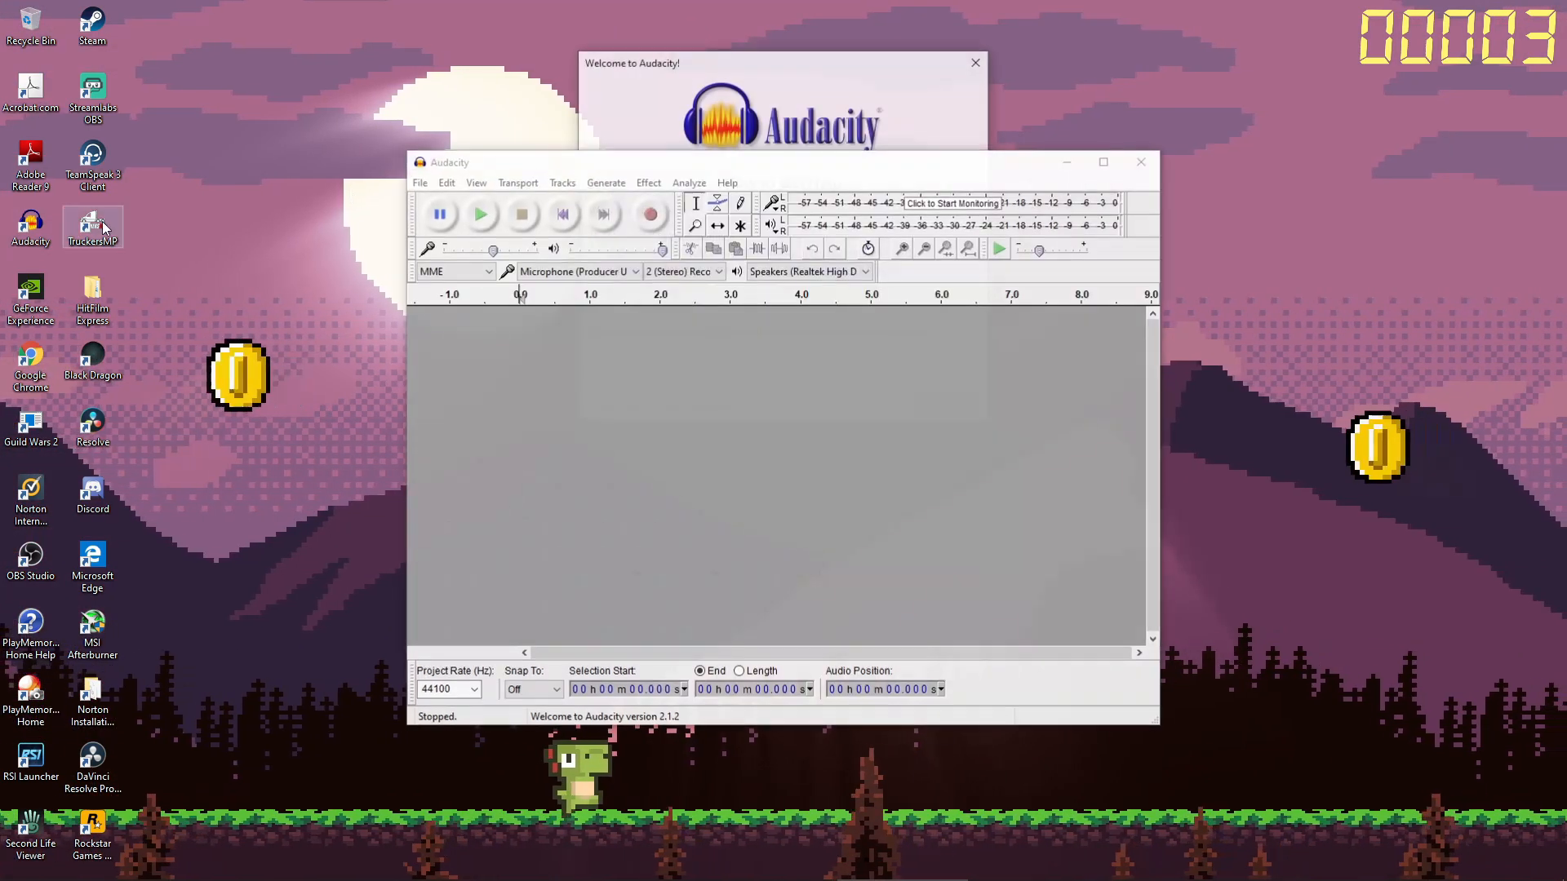
click(919, 411)
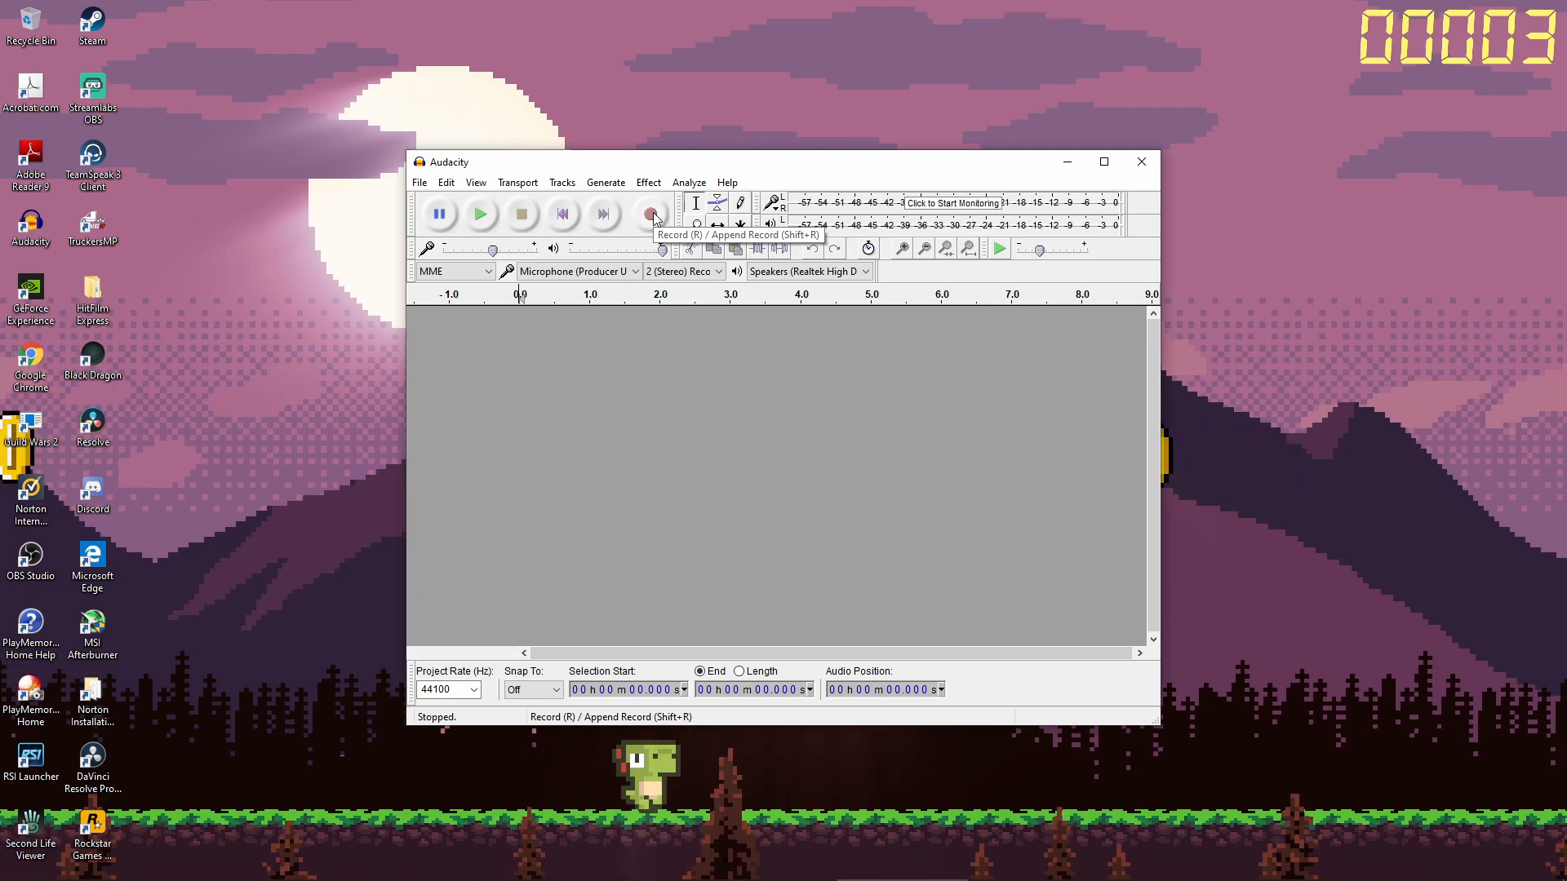
click(651, 215)
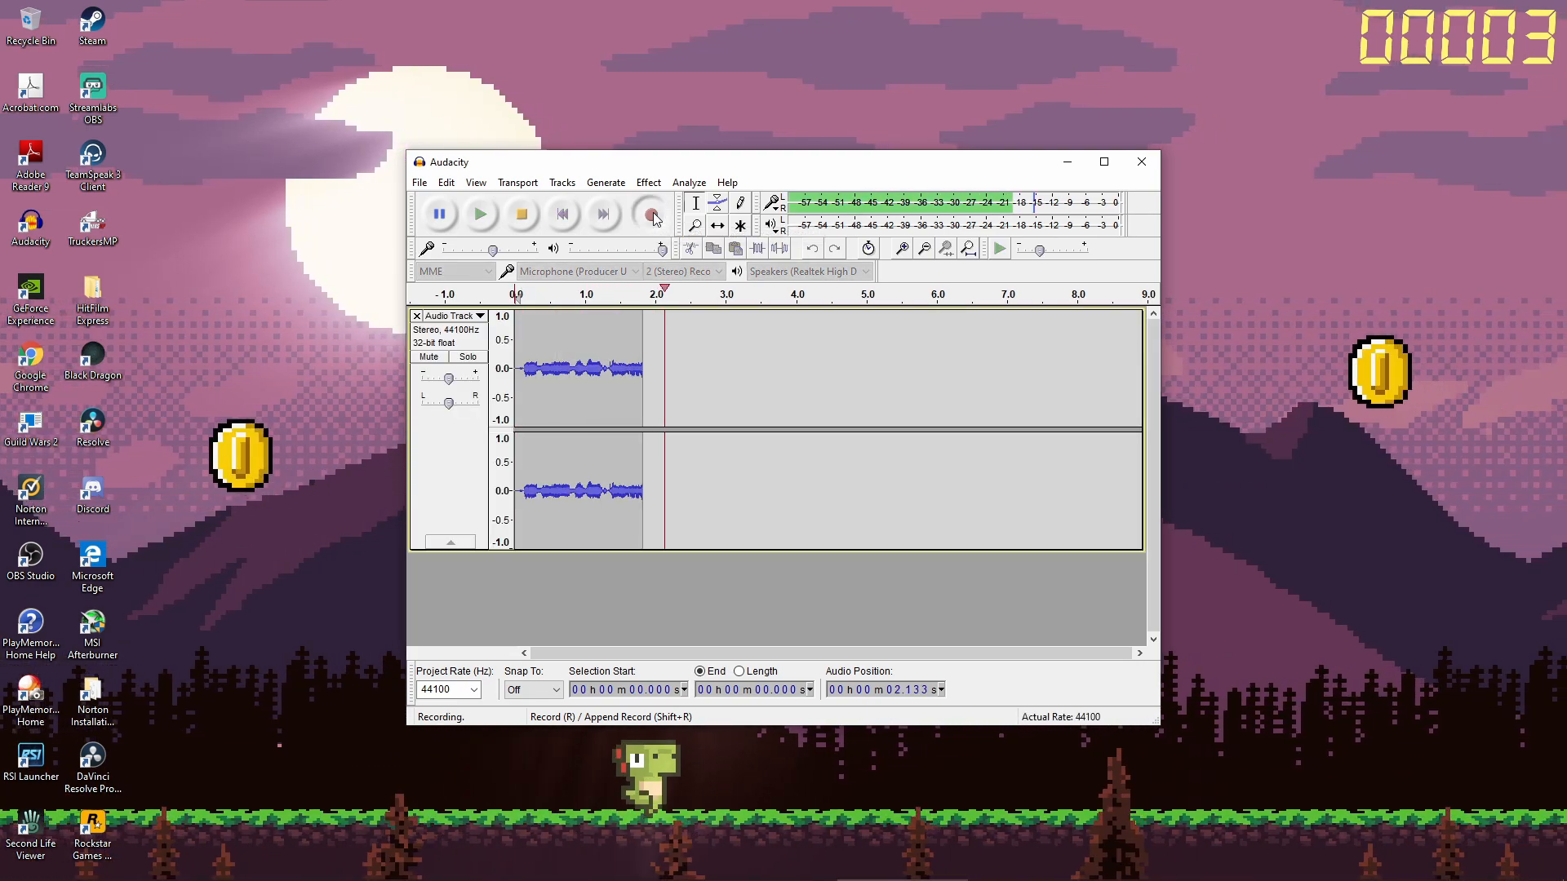
click(522, 218)
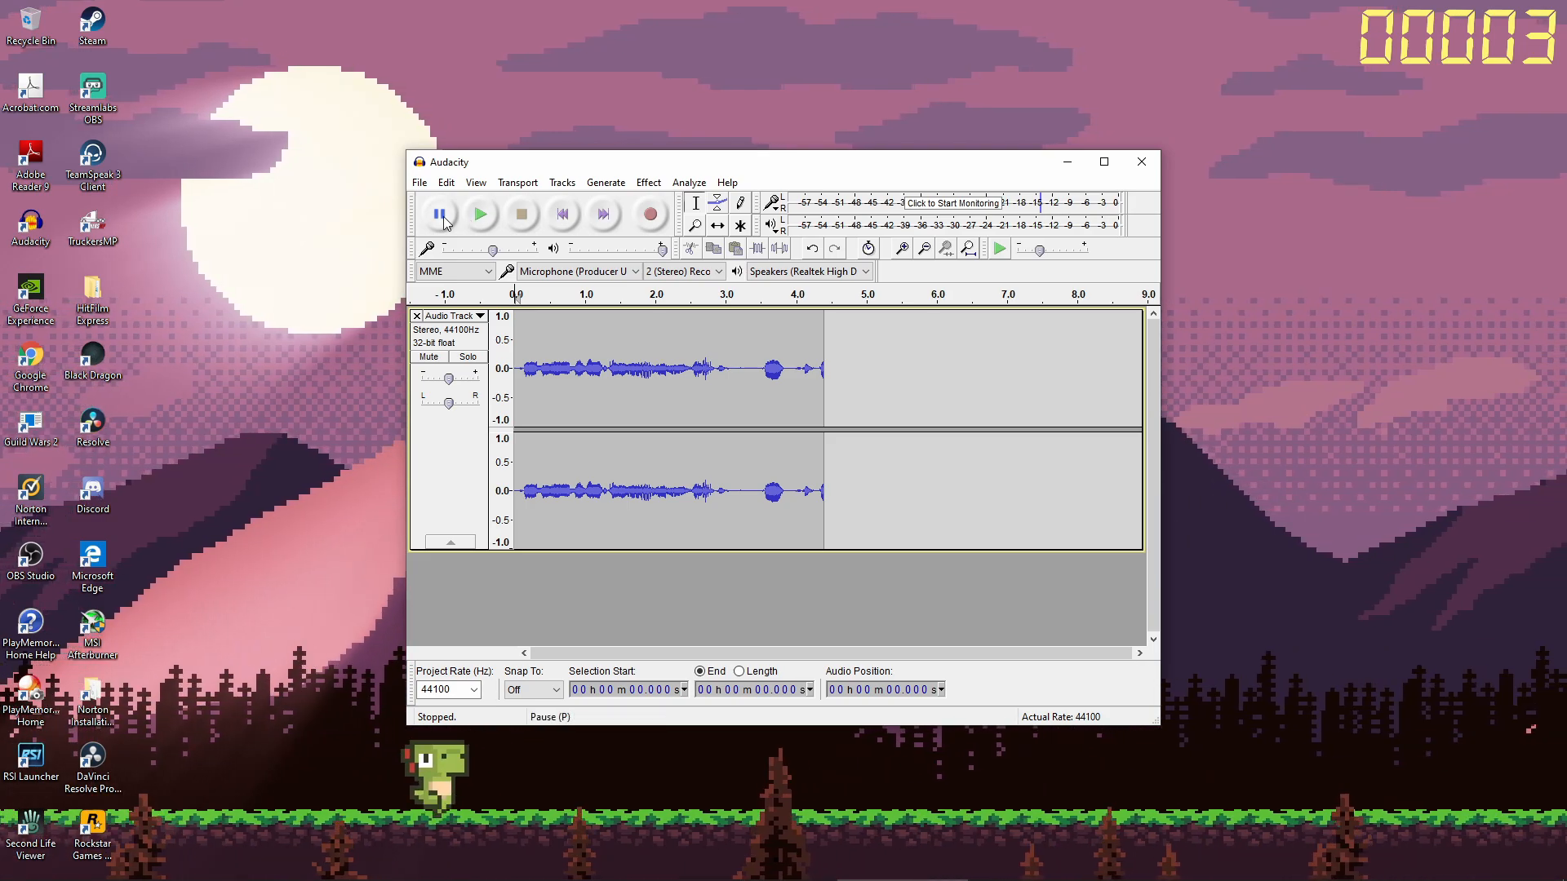
Export the recording to Documents as the 16-bit PCM WAV file myvoice with blank metadata, and close Audacity without saving the project.
click(419, 184)
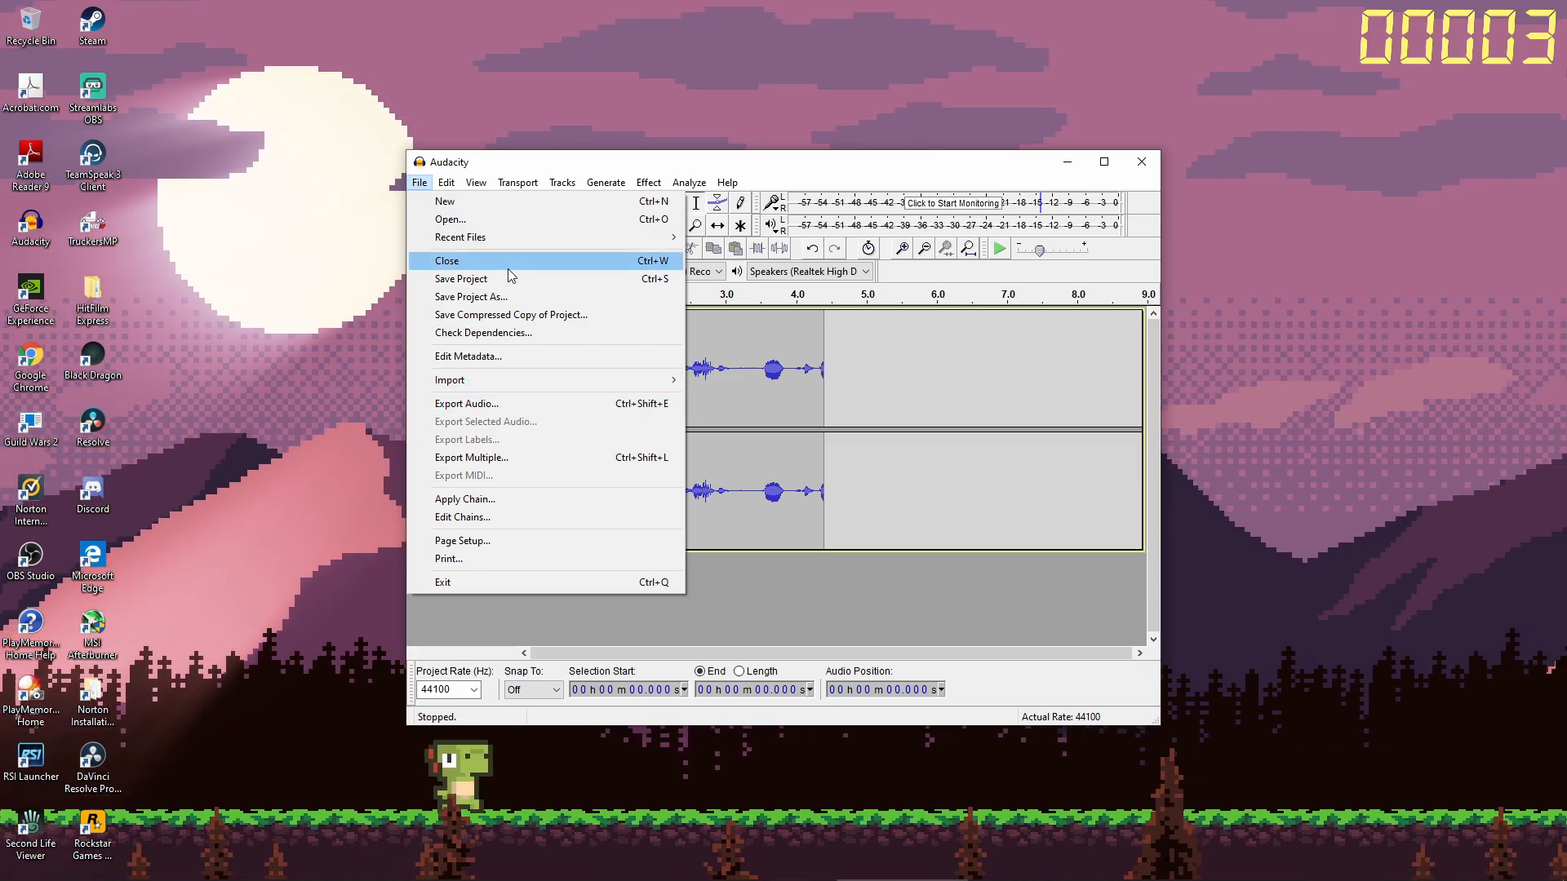
click(467, 404)
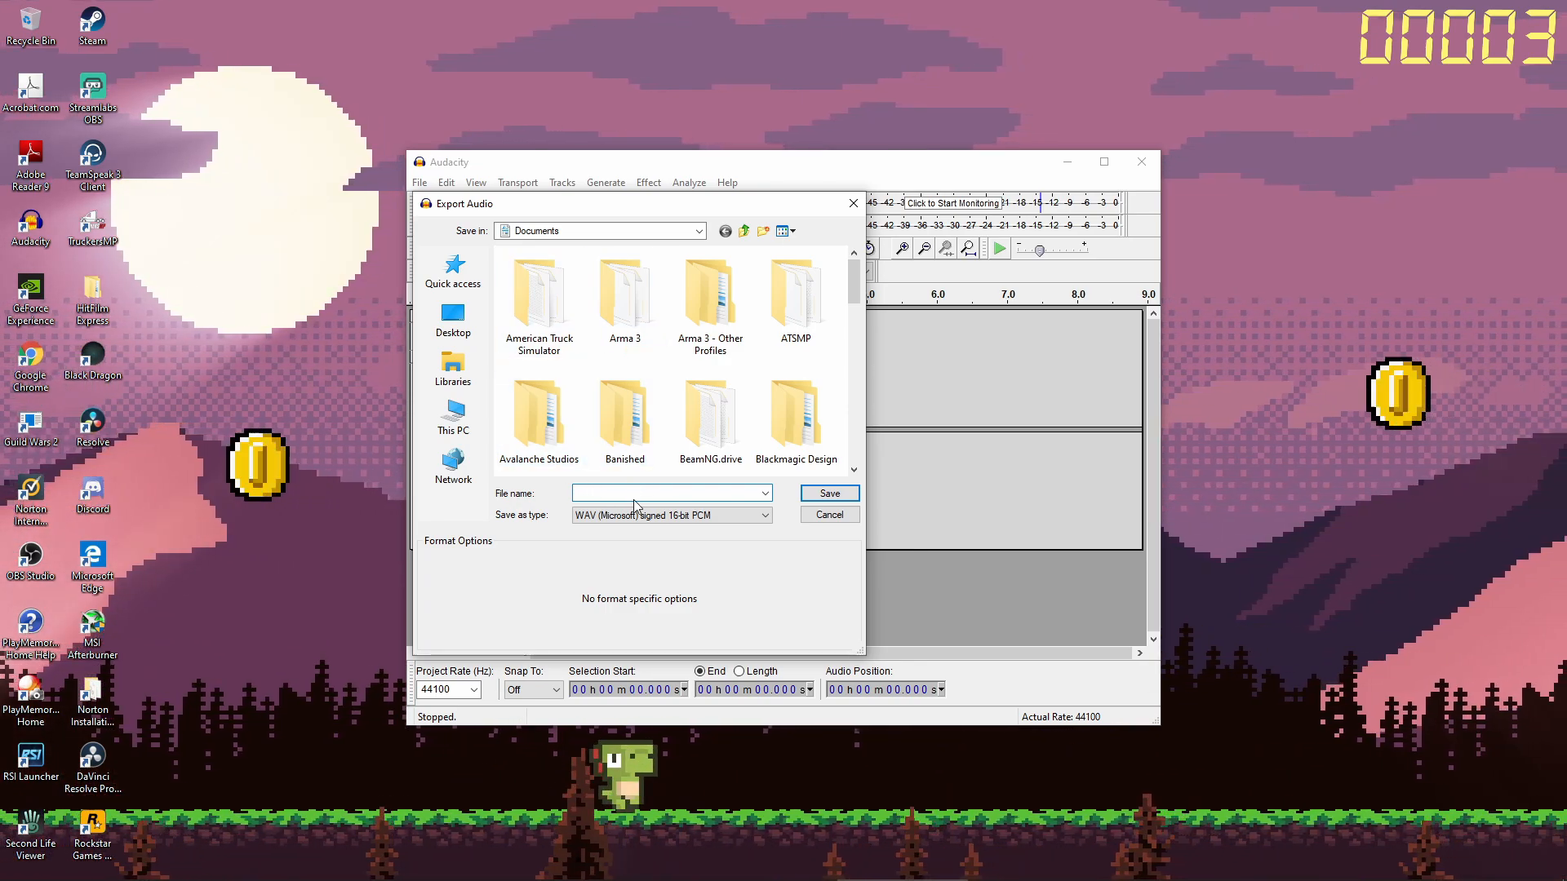
text(myvoice)
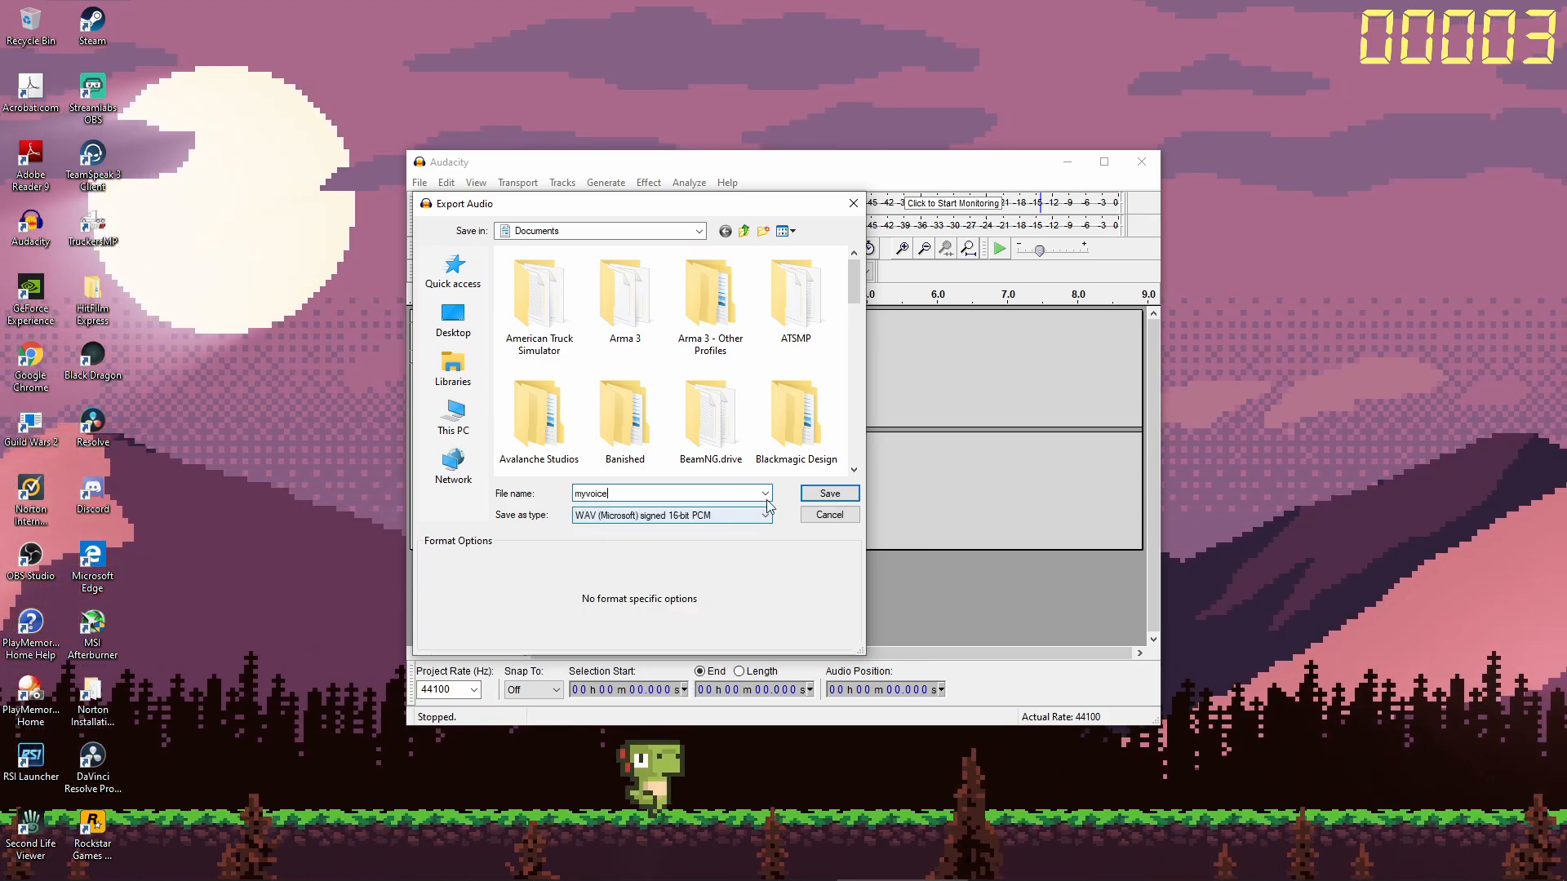
click(828, 495)
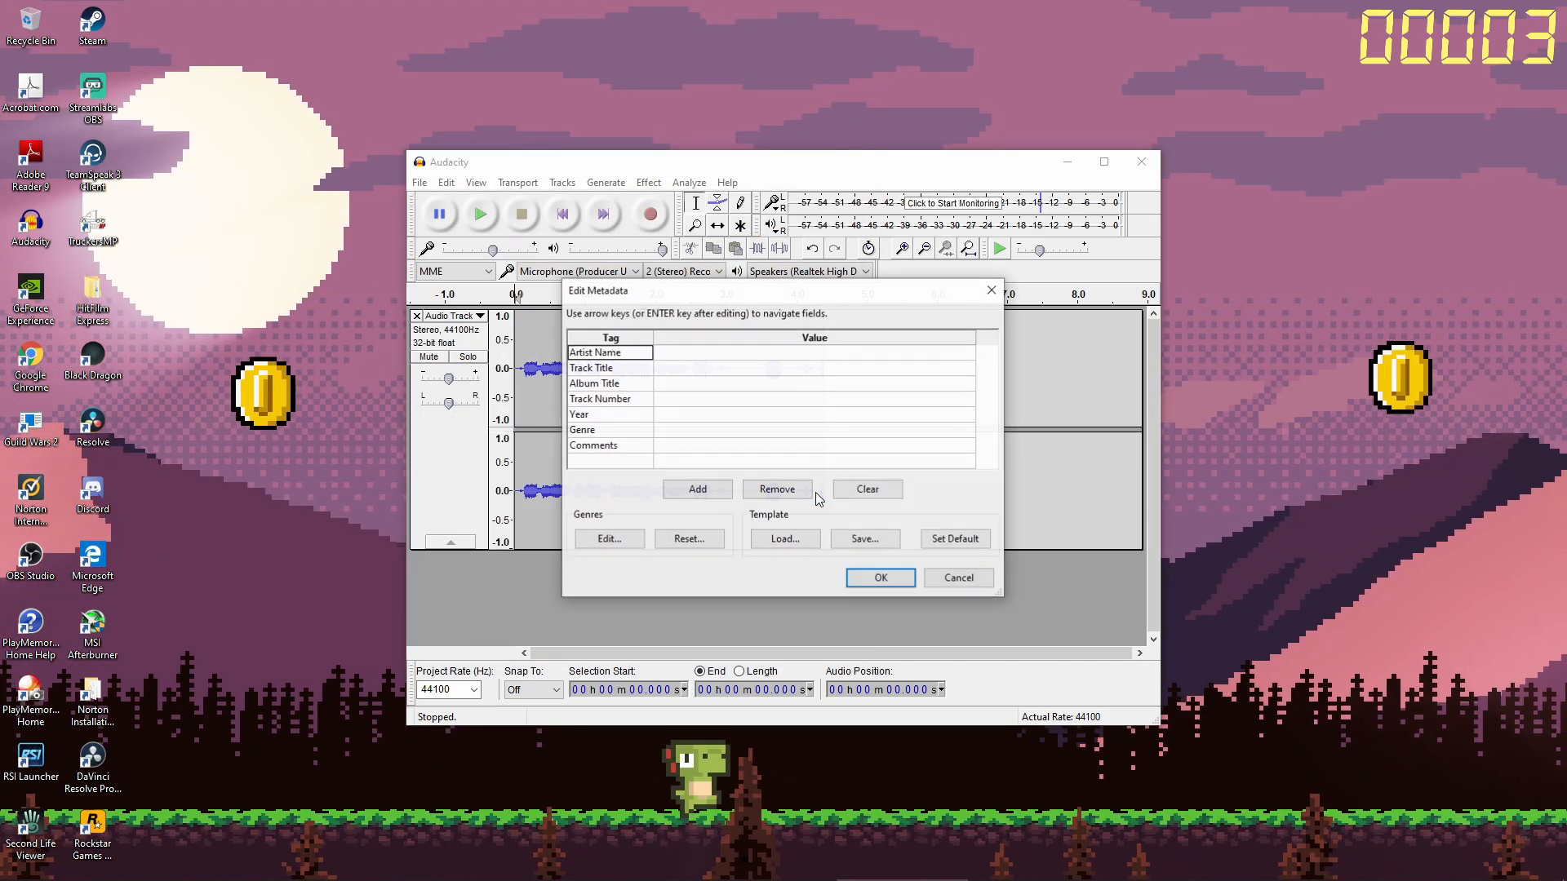
click(858, 580)
click(1145, 167)
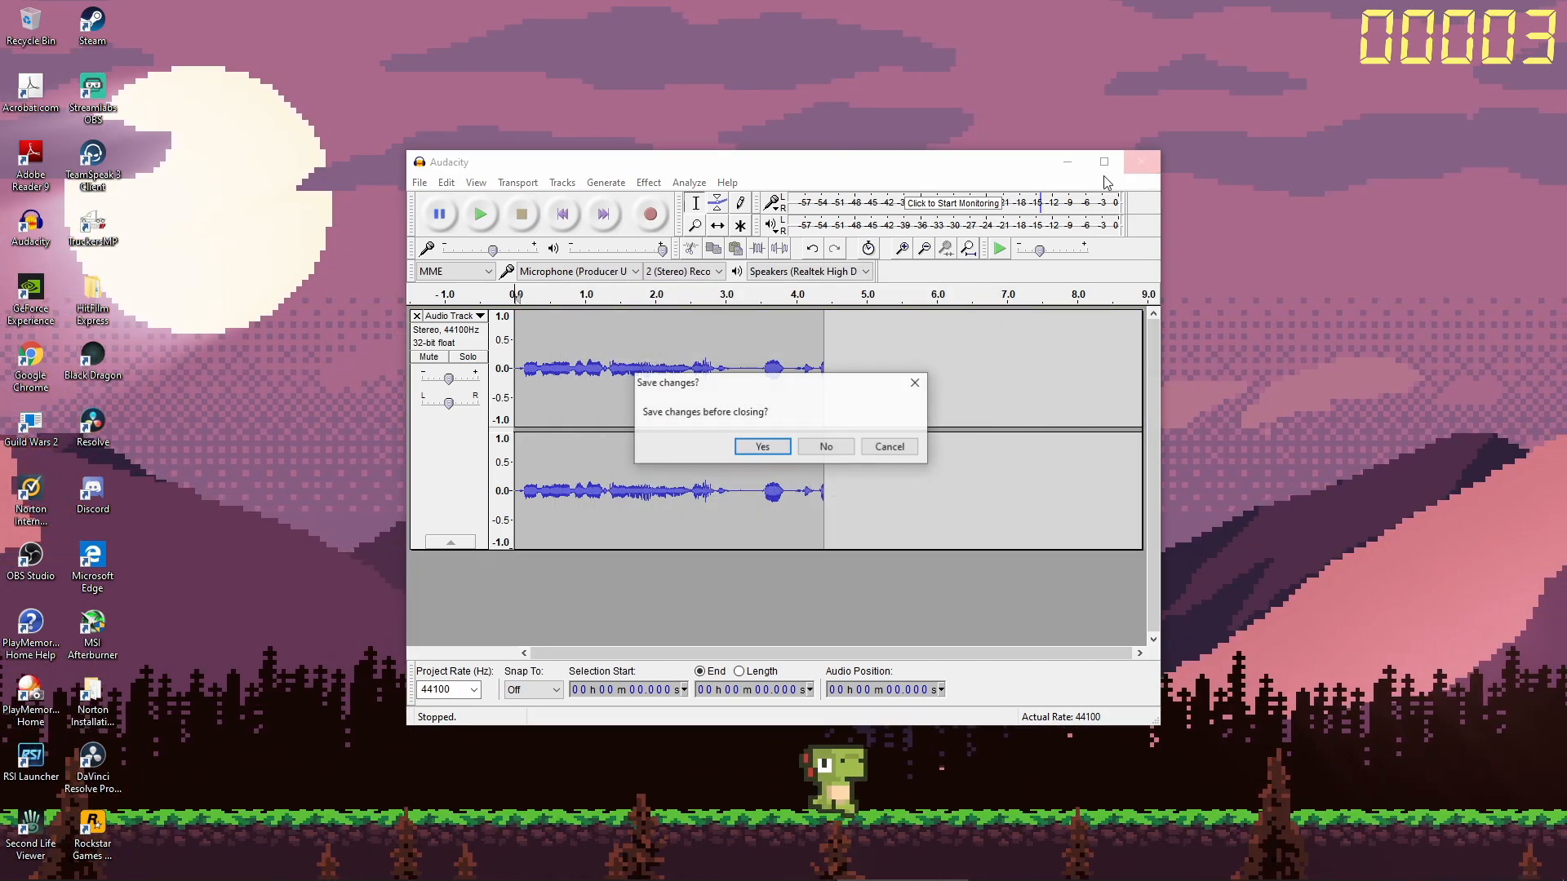
click(816, 450)
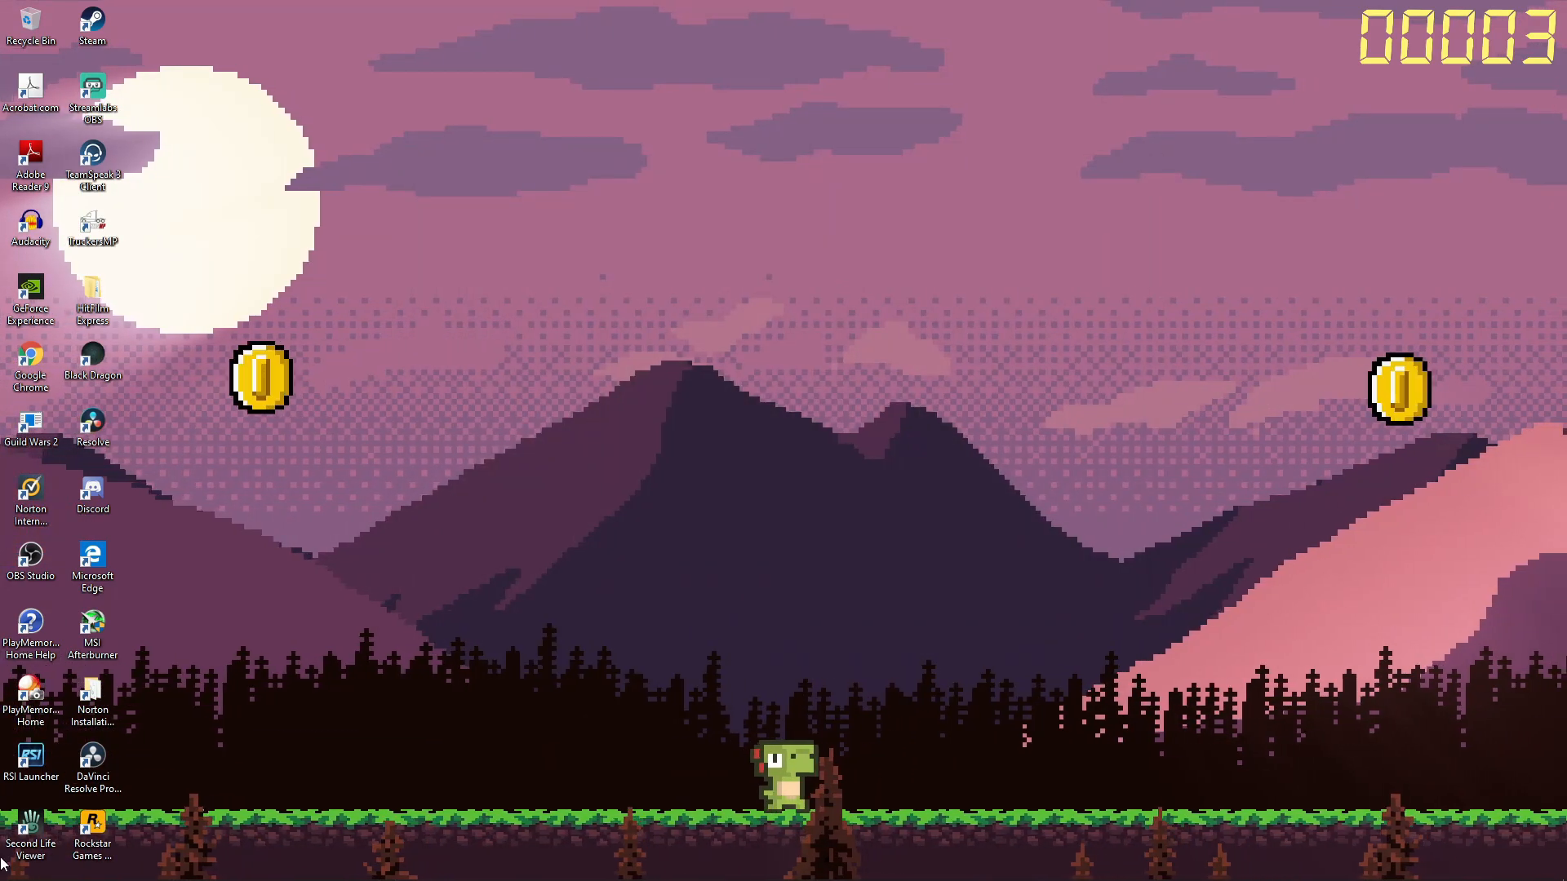
Find the myvoice recording in the Documents folder, play it in Groove Music and close the player.
click(155, 870)
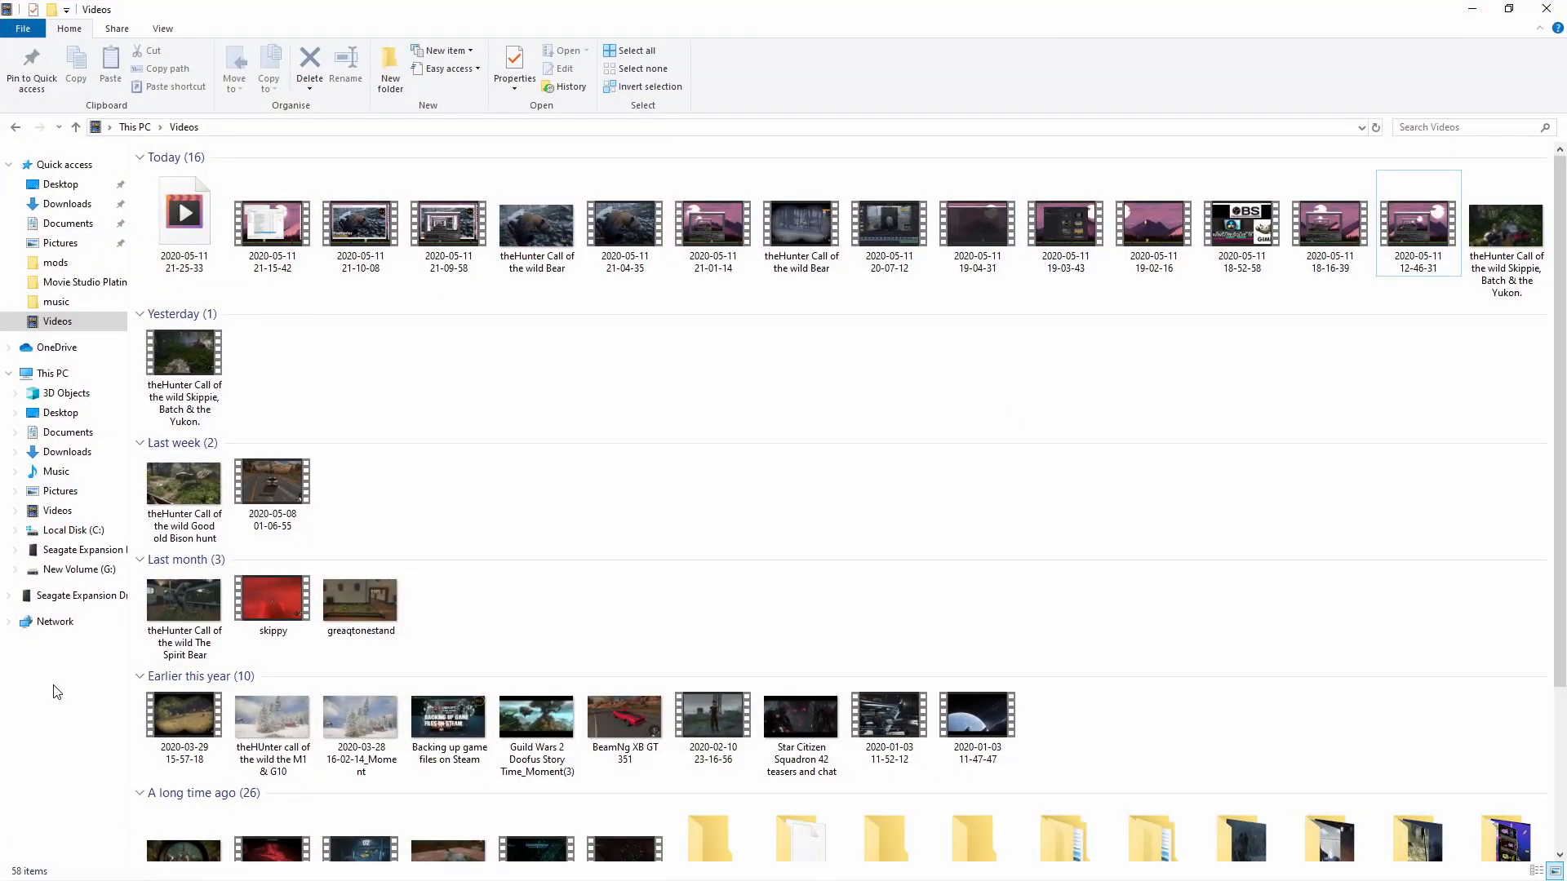
click(68, 222)
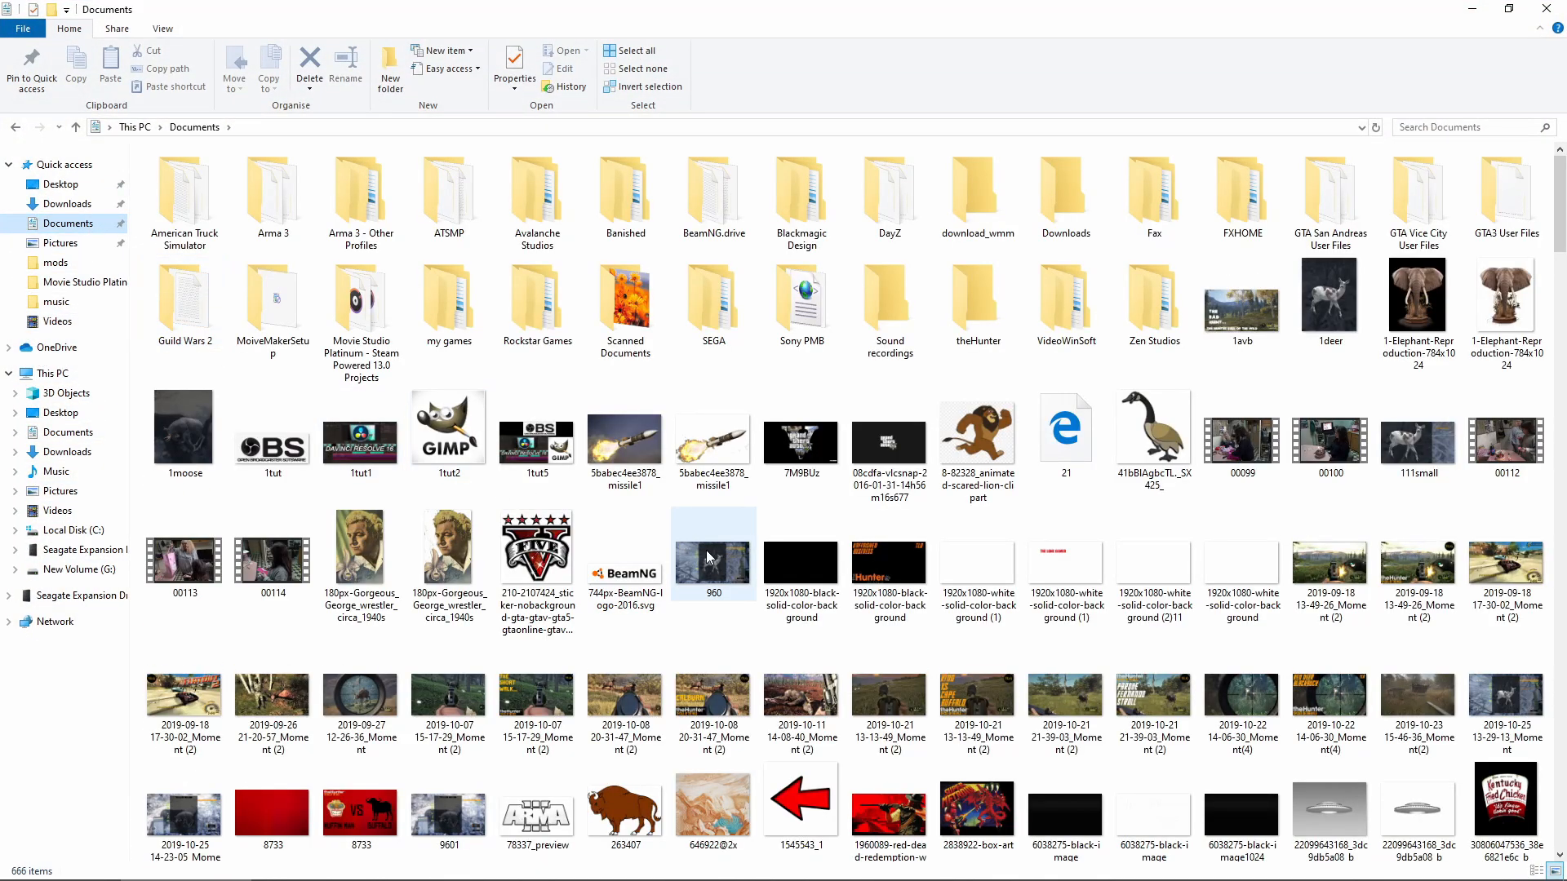
scroll(963, 564, down, 15)
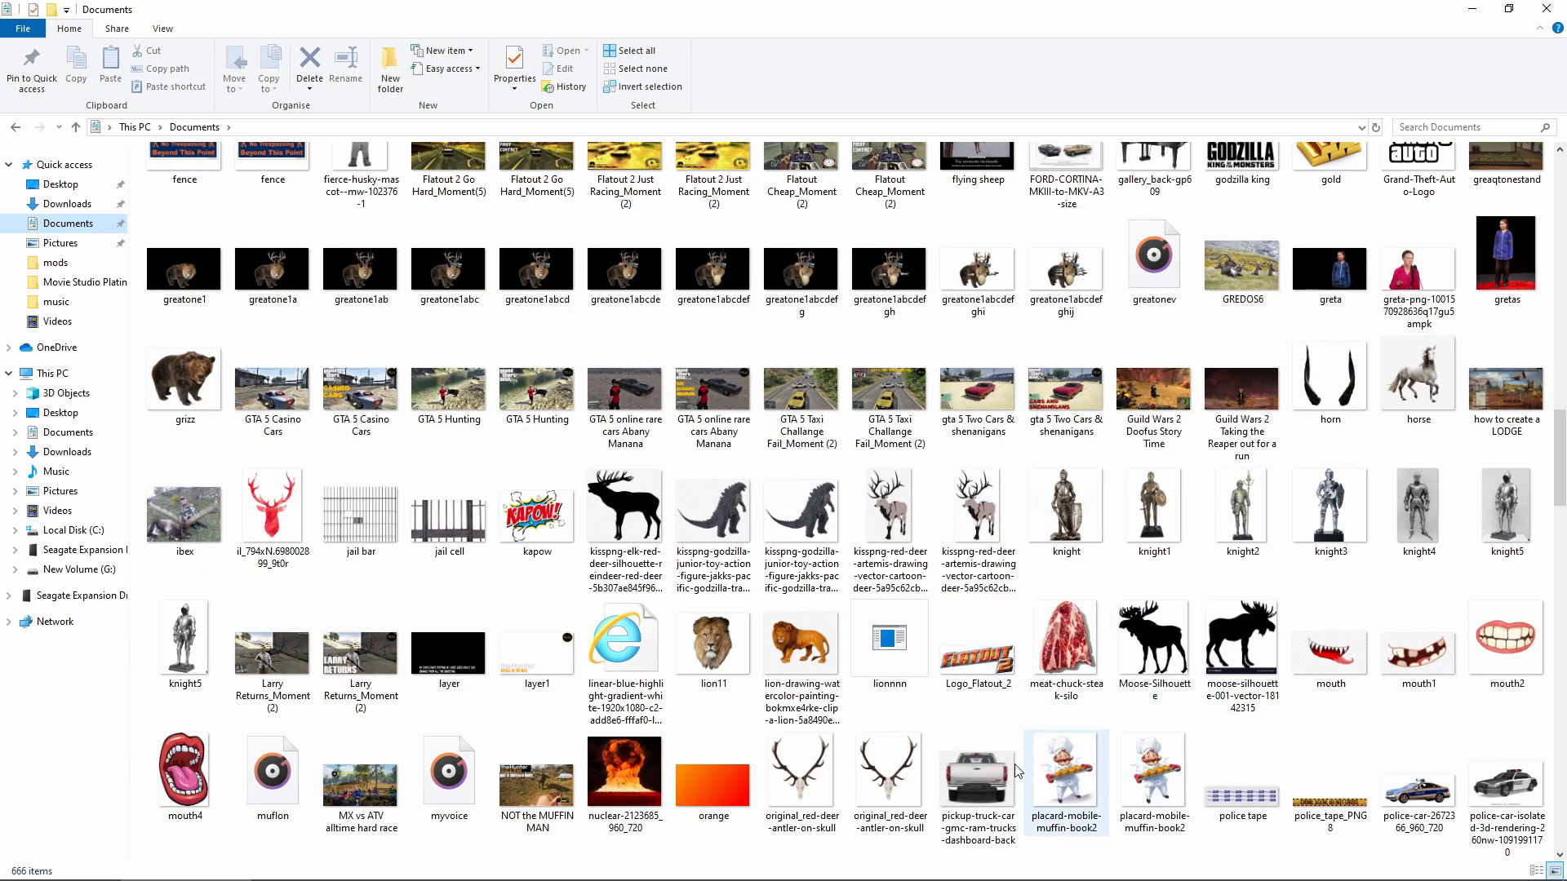
double_click(449, 775)
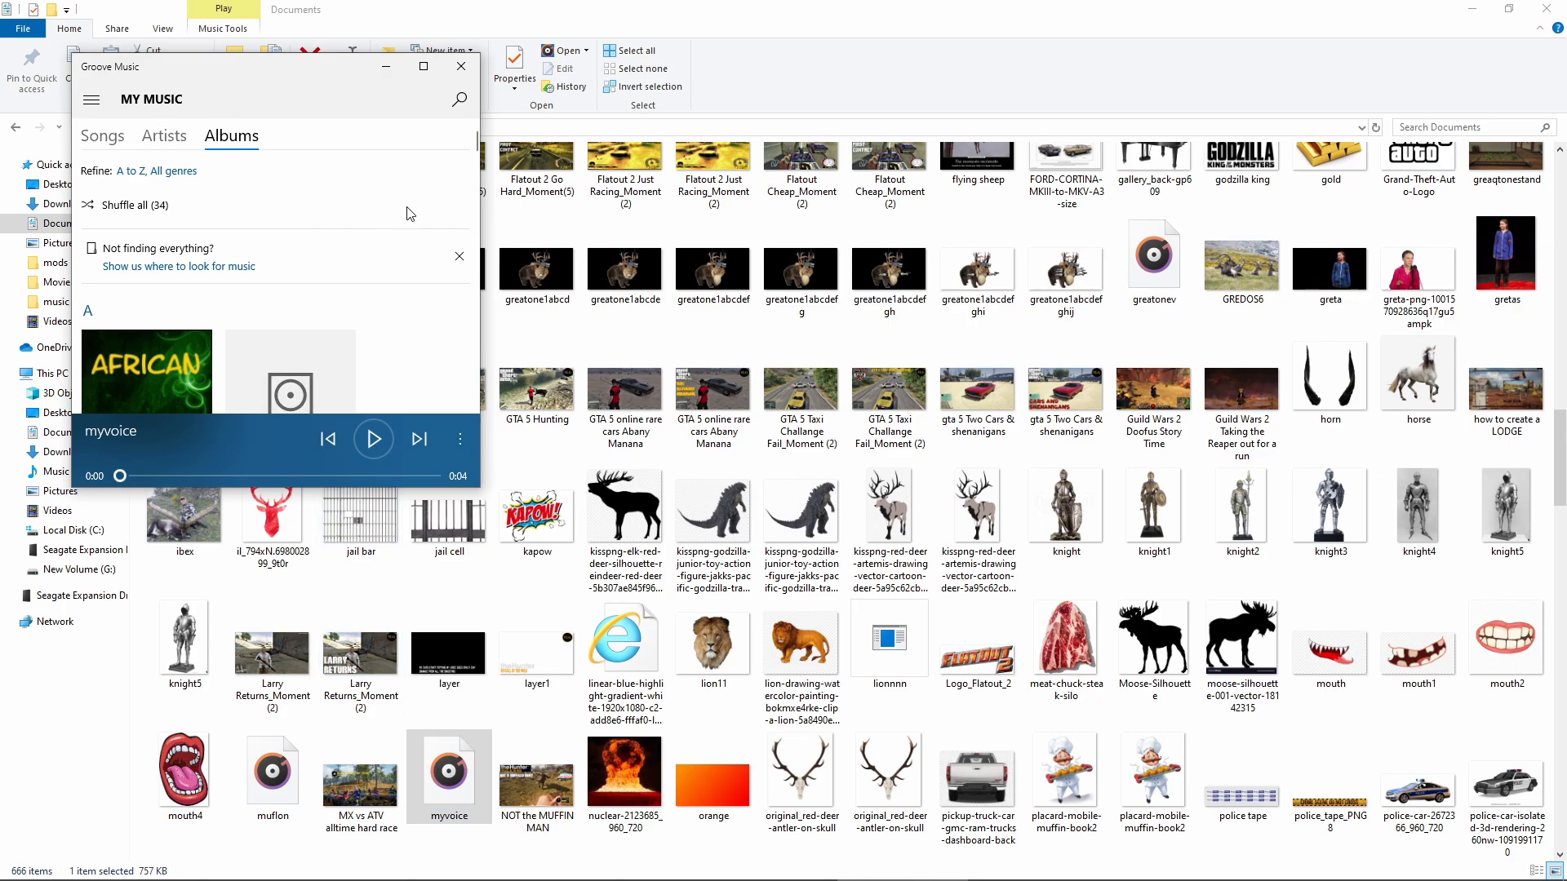
click(462, 67)
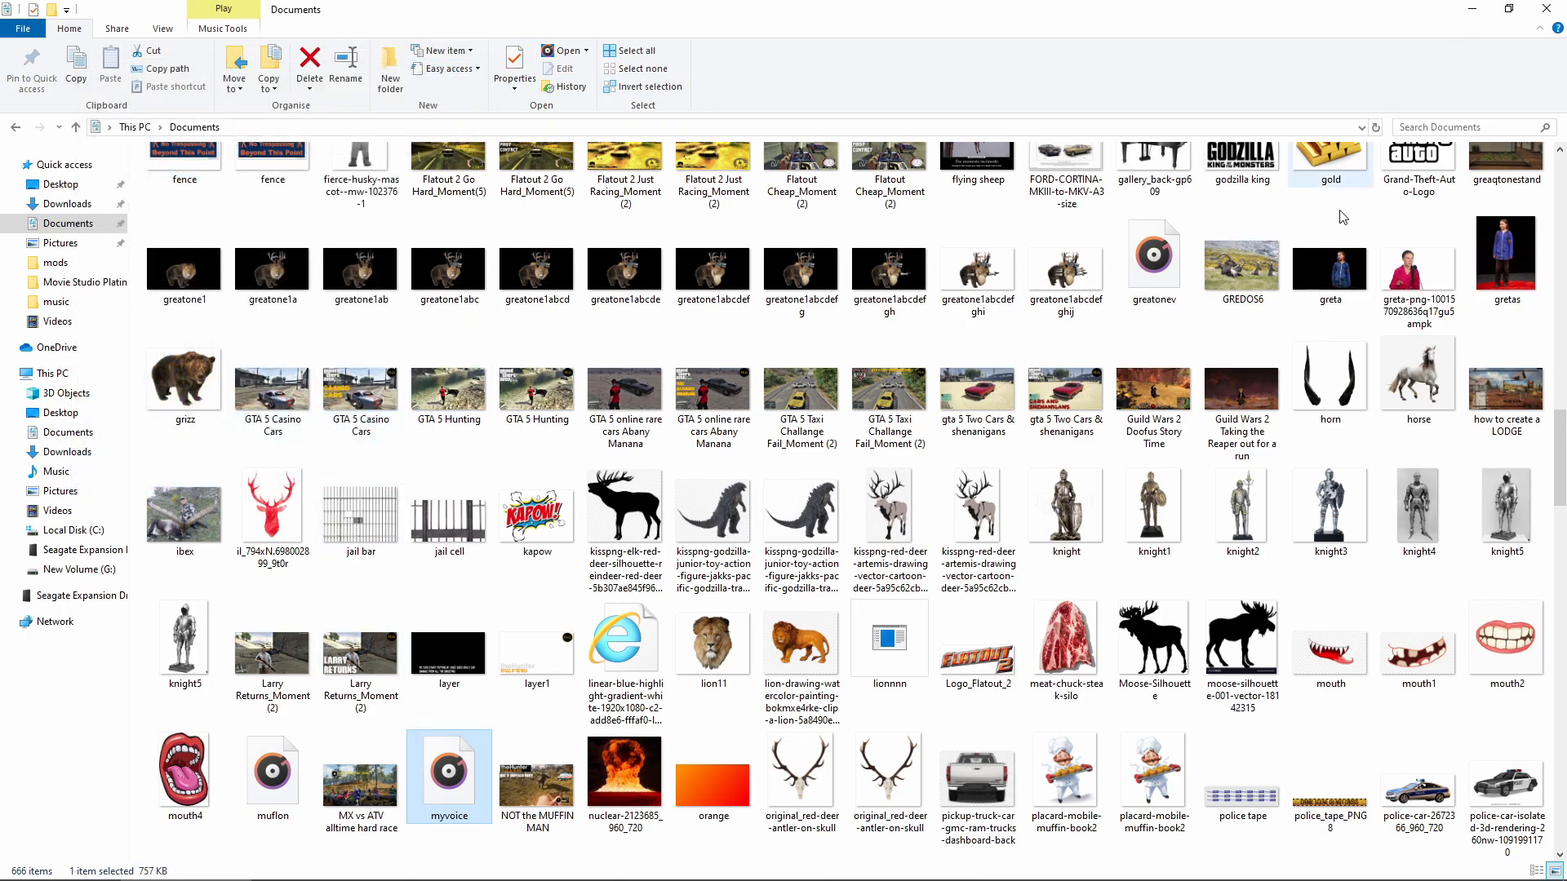
Browse the Documents folder and switch to the Photos window with the 1tut5.png picture.
scroll(1117, 679, up, 15)
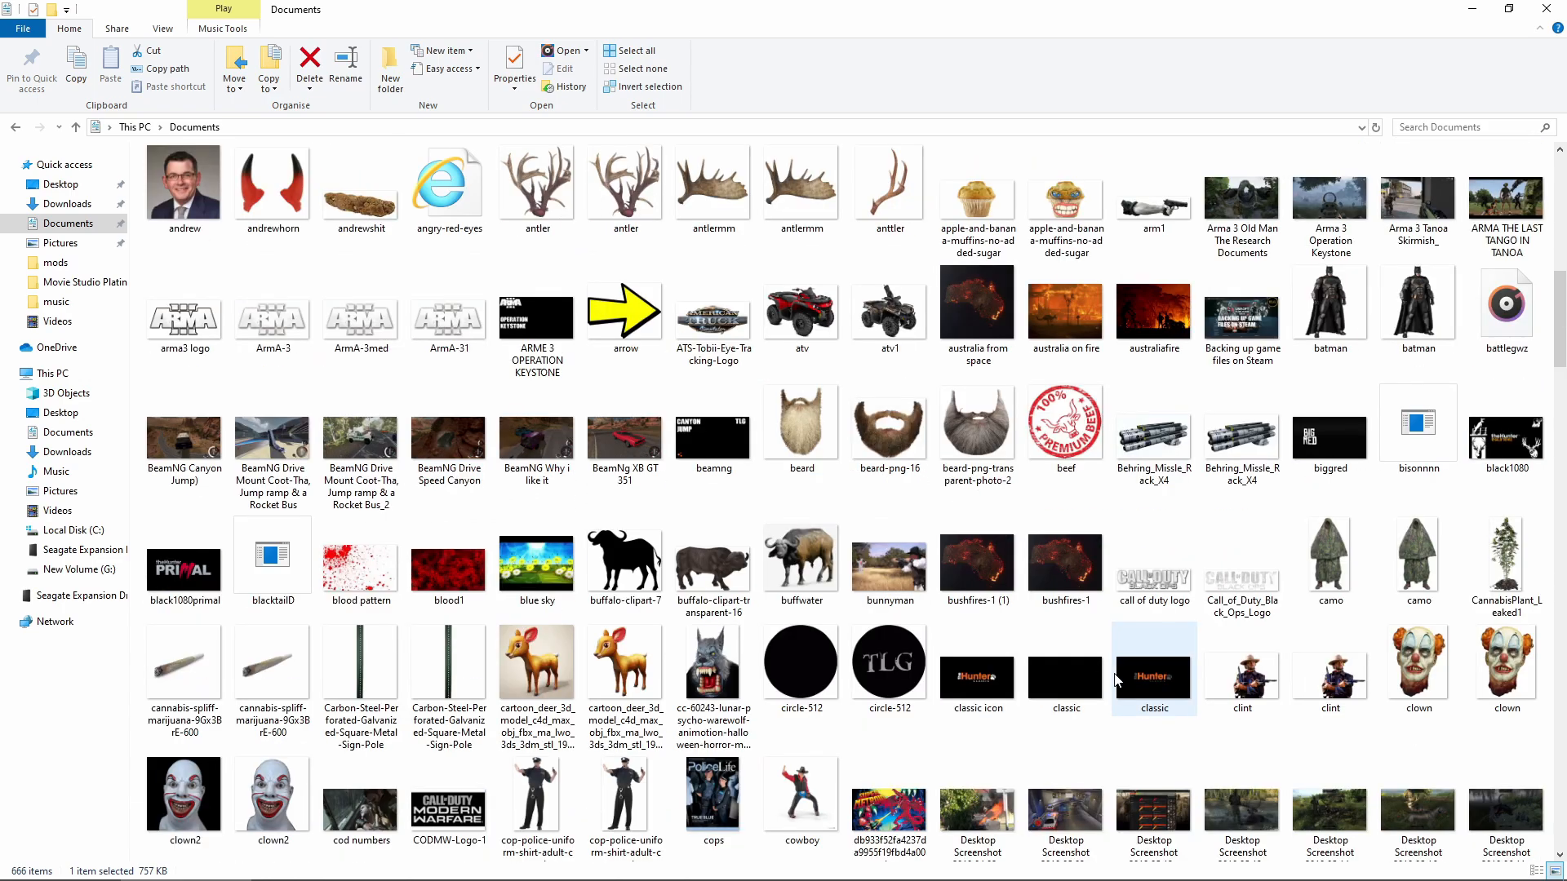
scroll(1117, 679, down, 15)
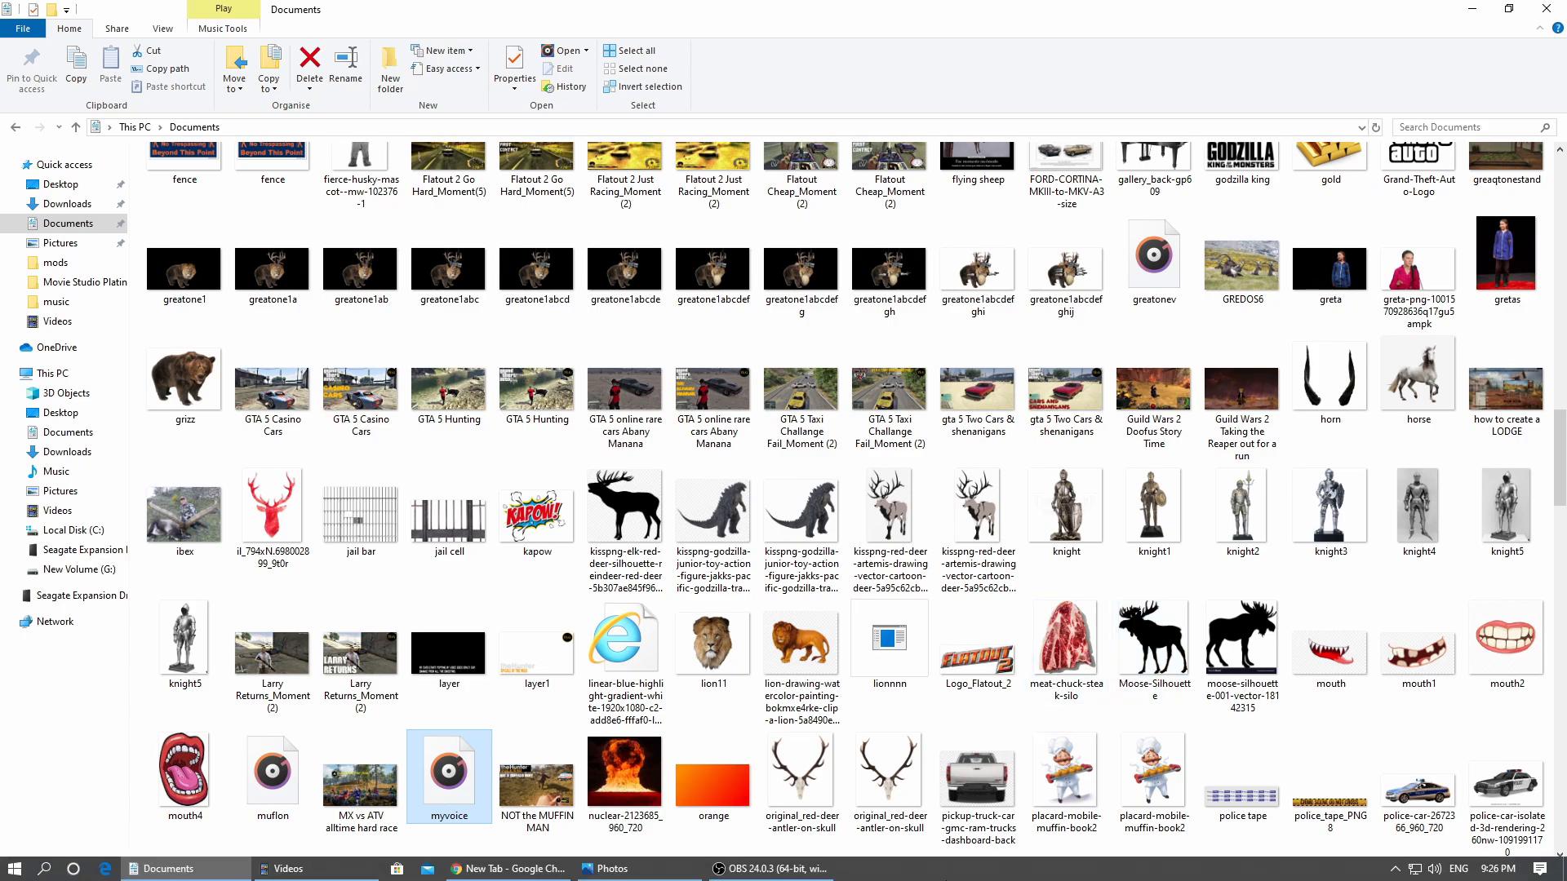
click(698, 871)
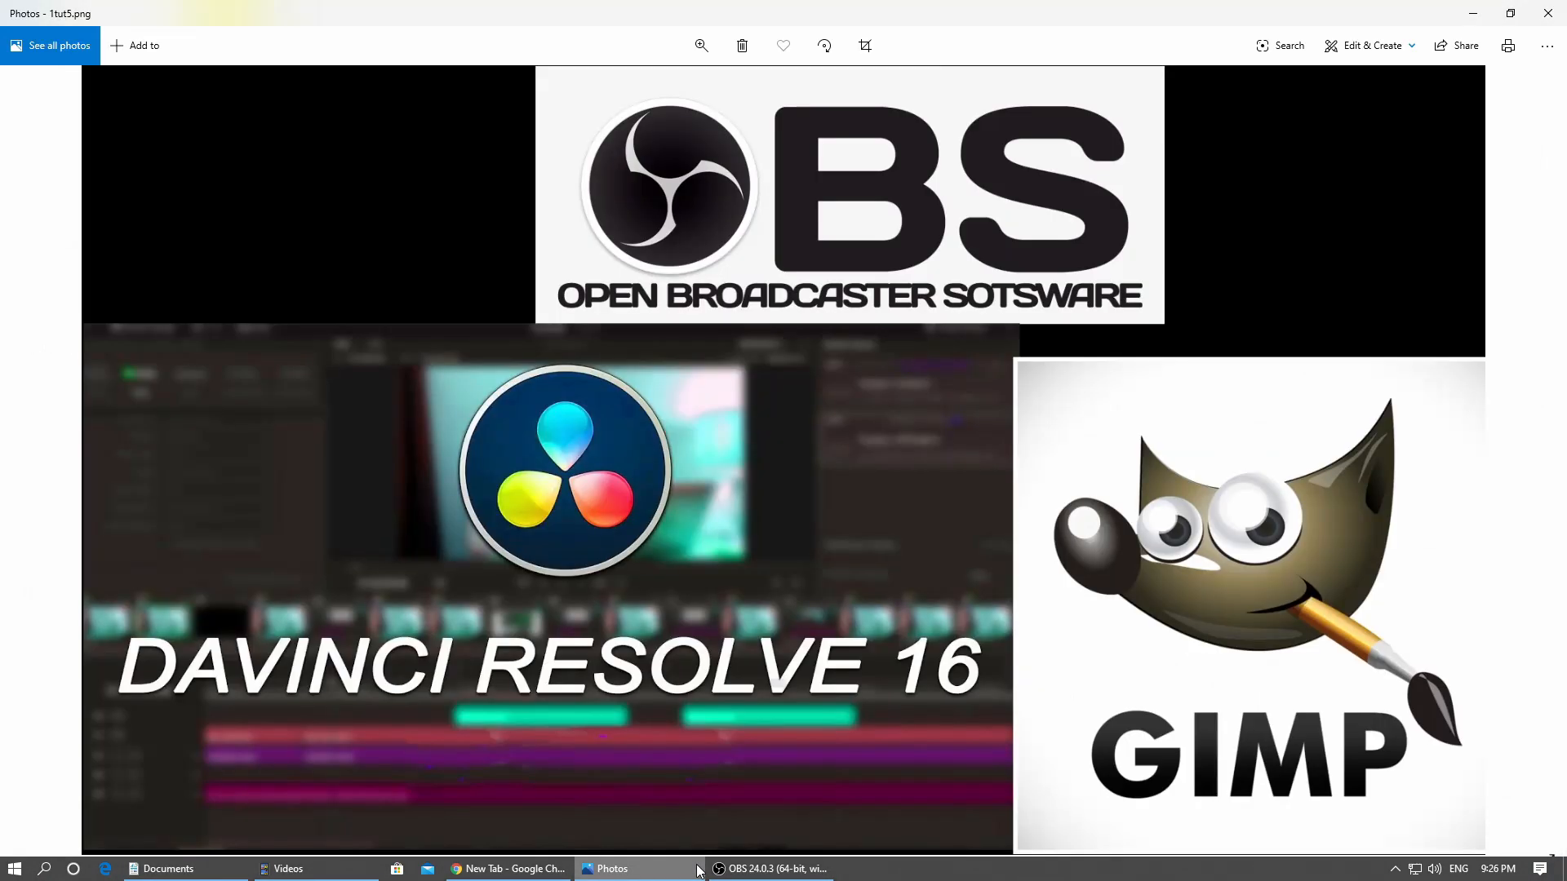